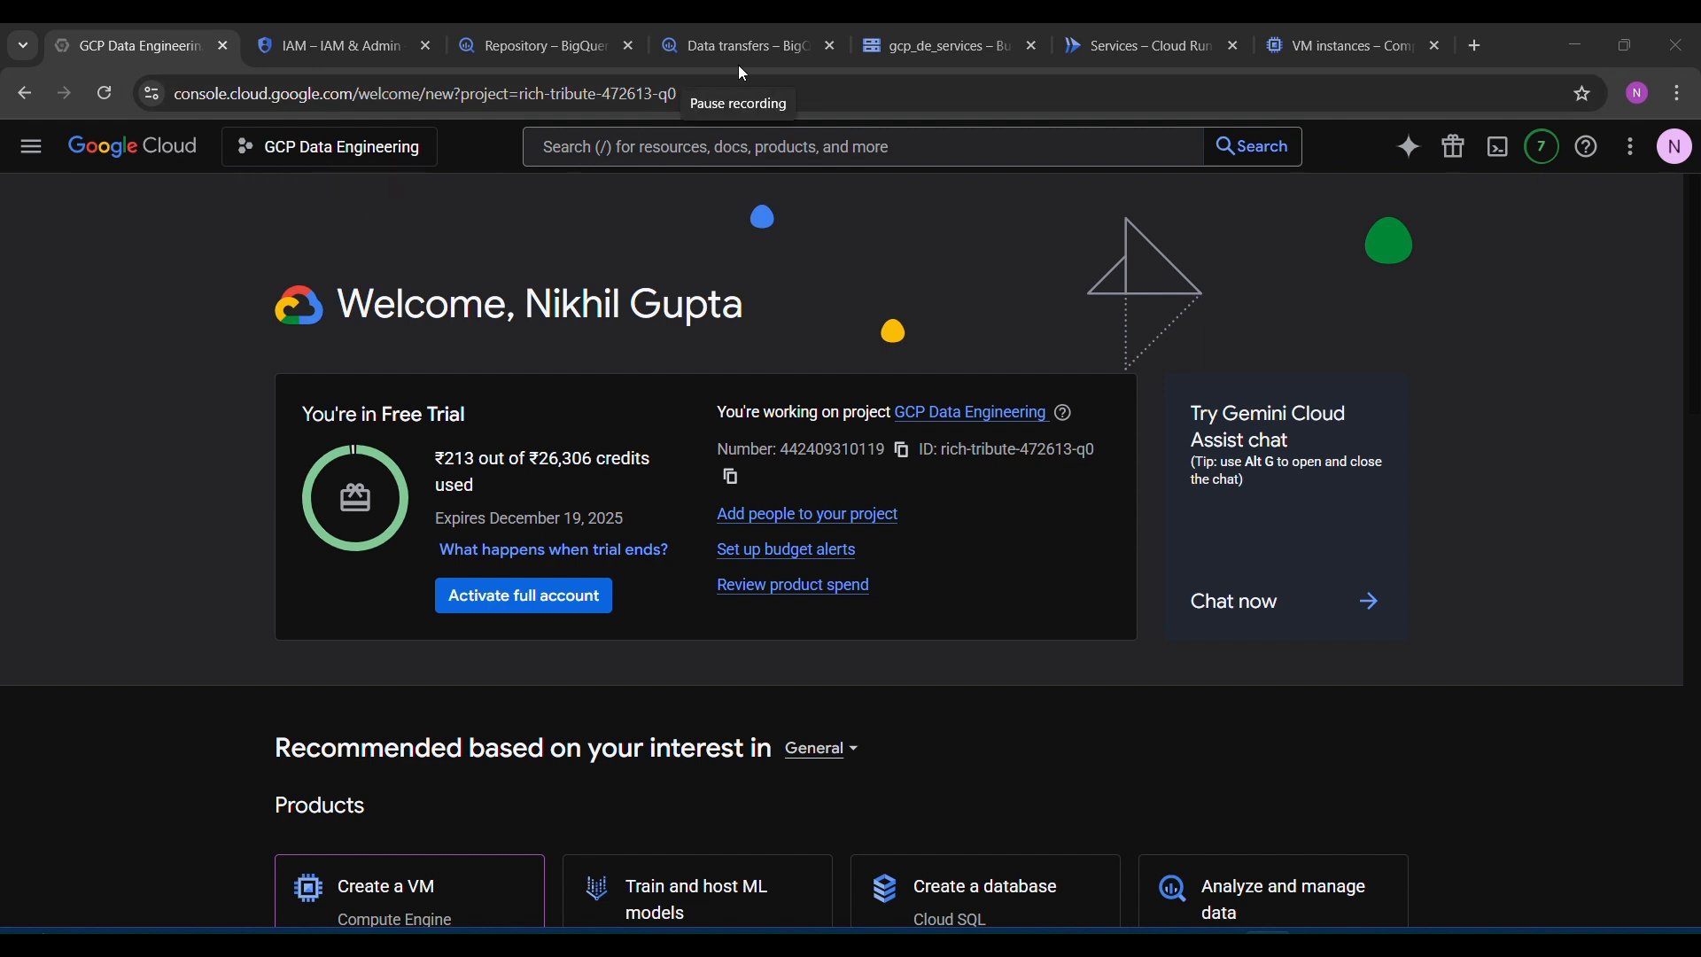
# Step: Switch to the Pipeline 1 outline in Notepad and examine its ETL stages from the local folder to the BigQuery table
pyautogui.click(1595, 42)
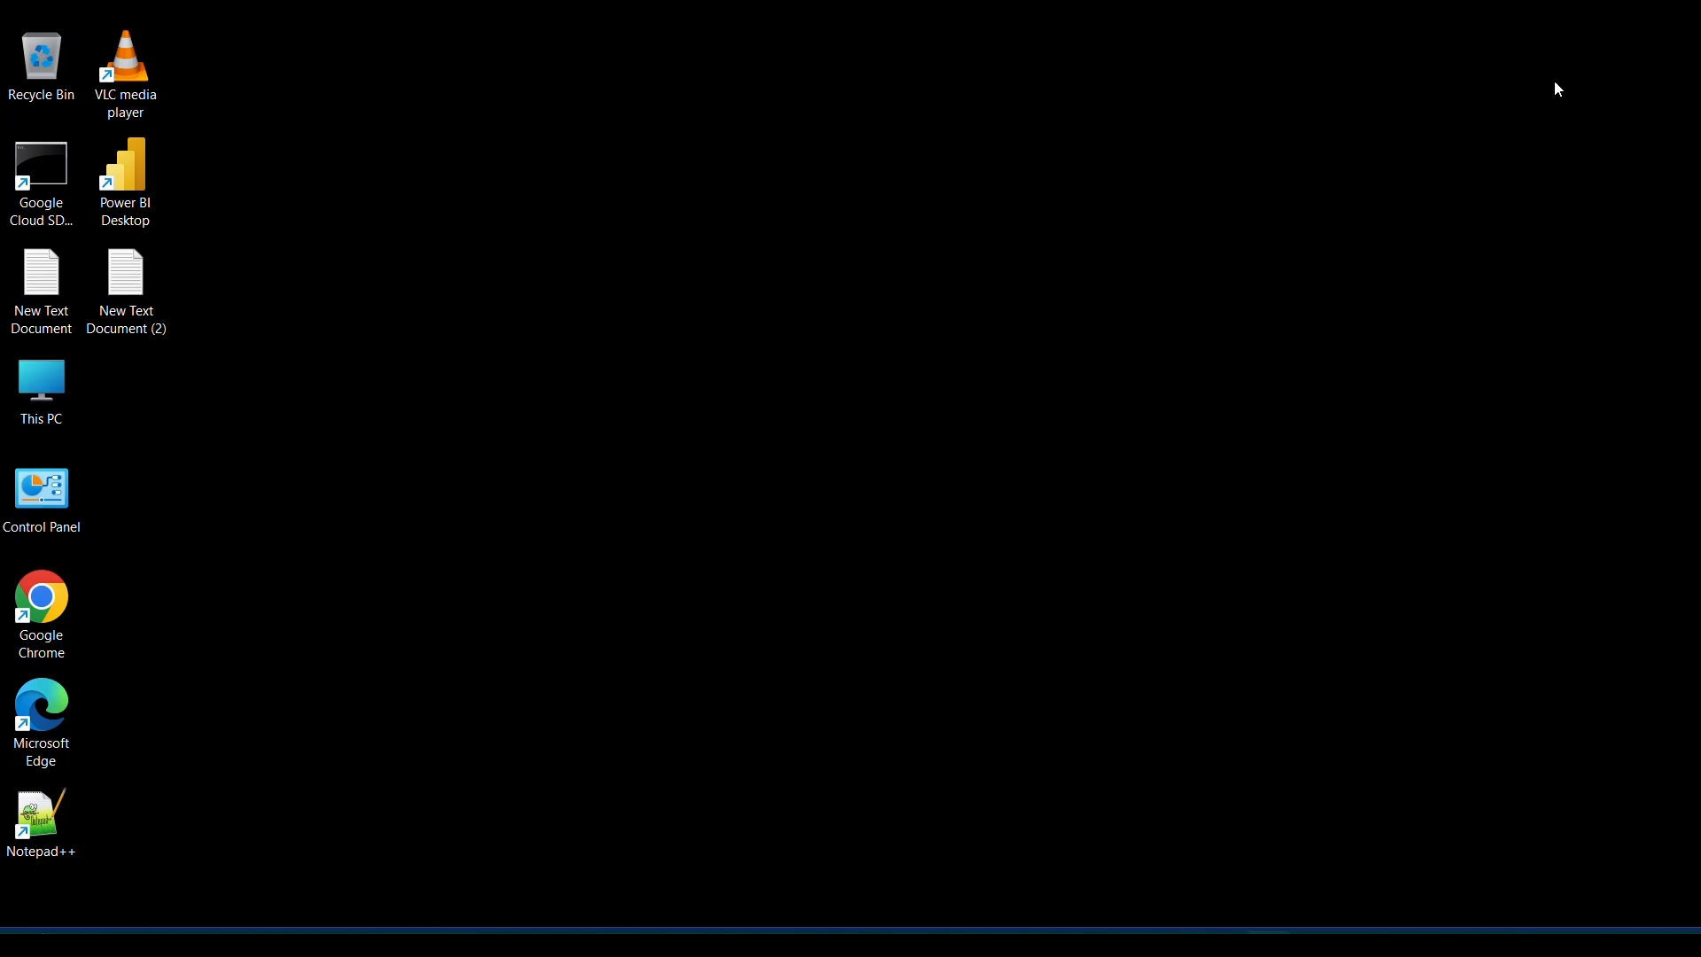
pyautogui.click(1219, 940)
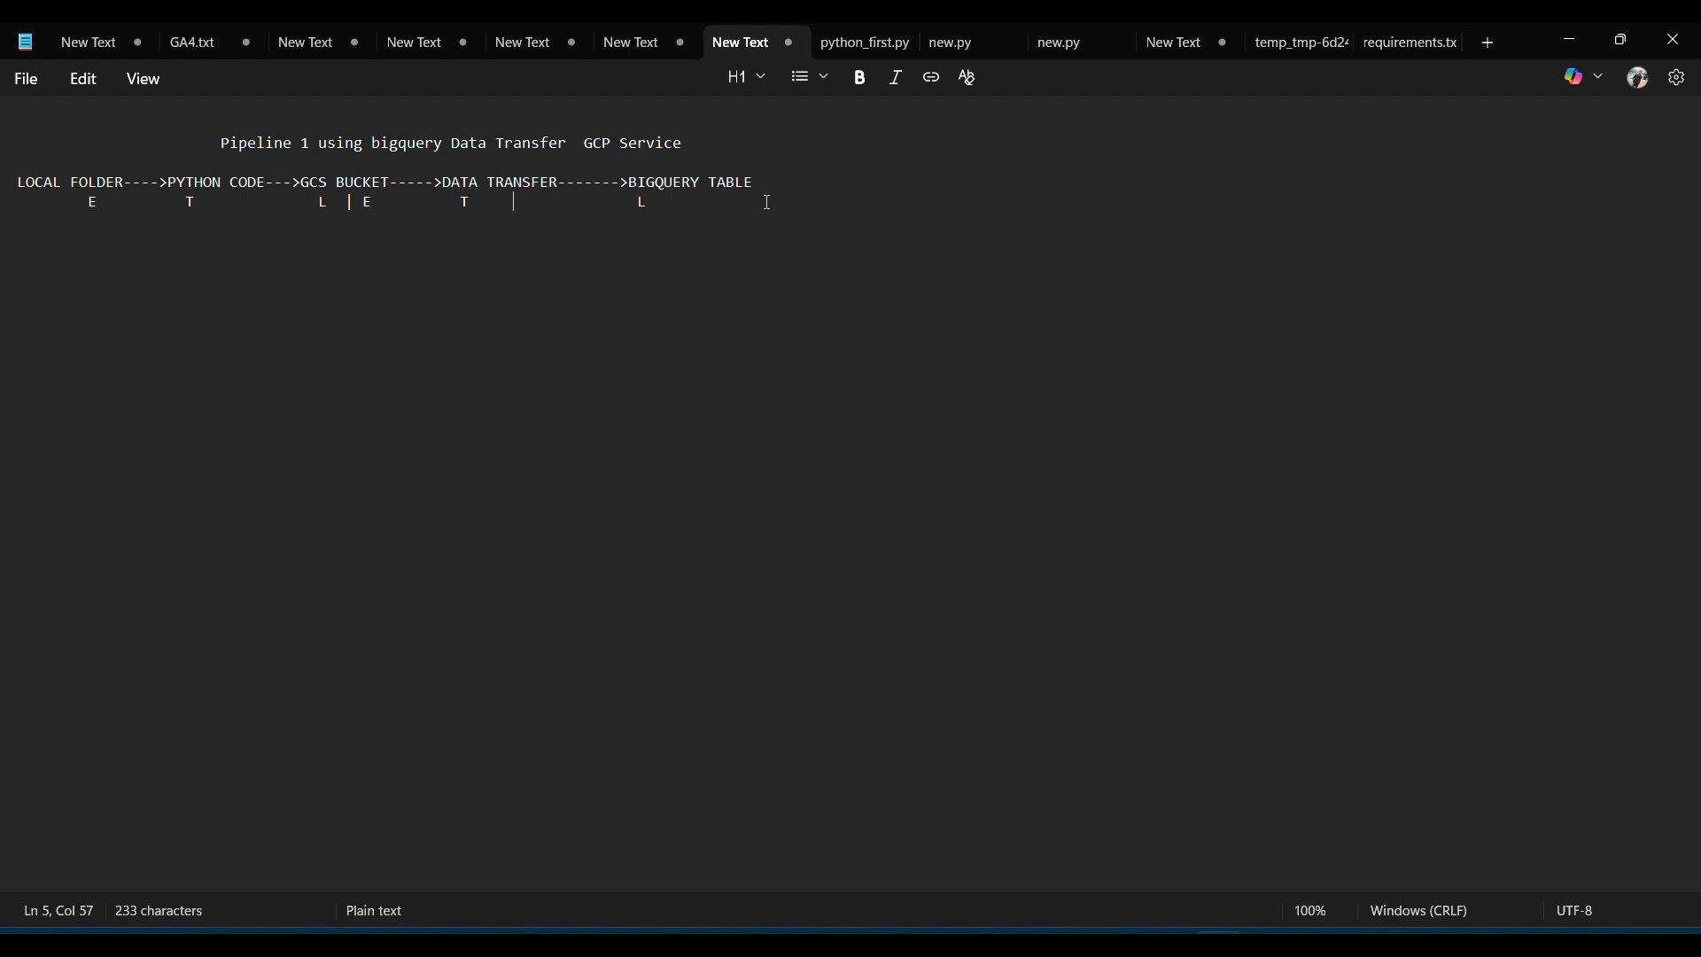
pyautogui.click(672, 210)
pyautogui.click(27, 145)
pyautogui.moveTo(125, 186); pyautogui.dragTo(16, 187)
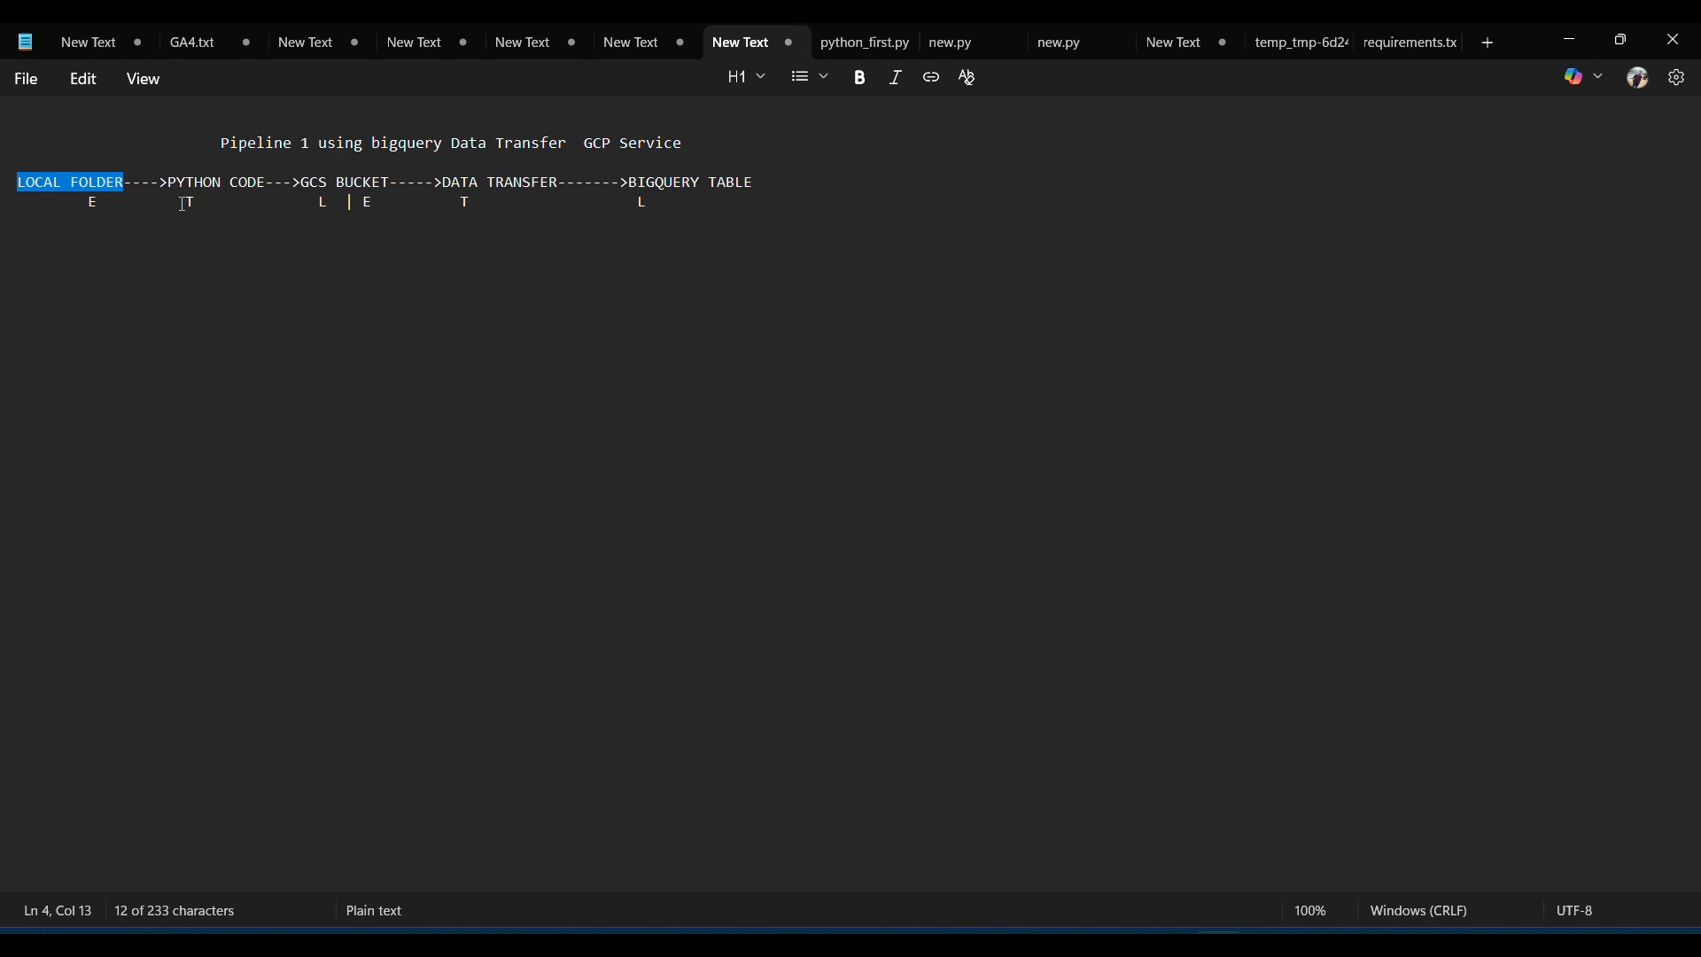
pyautogui.moveTo(305, 188); pyautogui.dragTo(391, 189)
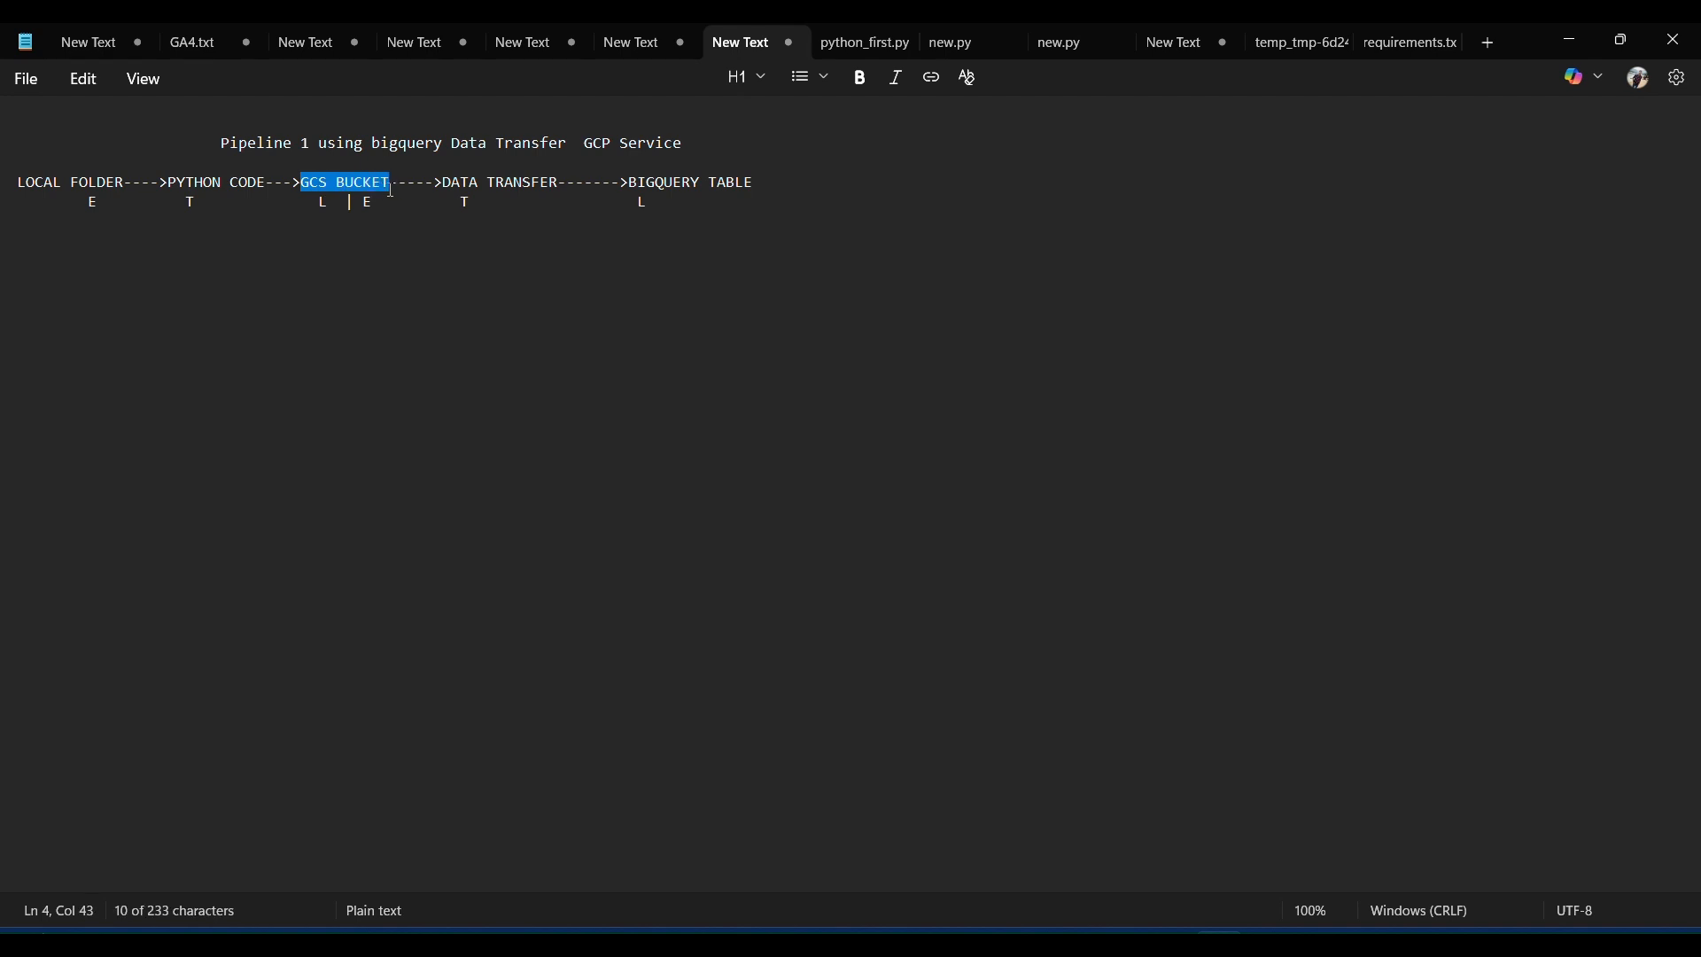
pyautogui.click(323, 211)
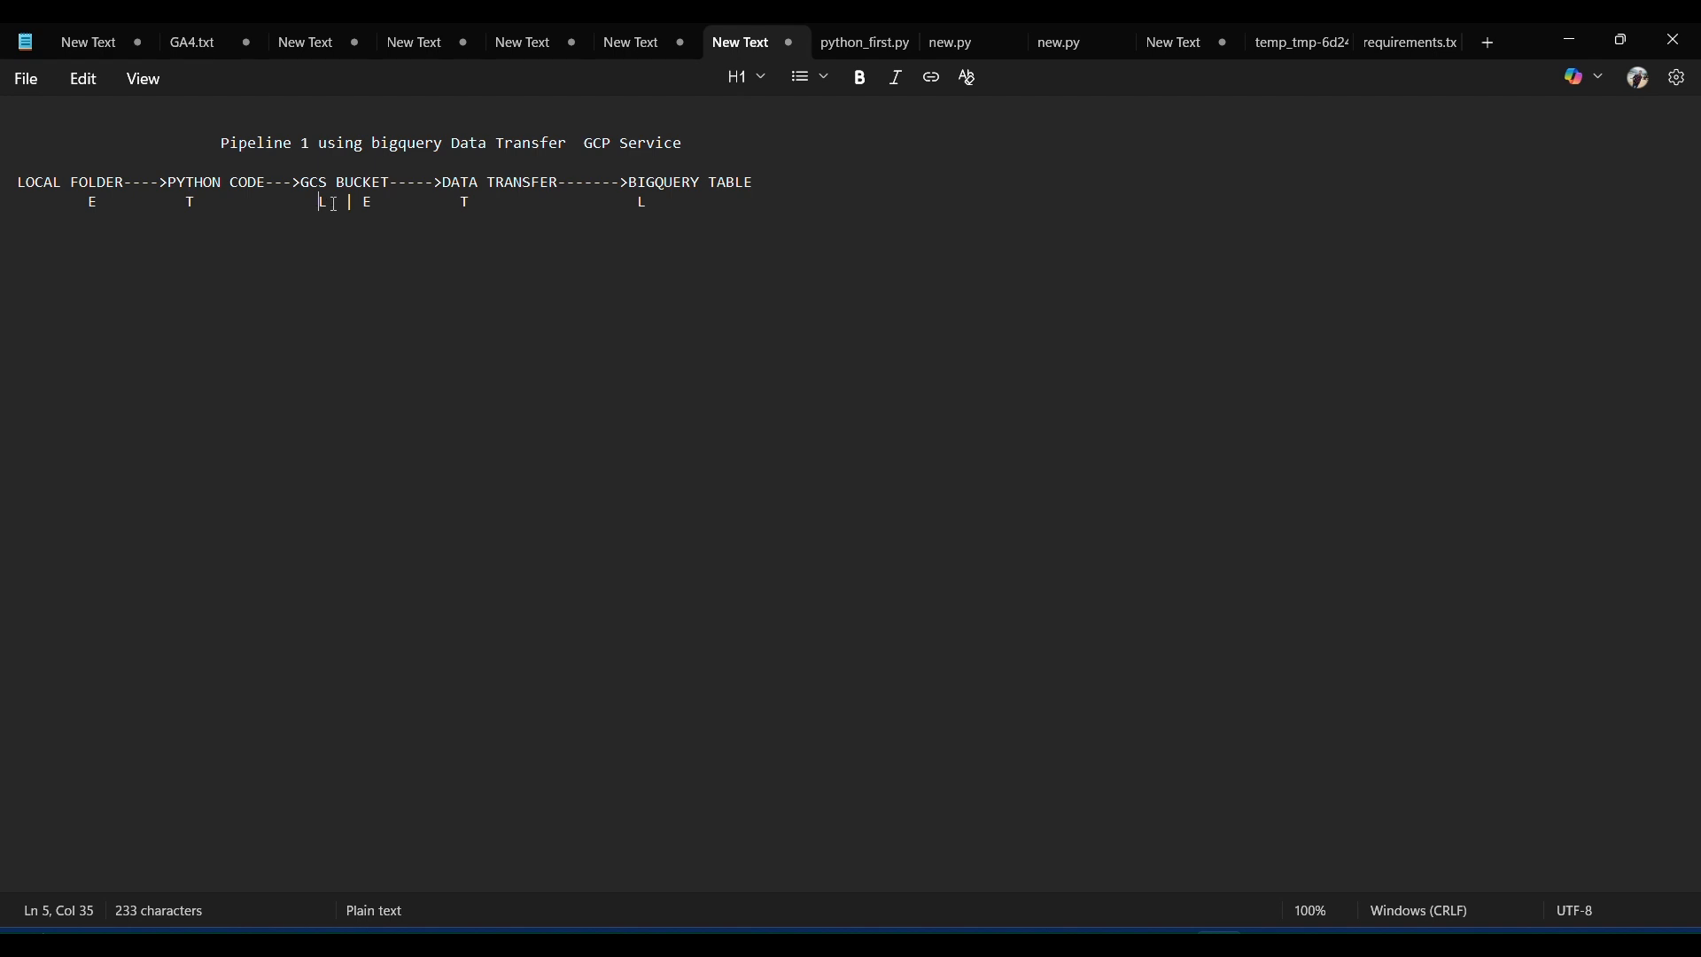
pyautogui.moveTo(336, 203); pyautogui.dragTo(63, 208)
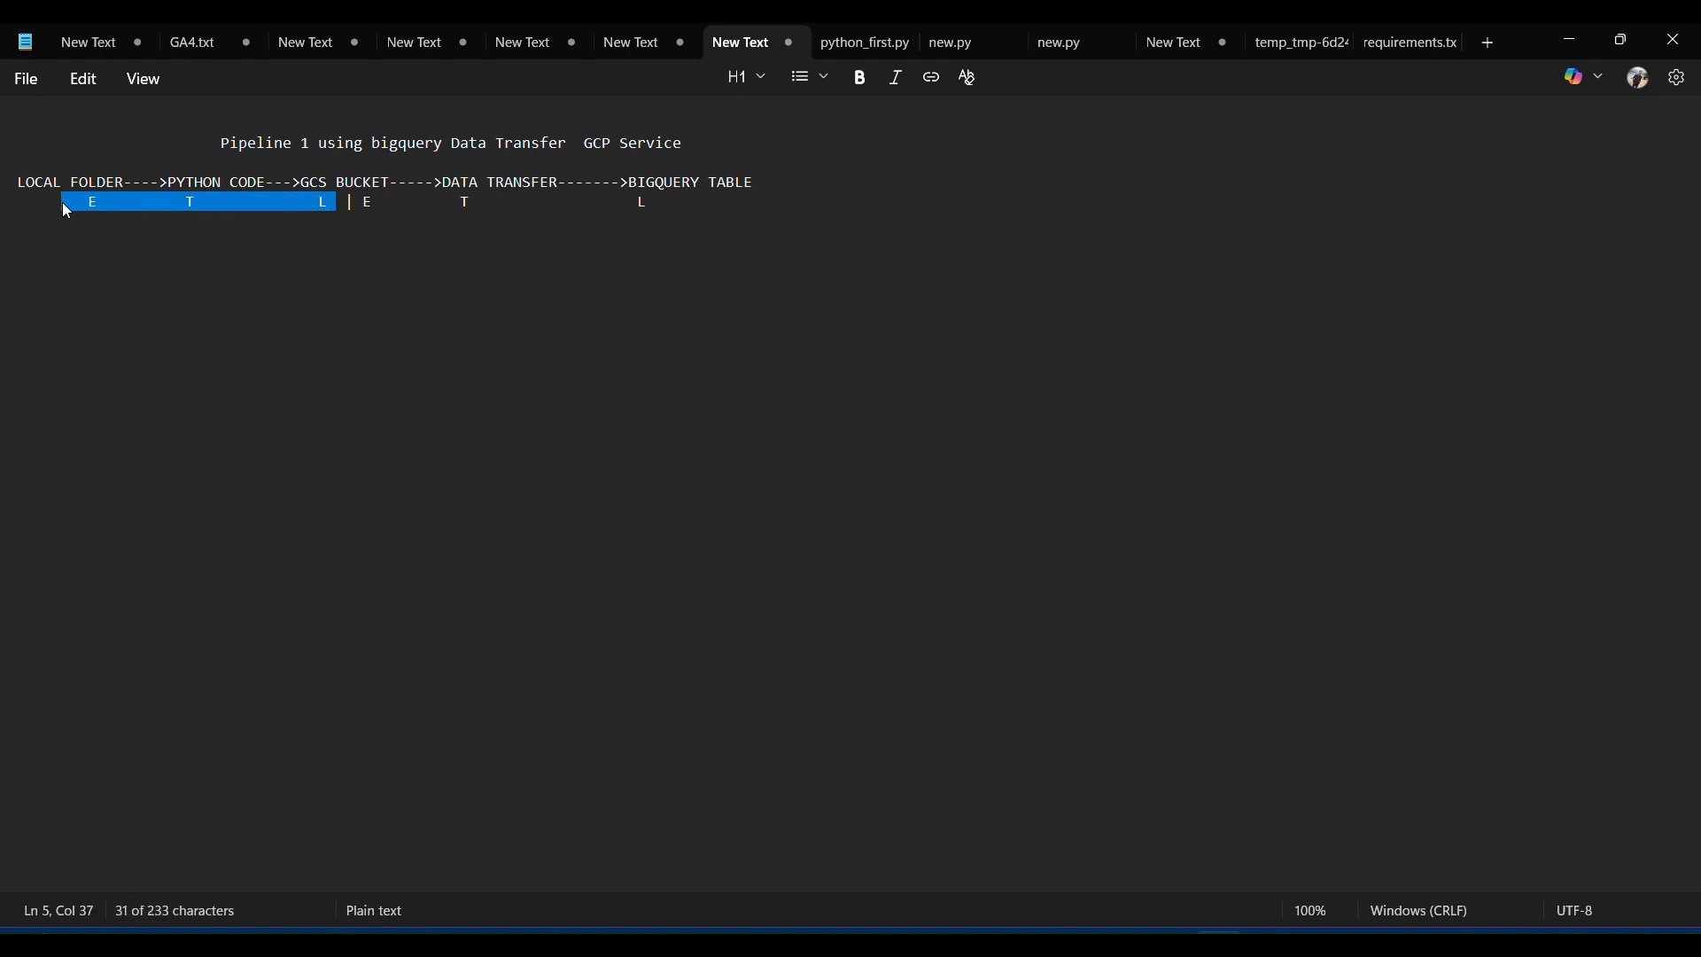
pyautogui.click(216, 287)
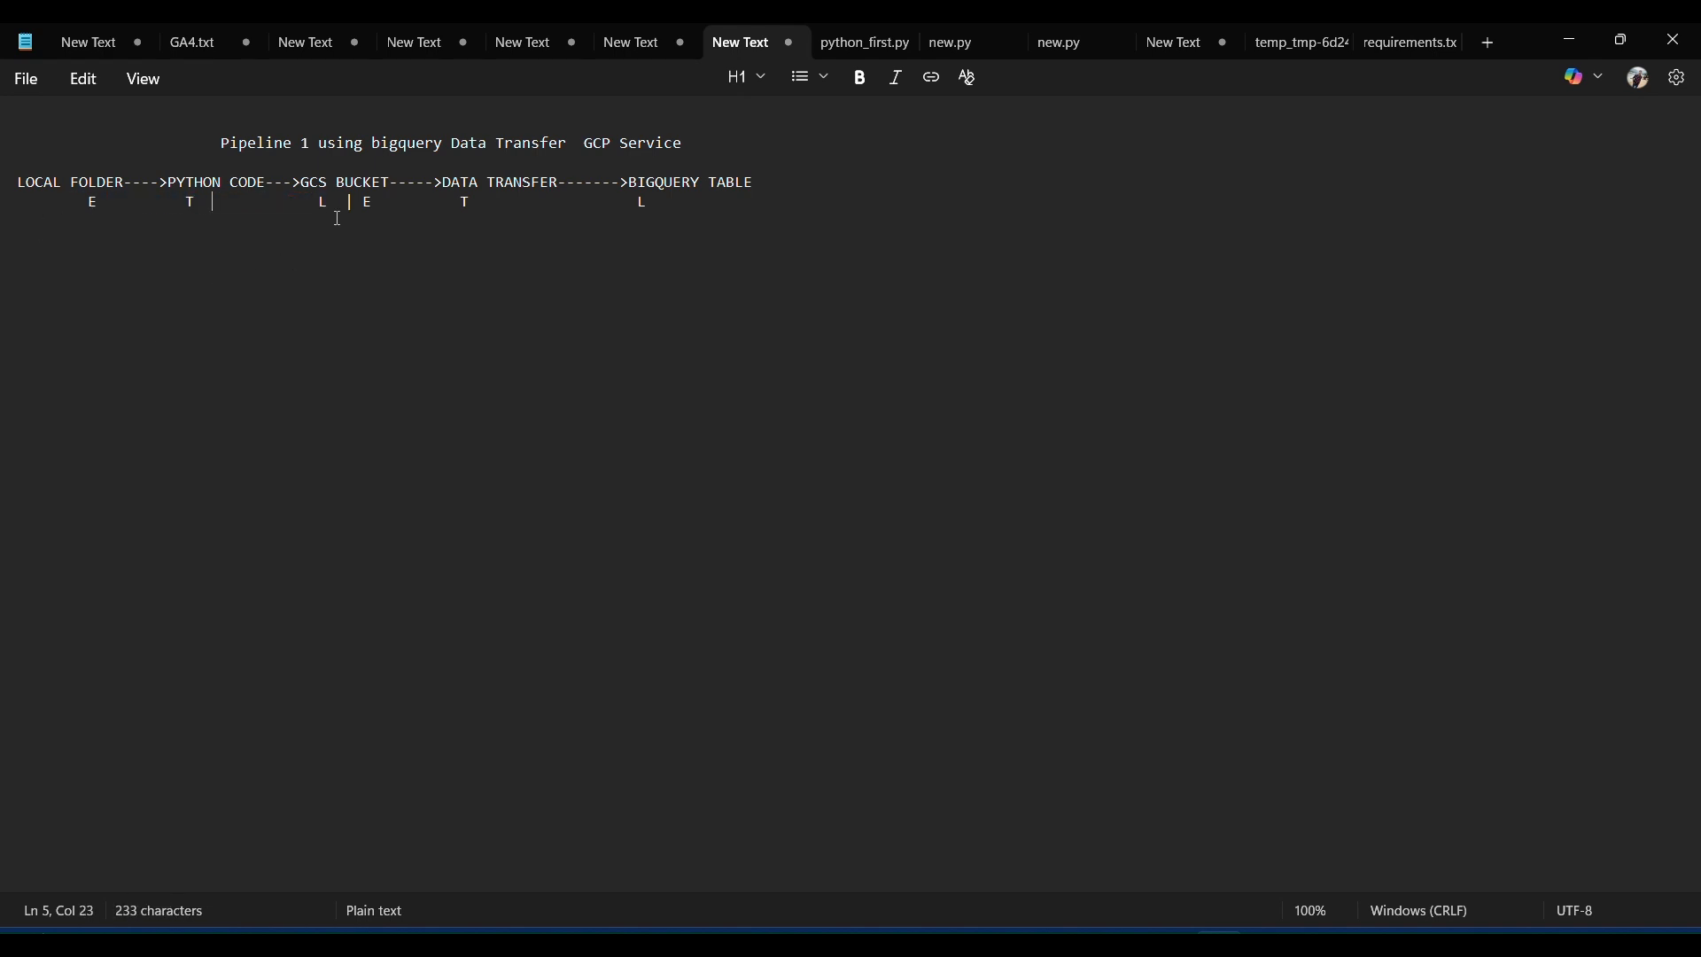
pyautogui.moveTo(302, 183); pyautogui.dragTo(394, 184)
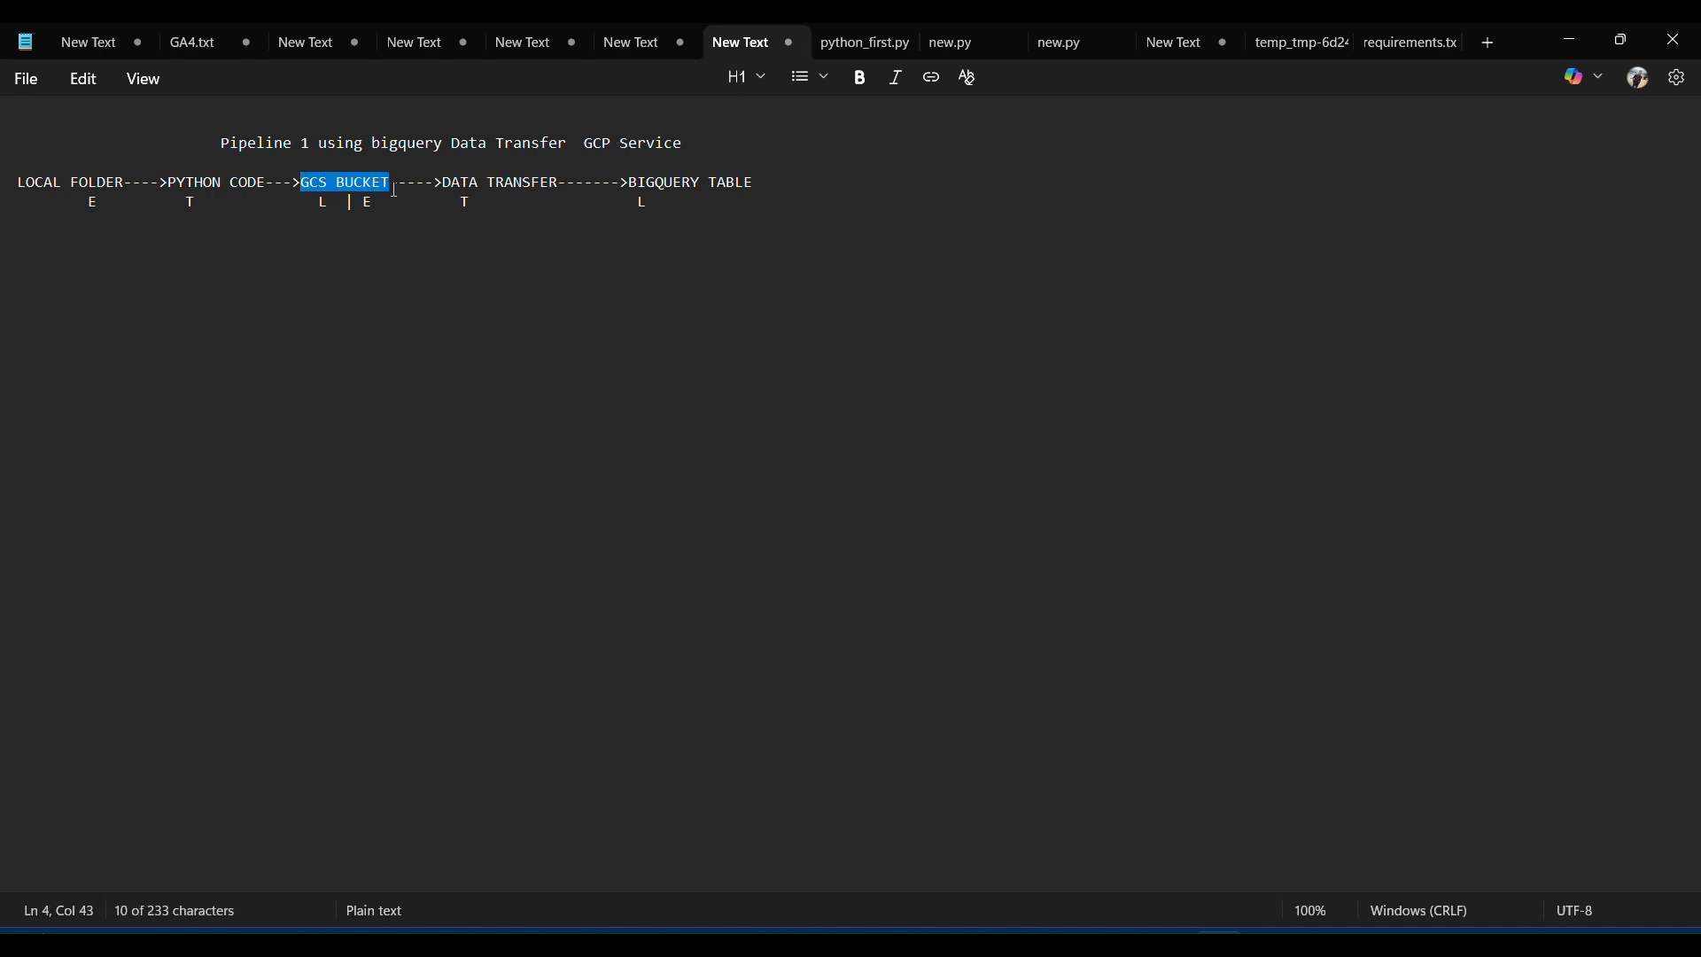
pyautogui.moveTo(443, 182); pyautogui.dragTo(760, 180)
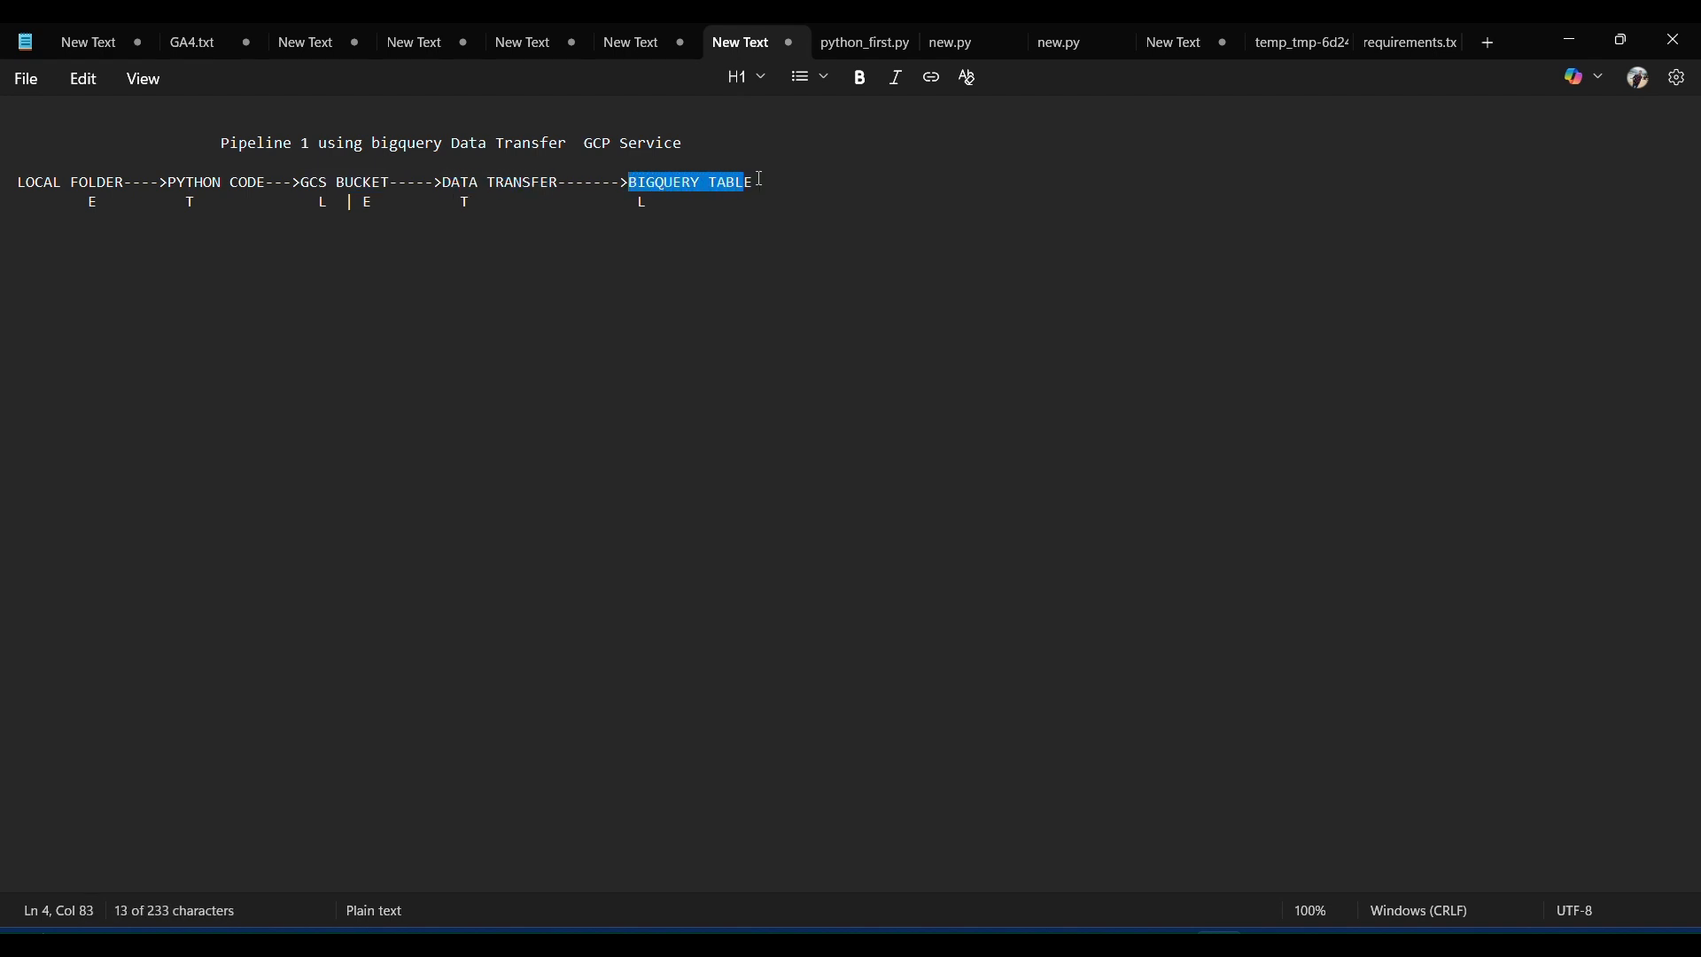
# Step: Append "----Power Bi and Looker studio" after BIGQUERY TABLE in the pipeline flow line
pyautogui.click(770, 188)
pyautogui.write('----')
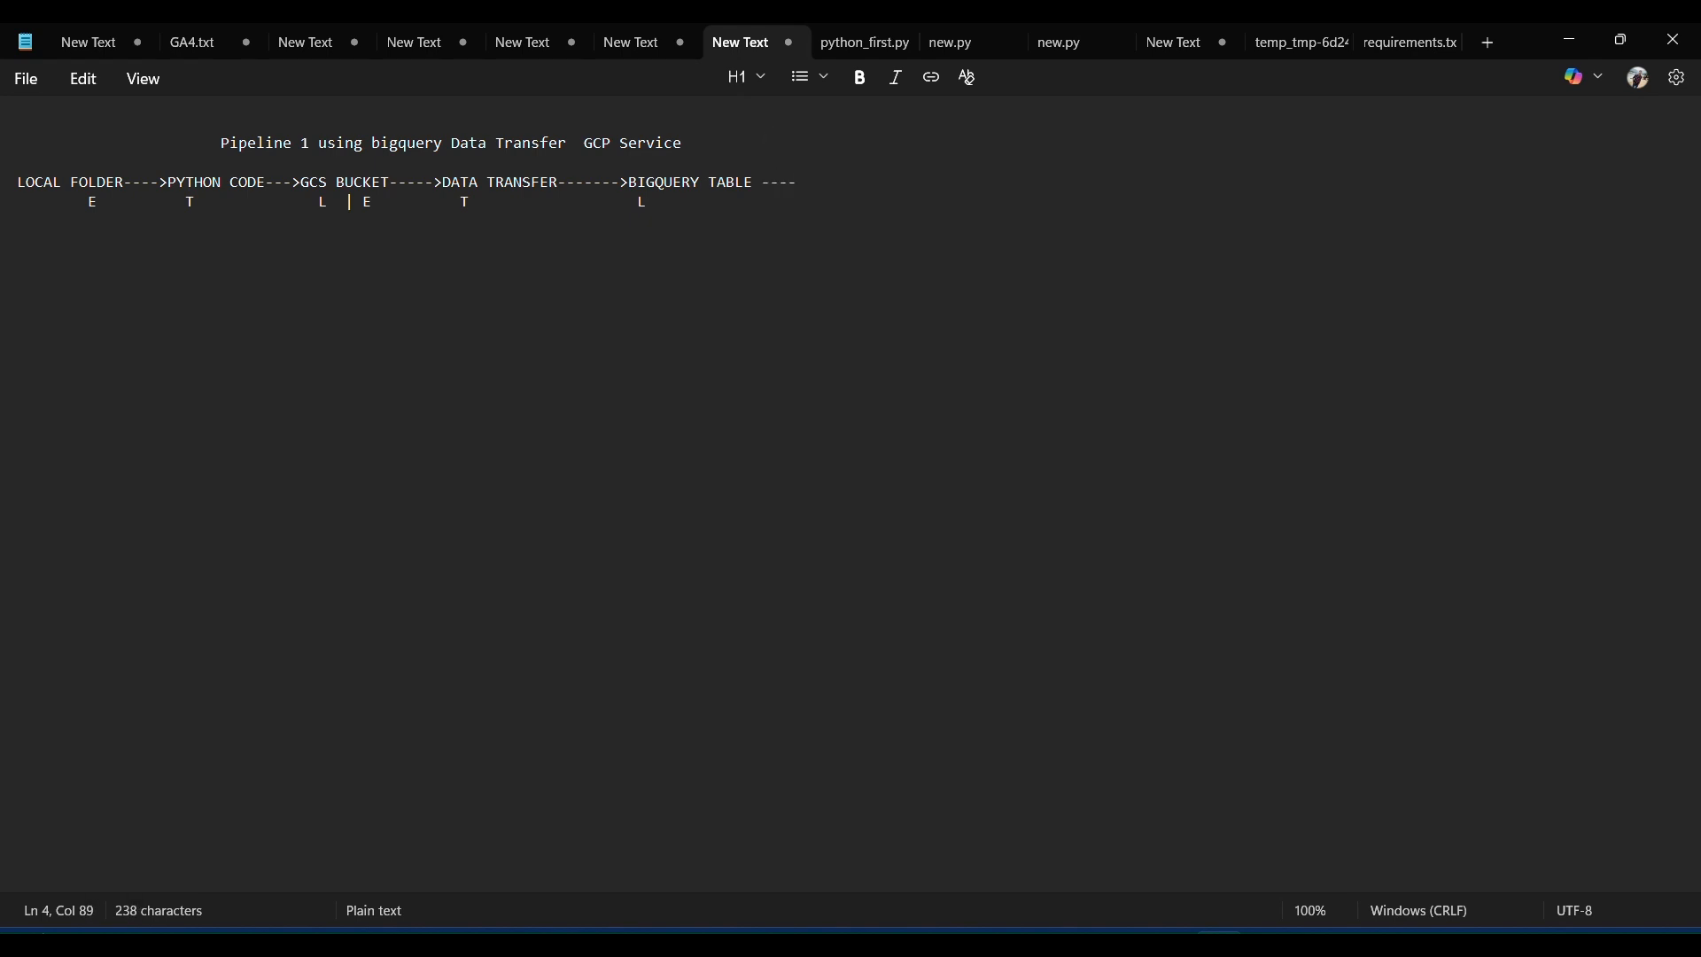
pyautogui.write('Po')
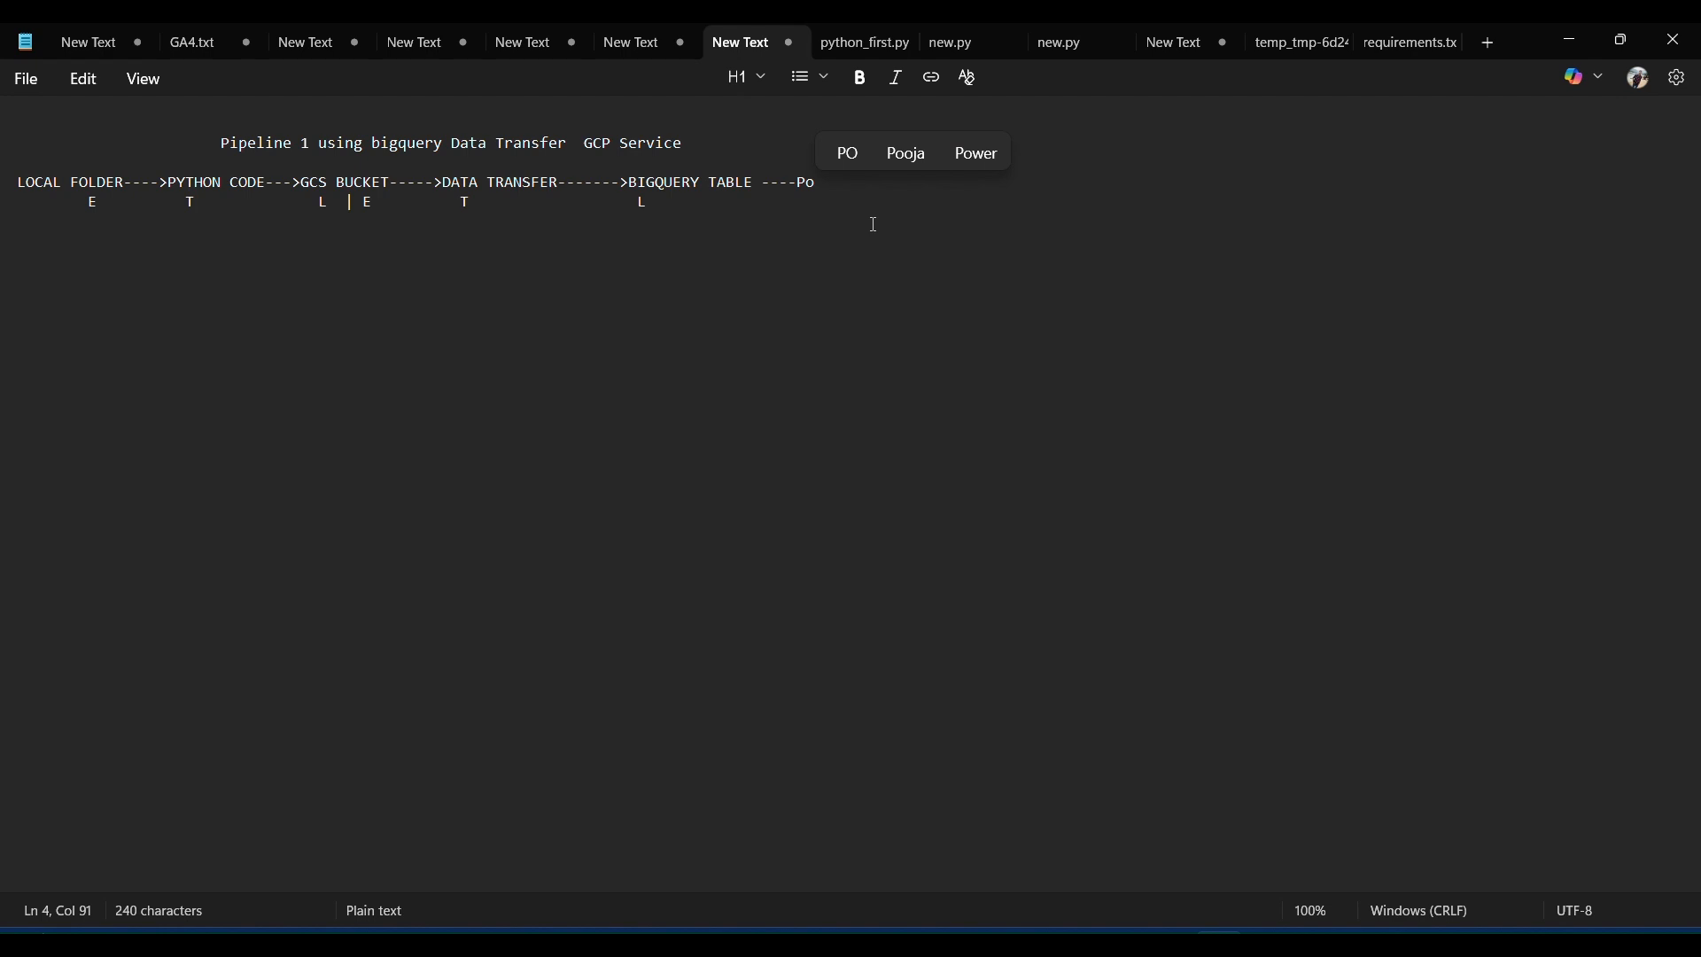
pyautogui.write('wer B')
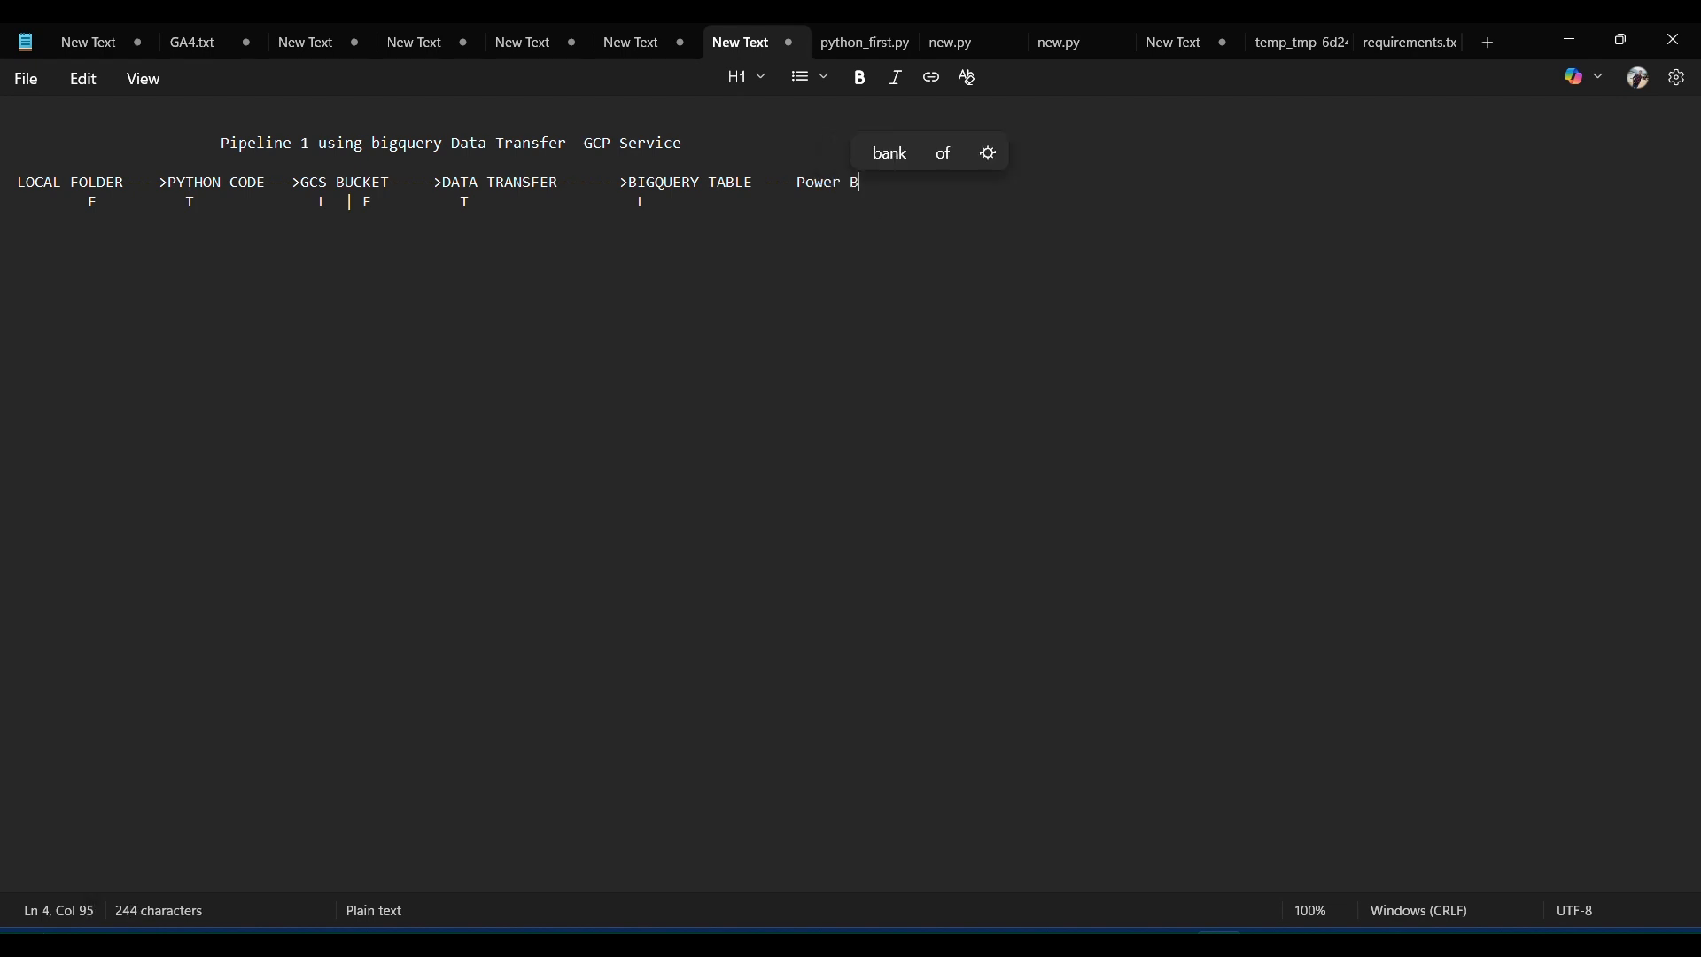
pyautogui.write('i and L')
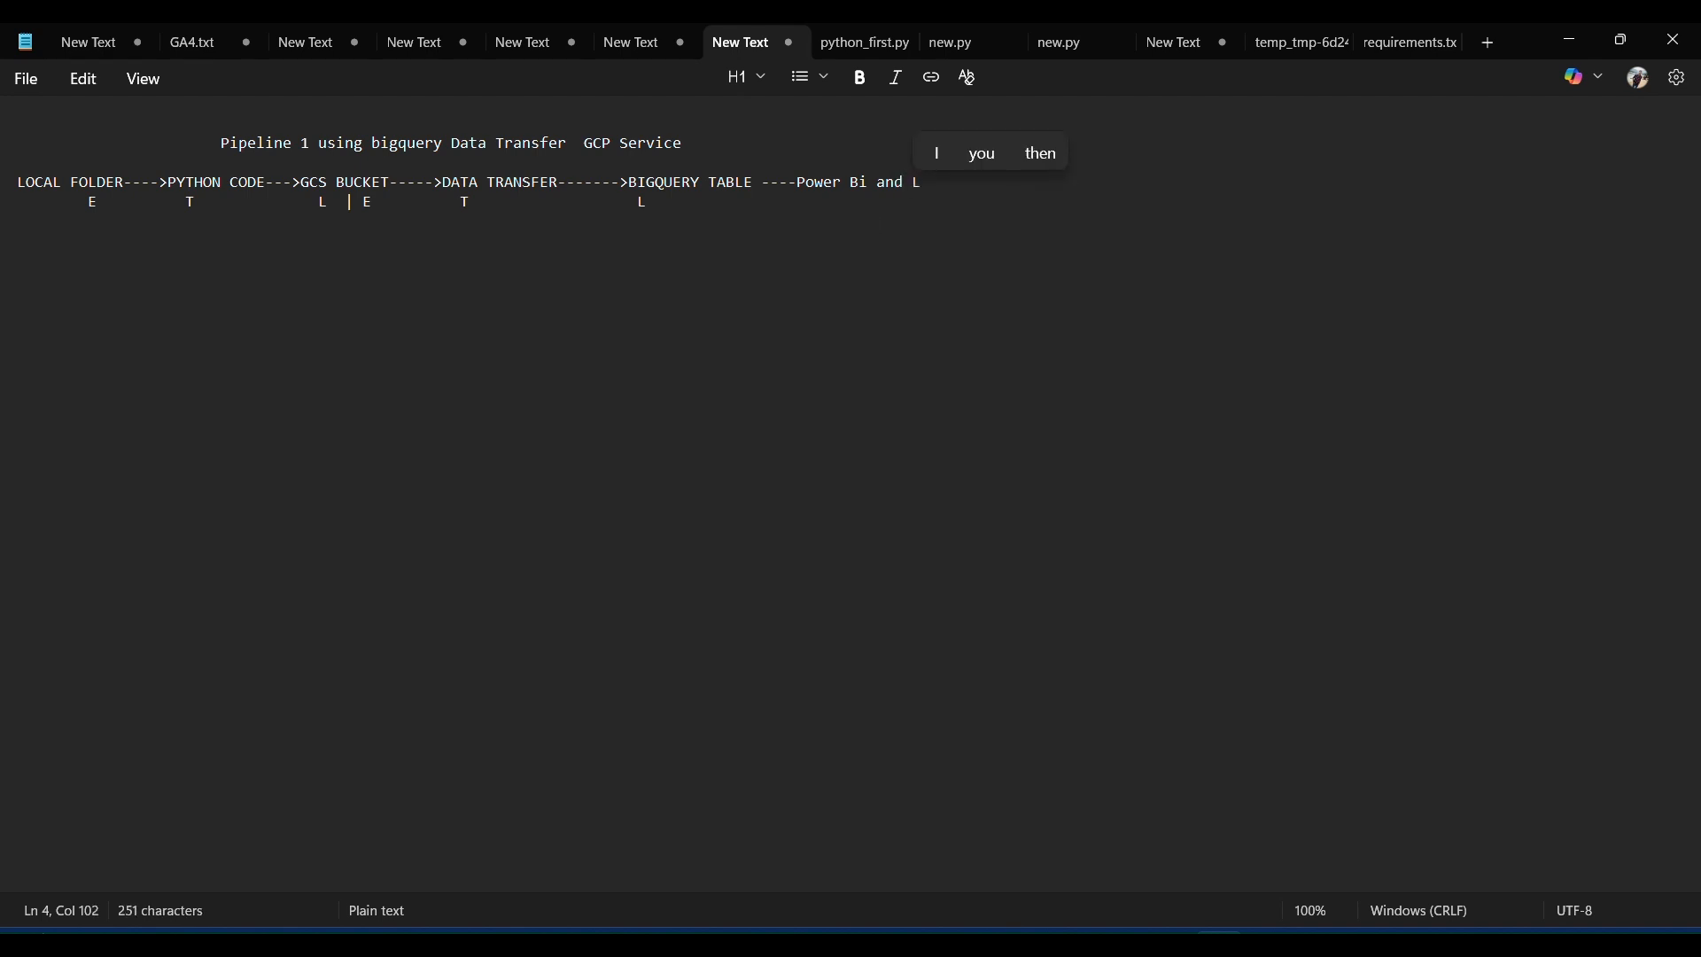
pyautogui.write('okk')
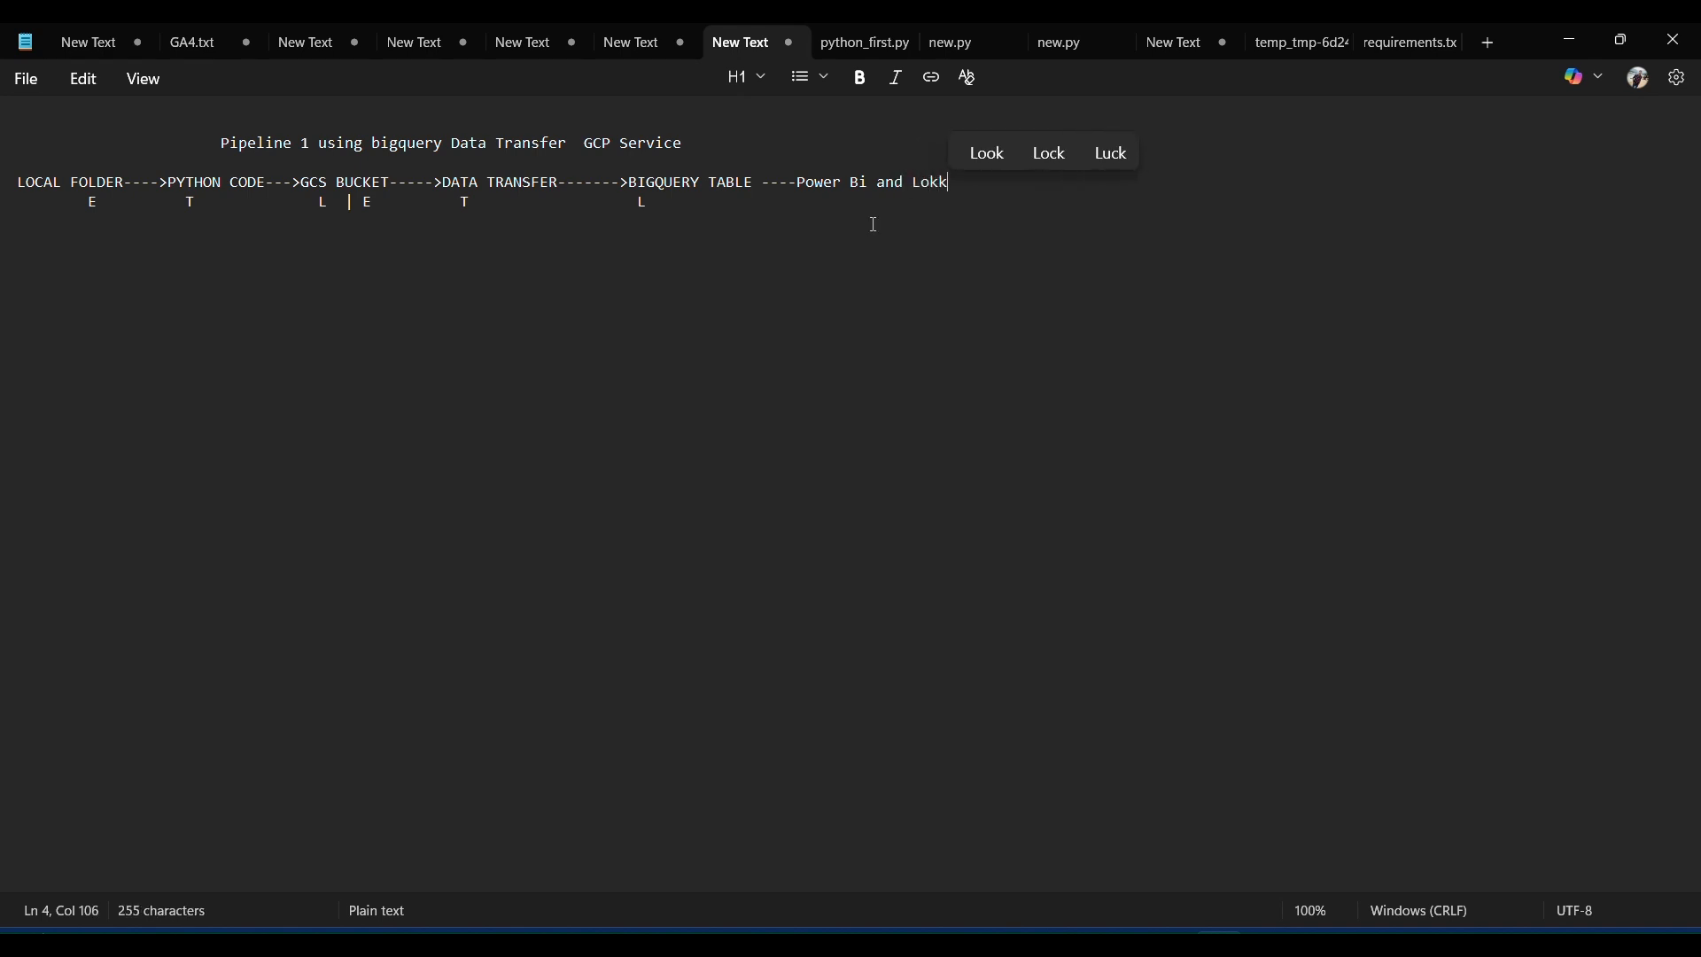
pyautogui.press('BackSpace')
pyautogui.press('BackSpace')
pyautogui.write('o ')
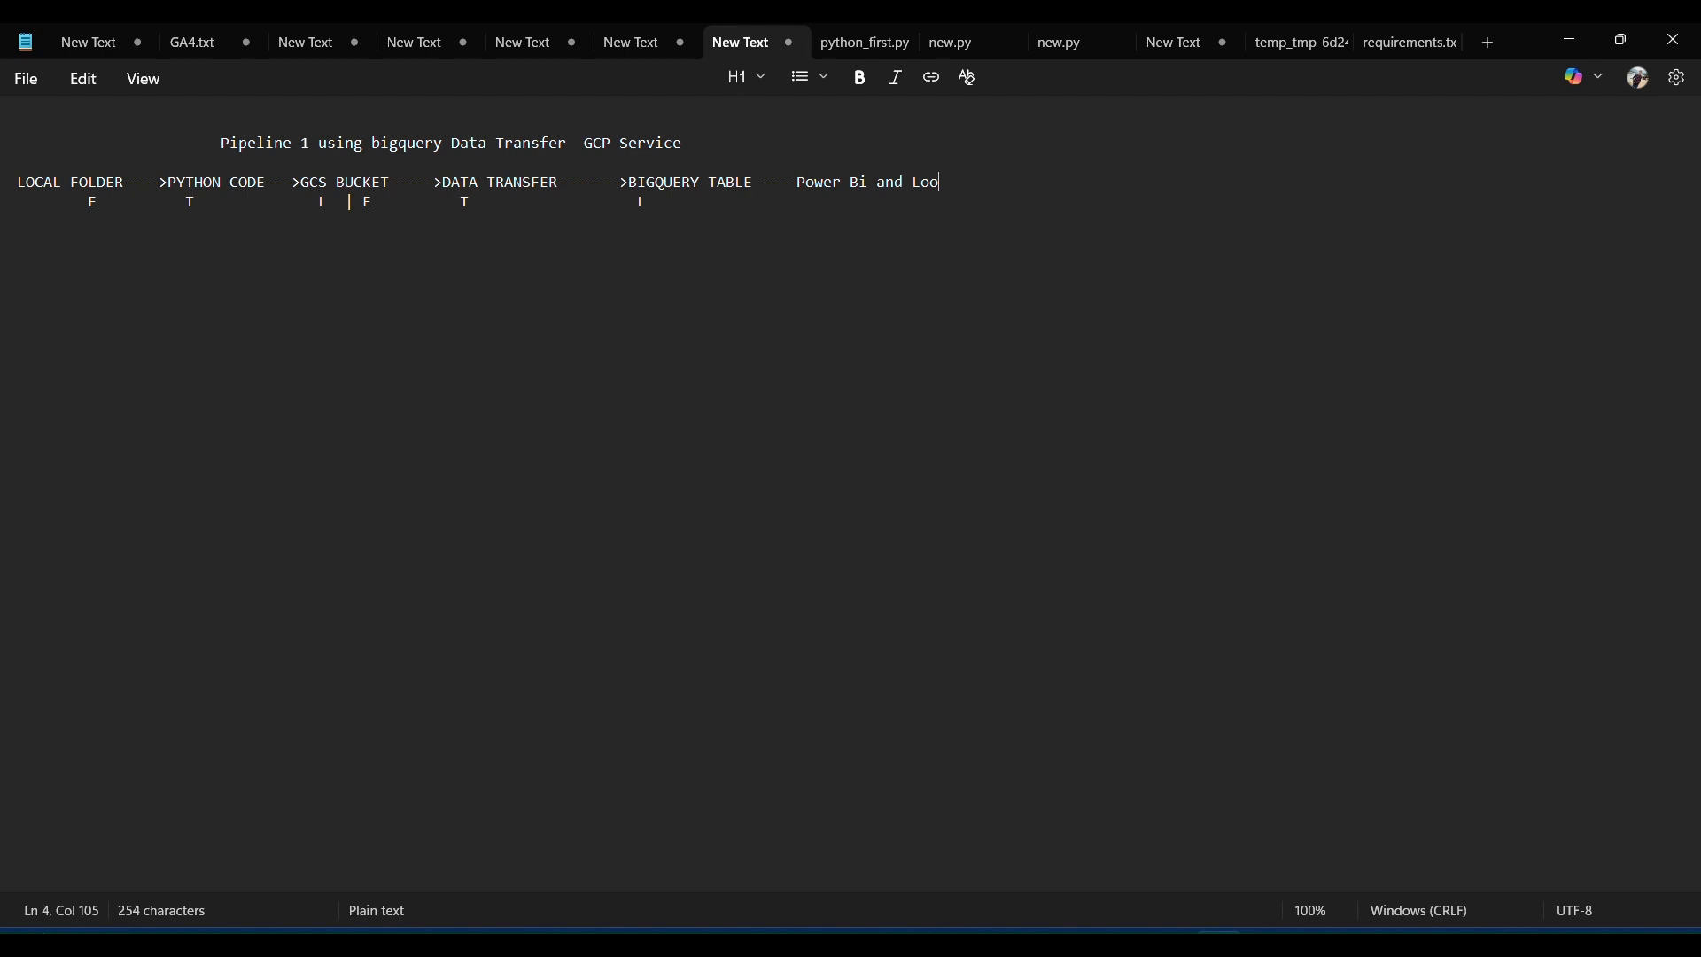
pyautogui.write('ker studio')
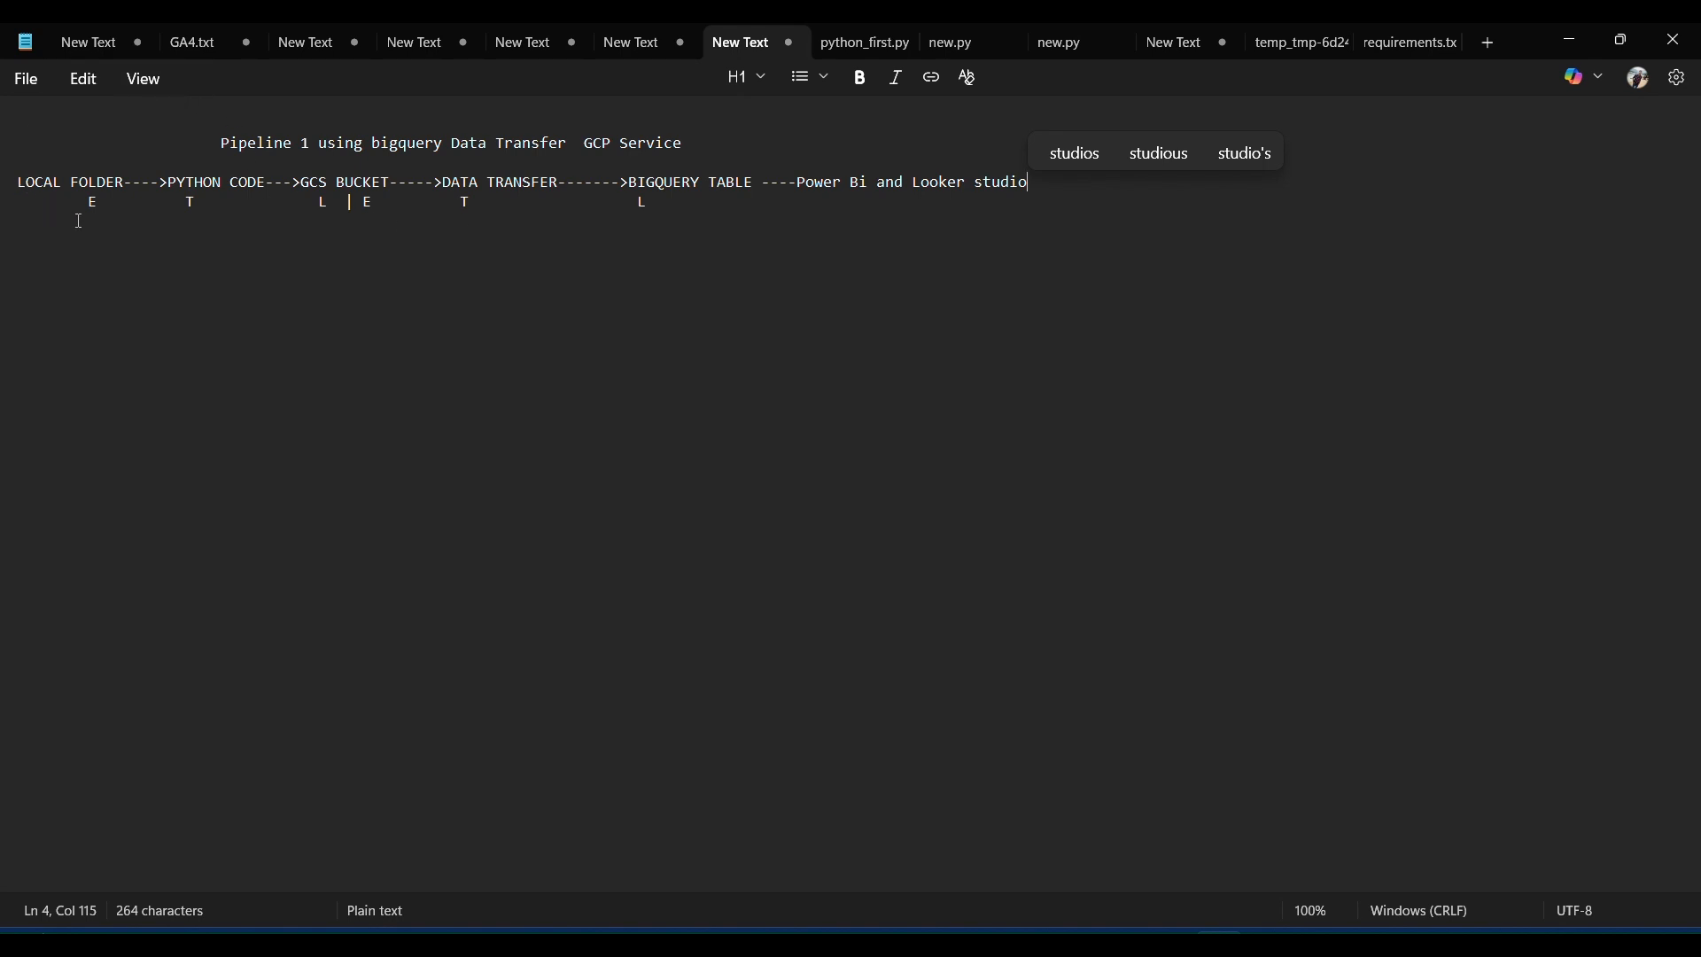
pyautogui.press('Down')
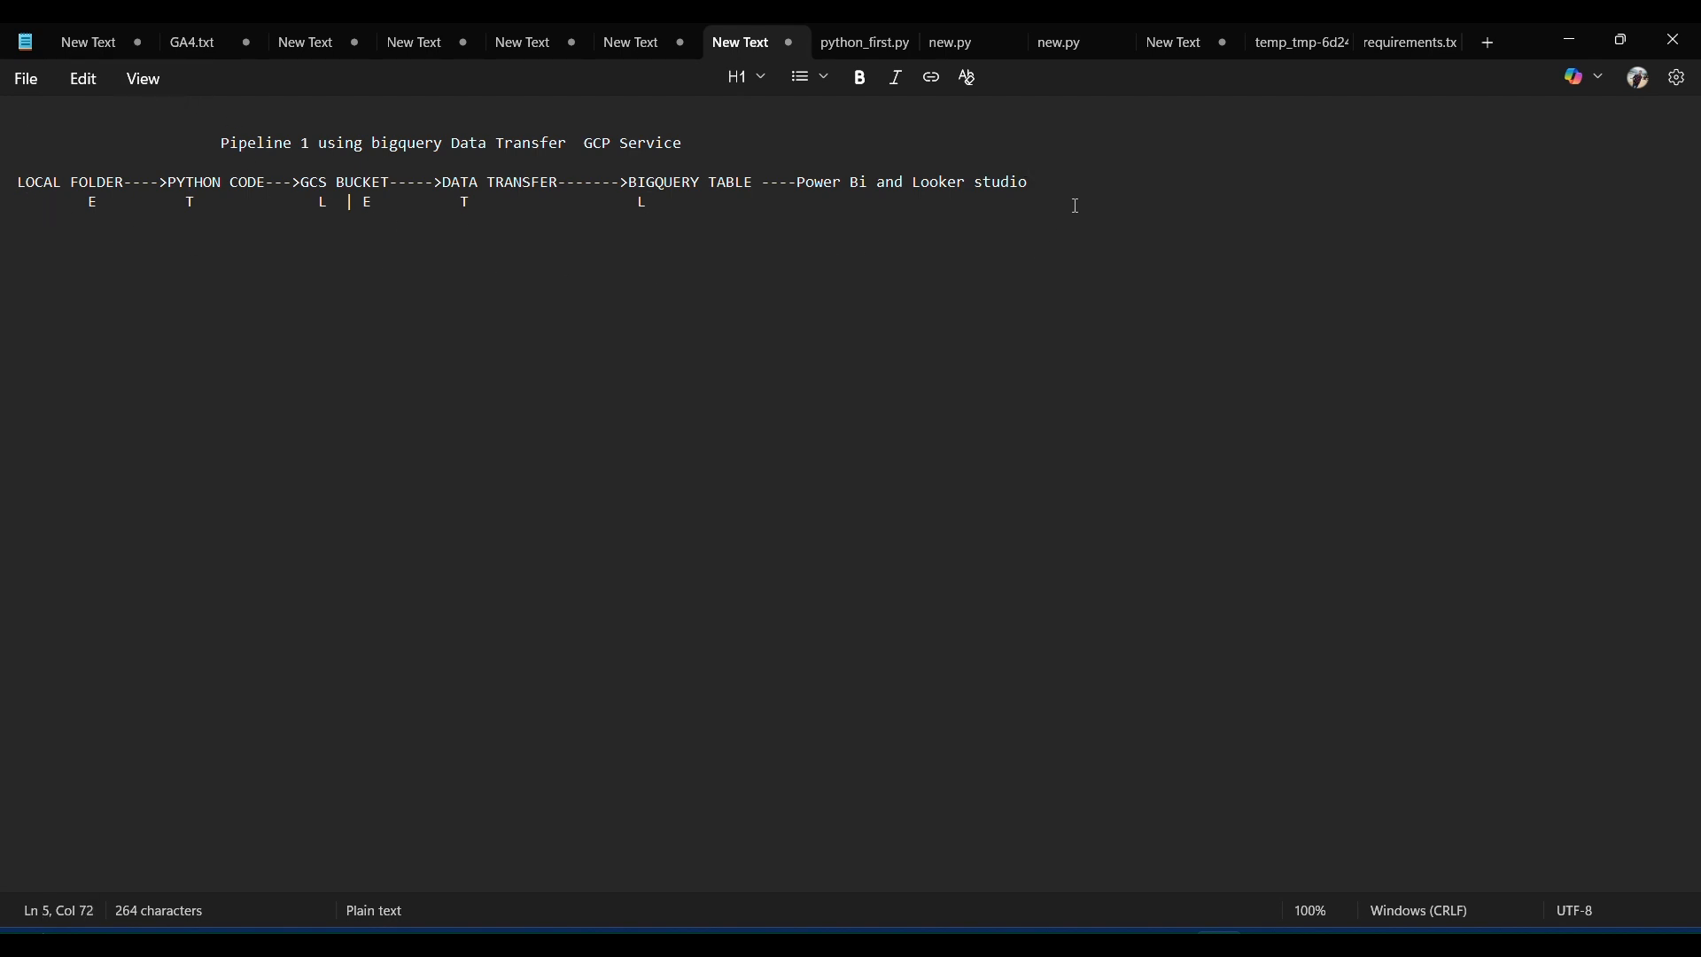
pyautogui.moveTo(1077, 195); pyautogui.dragTo(917, 158)
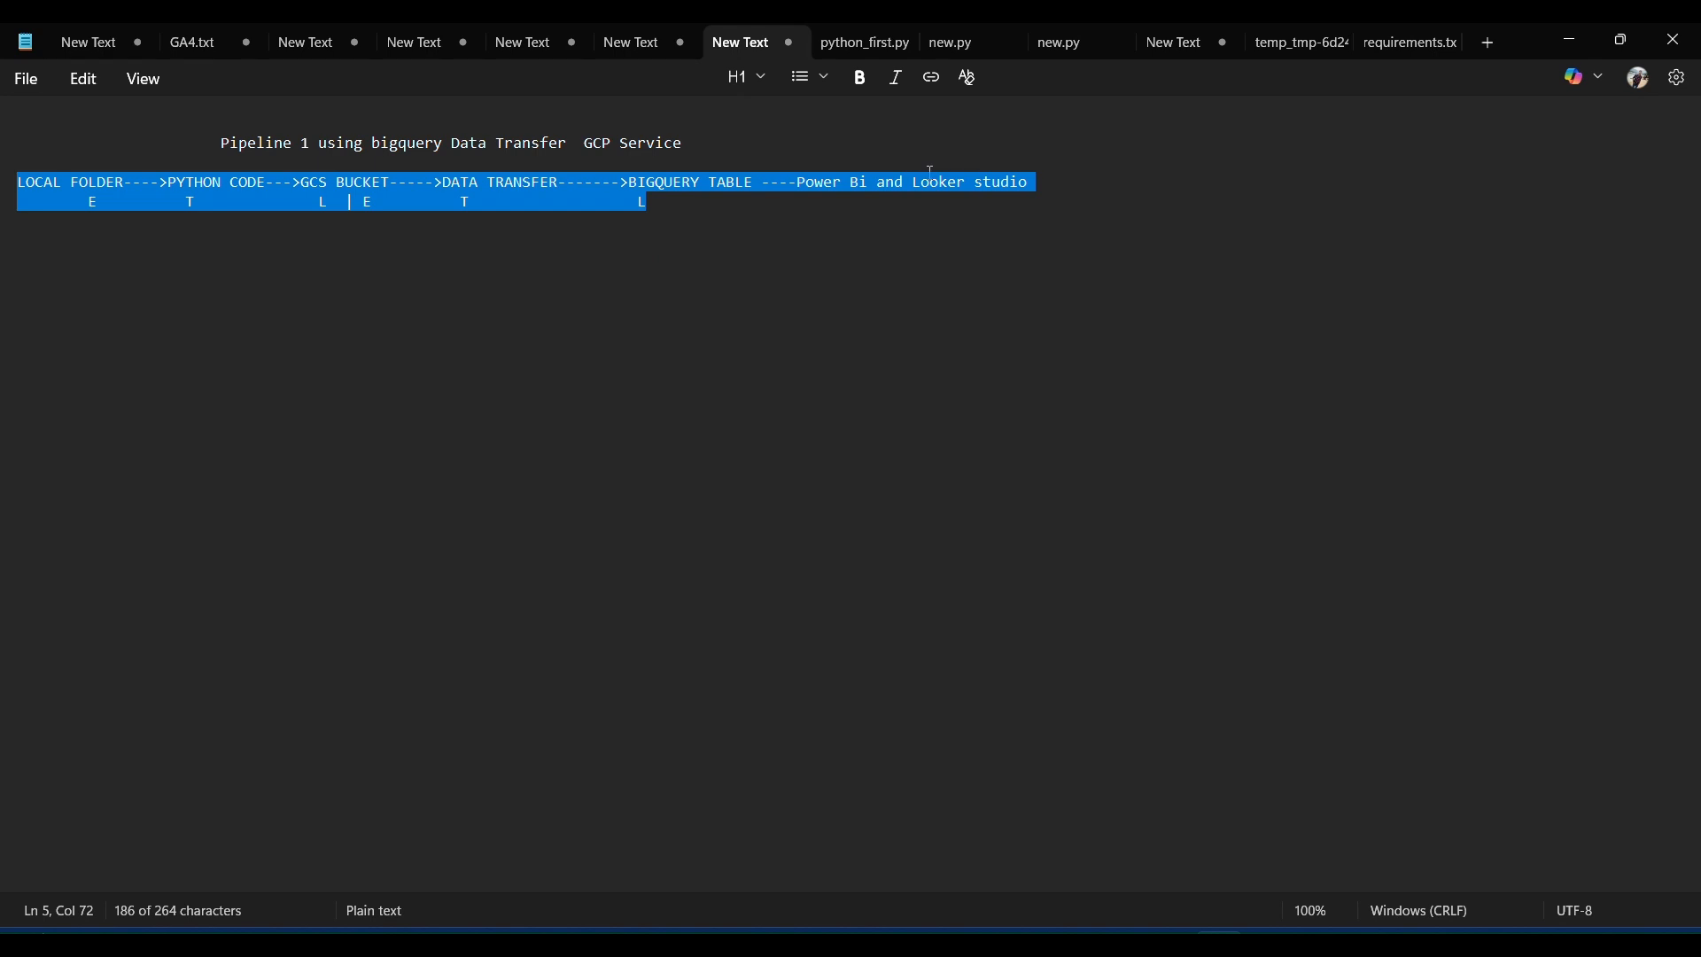
pyautogui.click(839, 219)
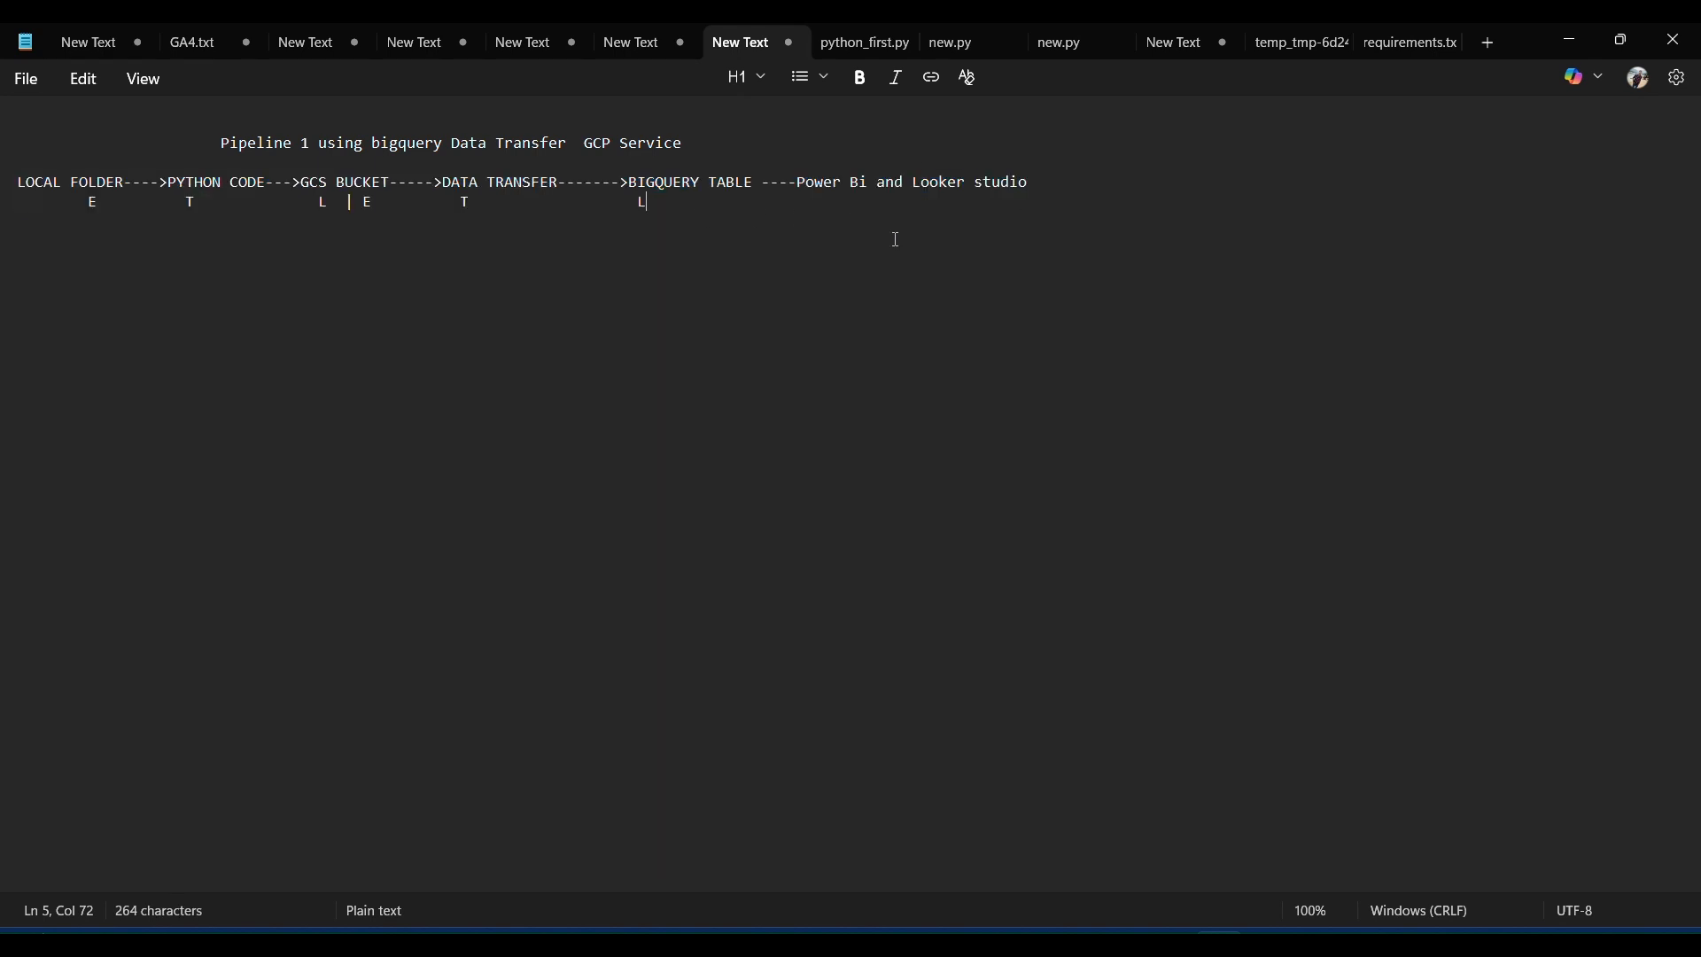
# Step: Switch to File Explorer and open the indian_sample_data CSV file from New folder in Documents
pyautogui.click(1578, 42)
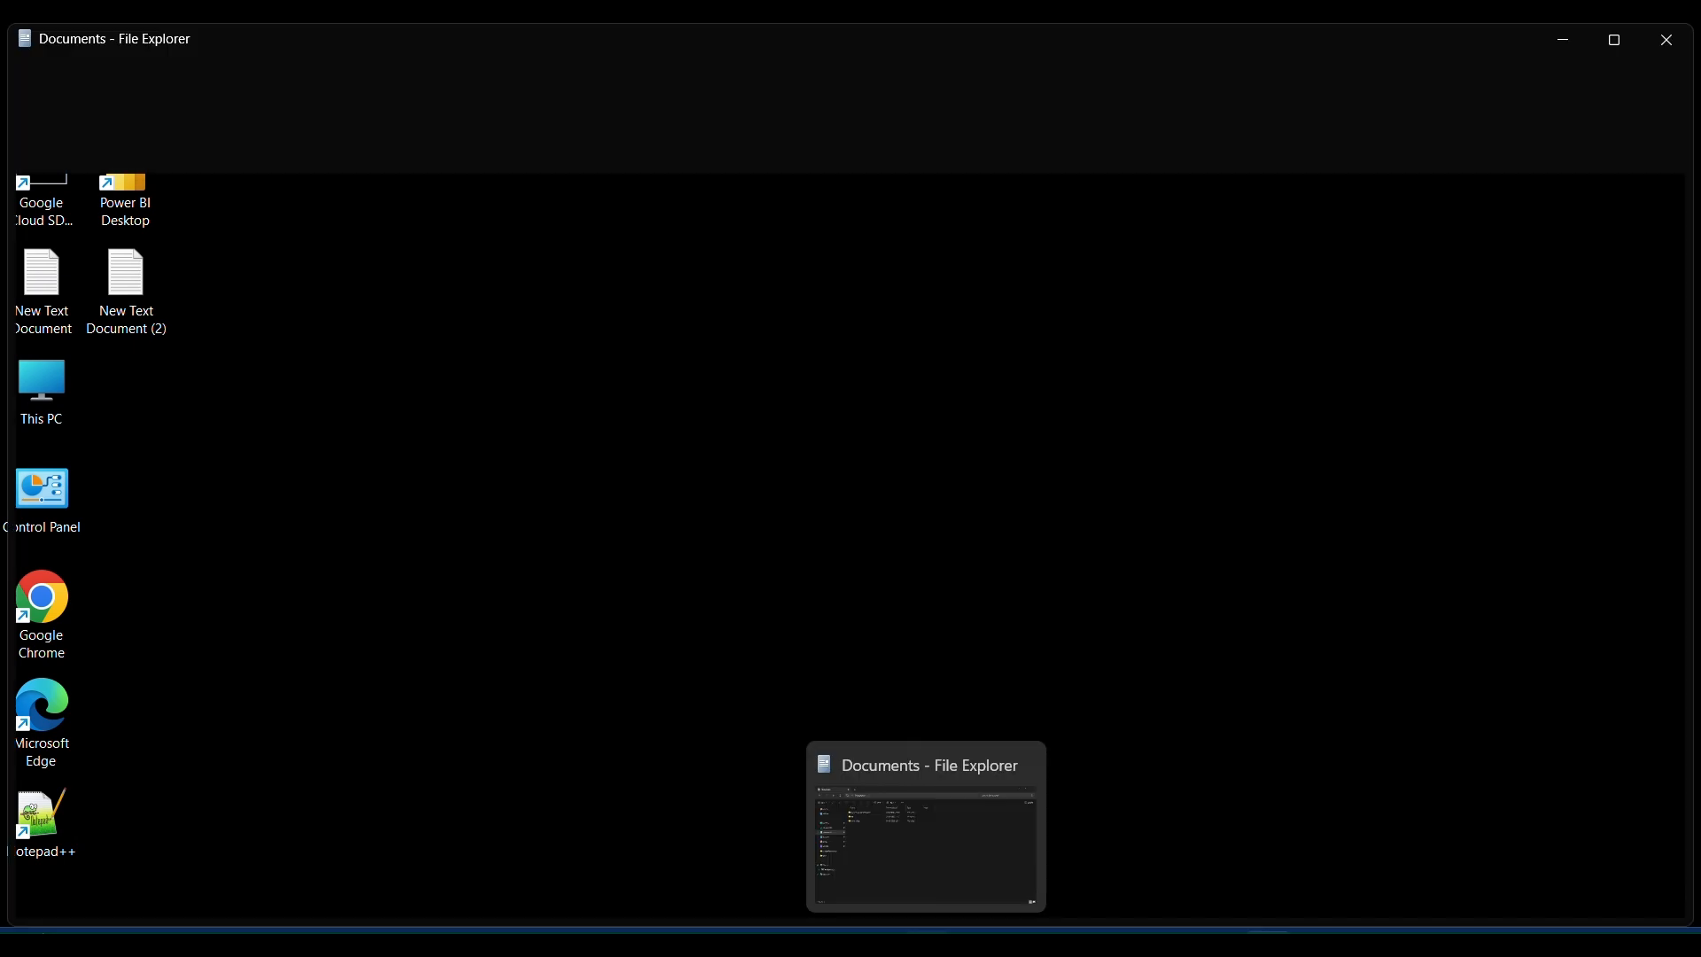
pyautogui.click(926, 944)
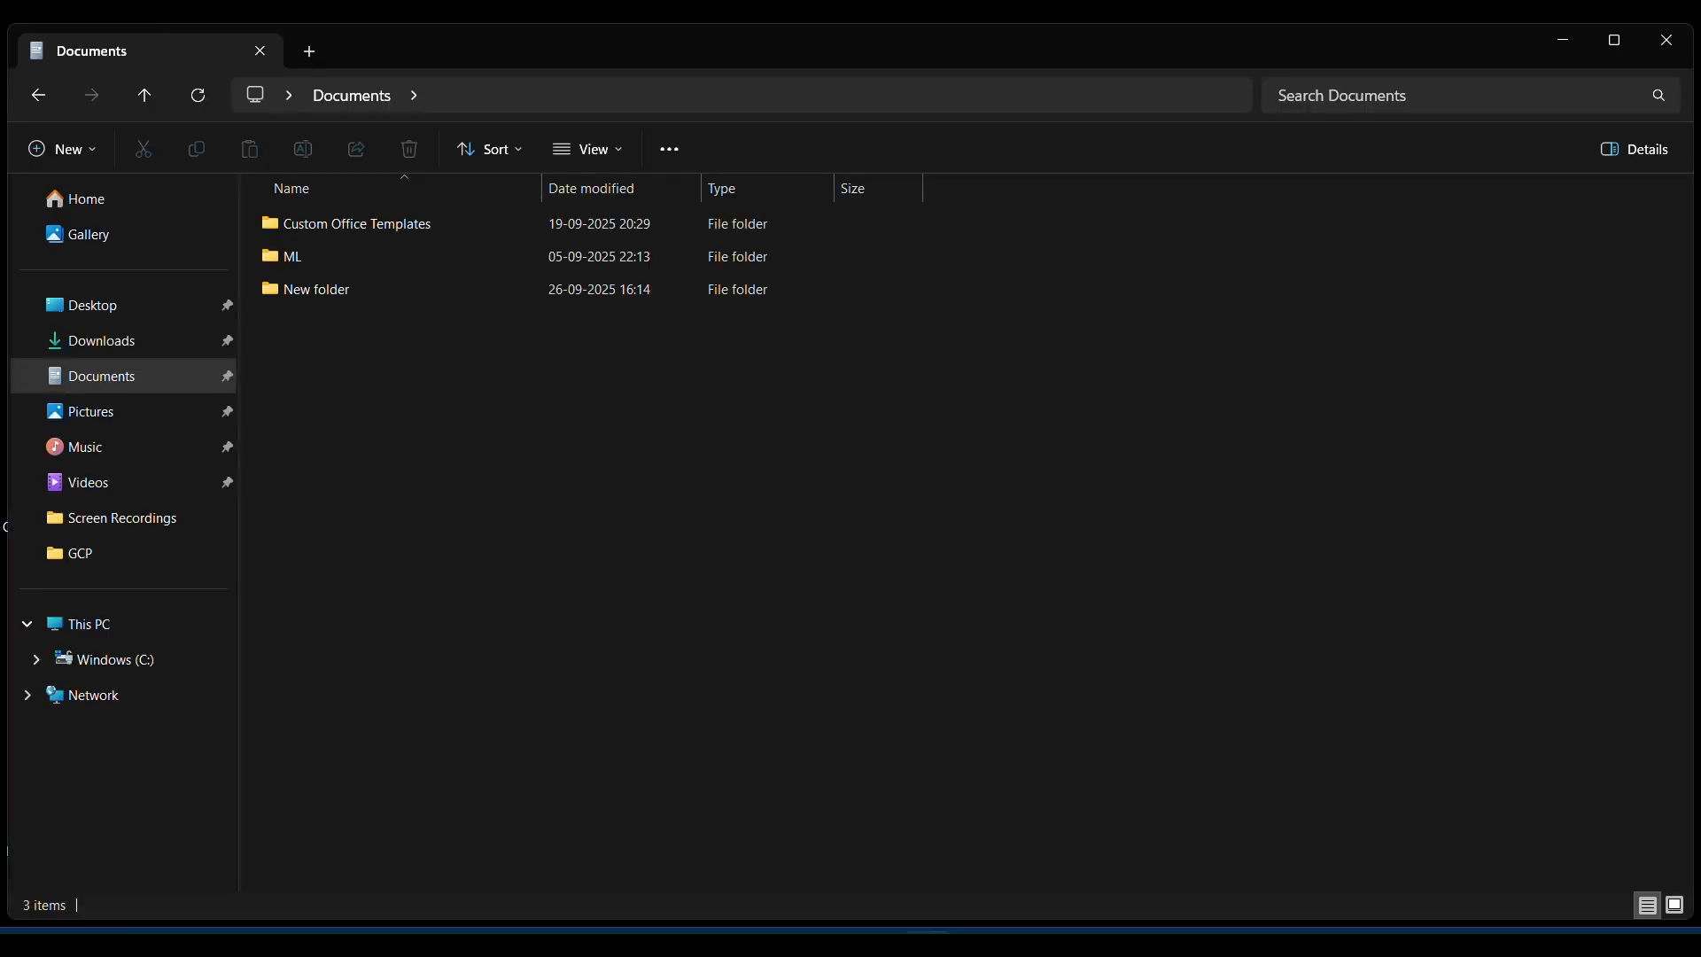
pyautogui.click(390, 287)
pyautogui.doubleClick(389, 289)
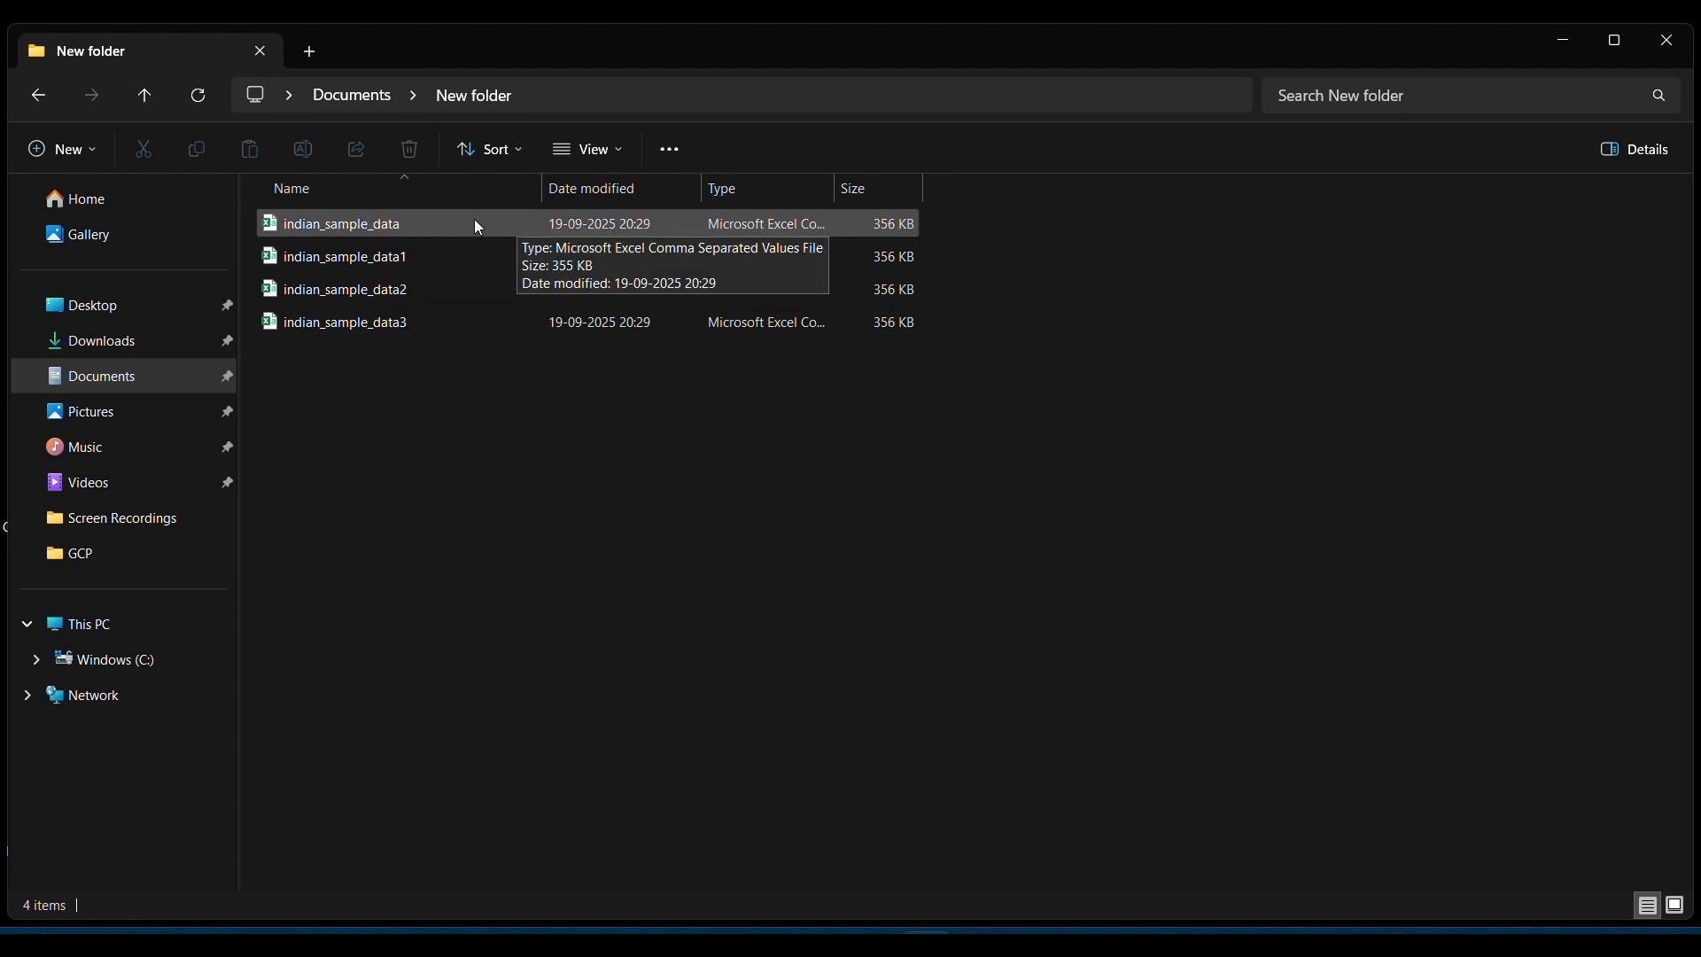
pyautogui.doubleClick(496, 224)
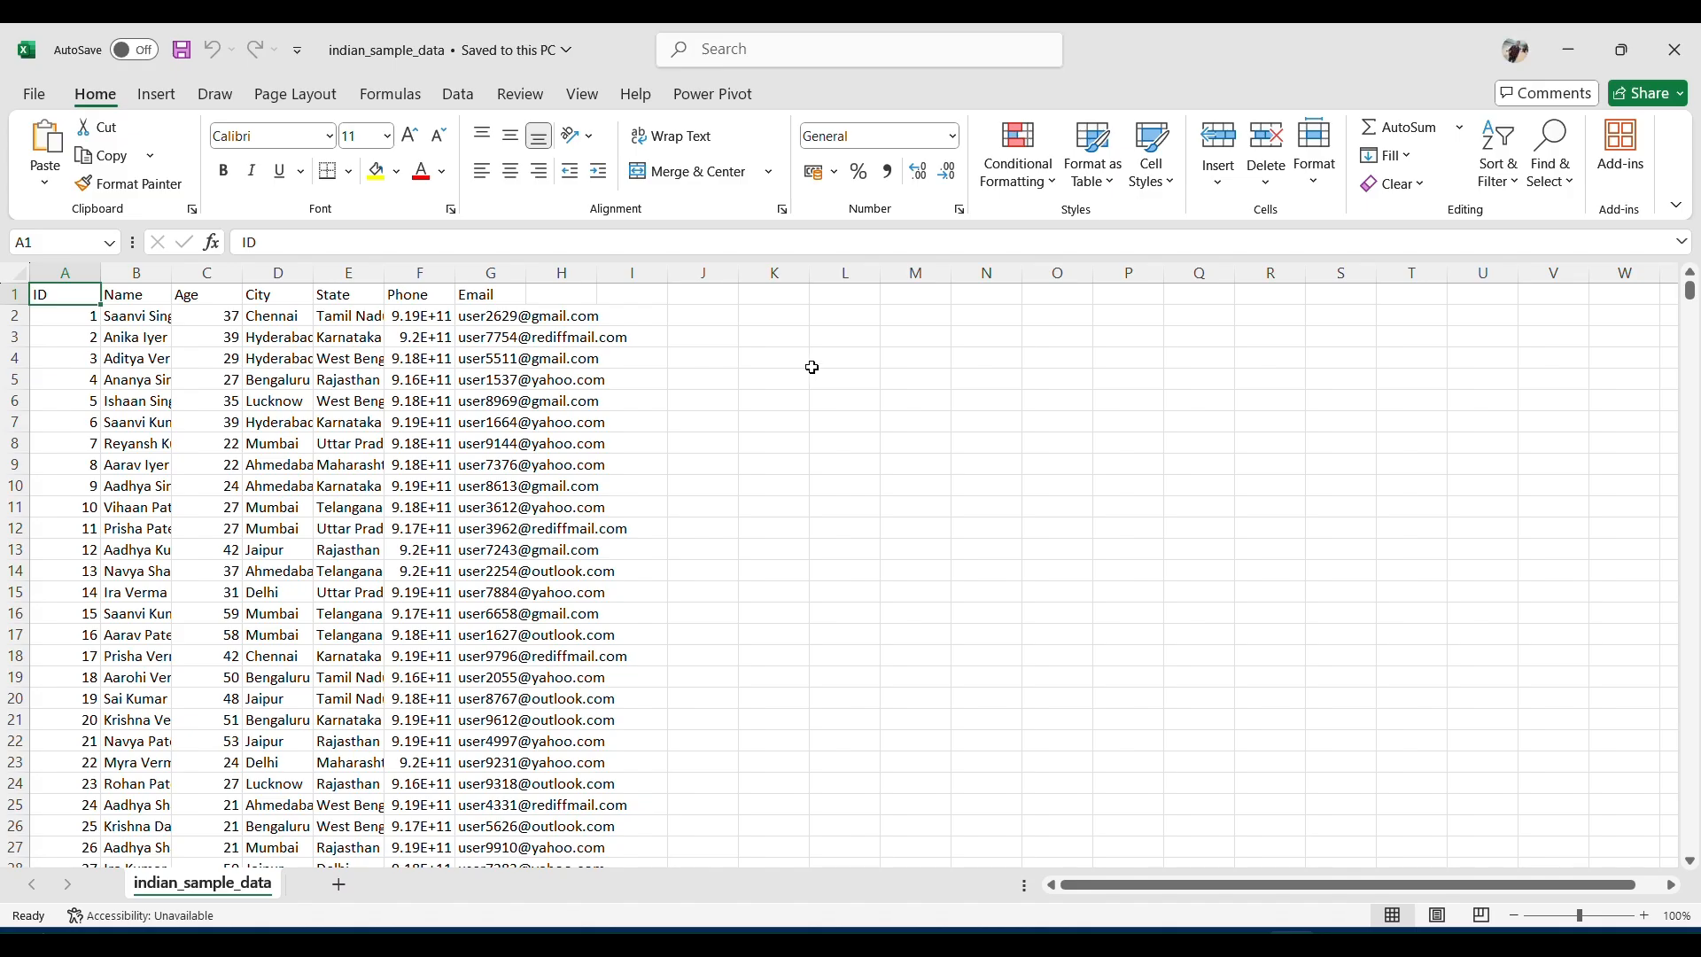
# Step: Widen all columns of the indian_sample_data sheet equally and look through the first records
pyautogui.click(30, 271)
pyautogui.moveTo(100, 272); pyautogui.dragTo(212, 271)
pyautogui.scroll(-10, 380, 600)
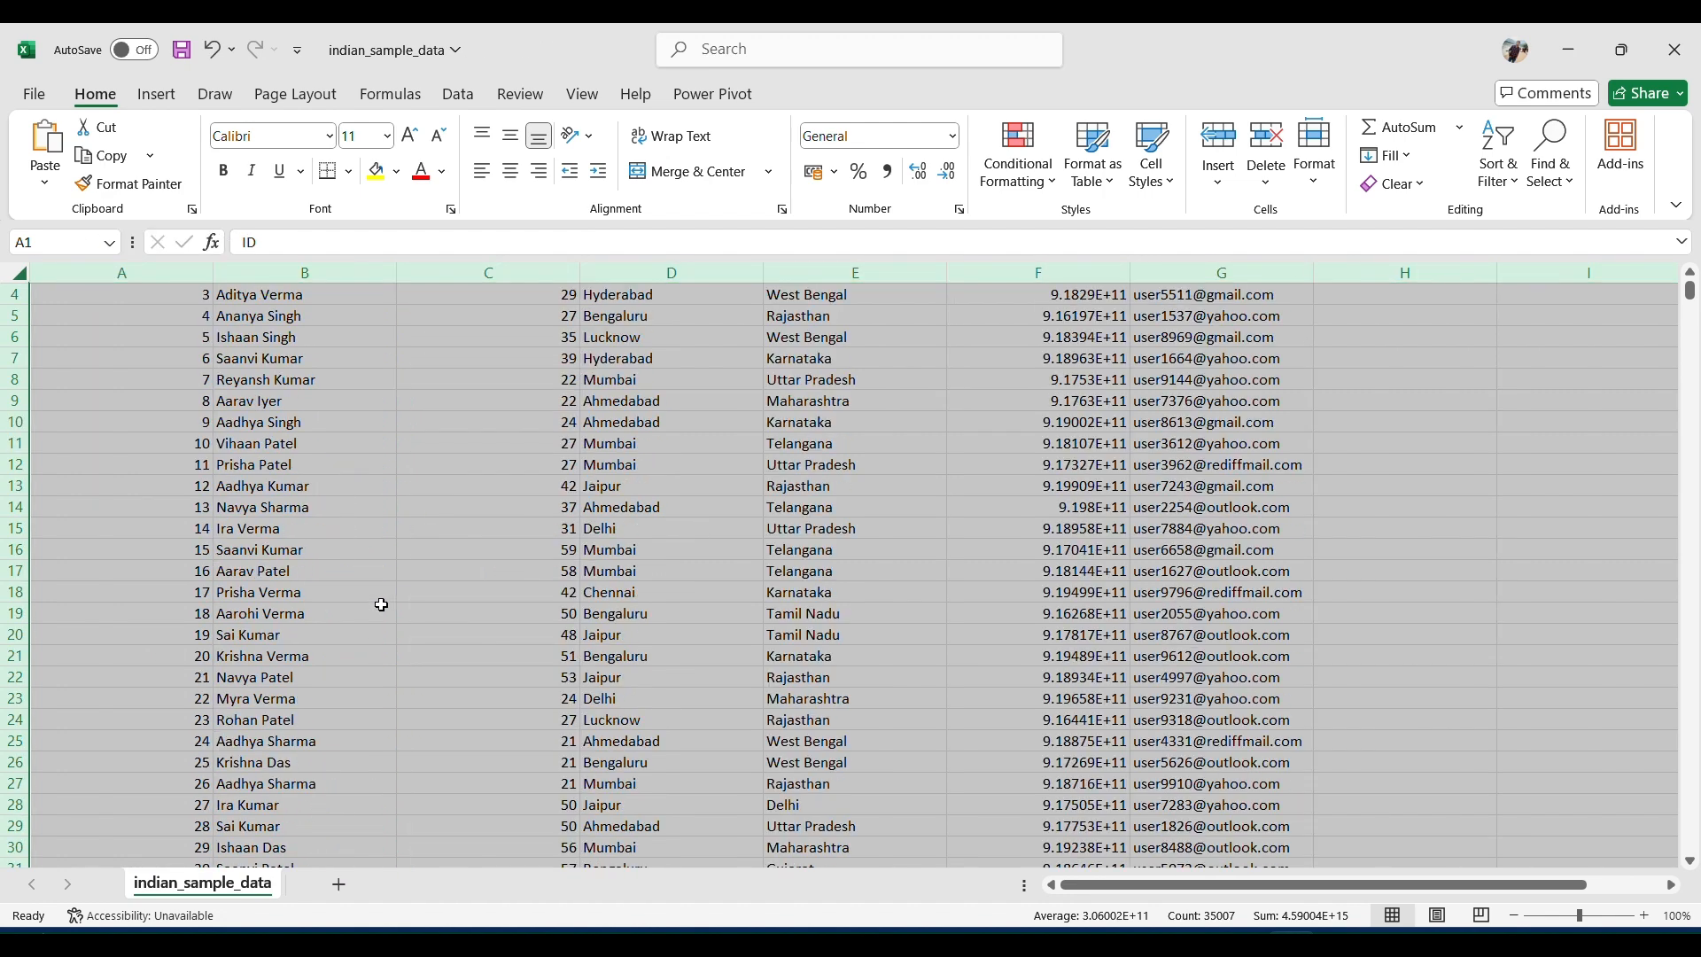
pyautogui.scroll(-2, 381, 604)
pyautogui.scroll(12, 381, 604)
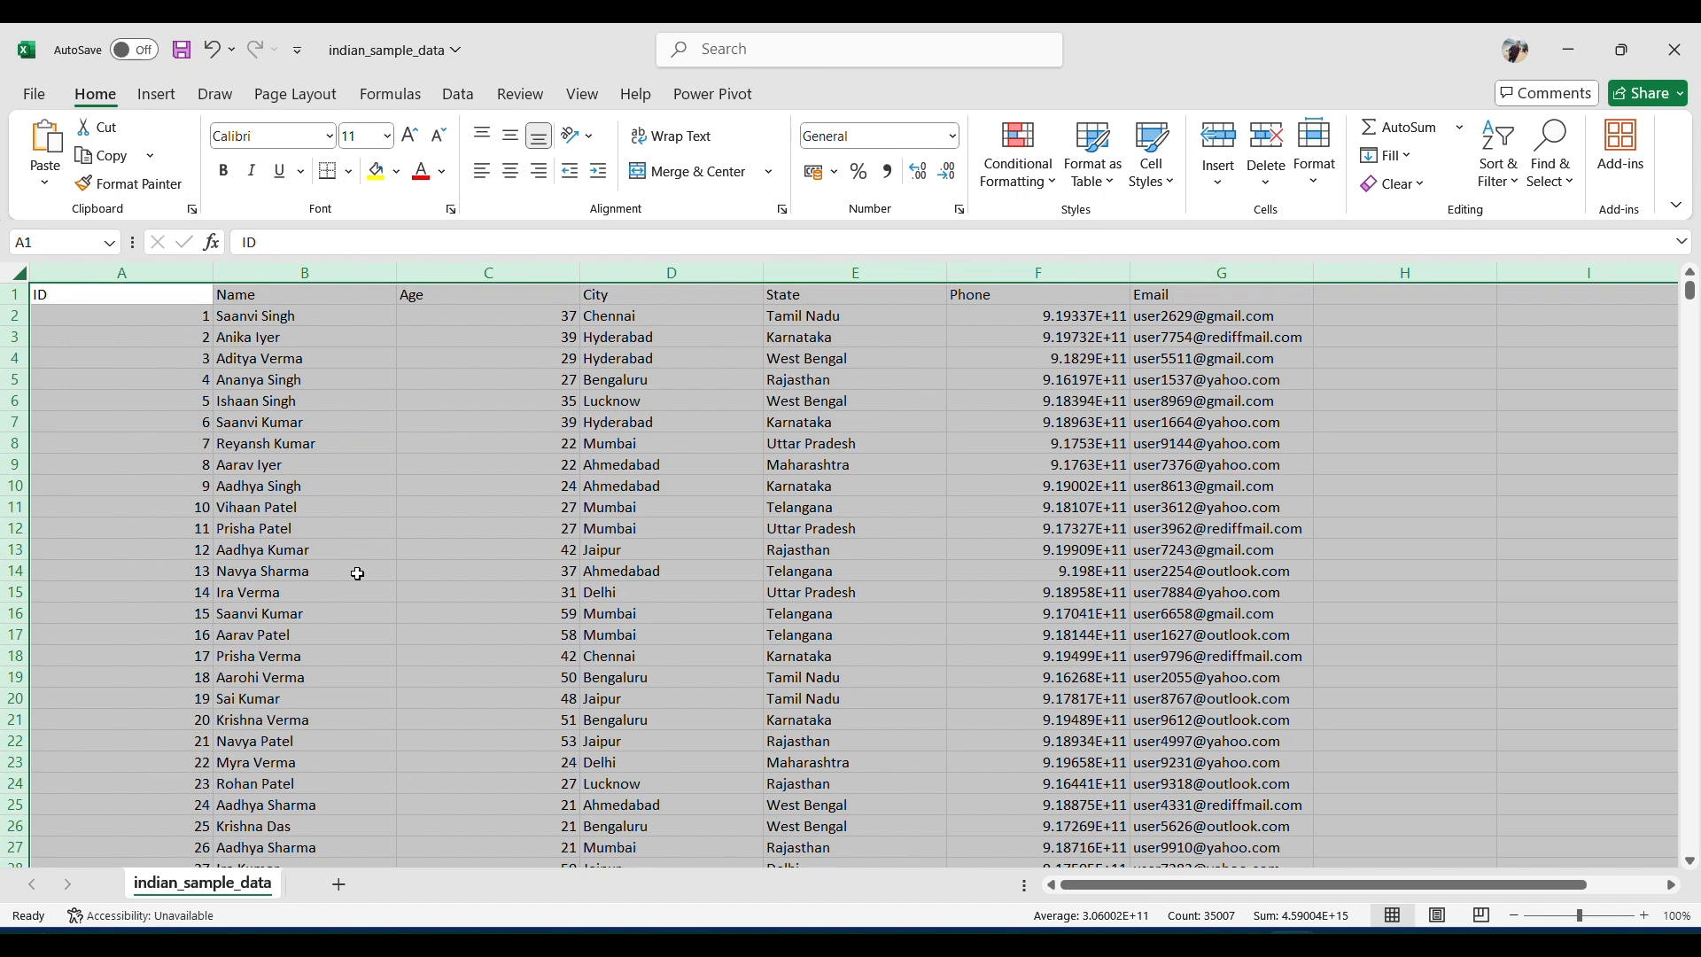
# Step: Check the extent of the data by selecting the Name column down to the last record and back up to the header
pyautogui.click(228, 315)
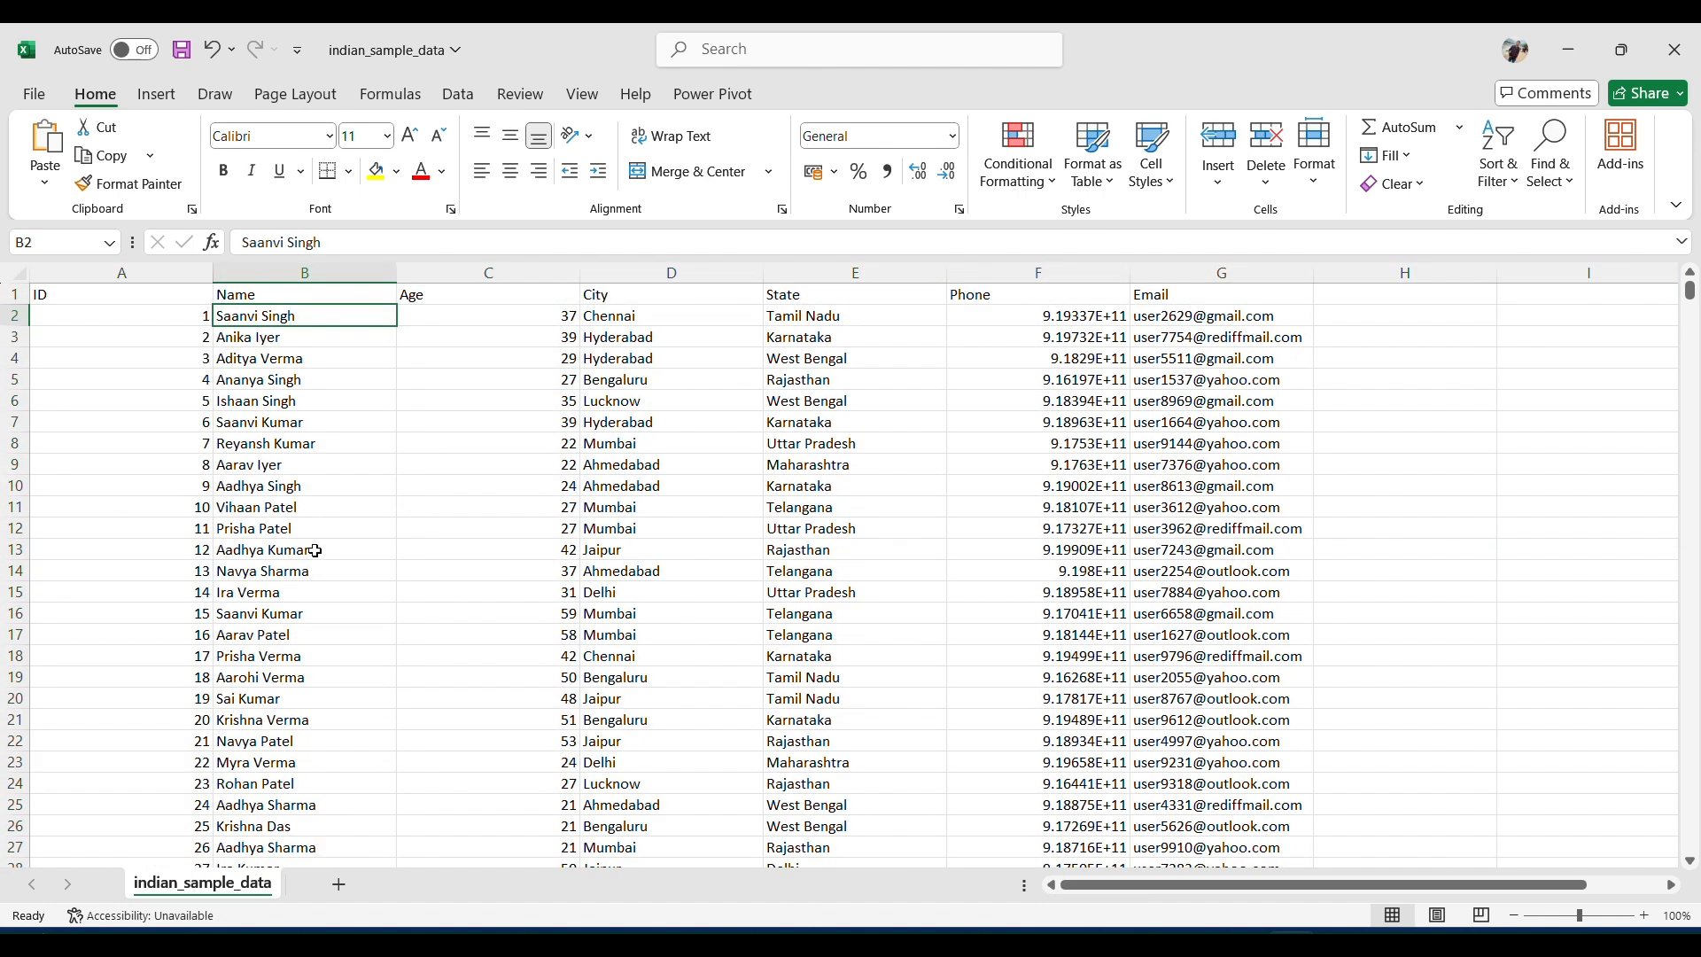
pyautogui.hotkey('ctrl', 'shift', 'Down')
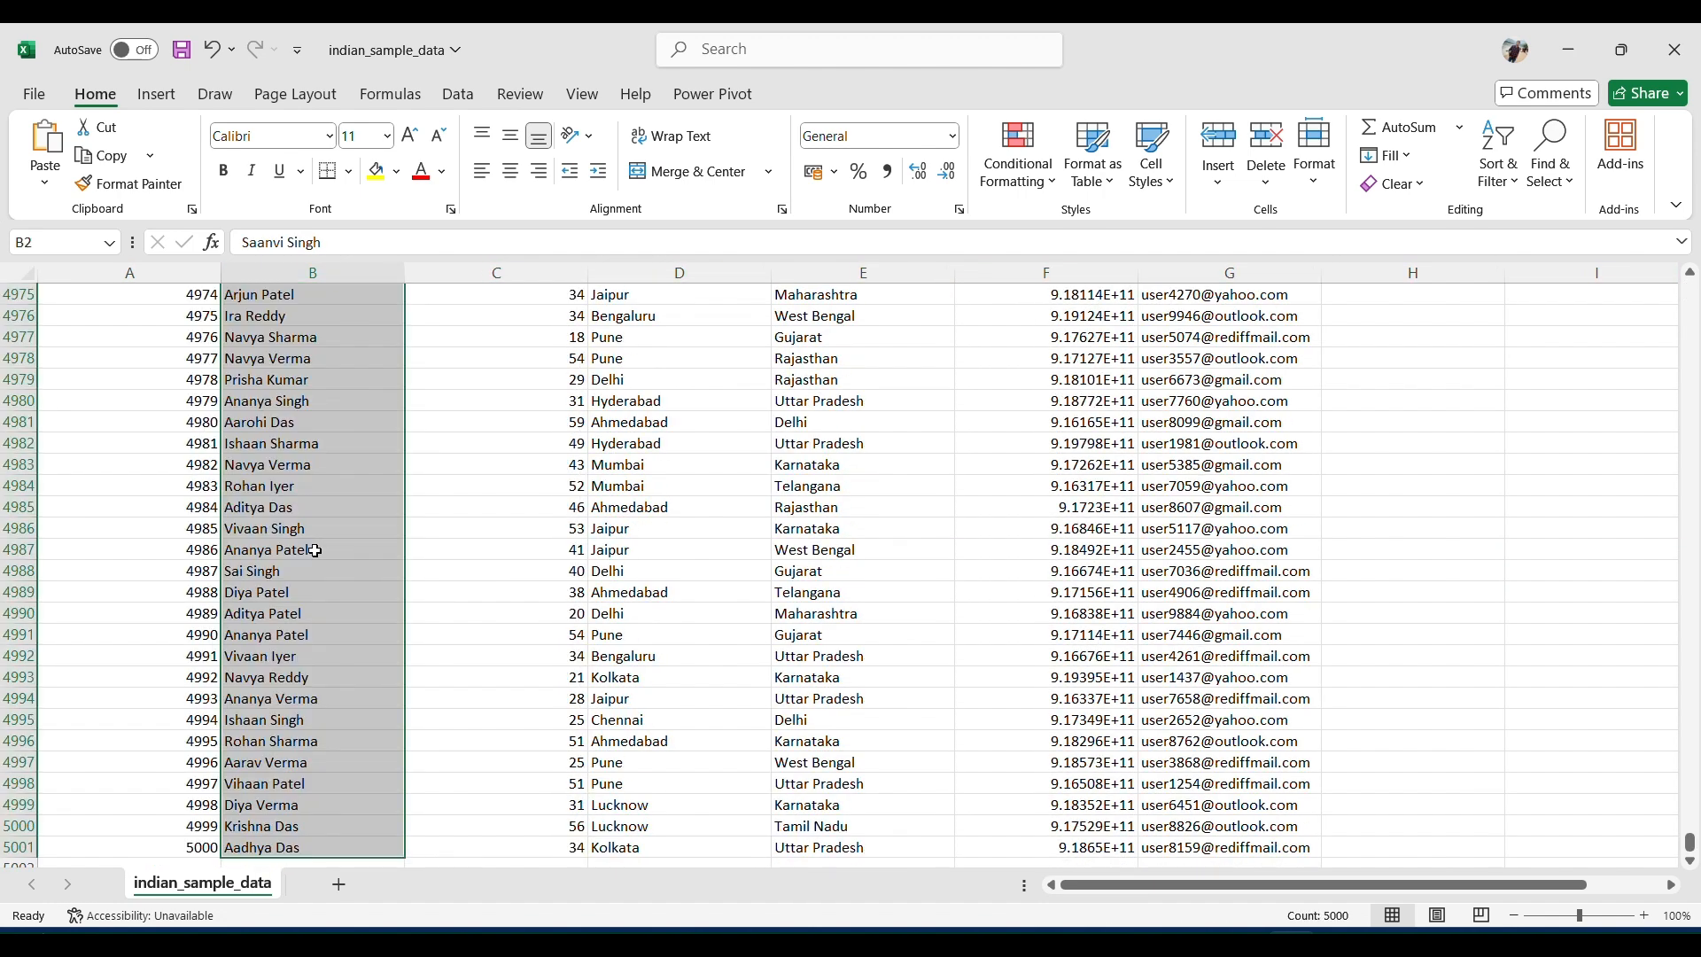
pyautogui.click(9, 846)
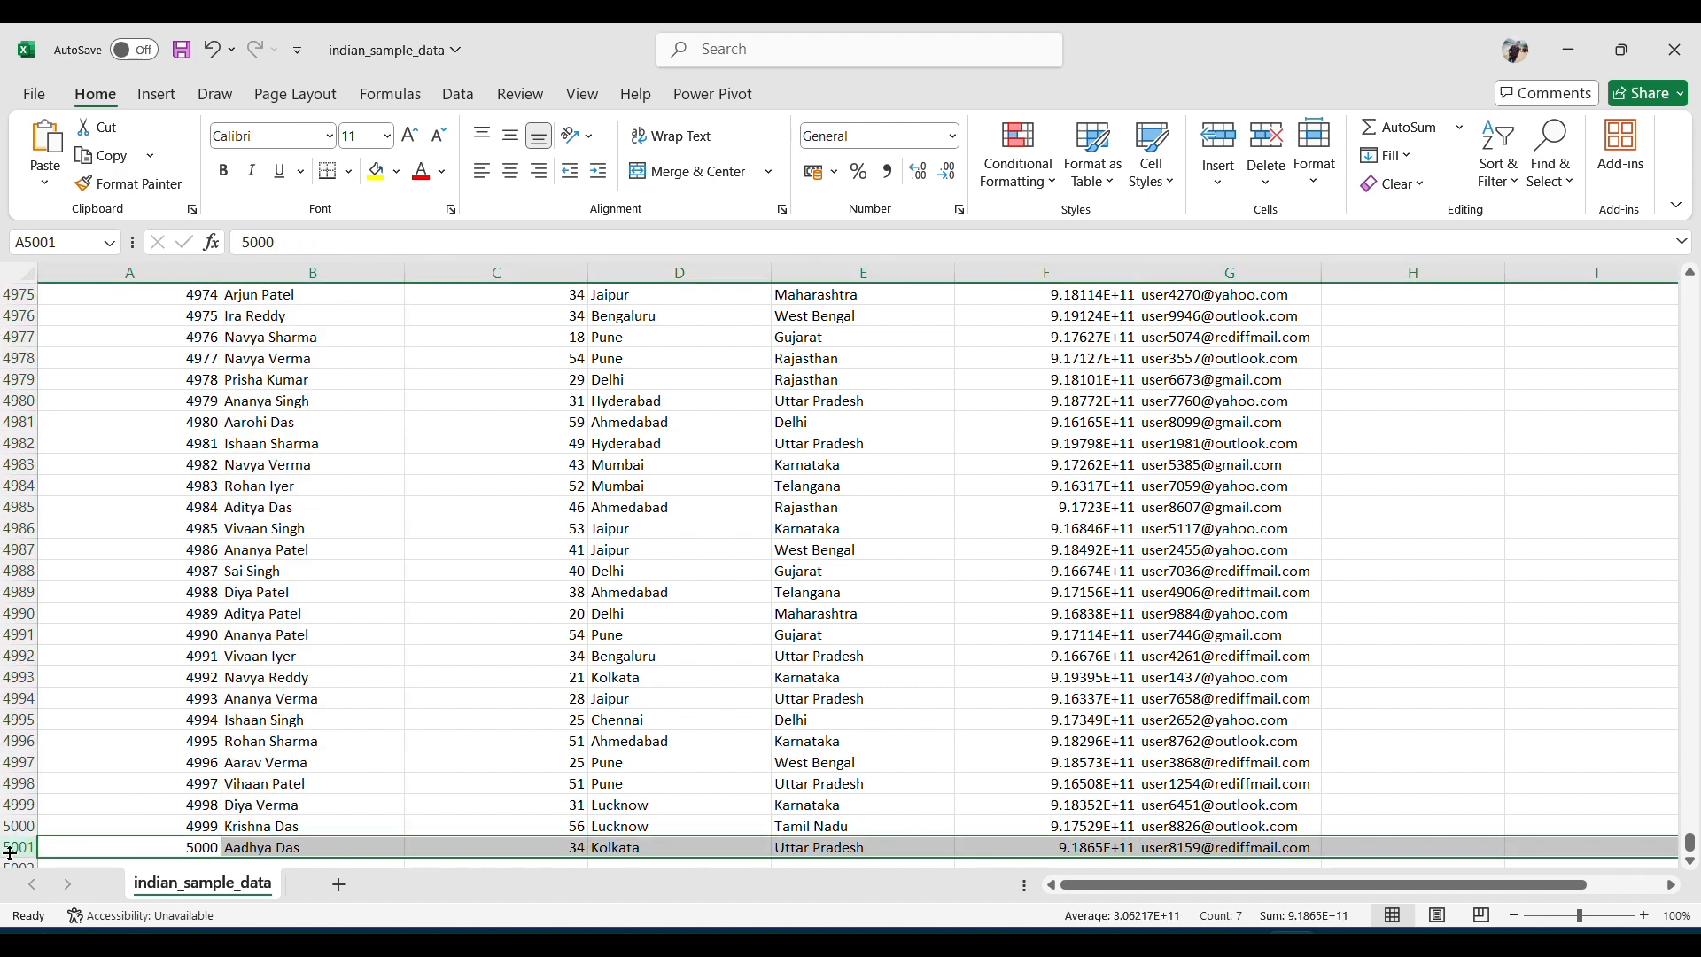
pyautogui.click(334, 849)
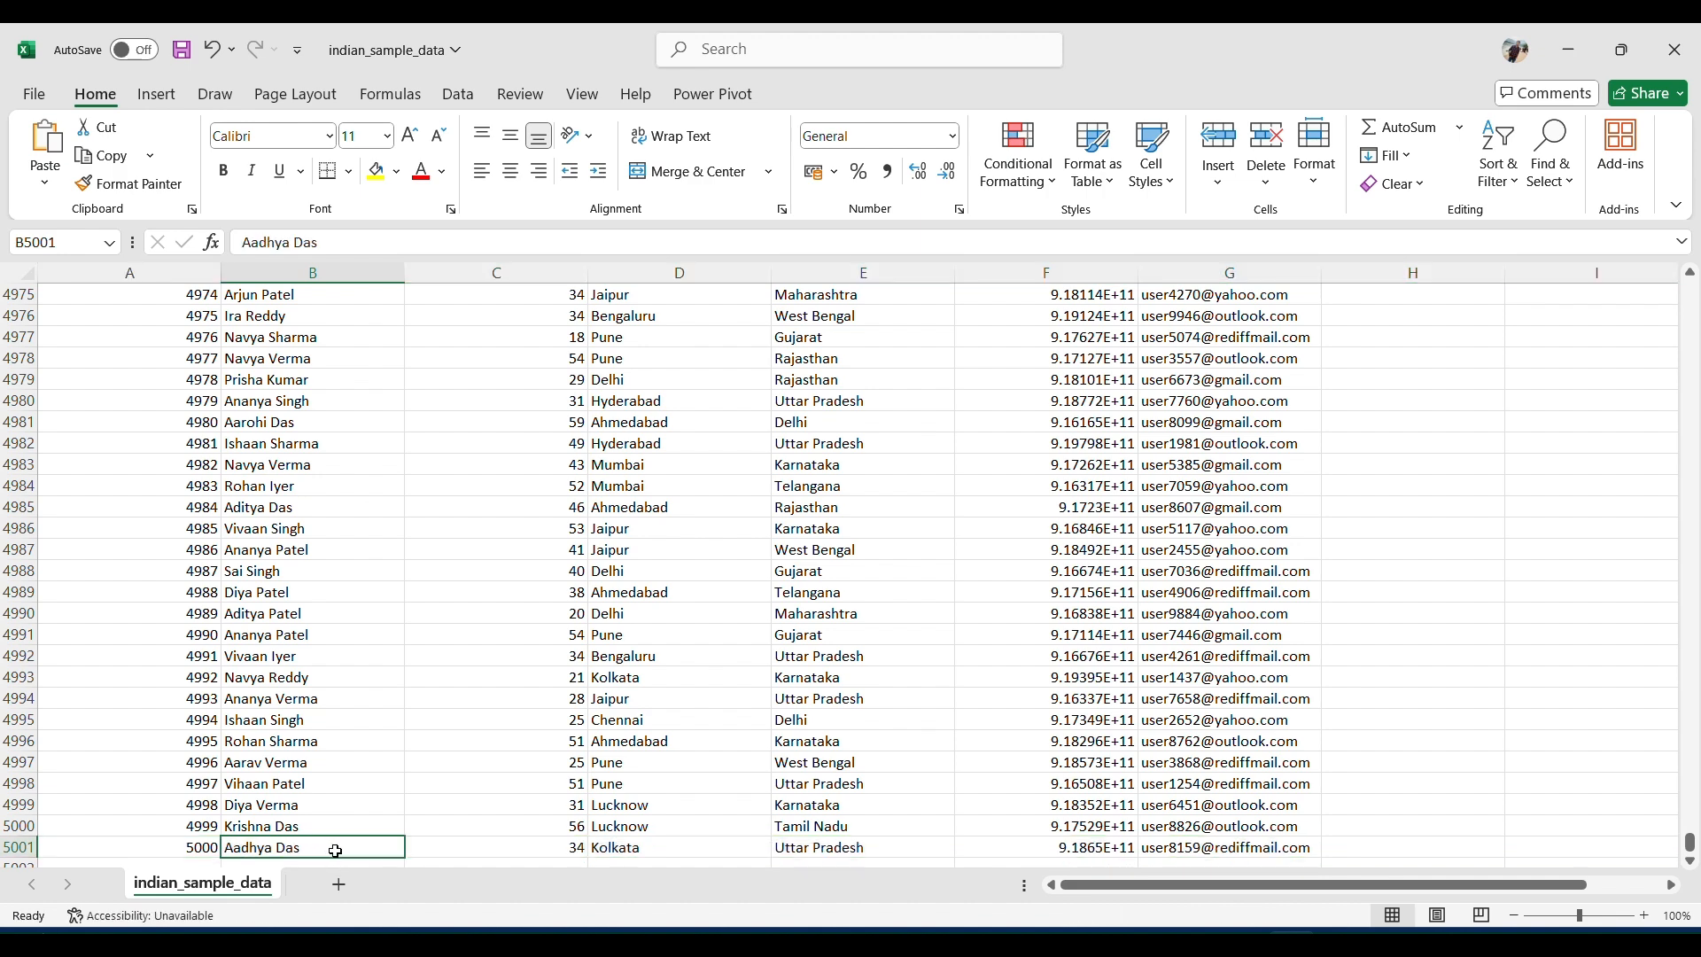
pyautogui.hotkey('ctrl', 'shift', 'Up')
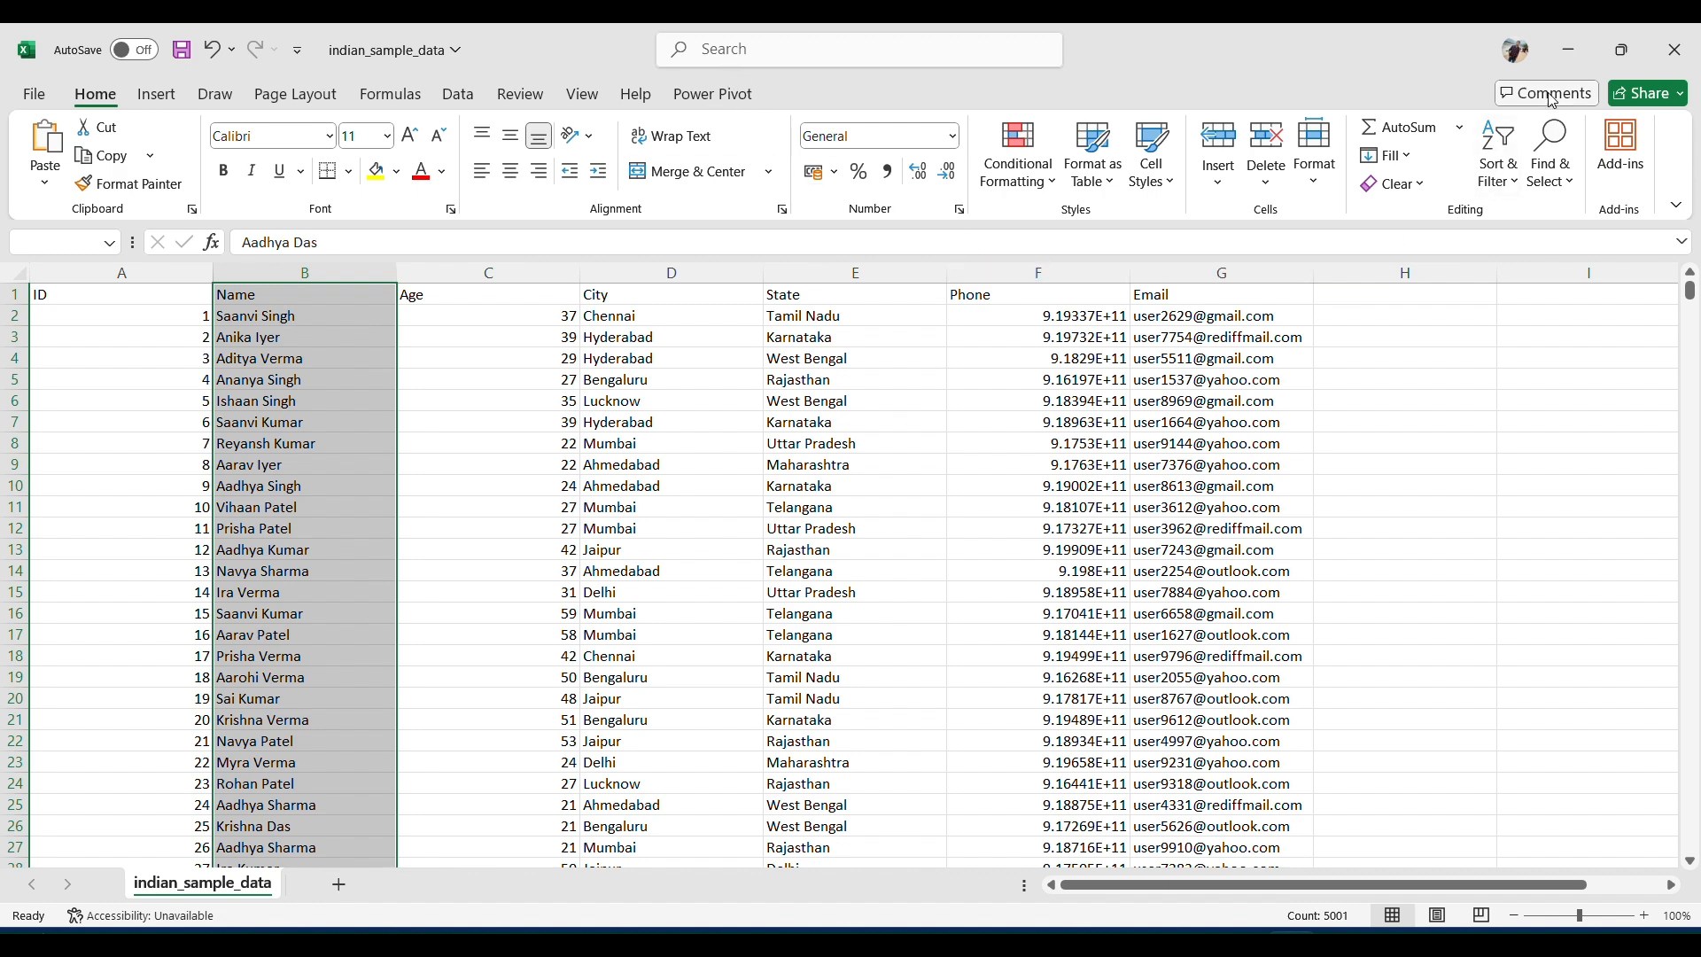
# Step: Close the indian_sample_data workbook without saving changes and return to the pipeline outline in Notepad
pyautogui.click(1569, 51)
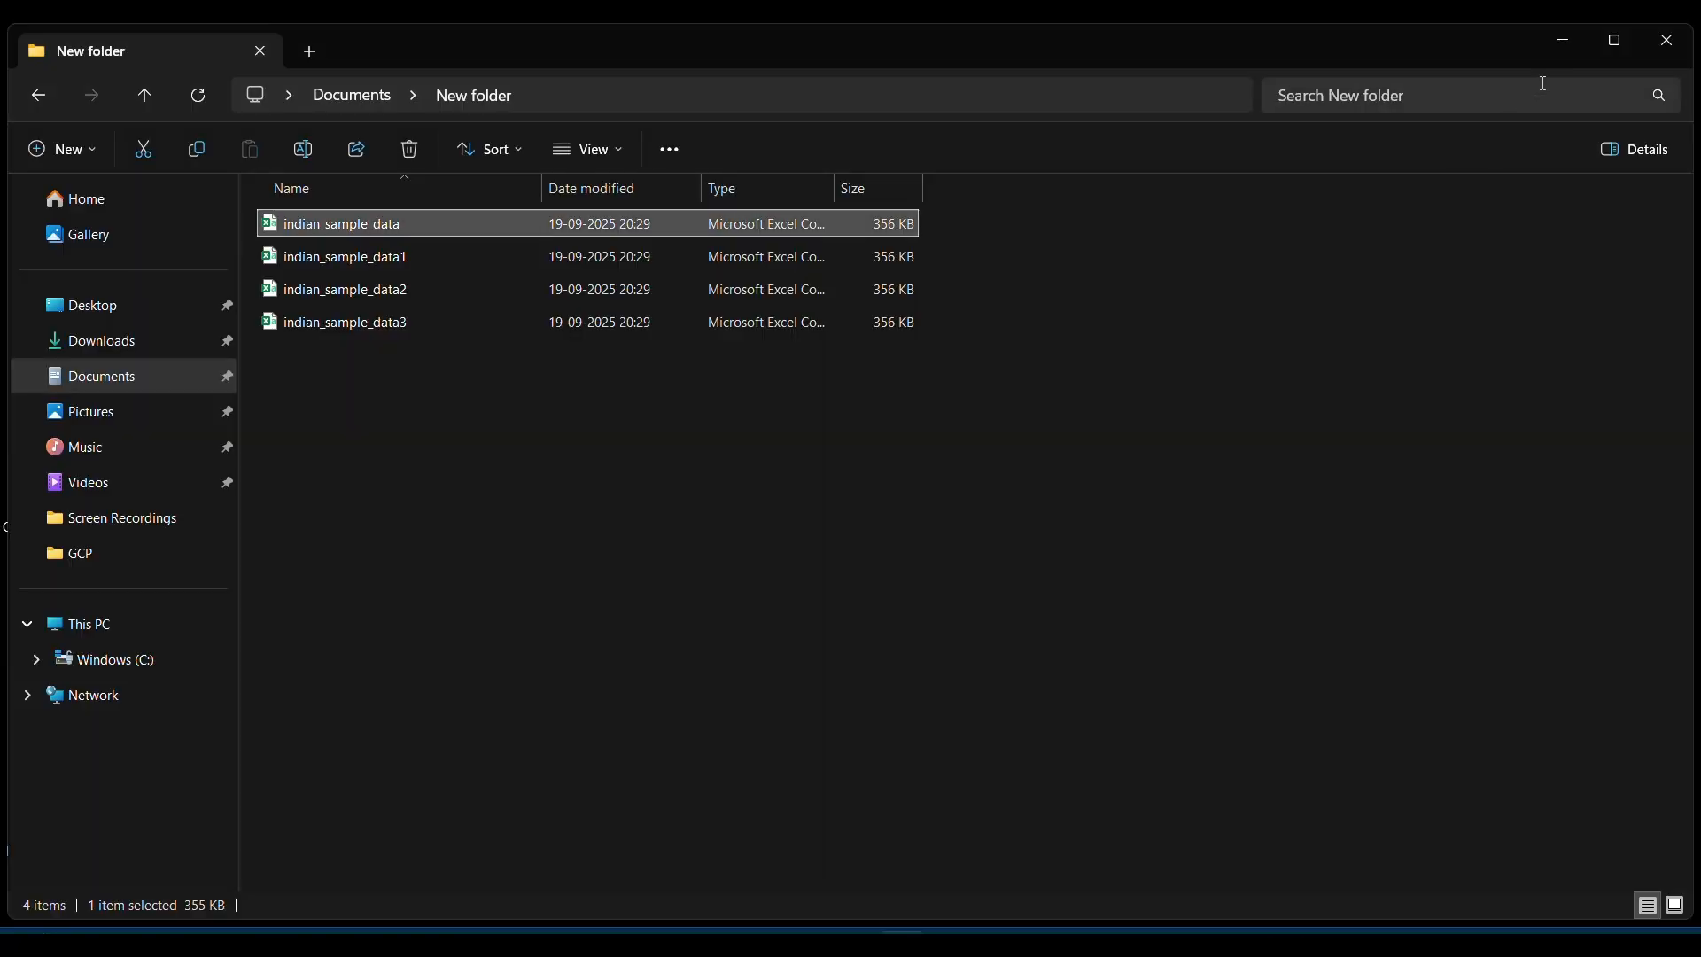
pyautogui.click(1309, 927)
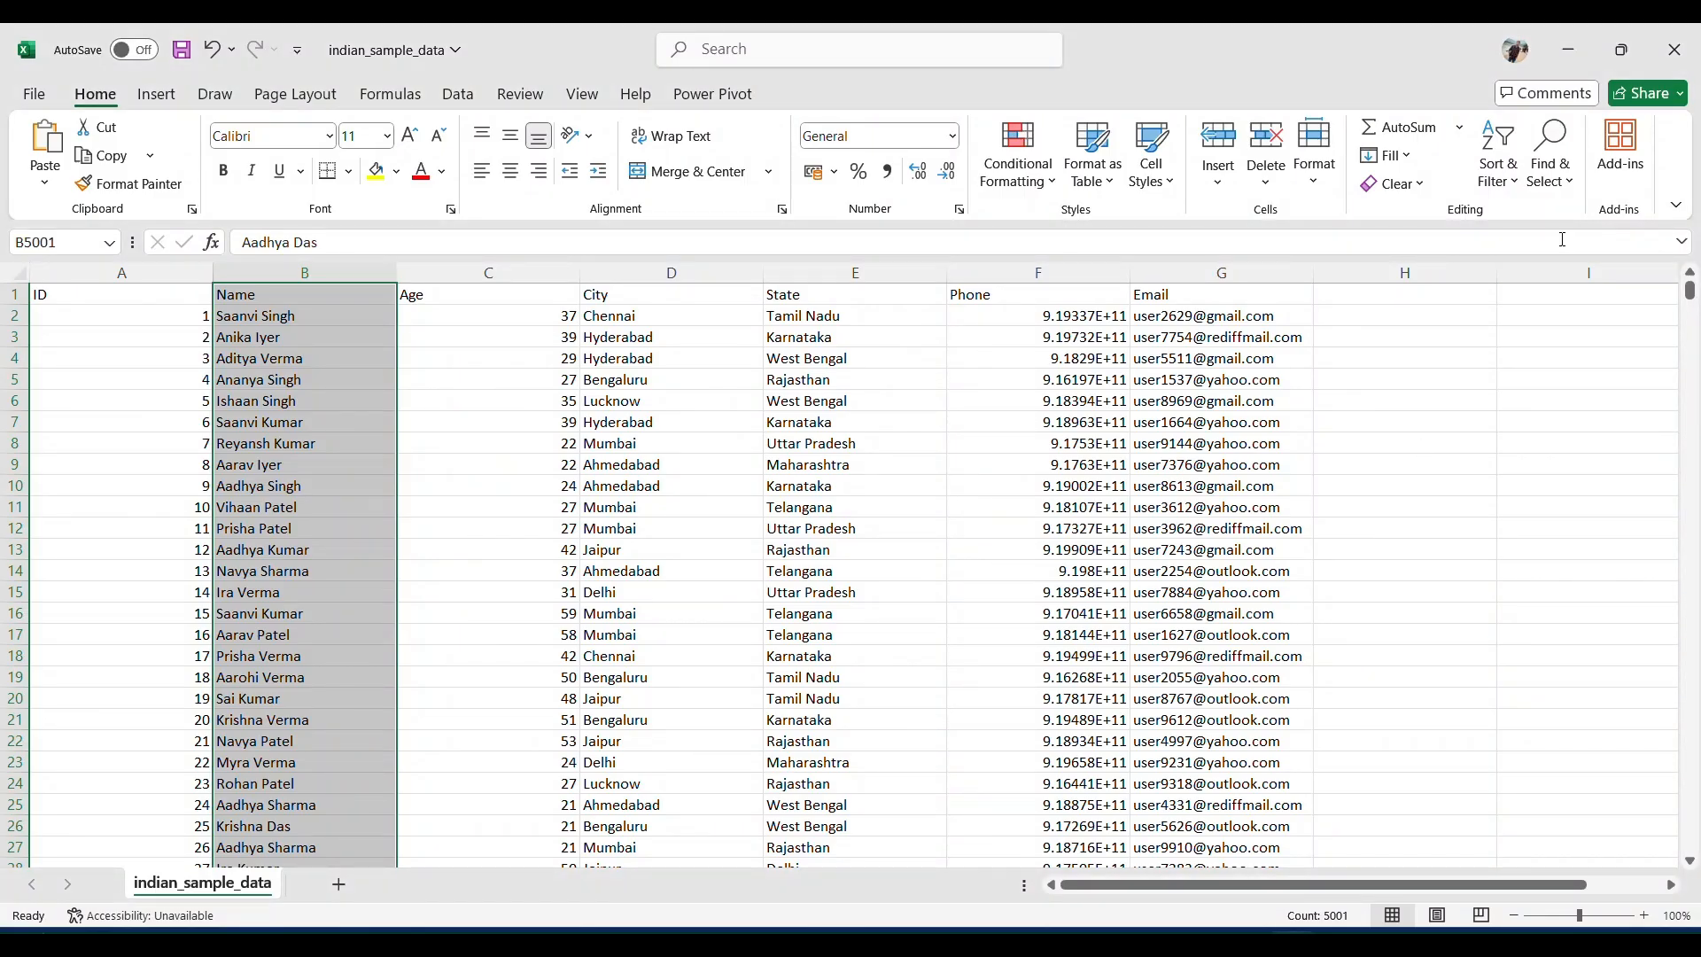
pyautogui.click(1674, 55)
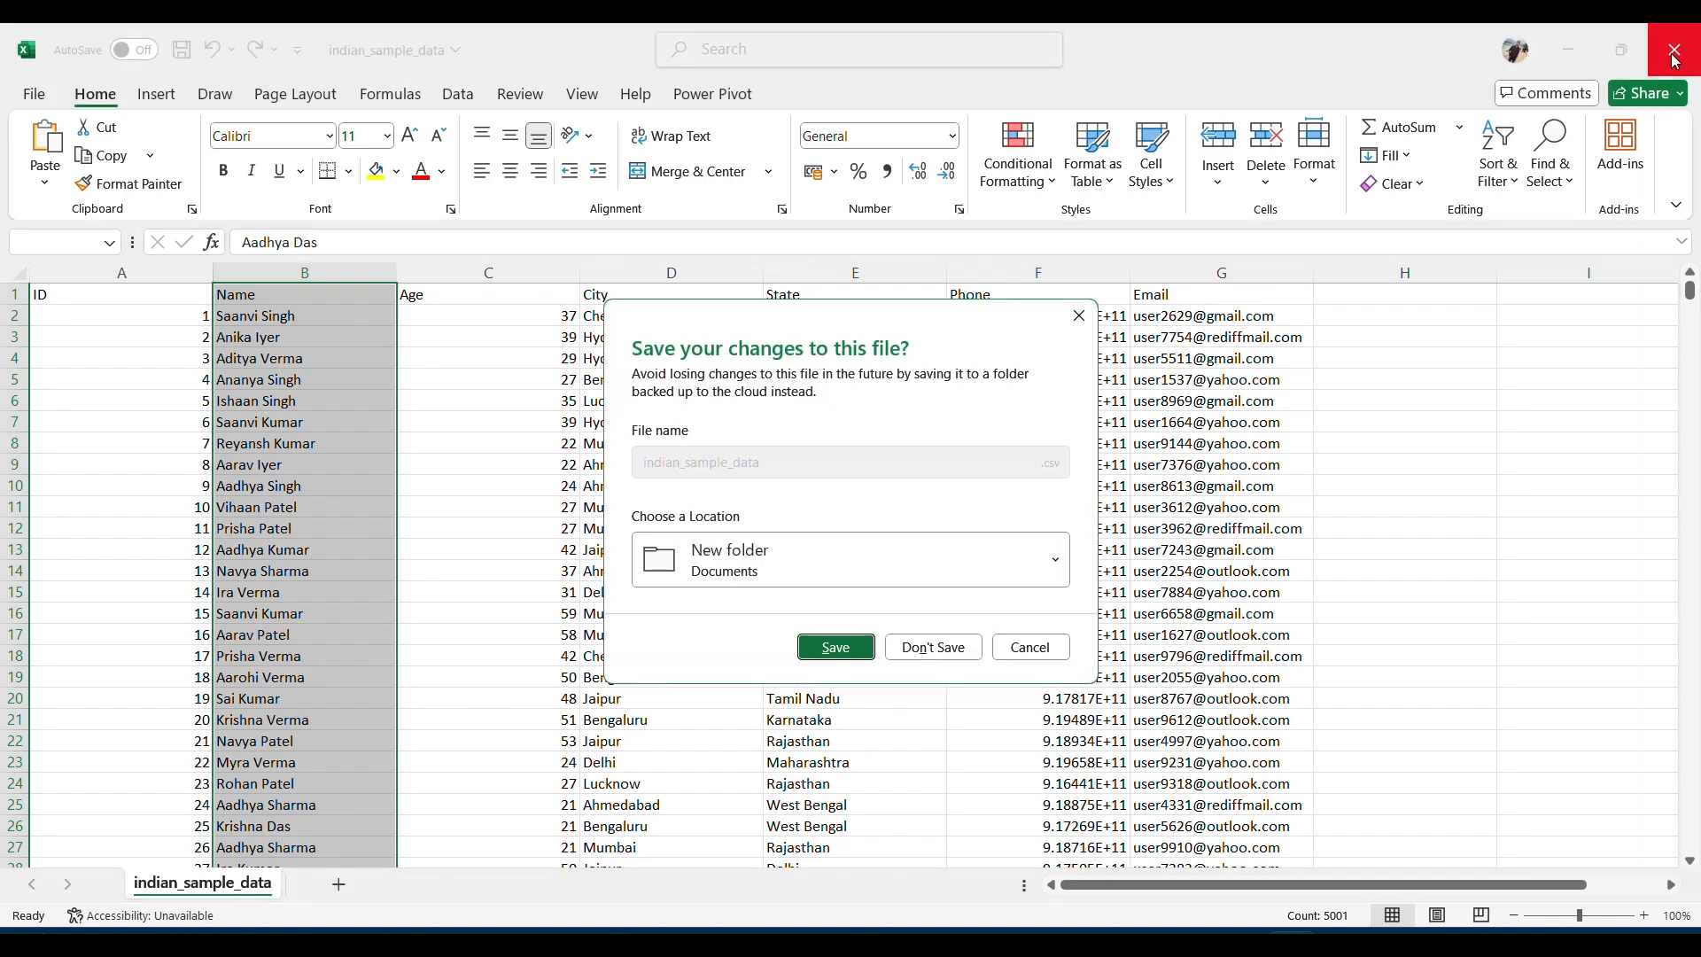
pyautogui.click(945, 654)
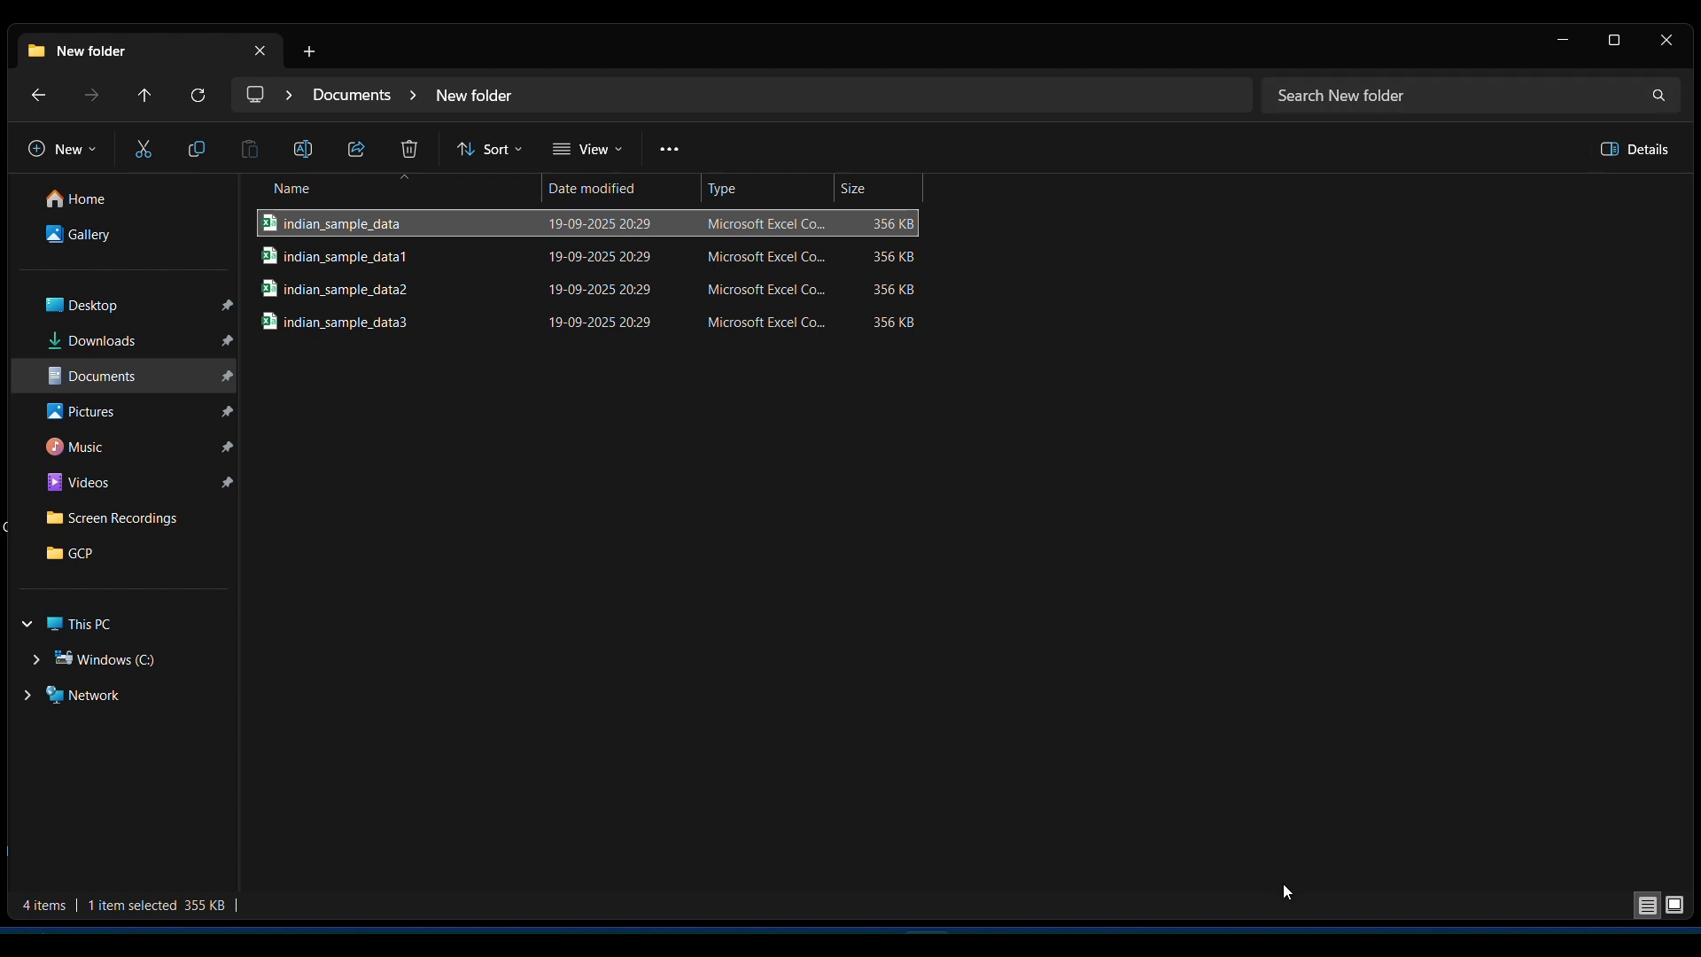
pyautogui.click(1218, 947)
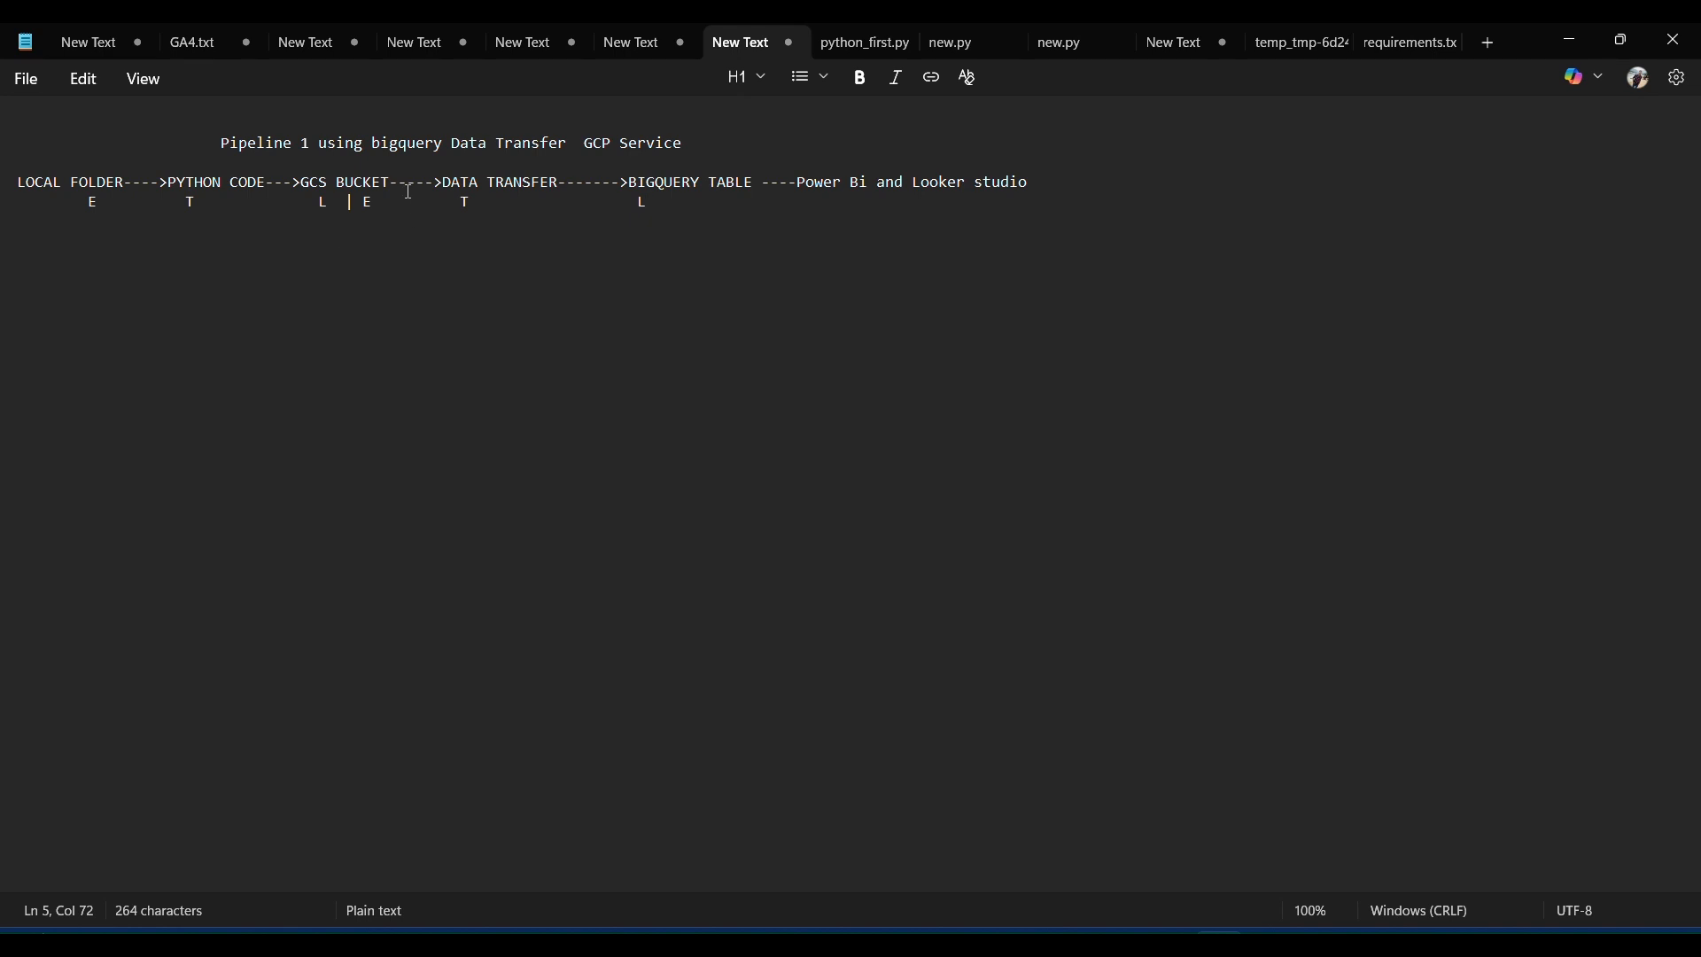
# Step: Switch to the Google Cloud console in Chrome and bring up the Cloud Storage overview
pyautogui.click(1573, 44)
pyautogui.click(1575, 44)
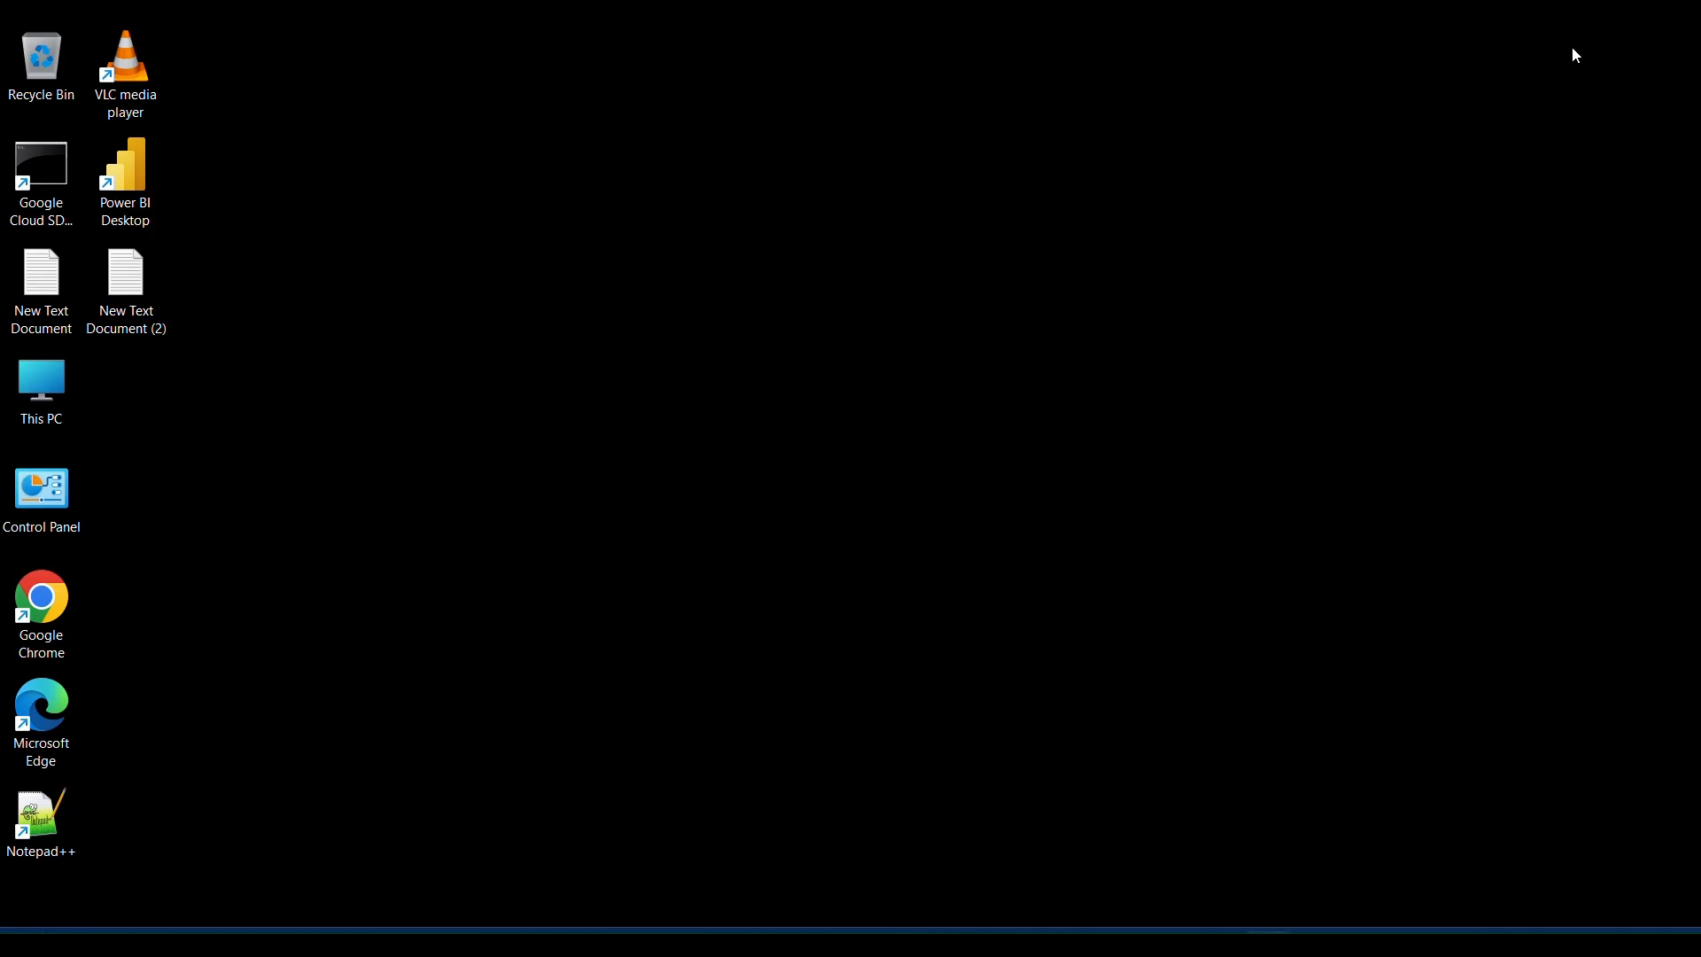
pyautogui.moveTo(1169, 929)
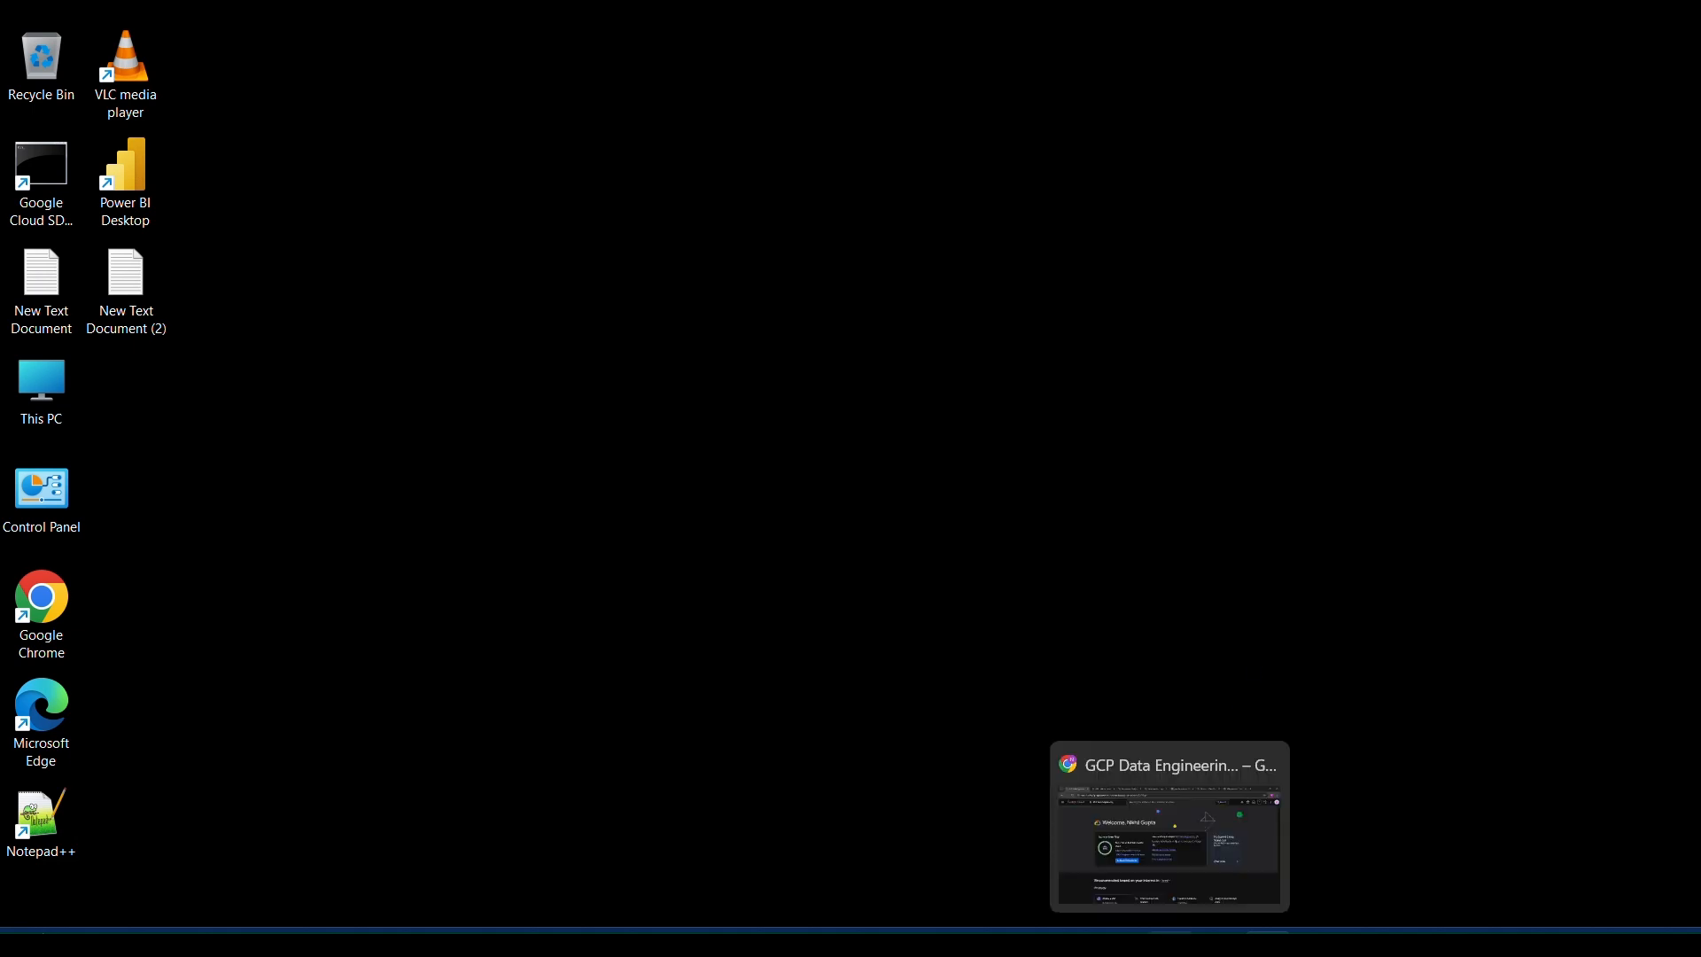
pyautogui.click(1177, 837)
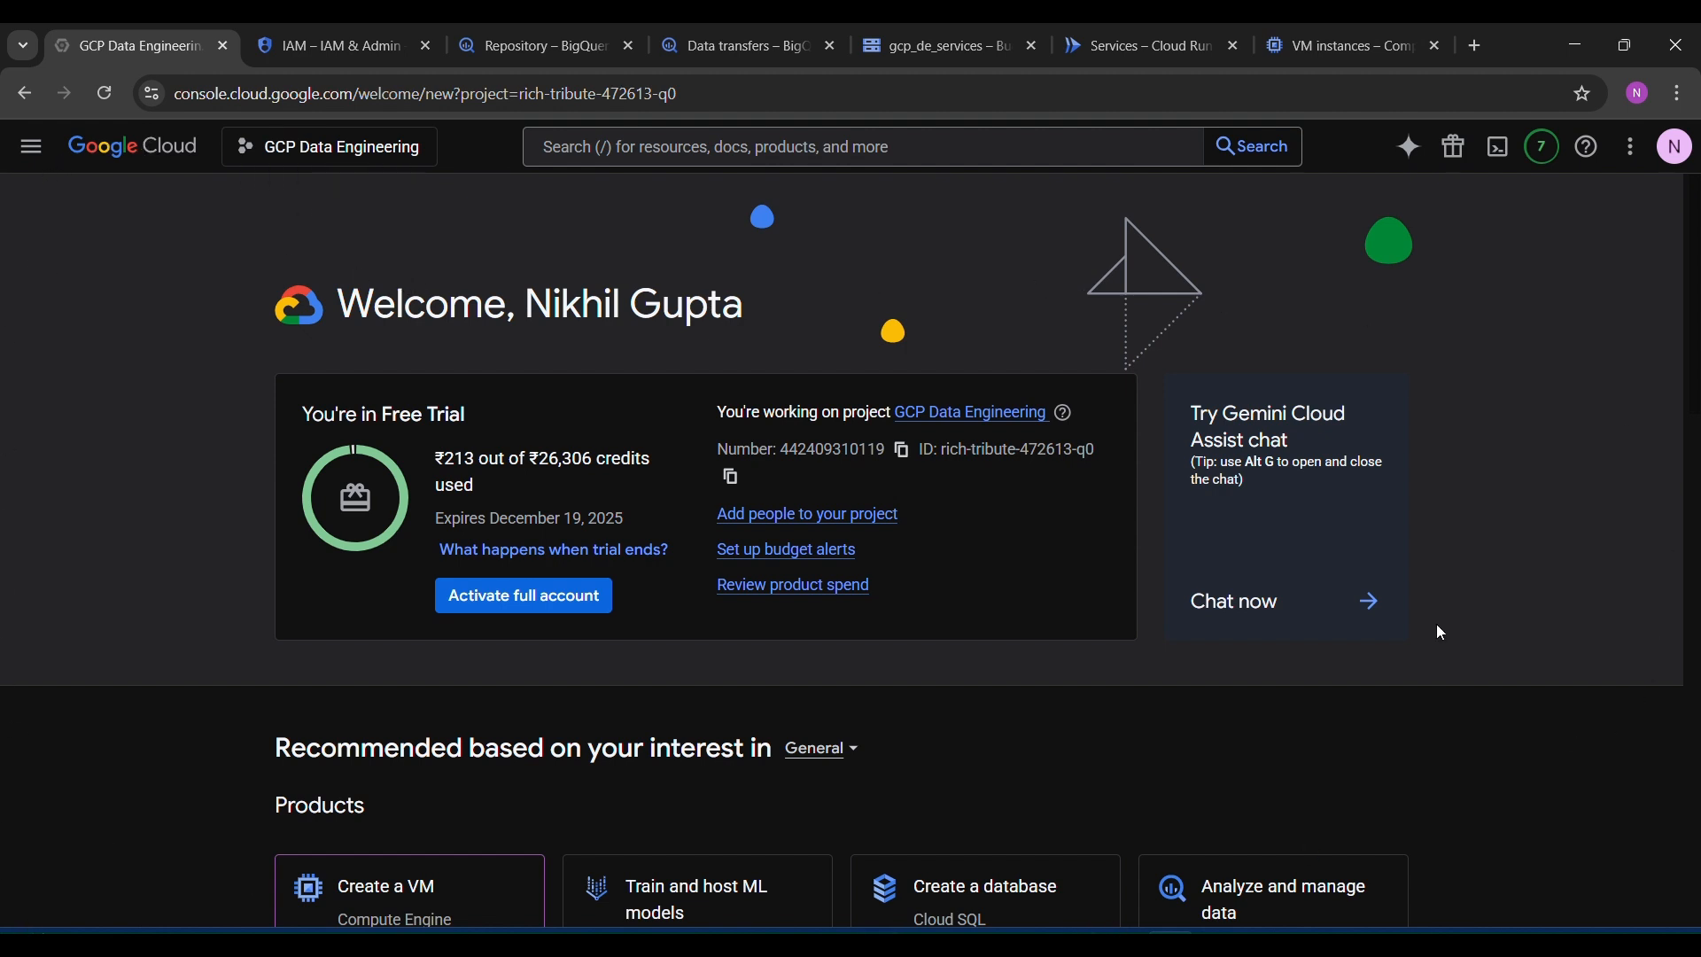
pyautogui.click(846, 153)
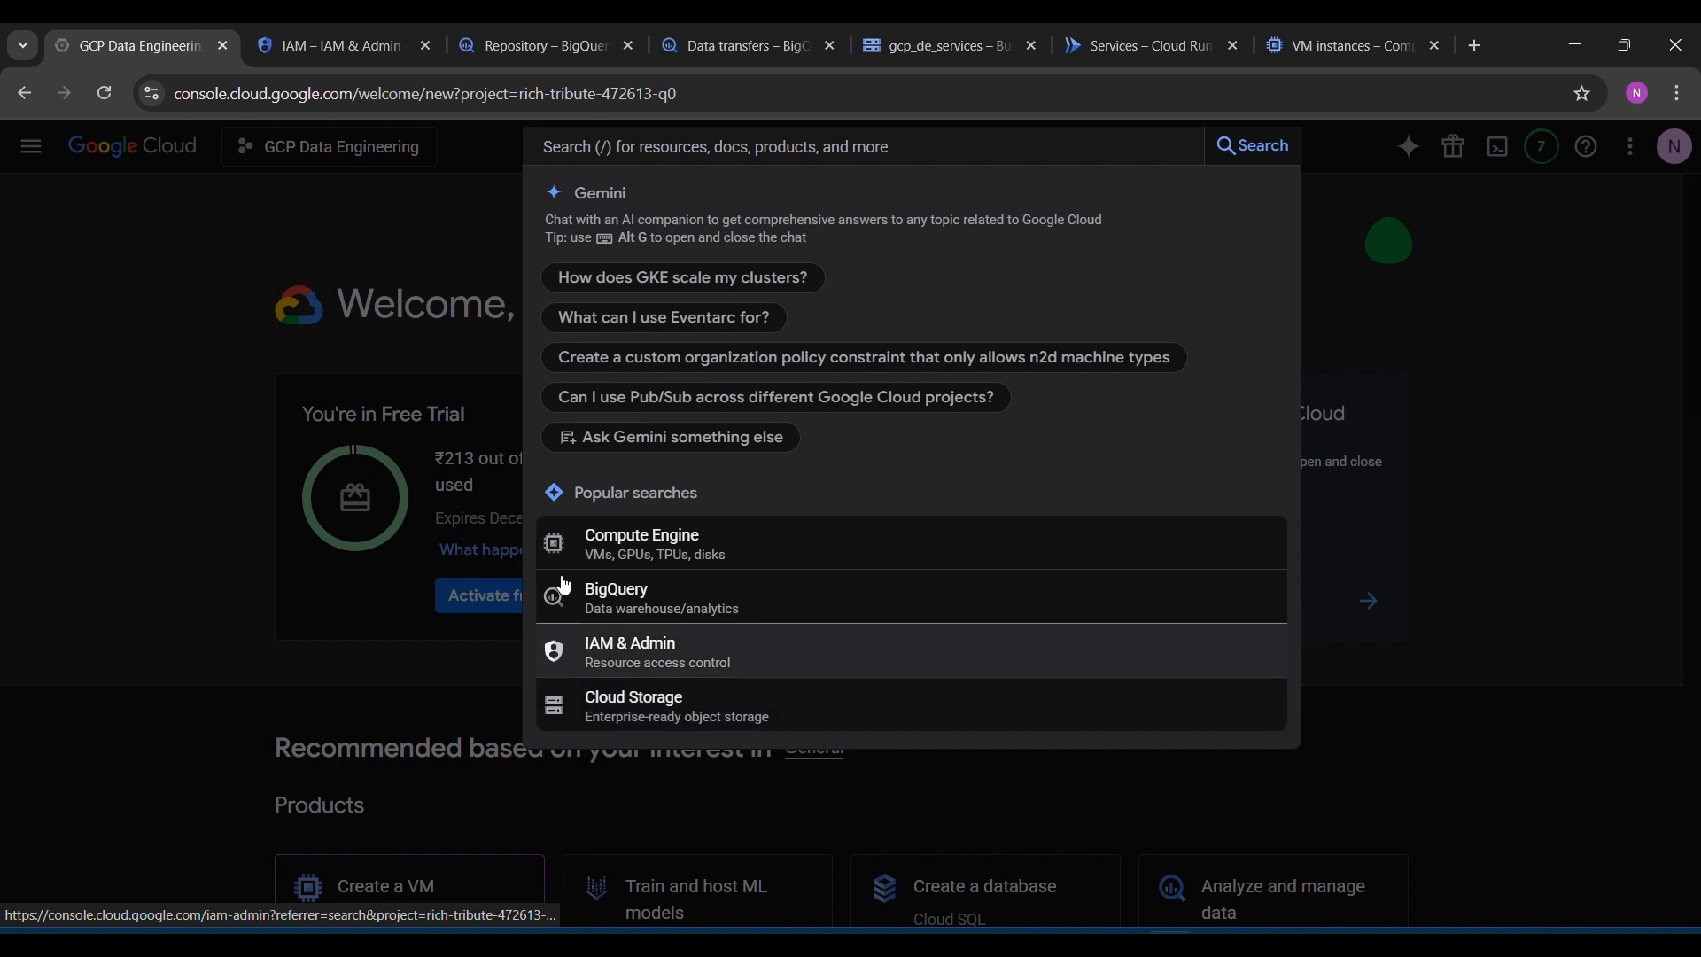
pyautogui.click(140, 425)
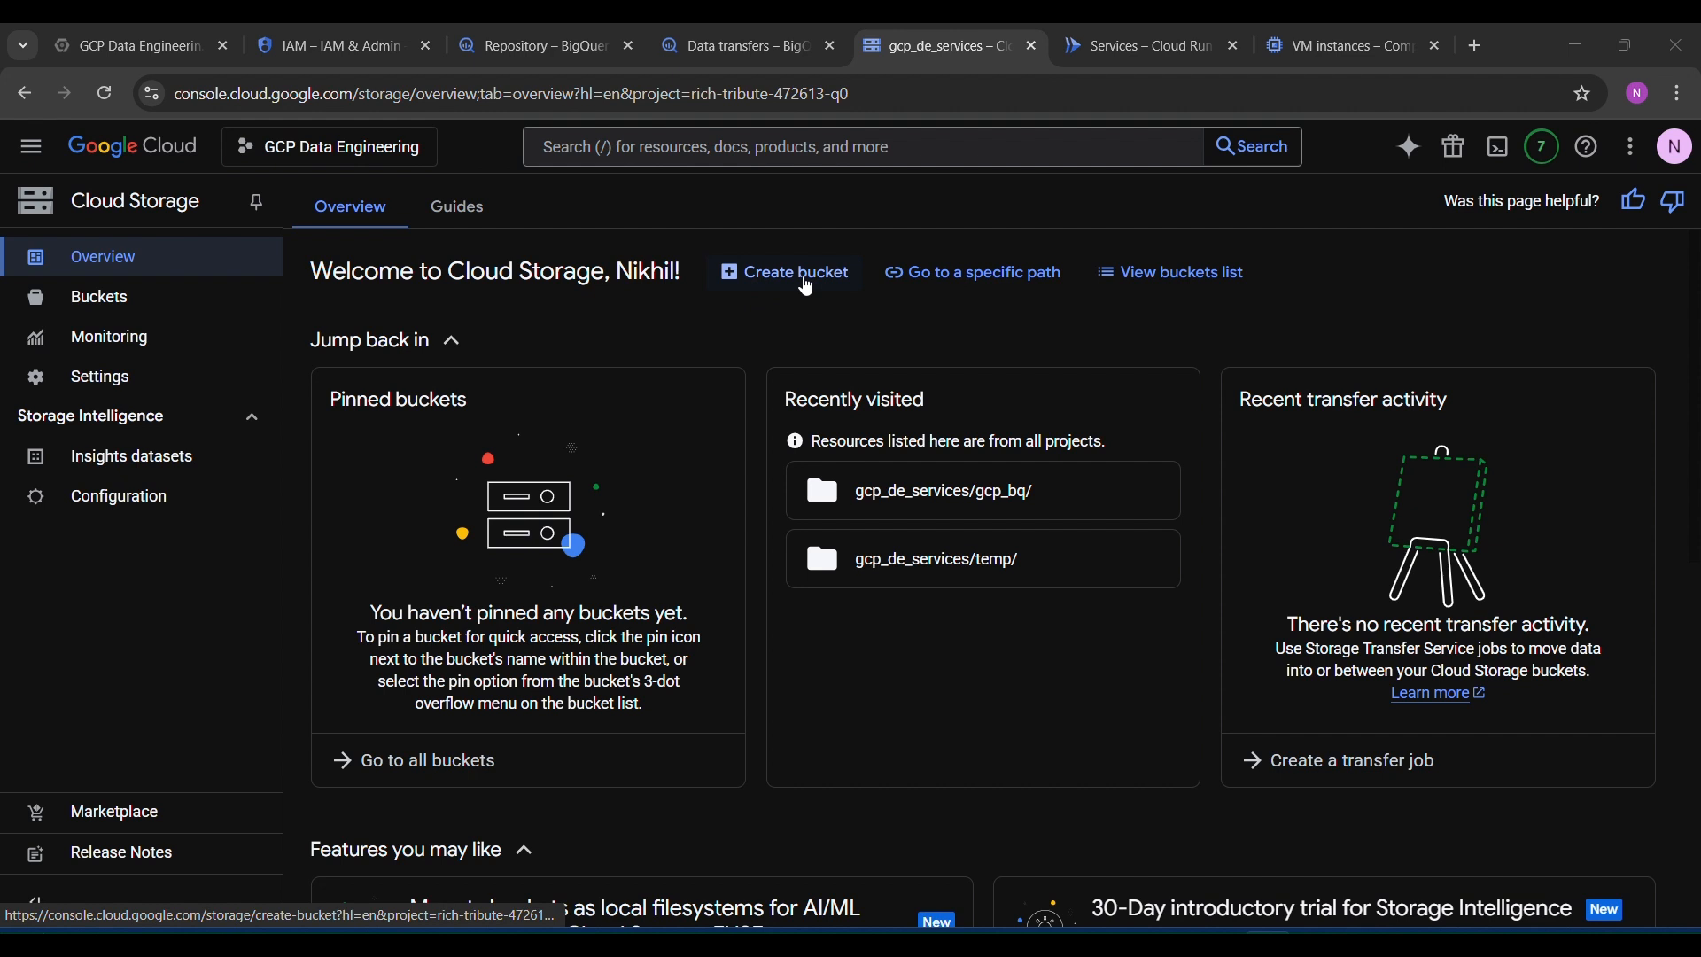
# Step: Start creating a storage bucket and try the name gcp_de_services
pyautogui.click(807, 285)
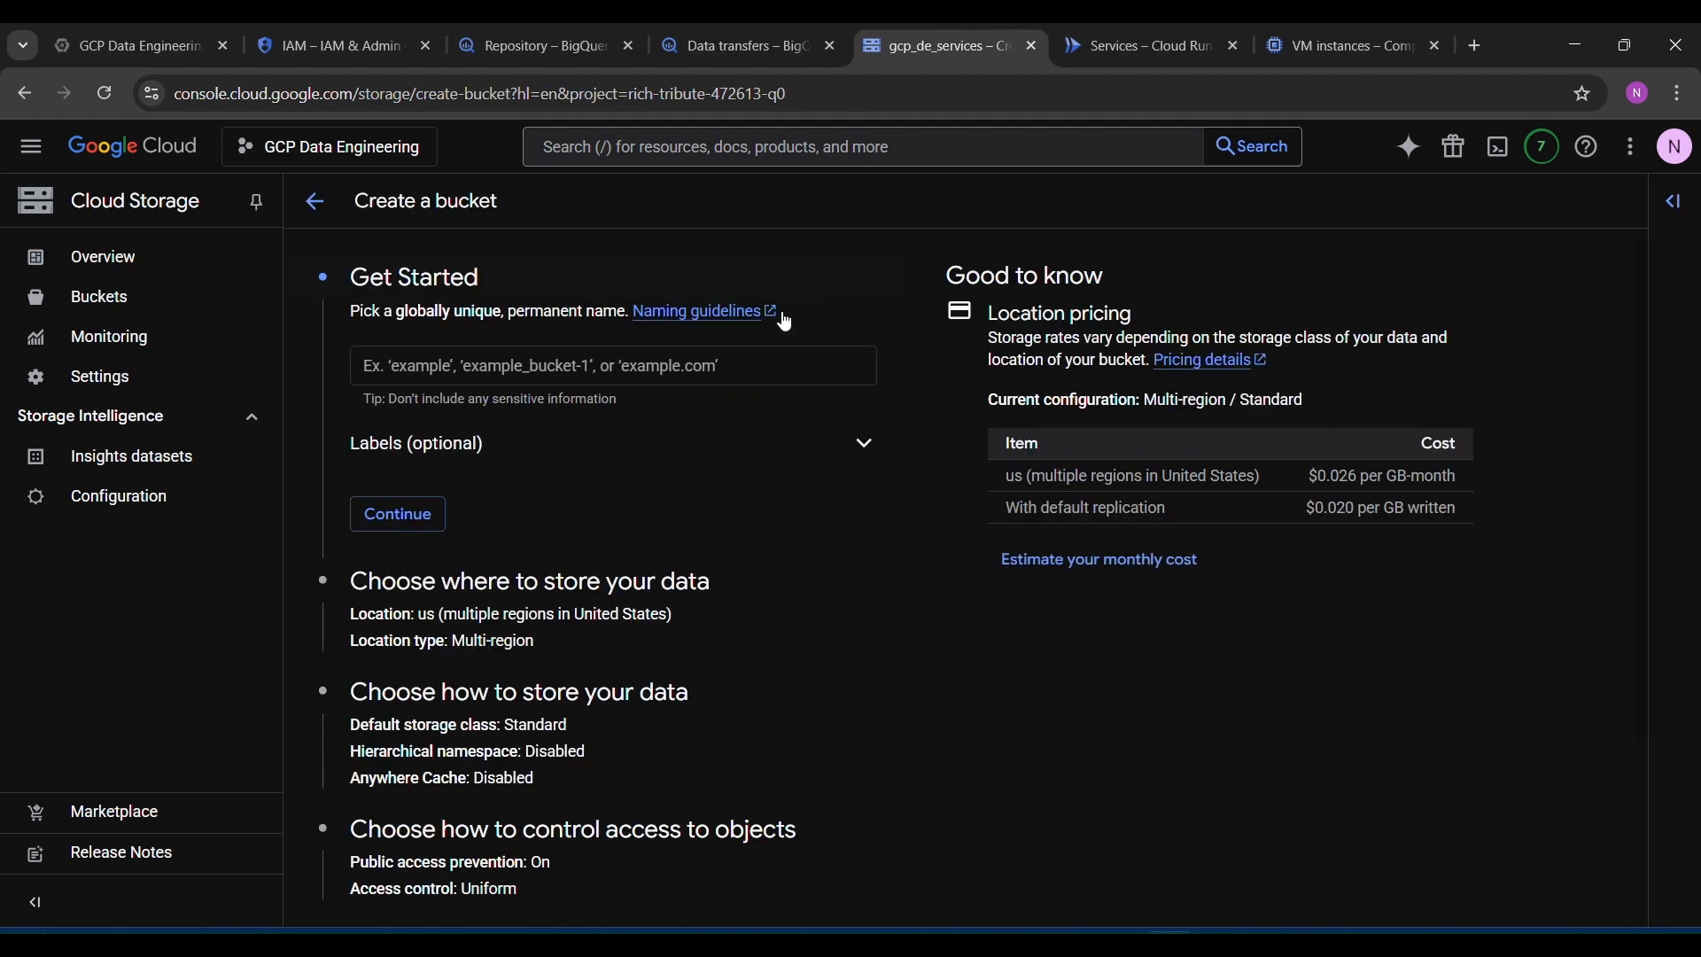
pyautogui.click(557, 369)
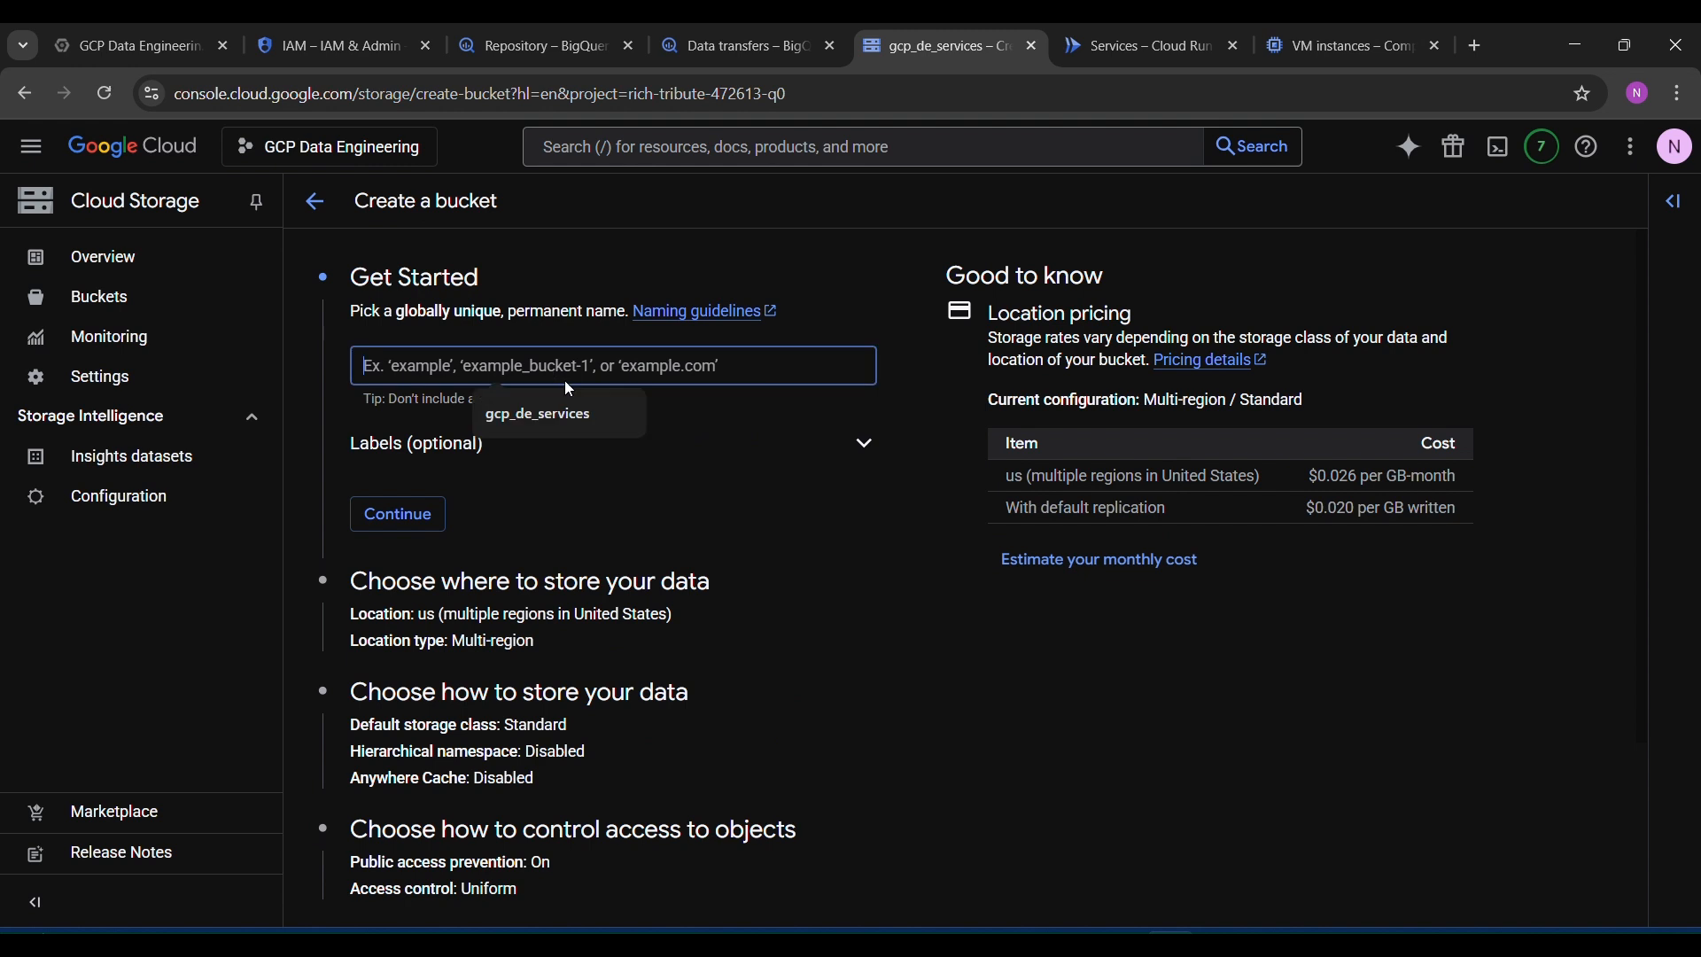
pyautogui.click(612, 413)
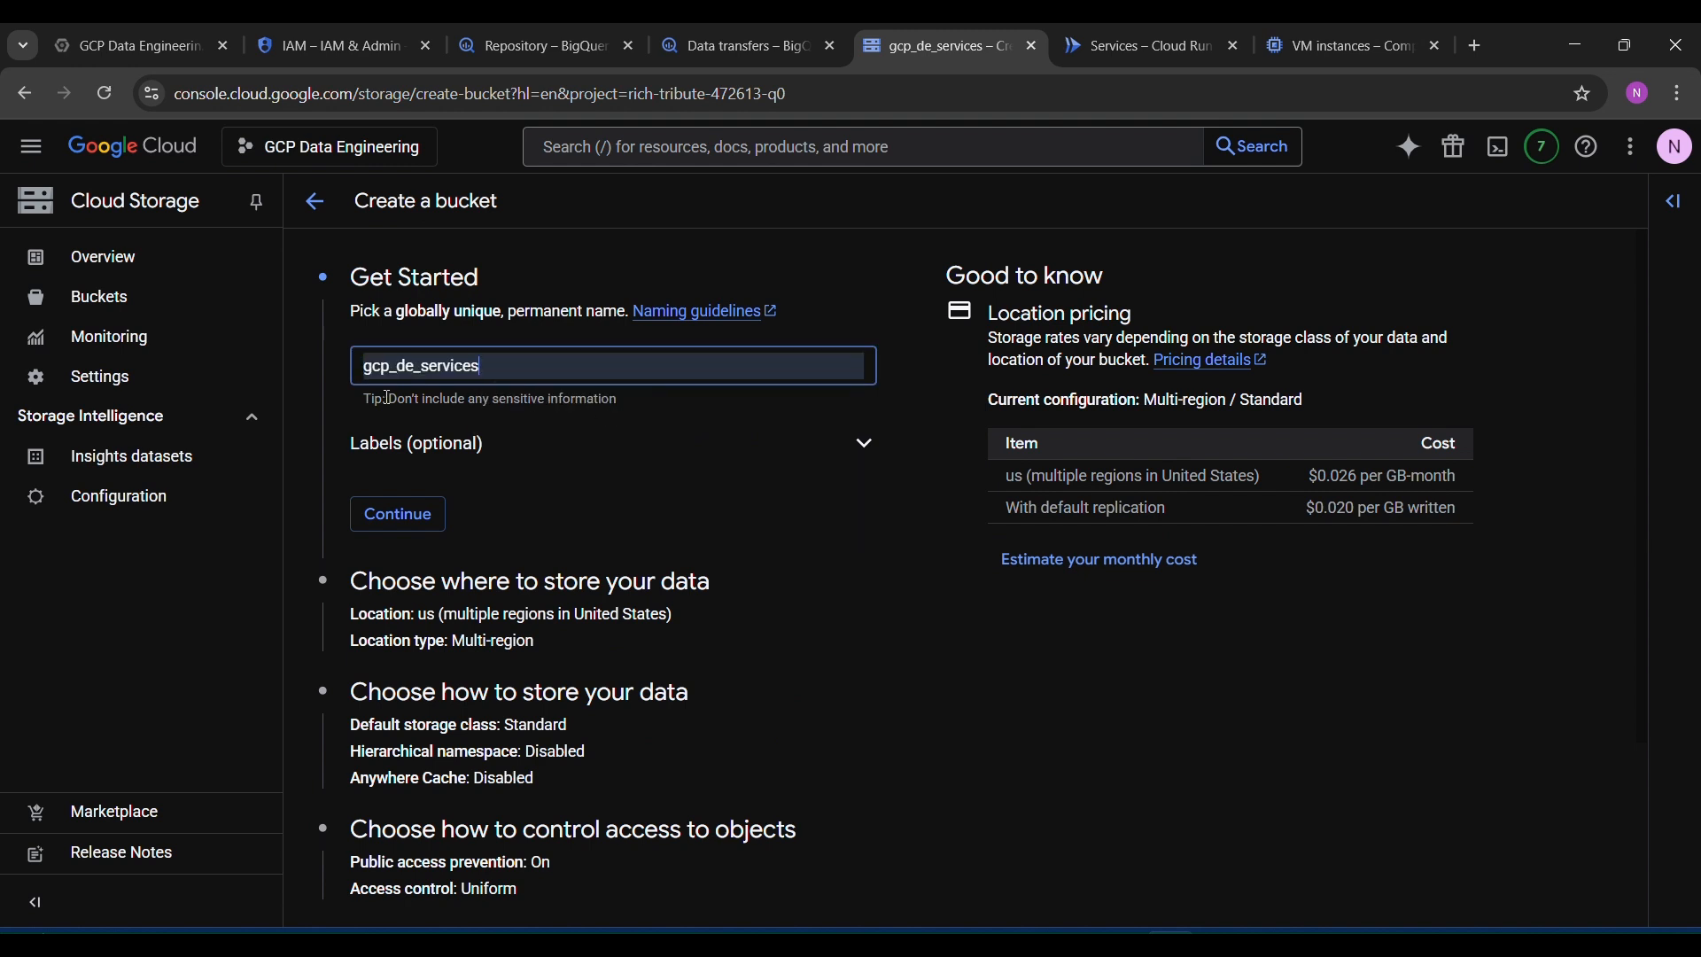
pyautogui.scroll(-3, 525, 521)
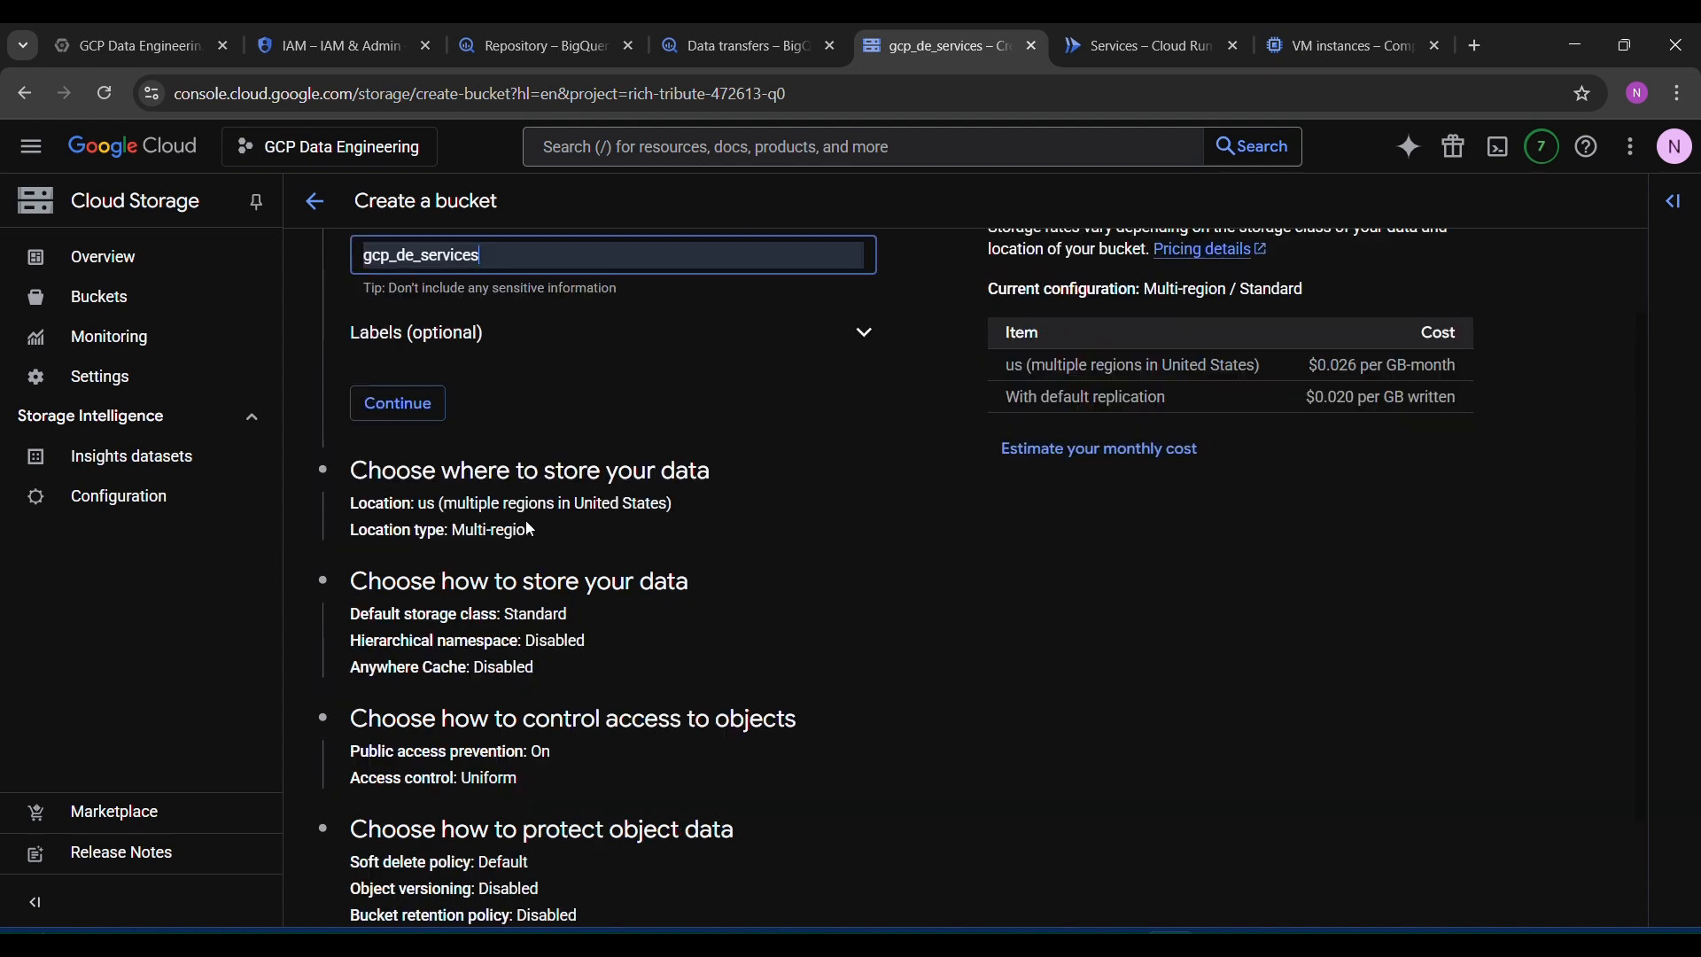
pyautogui.scroll(3, 497, 497)
pyautogui.click(439, 522)
# Step: Replace the bucket name with test_gcp11 and proceed to the data location settings
pyautogui.click(543, 376)
pyautogui.hotkey('ctrl', 'a')
pyautogui.press('BackSpace')
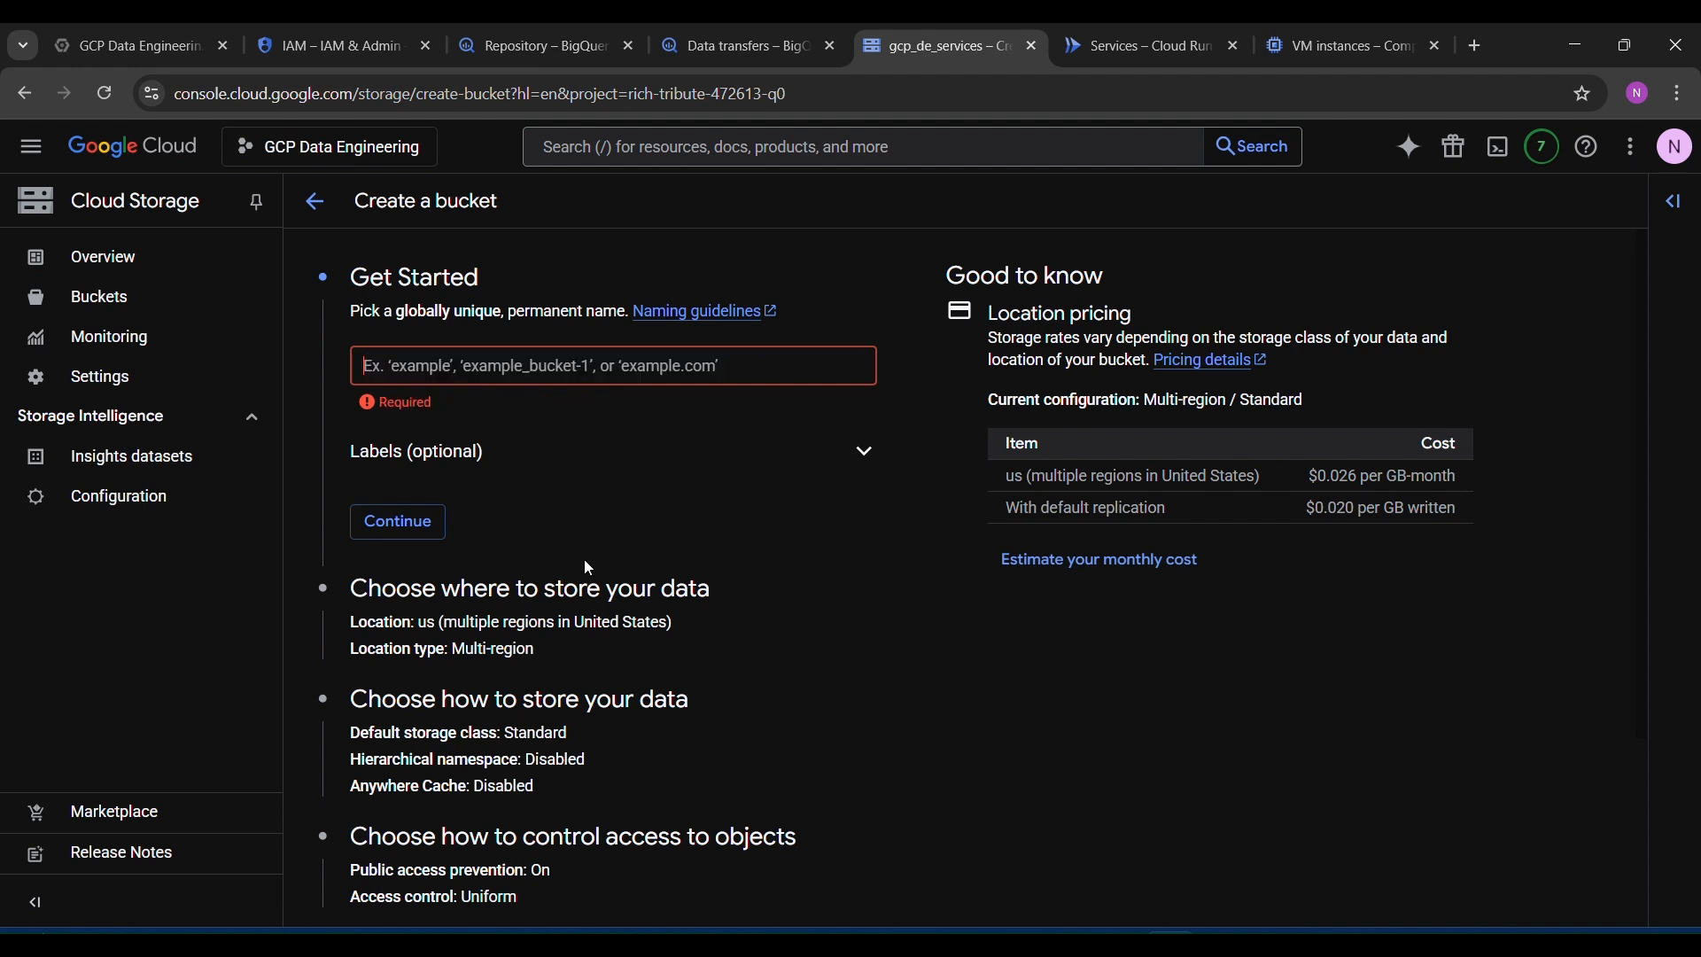
pyautogui.write('test')
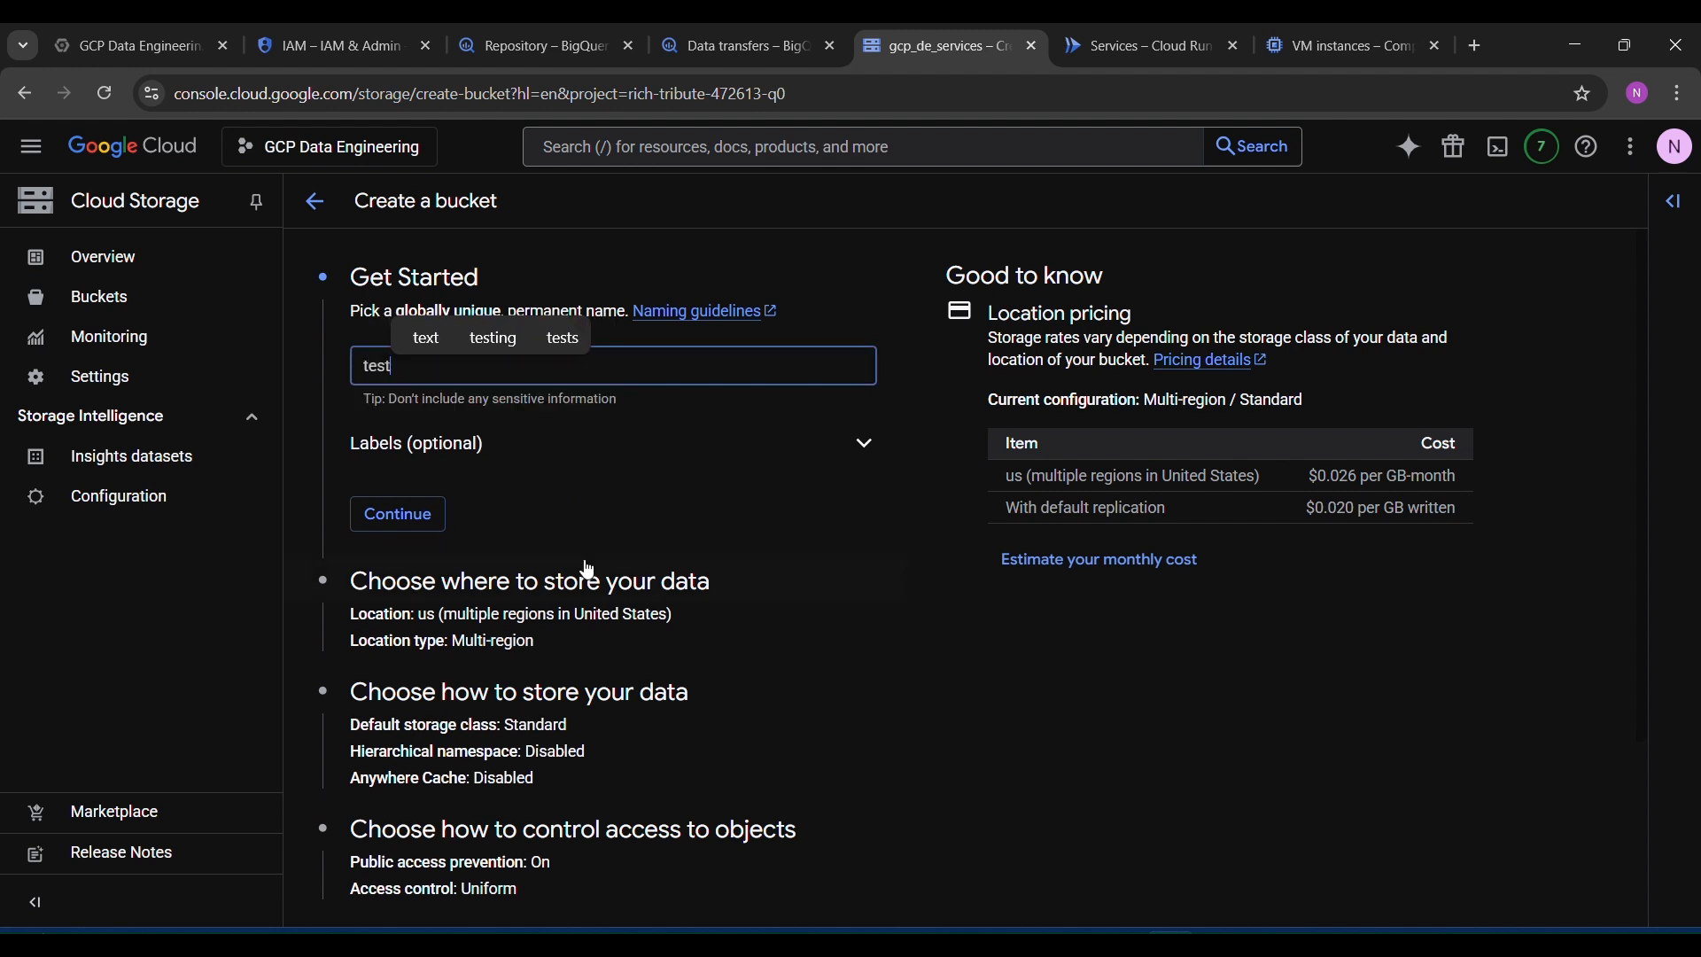
pyautogui.press('BackSpace')
pyautogui.write('_')
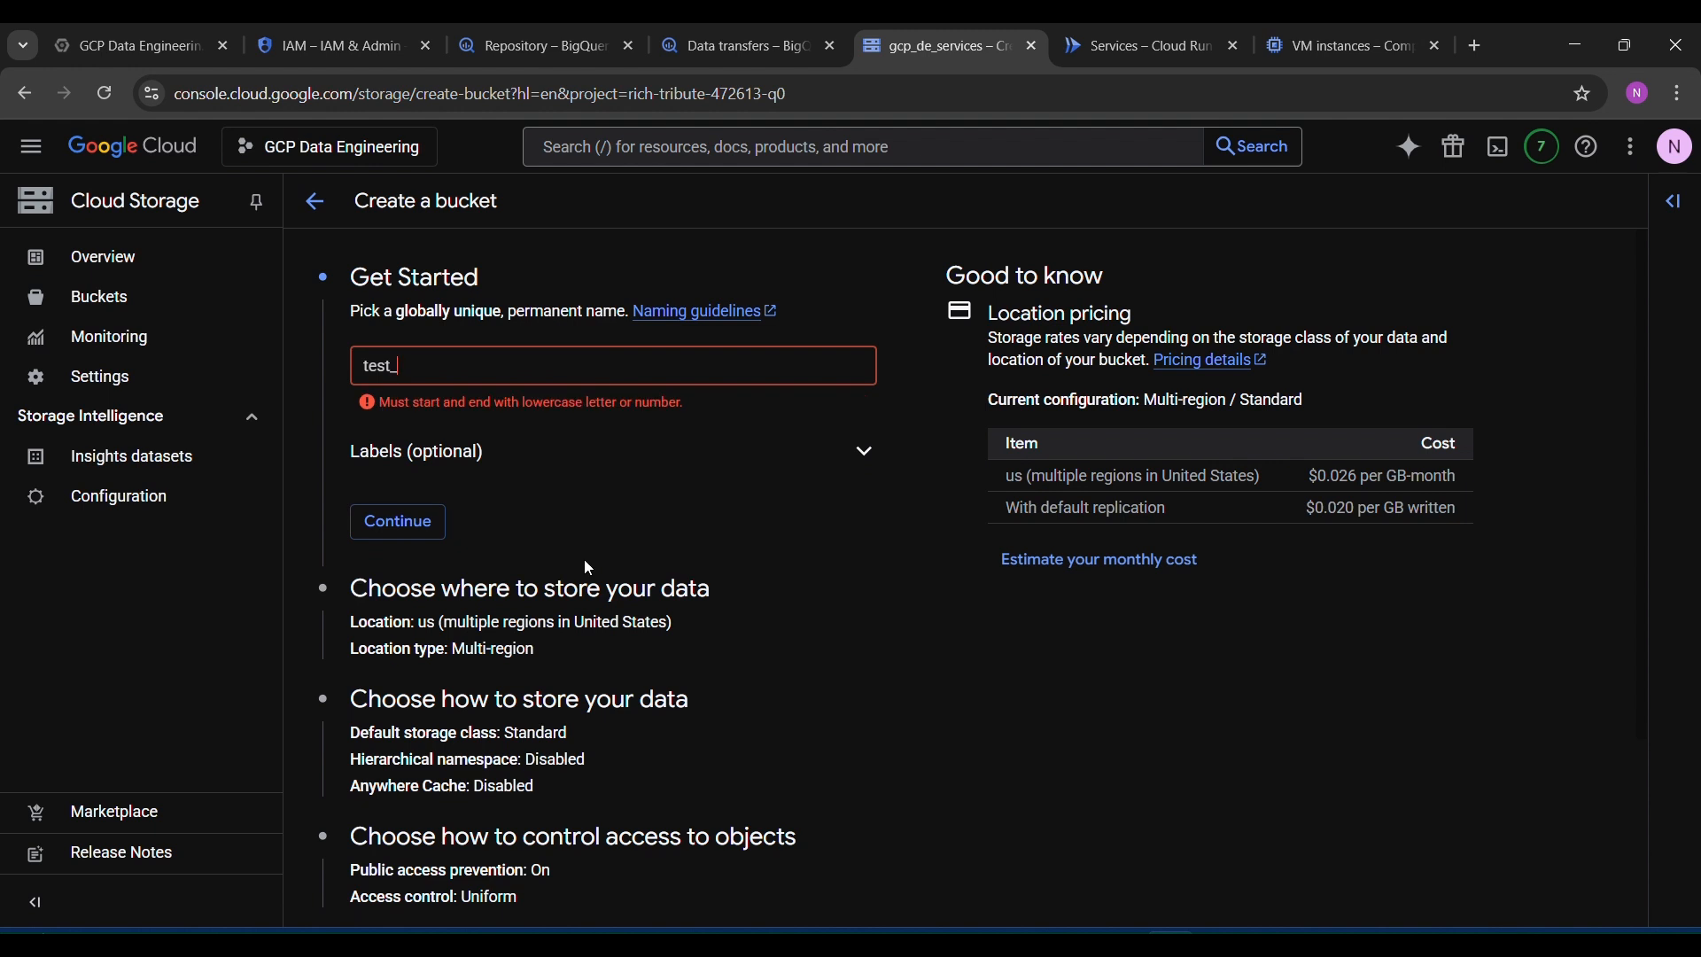
pyautogui.write('gcp')
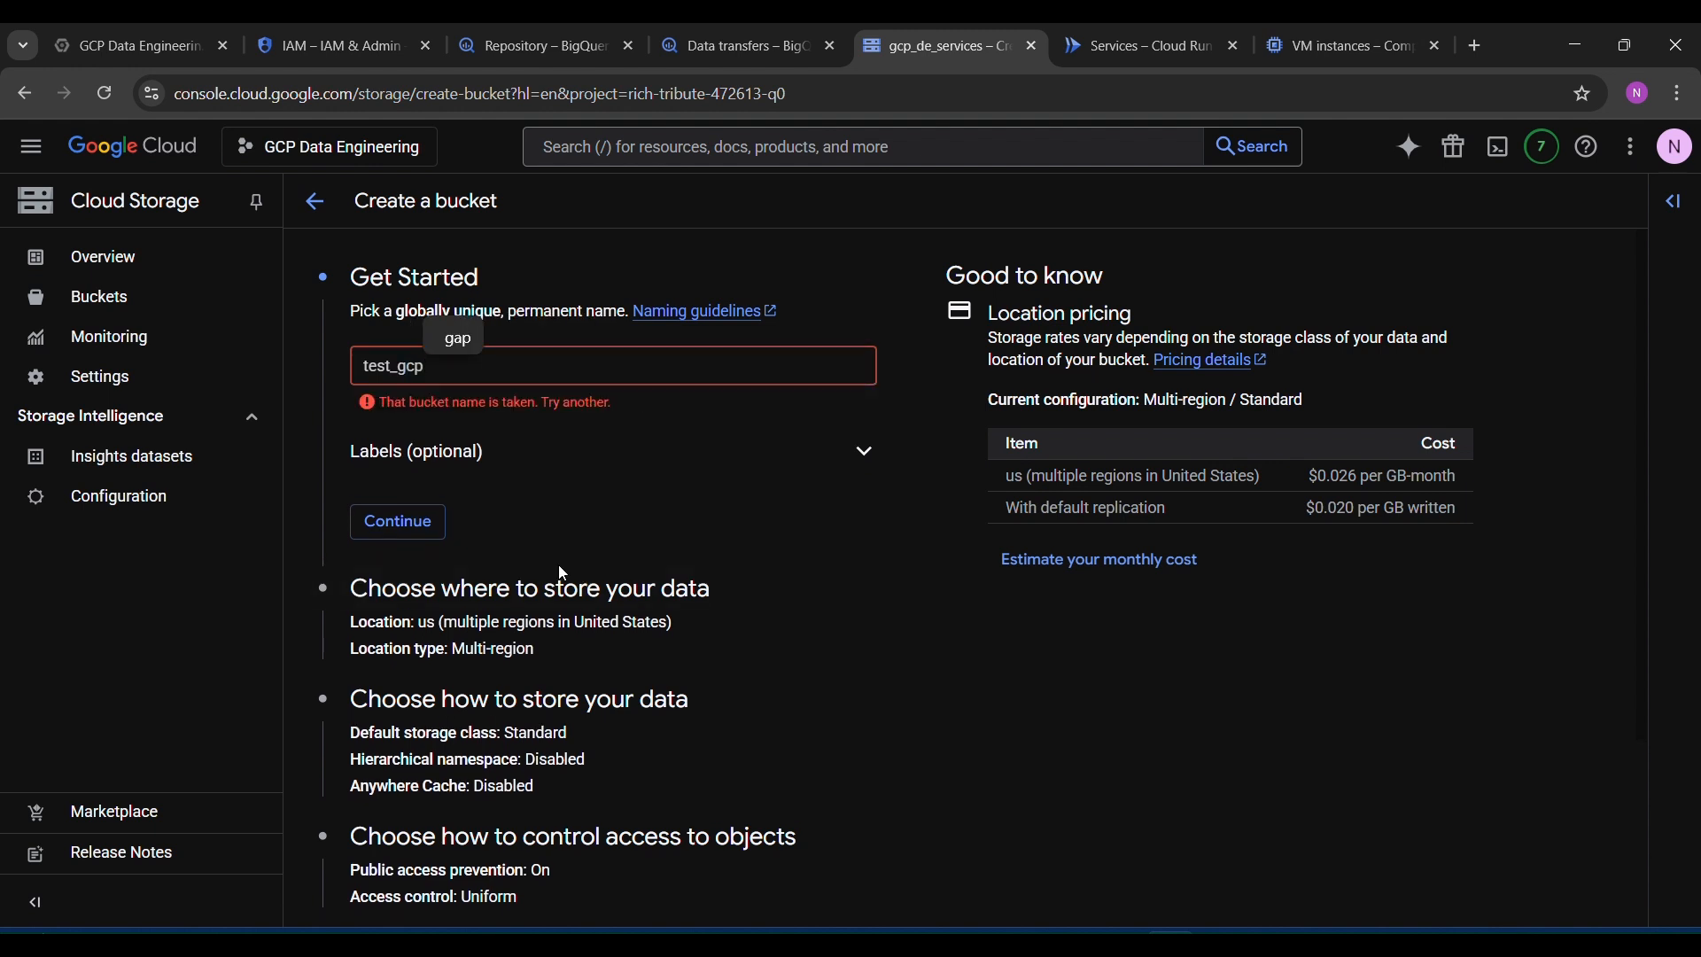
pyautogui.write('11')
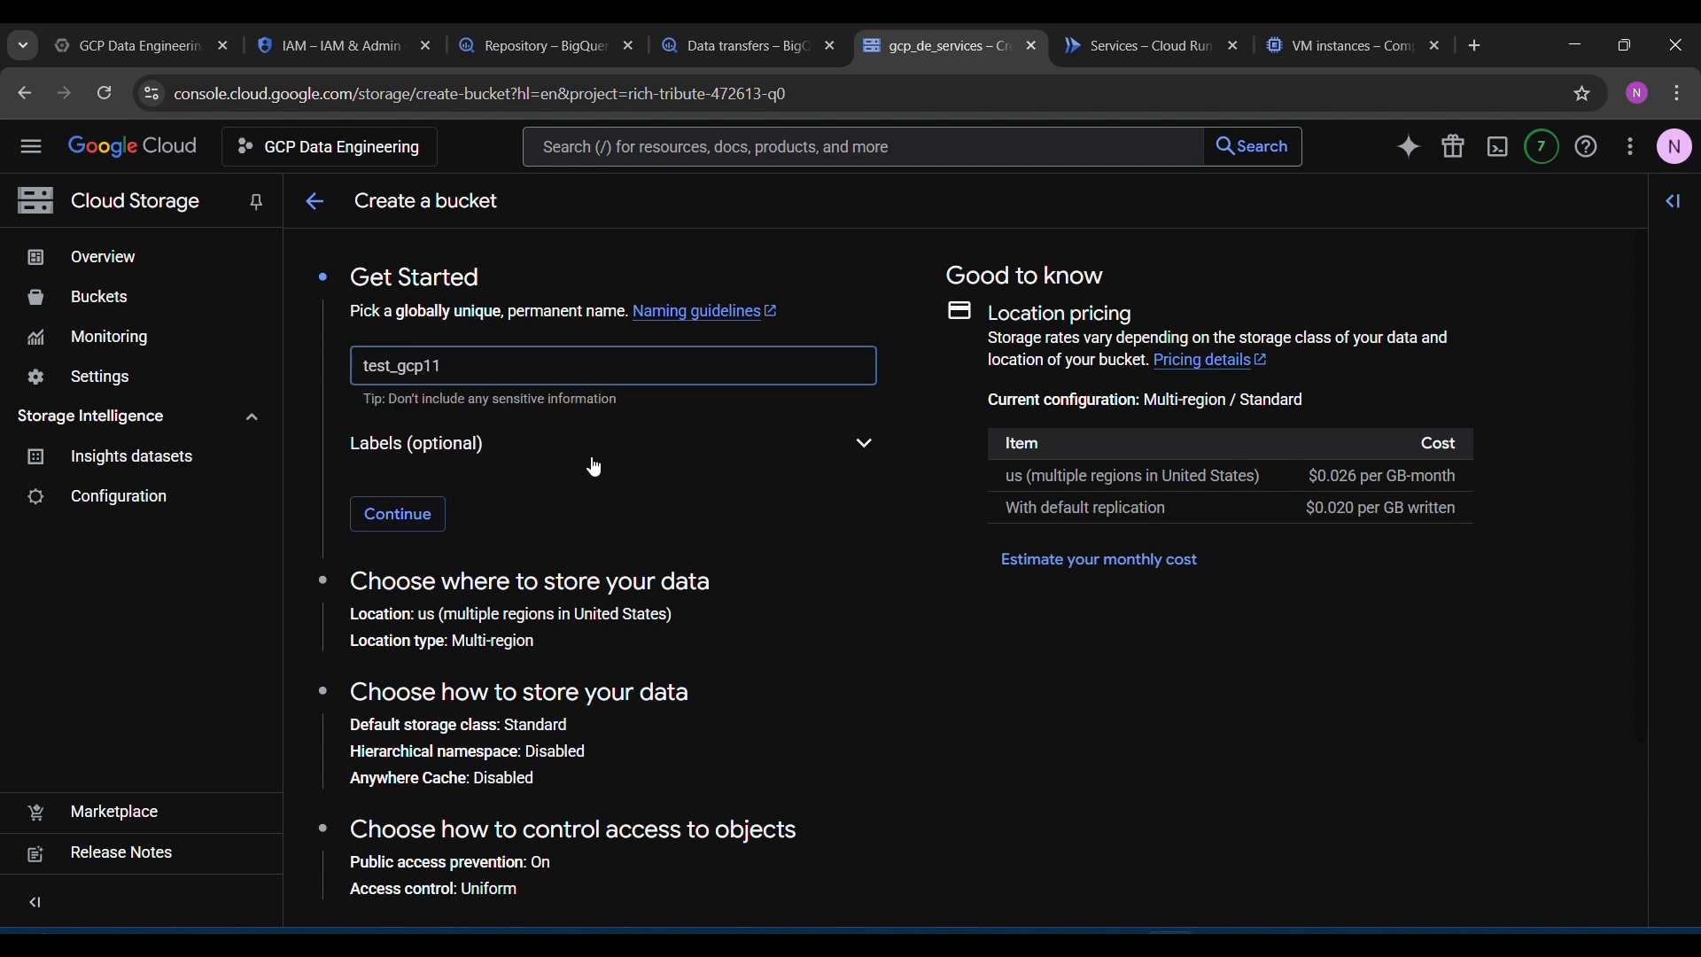
pyautogui.click(427, 518)
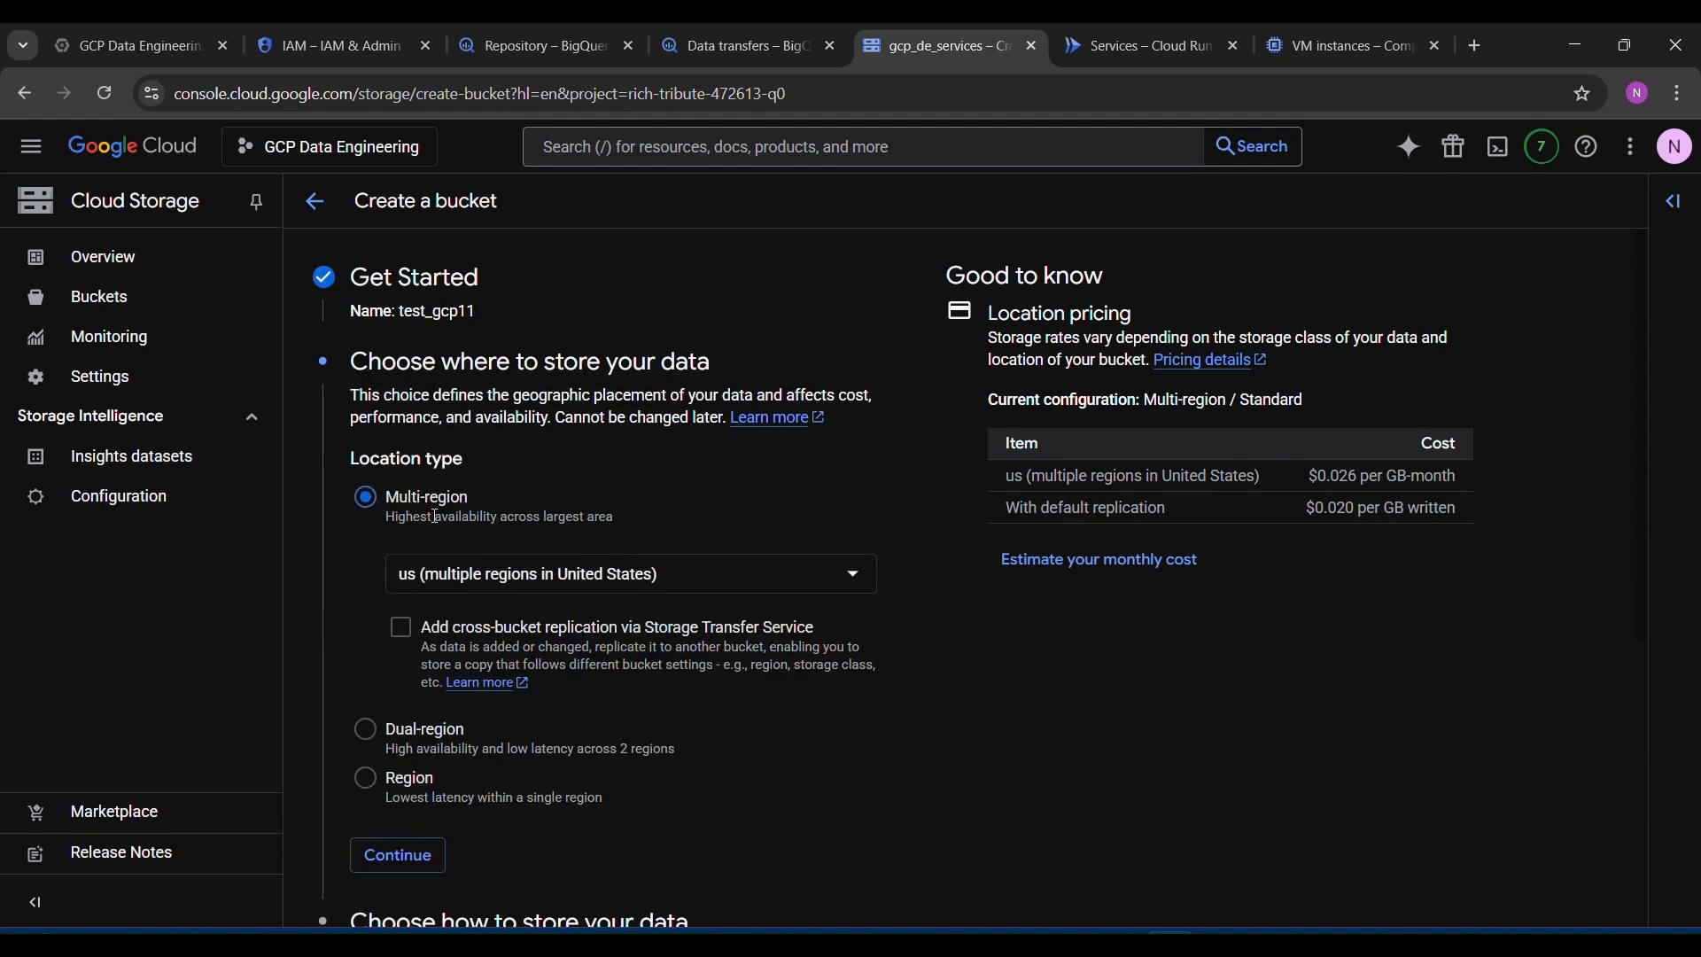
# Step: Examine the multi-region location choices for the bucket without changing the selection
pyautogui.scroll(-3, 592, 544)
pyautogui.scroll(3, 592, 544)
pyautogui.click(512, 576)
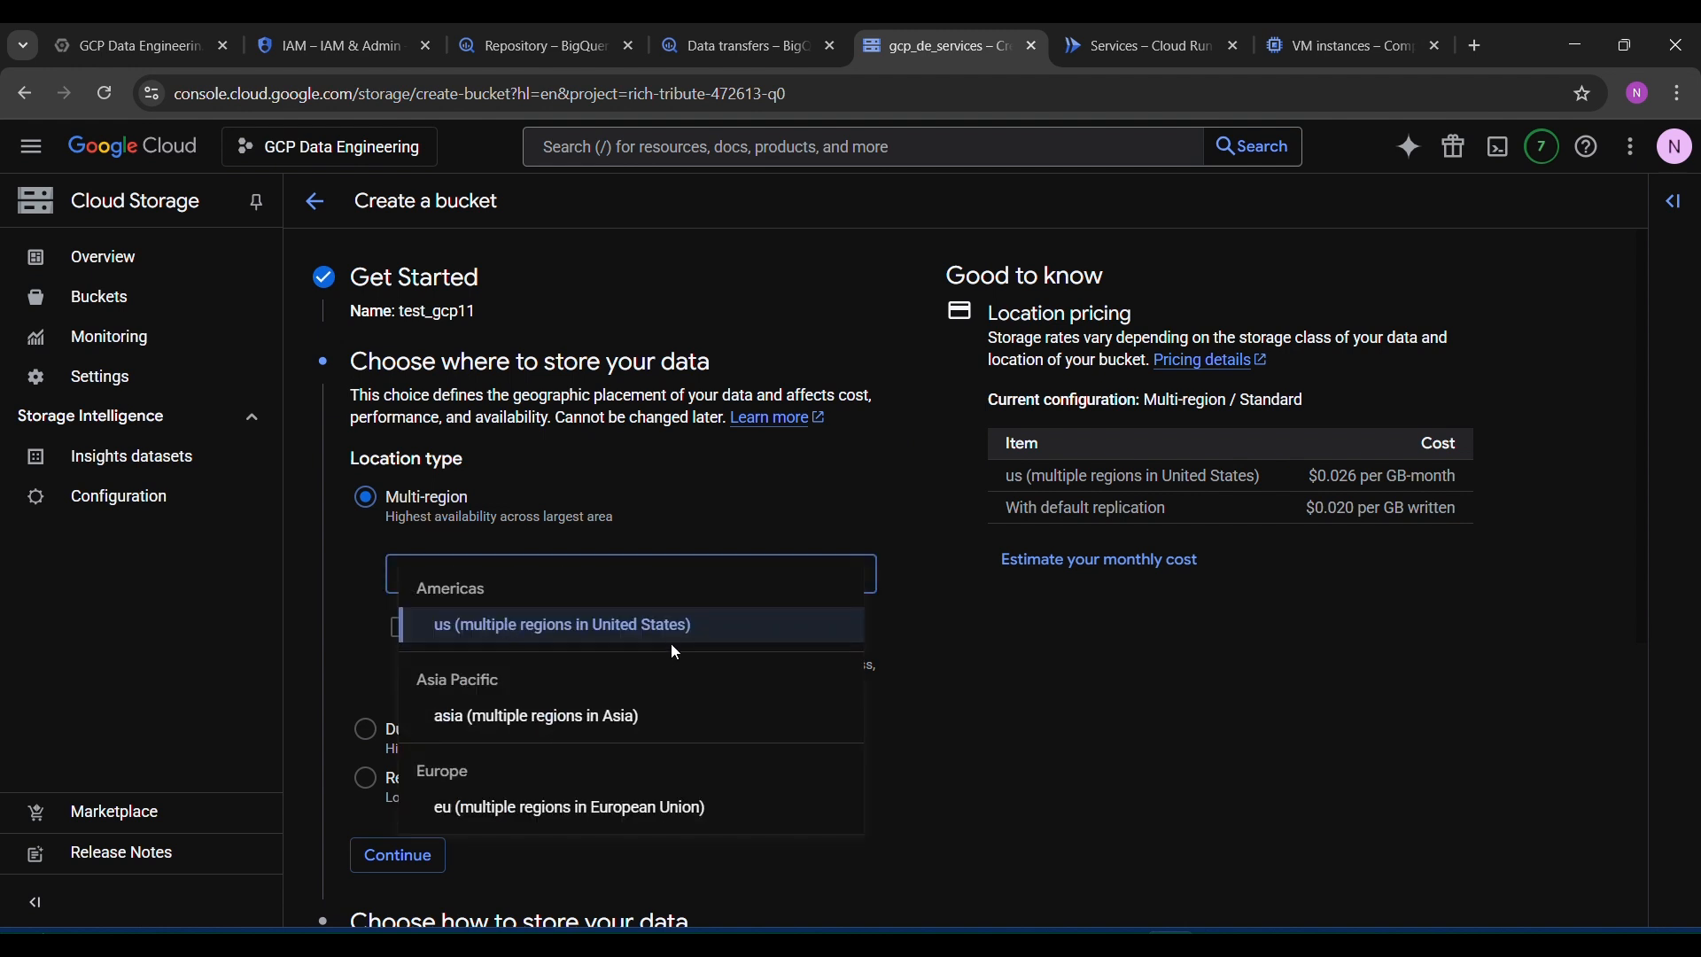
pyautogui.click(666, 511)
pyautogui.scroll(-1, 671, 576)
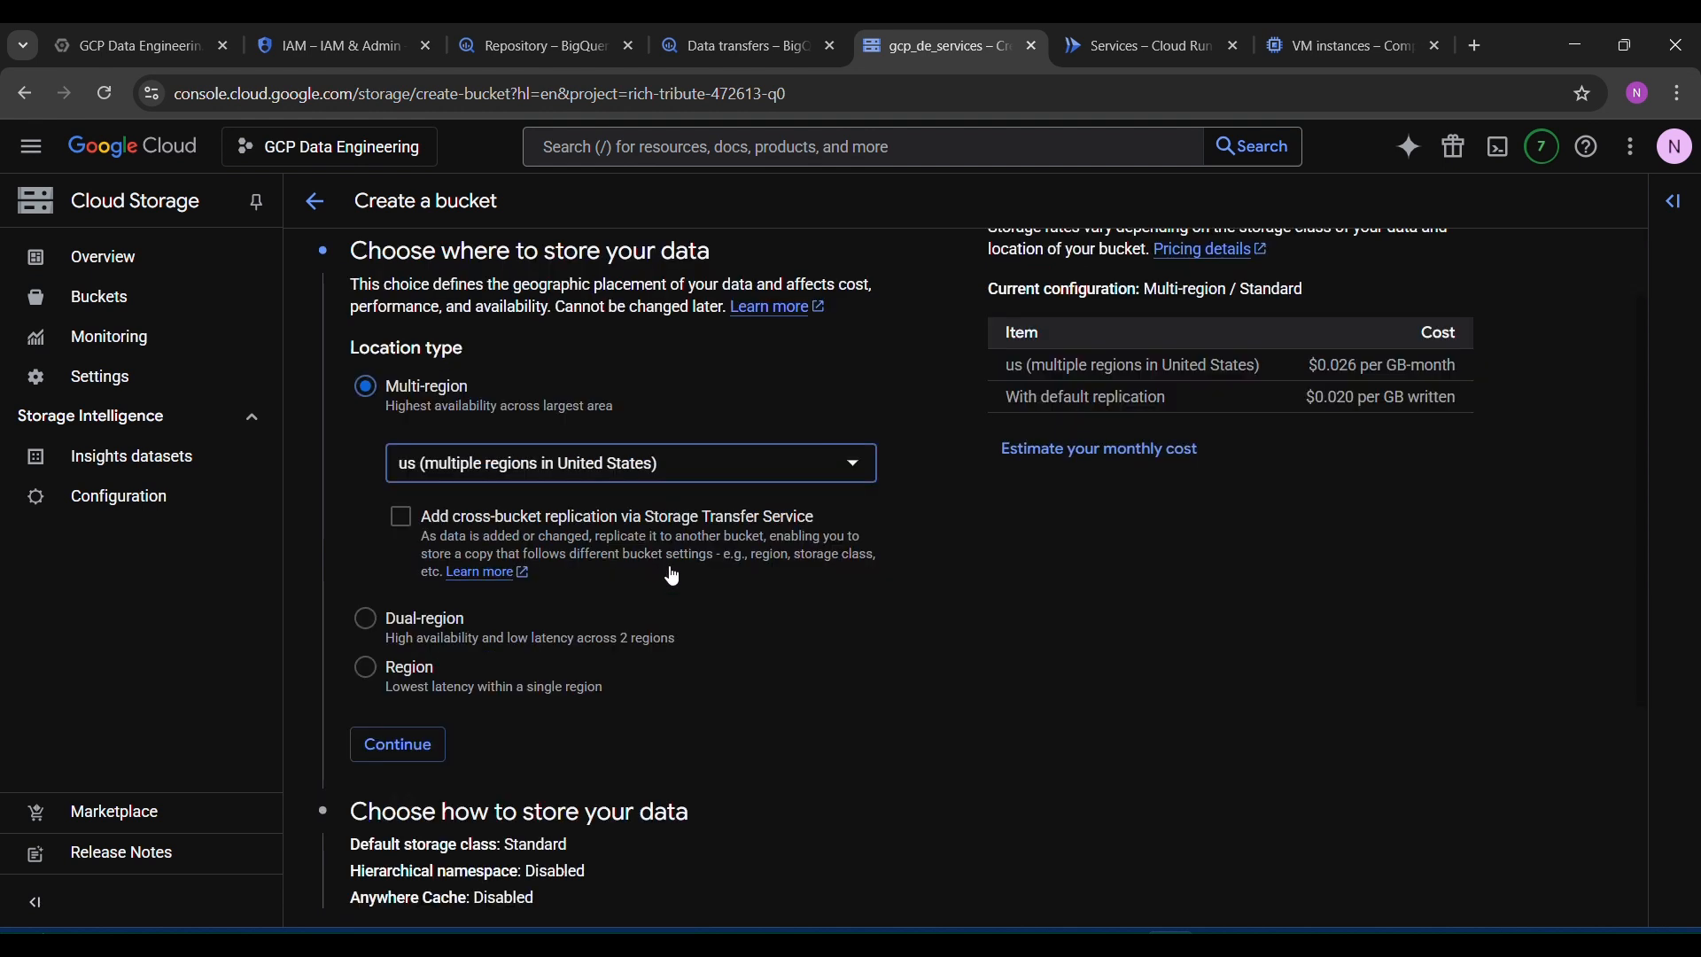
pyautogui.click(681, 478)
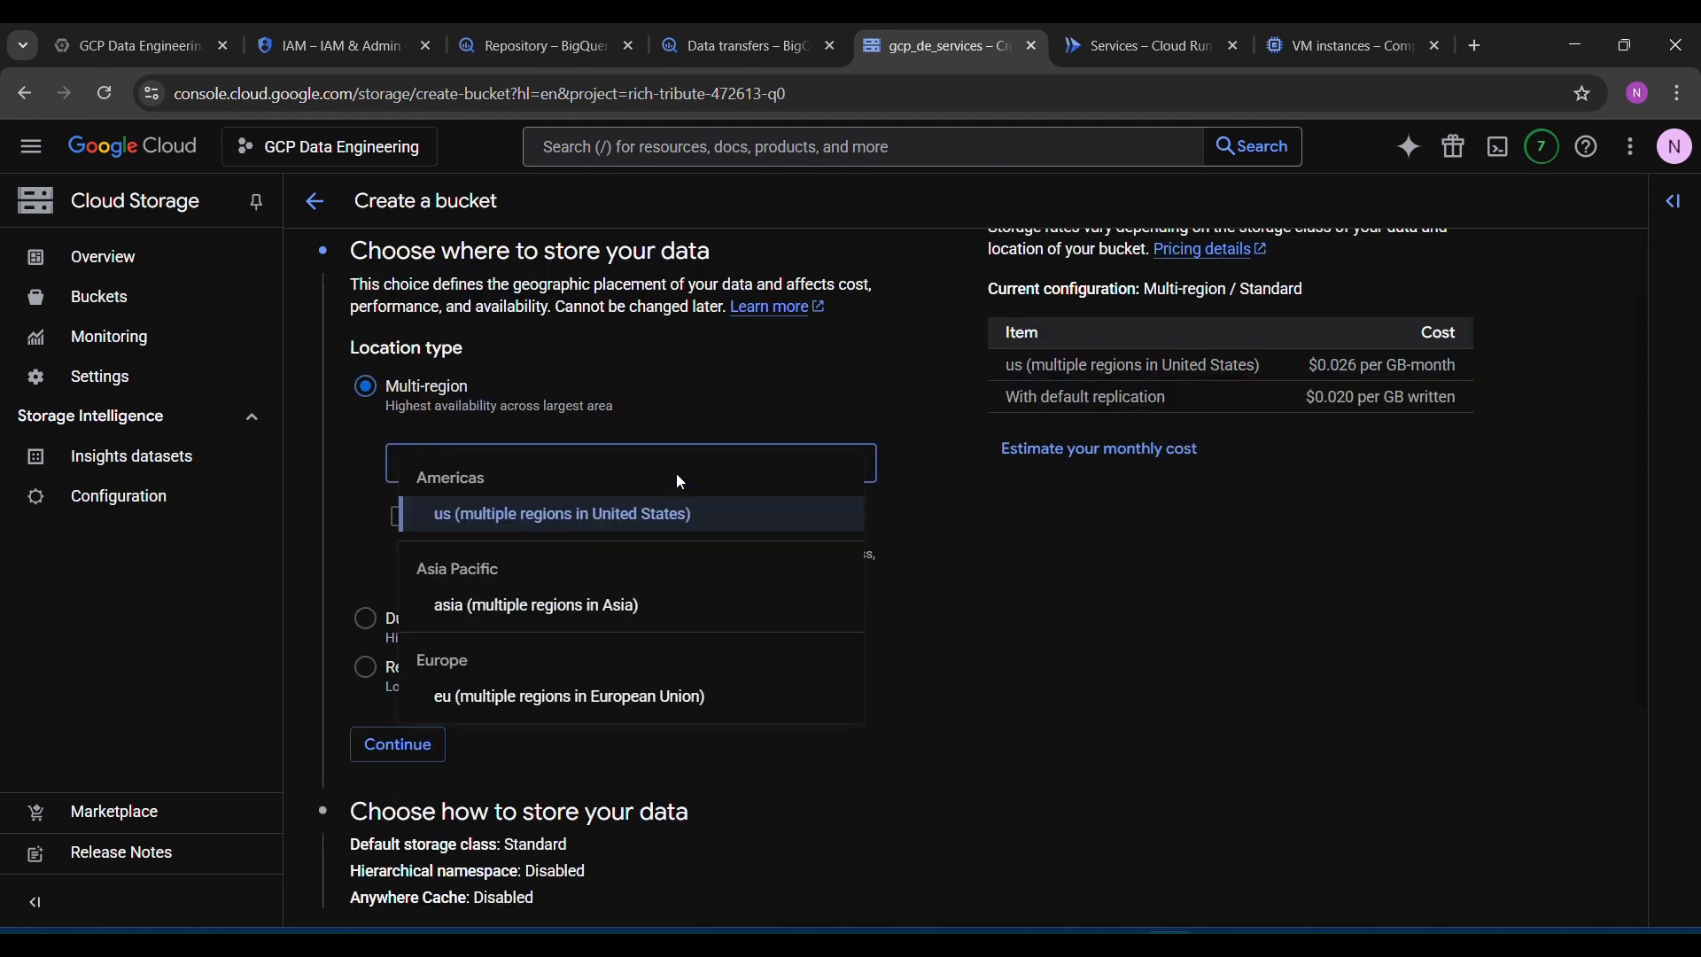
pyautogui.click(978, 588)
# Step: Set the bucket's location type to Region with us-east1 (South Carolina) and proceed to the storage class settings
pyautogui.click(419, 665)
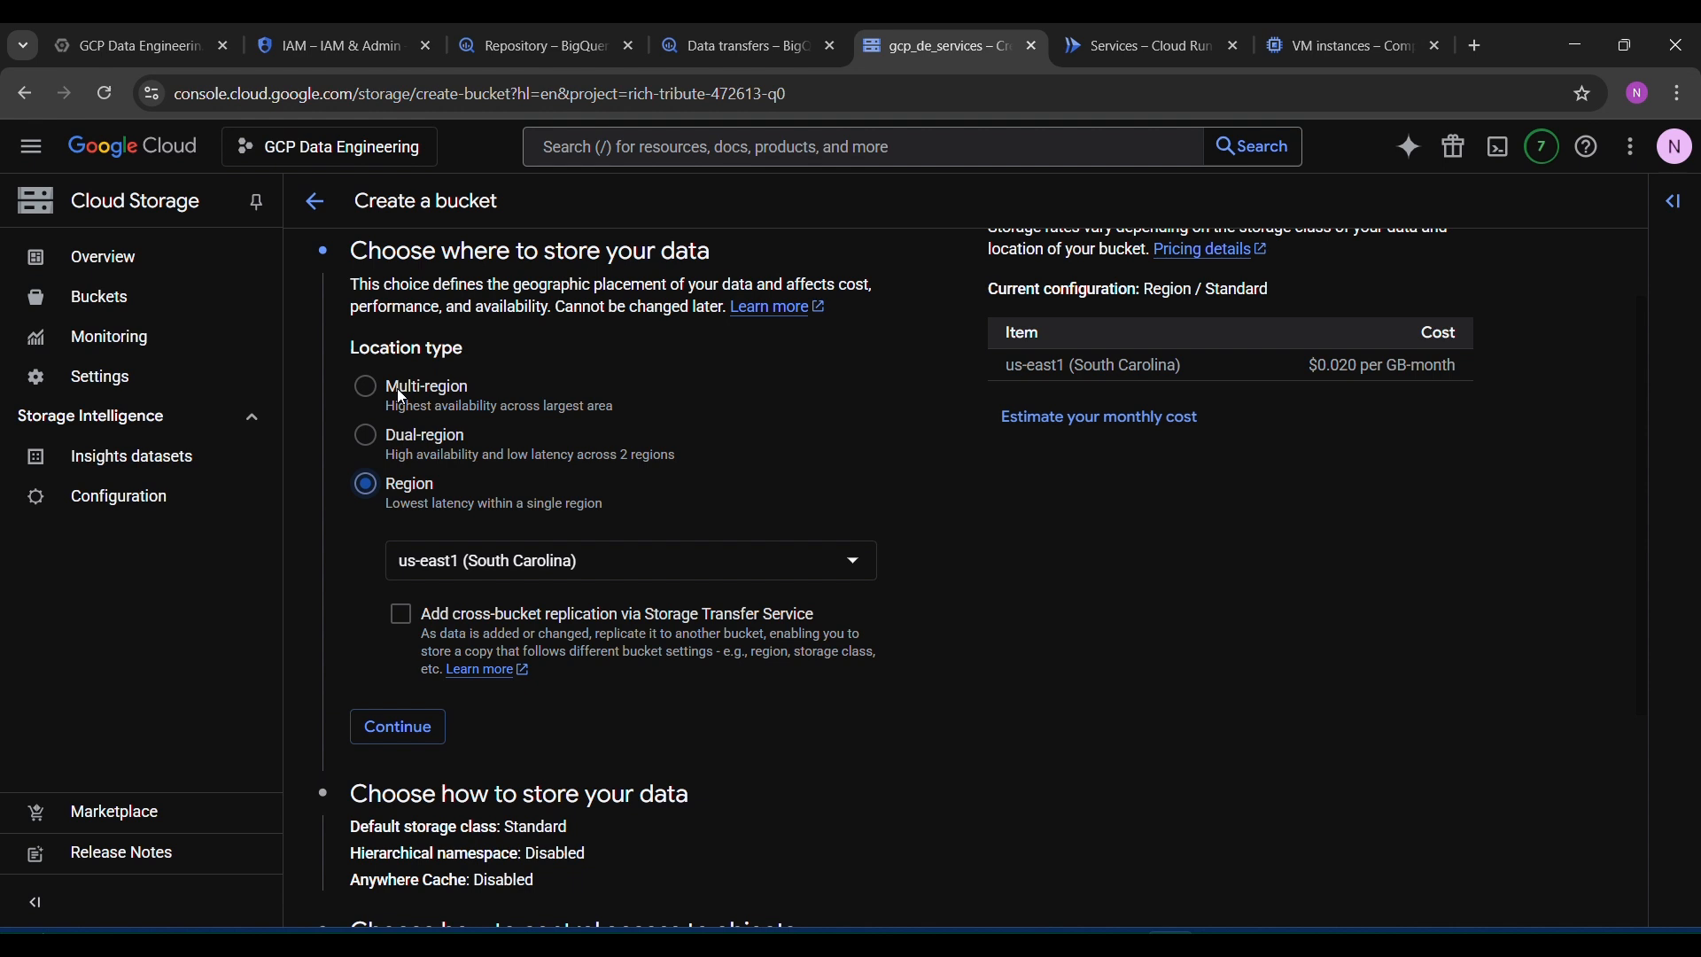
pyautogui.click(521, 570)
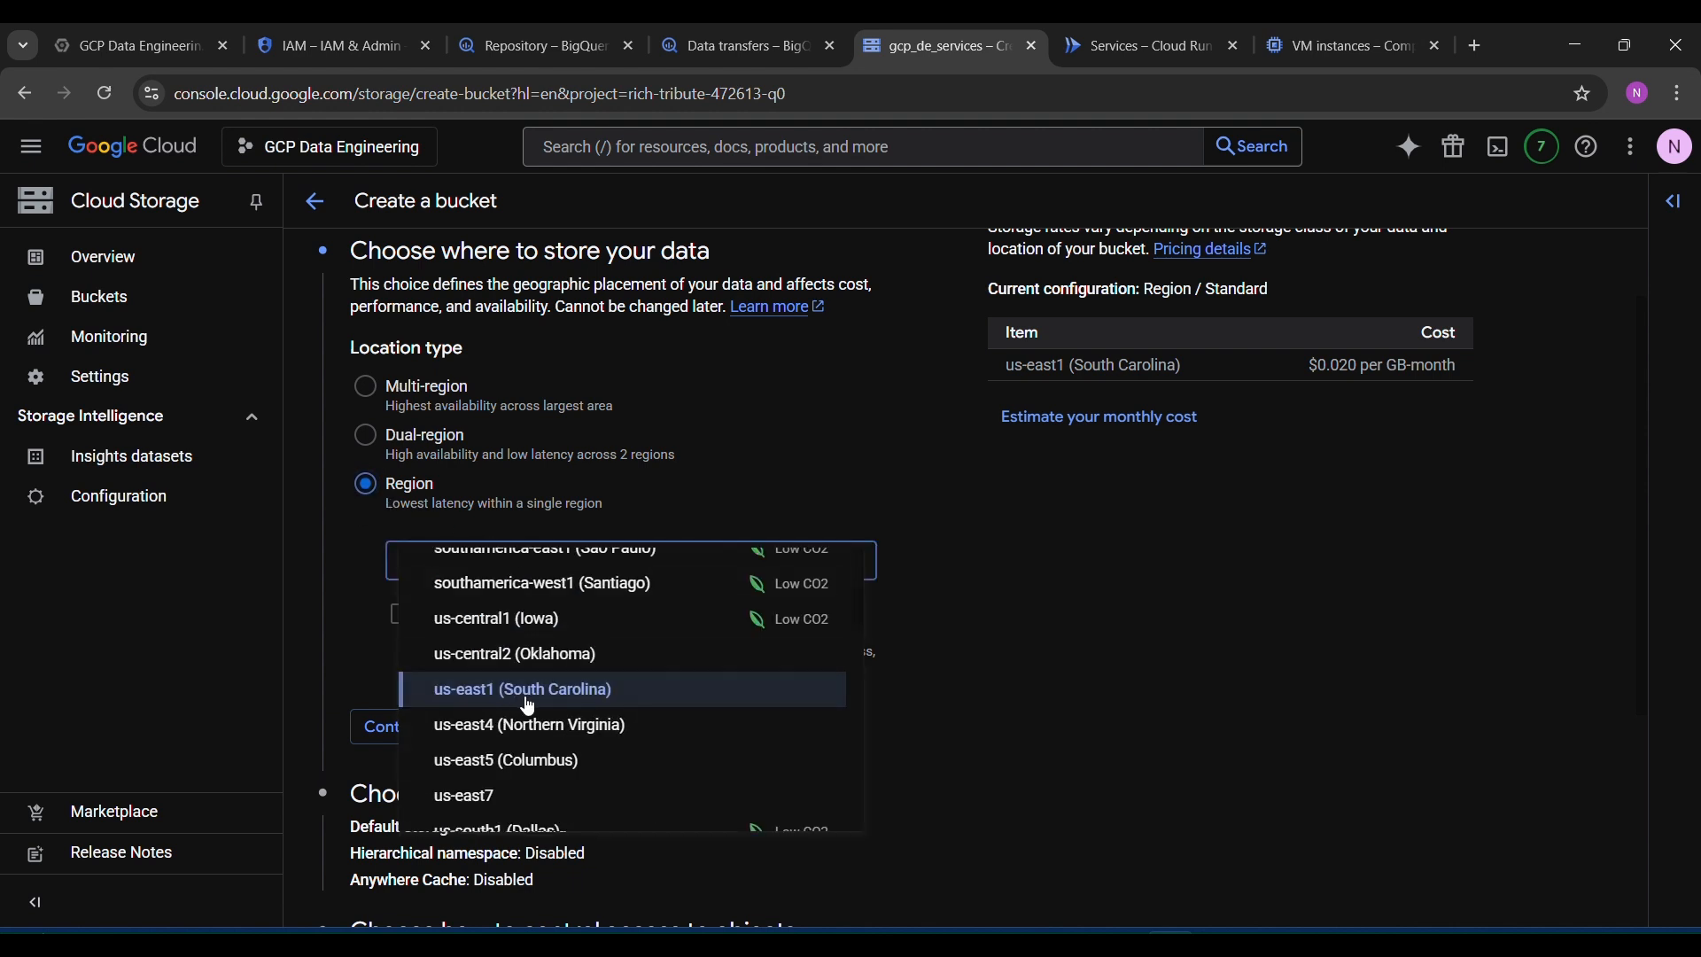
pyautogui.scroll(3, 522, 704)
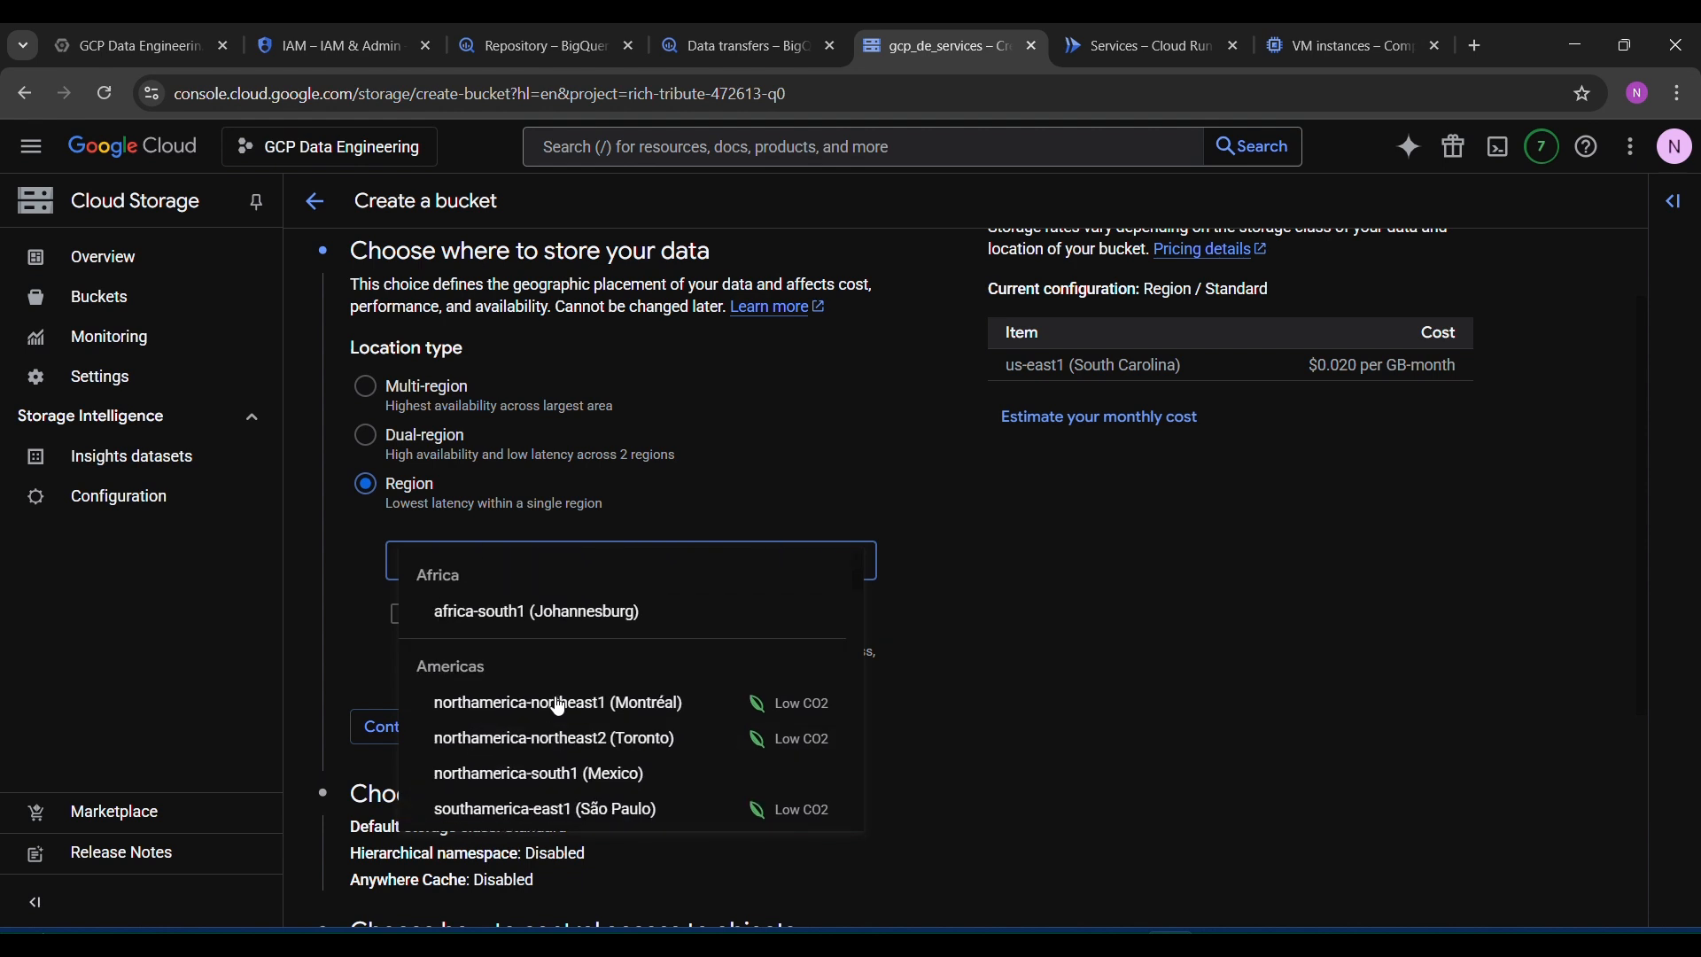
pyautogui.scroll(-3, 558, 706)
pyautogui.scroll(-1, 558, 706)
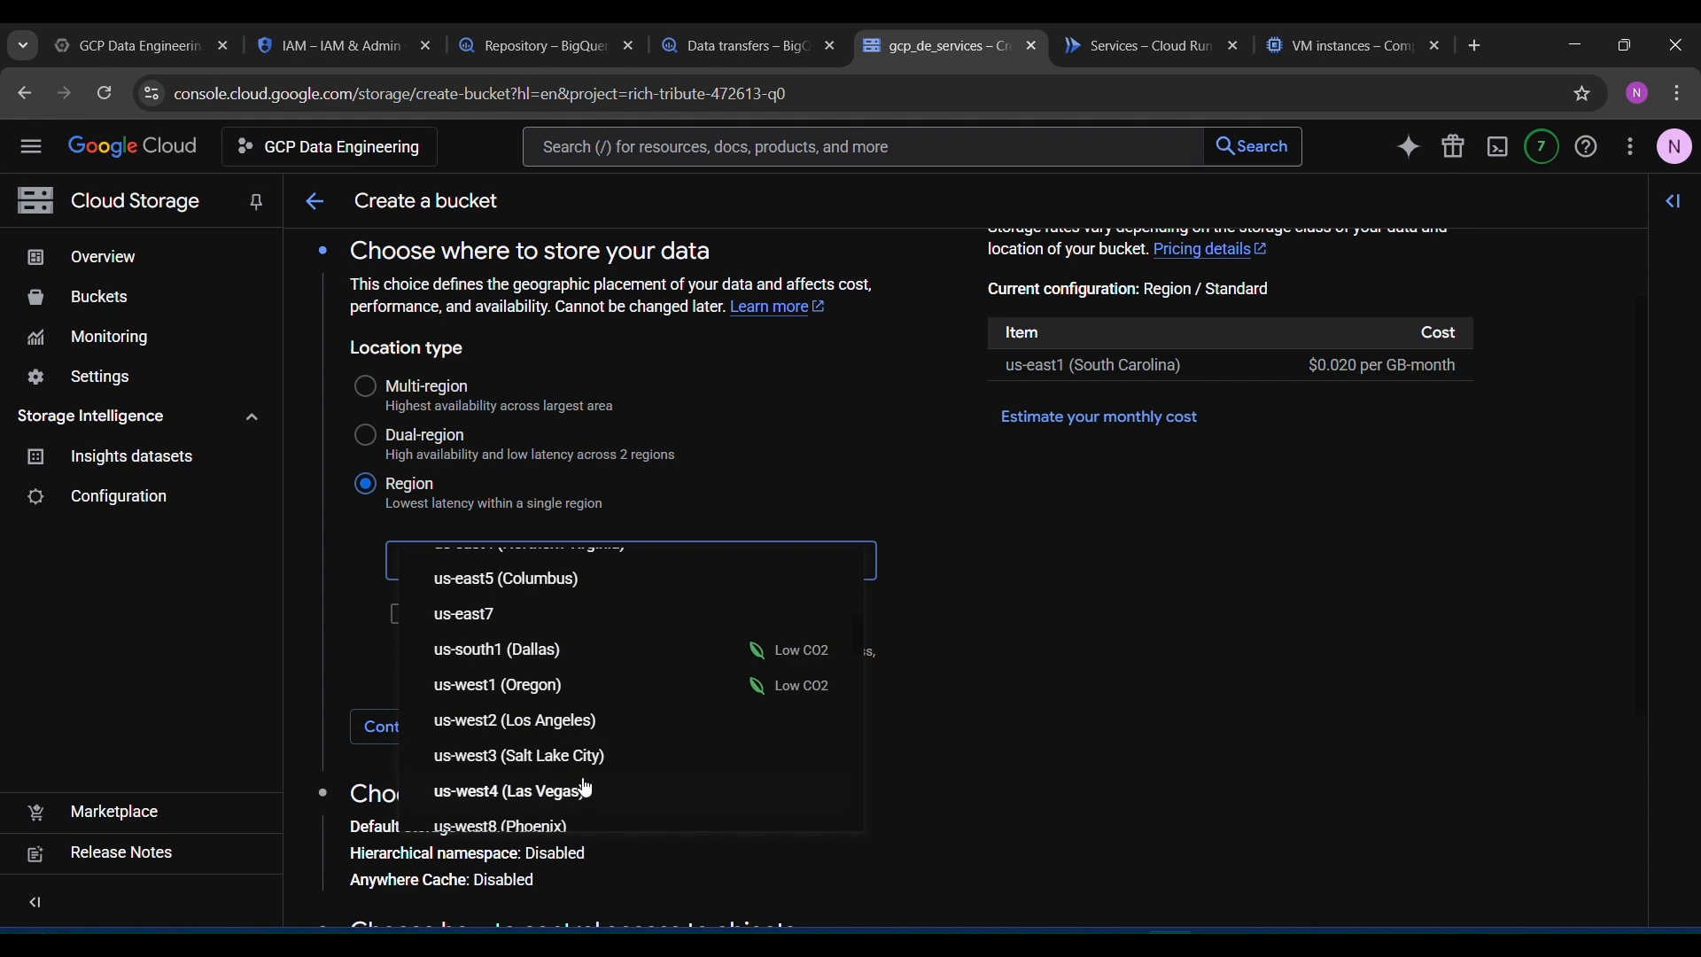
pyautogui.scroll(1, 586, 788)
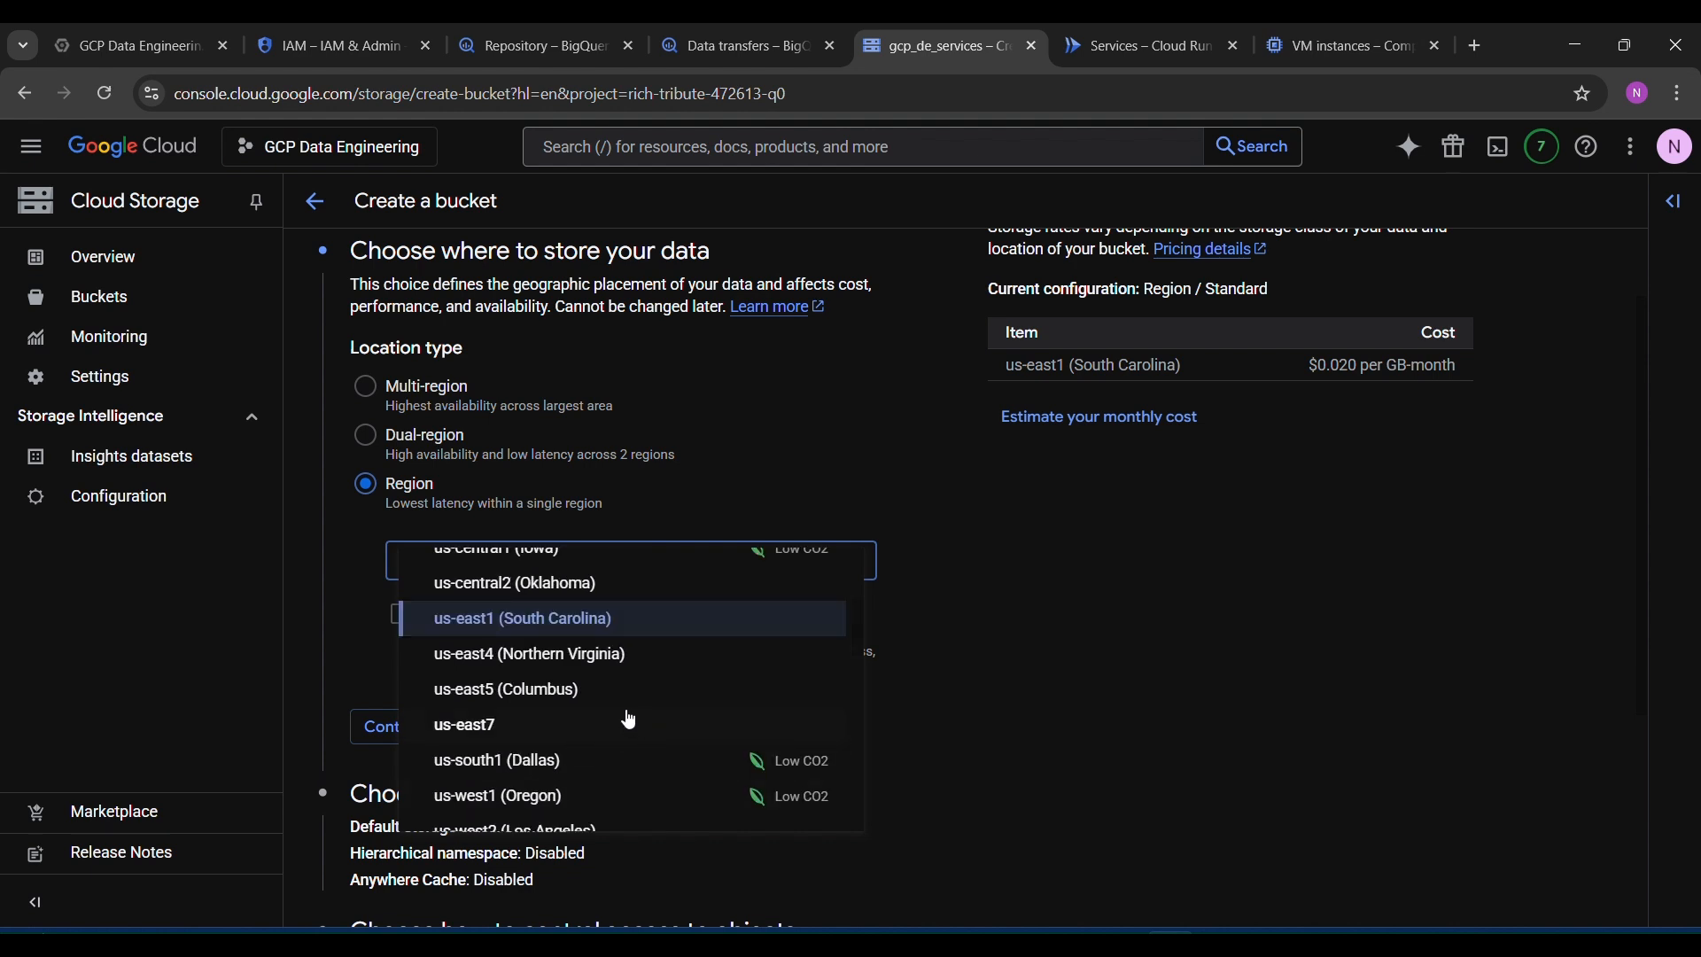
pyautogui.click(583, 631)
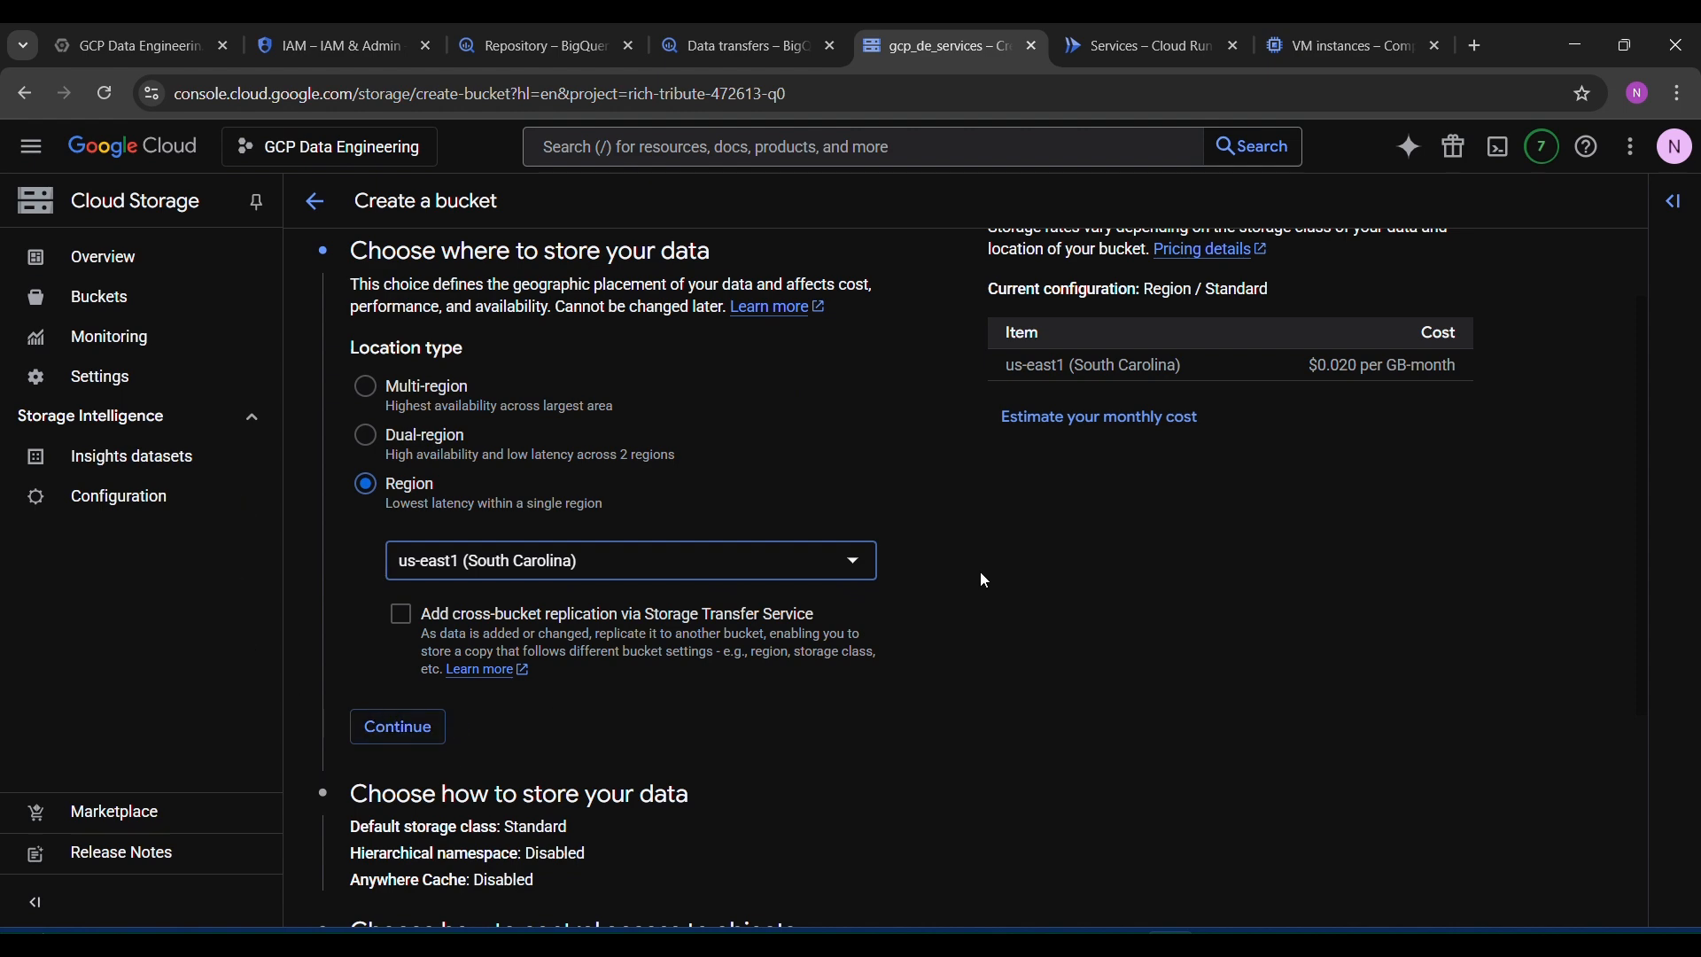
pyautogui.scroll(1, 611, 426)
pyautogui.scroll(-4, 583, 530)
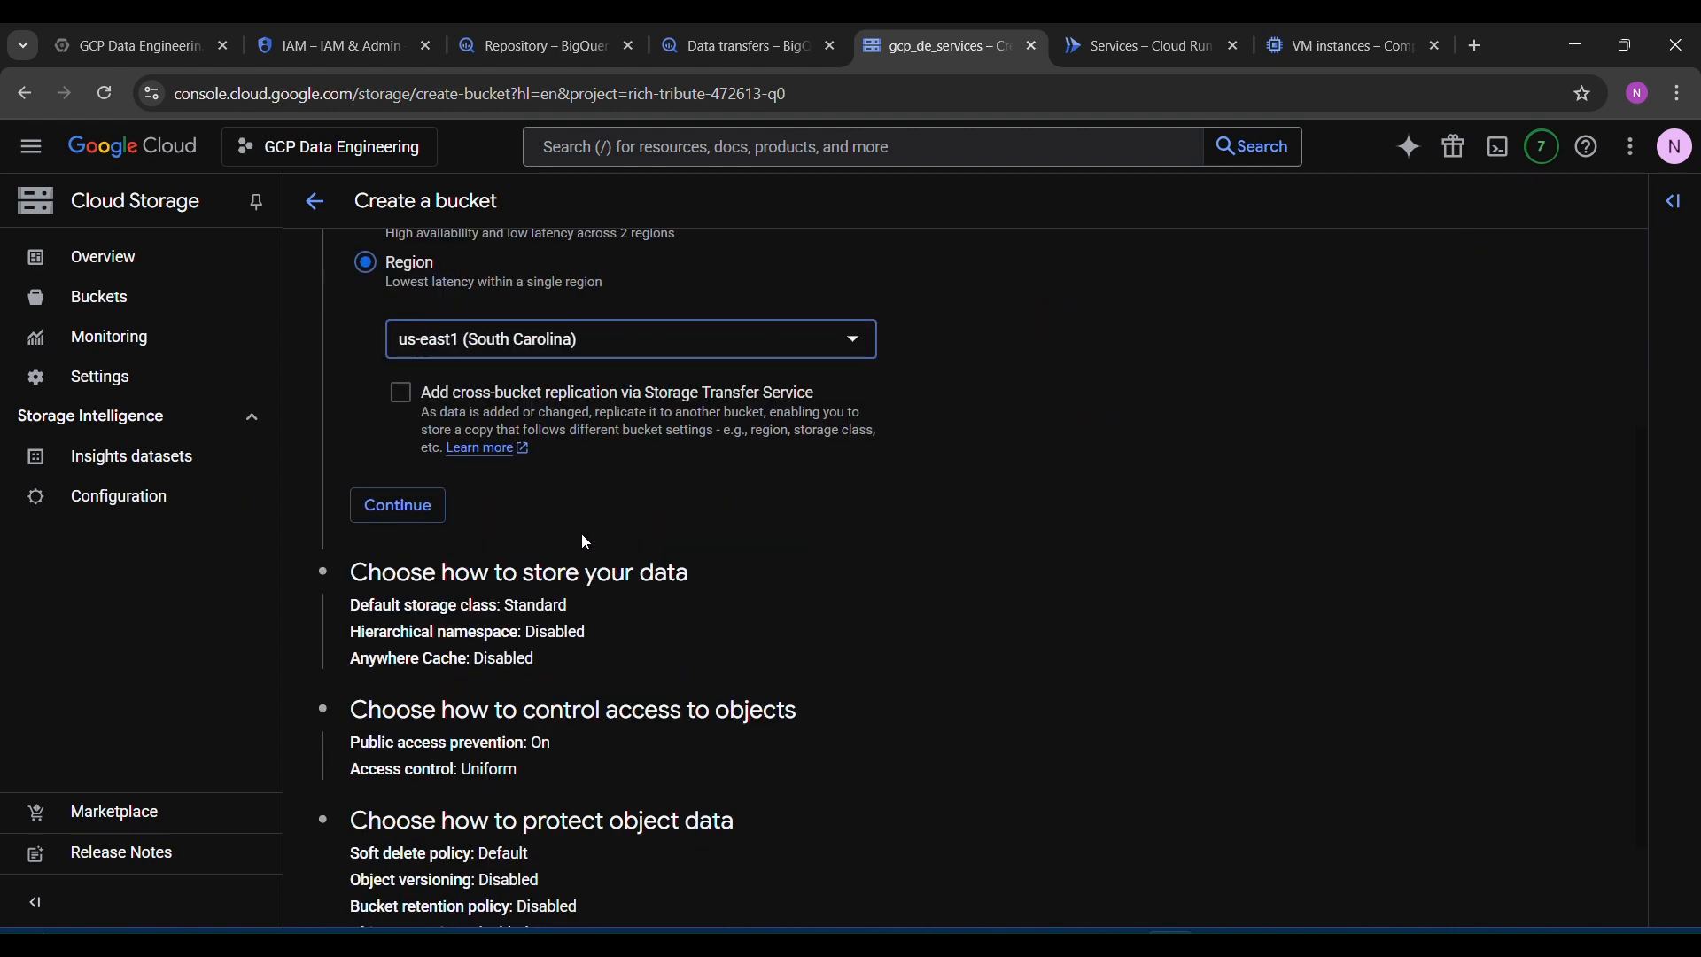
pyautogui.click(415, 506)
# Step: Accept the Standard storage class, then keep public access prevention enforced and access control set to Uniform
pyautogui.scroll(-5, 780, 729)
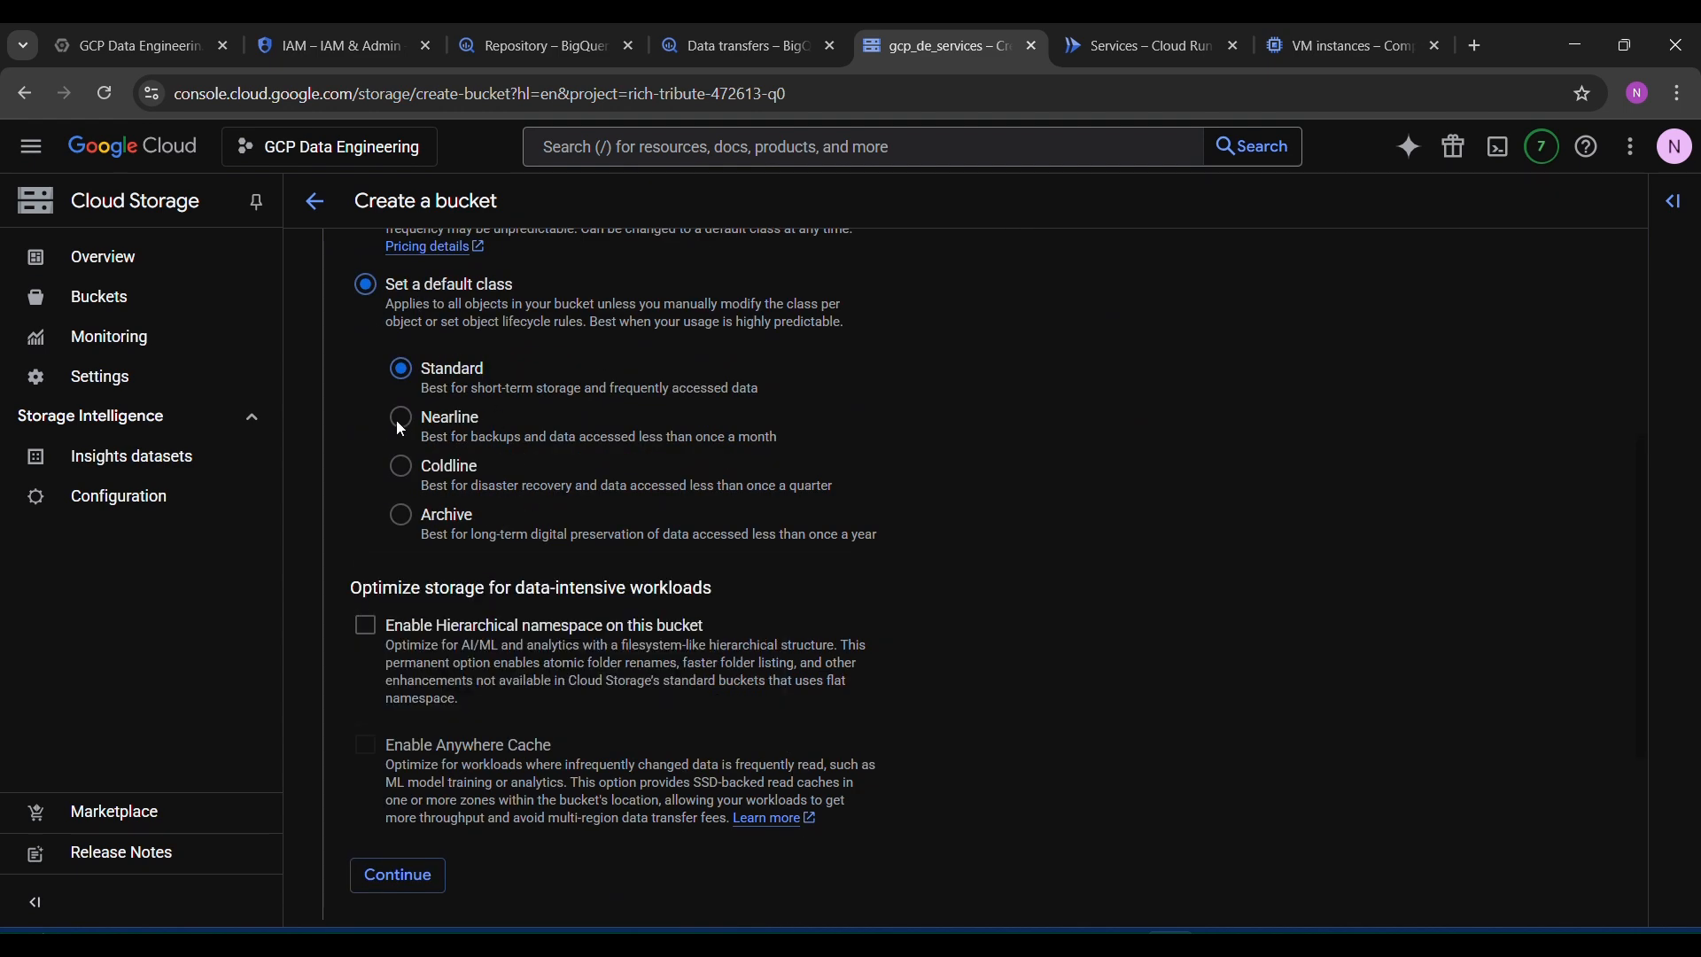
pyautogui.scroll(-4, 554, 533)
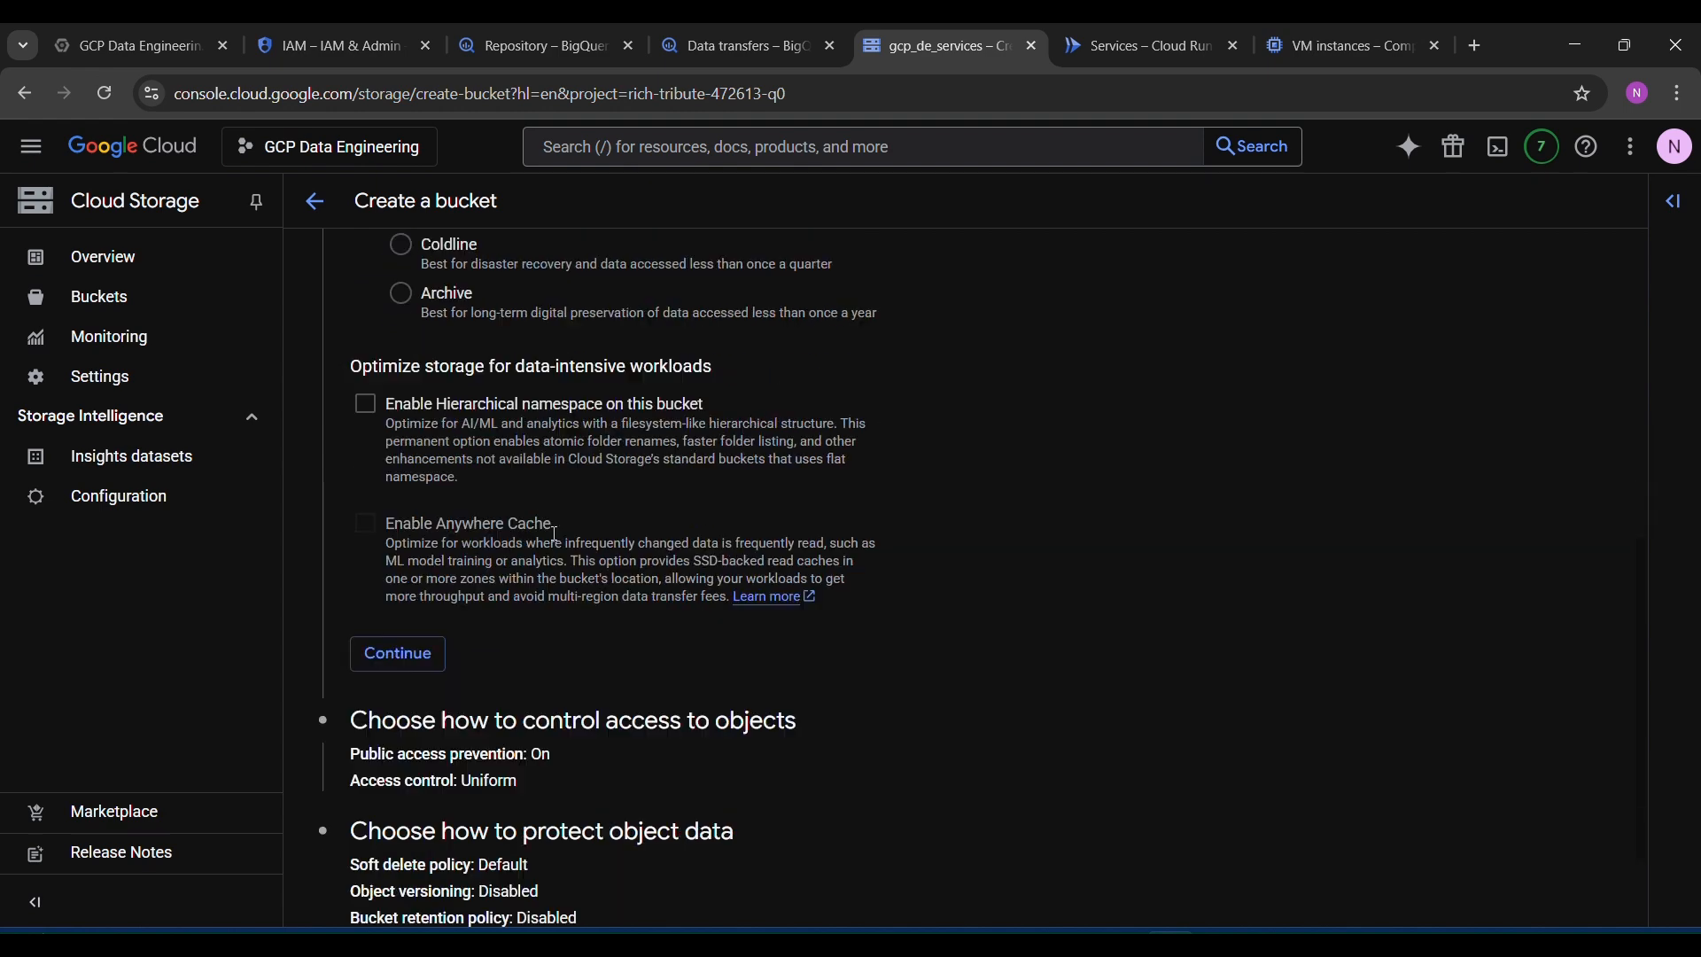
pyautogui.click(393, 510)
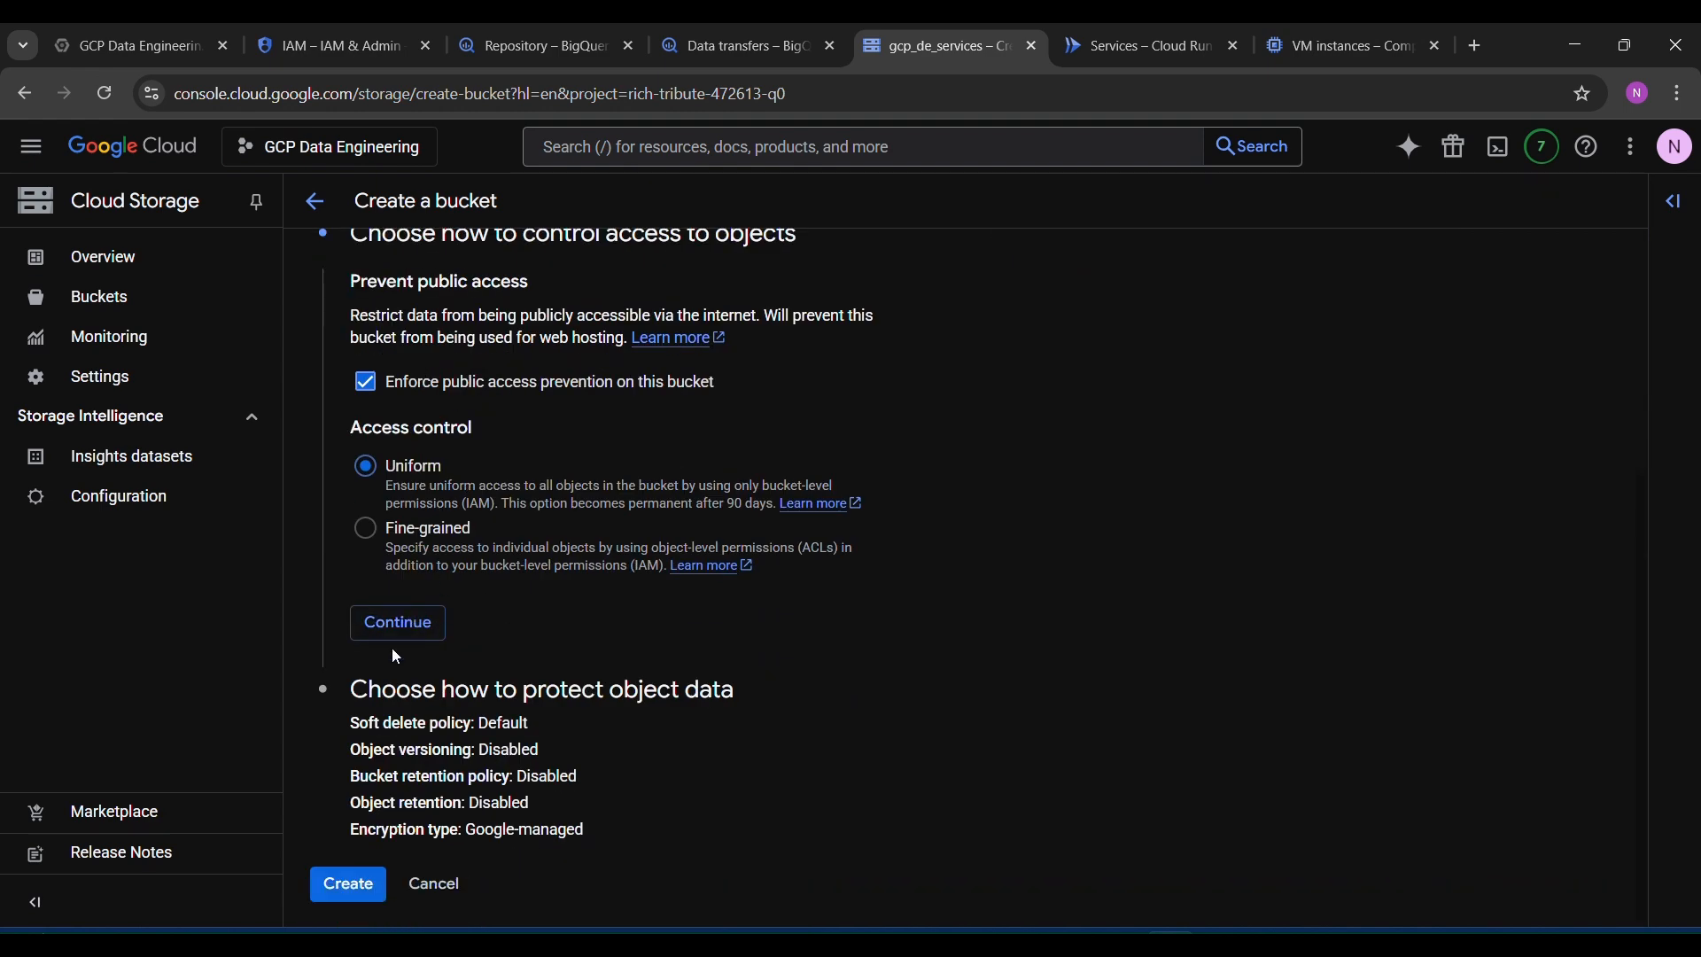
pyautogui.click(424, 640)
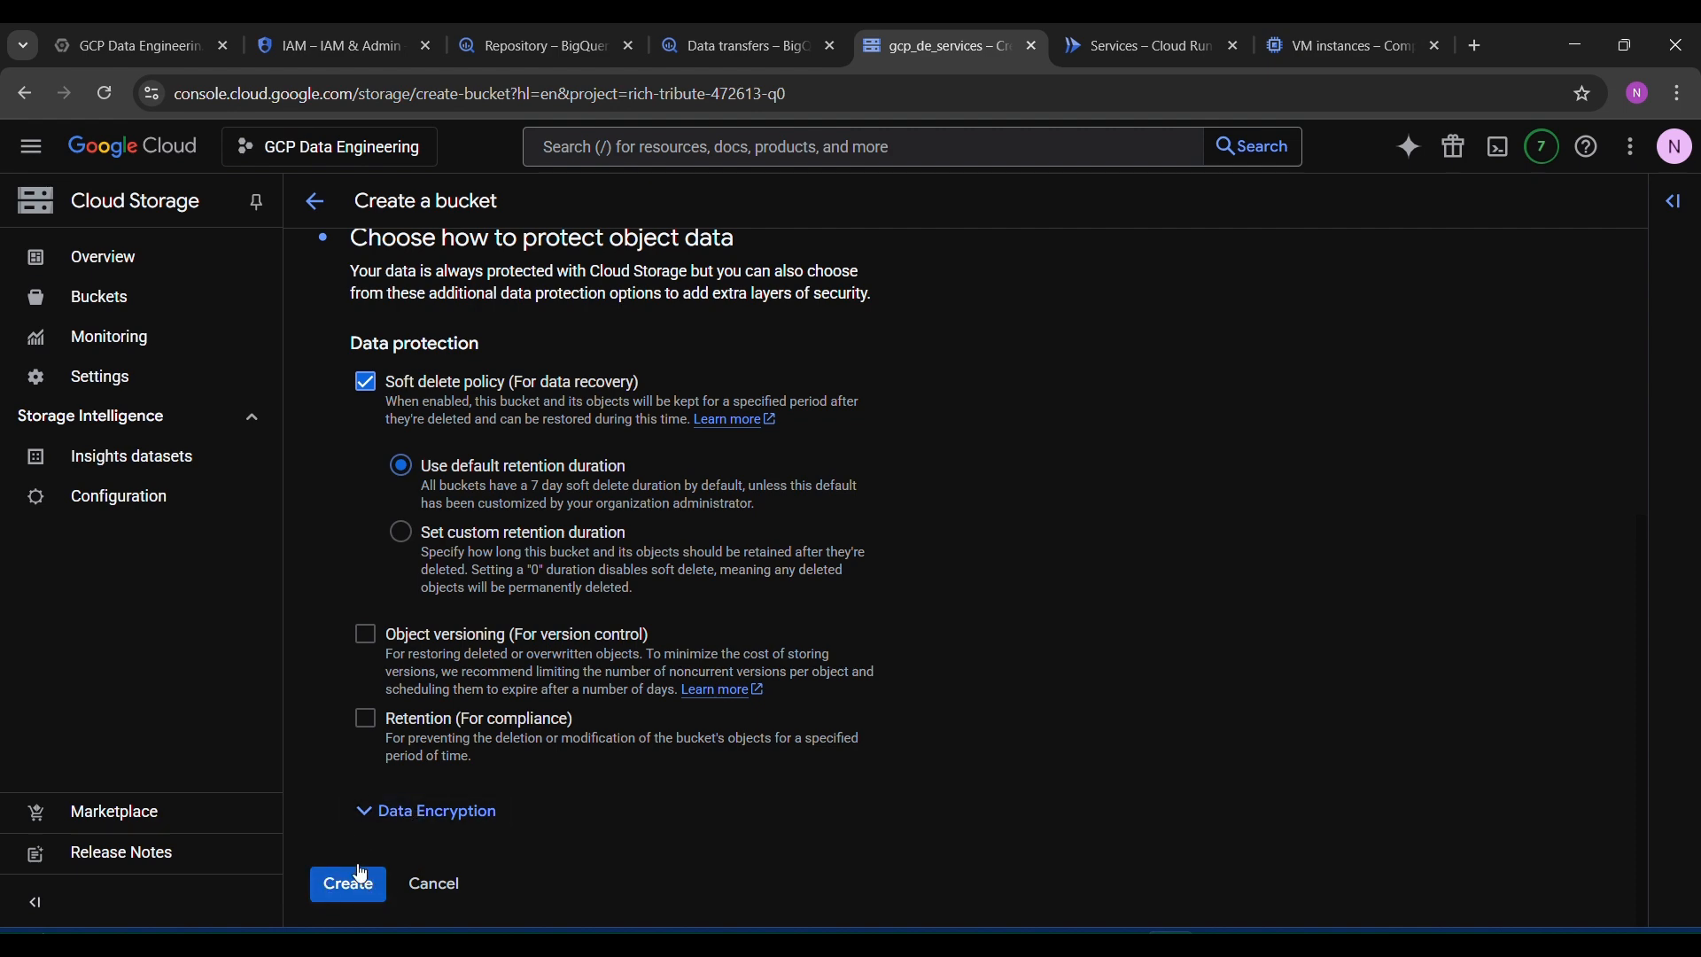
# Step: Review the summary of all bucket settings and the data protection options before creation
pyautogui.scroll(5, 524, 484)
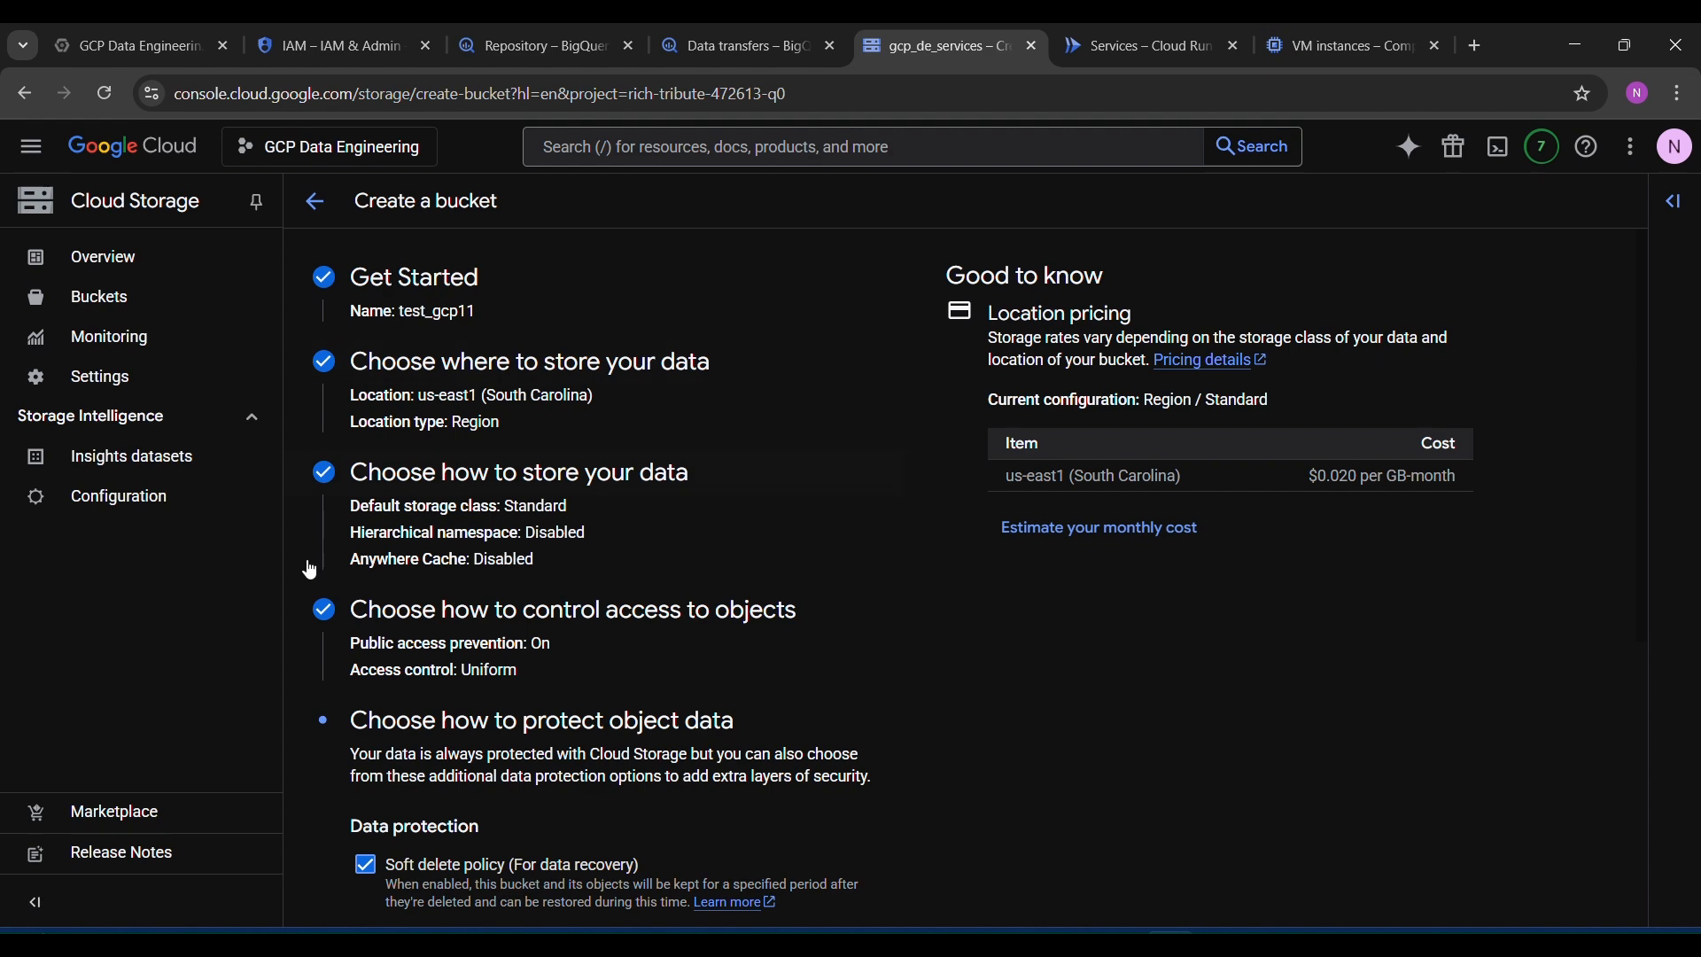
pyautogui.scroll(-5, 488, 777)
pyautogui.scroll(5, 489, 777)
# Step: Leave the bucket form without creating it, then open the existing gcp_de_services bucket and highlight its name
pyautogui.click(126, 296)
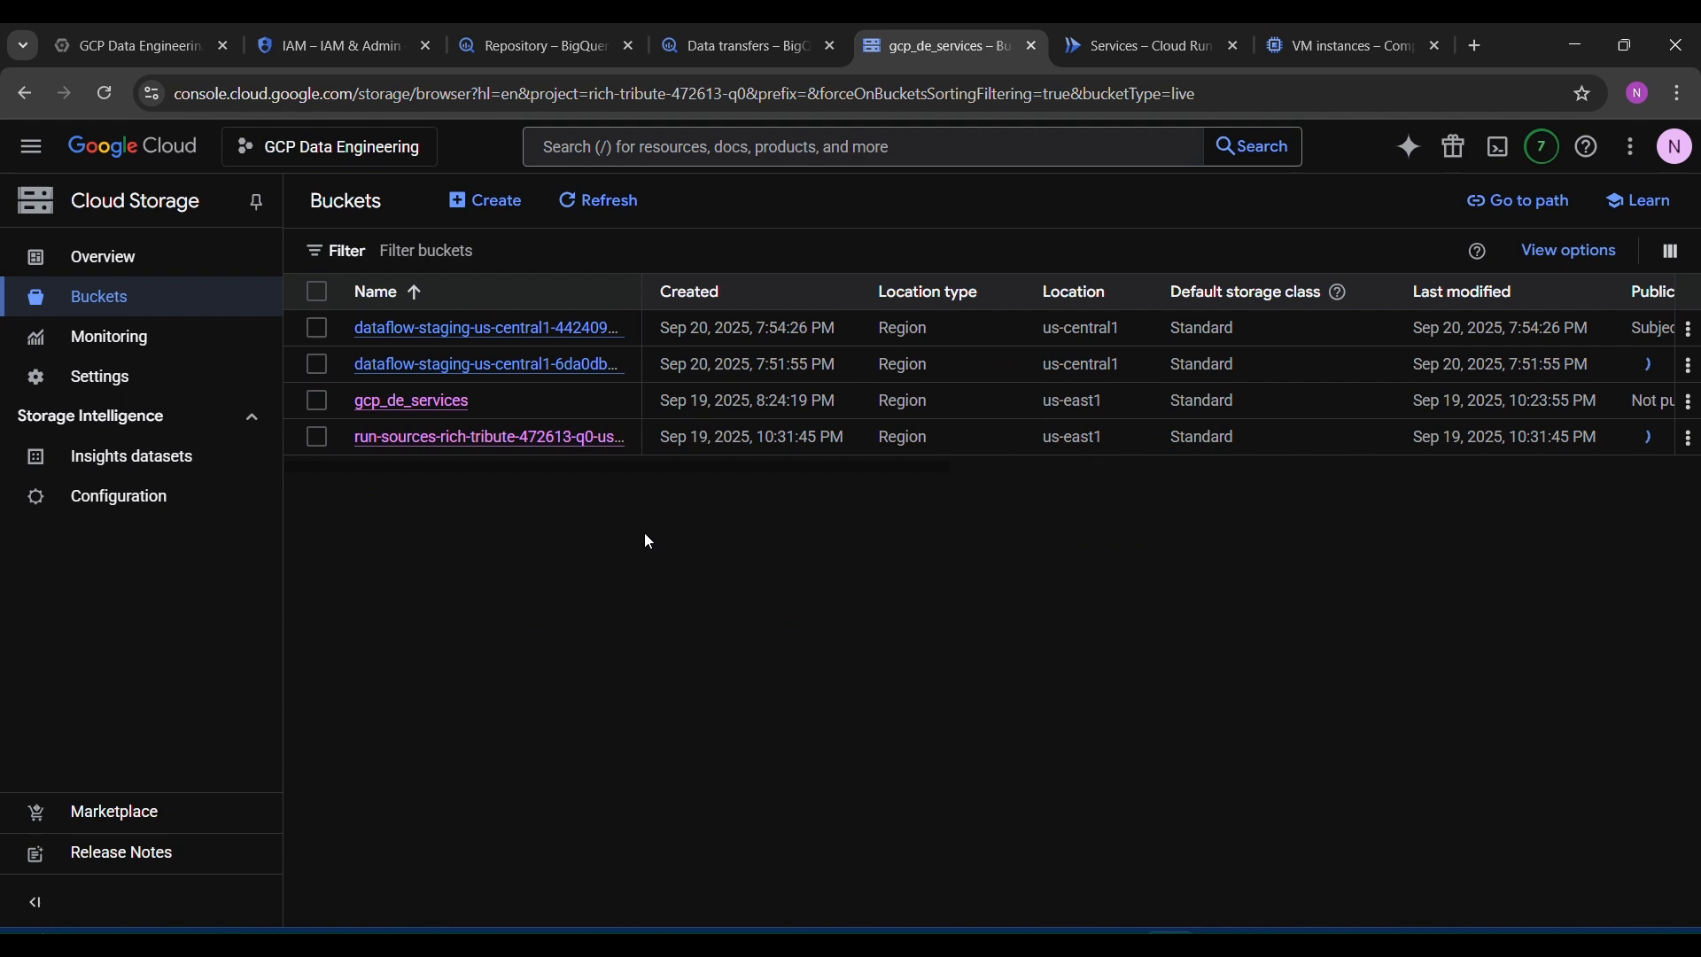
pyautogui.click(406, 413)
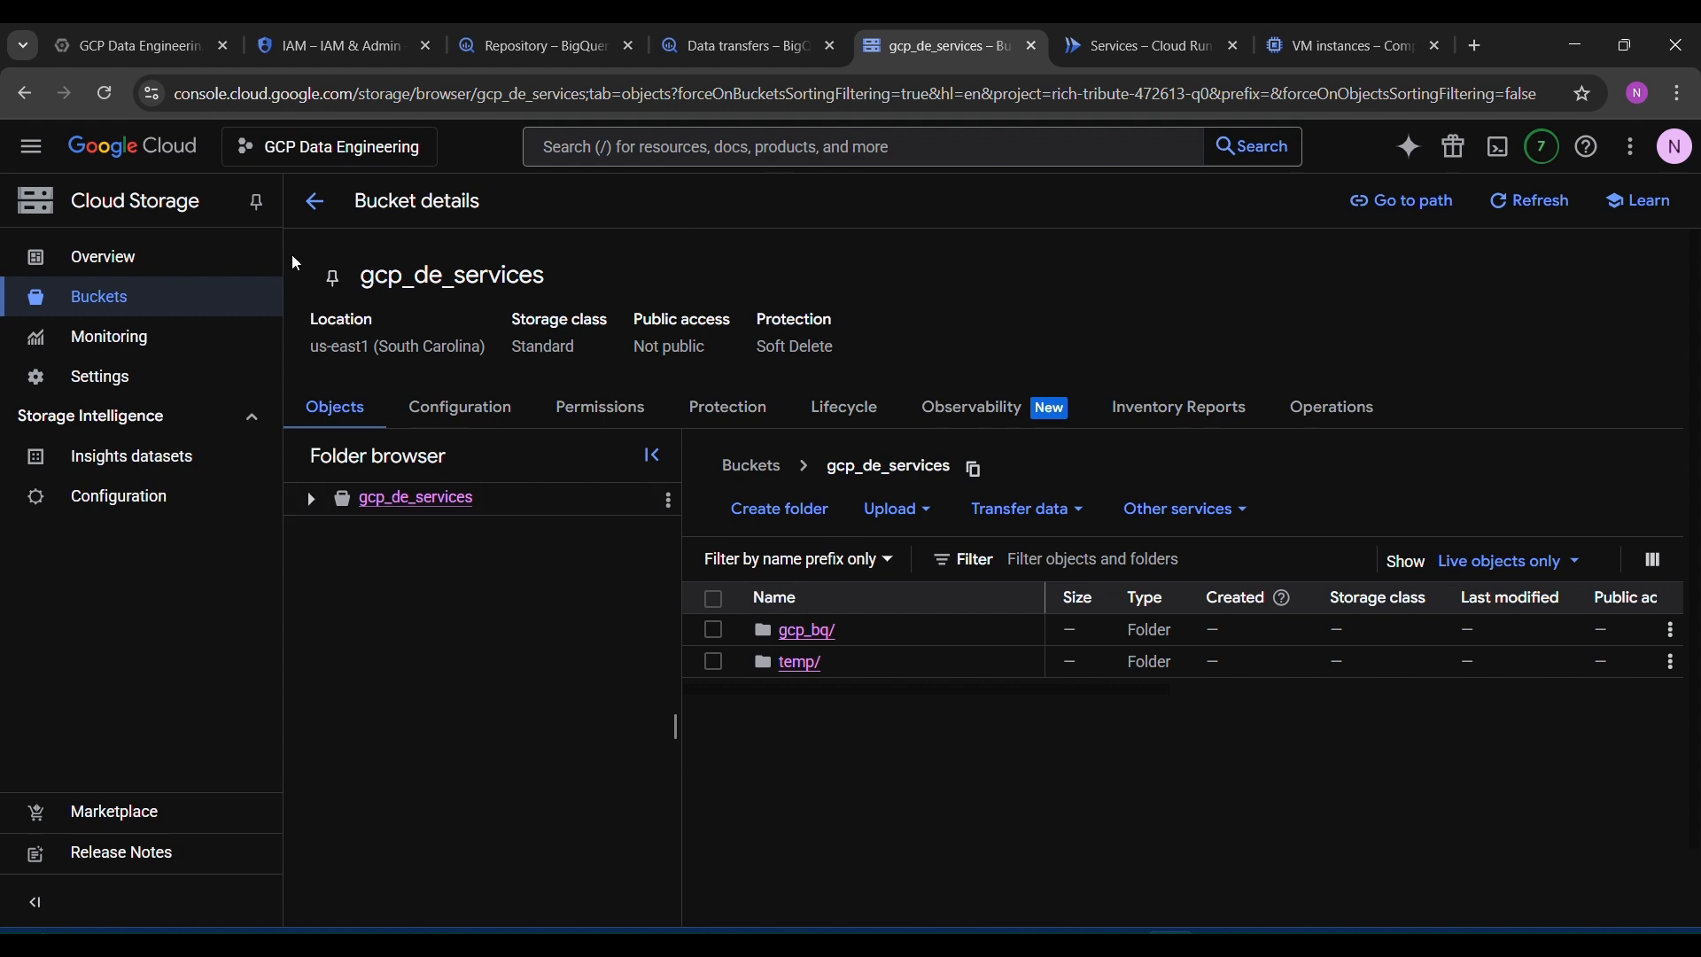
pyautogui.moveTo(361, 280); pyautogui.dragTo(560, 286)
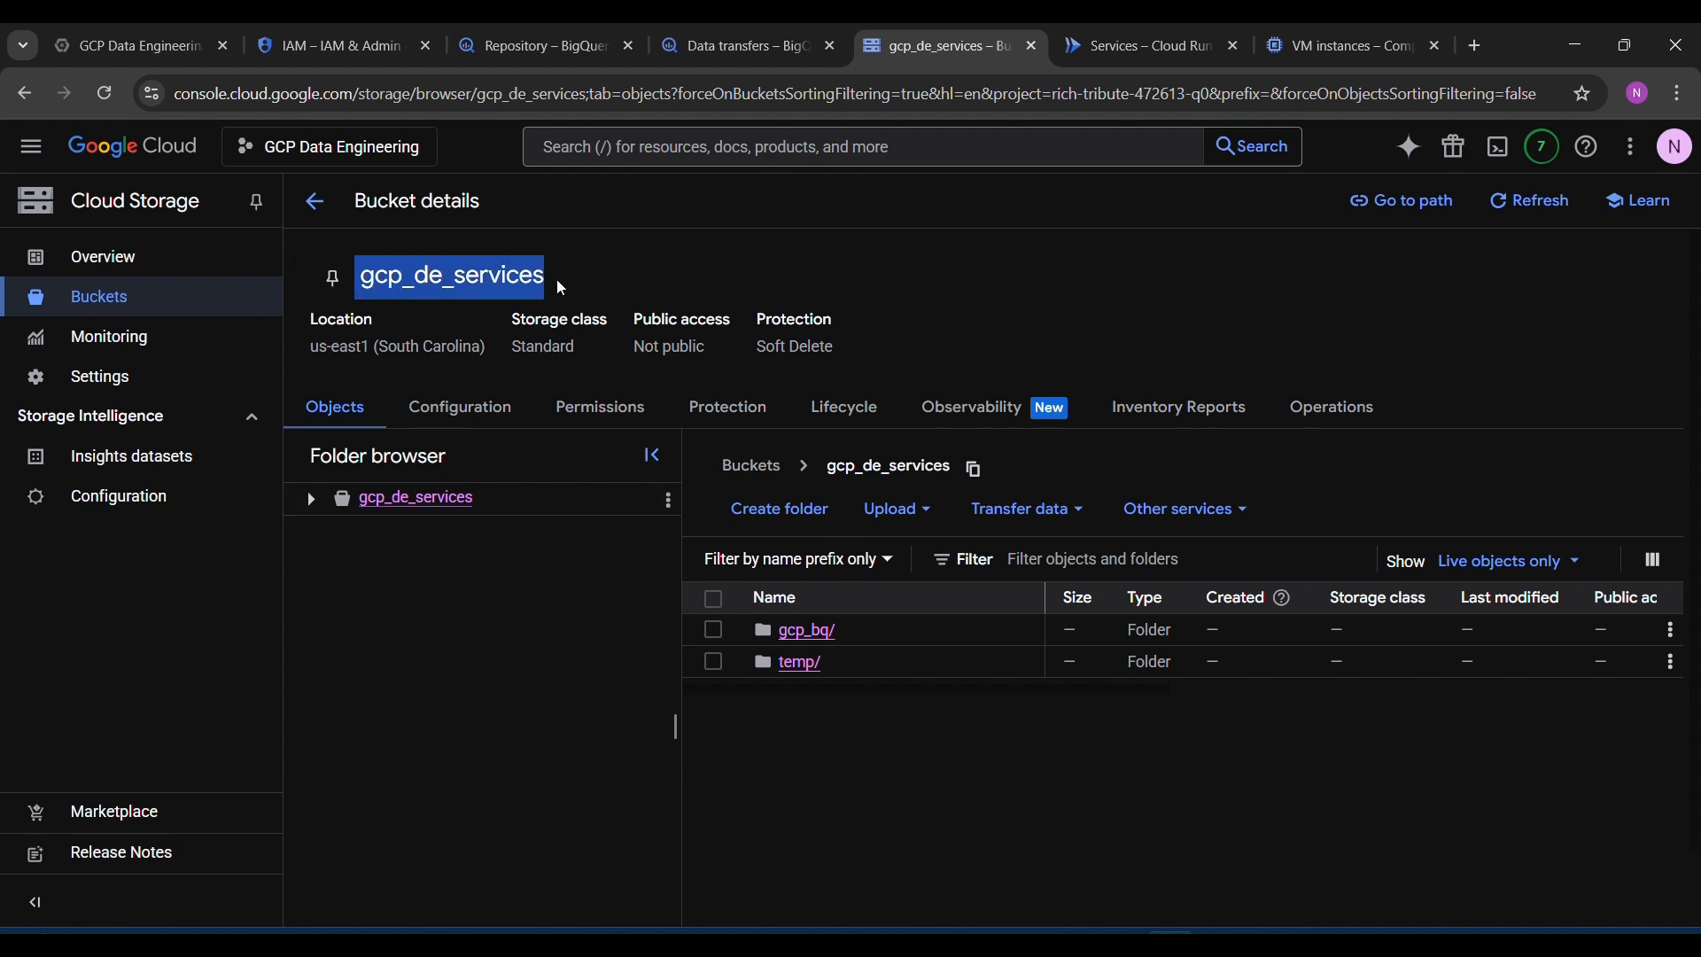
pyautogui.click(576, 280)
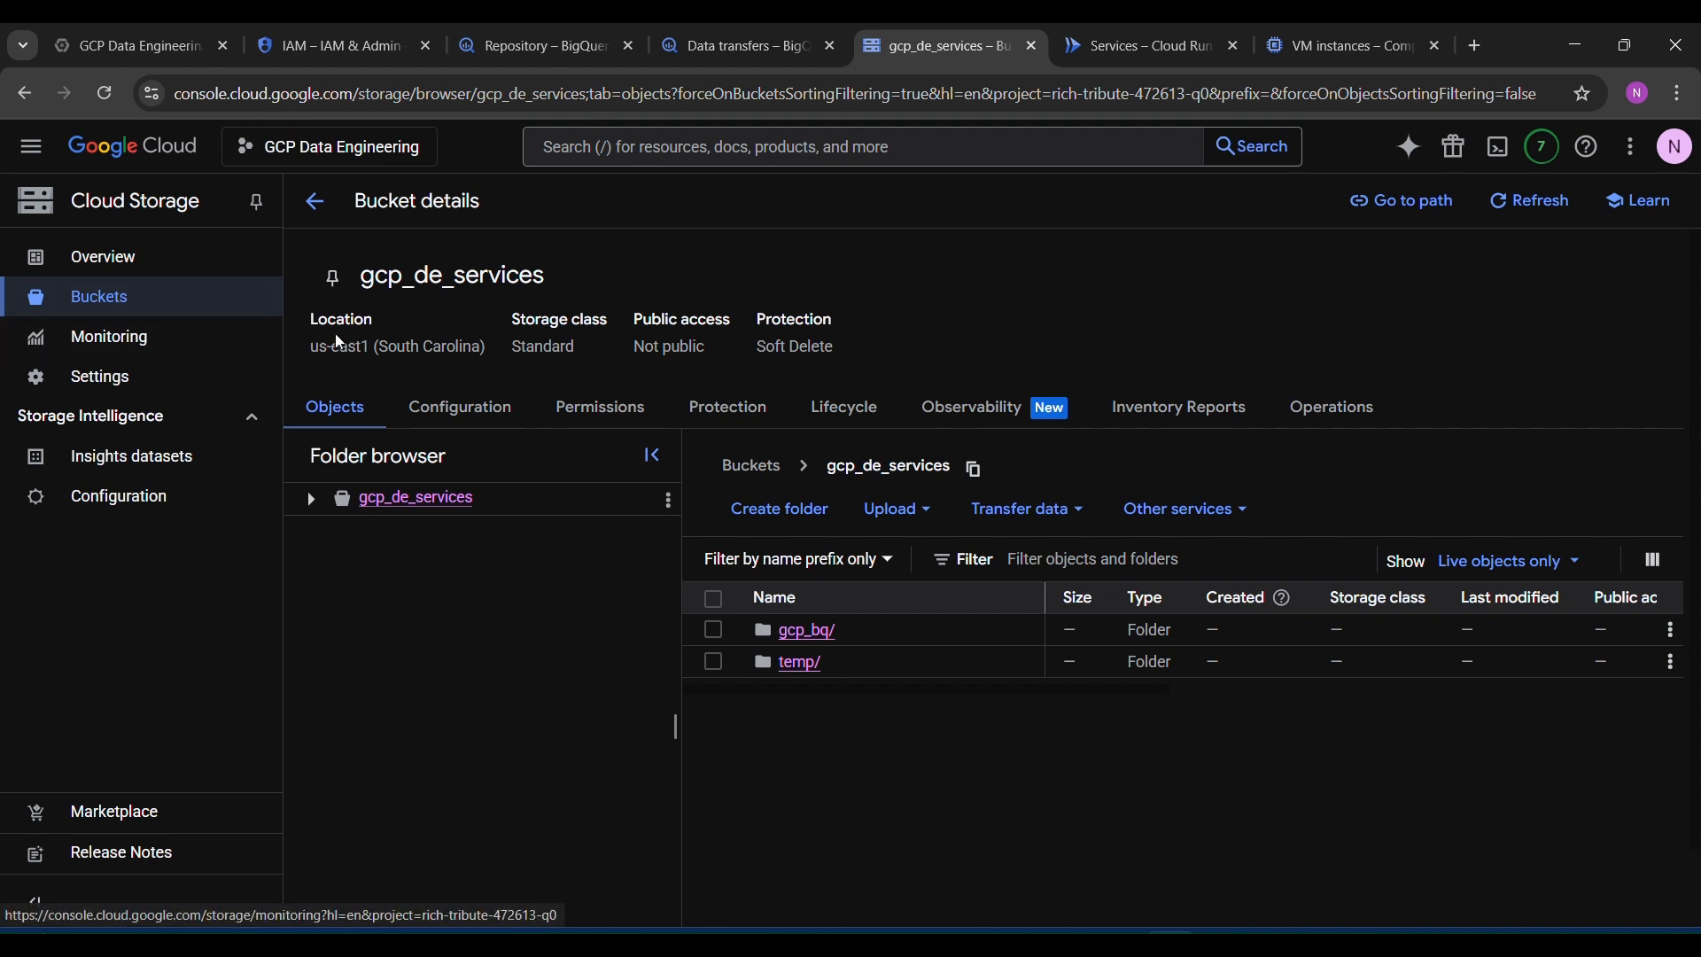
pyautogui.moveTo(560, 285); pyautogui.dragTo(334, 323)
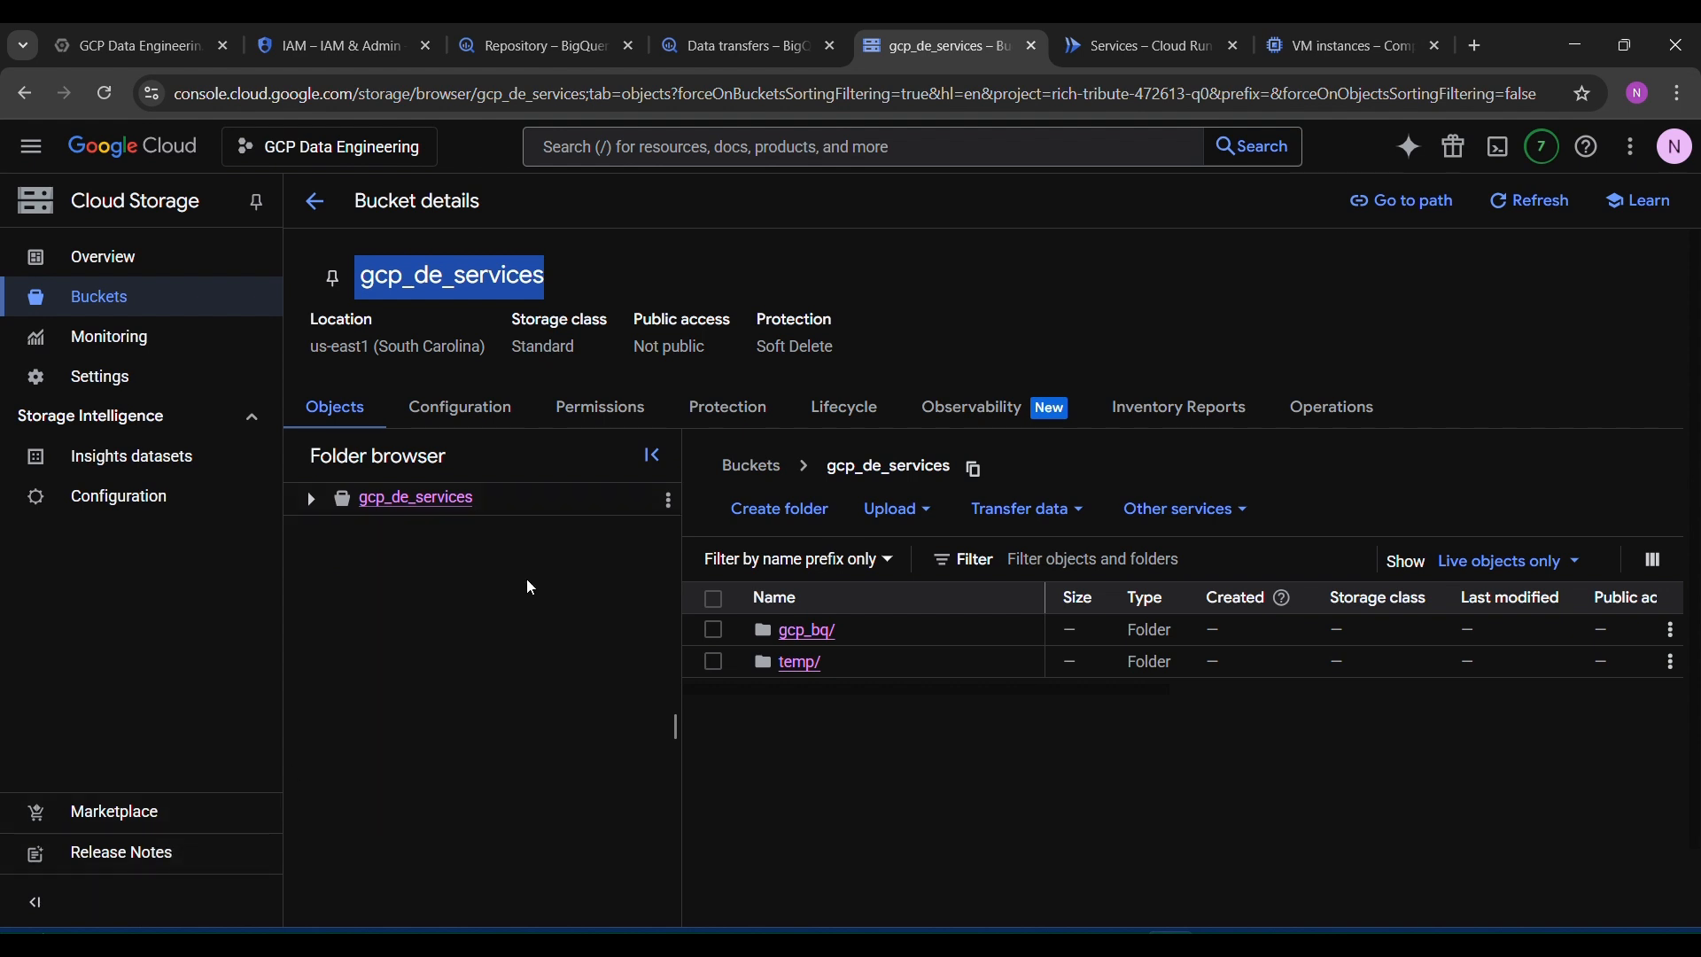
# Step: Expand the gcp_de_services bucket's folder tree, then consult the pipeline outline in Notepad and return to the bucket page
pyautogui.click(312, 502)
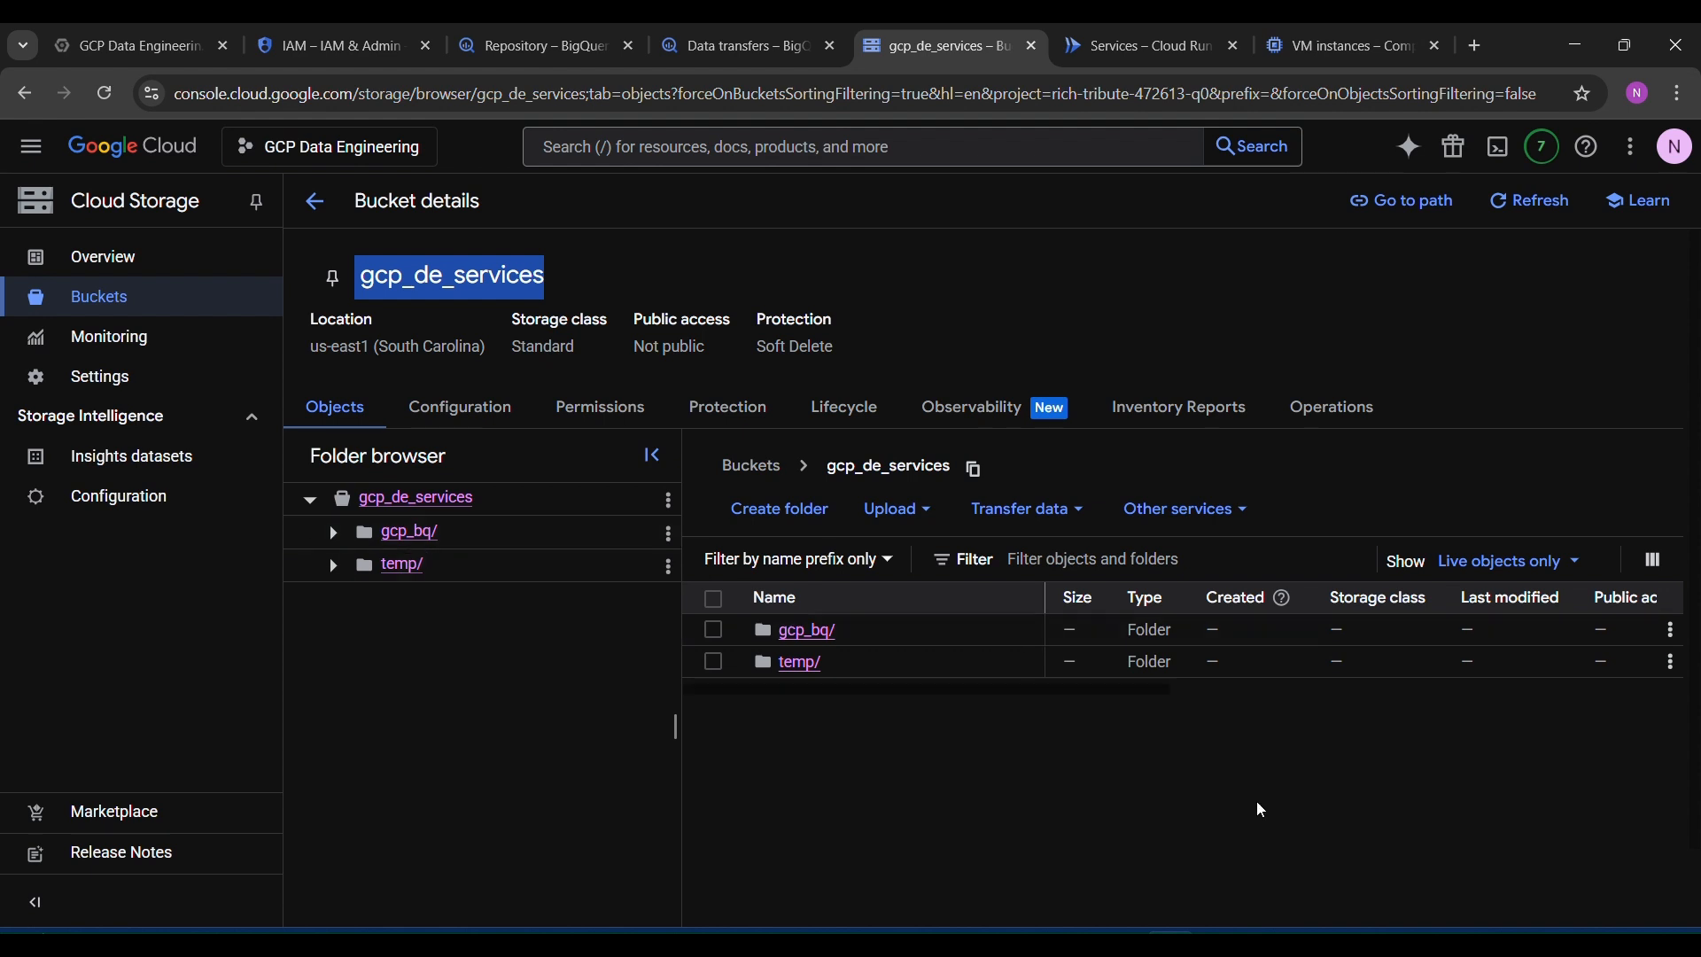
pyautogui.hotkey('alt', 'Tab')
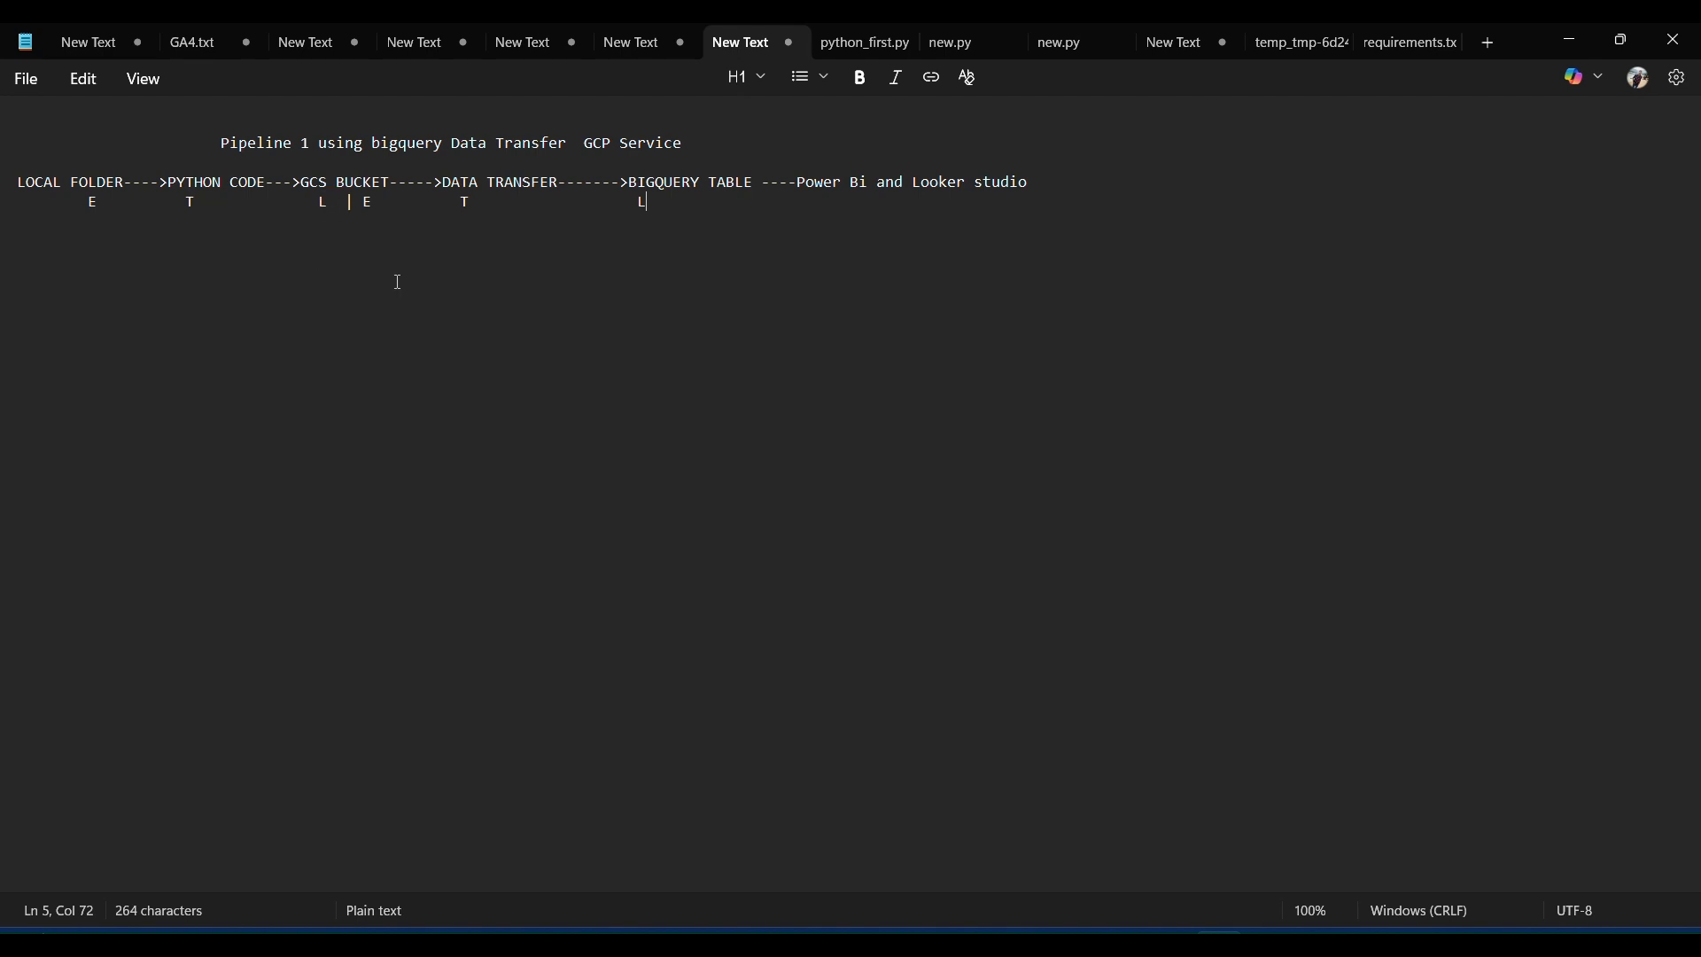
pyautogui.click(1569, 40)
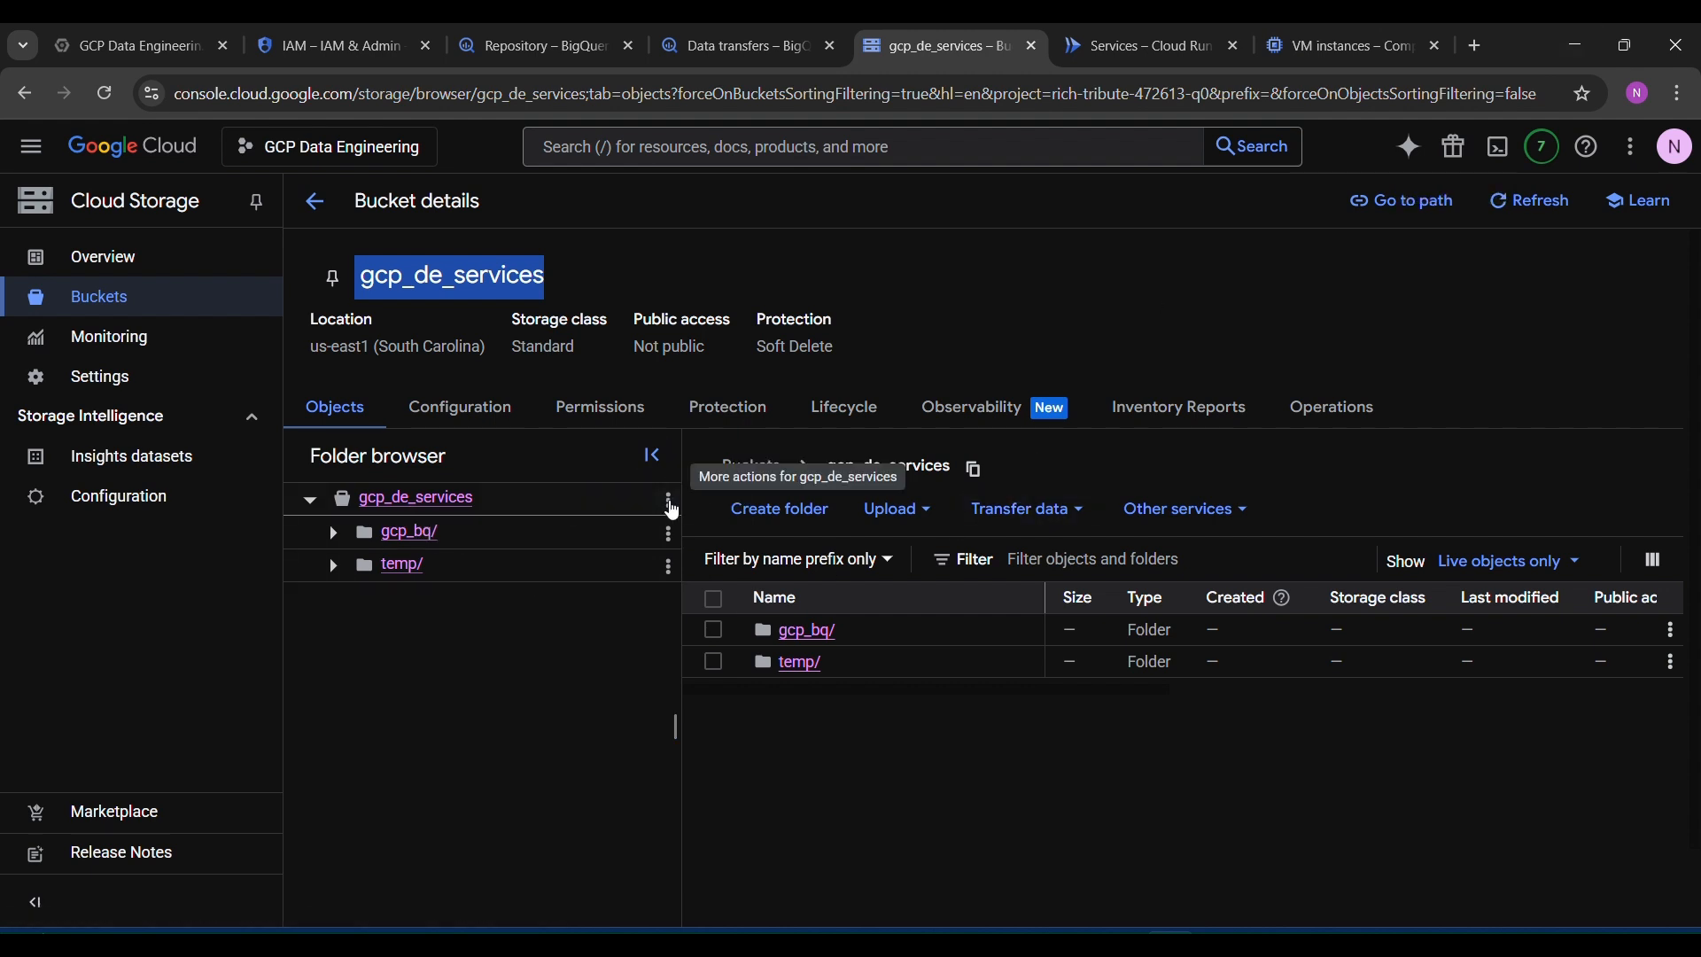
pyautogui.click(669, 501)
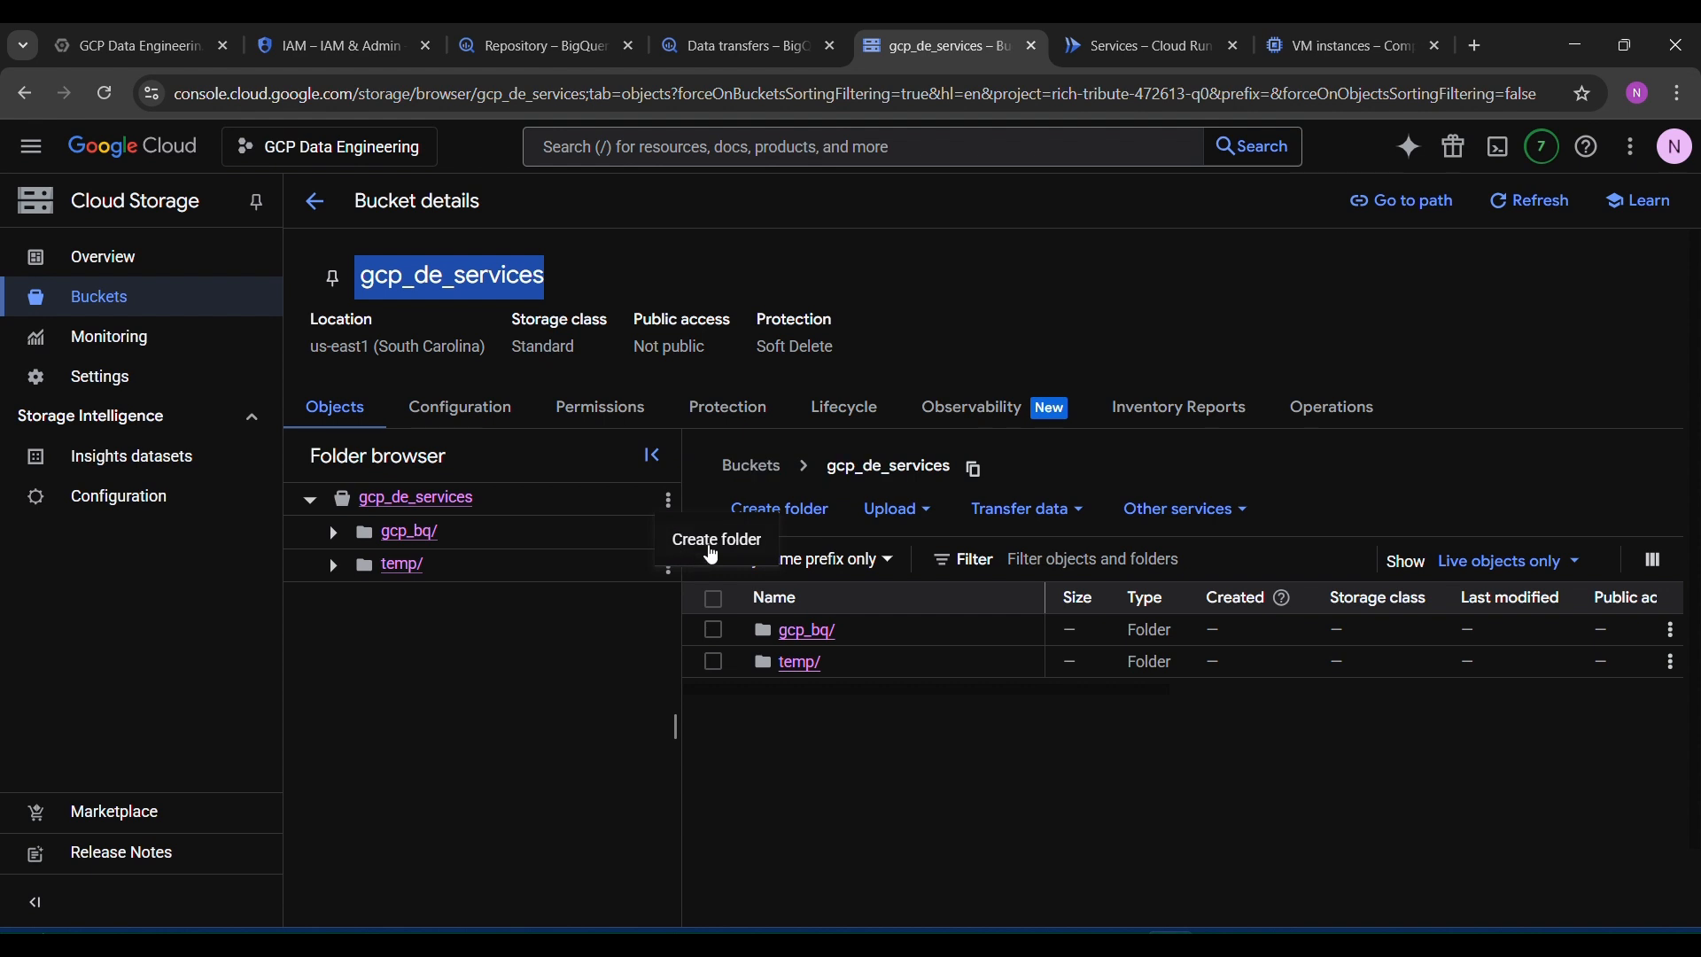
pyautogui.click(713, 549)
pyautogui.click(708, 545)
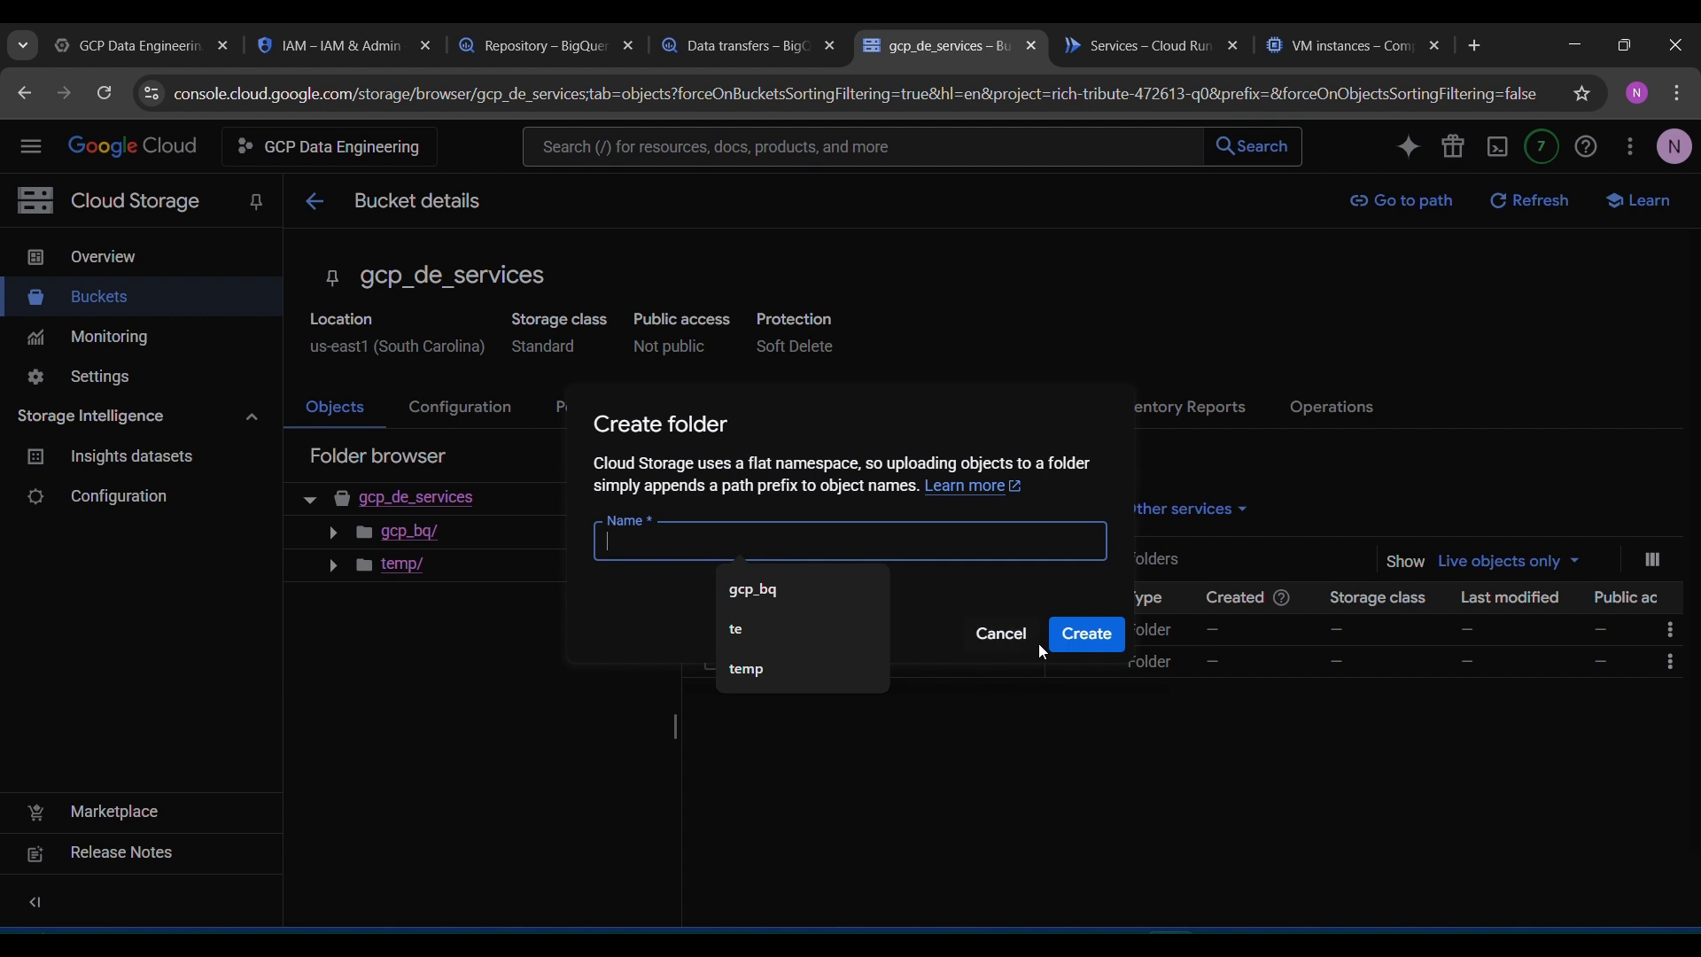
pyautogui.click(1002, 634)
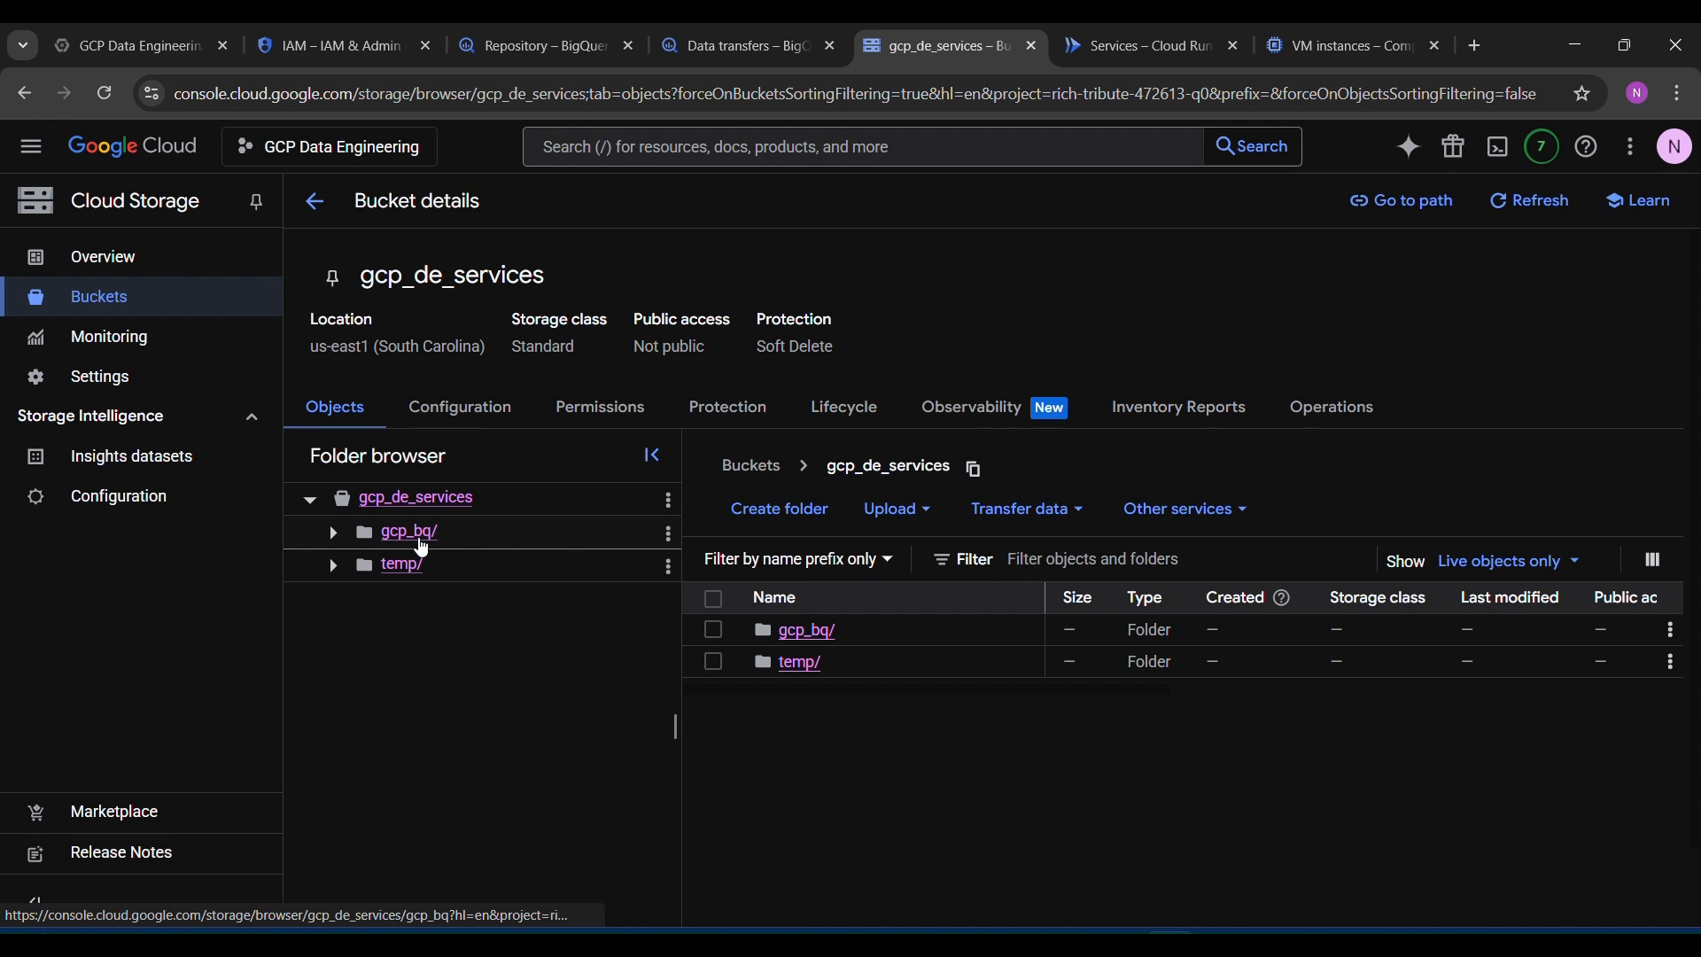
# Step: Delete indian_sample_data.csv and indian_sample_data1.csv from the gcp_bq folder of the gcp_de_services bucket
pyautogui.click(422, 544)
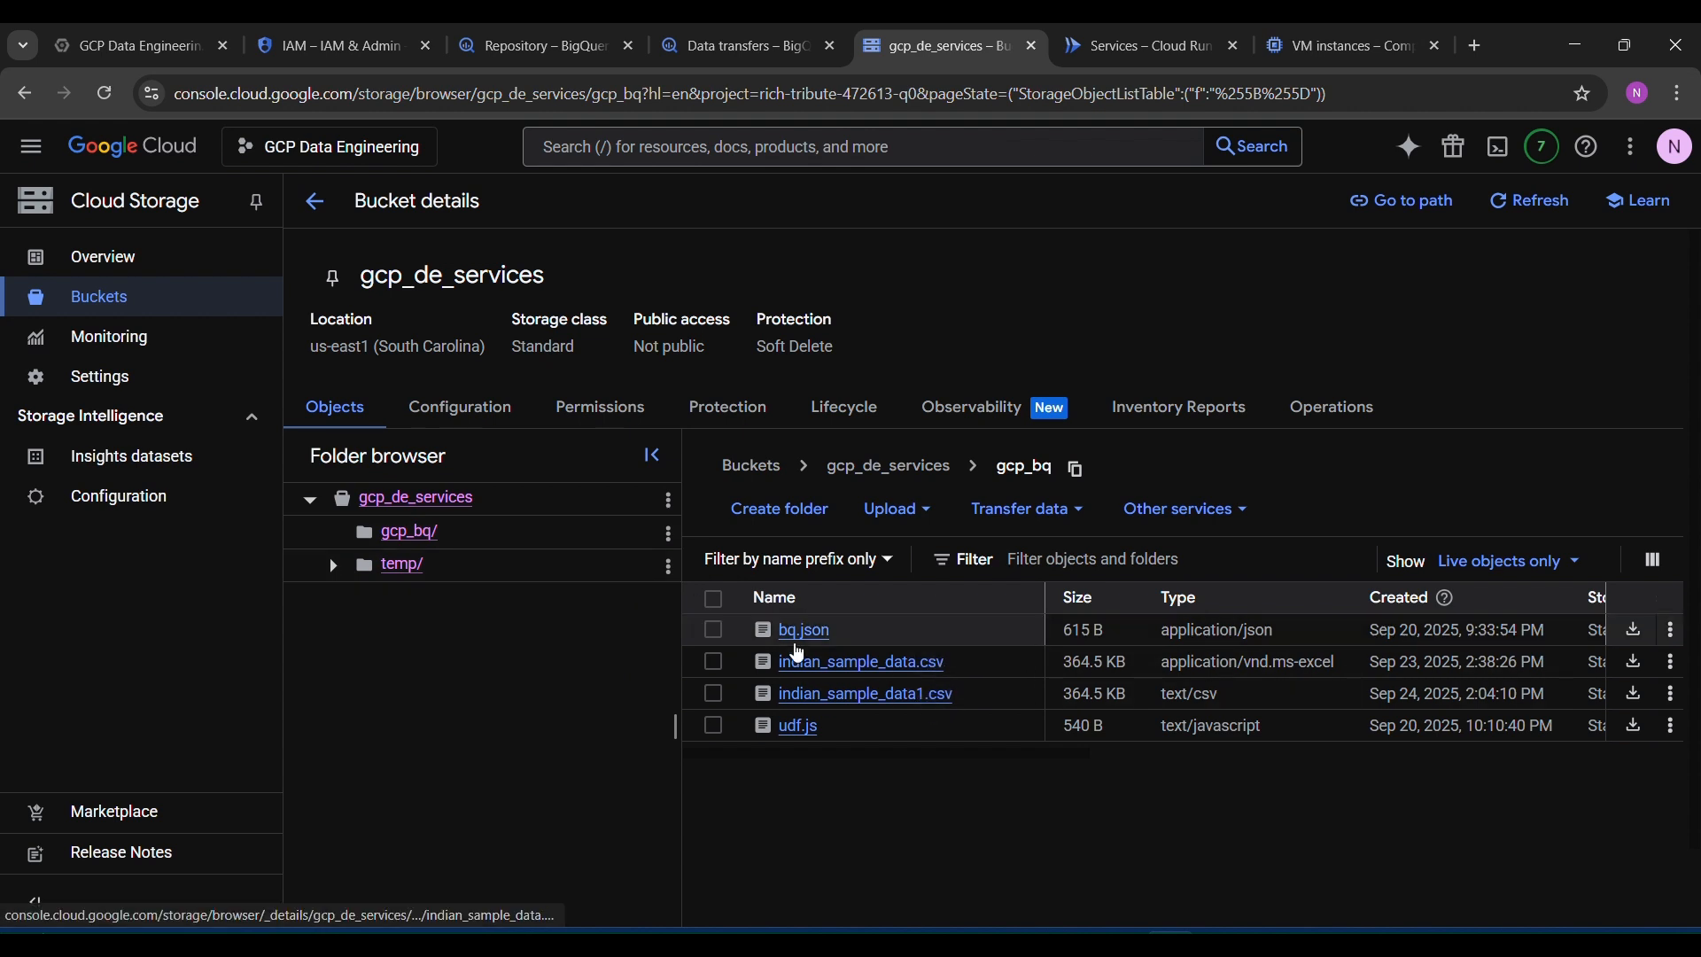
pyautogui.click(716, 670)
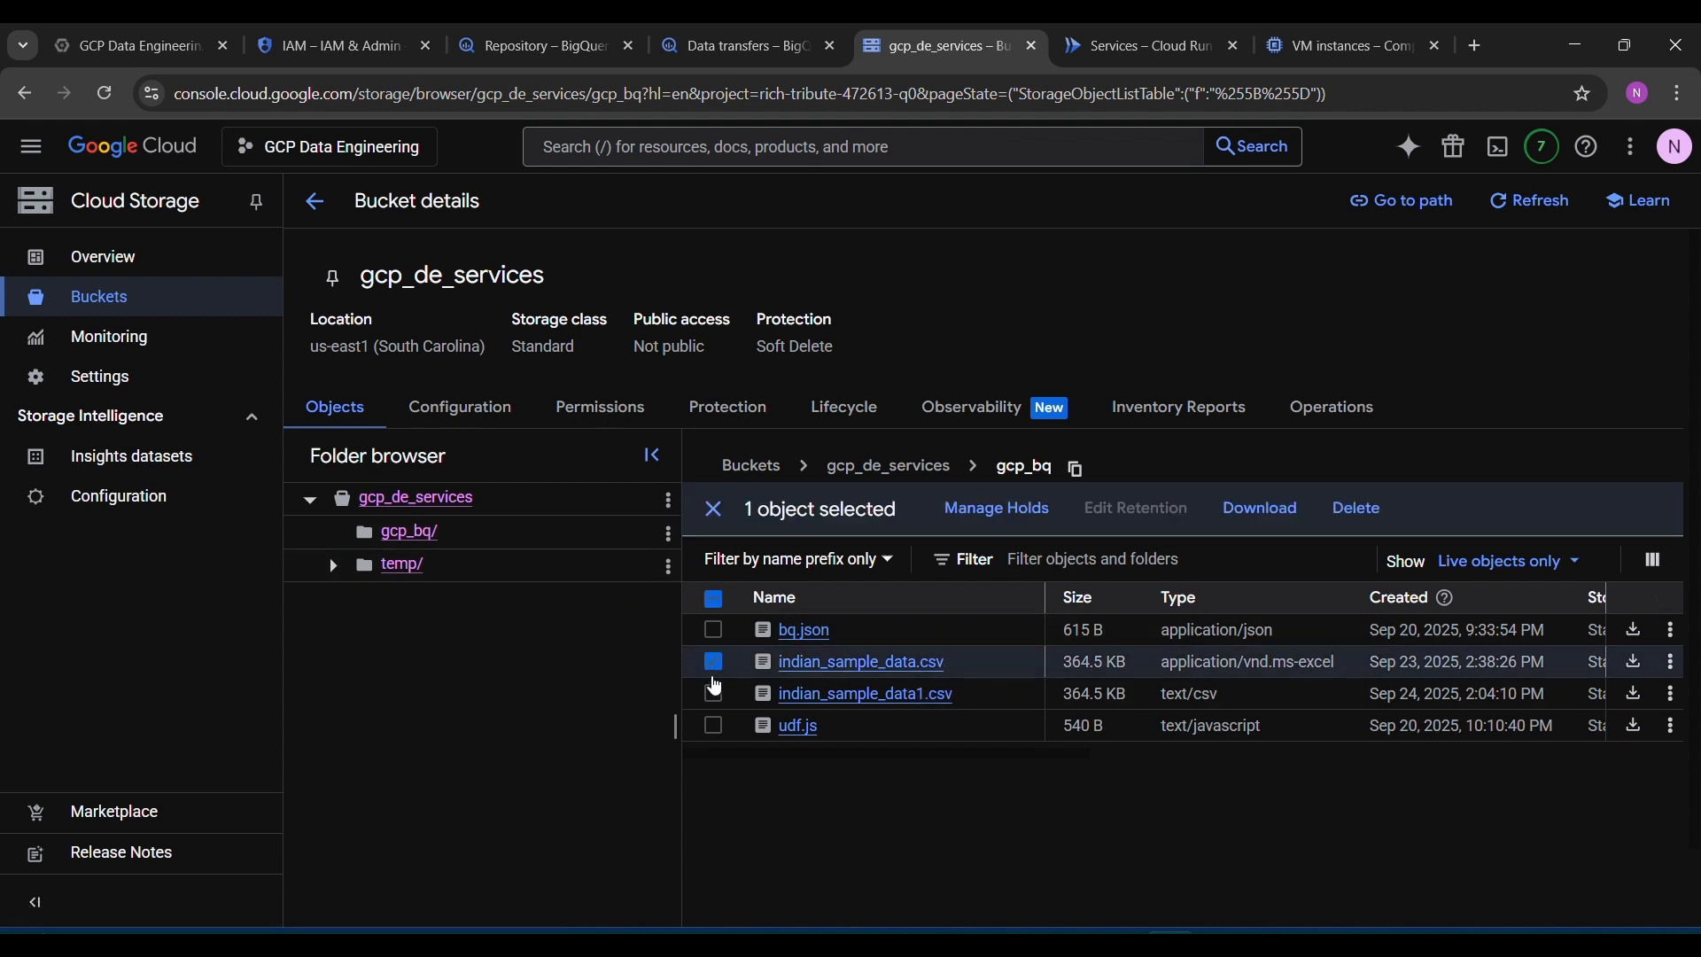
pyautogui.click(714, 694)
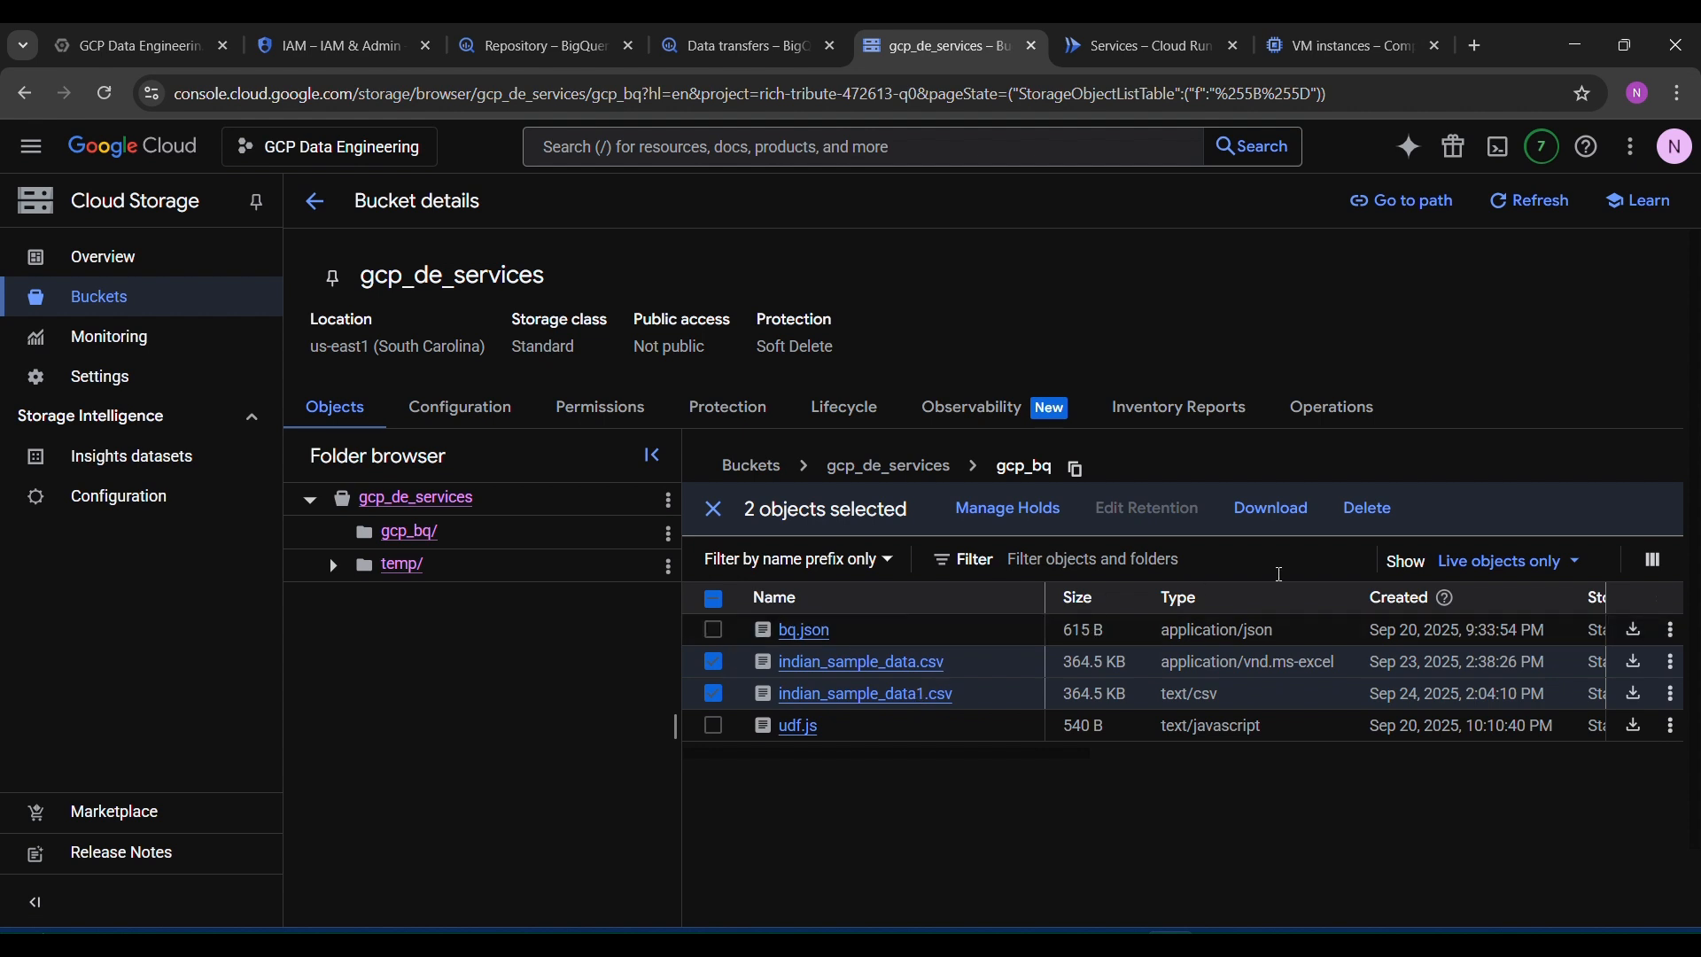
pyautogui.click(1373, 514)
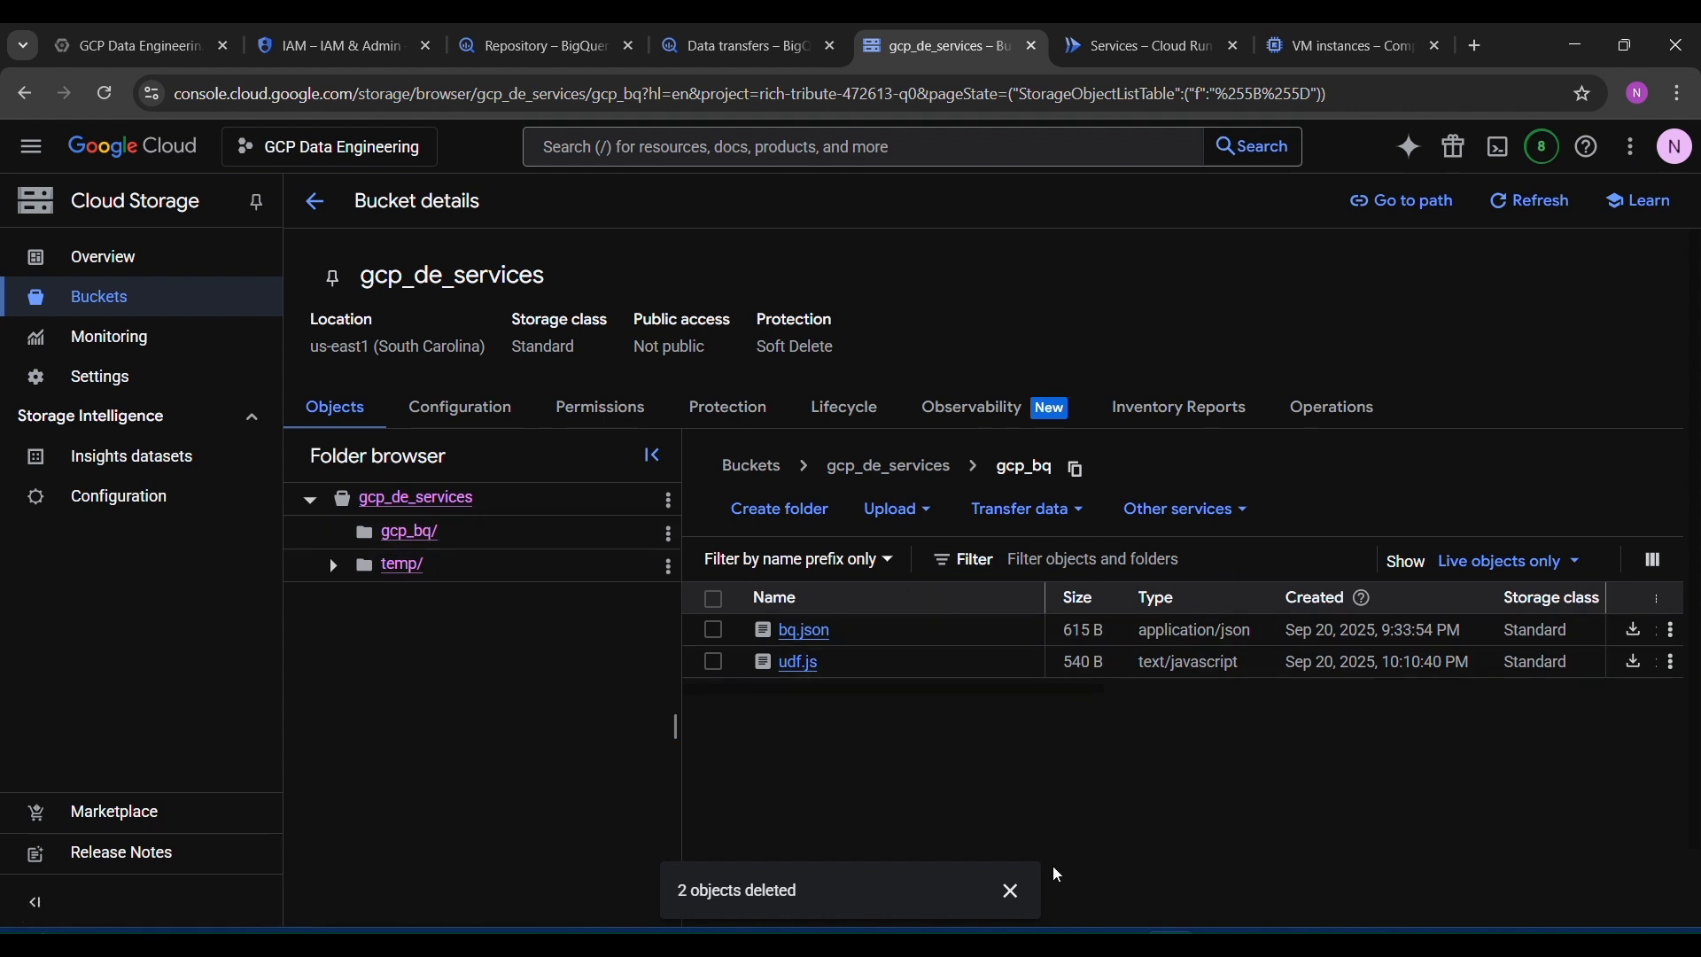
pyautogui.click(1011, 892)
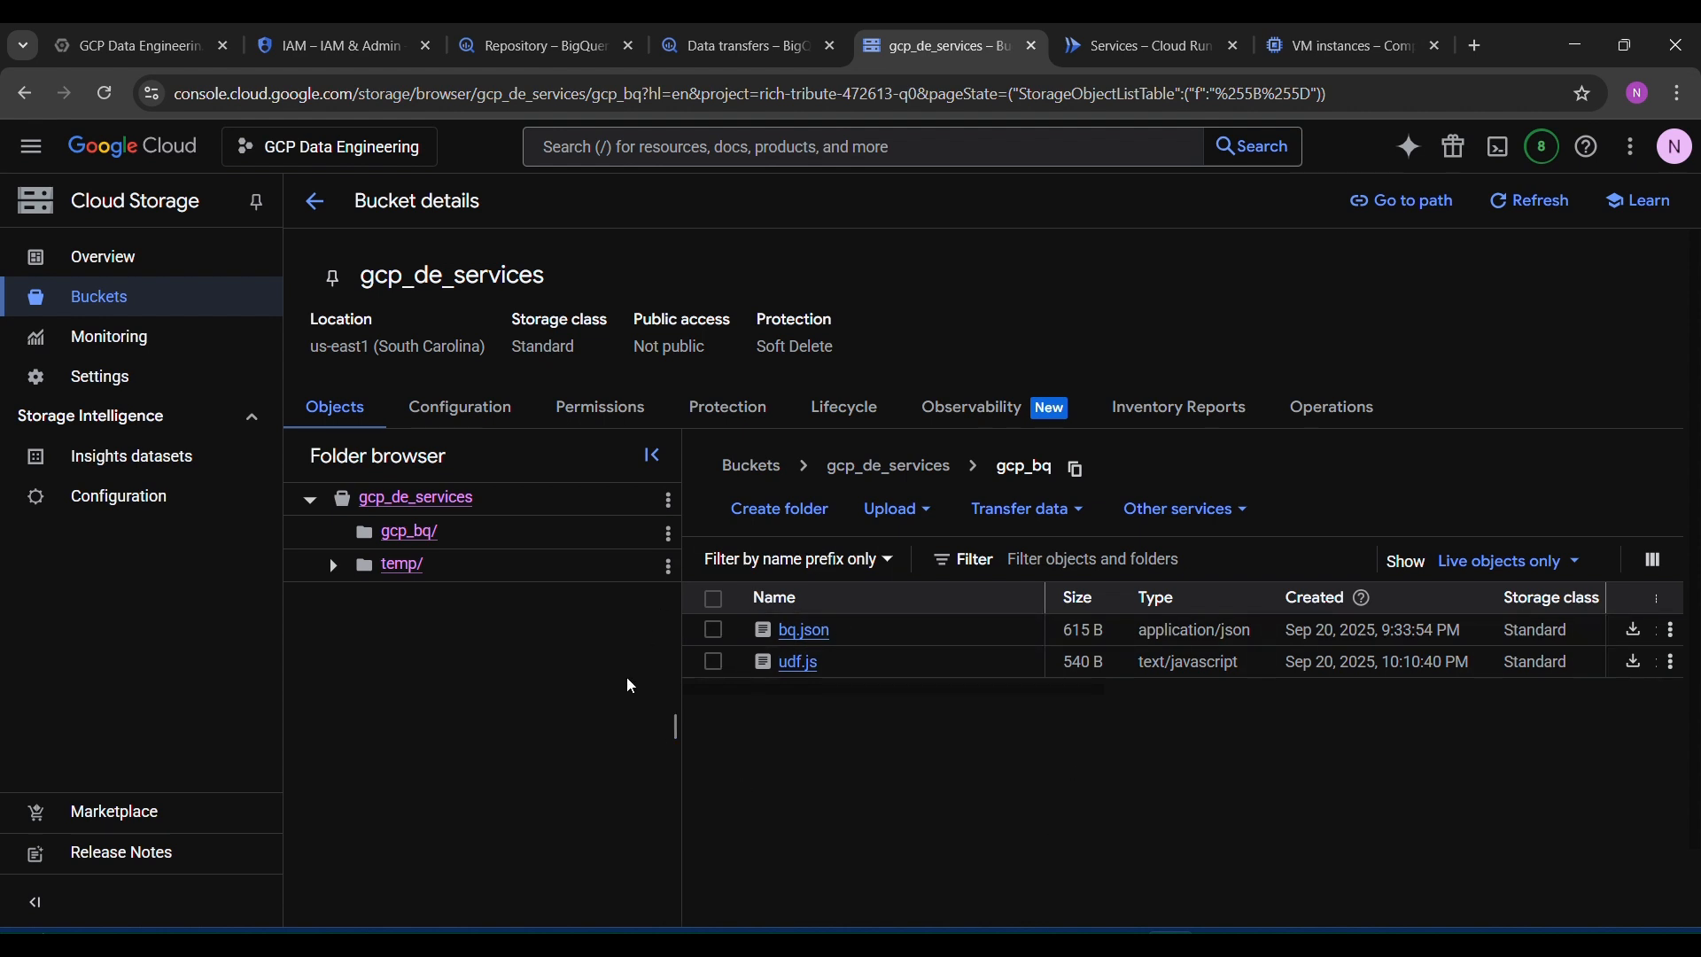
# Step: In the Notepad outline, highlight the local folder to GCS bucket stage, then the Data Transfer to reporting stage
pyautogui.click(1238, 930)
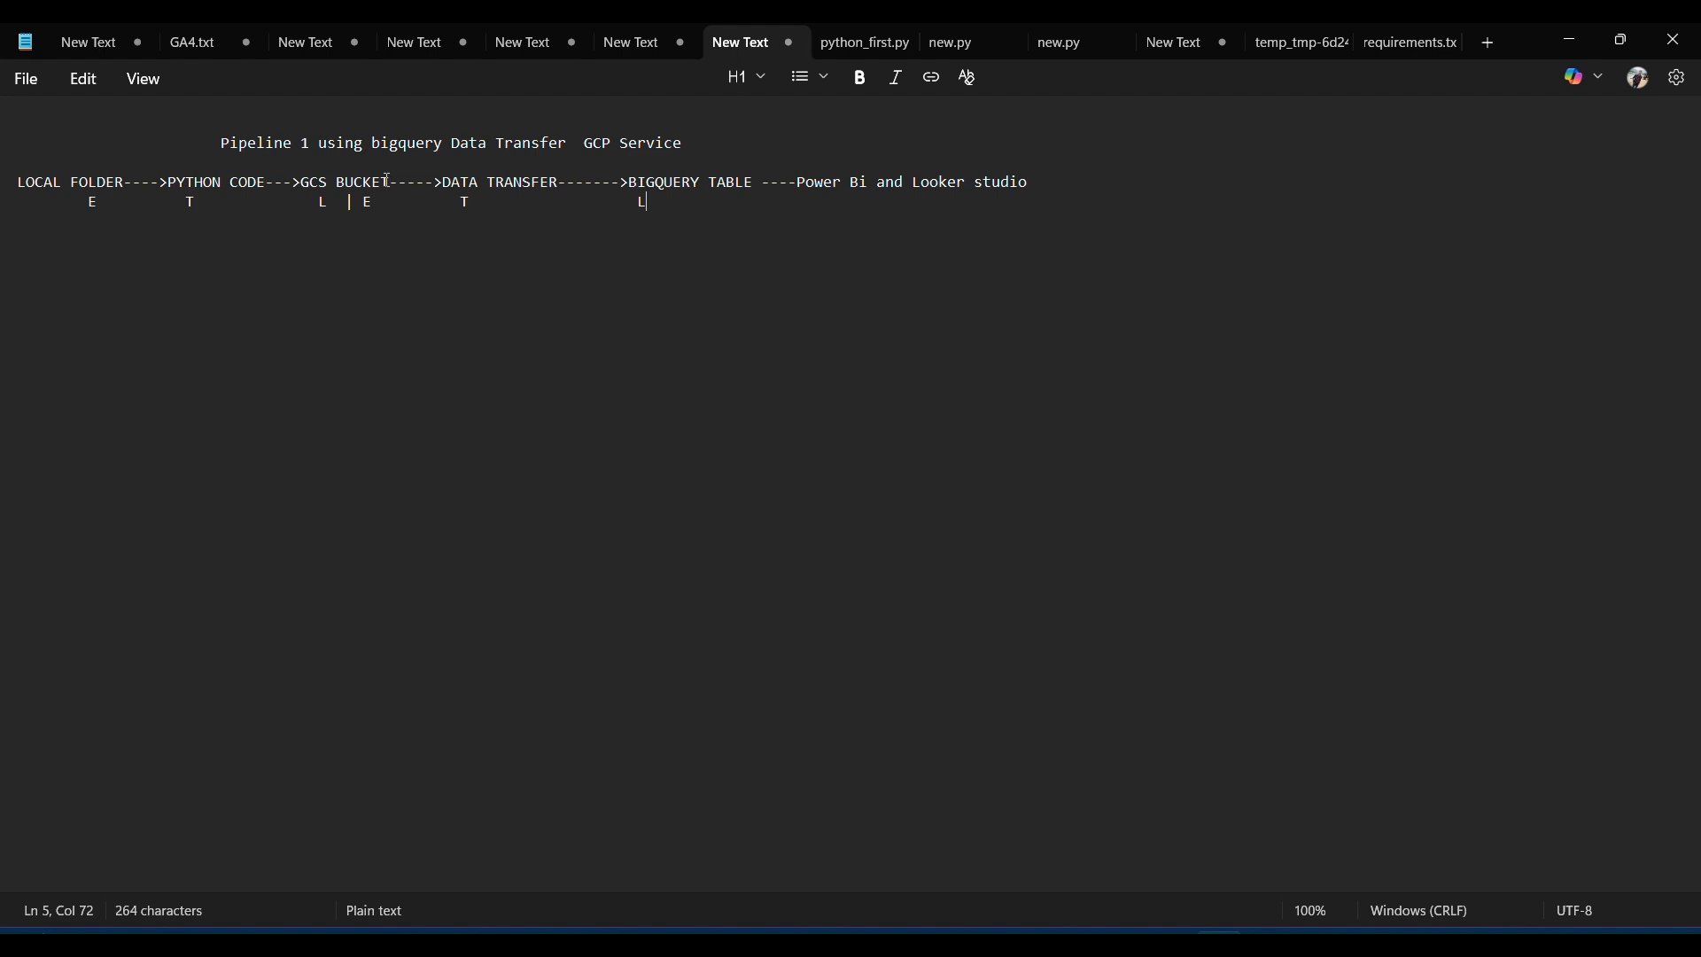
pyautogui.moveTo(387, 183); pyautogui.dragTo(4, 180)
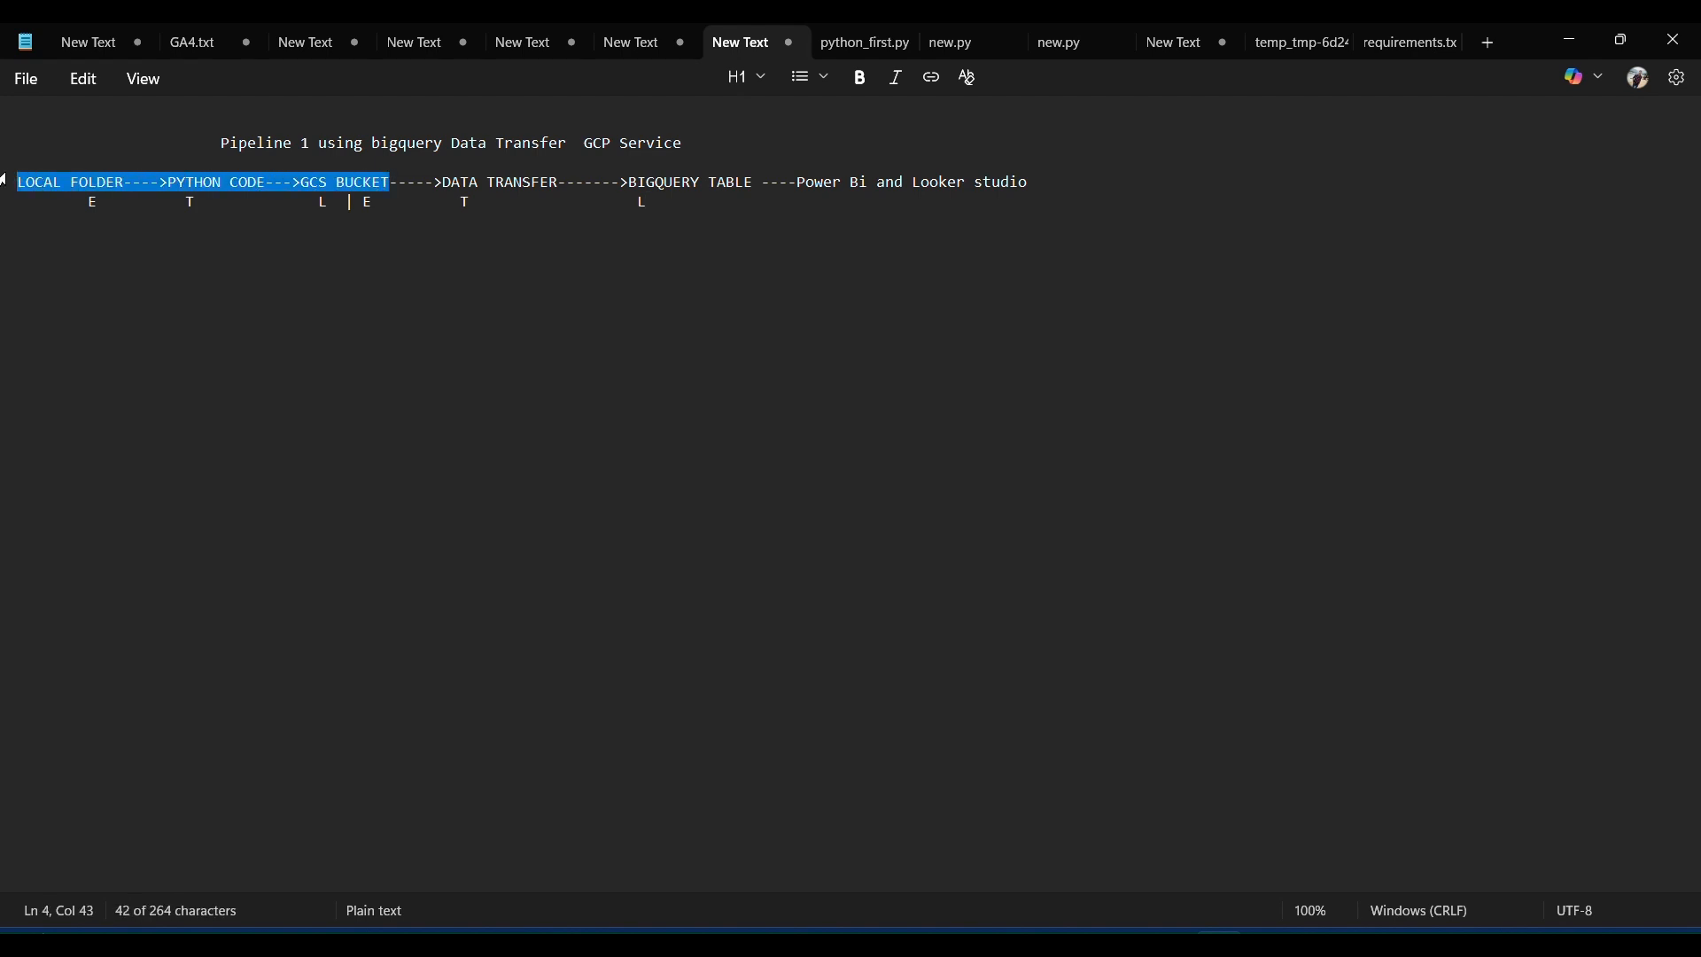
pyautogui.moveTo(457, 179); pyautogui.dragTo(1102, 178)
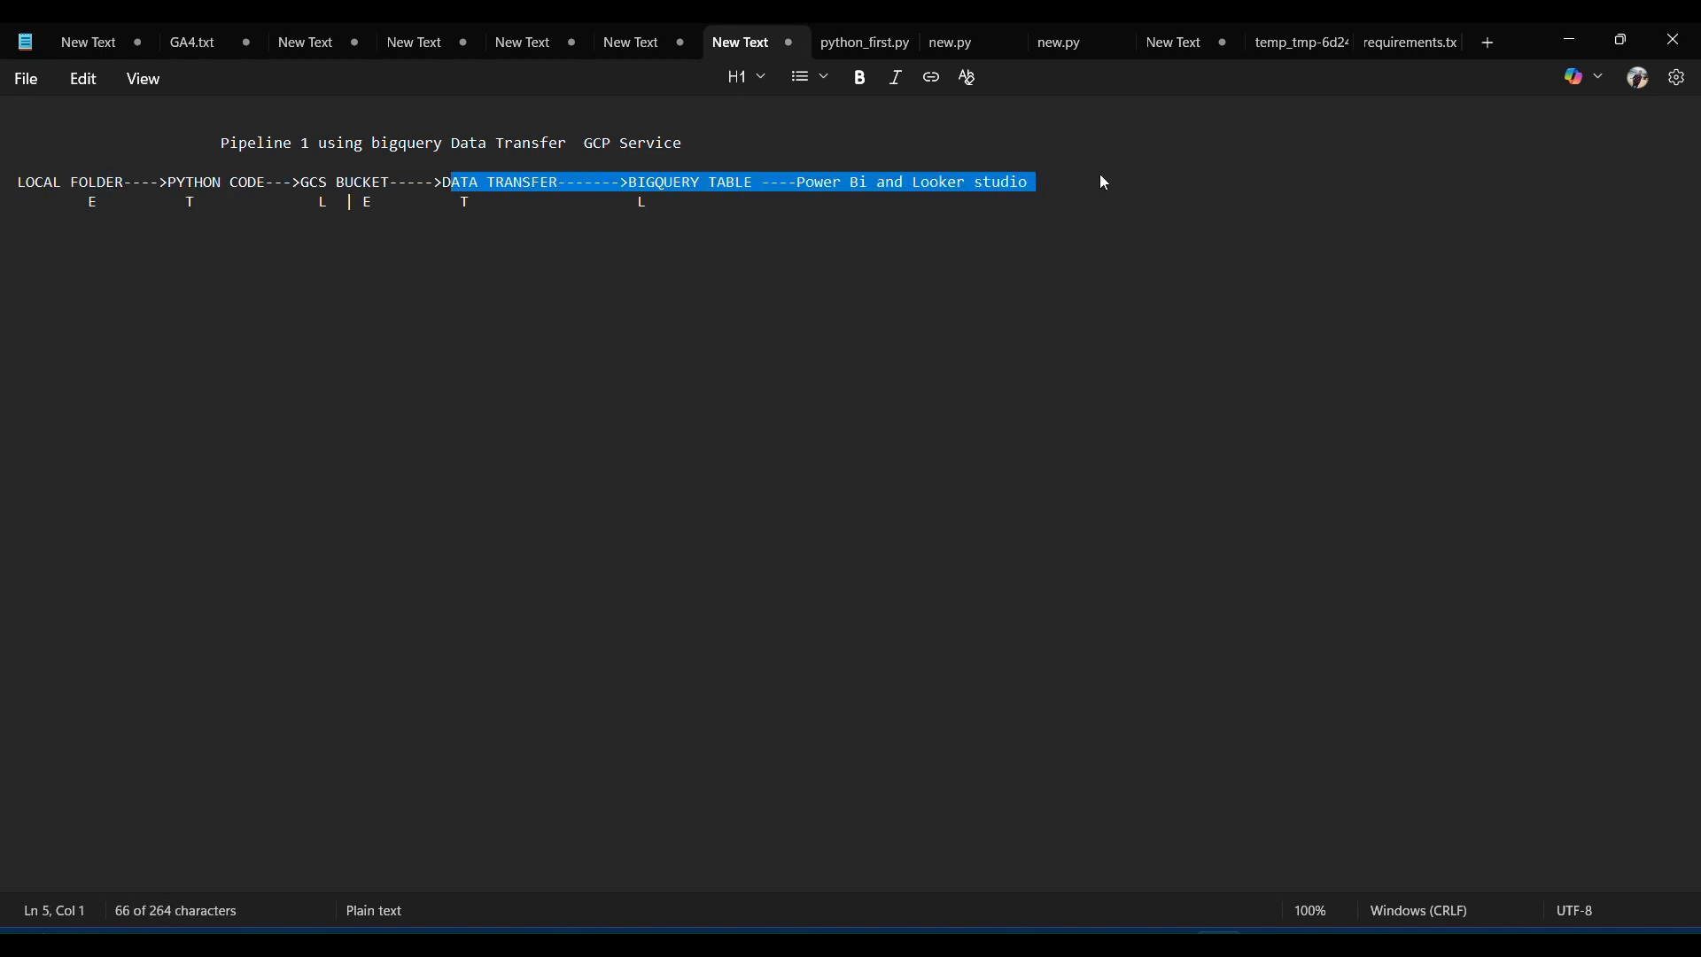
pyautogui.click(1422, 211)
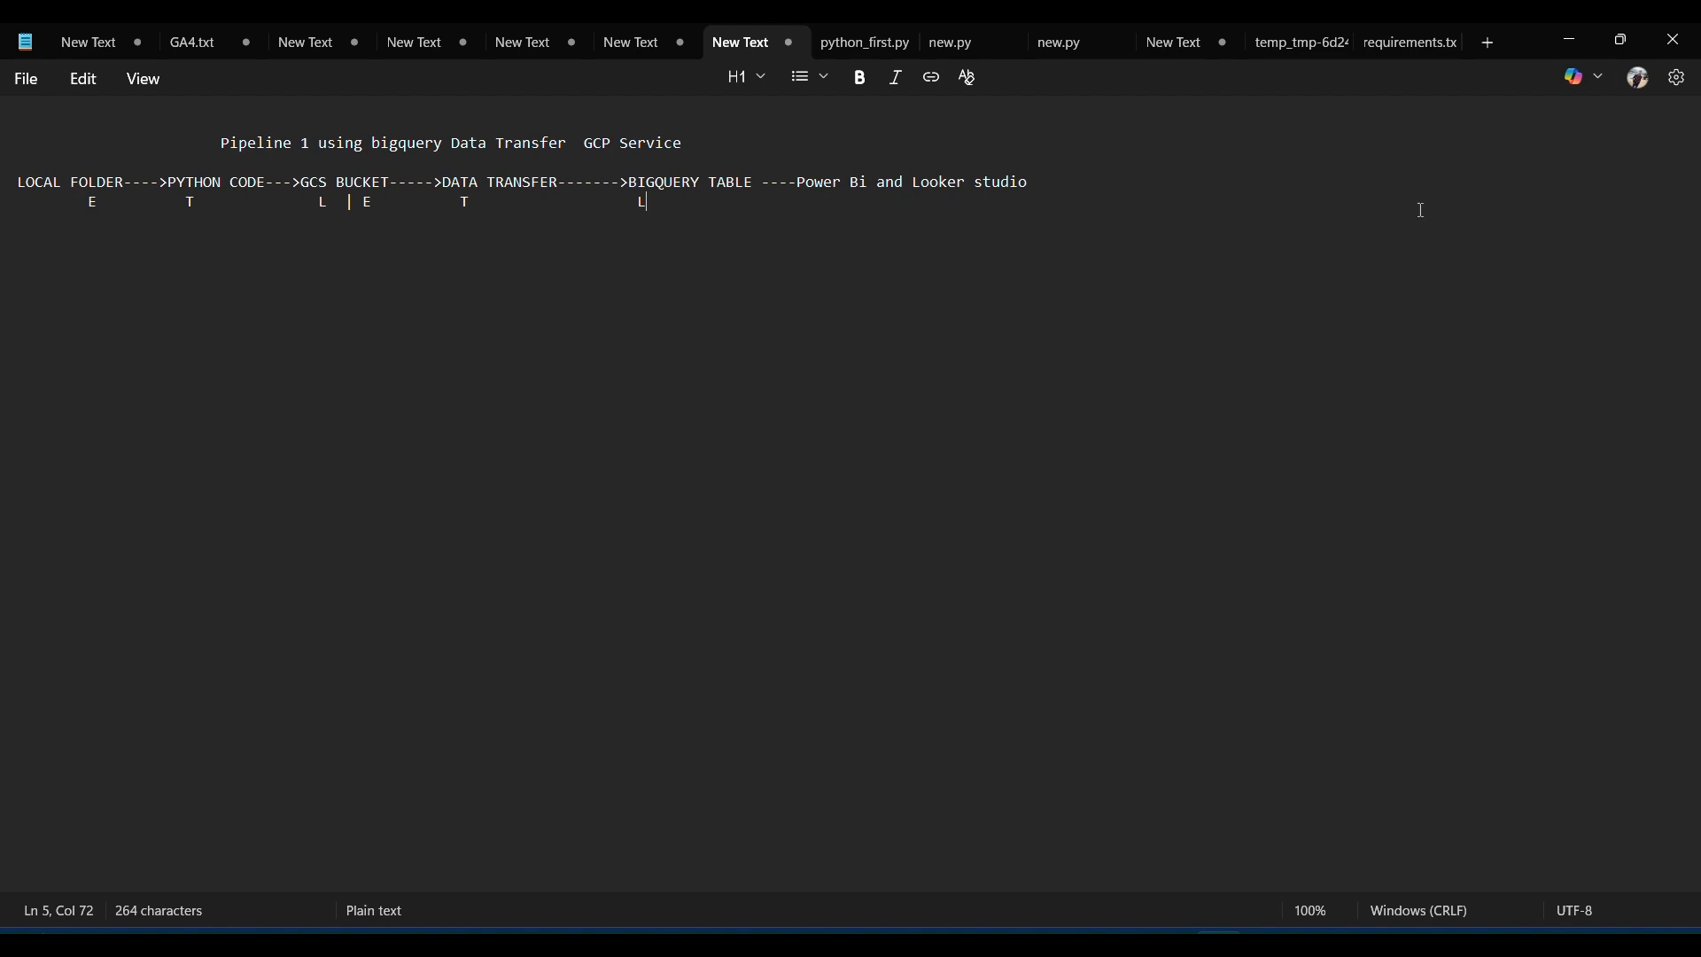
pyautogui.click(1570, 40)
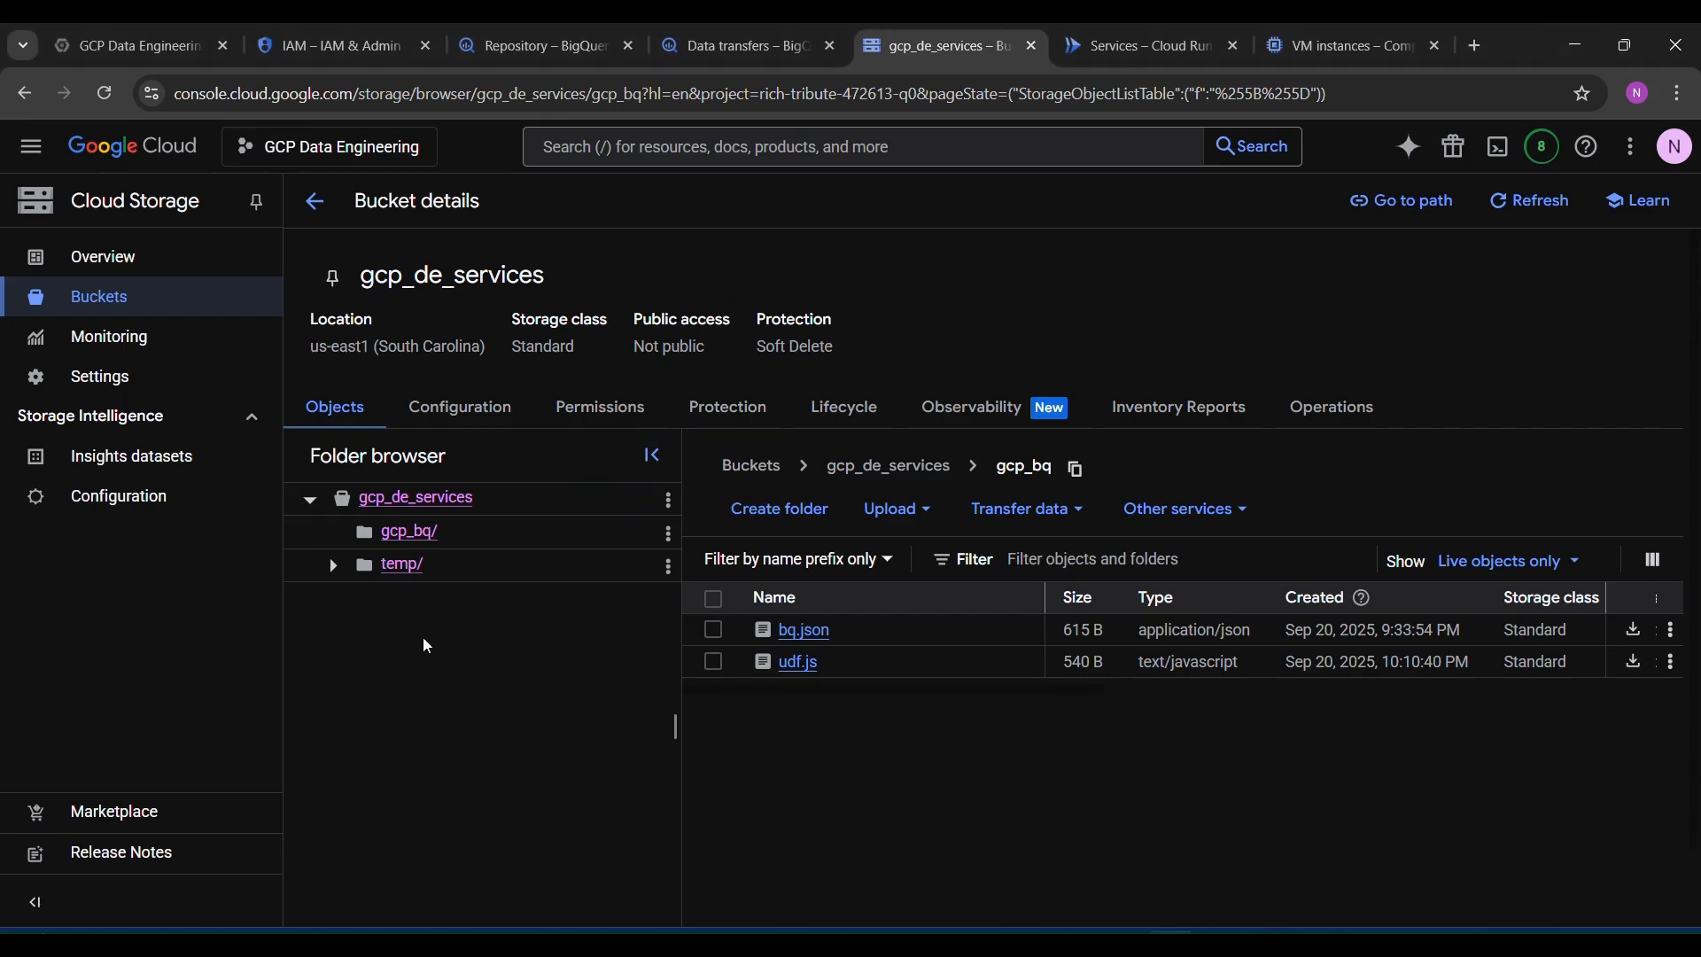
# Step: View the IAM principals of the GCP Data Engineering project and highlight the gcpservices service account
pyautogui.click(360, 56)
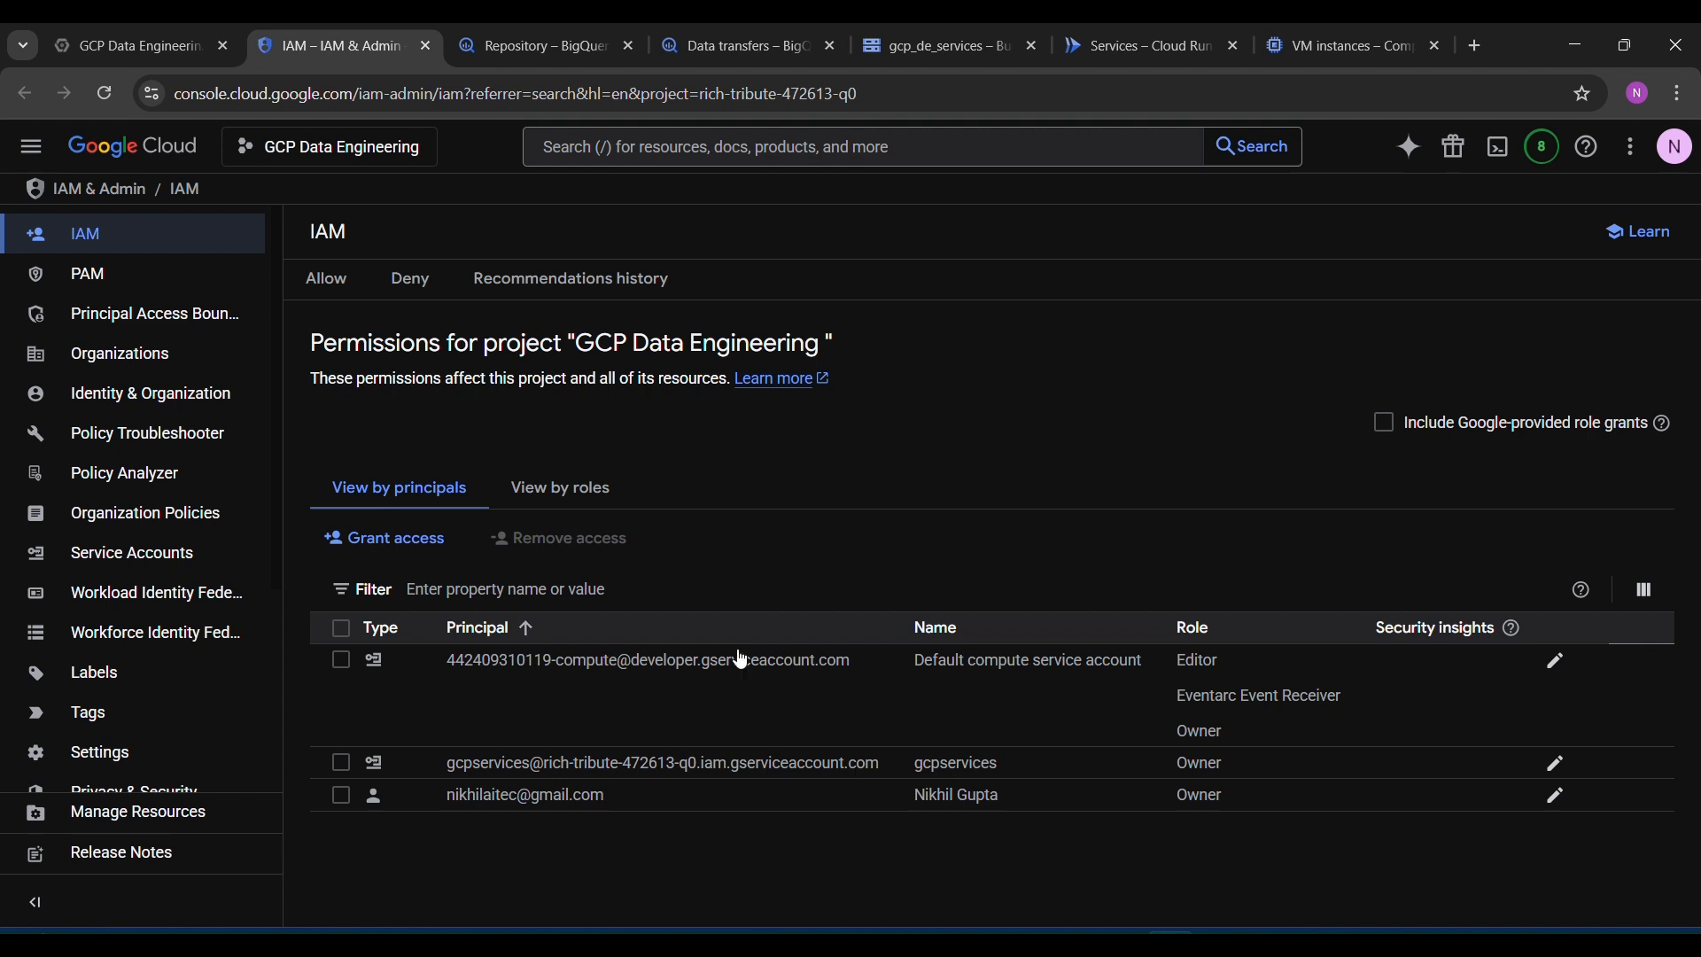
pyautogui.moveTo(446, 763); pyautogui.dragTo(888, 769)
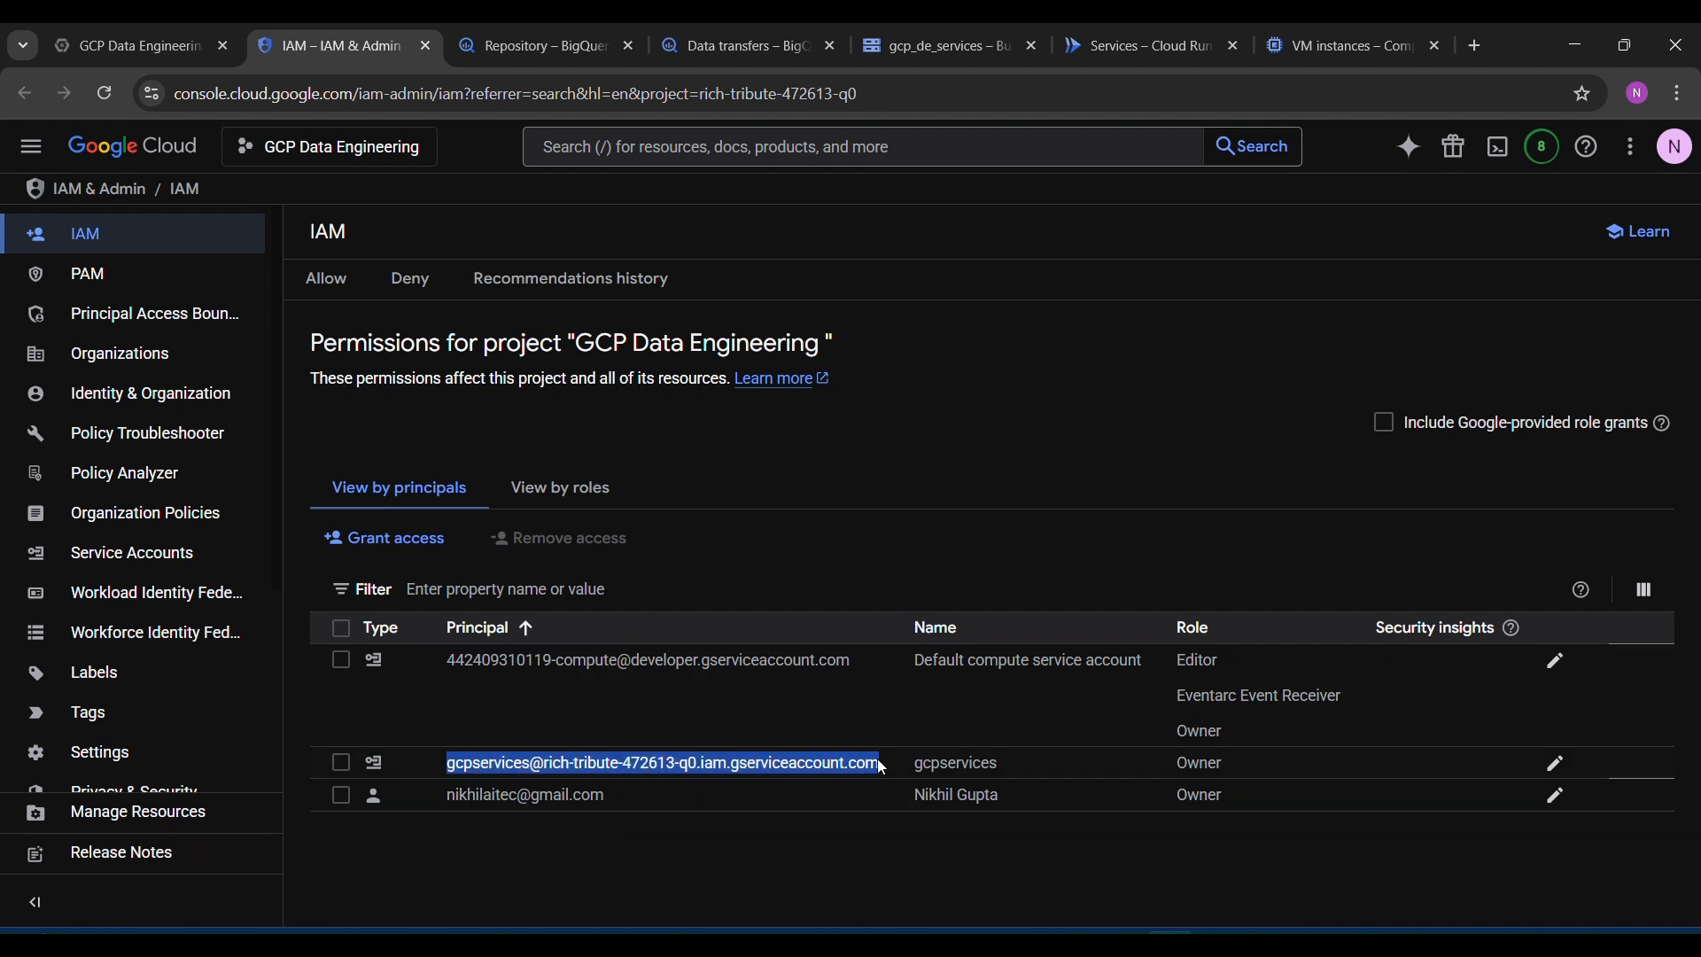
pyautogui.click(890, 767)
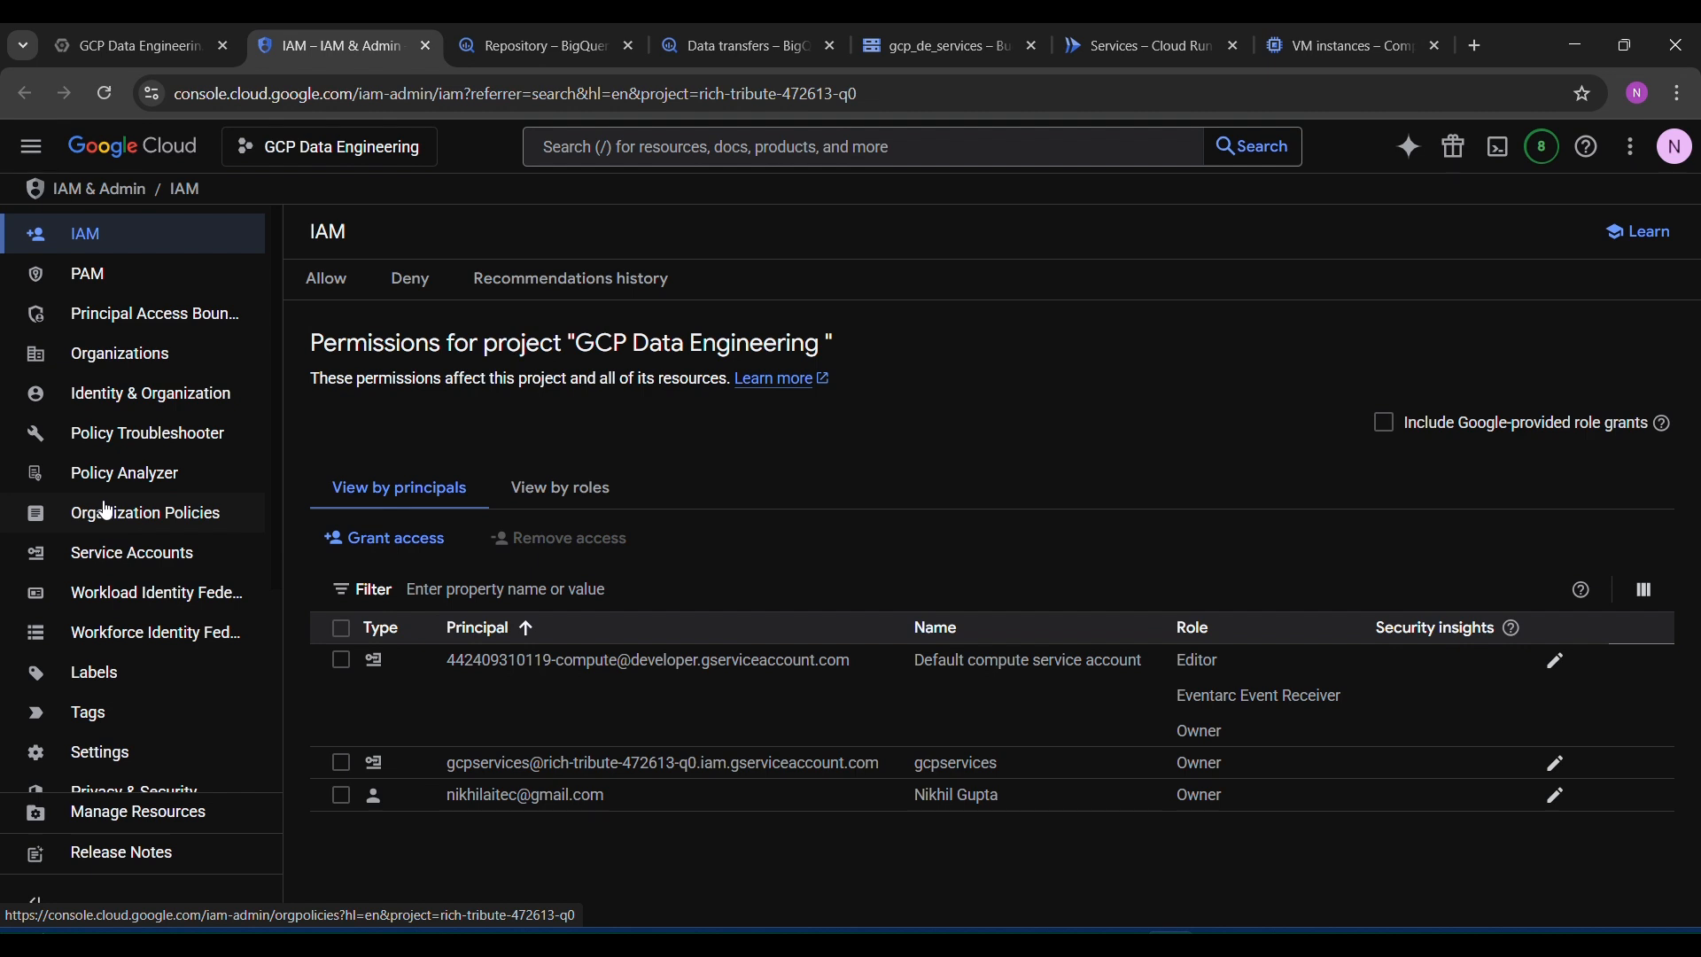
# Step: Open the project's Service Accounts page and start creating a new service account
pyautogui.scroll(-2, 133, 700)
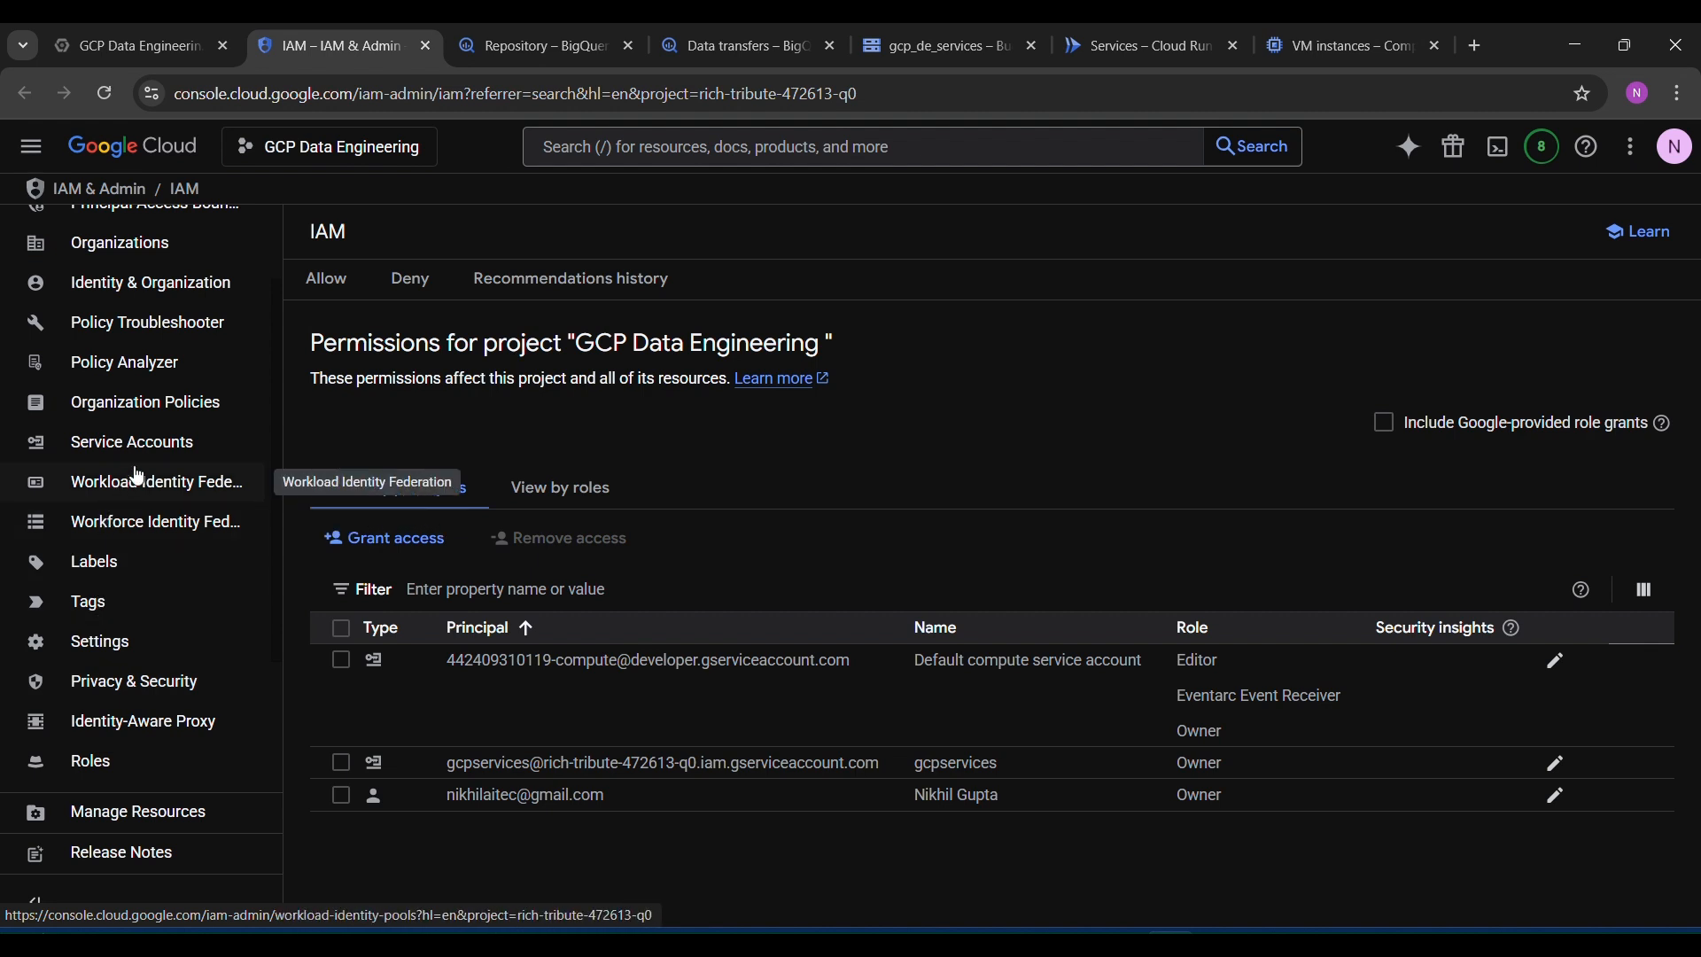
pyautogui.scroll(2, 152, 469)
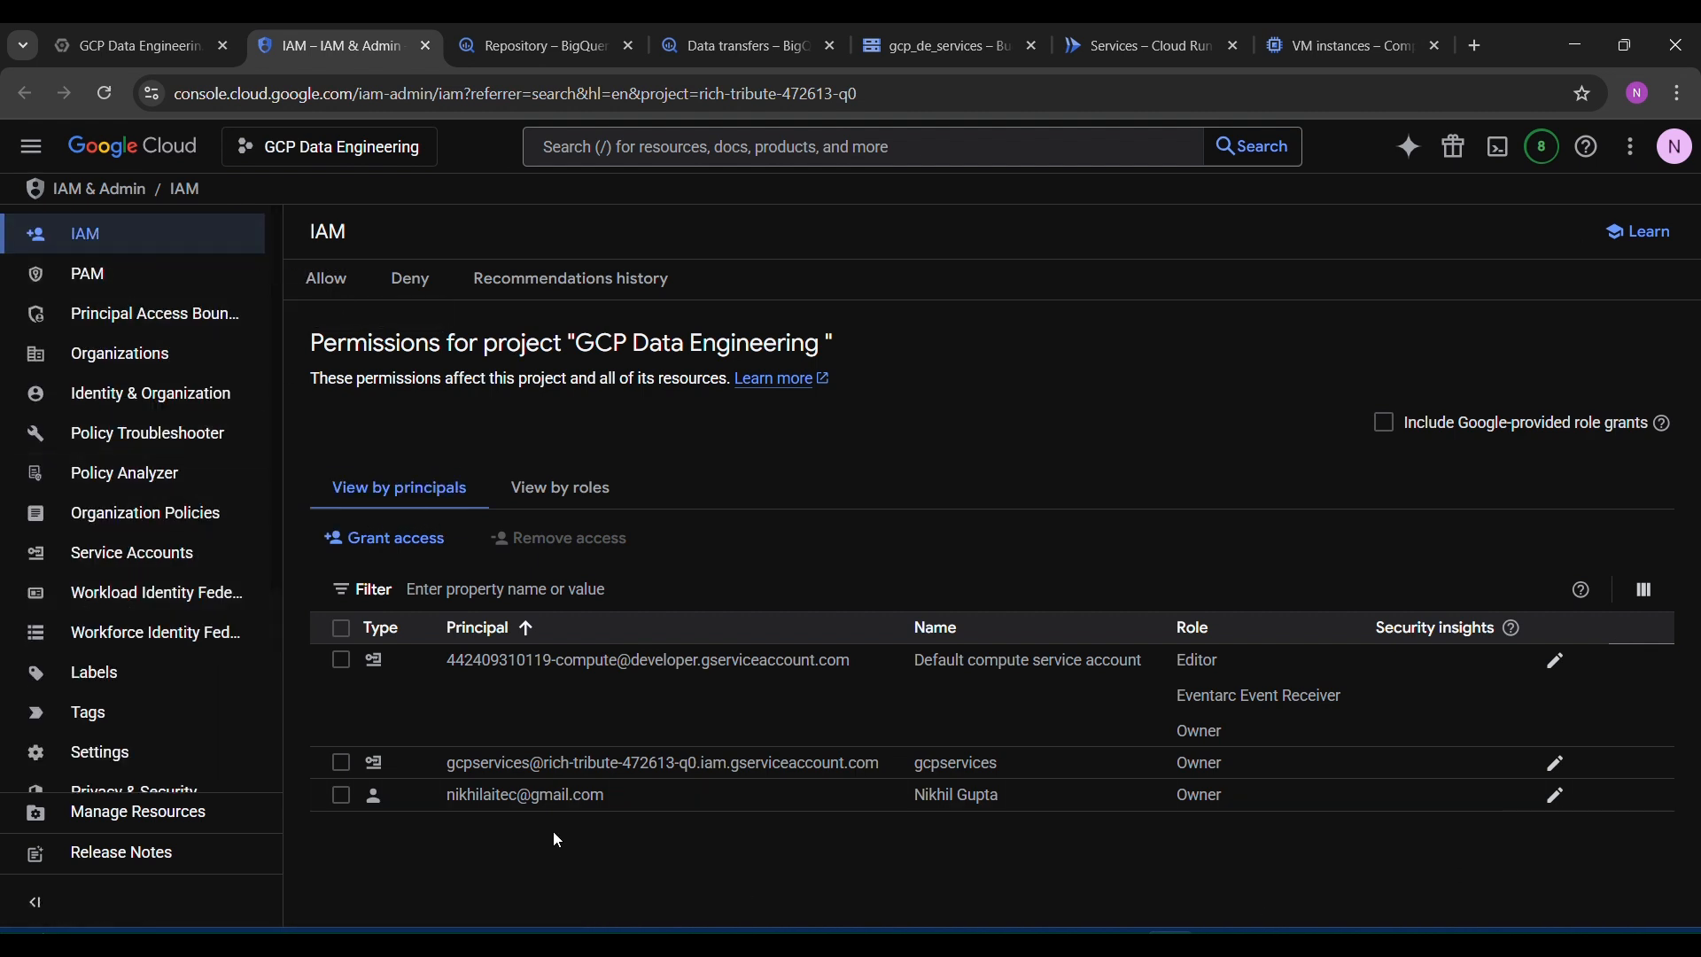
pyautogui.scroll(-3, 132, 577)
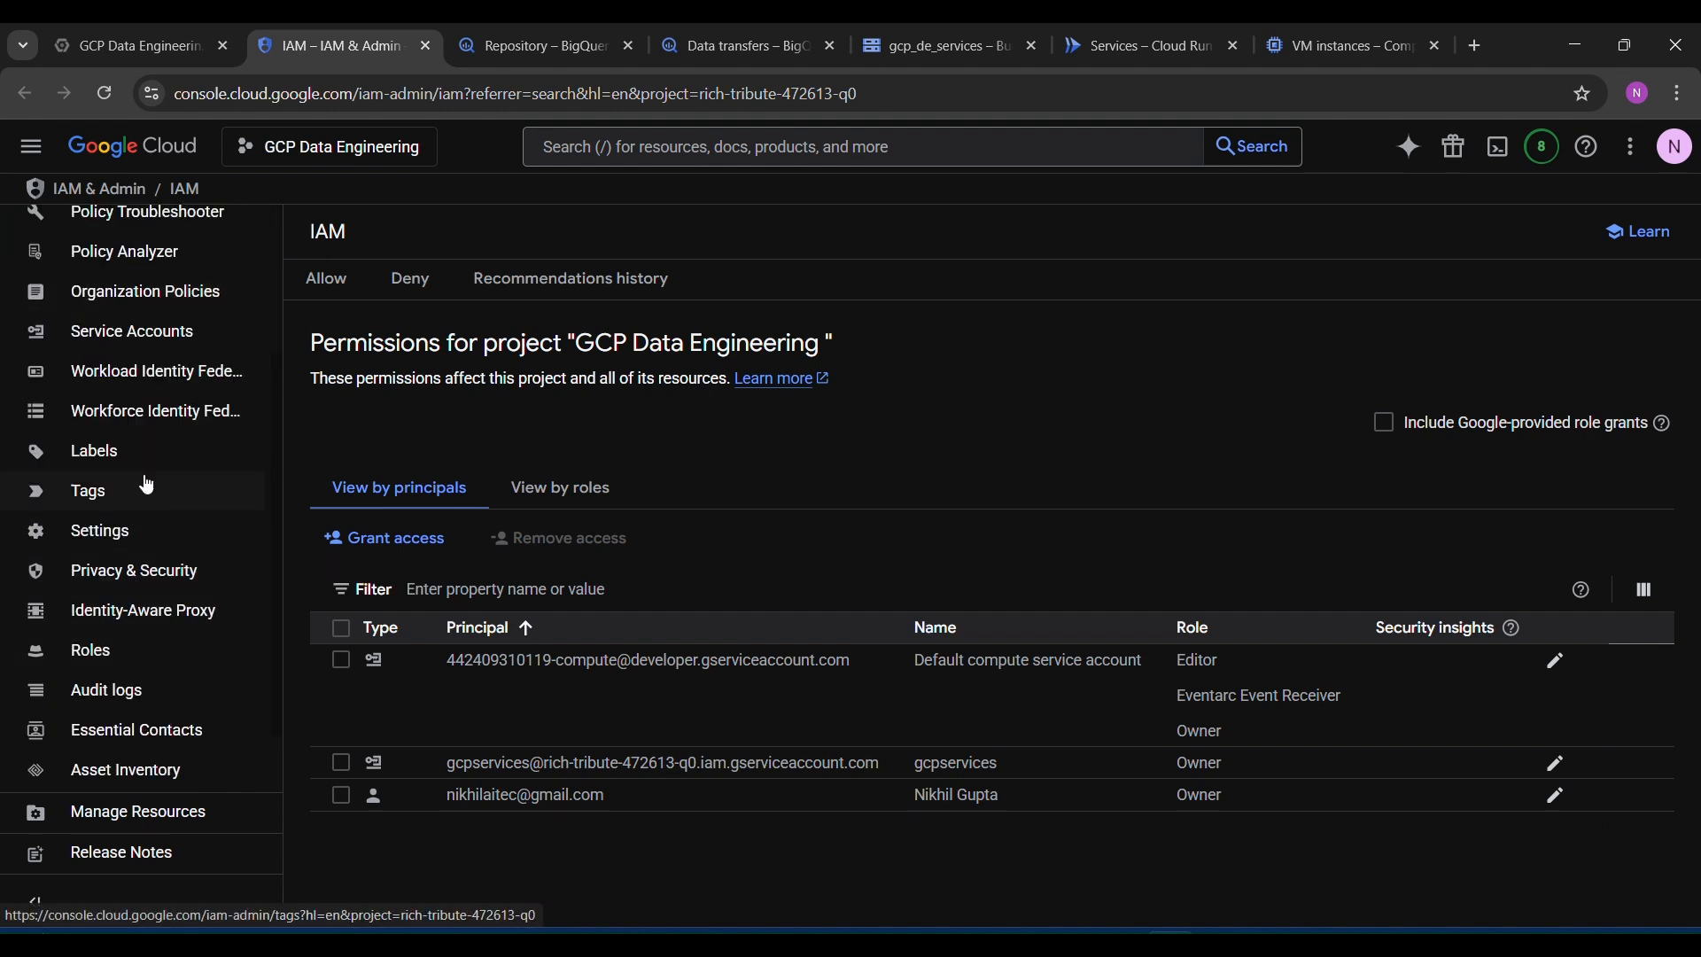
pyautogui.scroll(1, 142, 598)
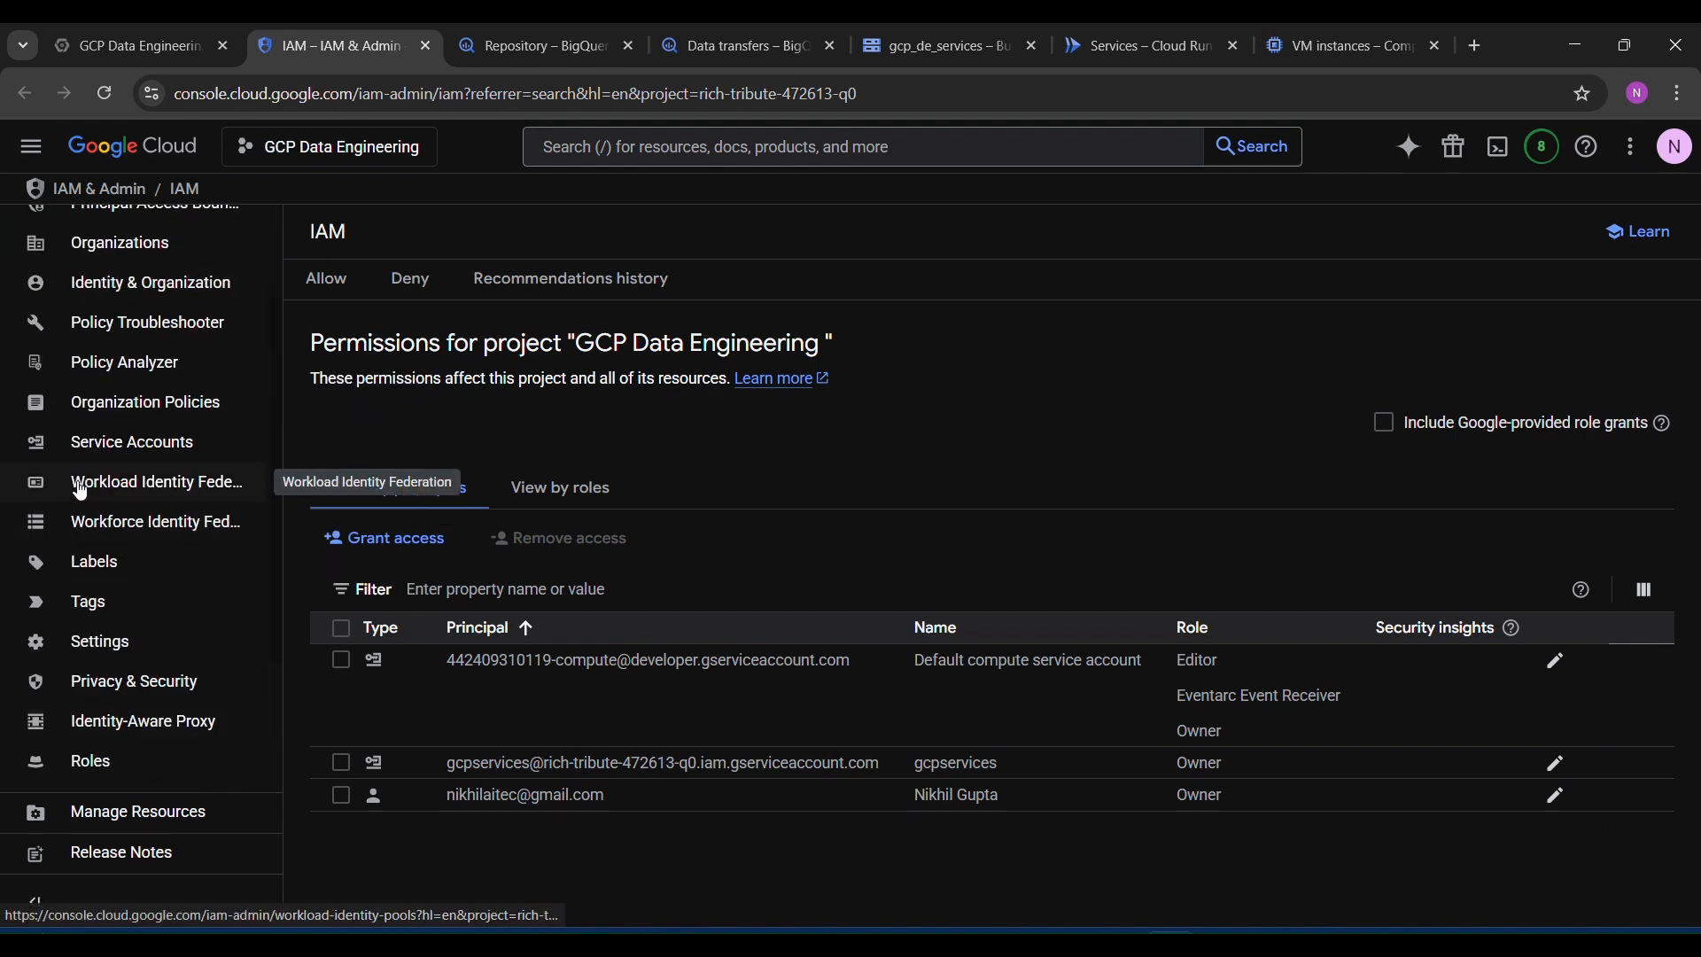
pyautogui.click(177, 451)
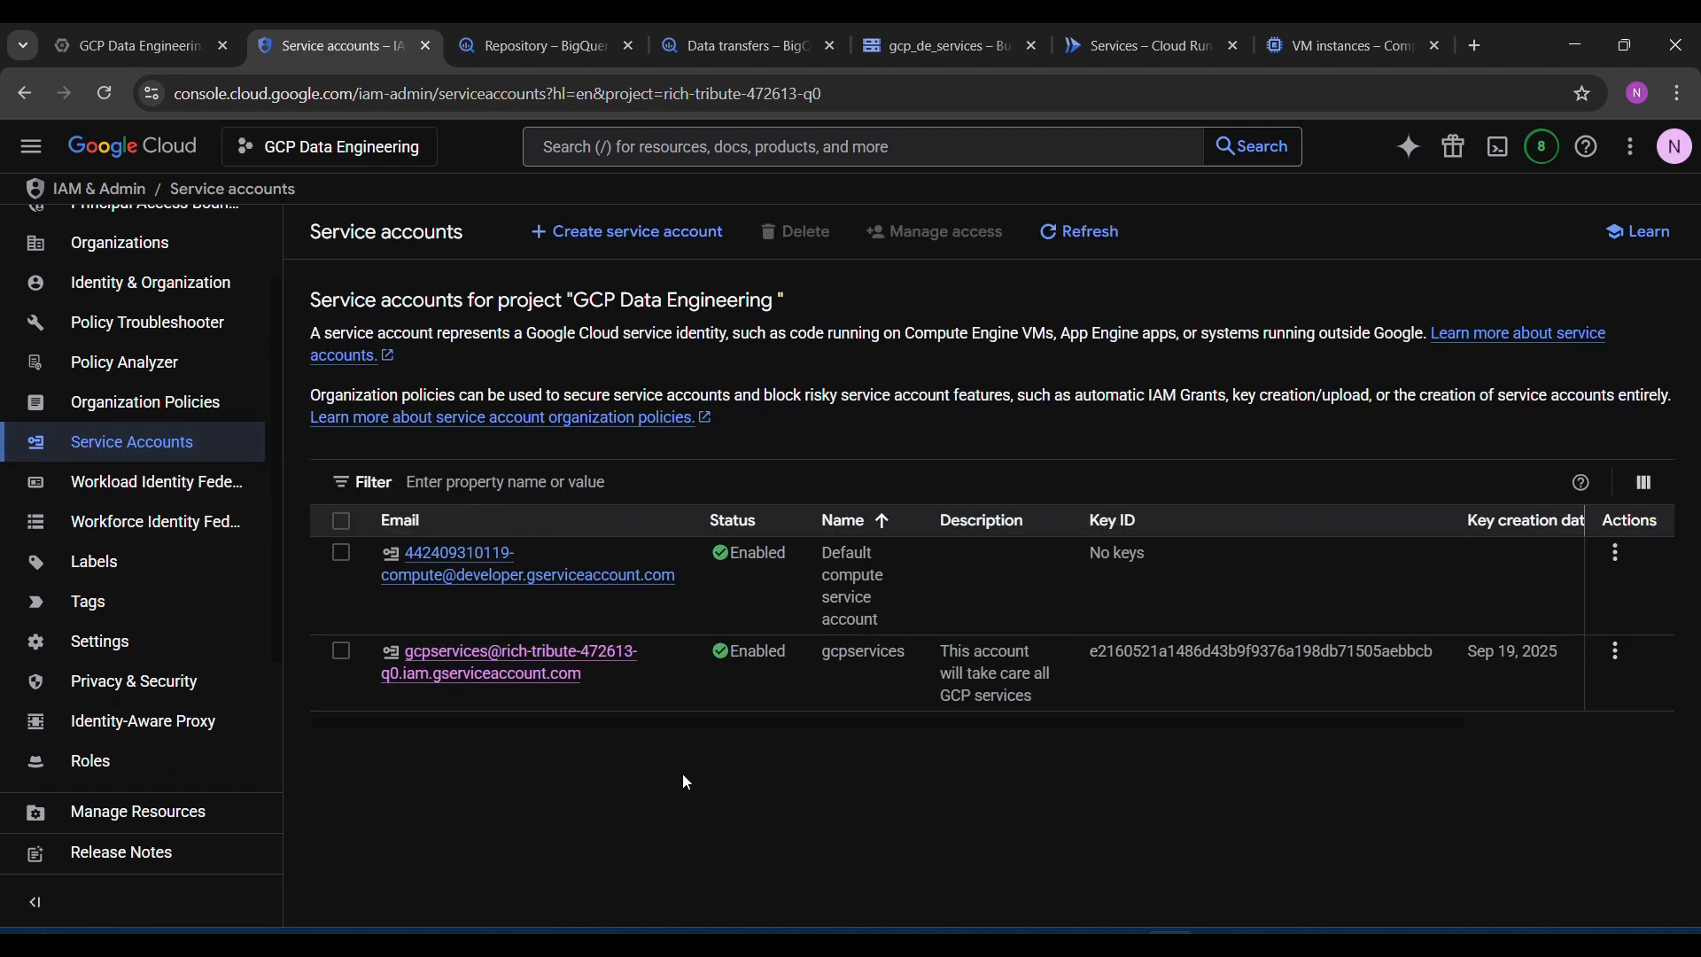
pyautogui.click(646, 233)
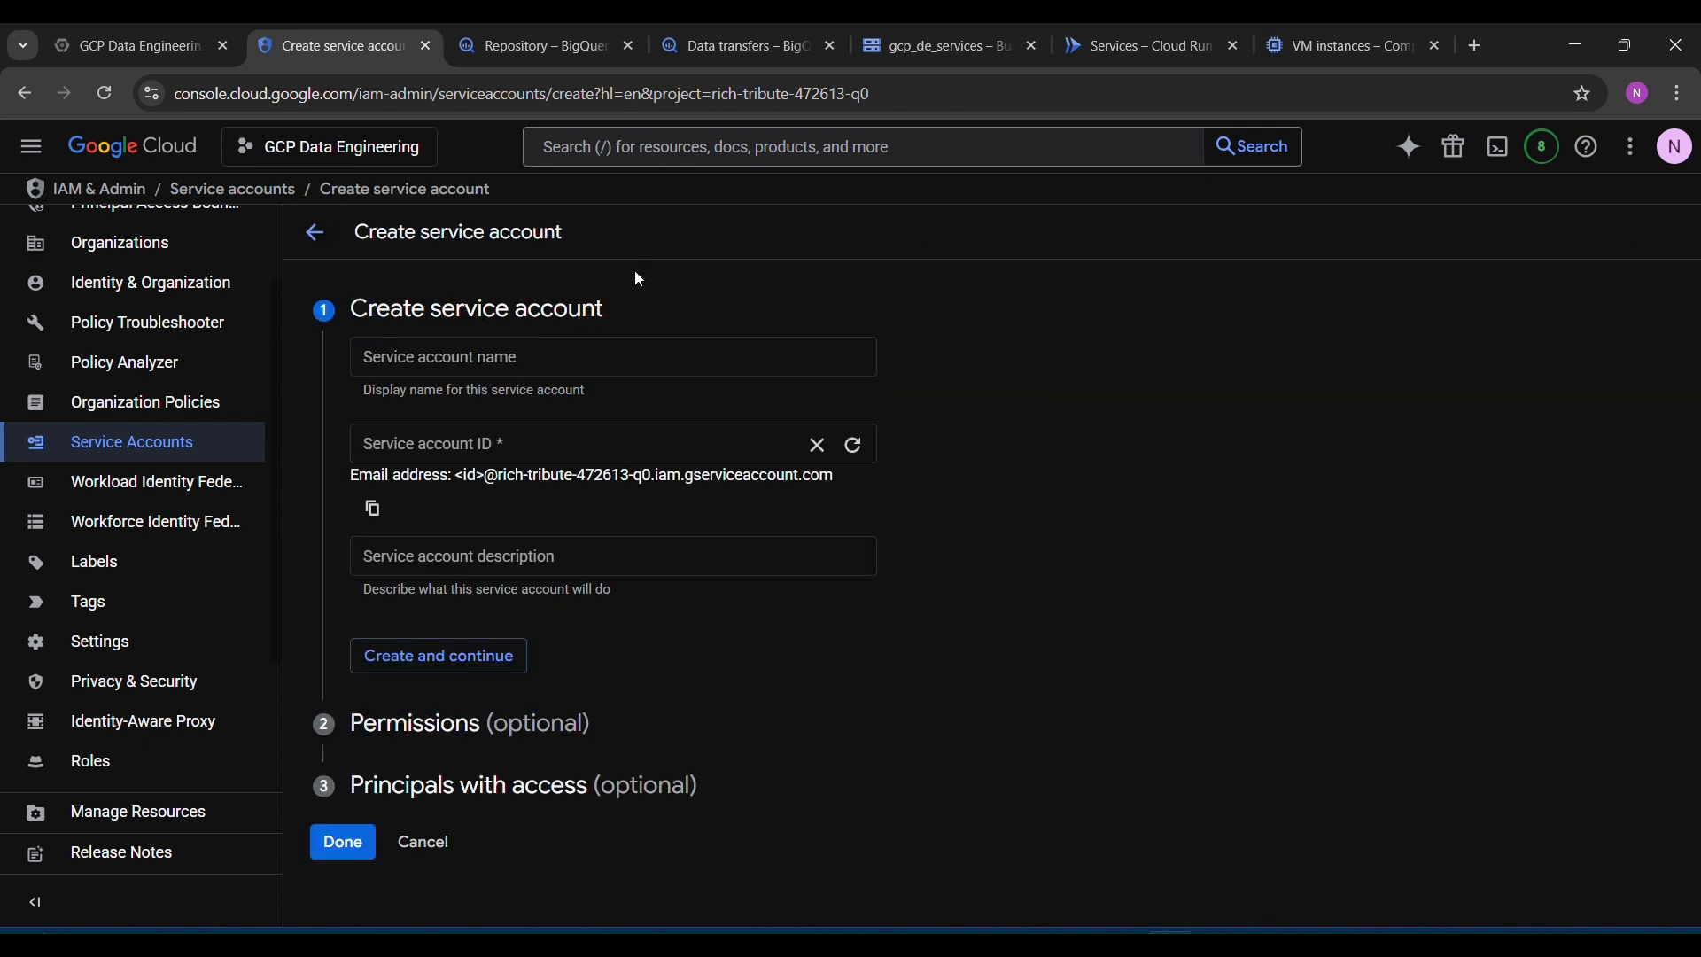
pyautogui.click(540, 359)
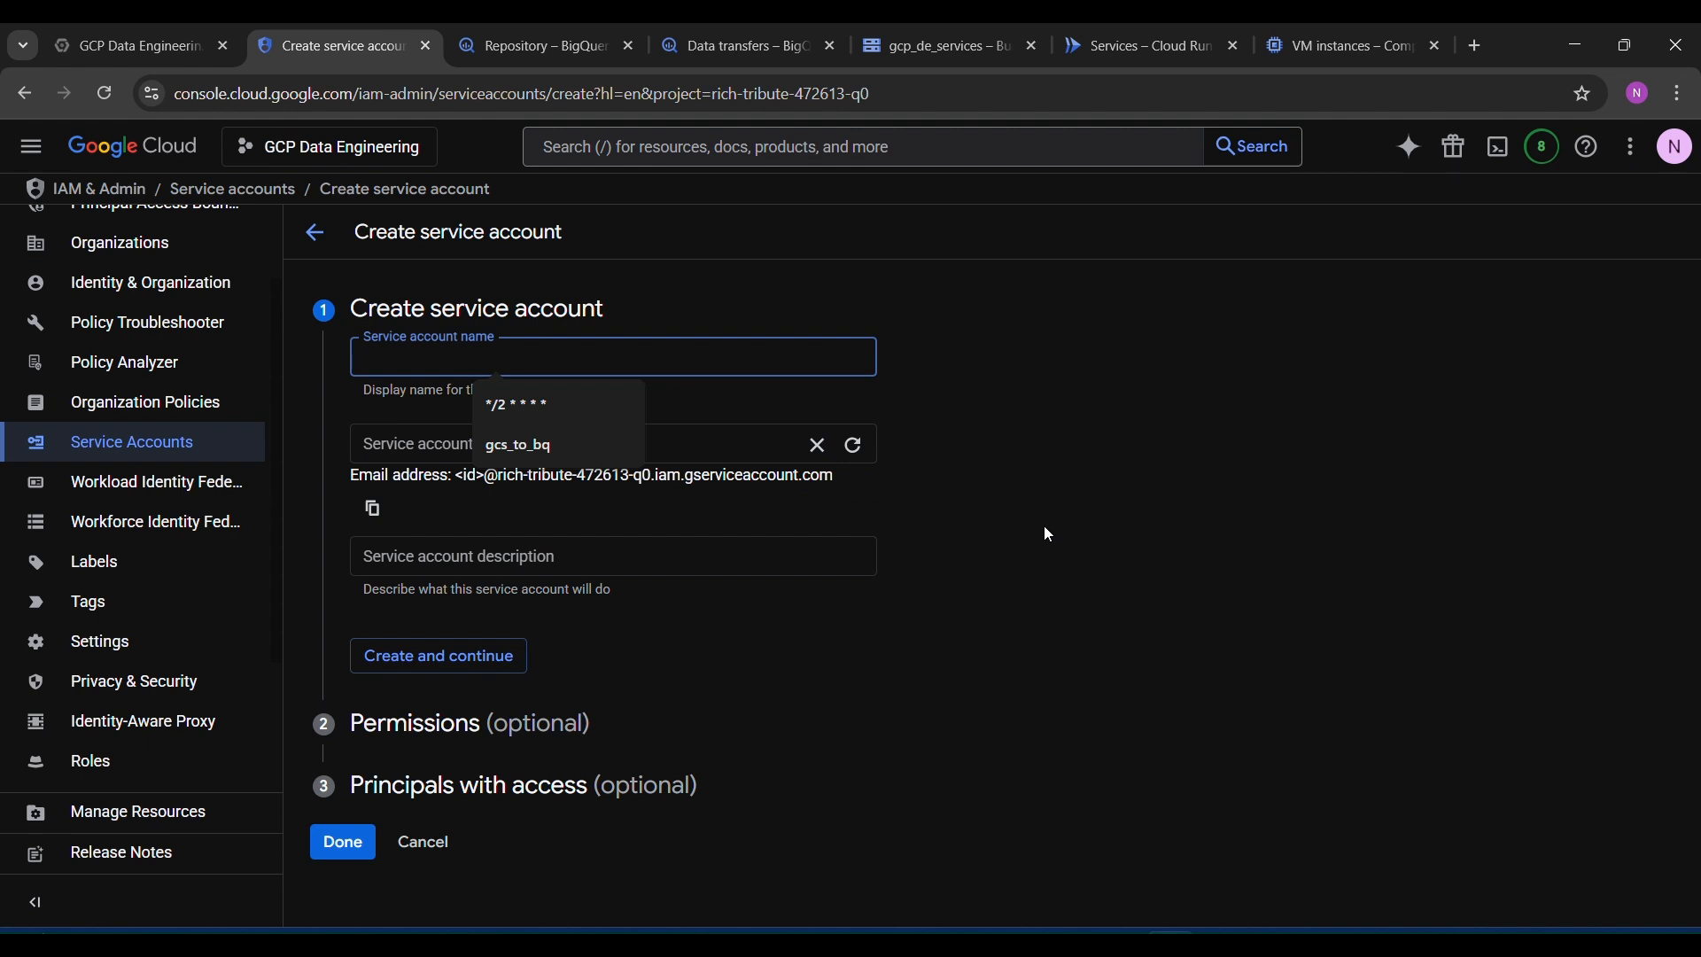
pyautogui.write('trsfg')
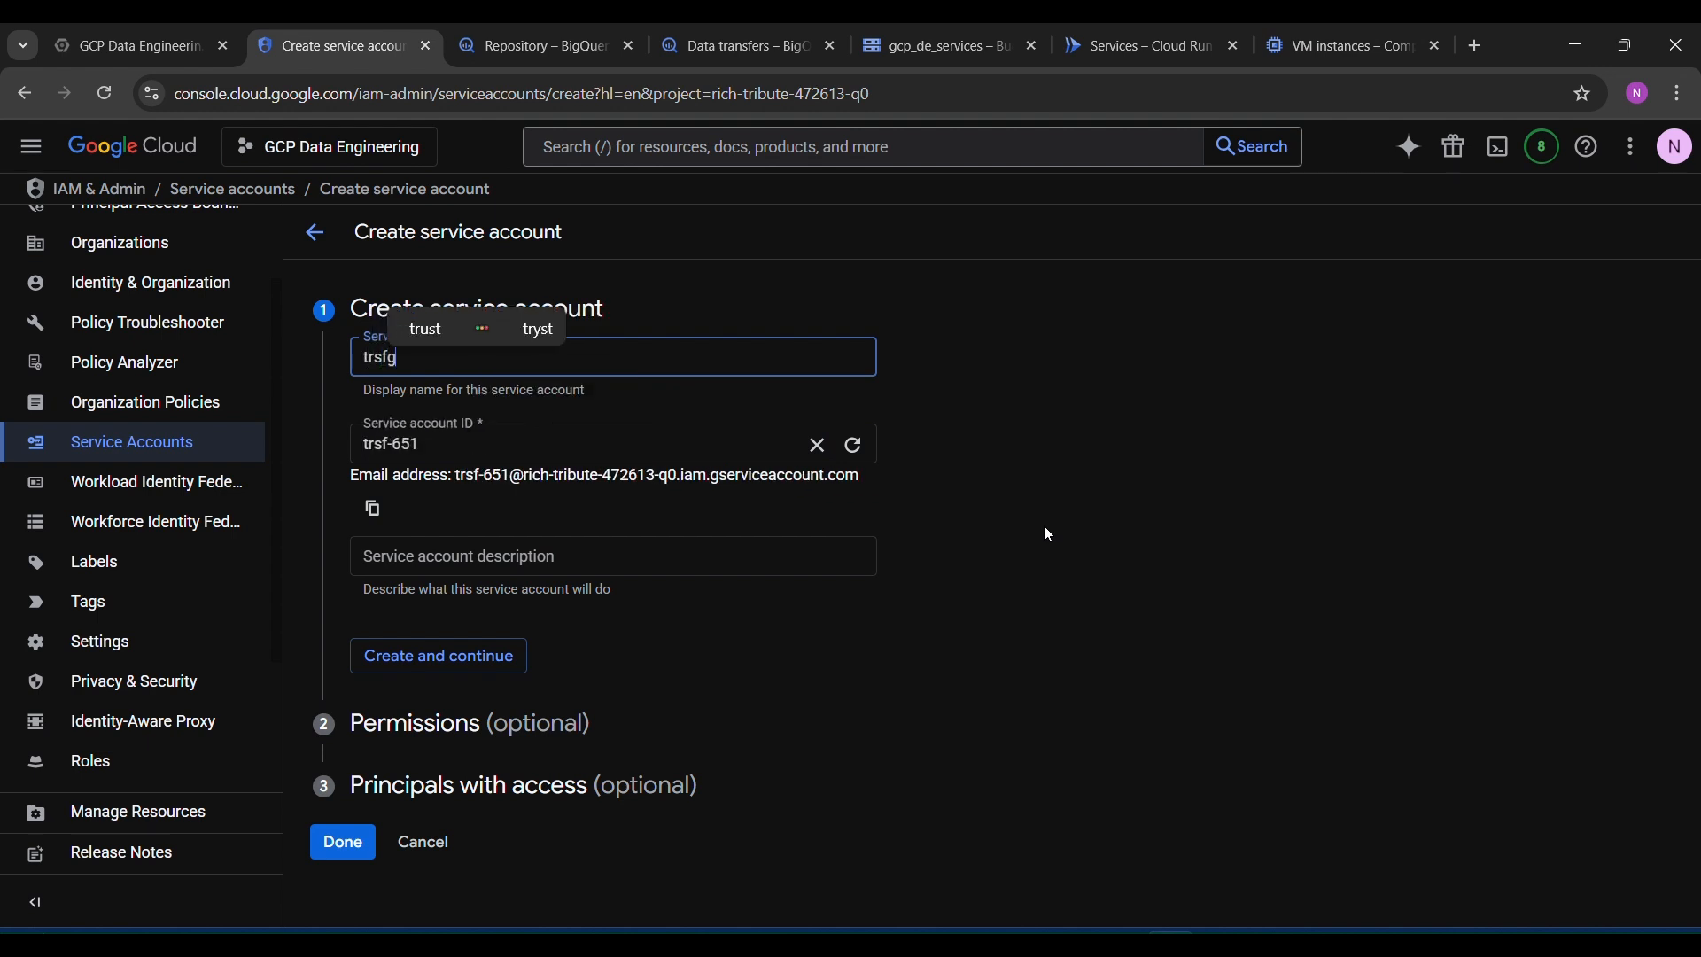
pyautogui.write('ggg')
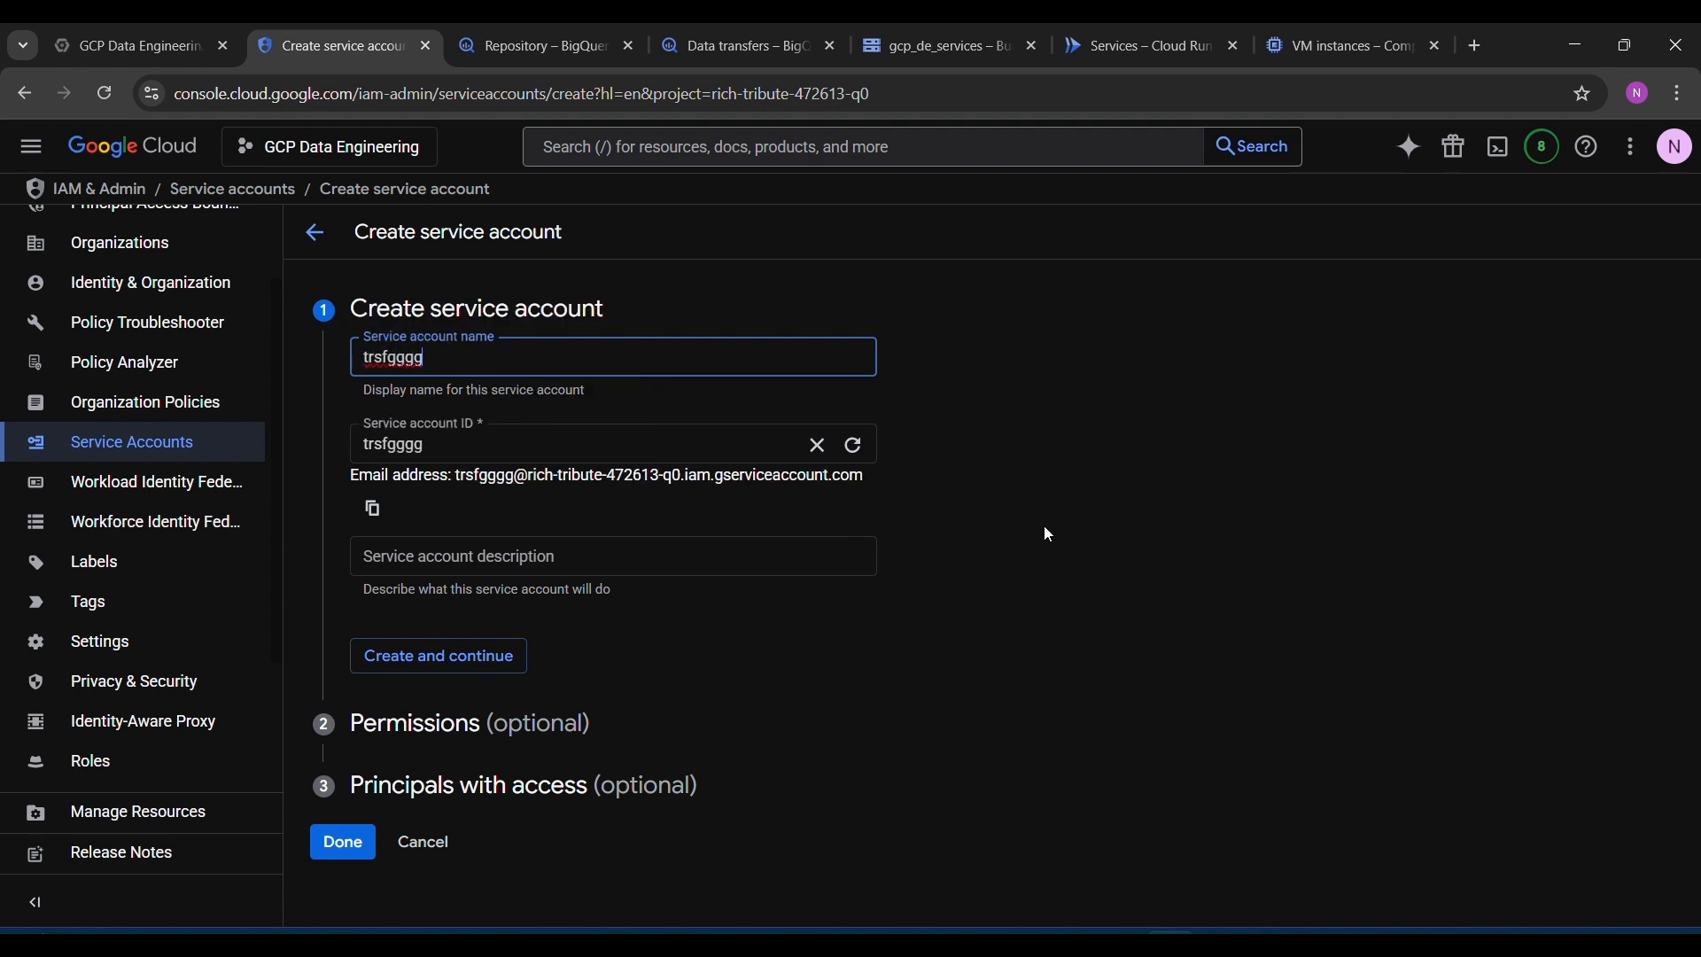
pyautogui.press('BackSpace')
pyautogui.press('BackSpace')
pyautogui.press('BackSpace')
pyautogui.press('BackSpace')
pyautogui.press('BackSpace')
pyautogui.press('BackSpace')
pyautogui.press('BackSpace')
pyautogui.press('BackSpace')
# Step: Name the service account gcpserv166, leave its description empty, create it and continue to the permissions
pyautogui.write('gcpservv')
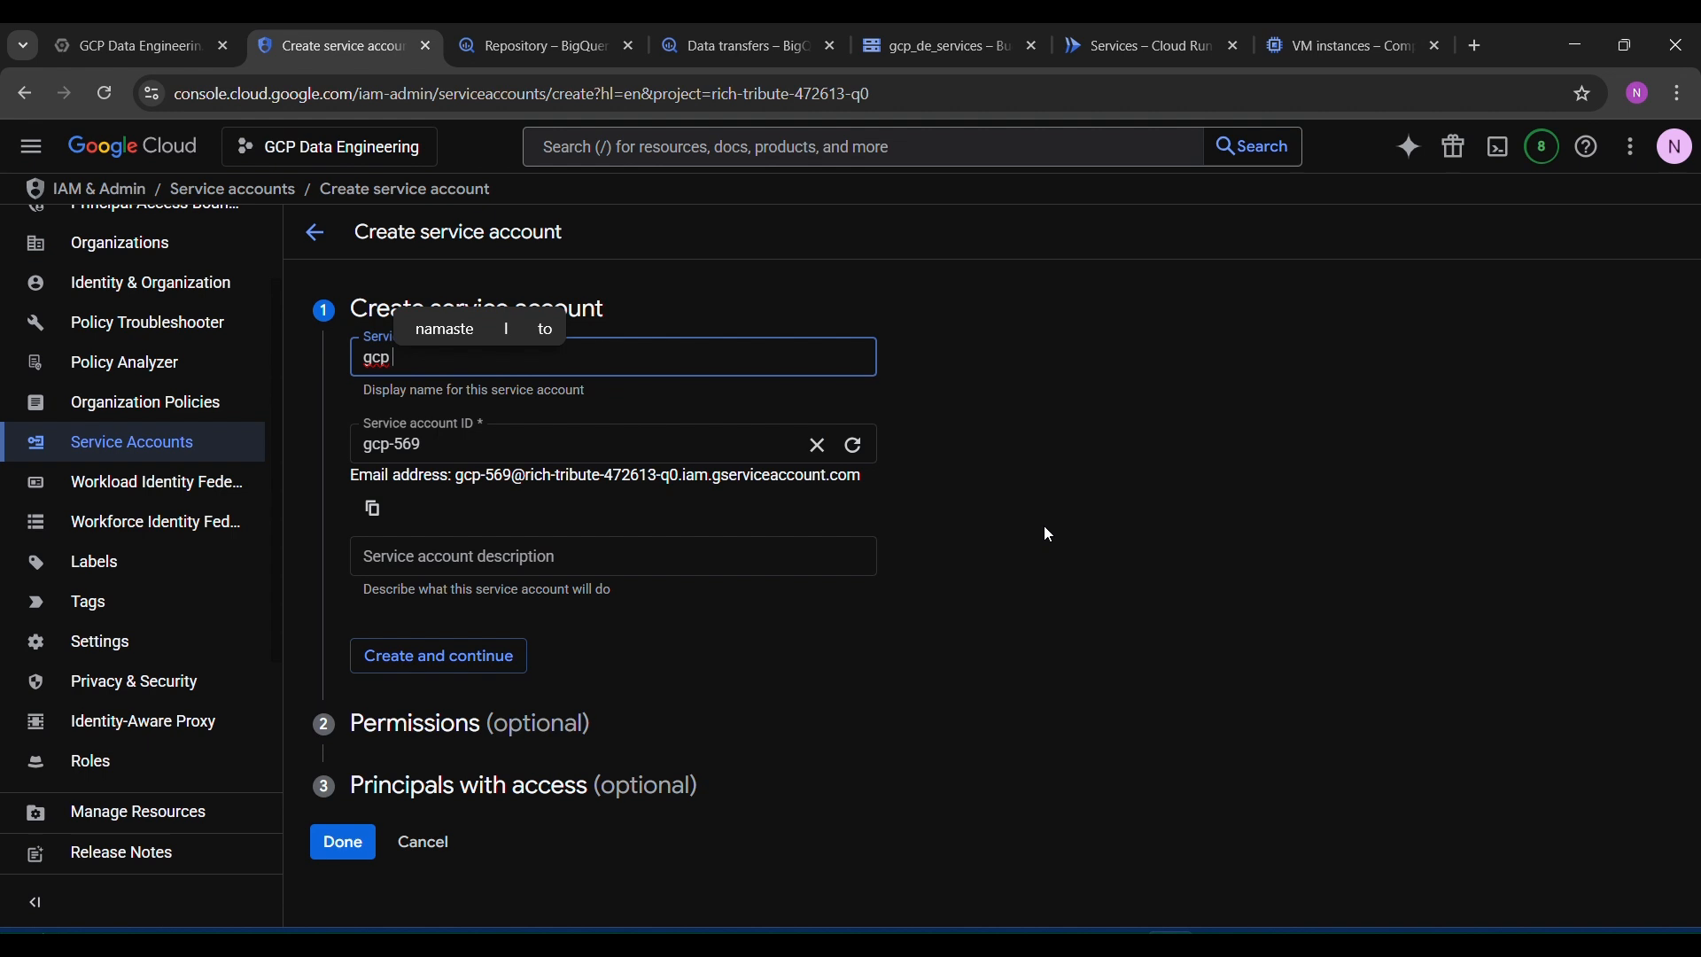
pyautogui.press('BackSpace')
pyautogui.write('servv')
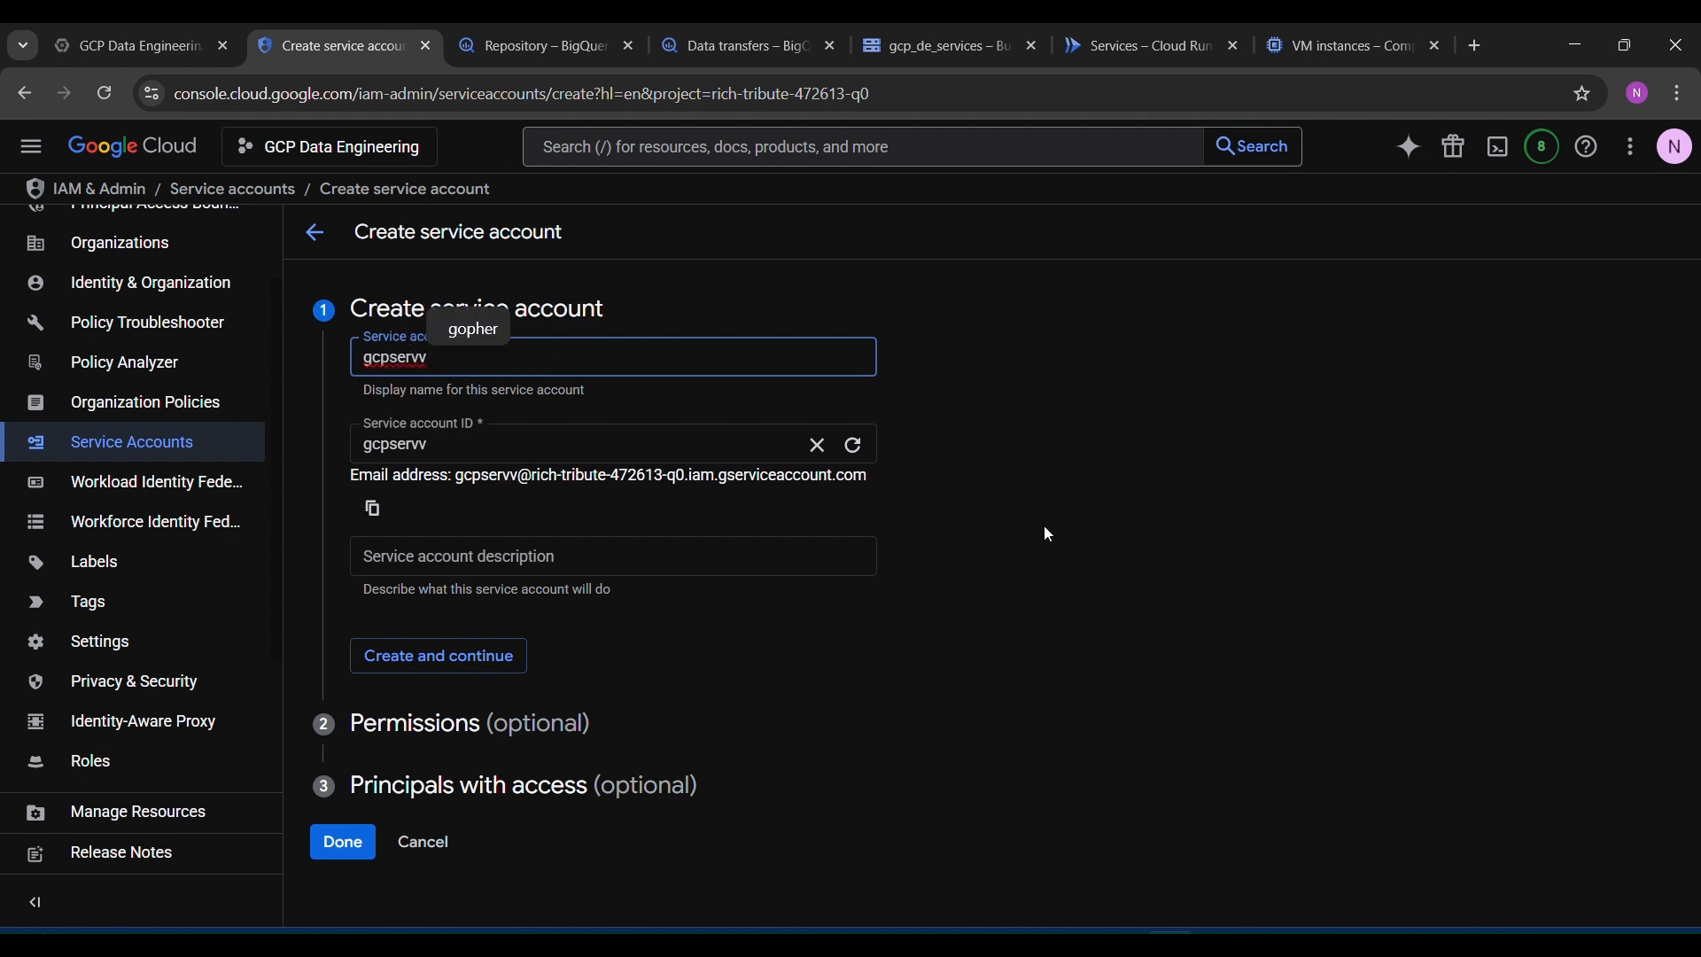
pyautogui.press('BackSpace')
pyautogui.write('166')
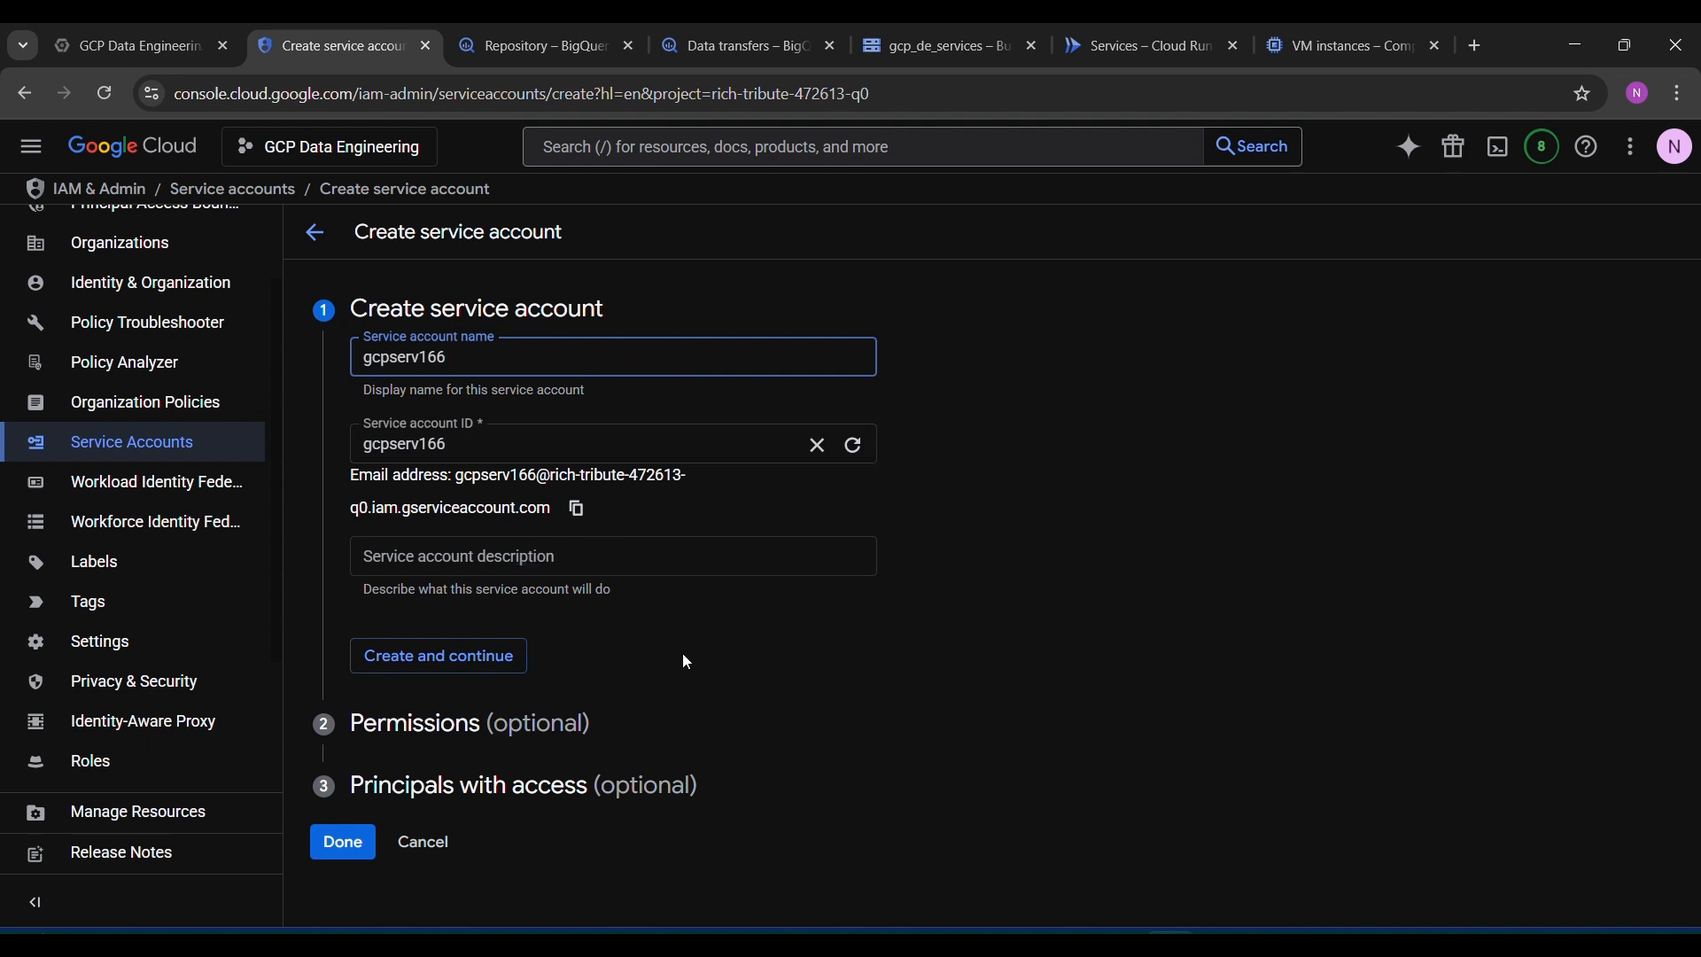
pyautogui.click(489, 555)
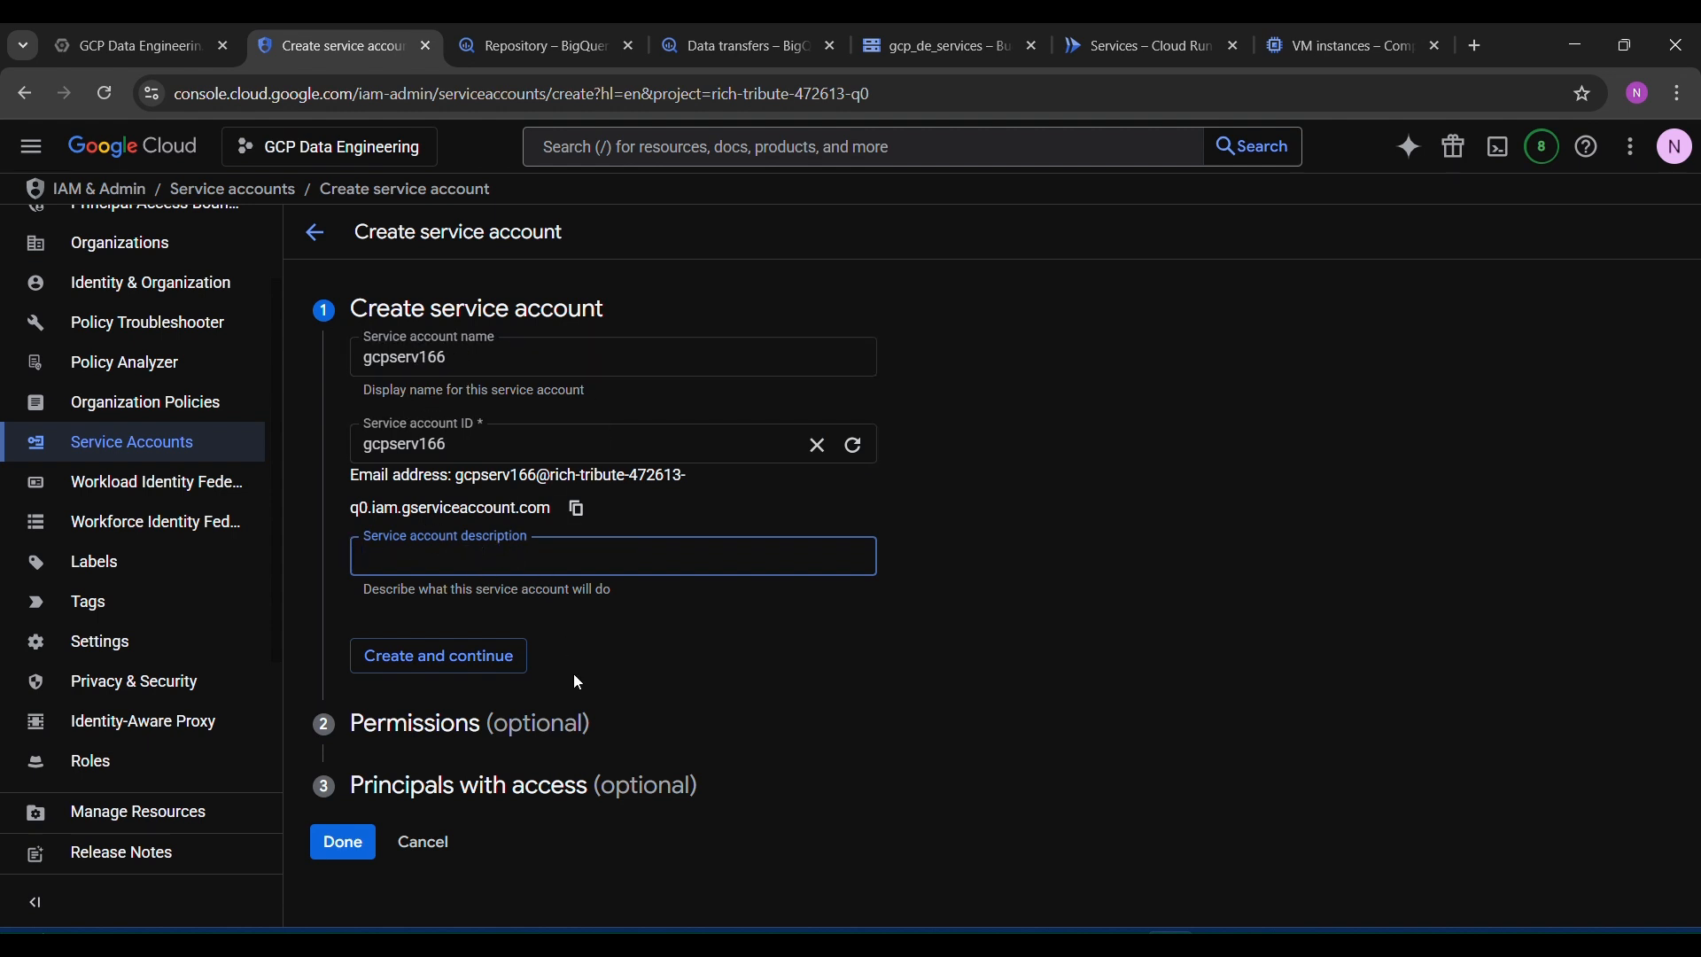
pyautogui.click(487, 674)
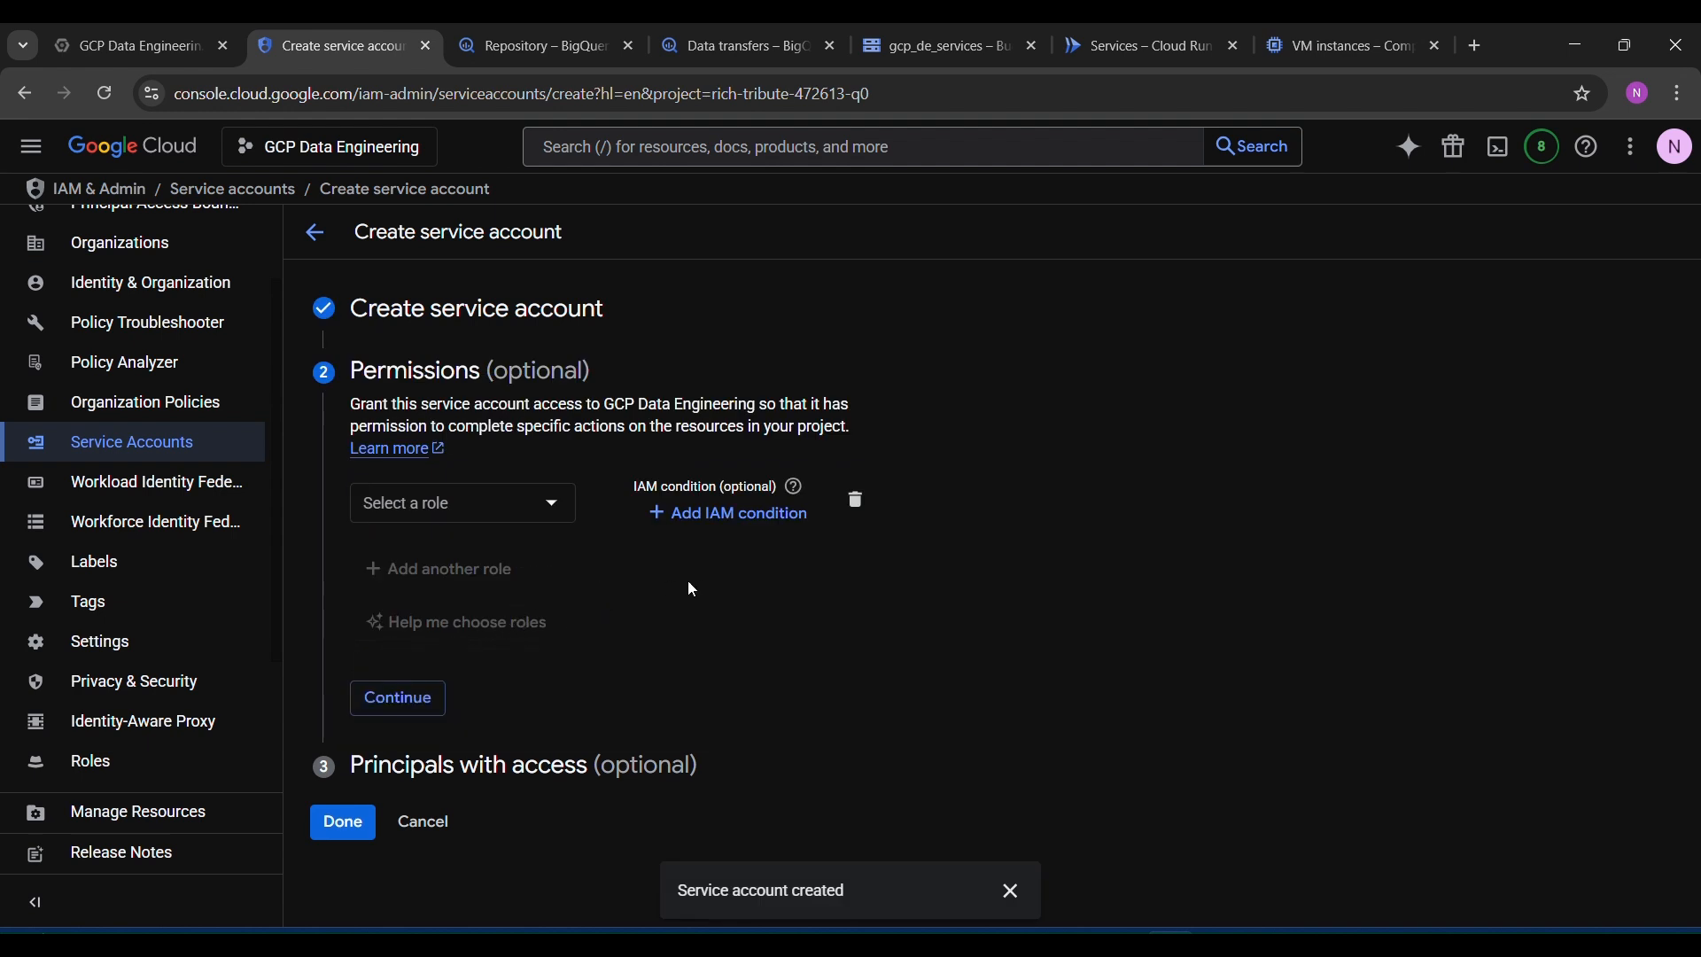
# Step: Assign the basic Owner role to the new service account, continue, and leave the optional principals stage without adding anyone
pyautogui.click(537, 505)
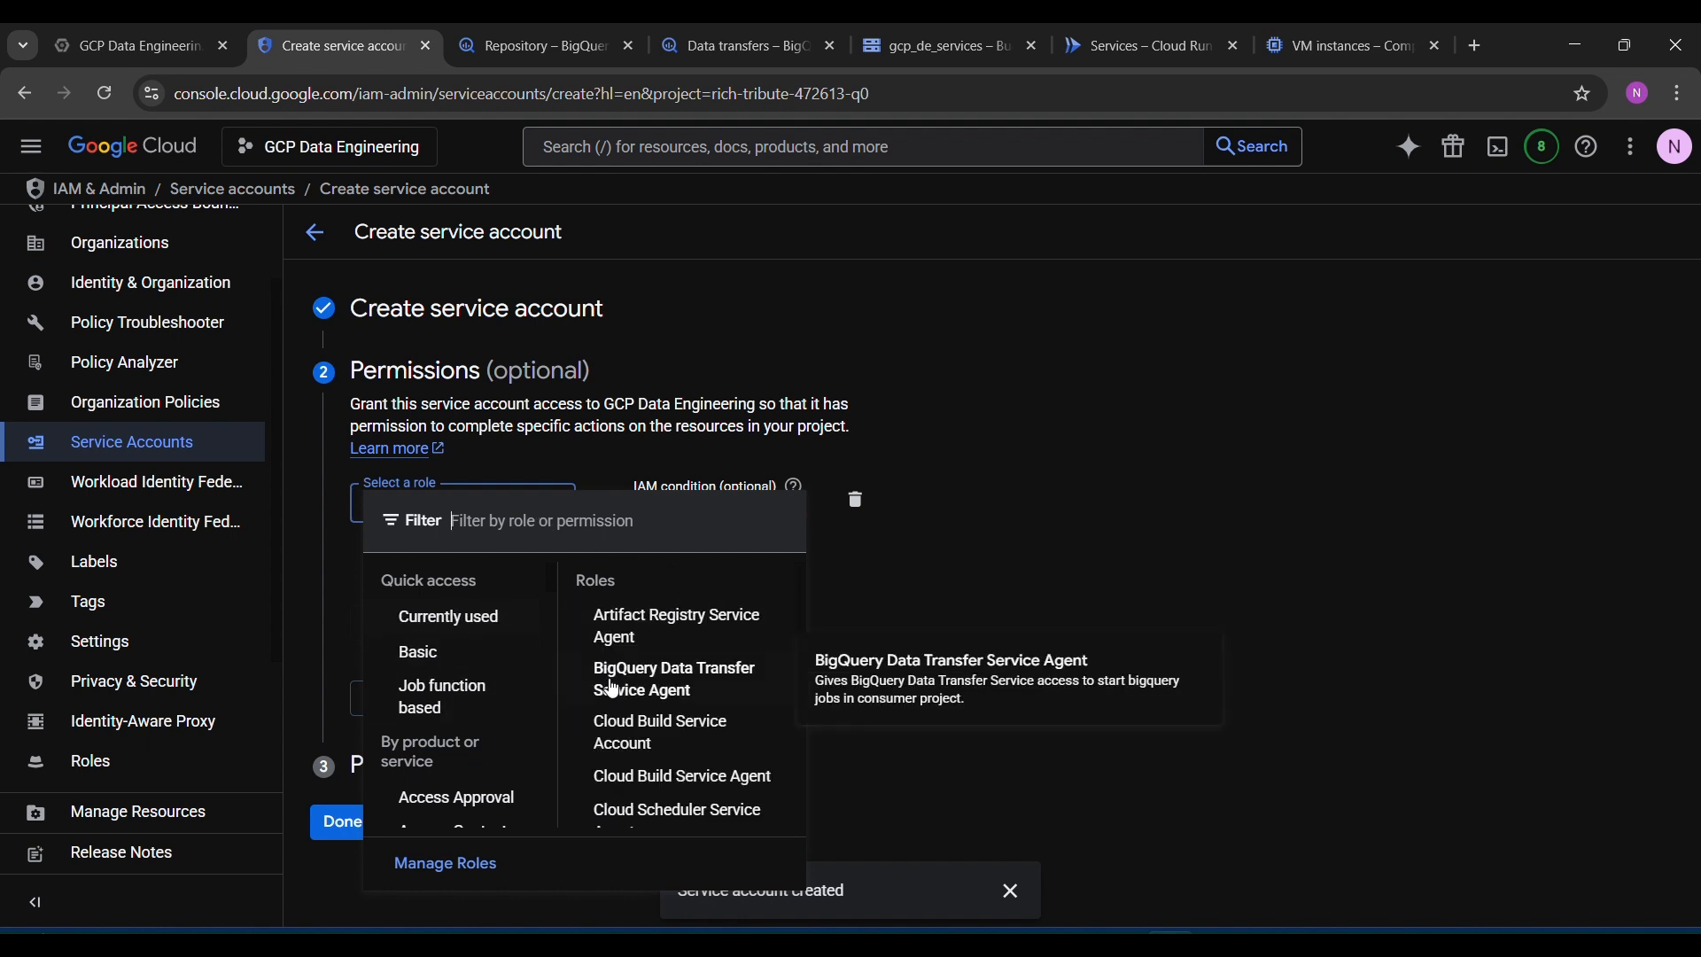
pyautogui.moveTo(421, 656)
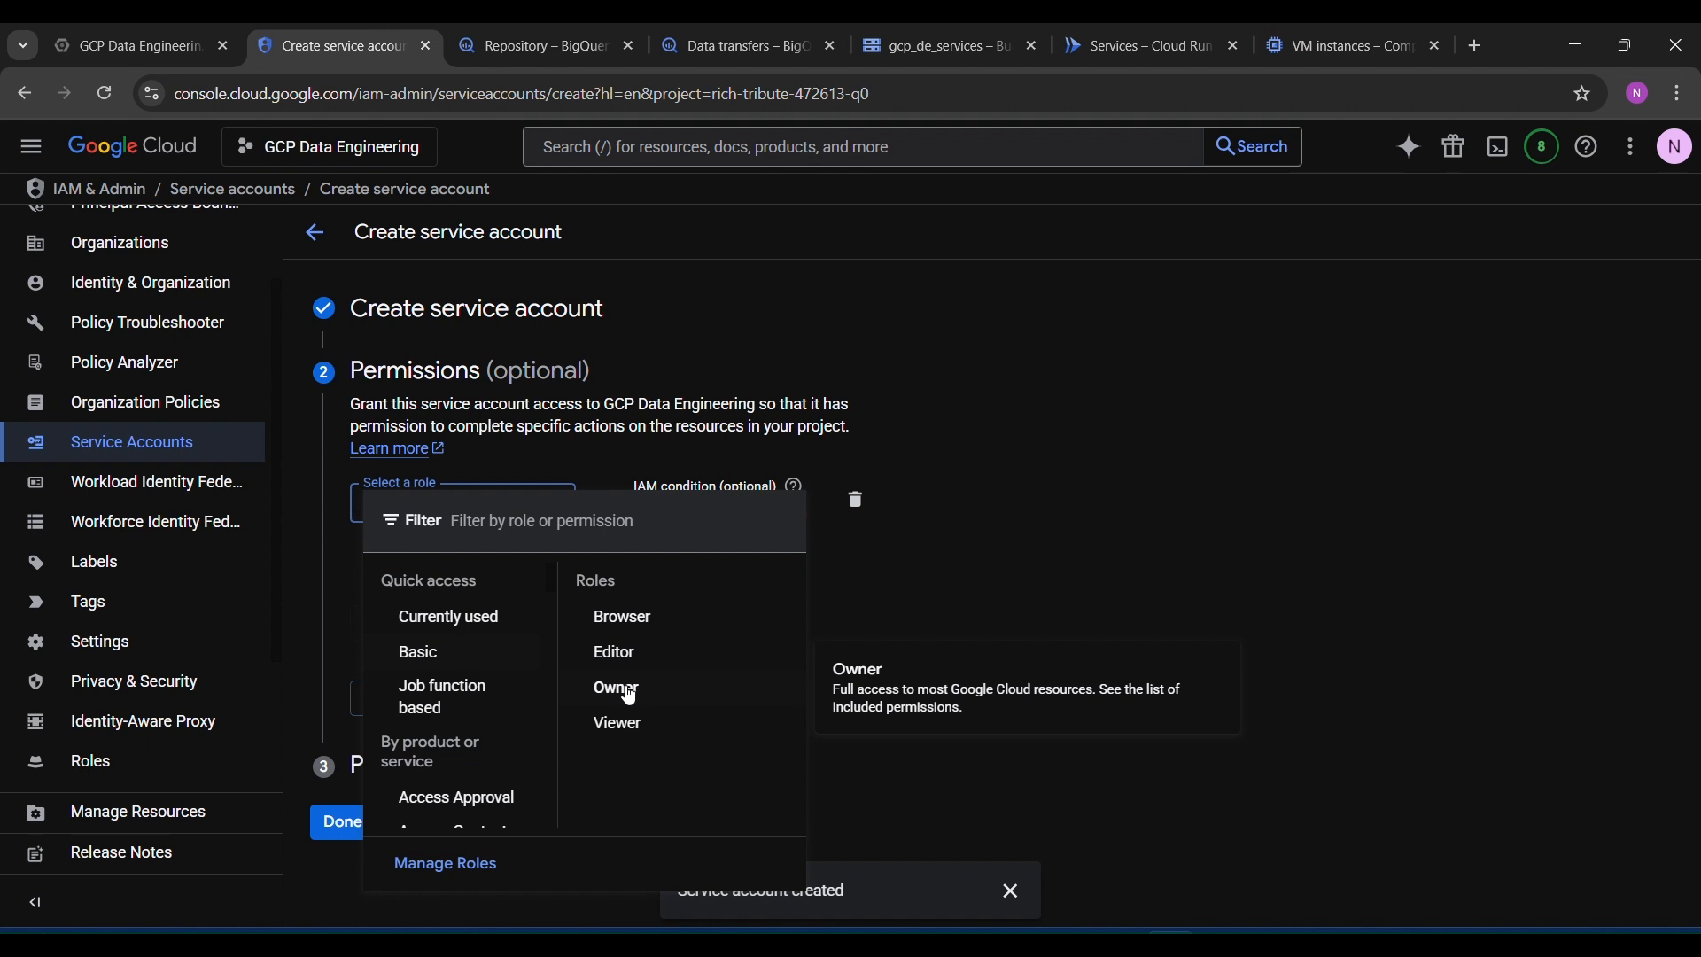
pyautogui.click(456, 798)
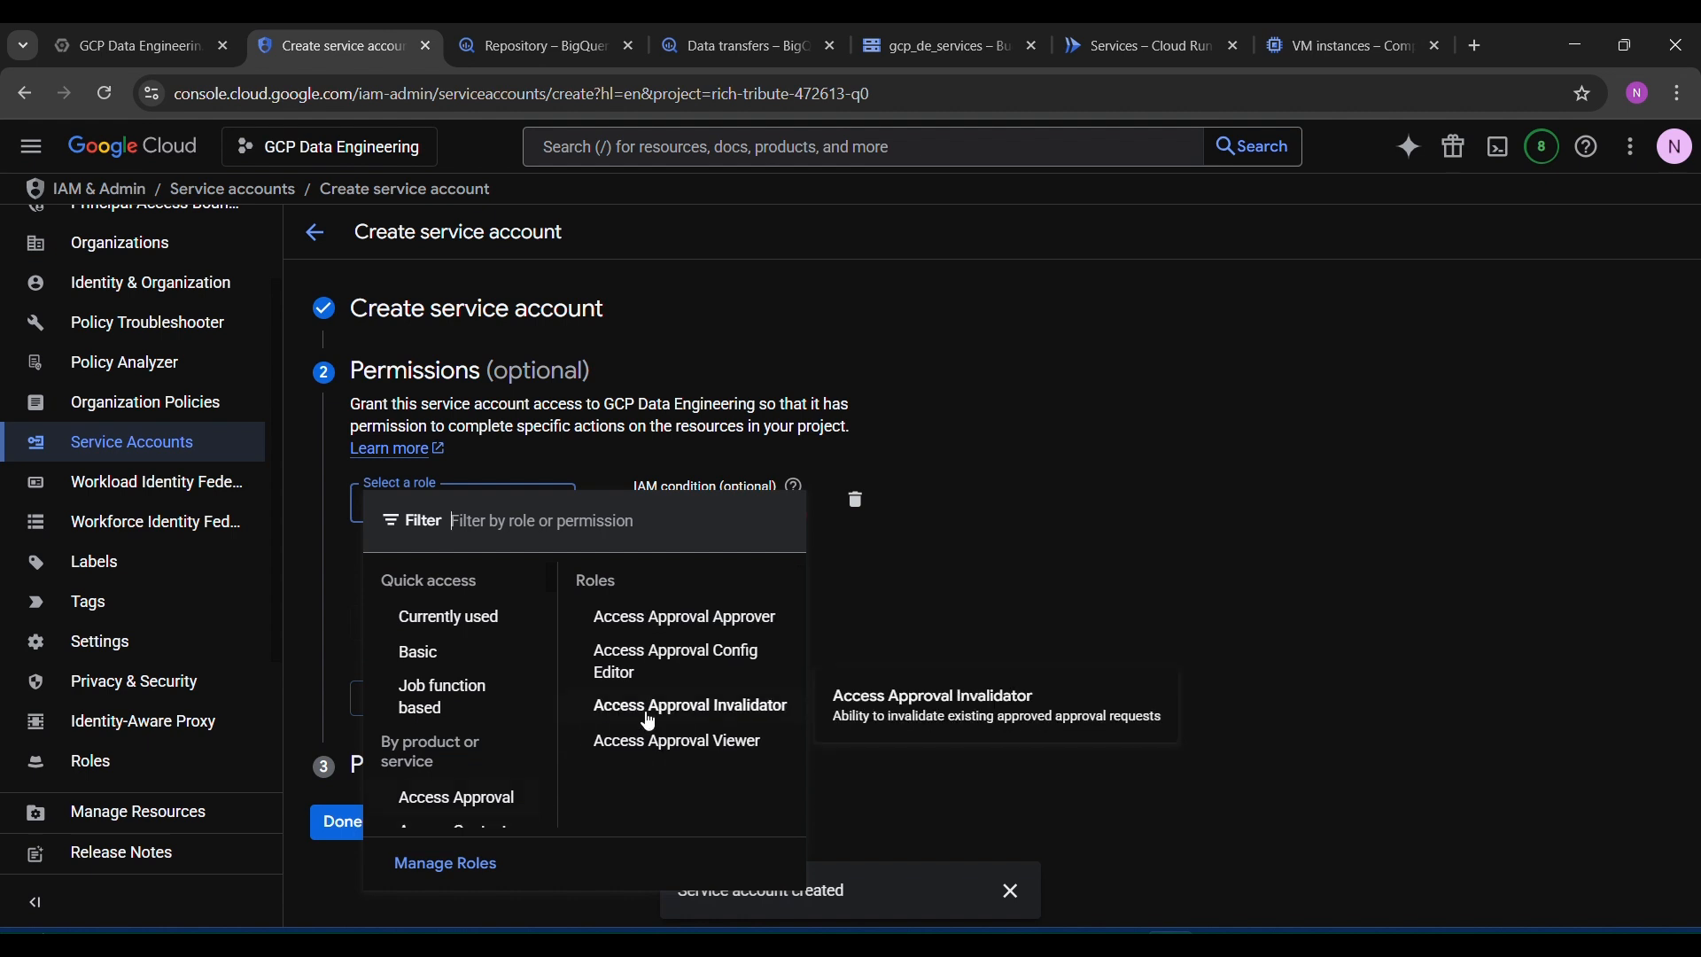
pyautogui.click(418, 653)
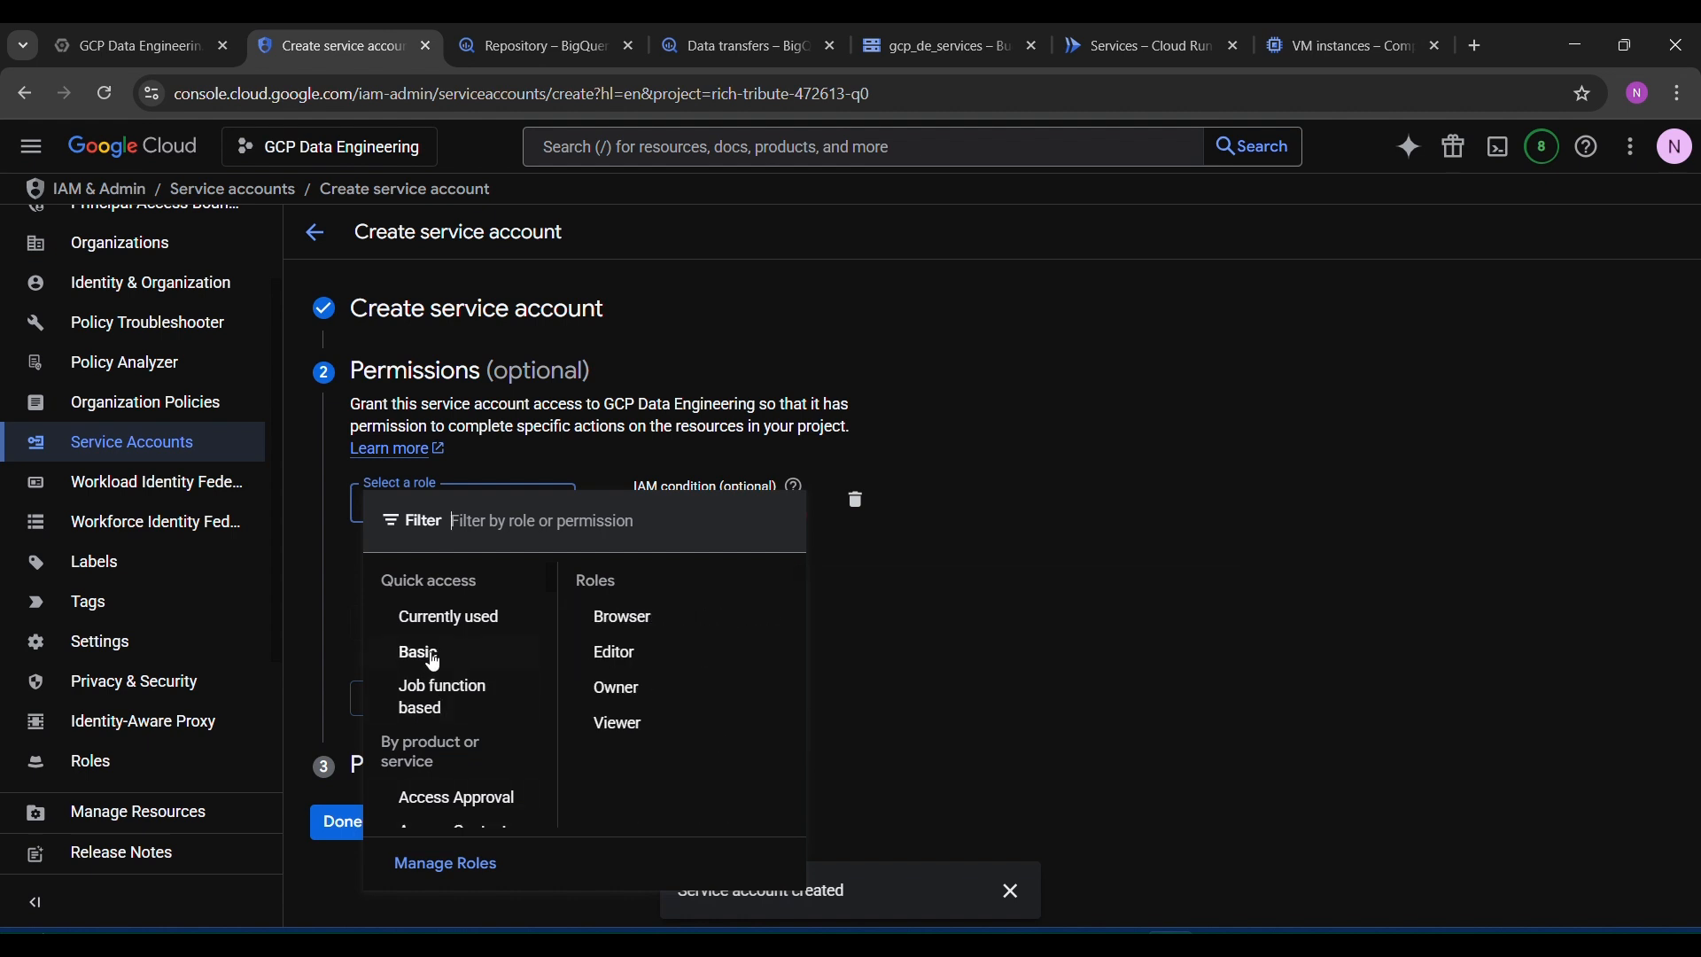
pyautogui.click(620, 690)
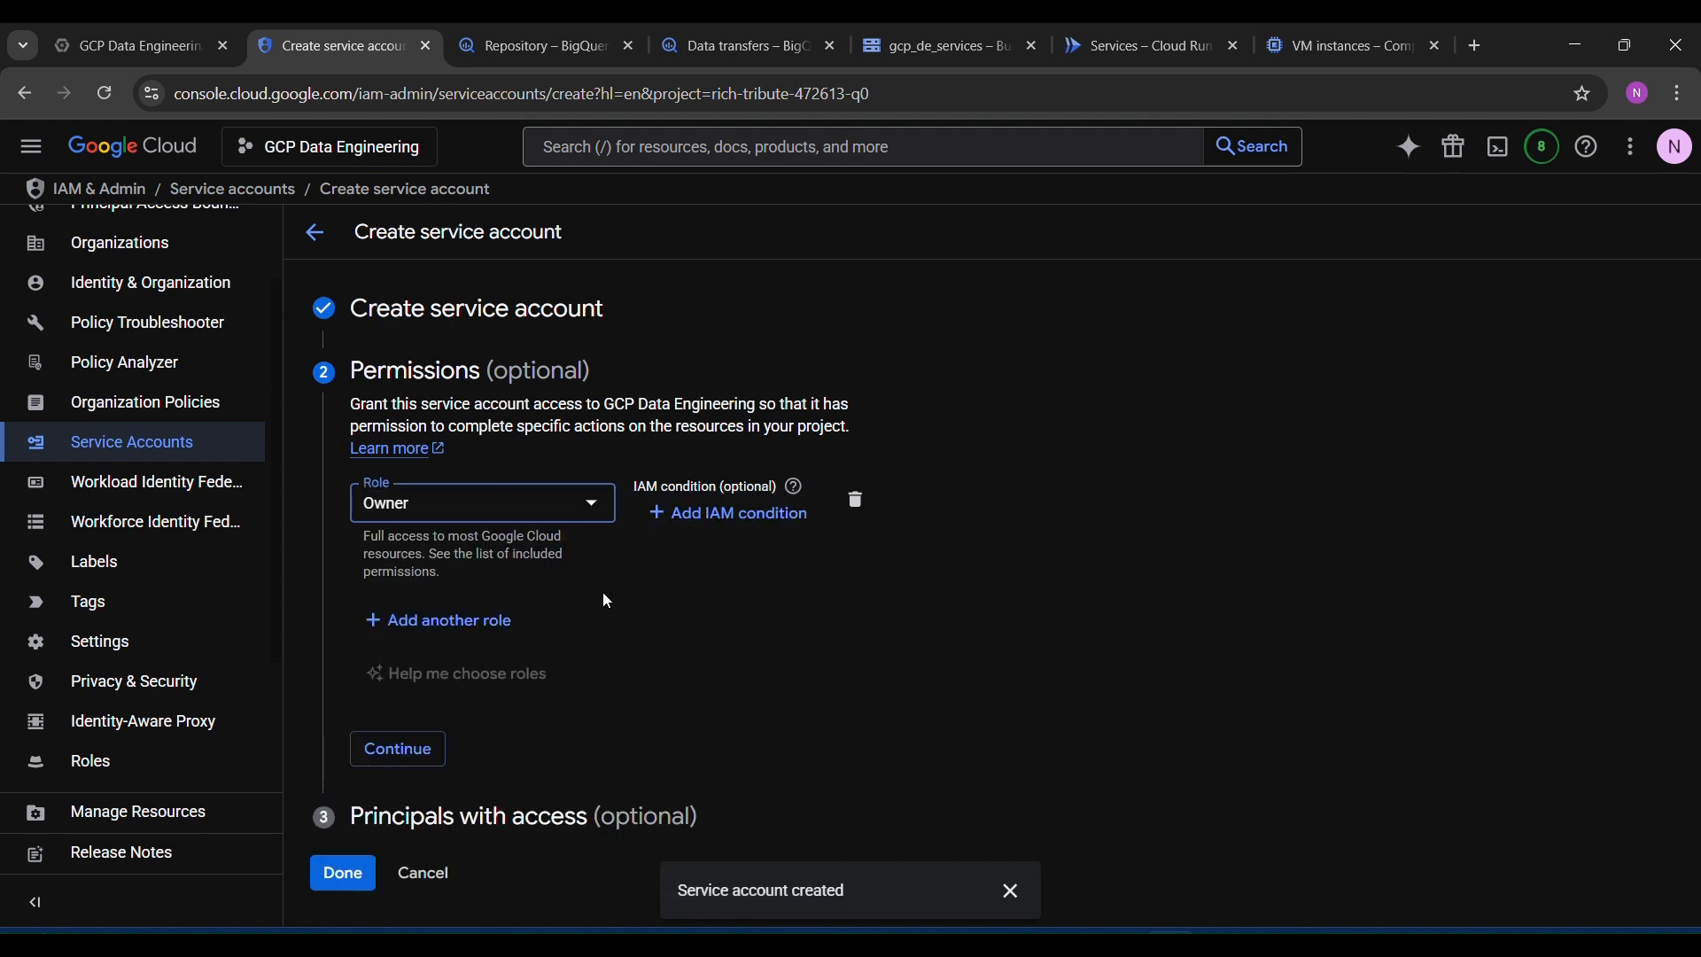
pyautogui.moveTo(466, 691)
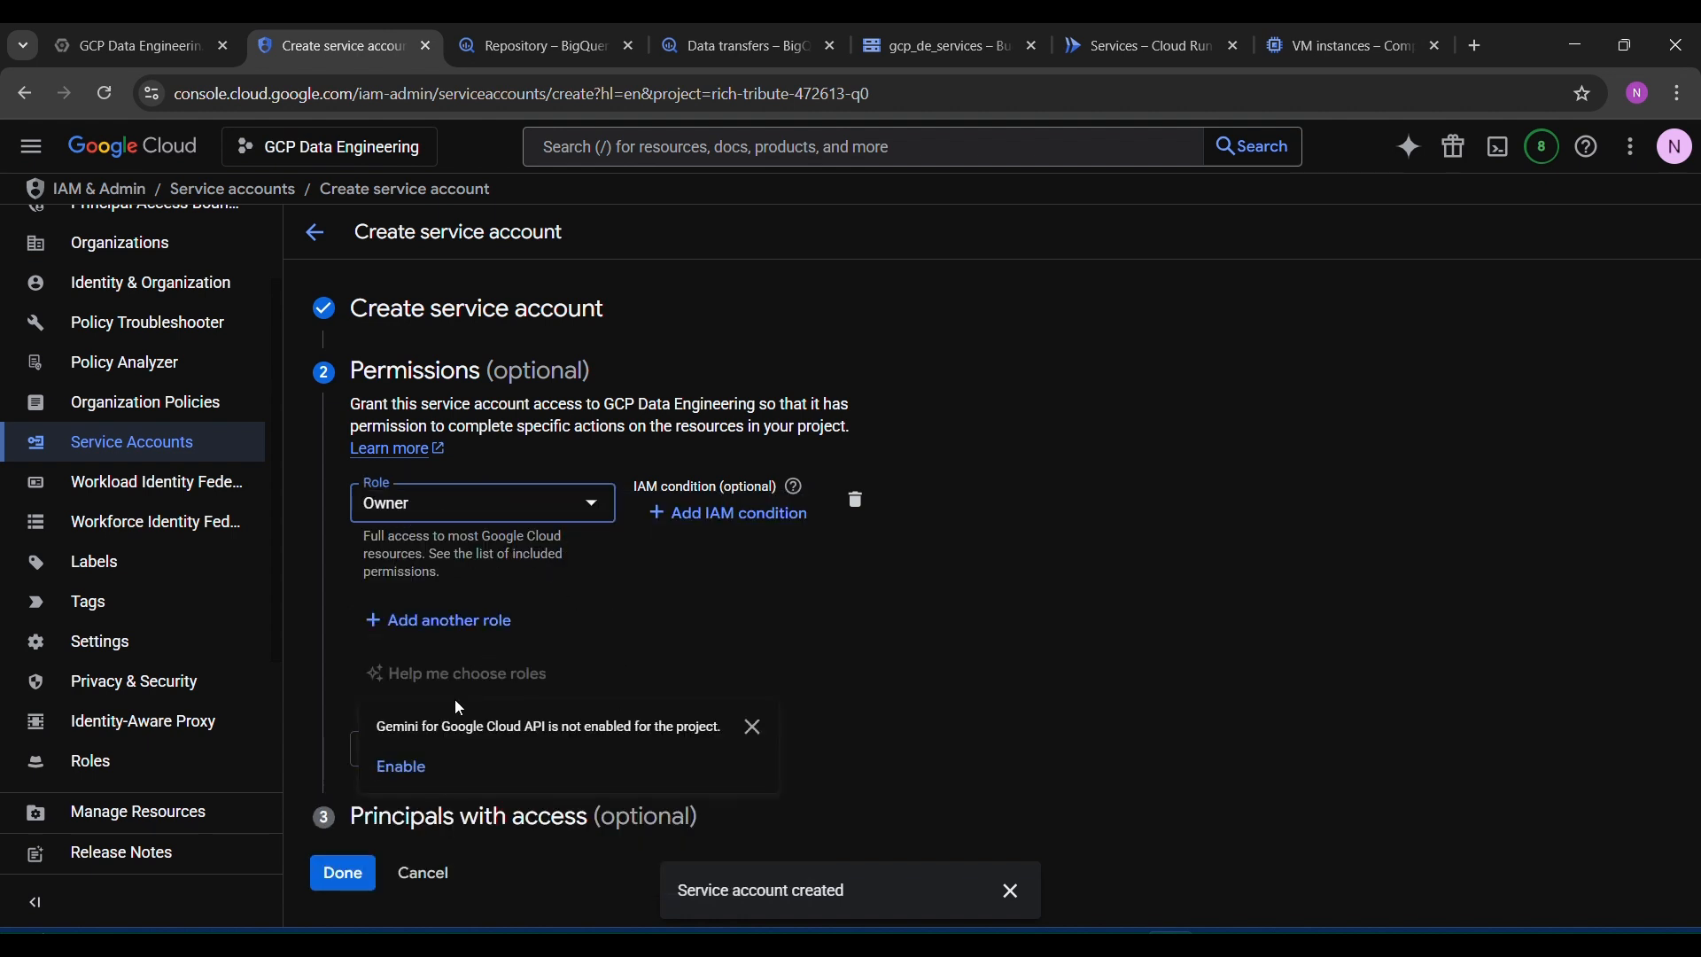
pyautogui.click(423, 755)
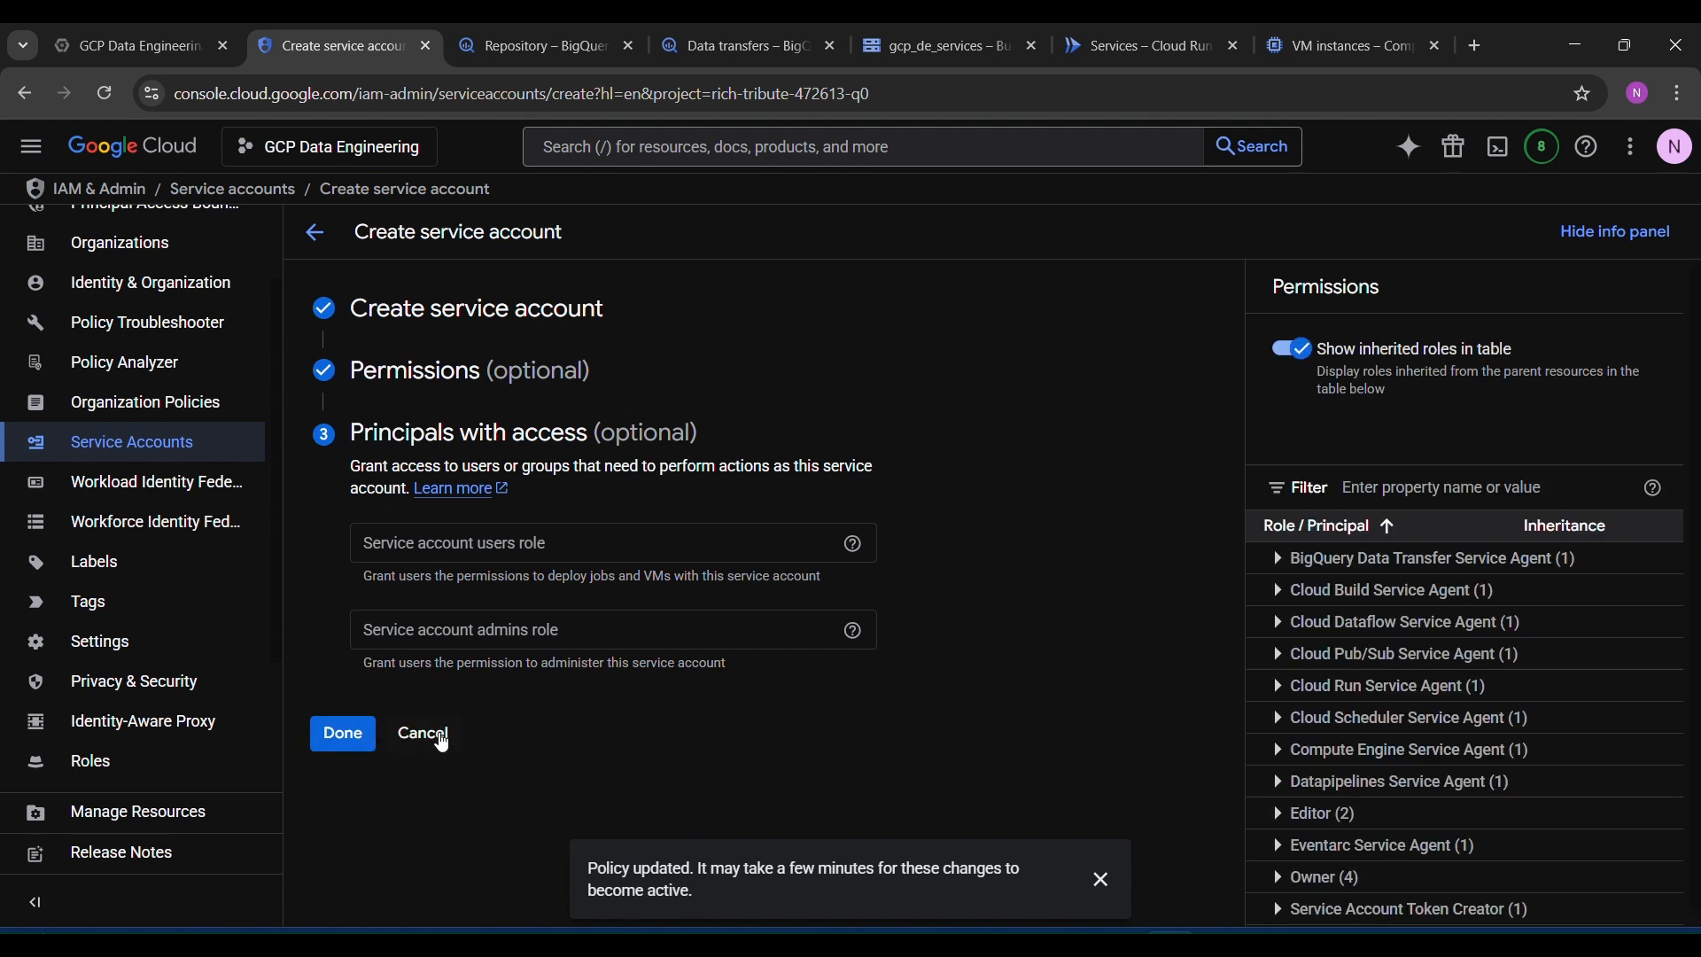
pyautogui.click(440, 739)
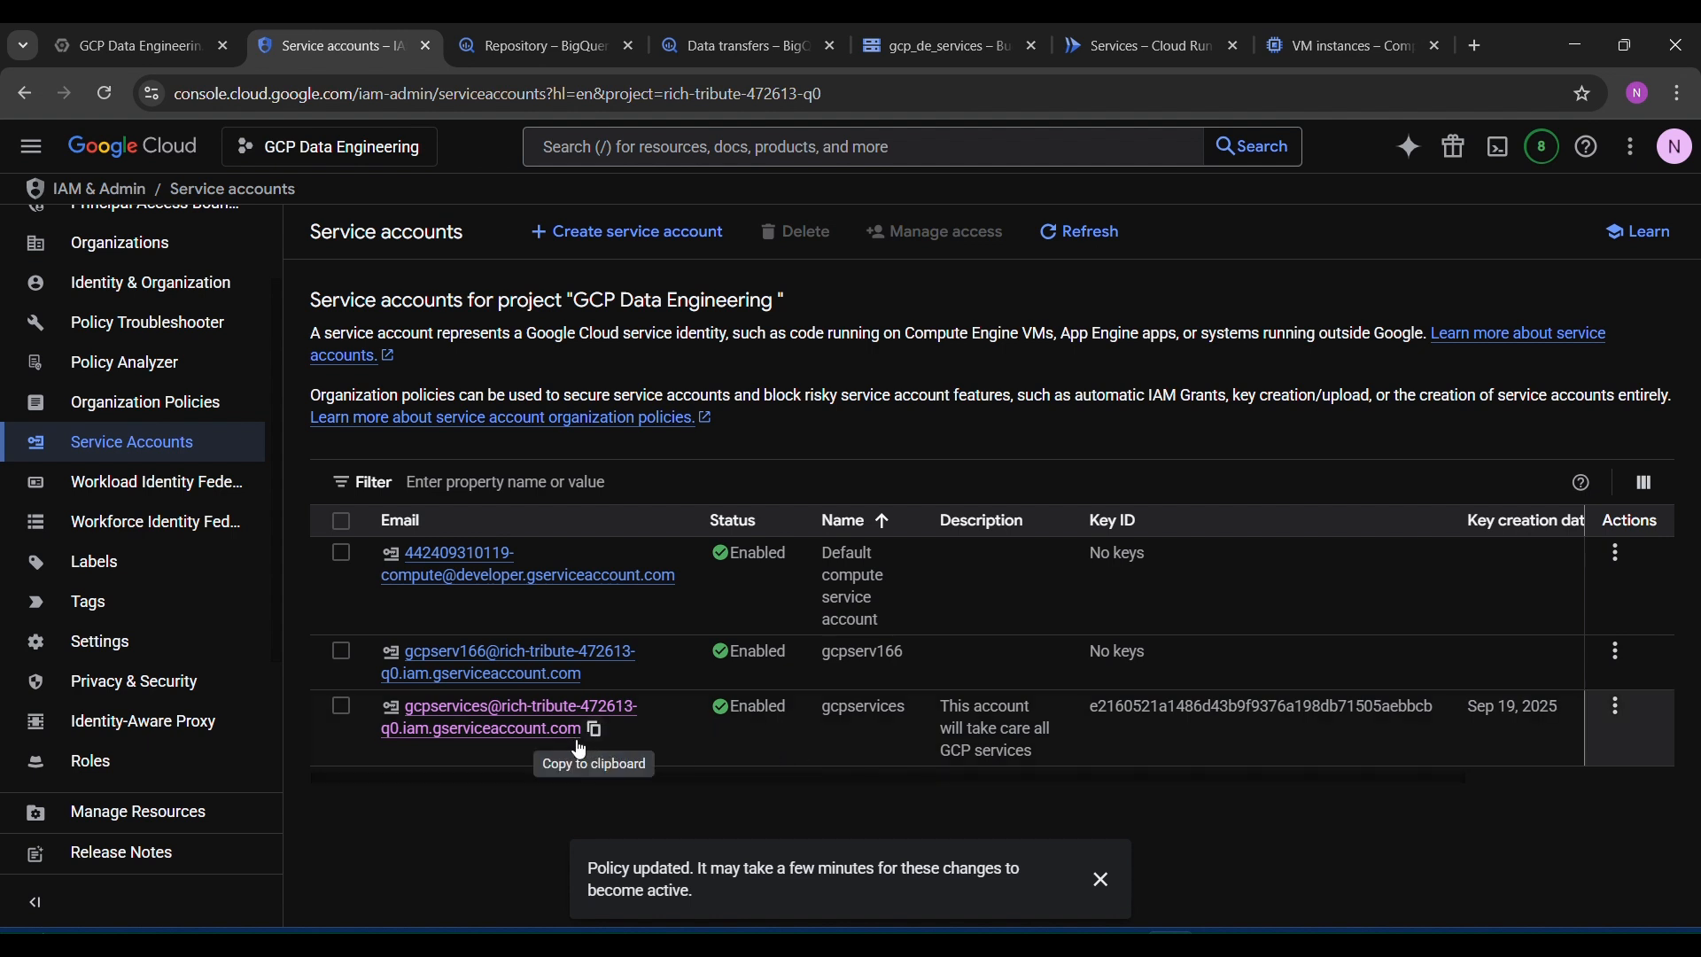
# Step: Open the key management page of the gcpservices service account from the service accounts list
pyautogui.click(366, 707)
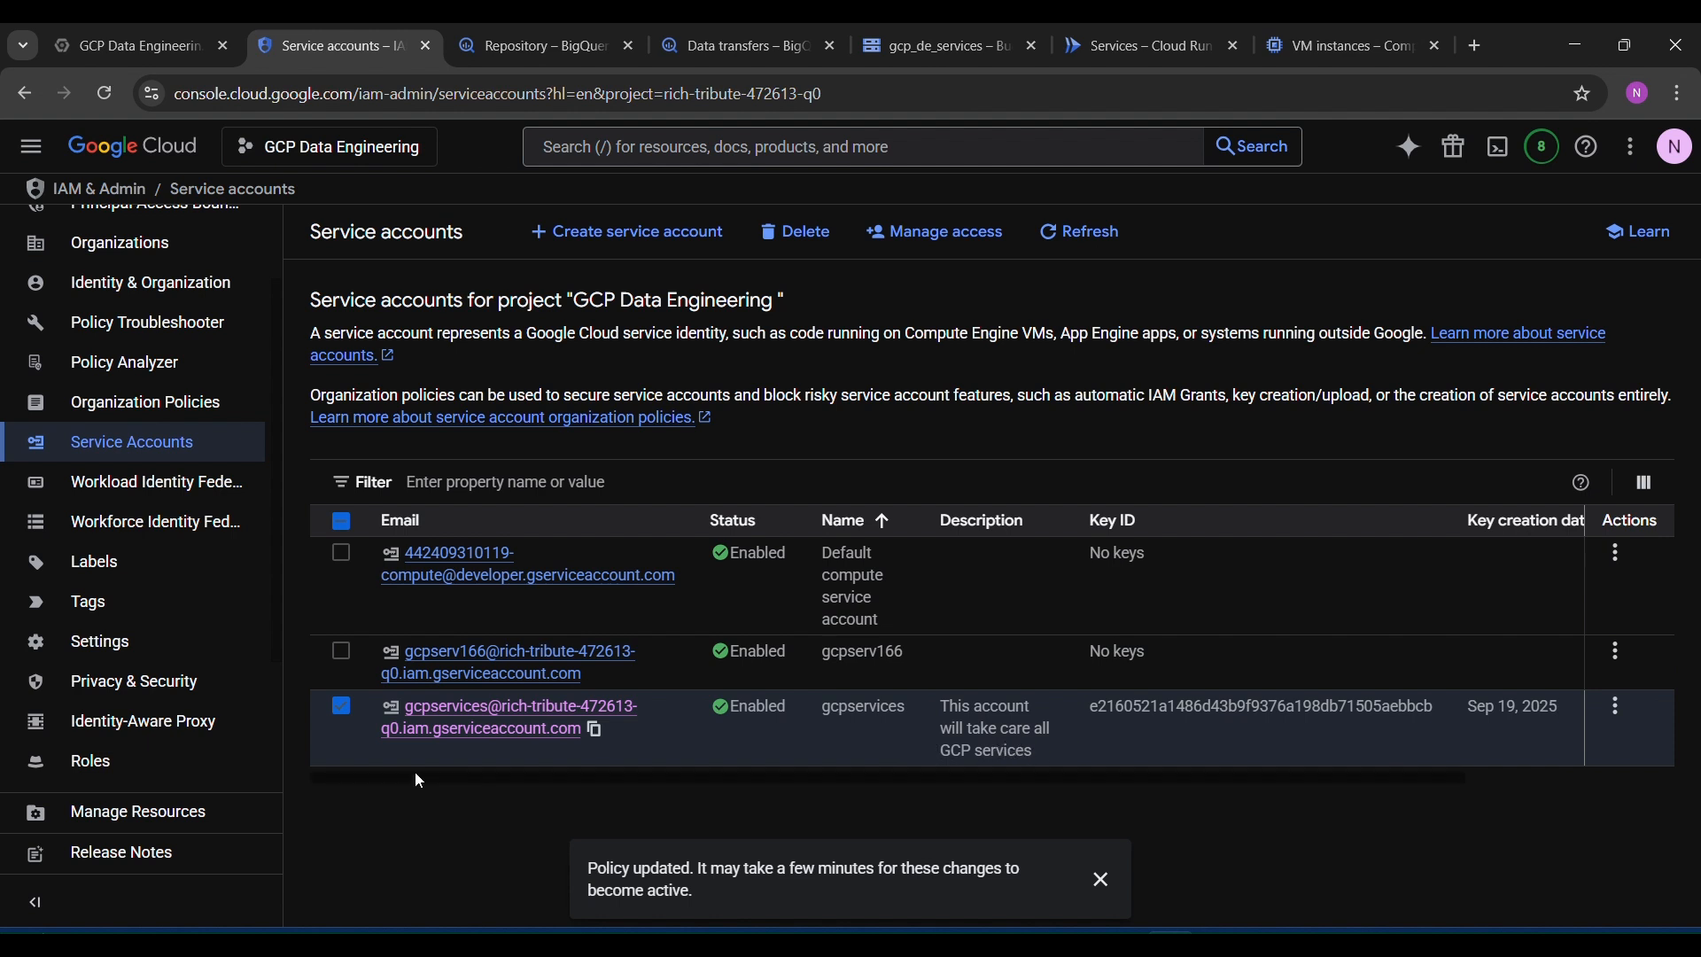
pyautogui.click(347, 710)
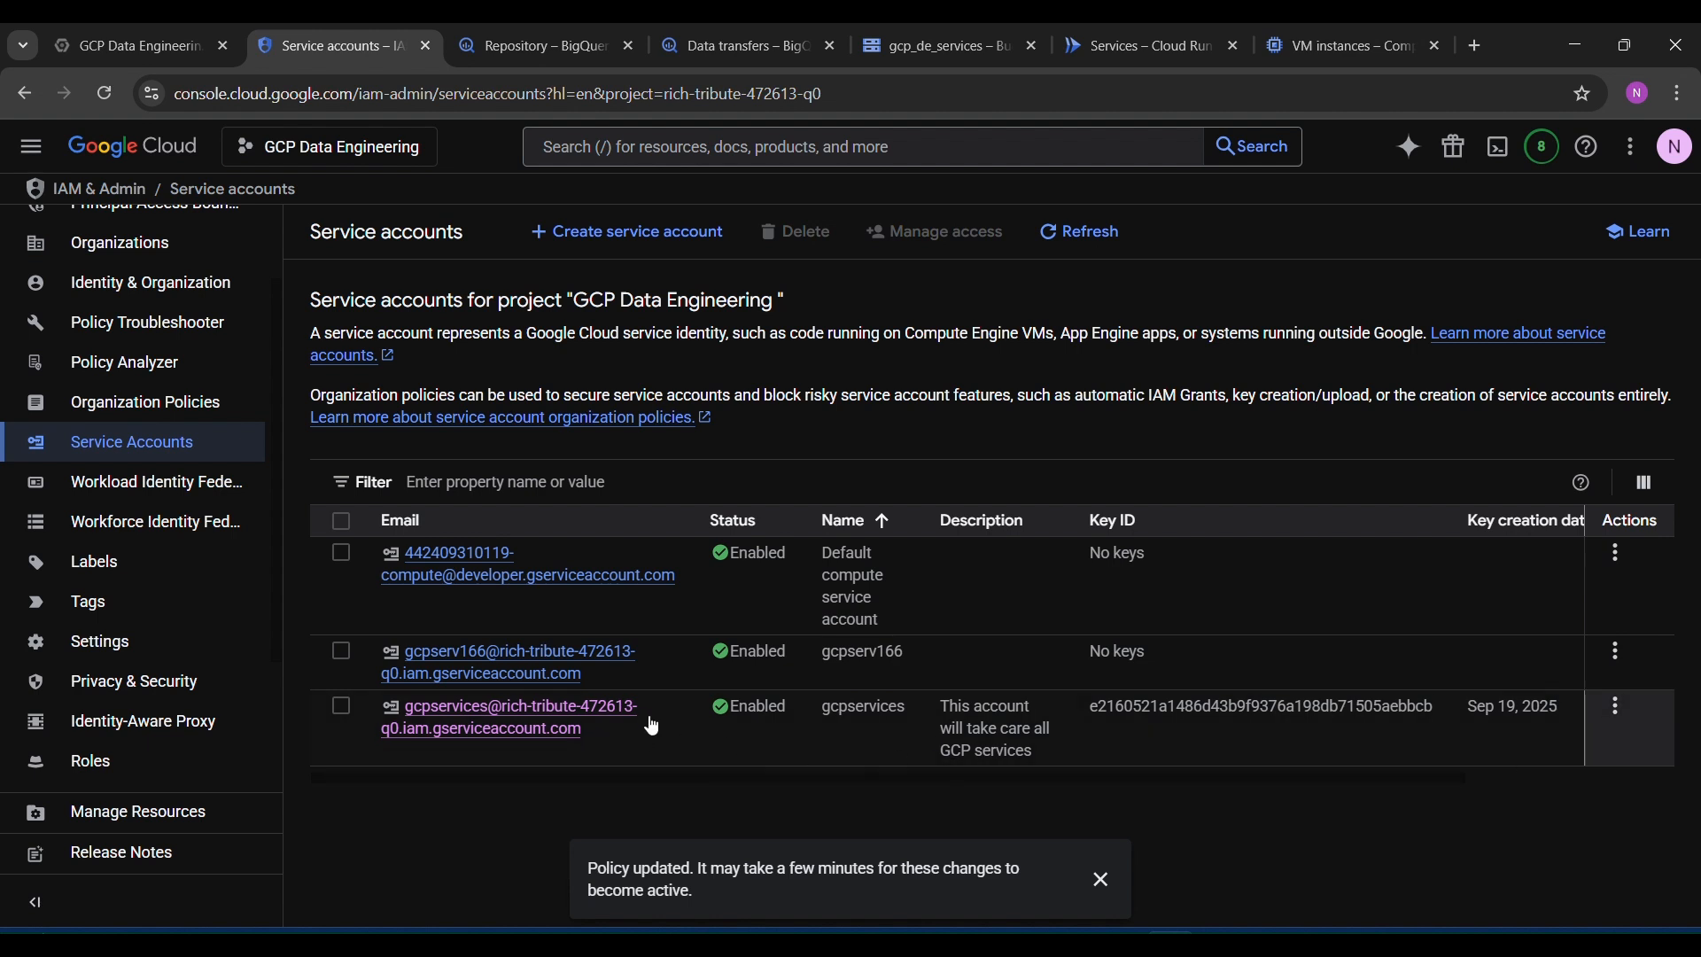
pyautogui.moveTo(1087, 714); pyautogui.dragTo(1471, 745)
pyautogui.click(1476, 749)
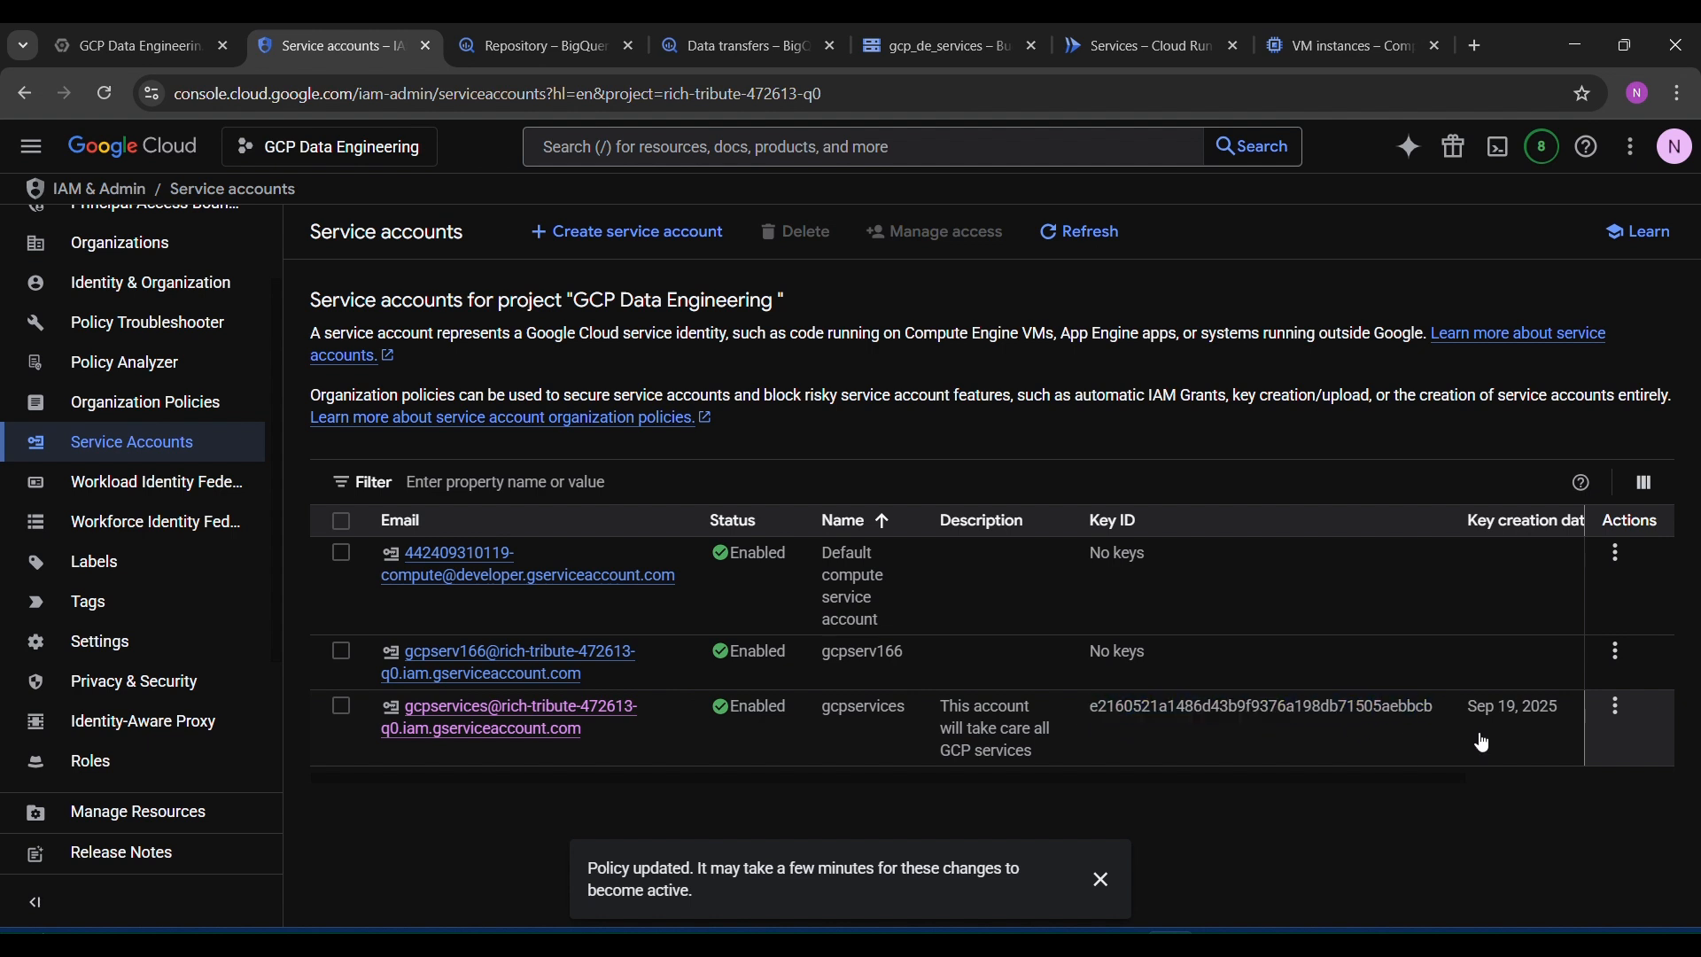
pyautogui.click(1617, 709)
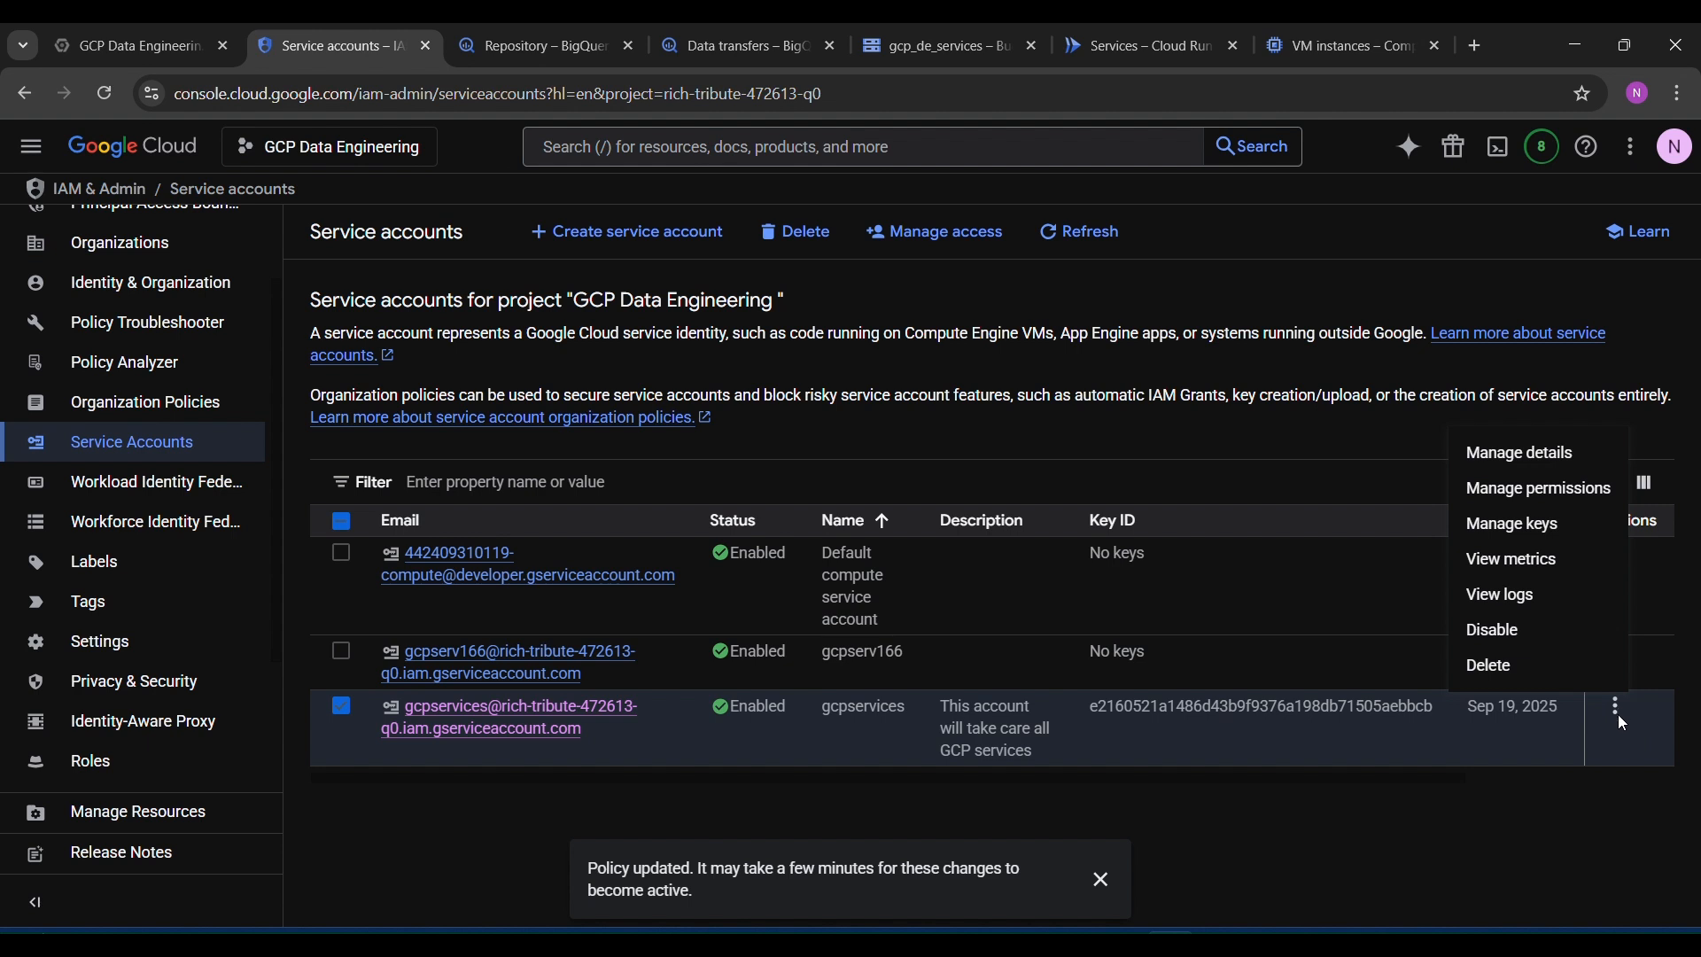
pyautogui.click(1543, 523)
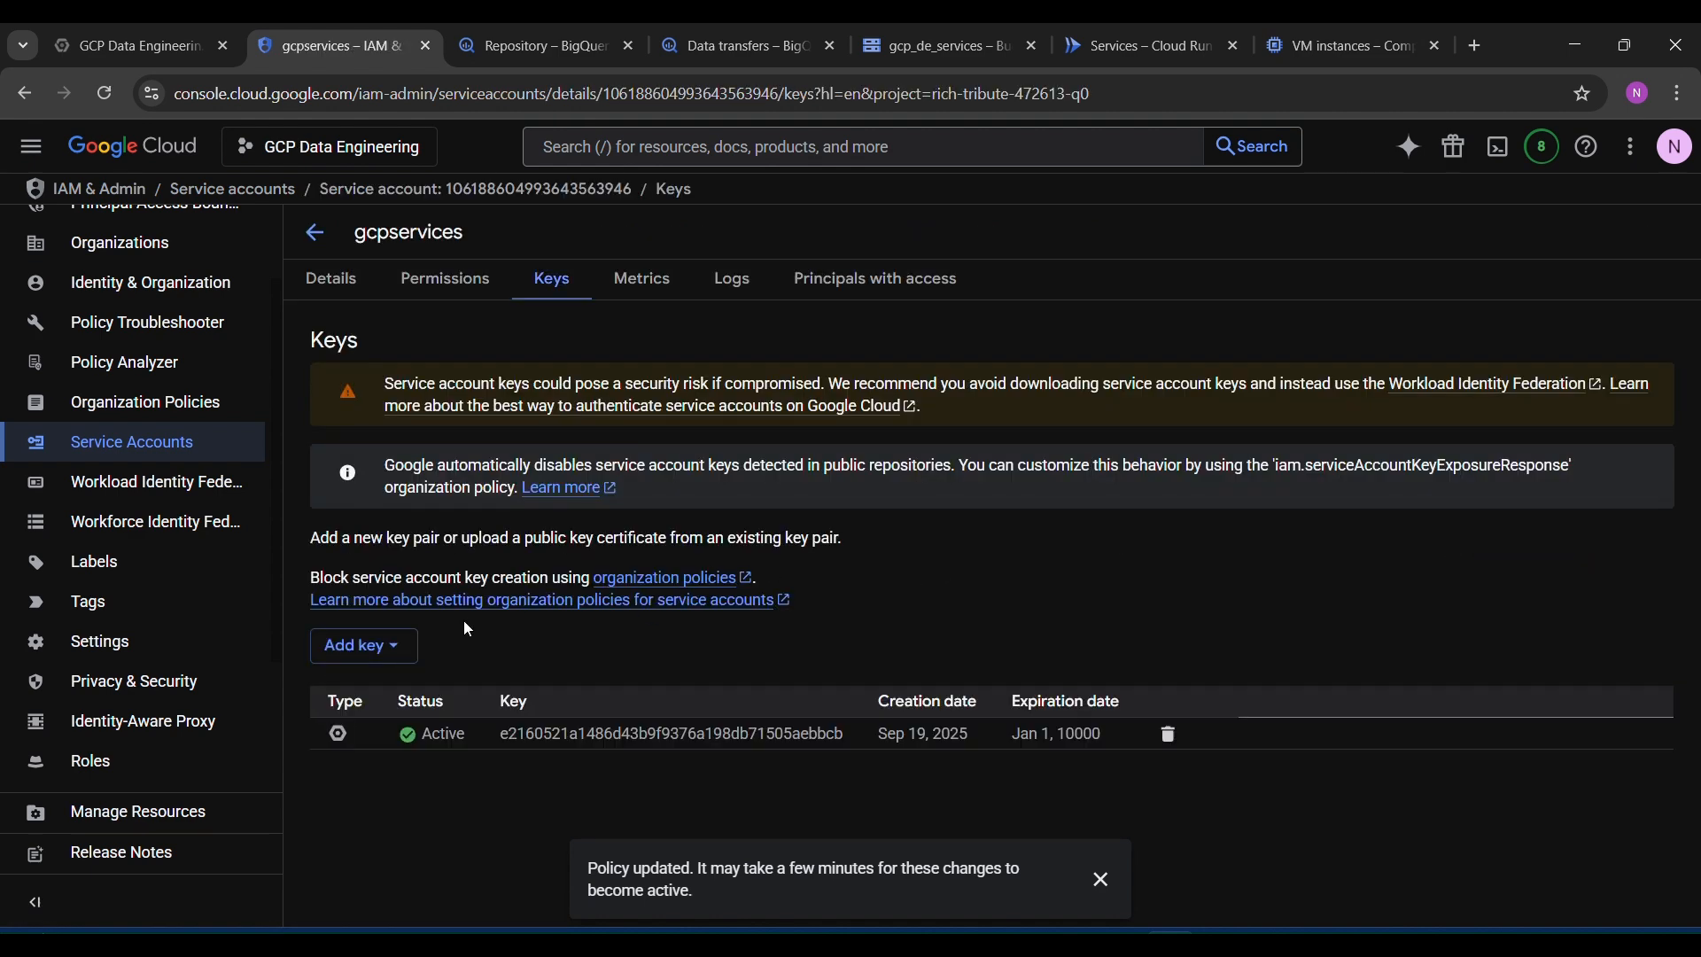
# Step: Bring up the new private key options for gcpservices with the JSON key type, and cancel without creating a key
pyautogui.click(370, 656)
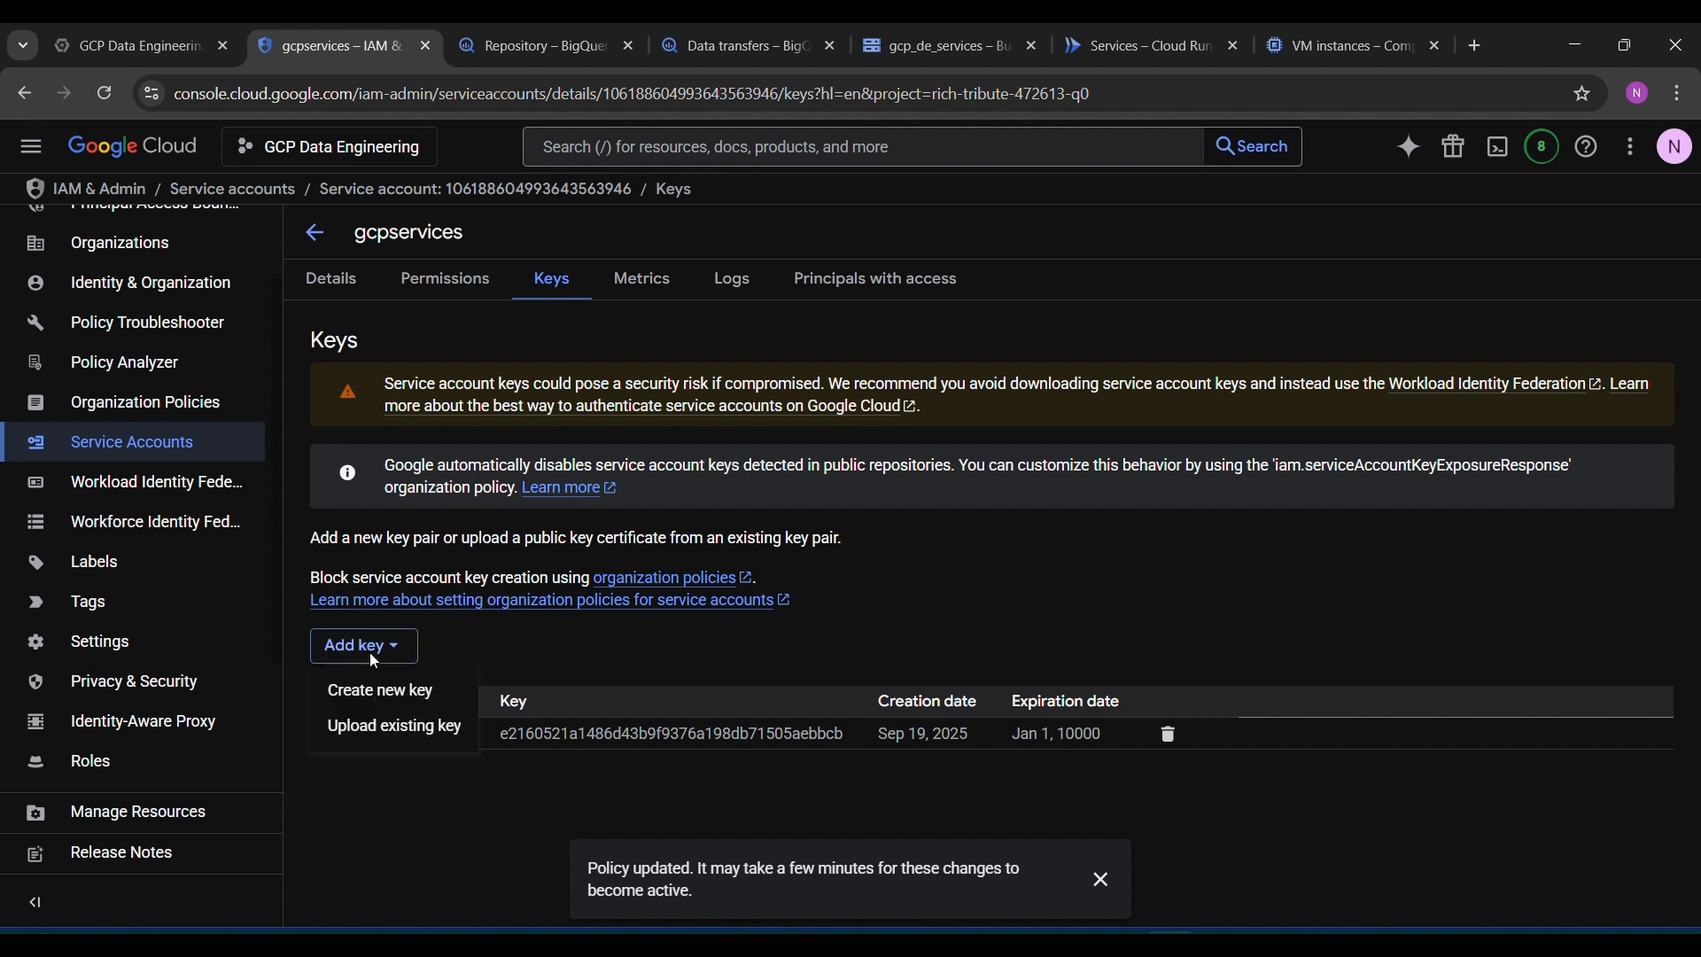
pyautogui.click(411, 696)
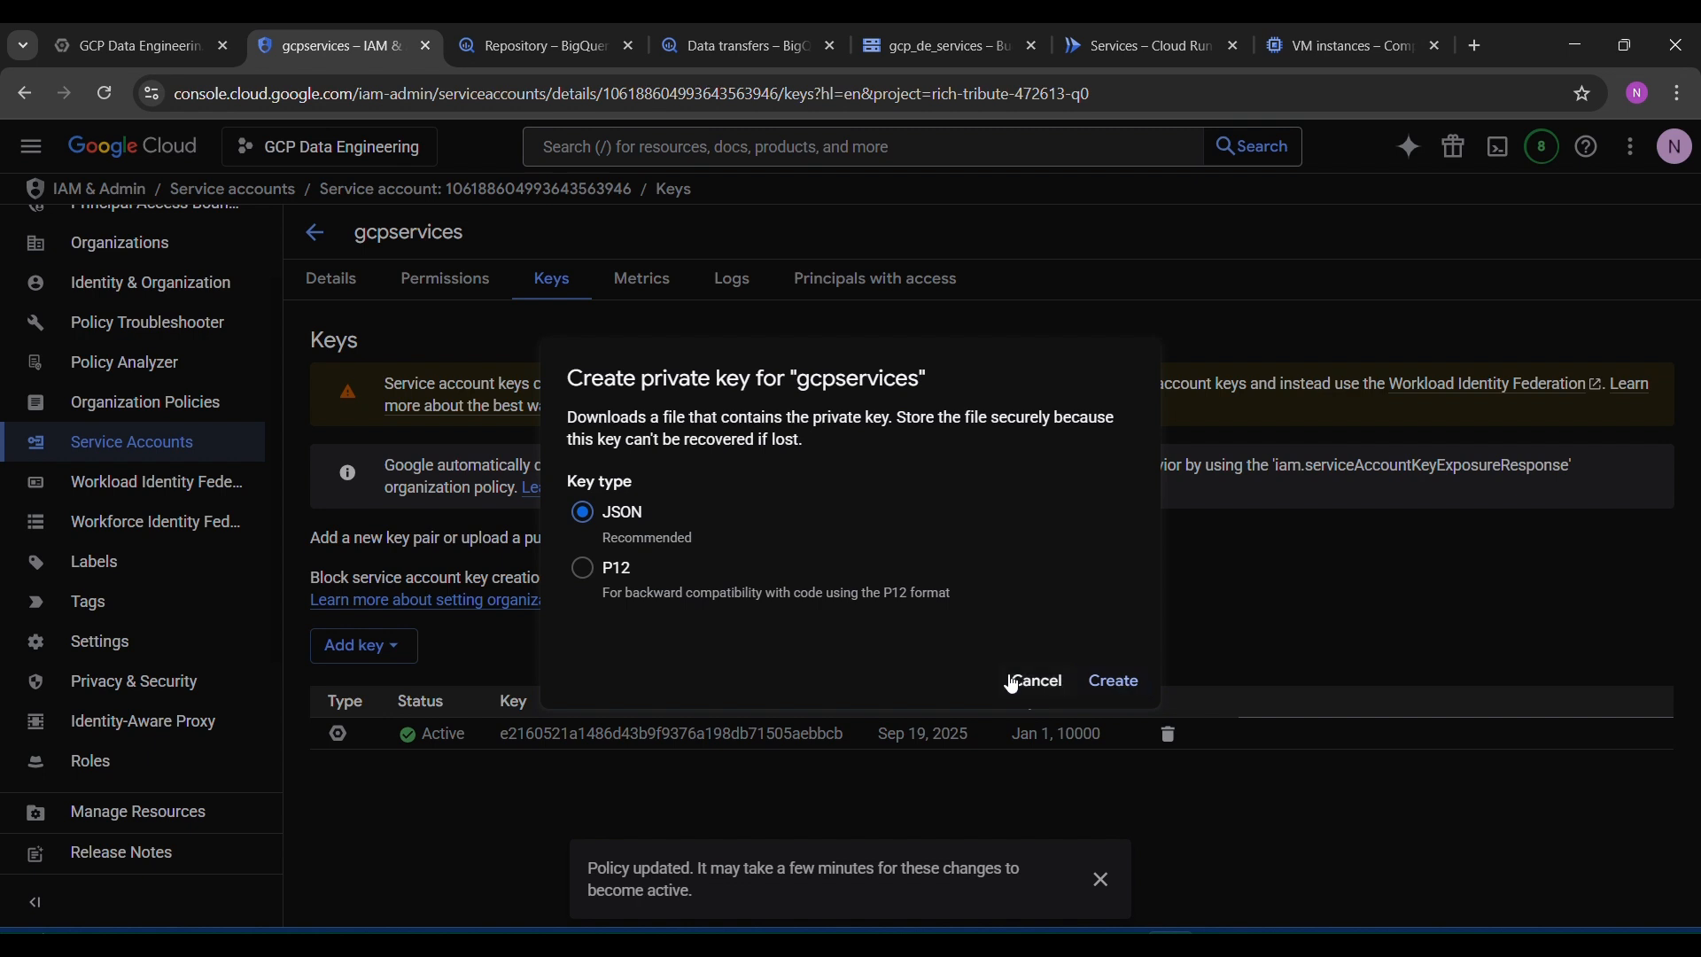
pyautogui.click(1044, 682)
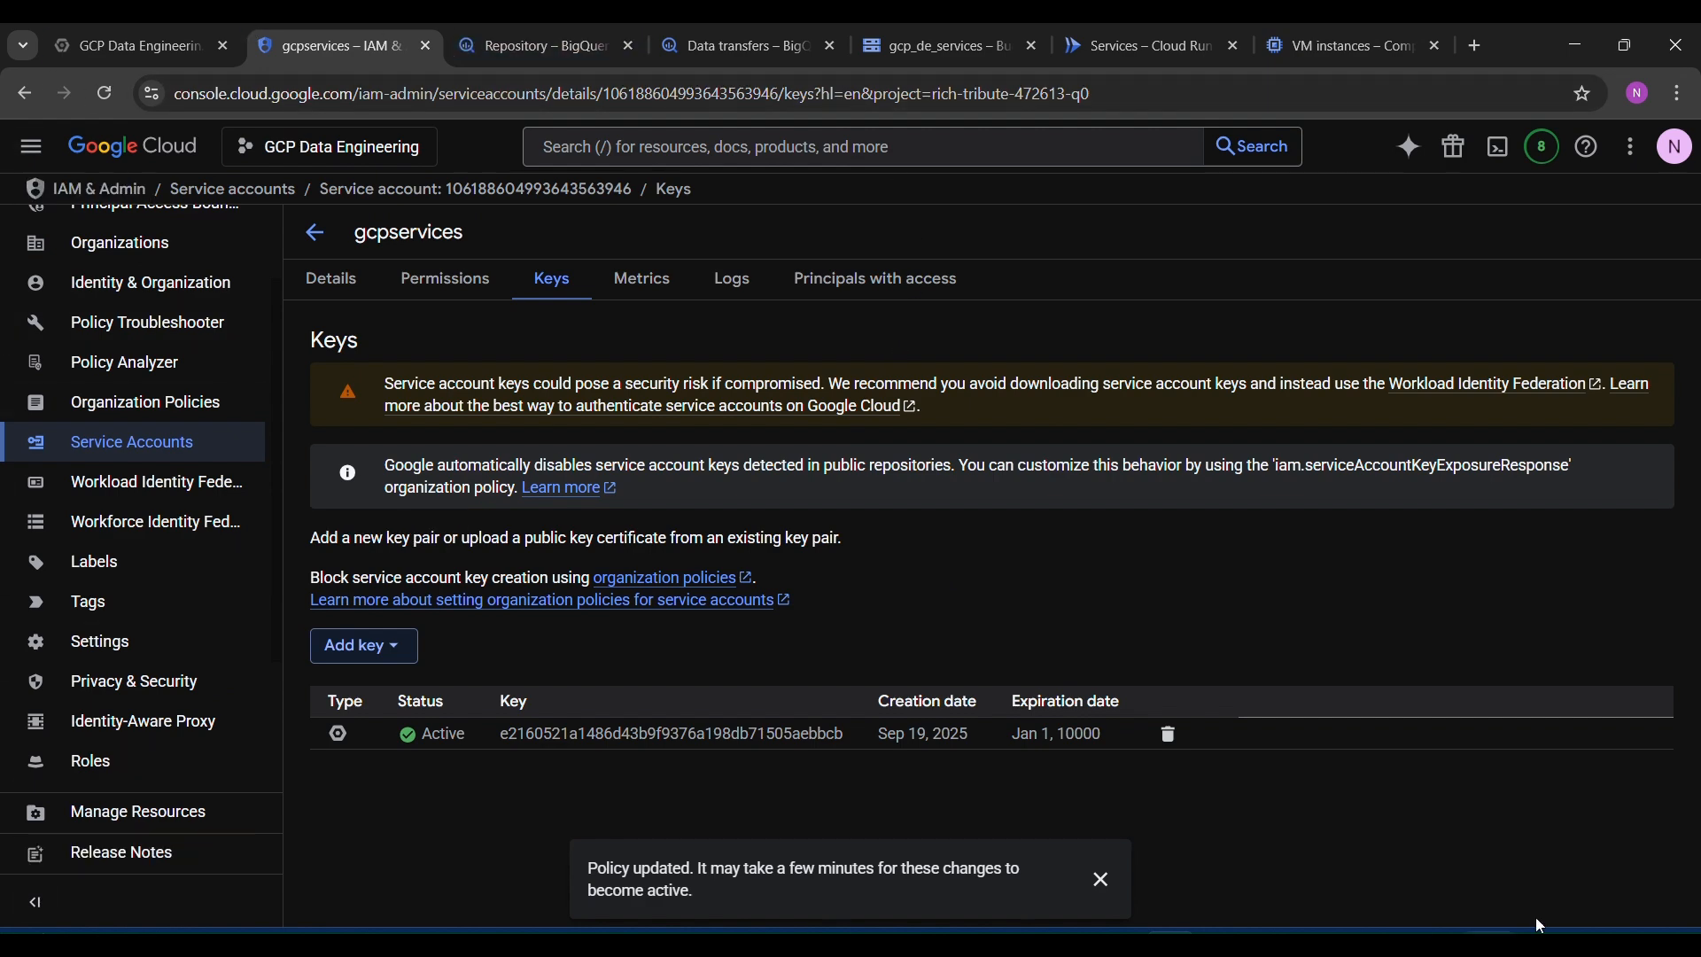
# Step: Return to the service accounts list and open the project's IAM permissions page
pyautogui.click(165, 451)
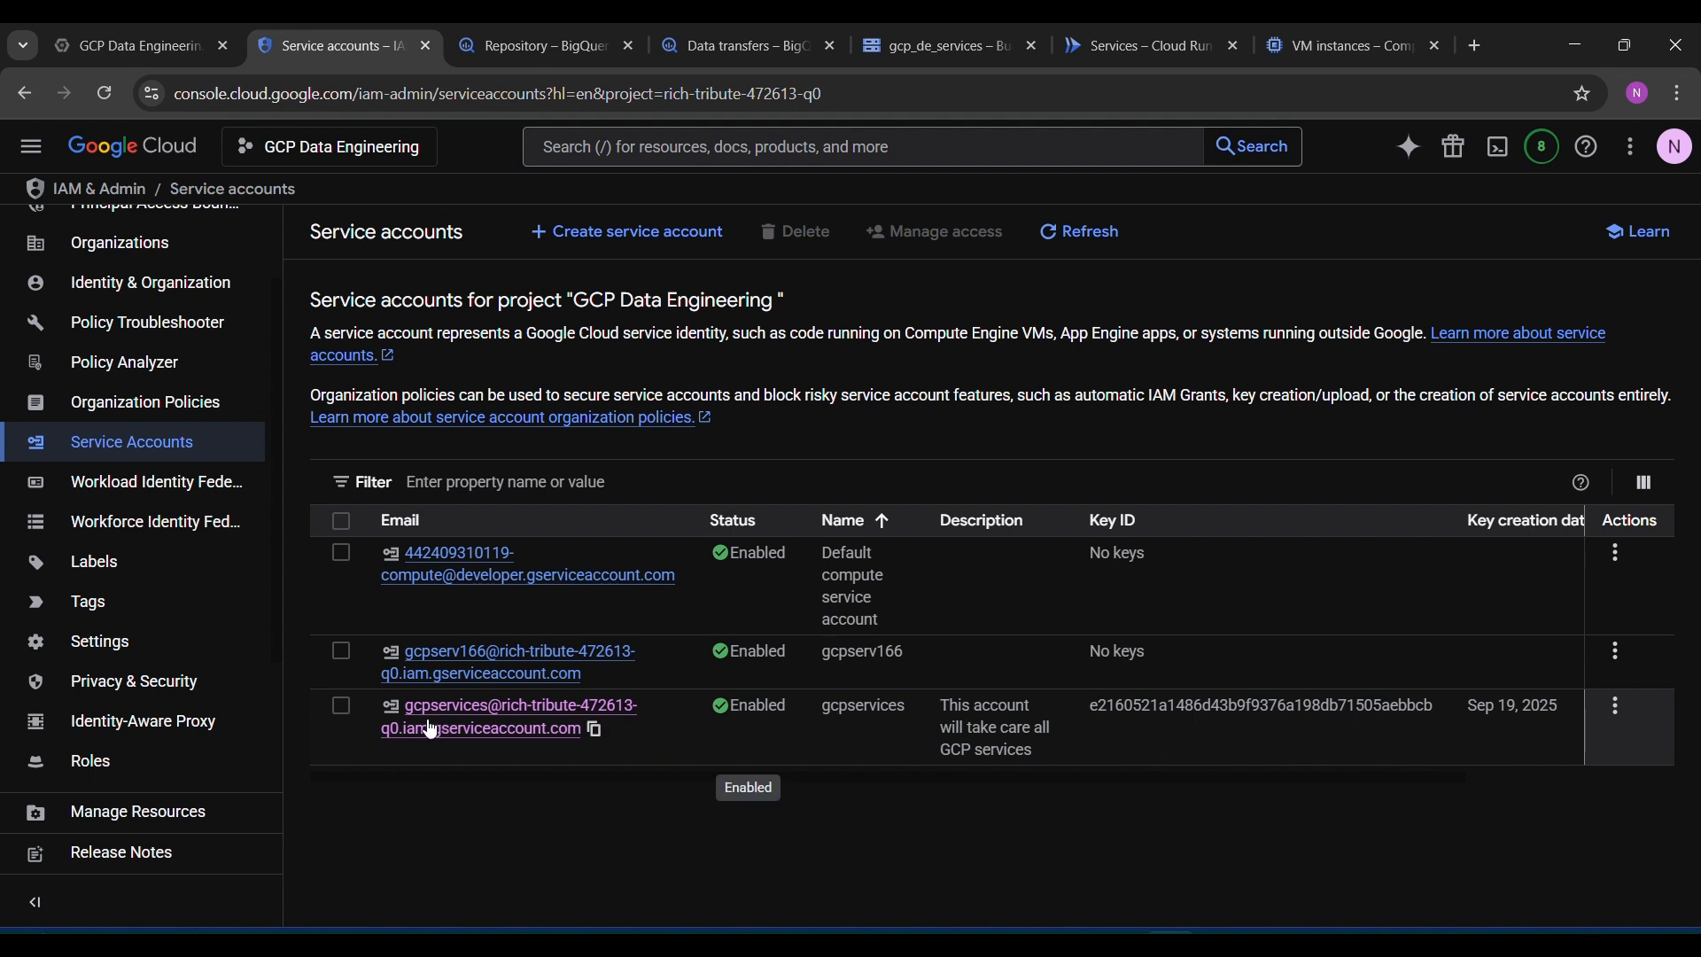
pyautogui.scroll(2, 15, 543)
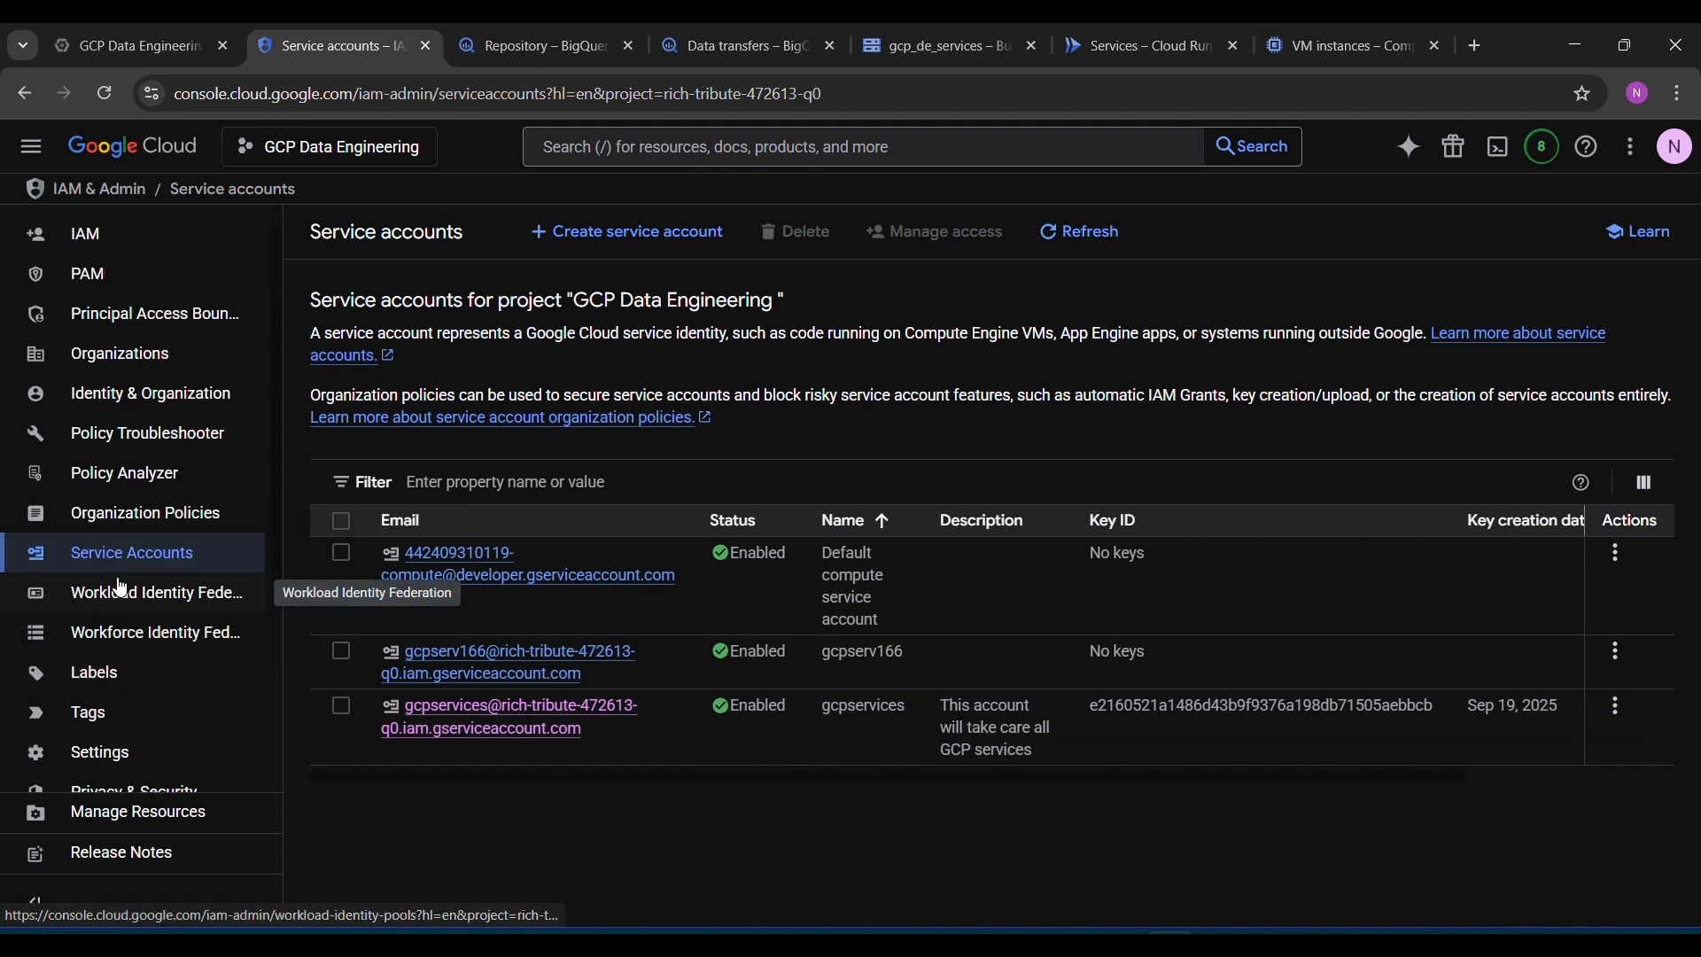
pyautogui.click(164, 239)
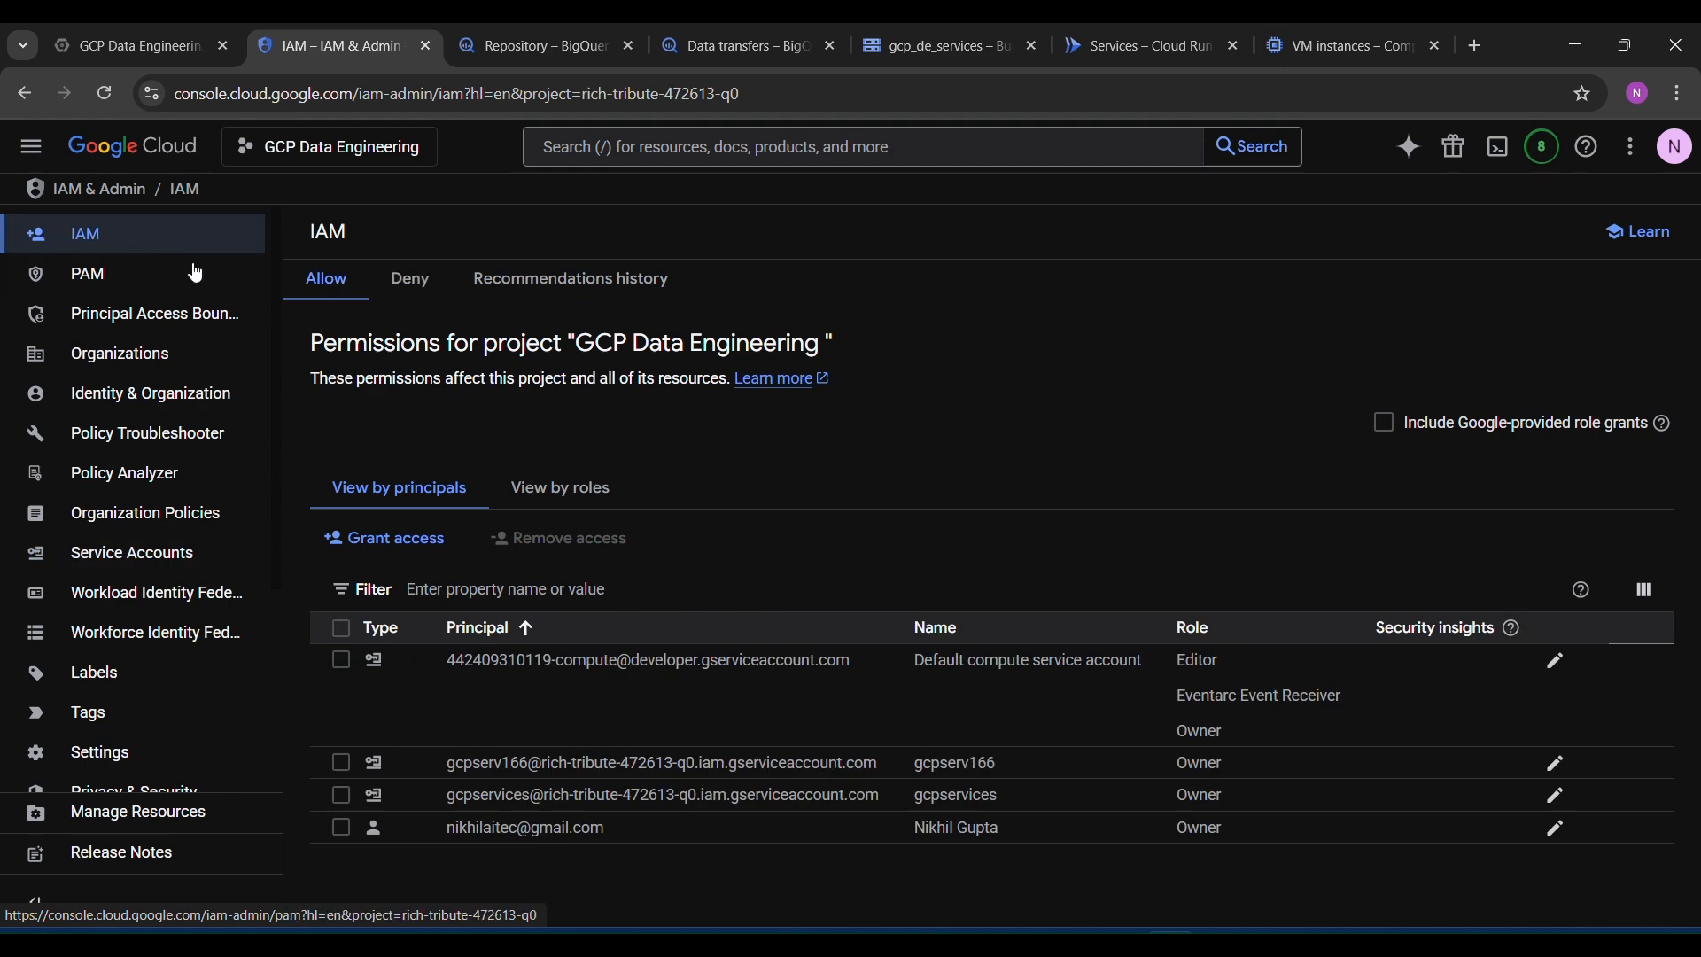
# Step: Start granting access to the GCP Data Engineering project, view the basic roles, and cancel without adding a principal
pyautogui.click(429, 548)
pyautogui.click(984, 524)
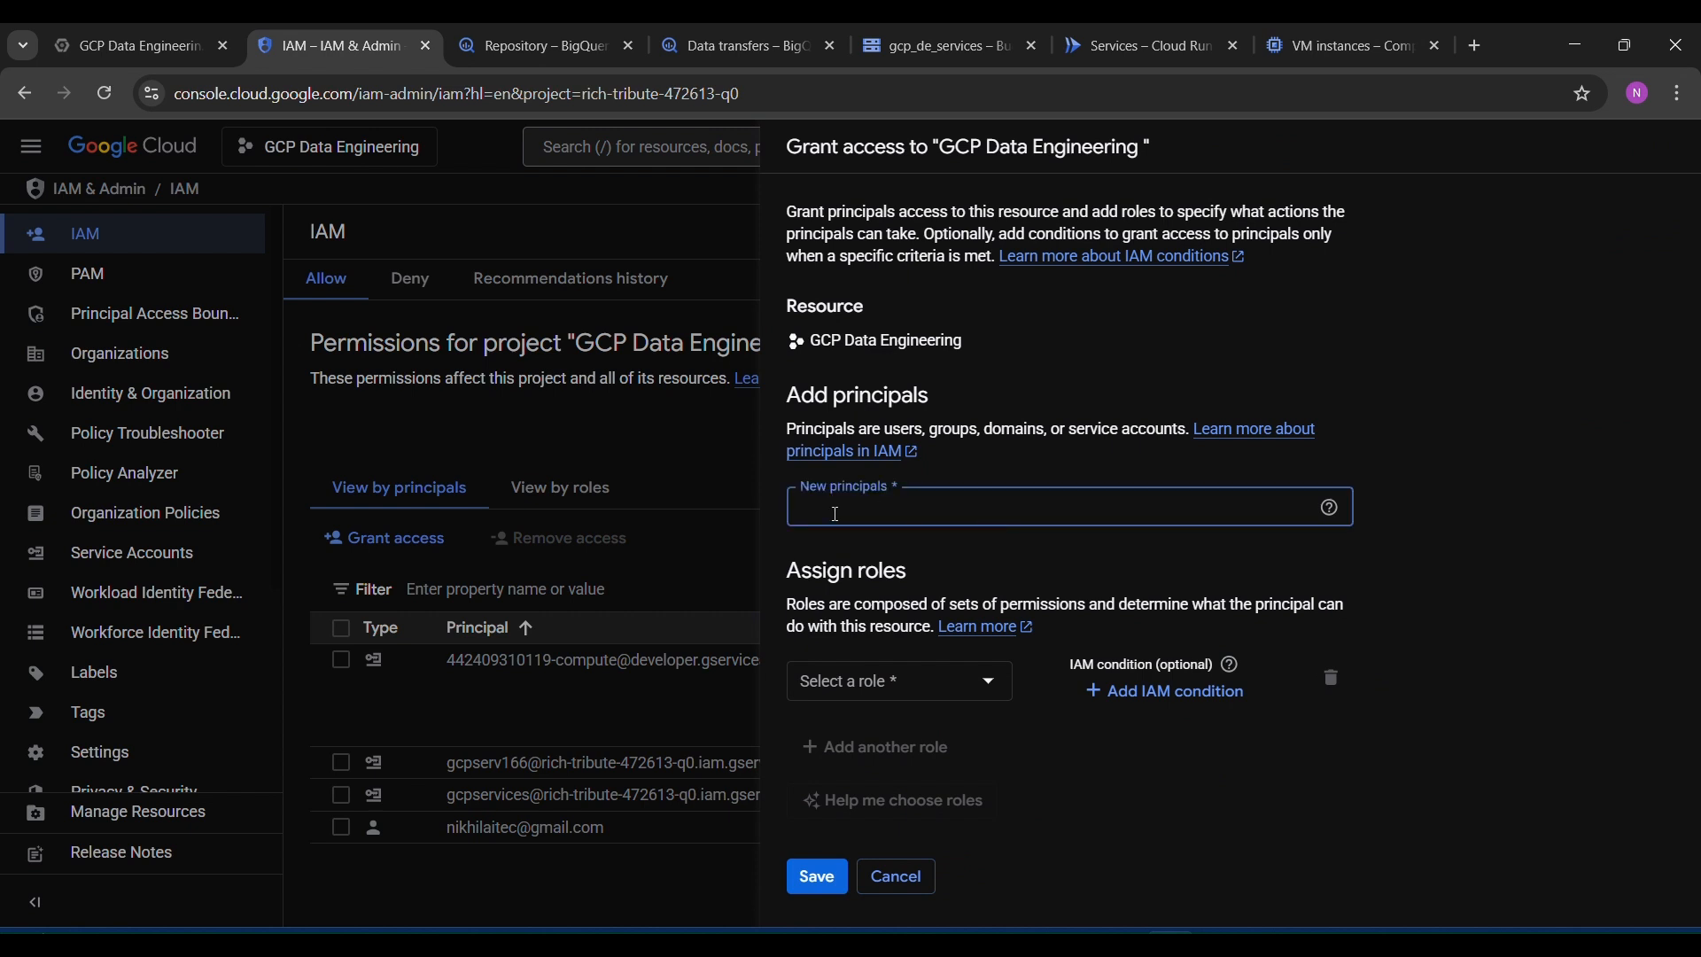
pyautogui.click(975, 680)
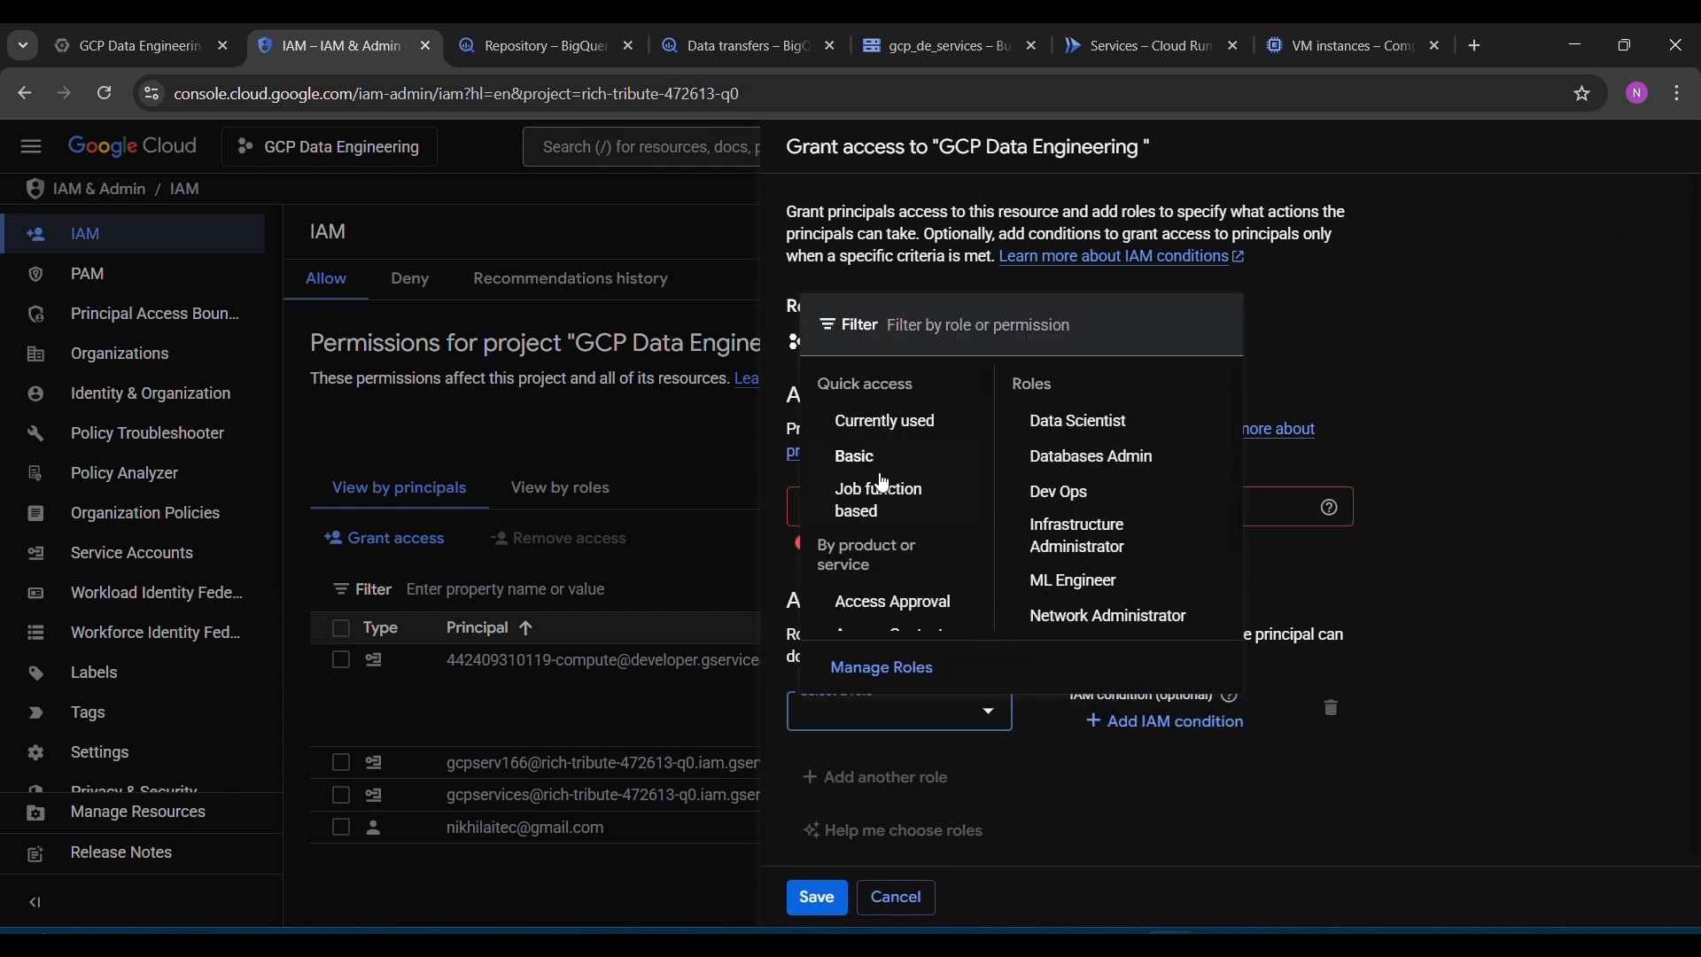
pyautogui.moveTo(886, 459)
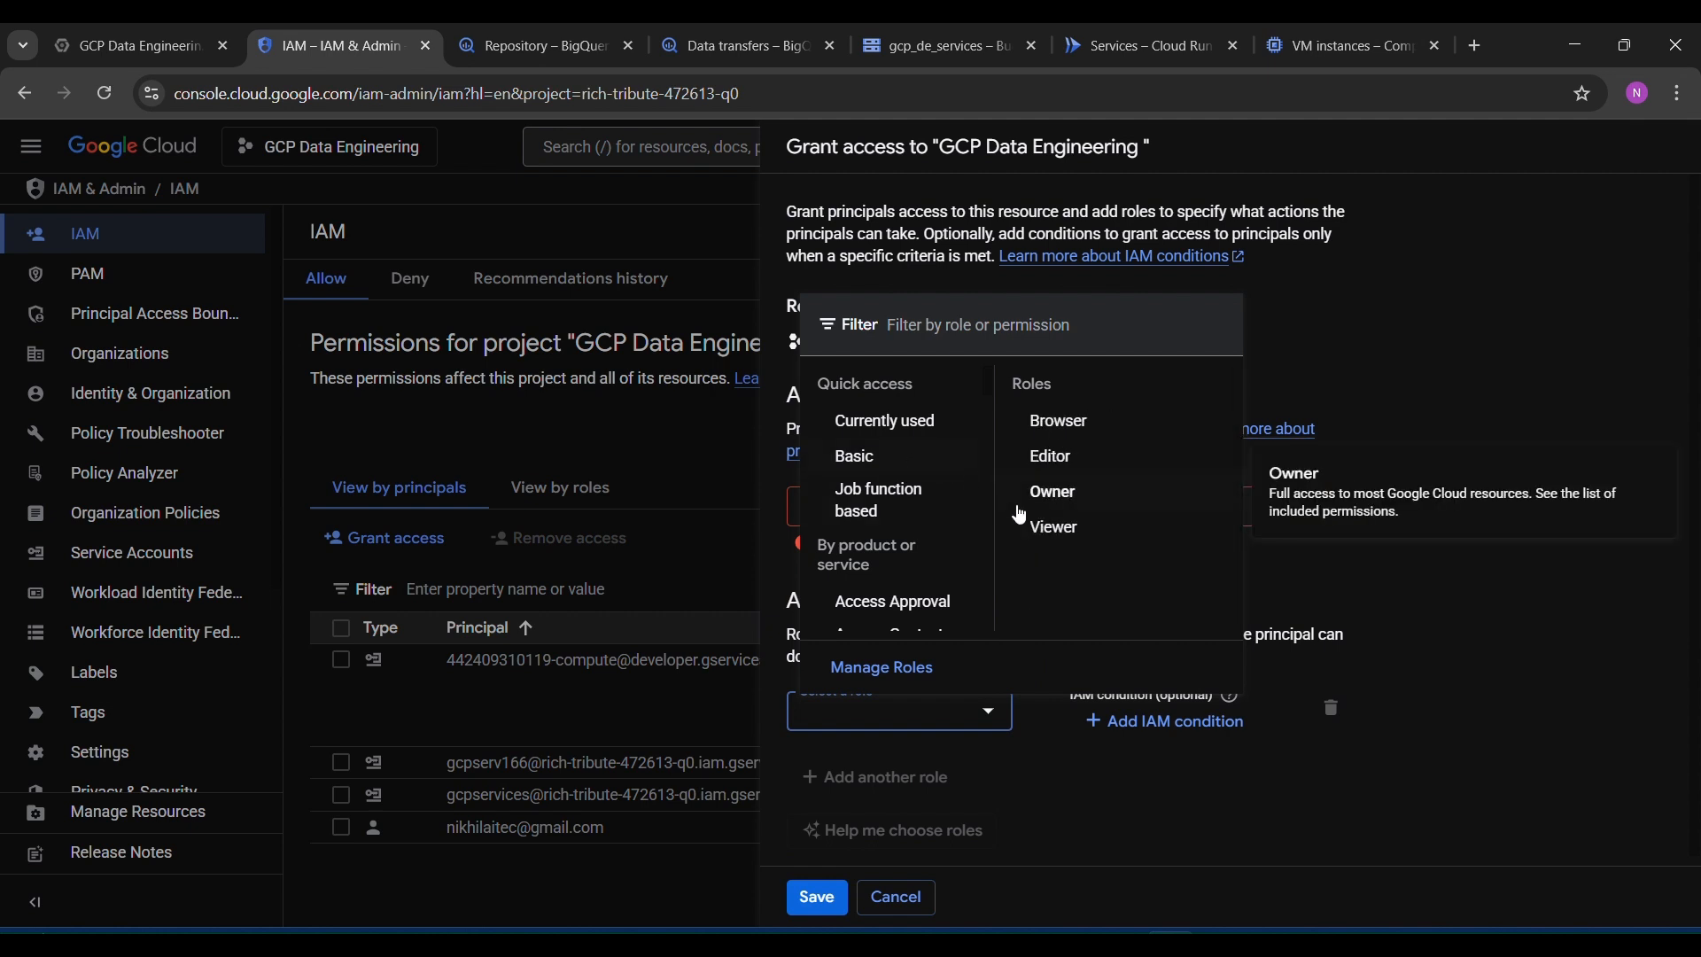
pyautogui.click(679, 861)
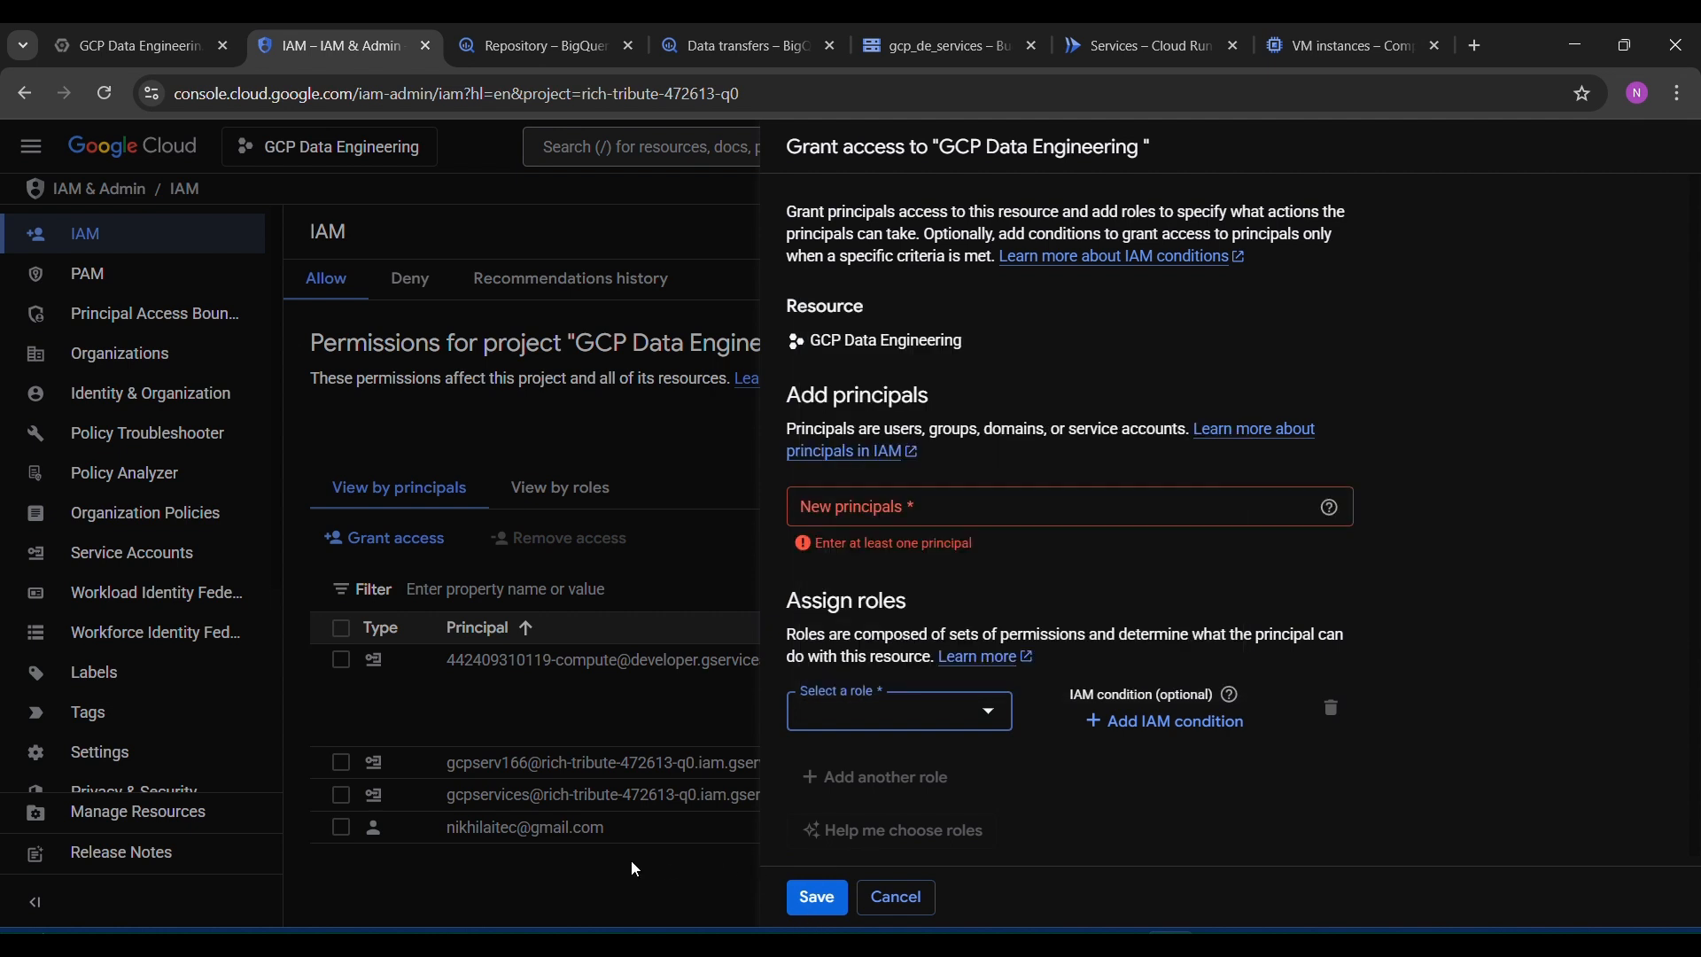
pyautogui.click(897, 899)
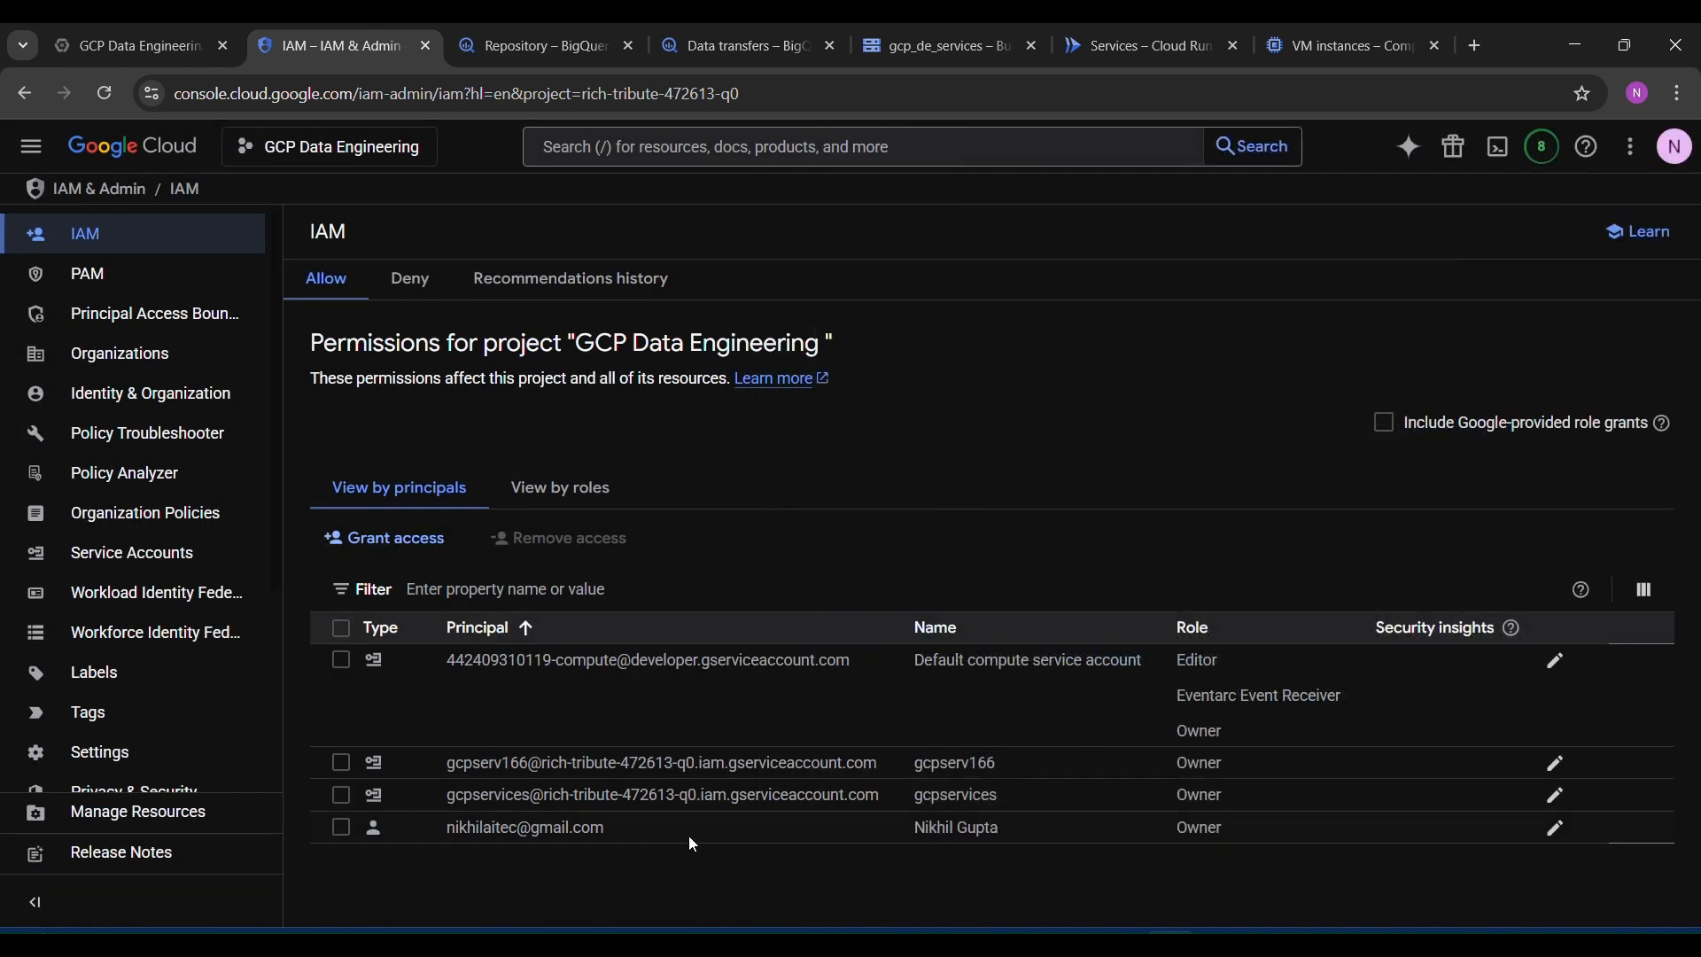
# Step: Highlight the gcpservices service account and the personal user account in the IAM principals list, along with their roles
pyautogui.moveTo(437, 800); pyautogui.dragTo(479, 801)
pyautogui.moveTo(646, 809); pyautogui.dragTo(1208, 810)
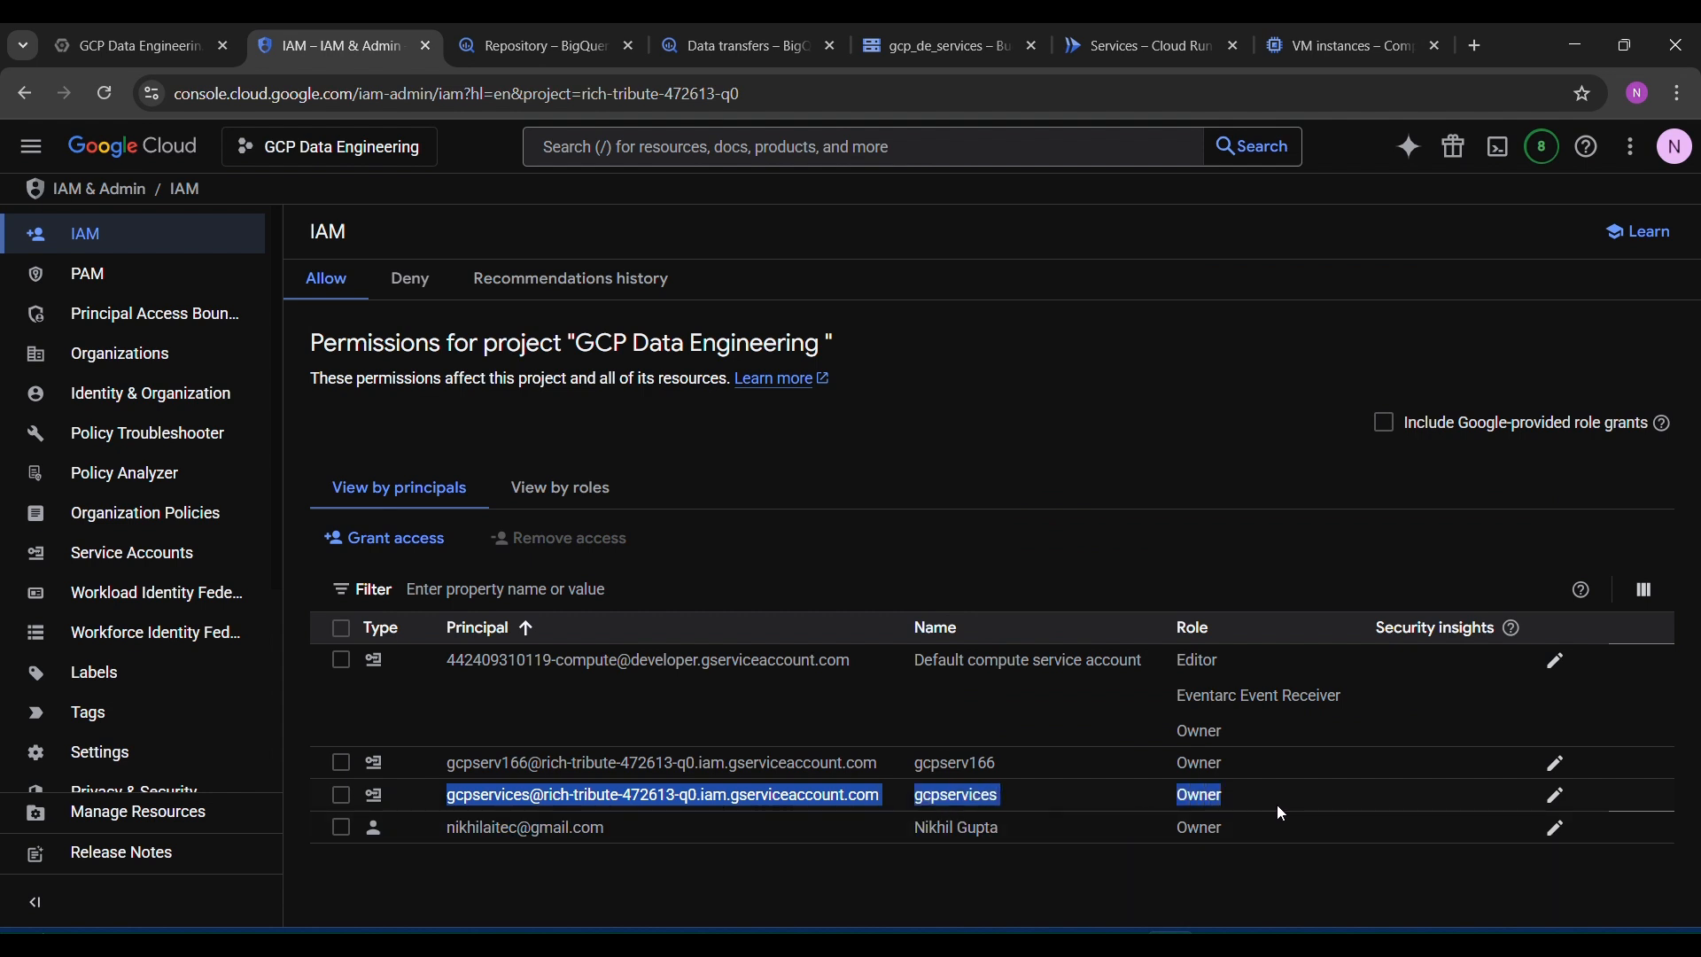
pyautogui.click(1239, 828)
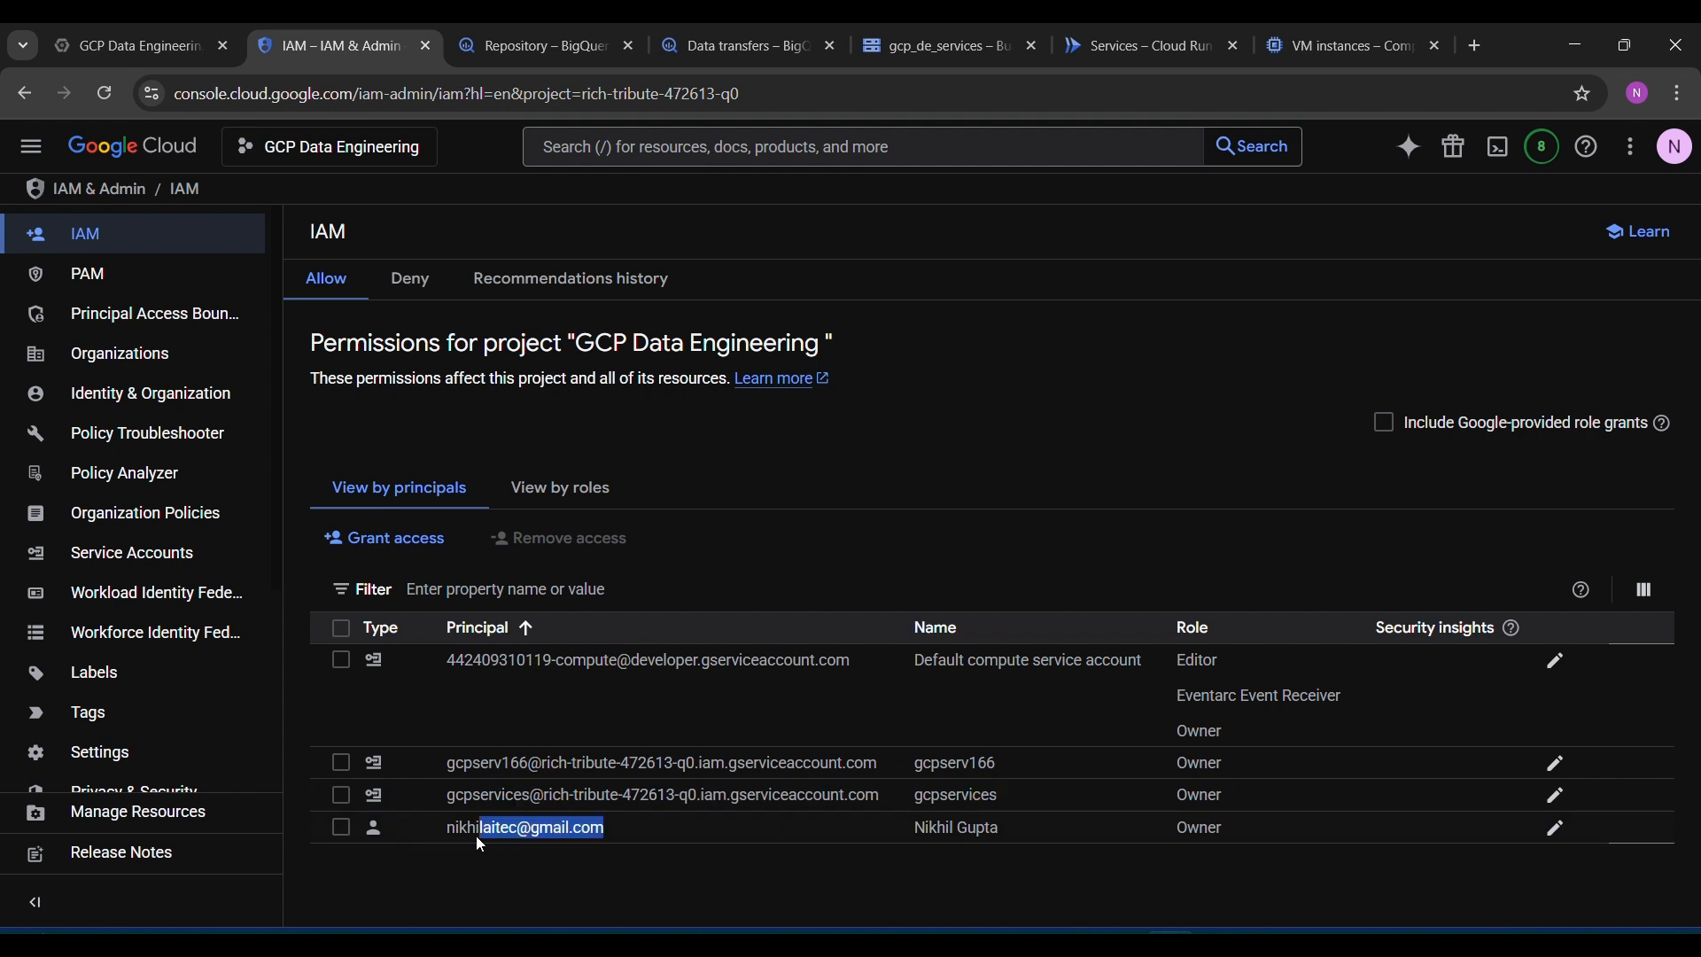
pyautogui.click(624, 840)
pyautogui.click(1227, 837)
pyautogui.moveTo(1225, 834); pyautogui.dragTo(399, 792)
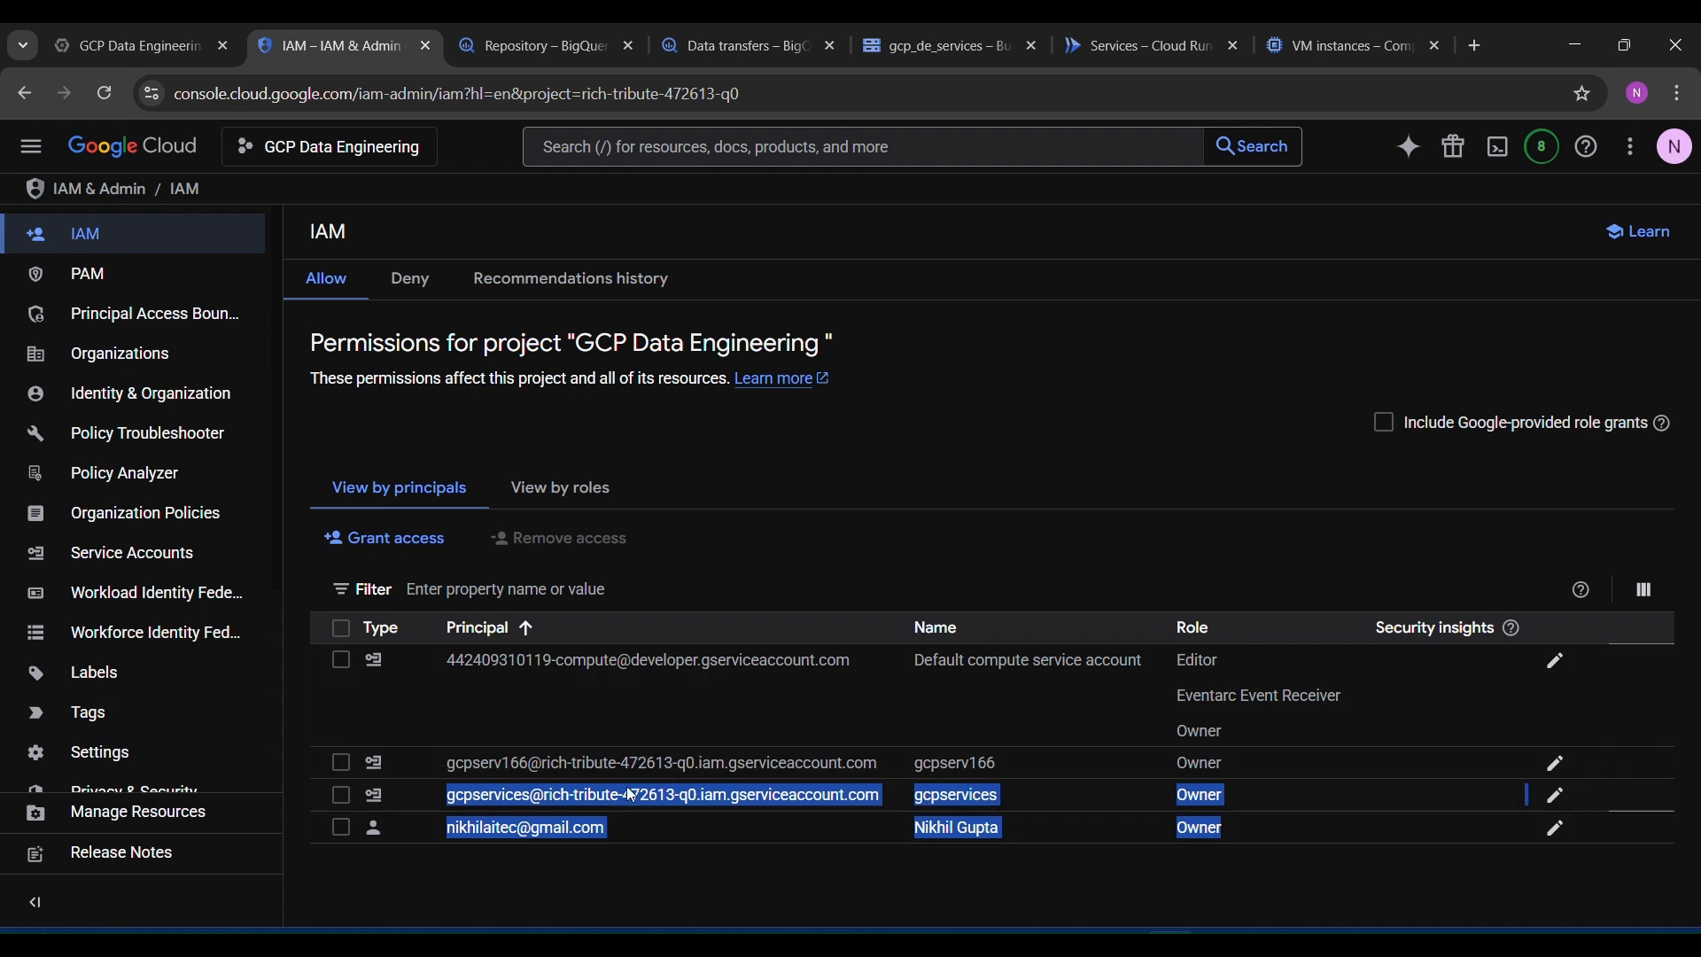
pyautogui.click(688, 837)
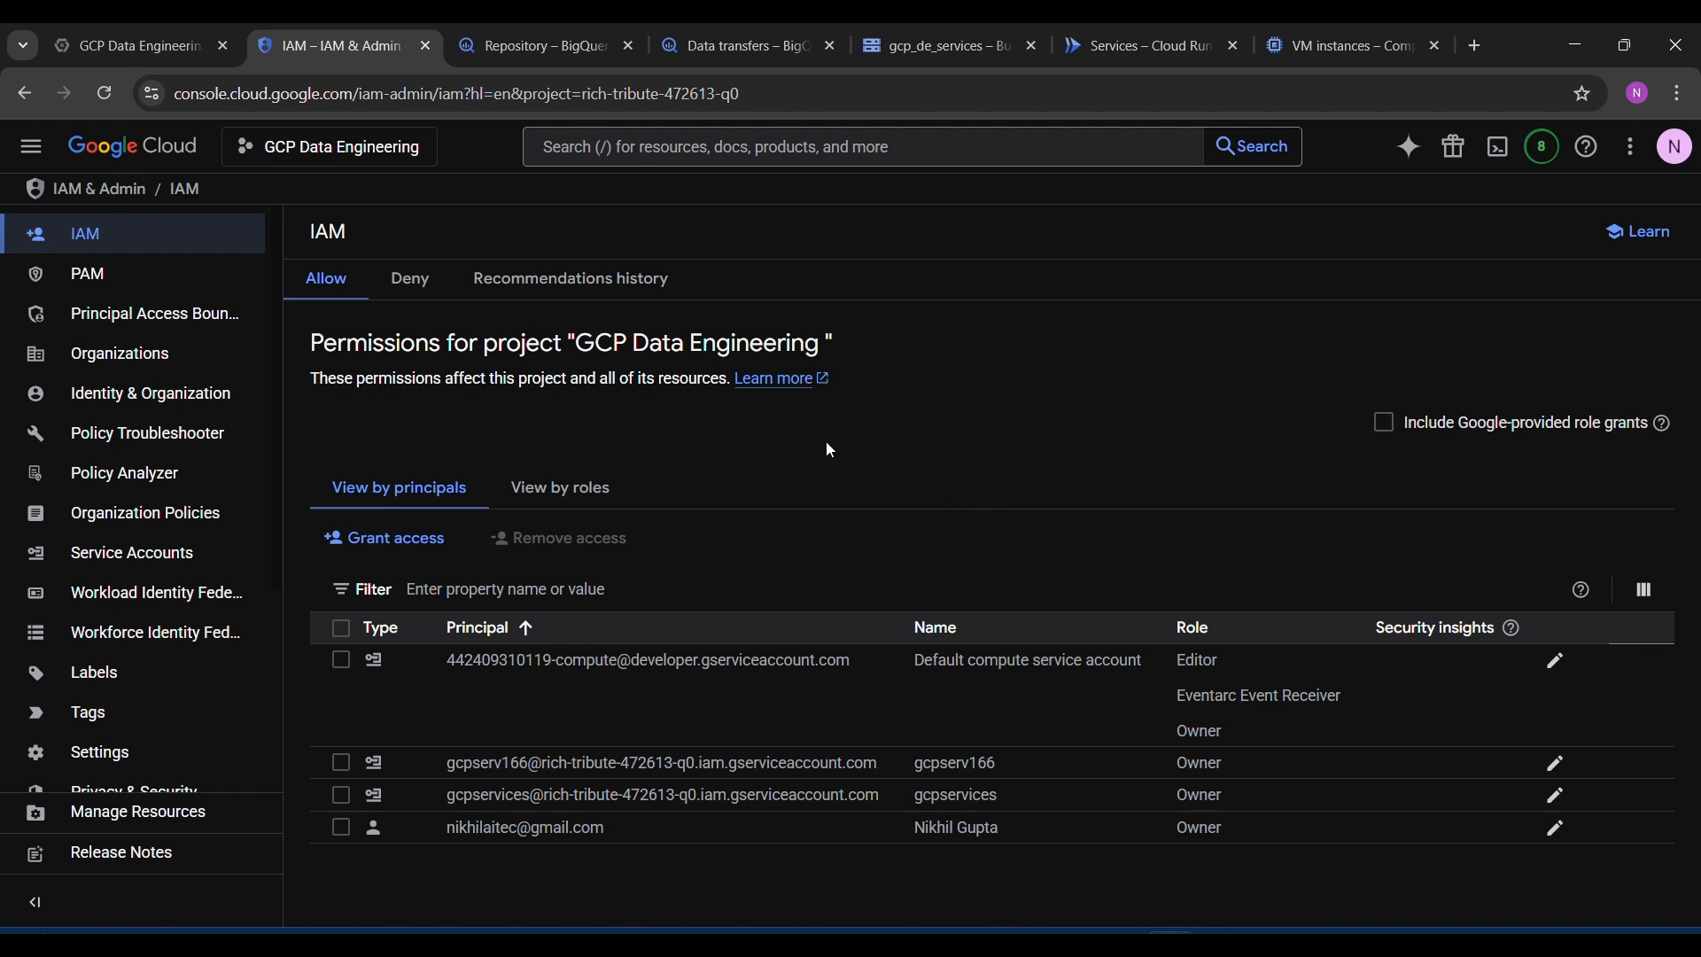
# Step: Switch to Notepad and highlight the local folder, Python code and GCS bucket part of the pipeline outline, and return to the IAM page
pyautogui.hotkey('alt', 'Tab')
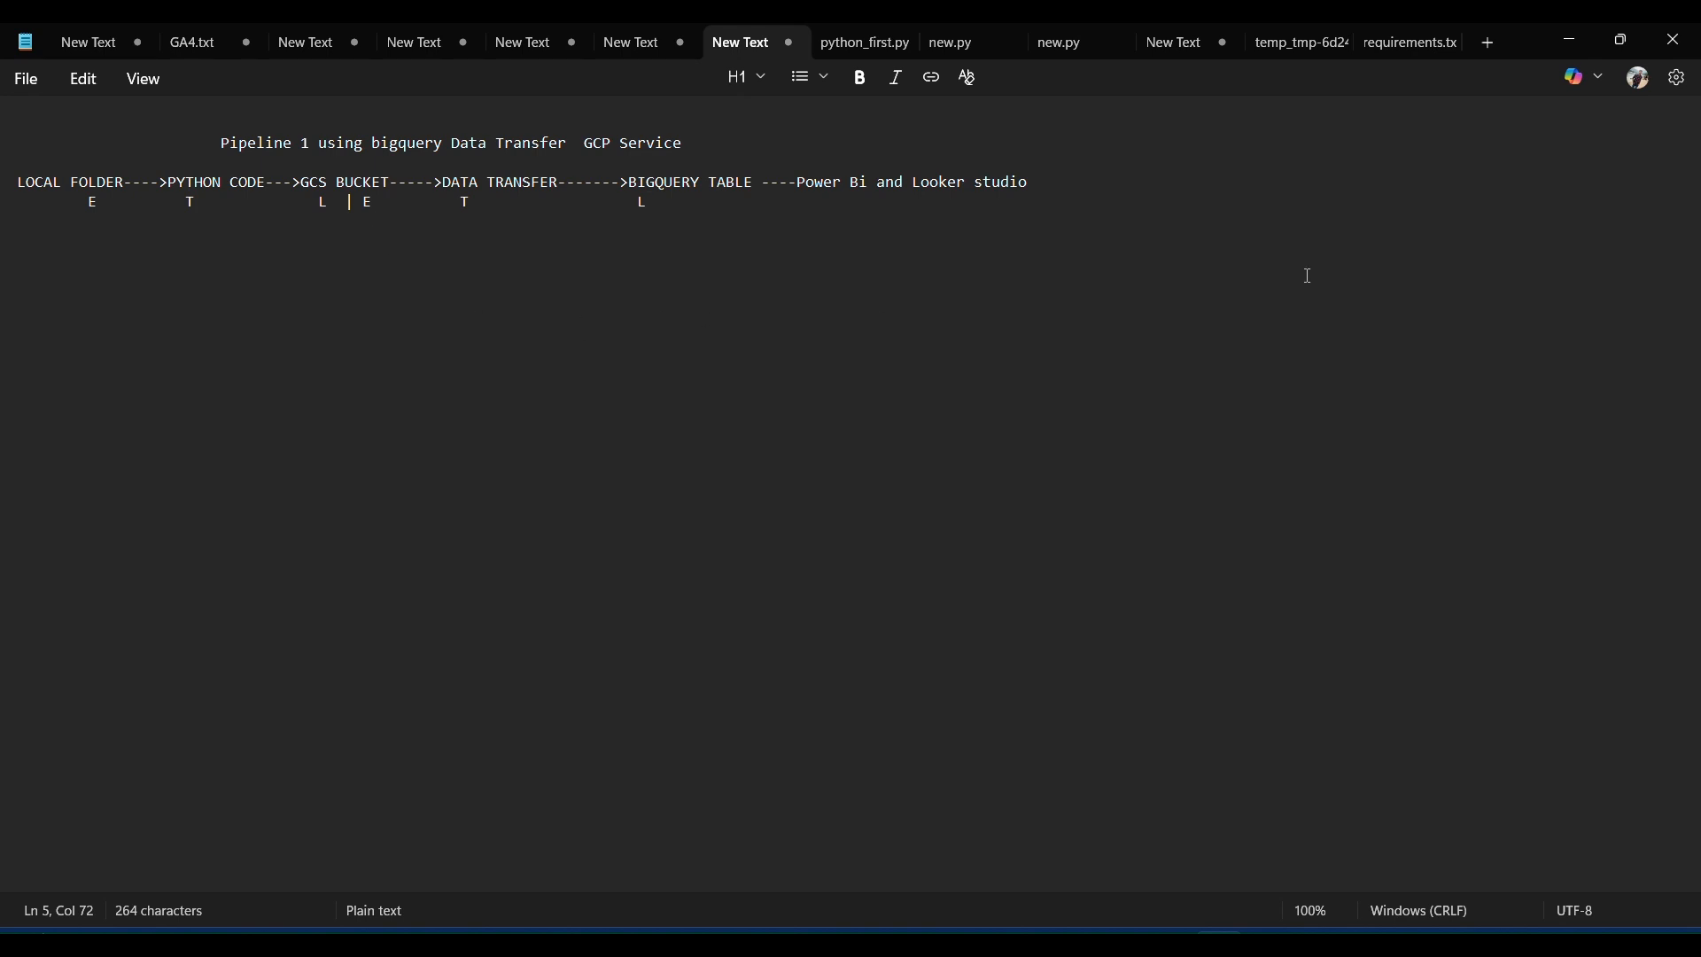
pyautogui.click(1570, 41)
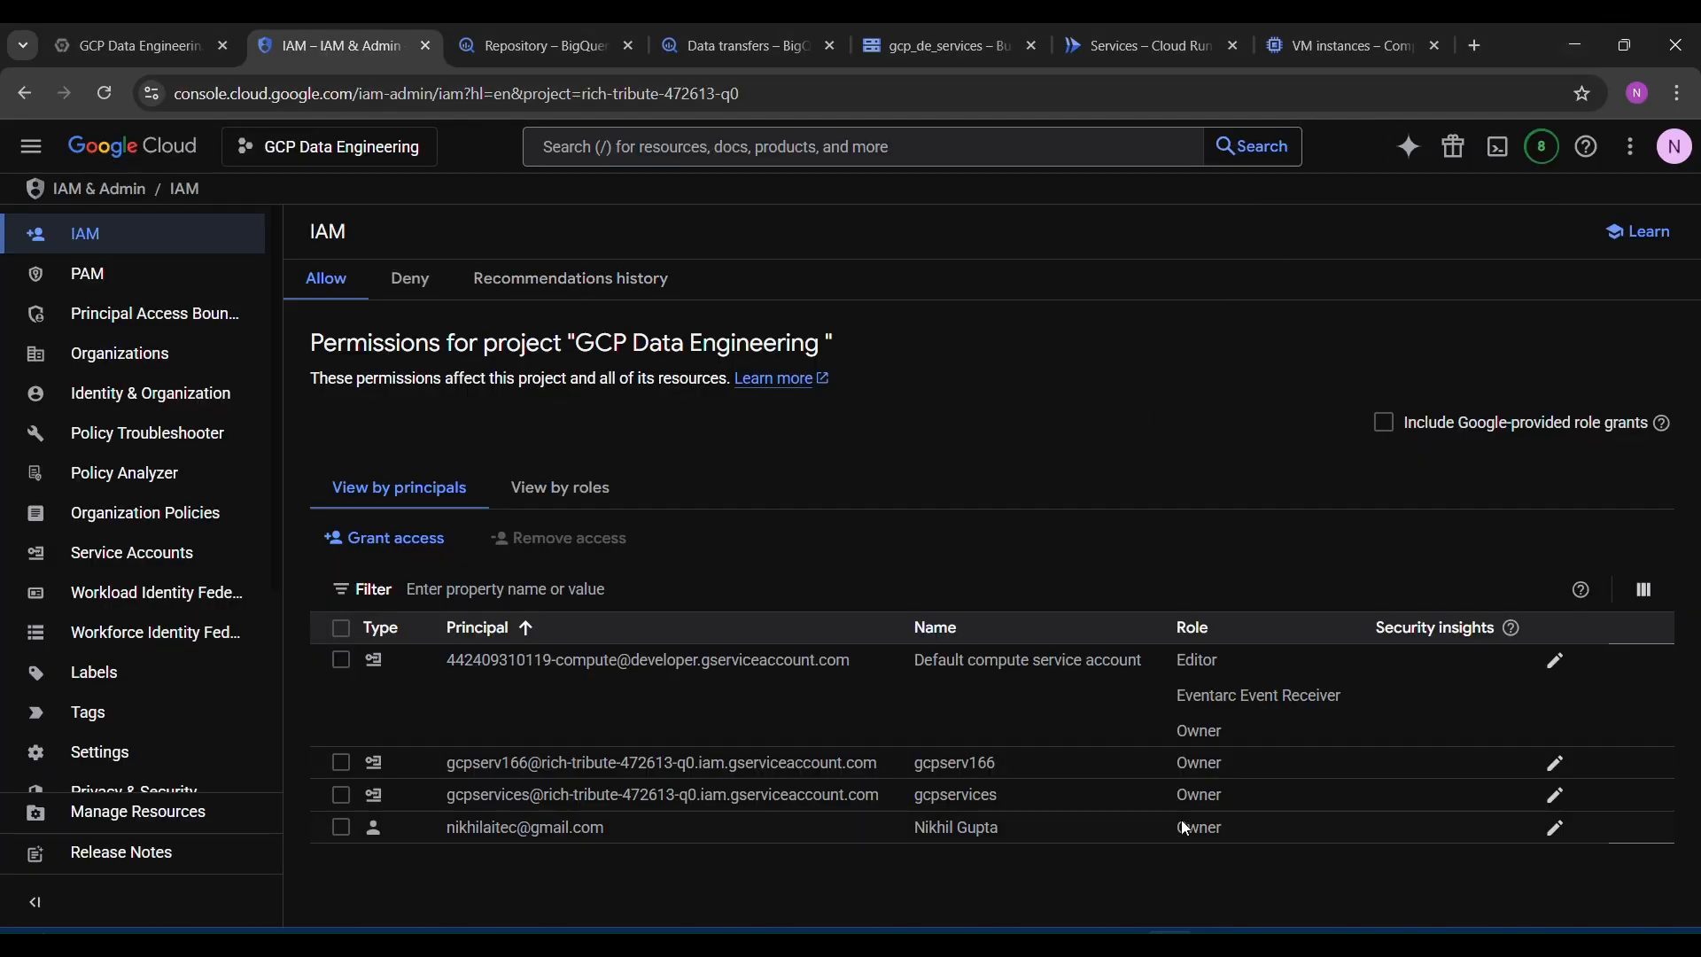
pyautogui.click(1214, 919)
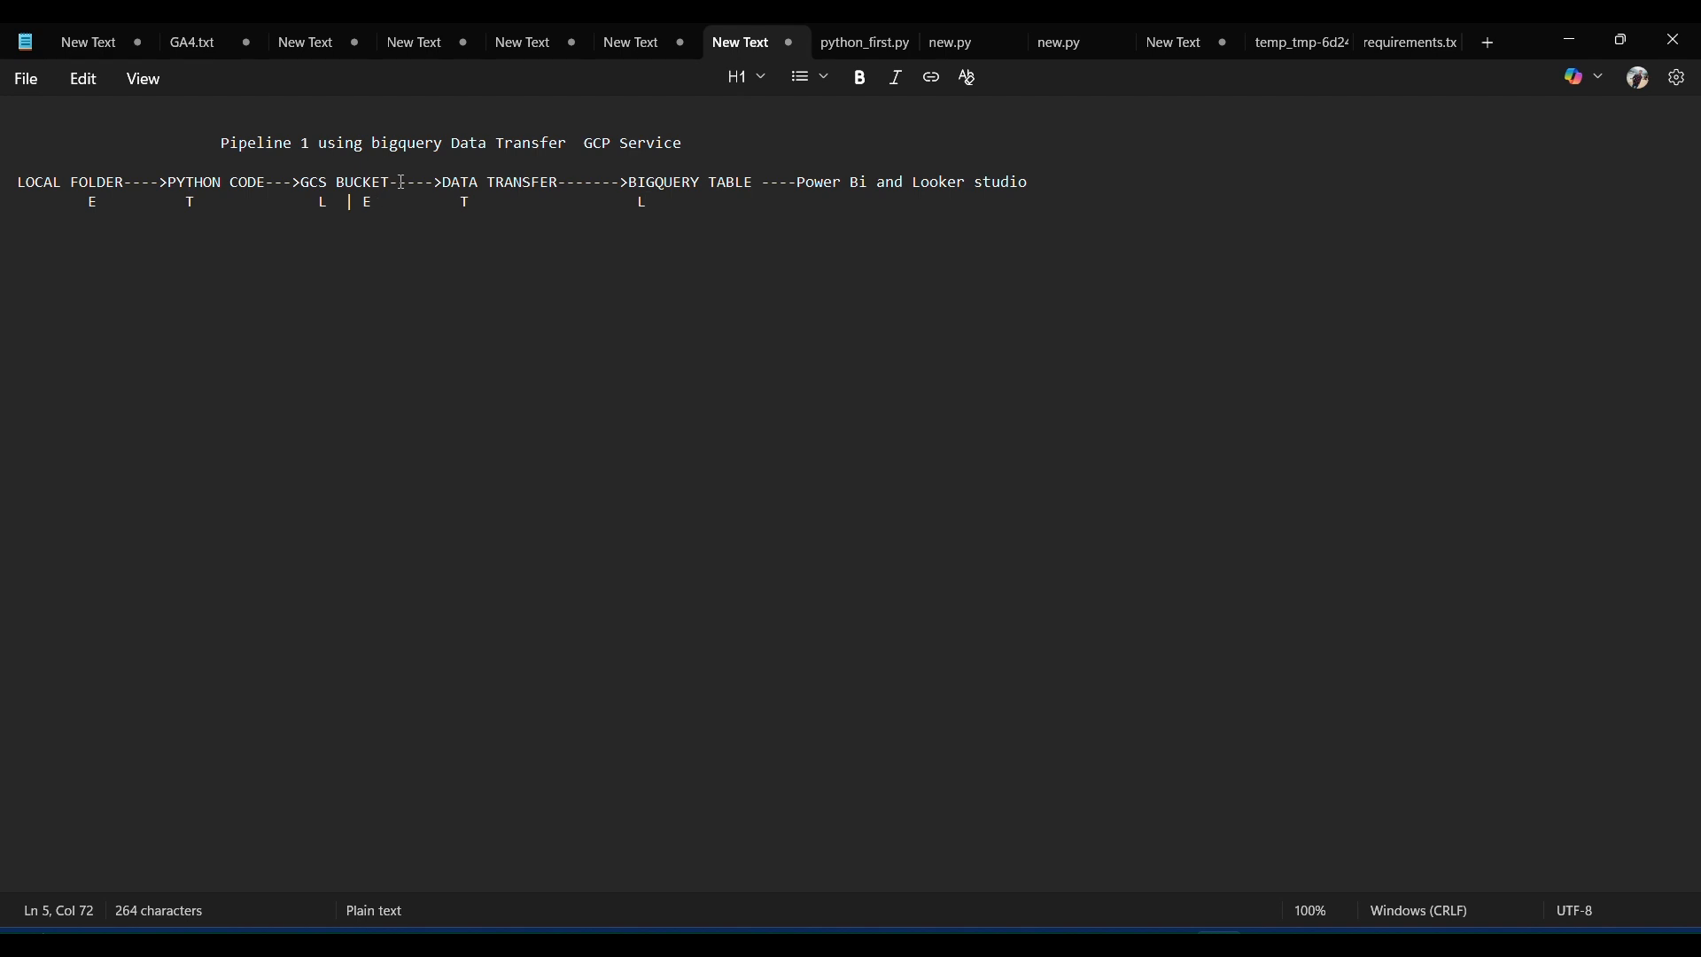
pyautogui.moveTo(391, 181); pyautogui.dragTo(7, 183)
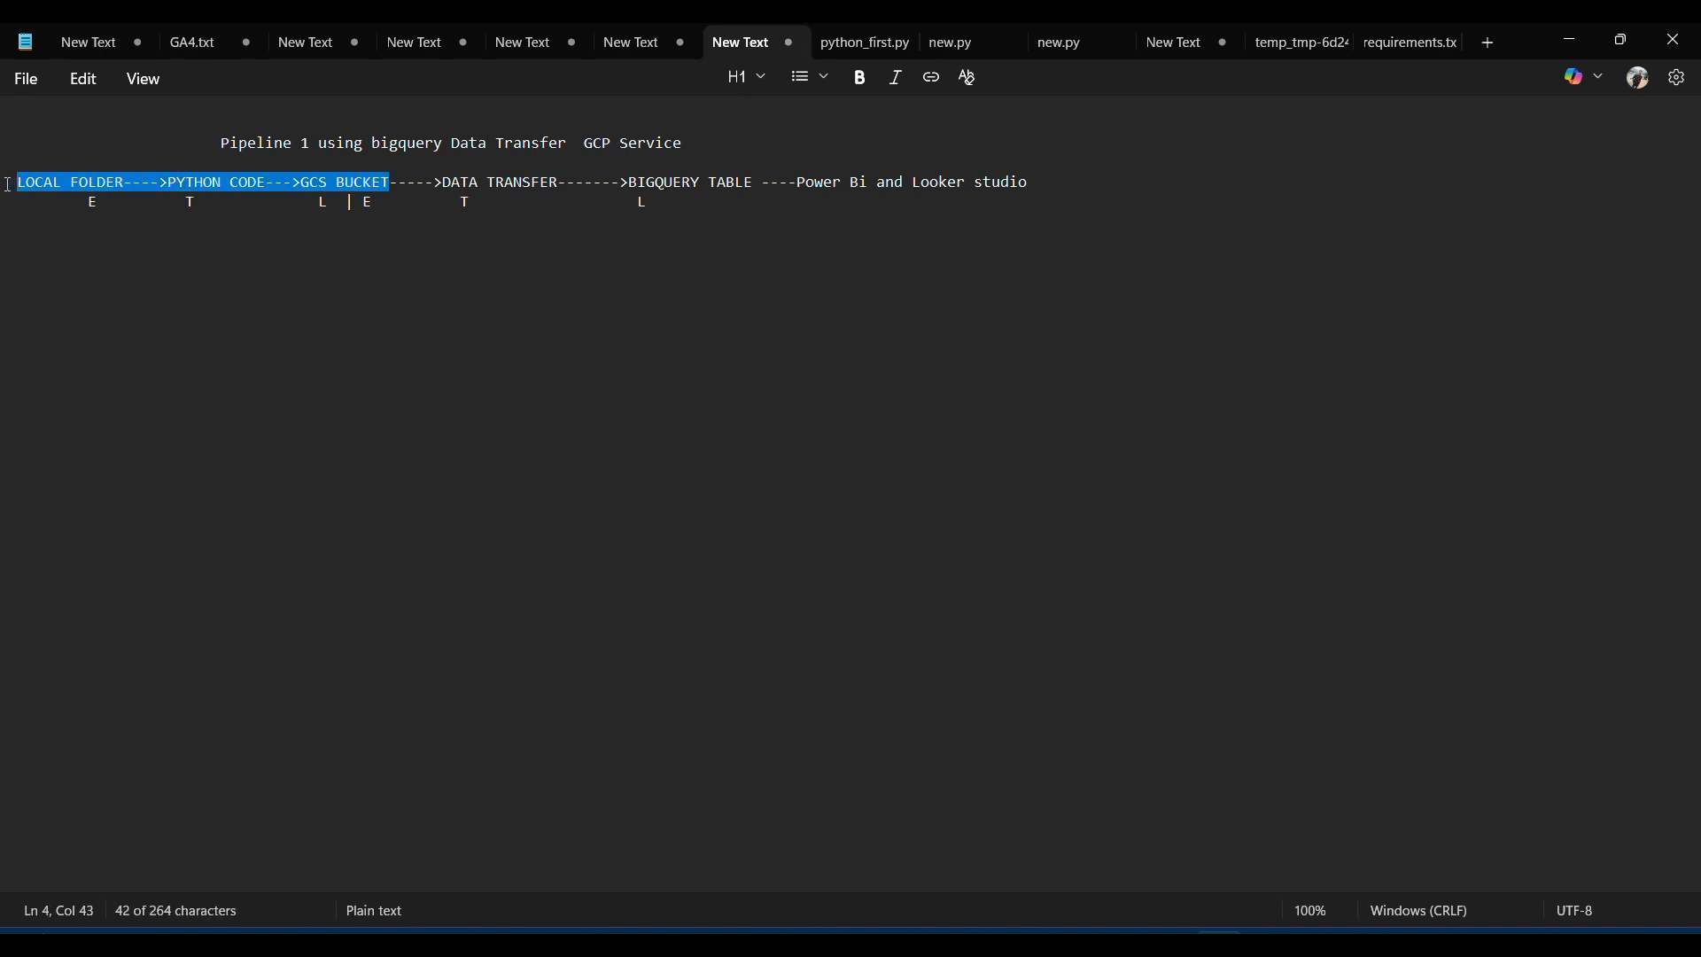
pyautogui.click(78, 228)
pyautogui.click(1570, 40)
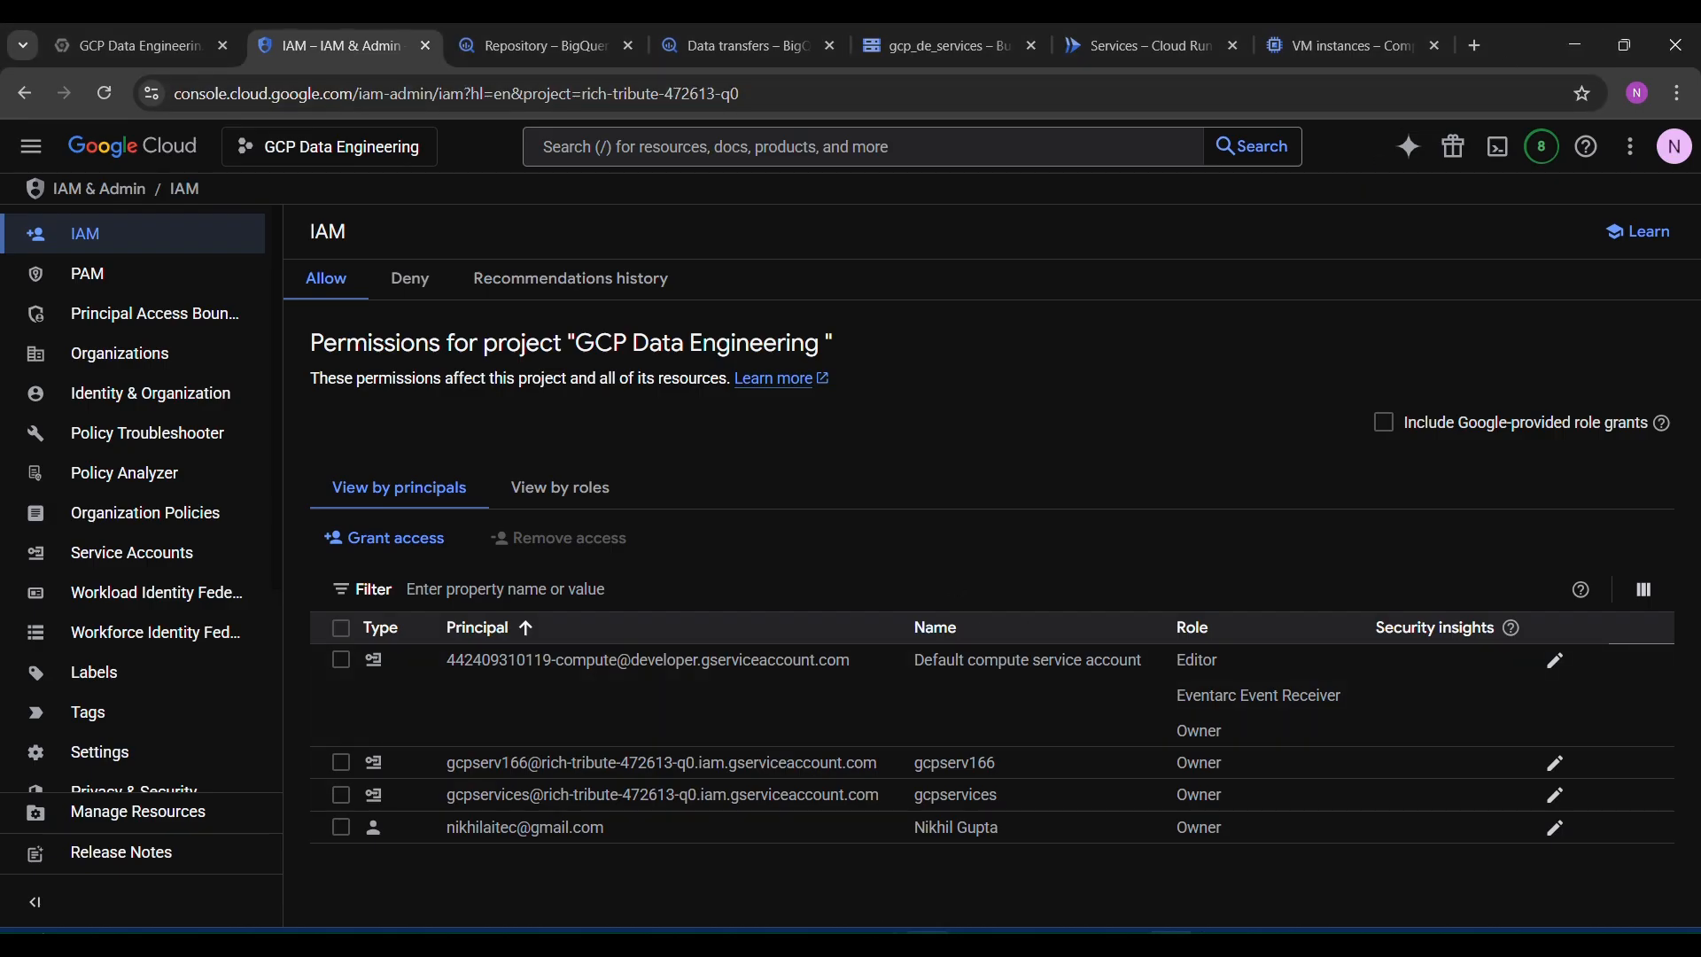
# Step: Switch to File Explorer and open the GCP folder inside Downloads
pyautogui.click(920, 929)
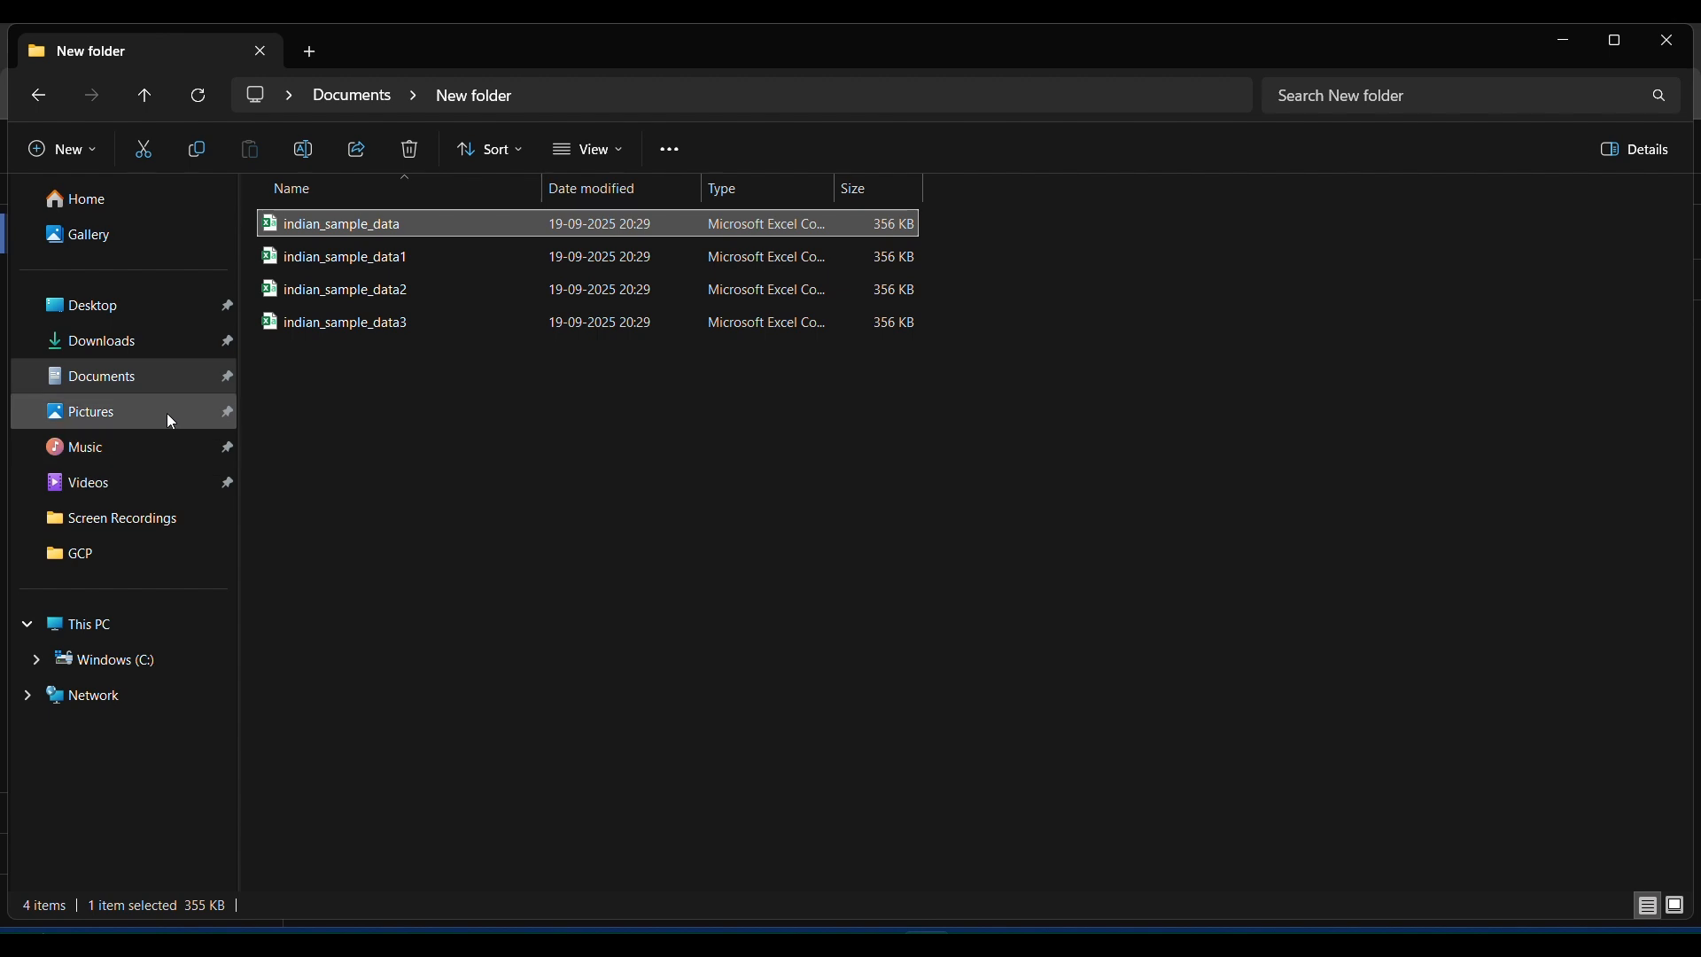
pyautogui.click(136, 344)
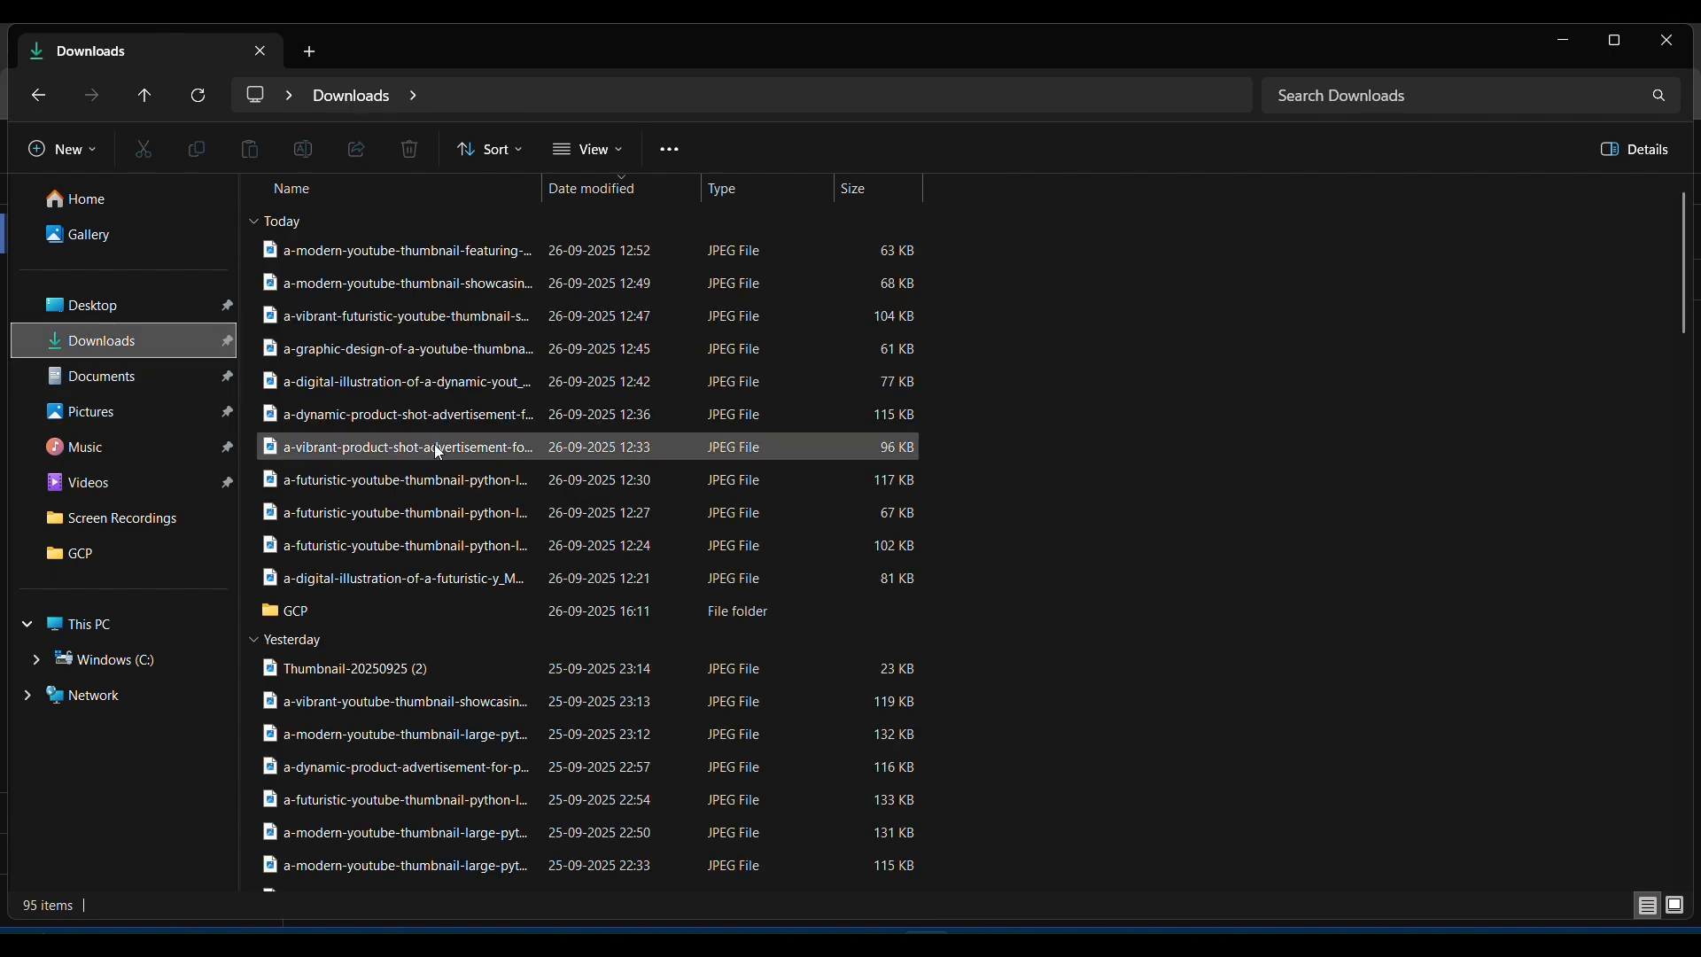
pyautogui.click(429, 615)
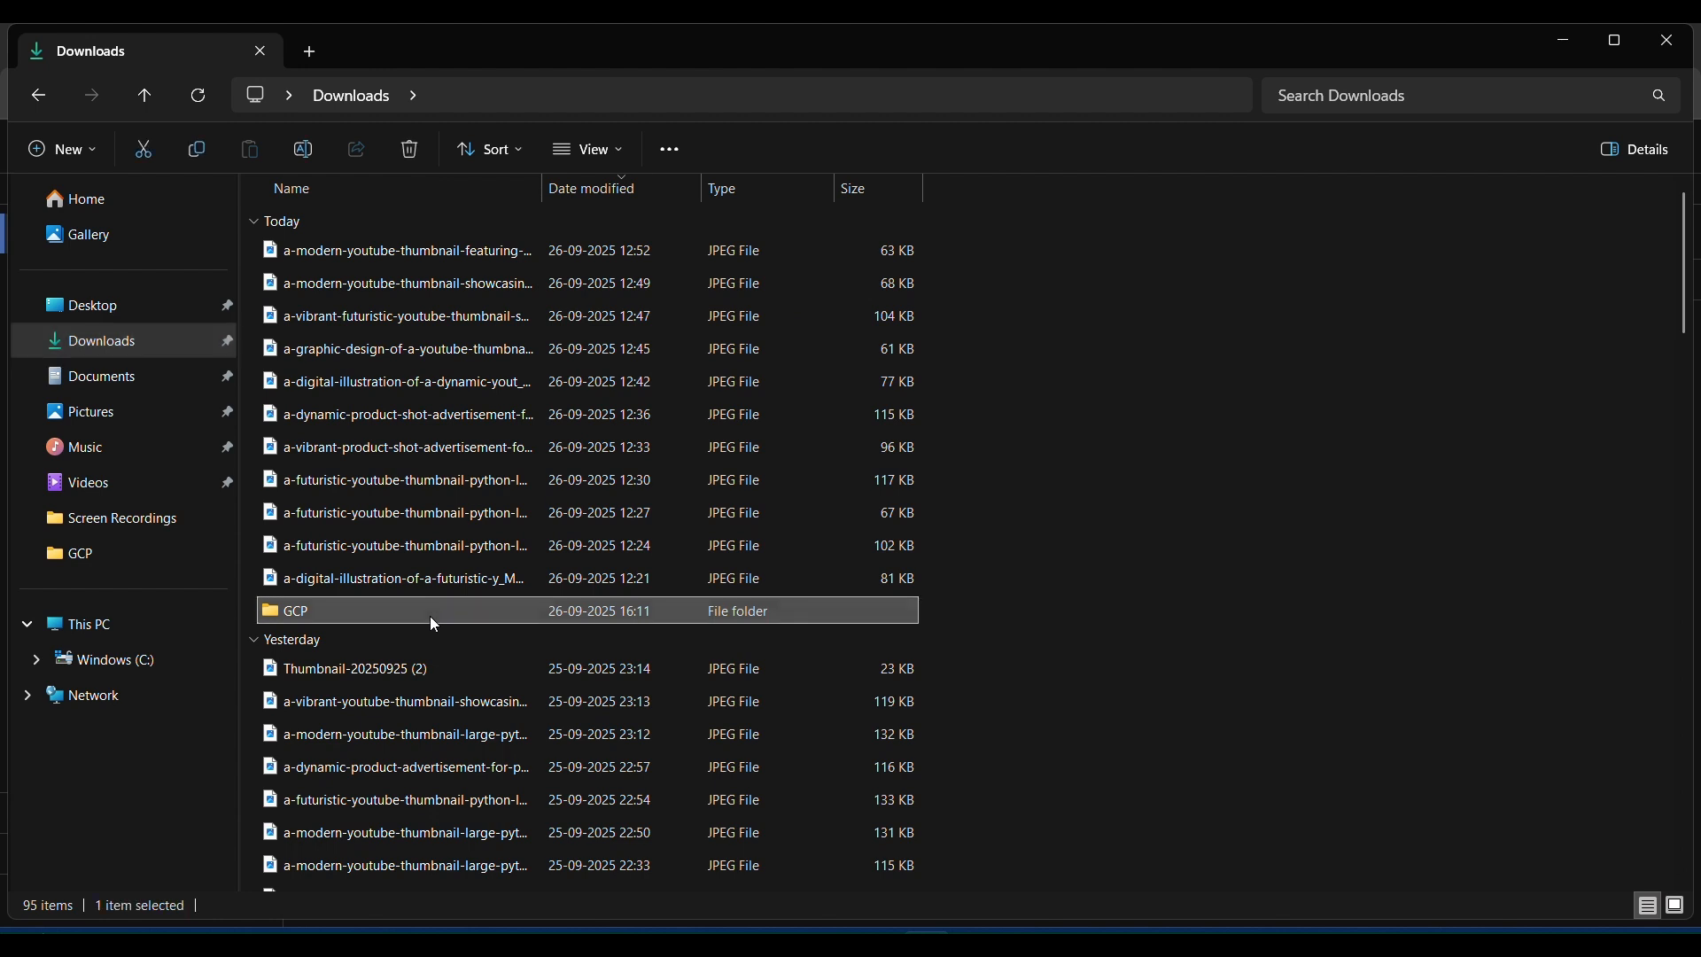
pyautogui.doubleClick(446, 611)
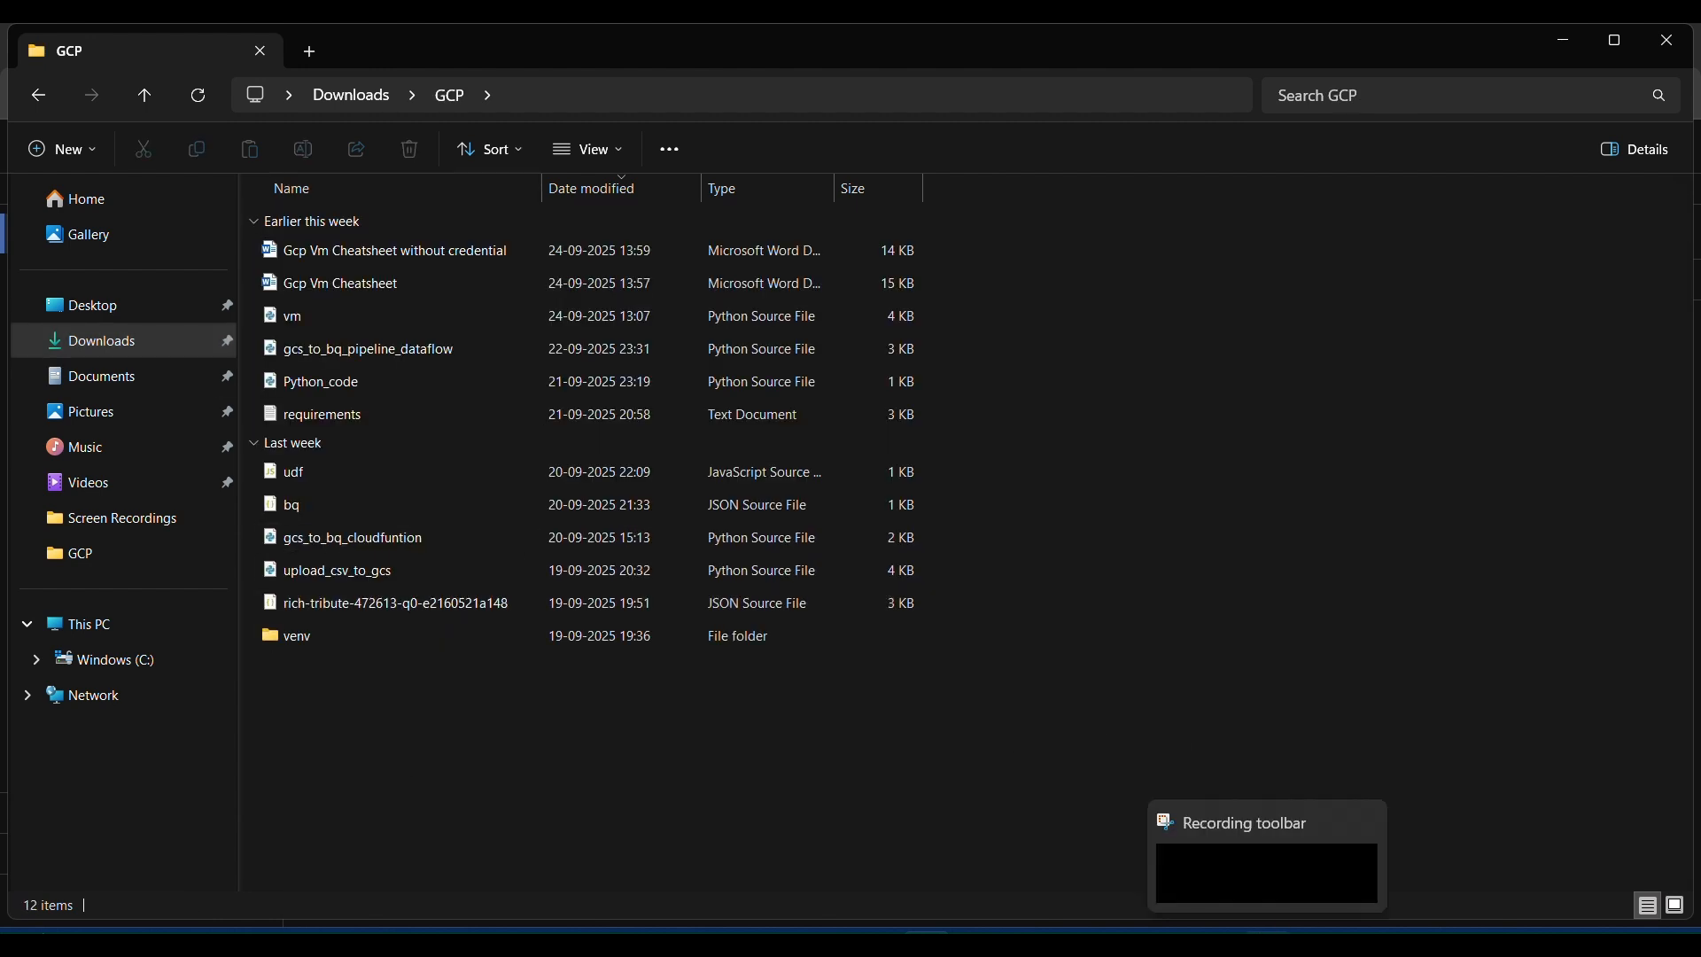
# Step: Review the pipeline outline in Notepad, and return to the GCP folder to examine its venv folder and JSON service account key file
pyautogui.click(1152, 833)
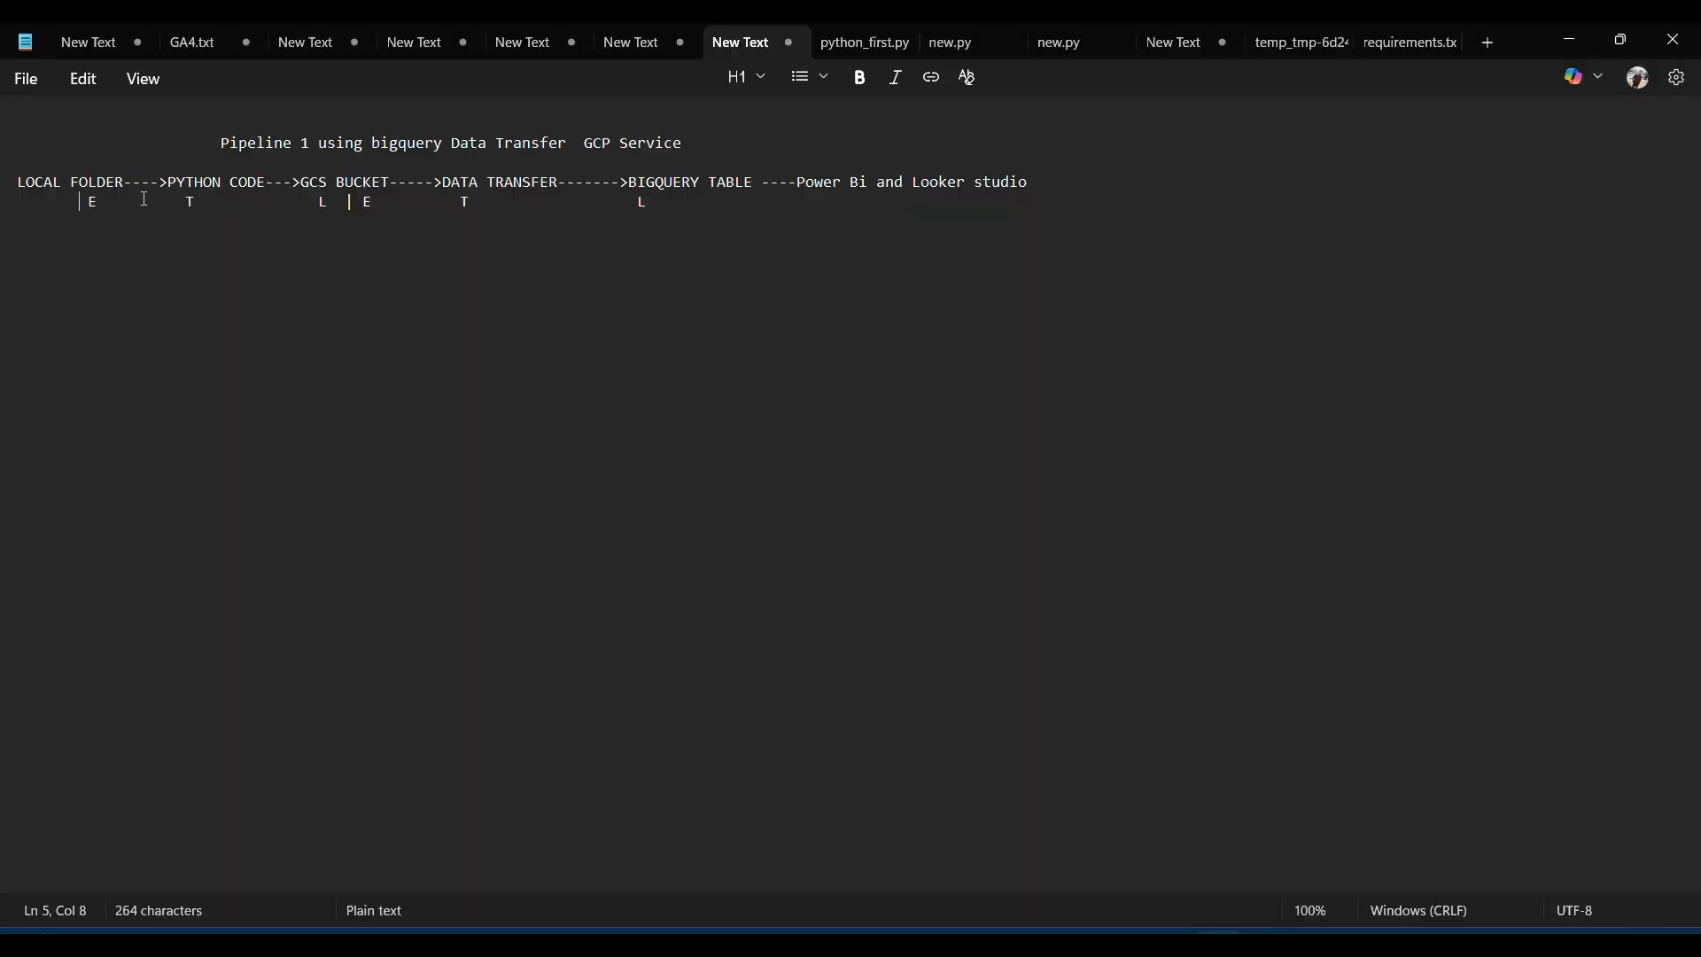
pyautogui.click(1581, 41)
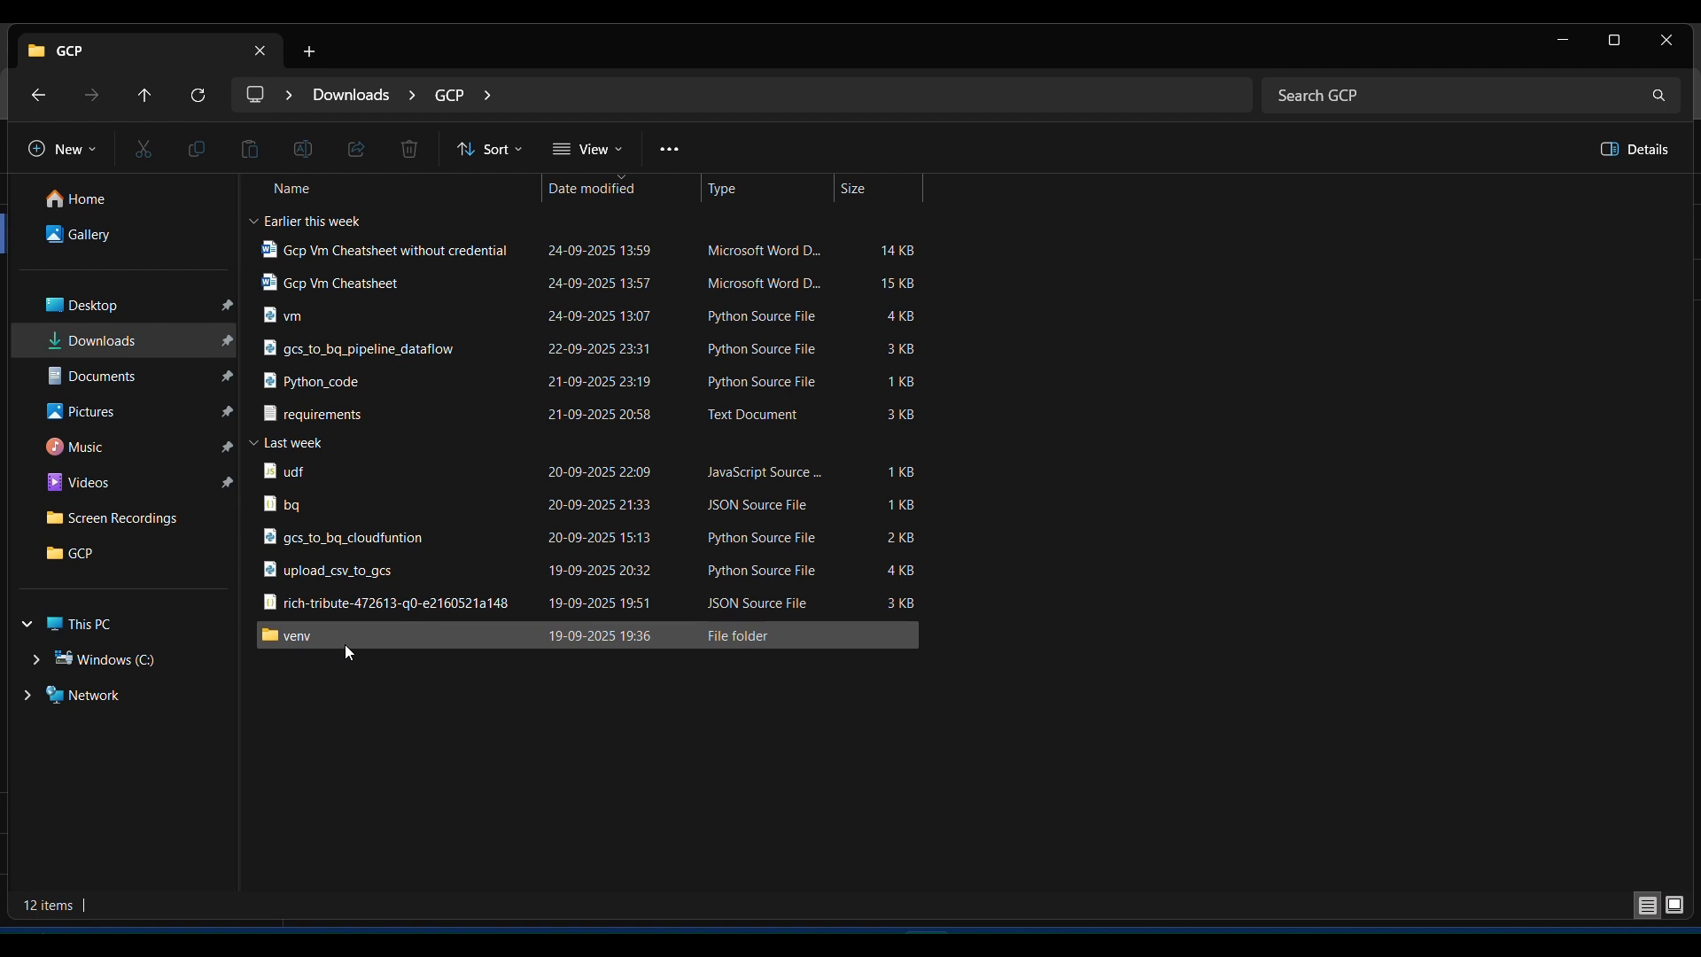
pyautogui.moveTo(350, 646)
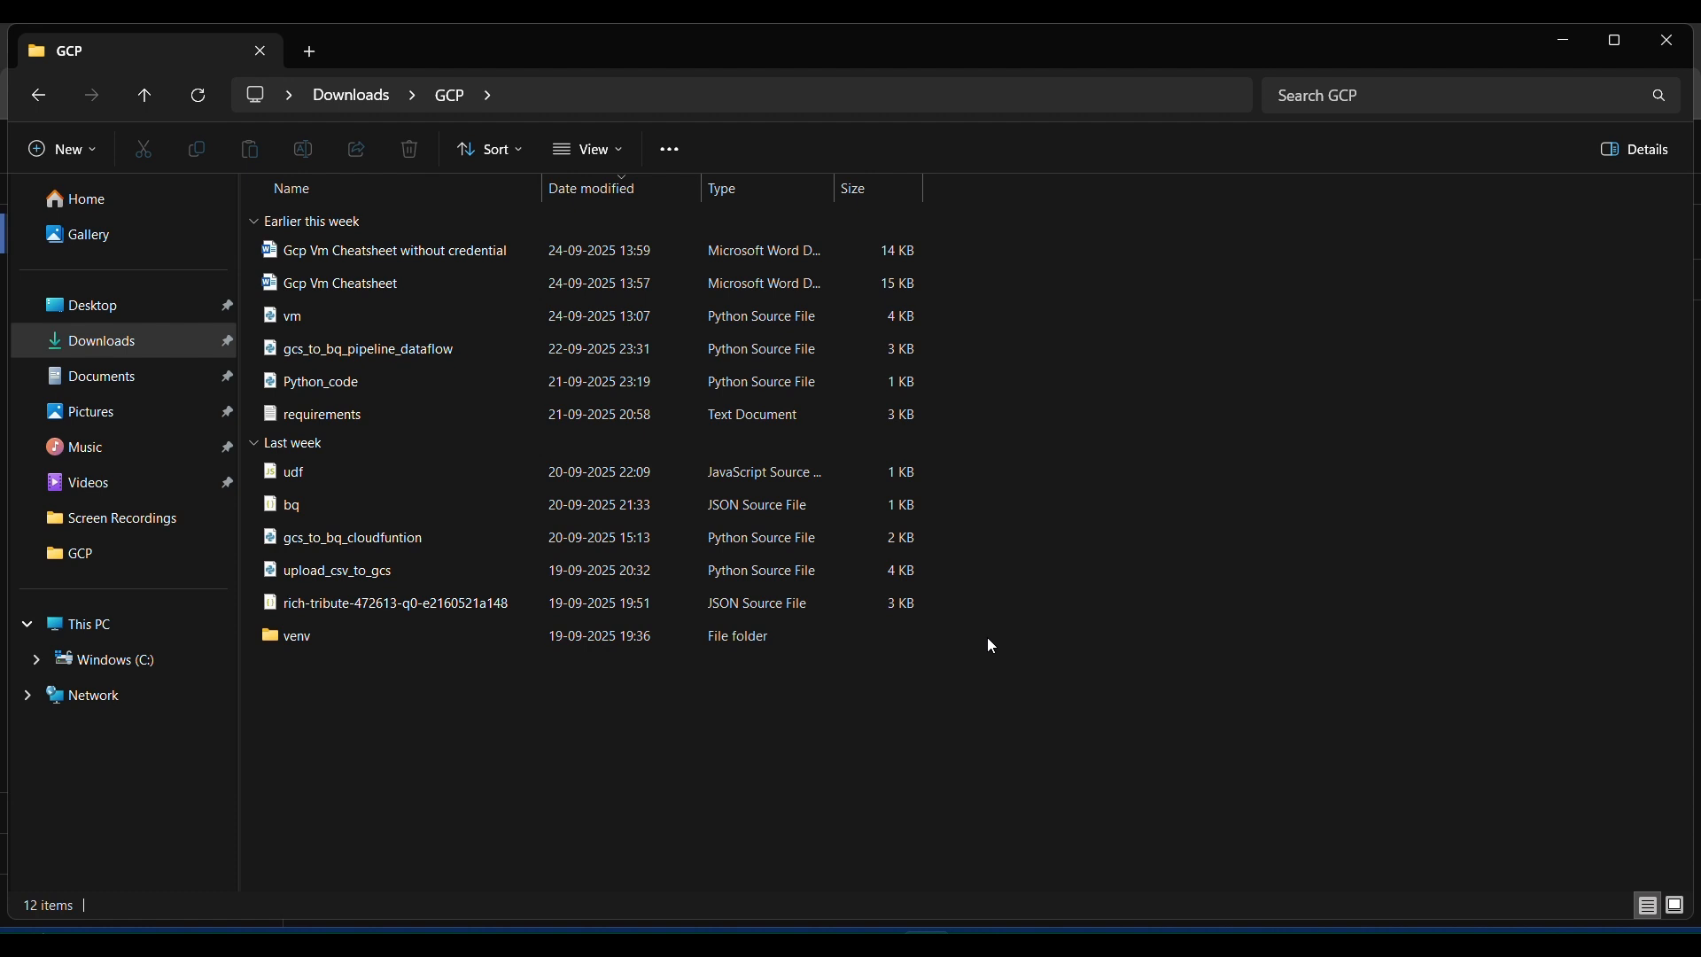
pyautogui.moveTo(436, 634)
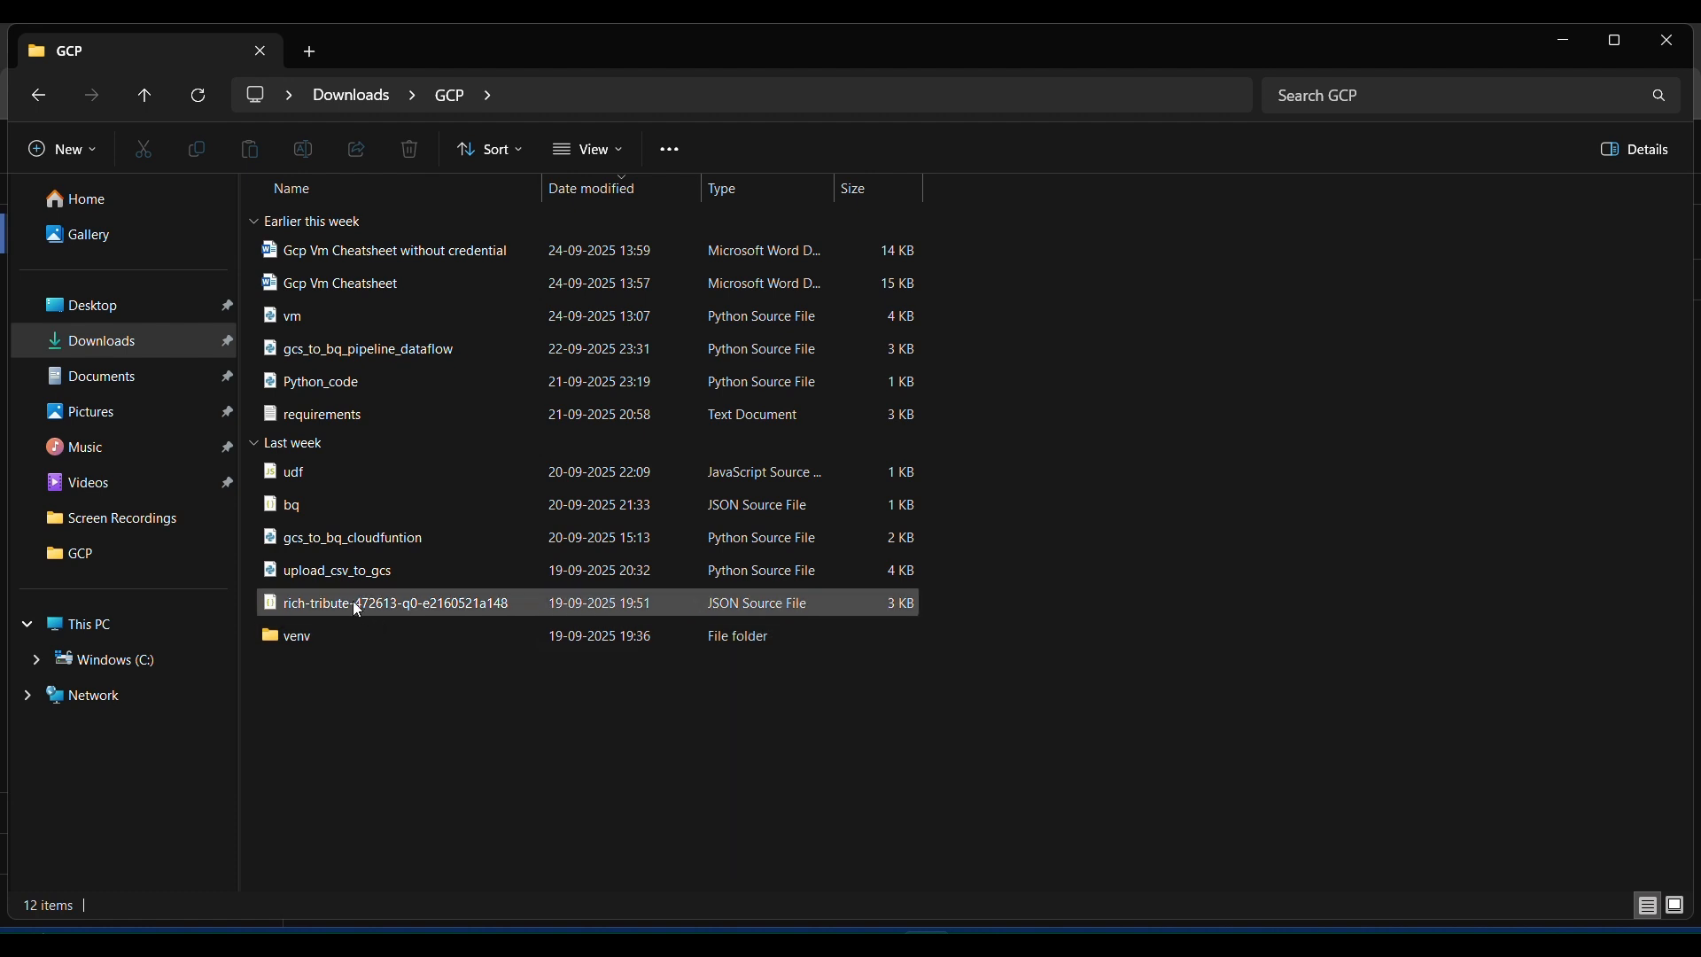
pyautogui.moveTo(314, 611)
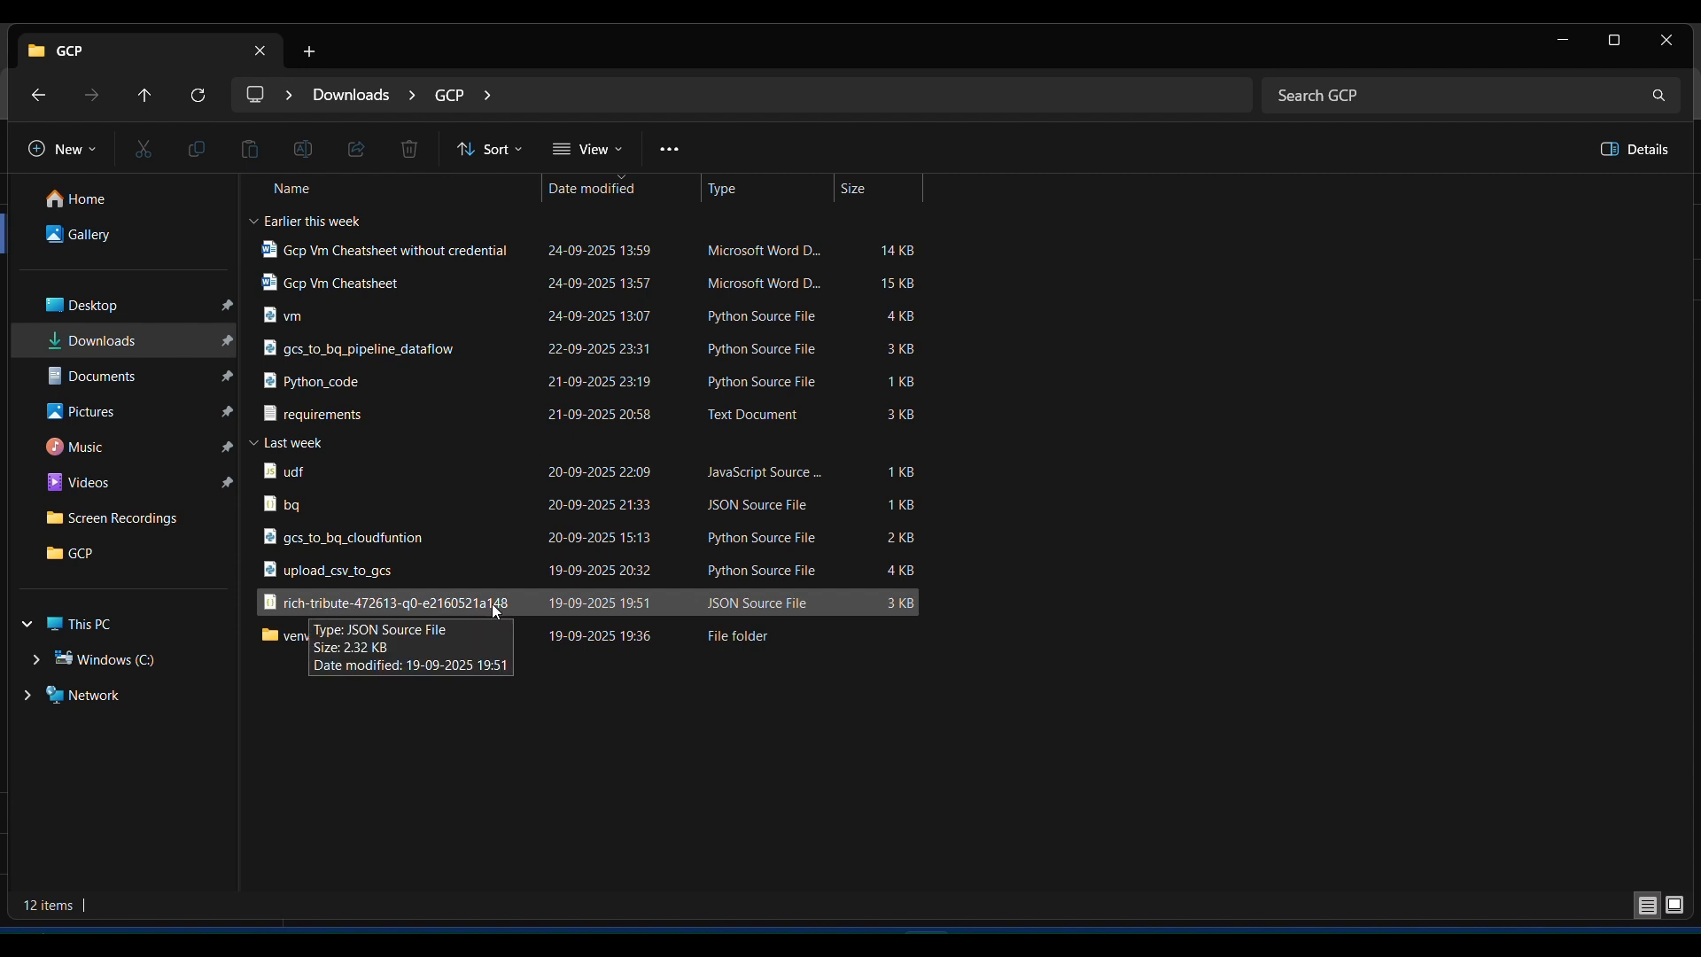
# Step: Switch to the browser to check the IAM permissions page, and return to the GCP folder in File Explorer
pyautogui.moveTo(1171, 944)
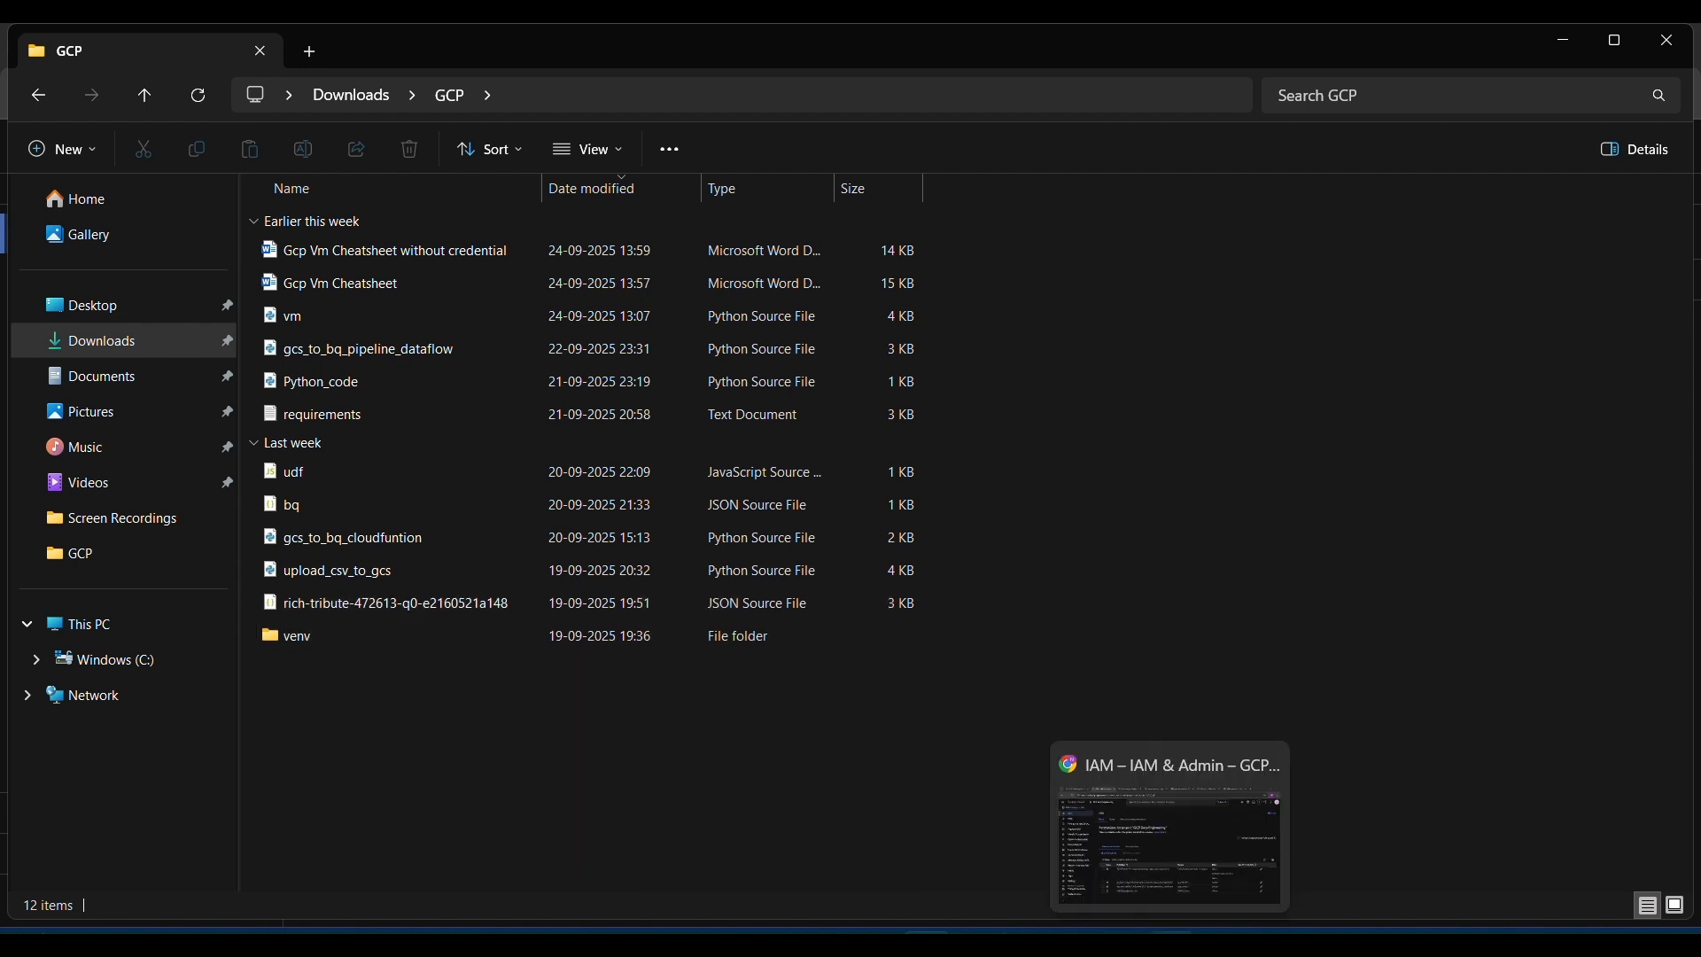
pyautogui.click(1169, 842)
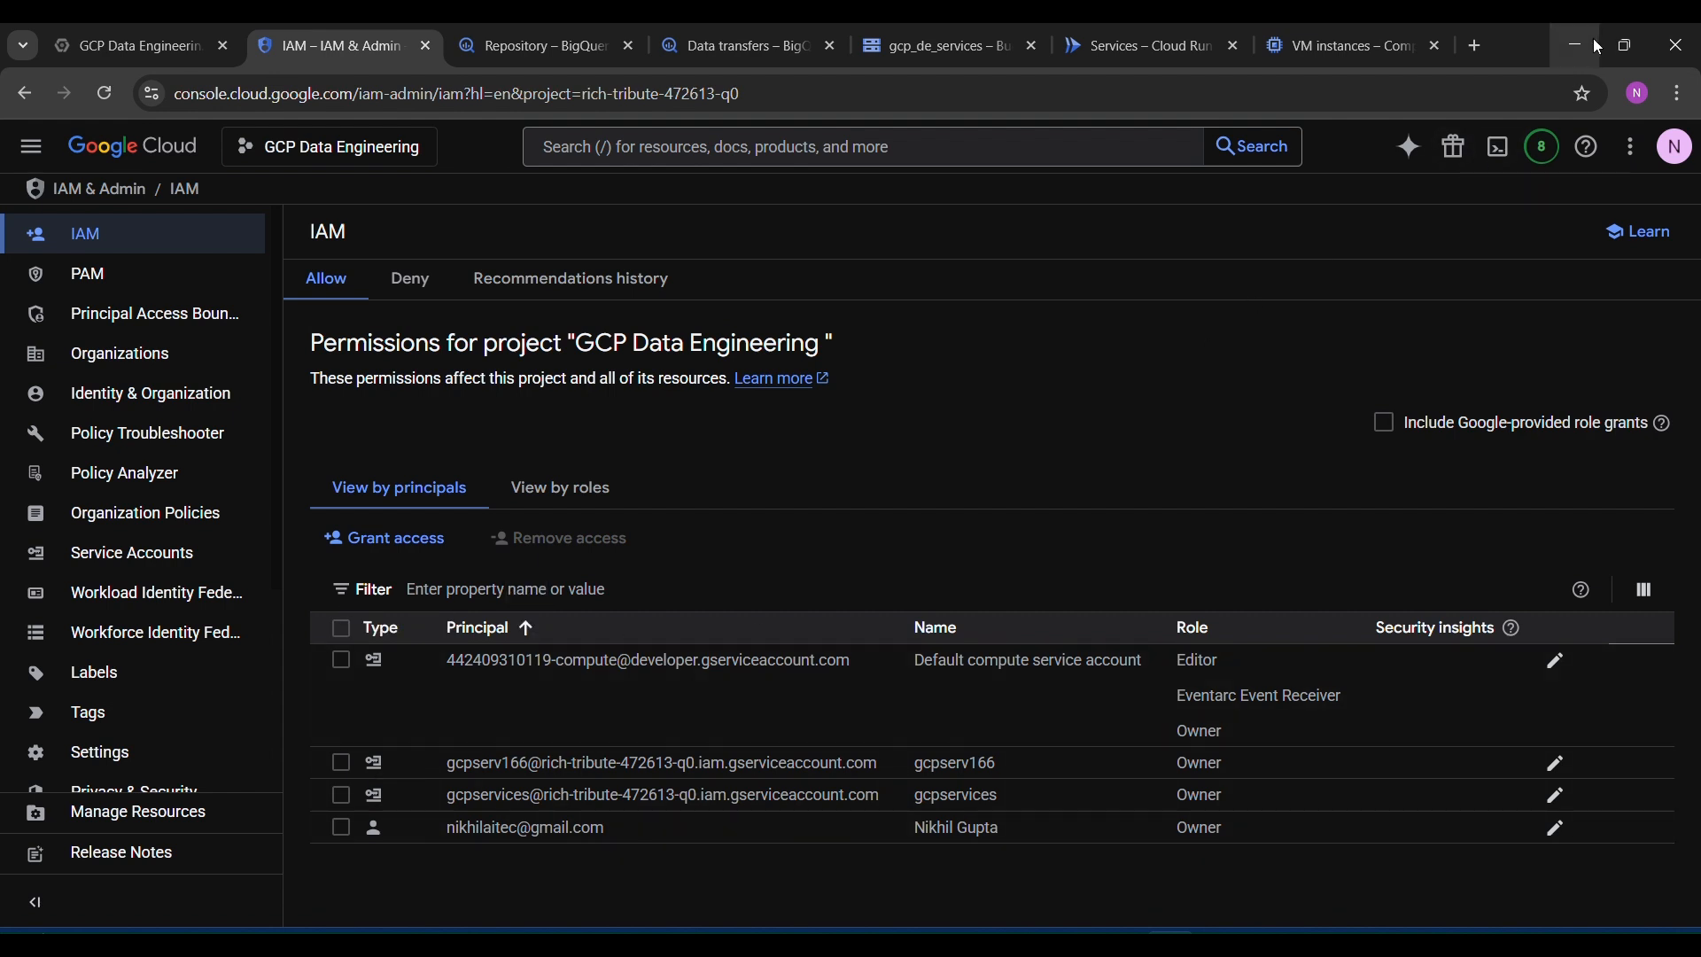
pyautogui.moveTo(926, 945)
pyautogui.click(1007, 821)
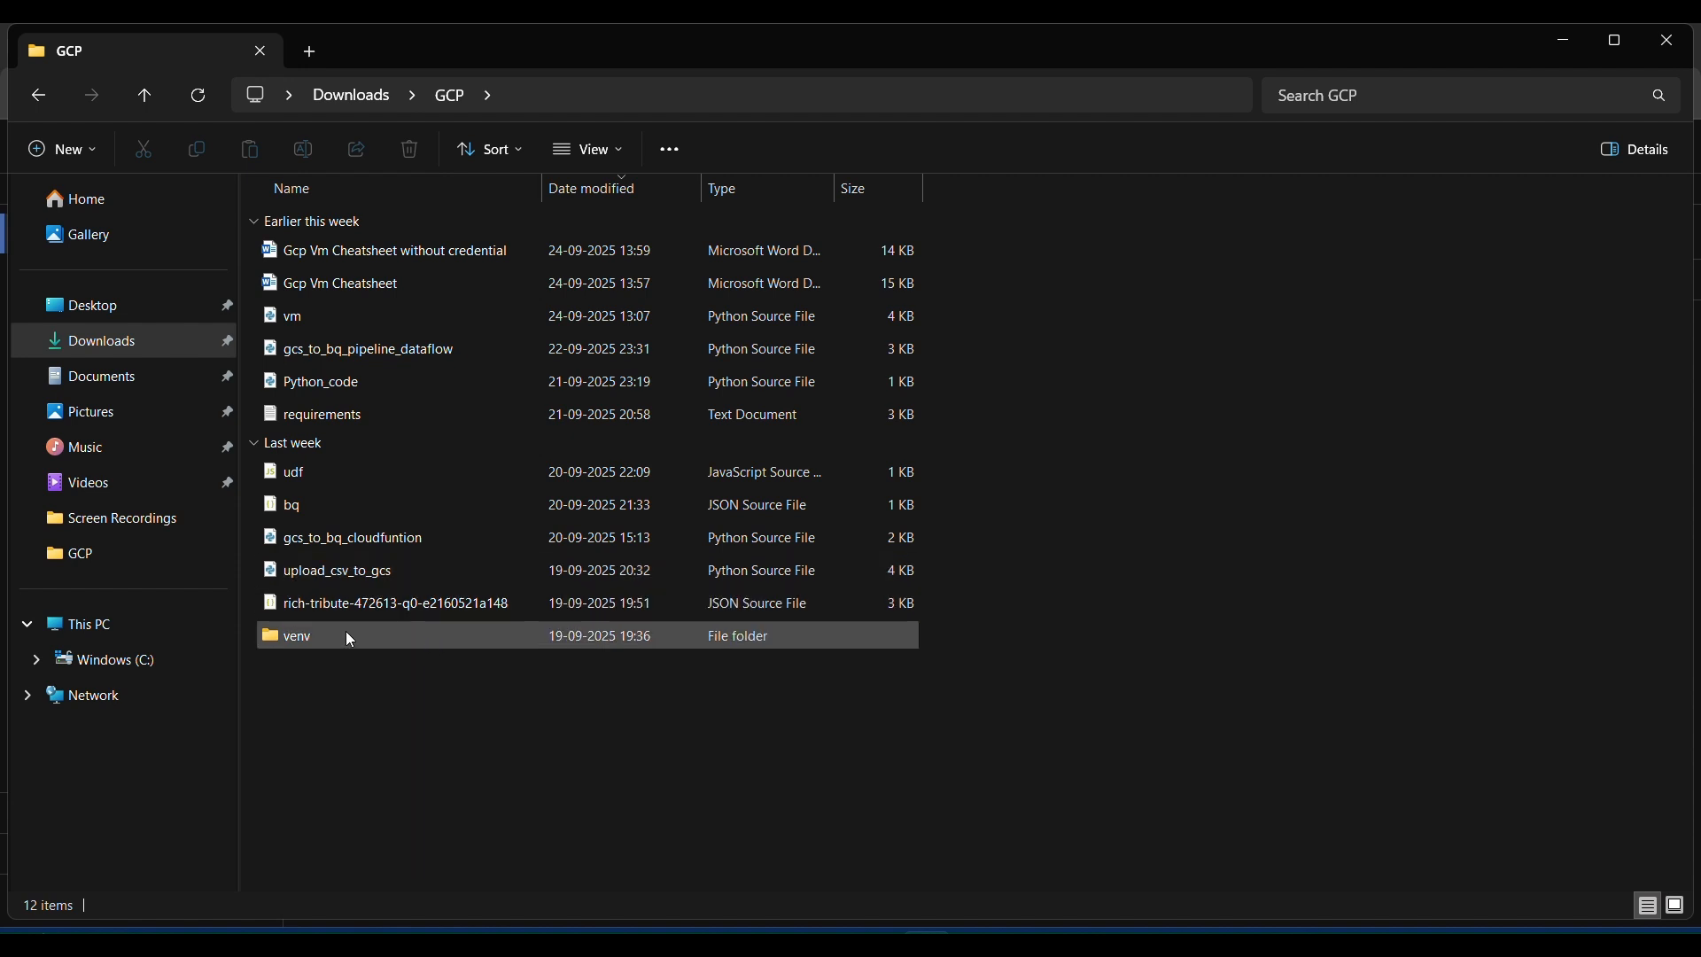
pyautogui.moveTo(343, 632)
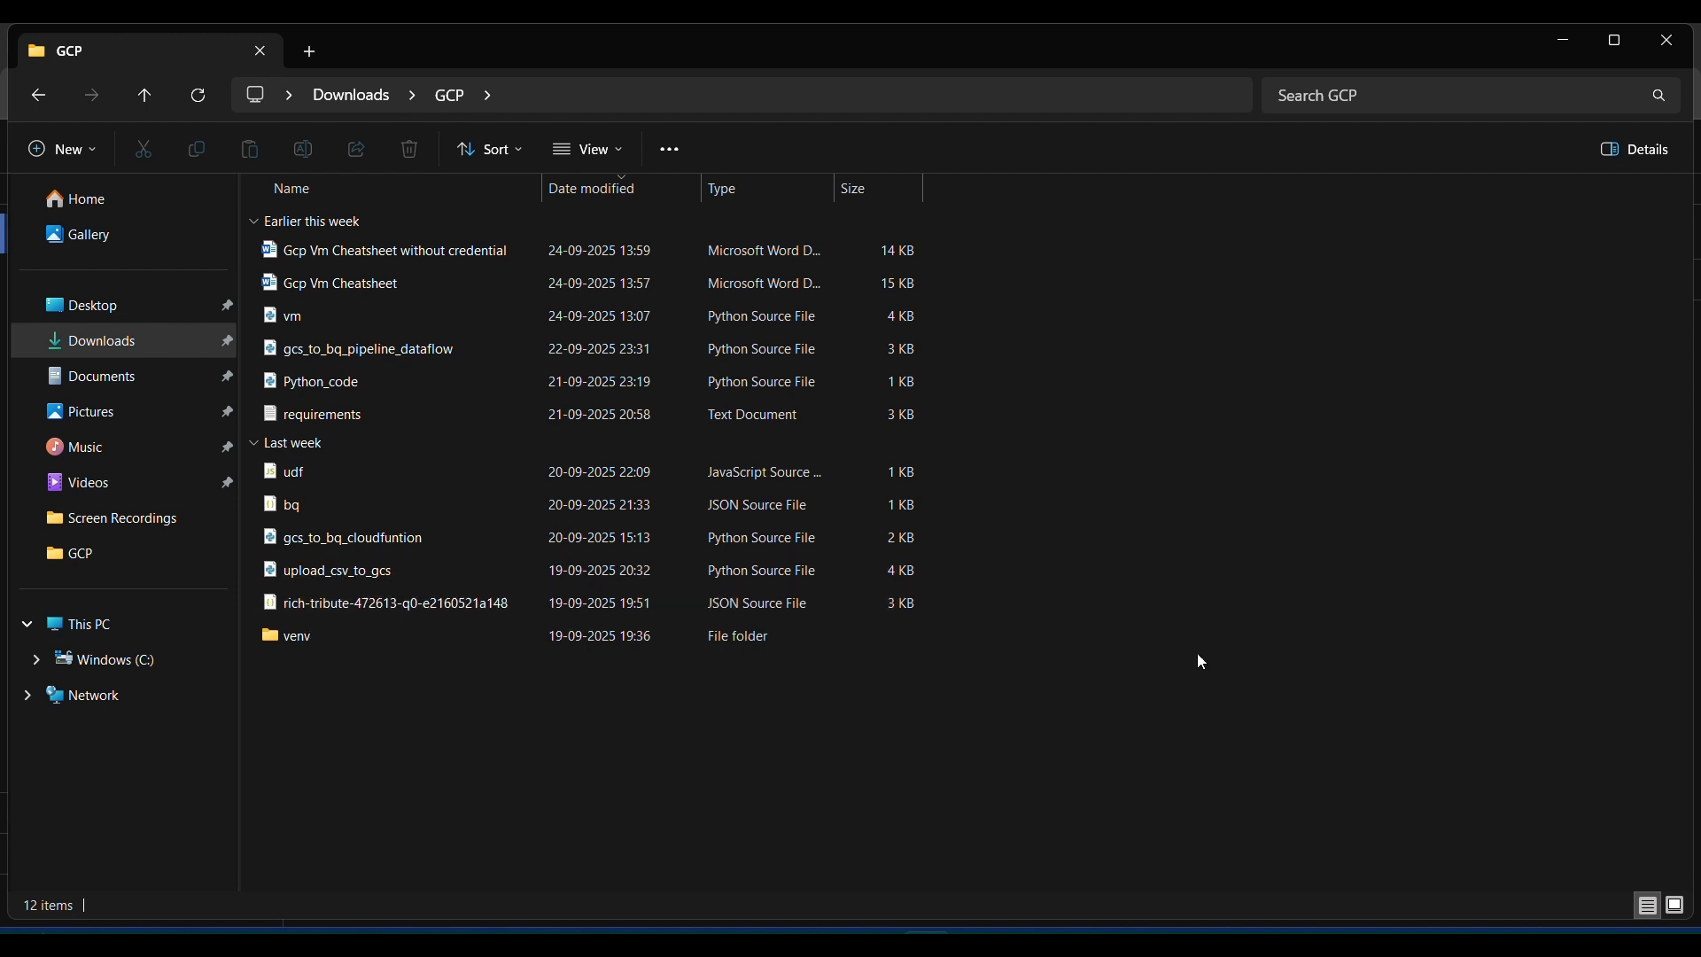
# Step: Switch to the GCP project in VS Code, view the file commands, and return to the first line of upload_csv_to_gcs.py
pyautogui.click(1077, 943)
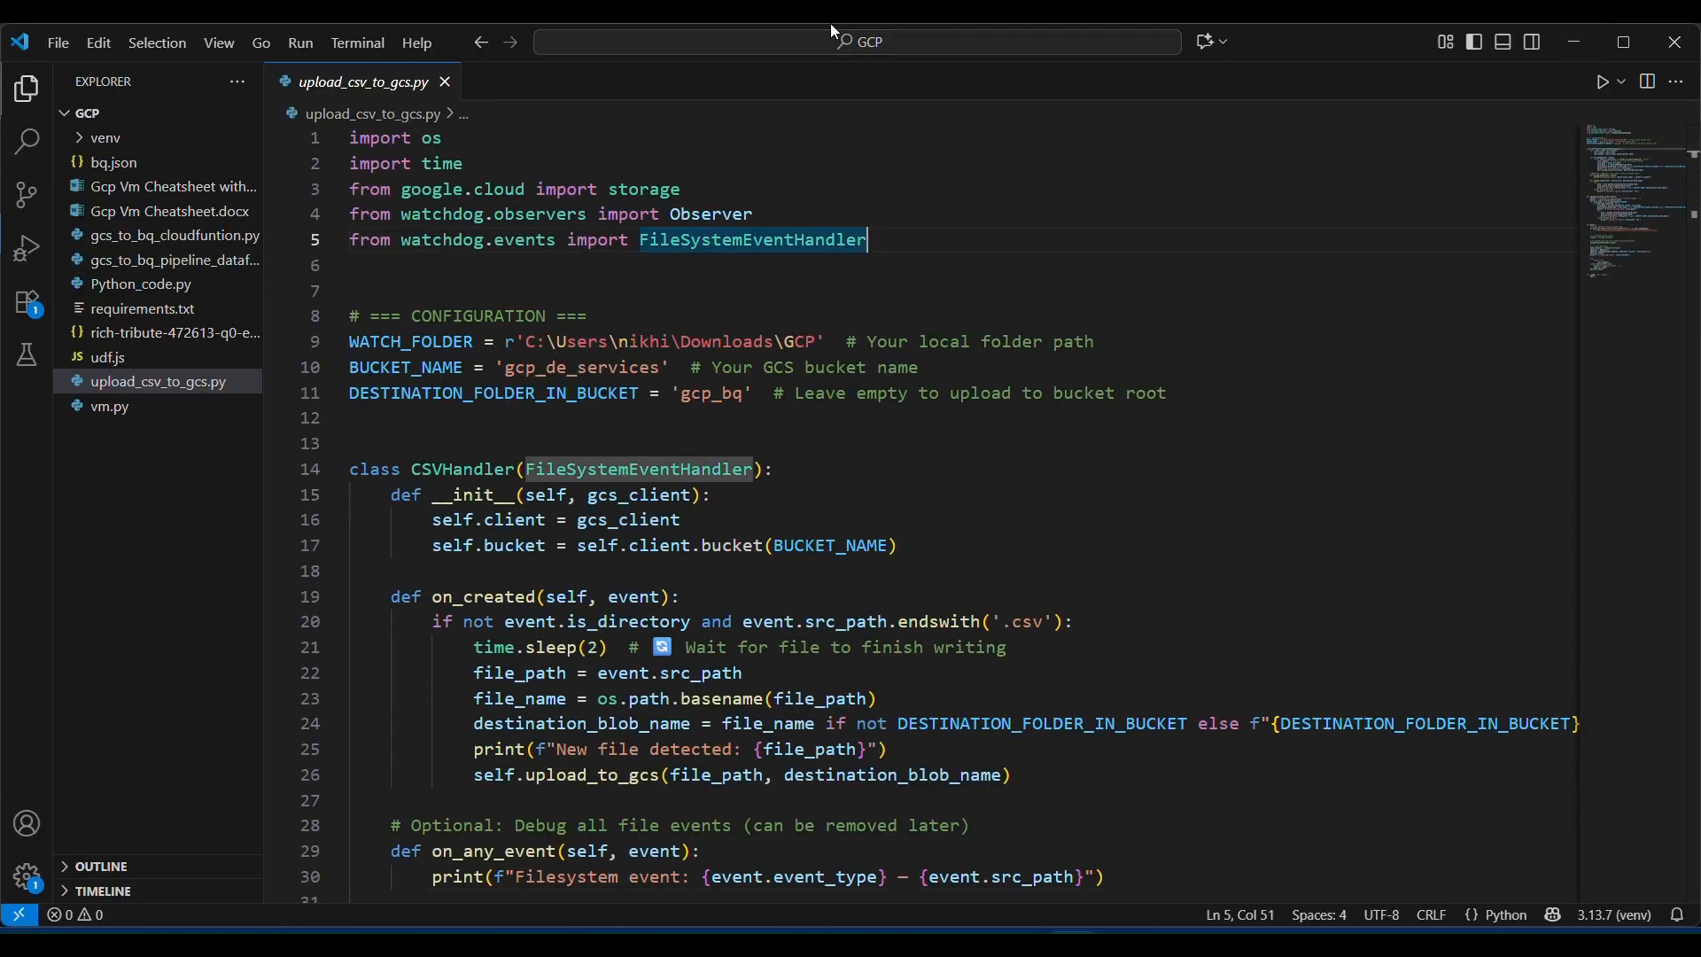
pyautogui.click(74, 52)
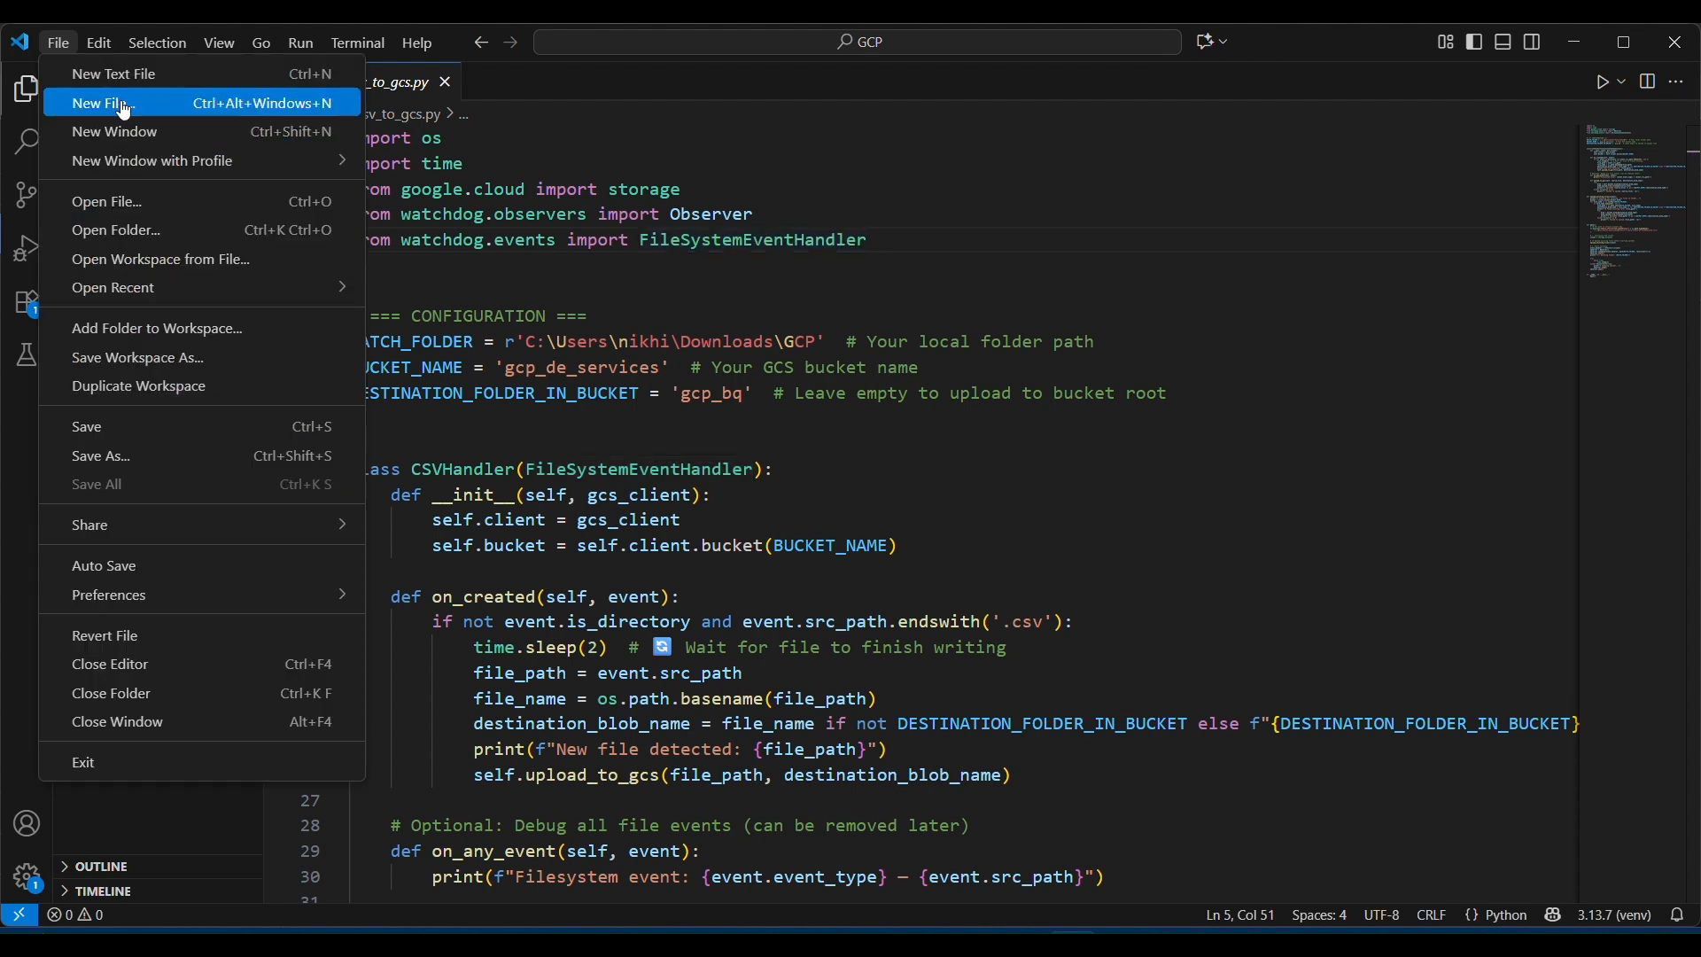
pyautogui.click(654, 147)
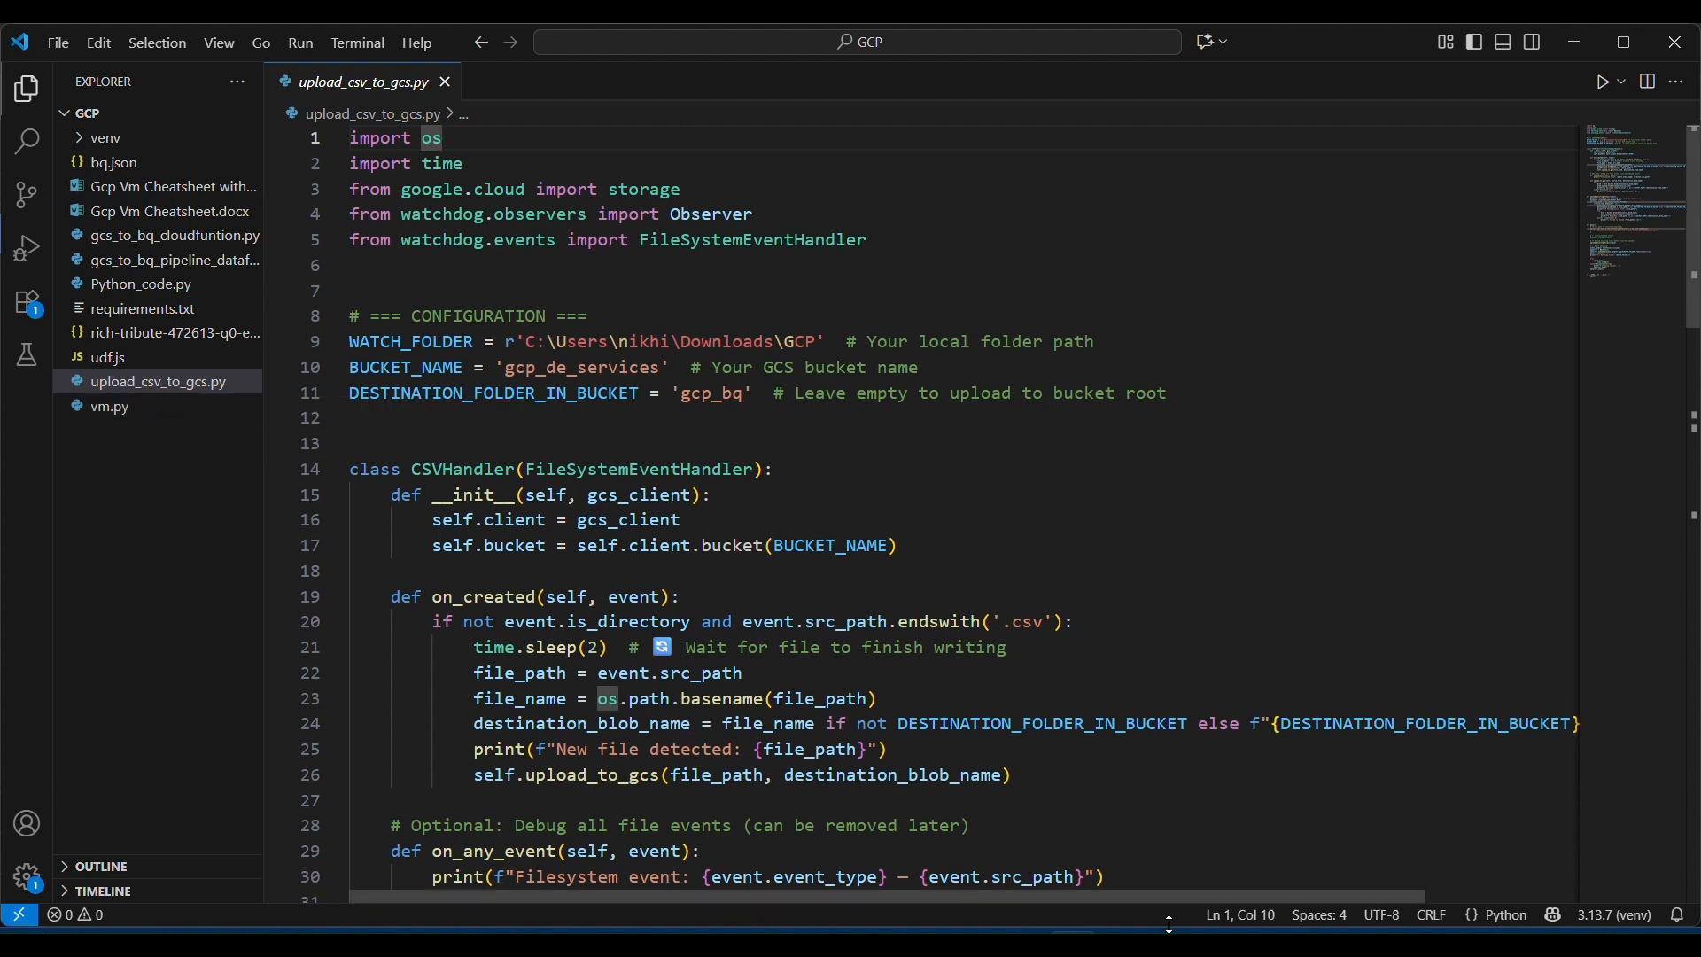
# Step: Review the pipeline outline in Notepad, and return to VS Code to point out the venv folder among the project files
pyautogui.click(1219, 942)
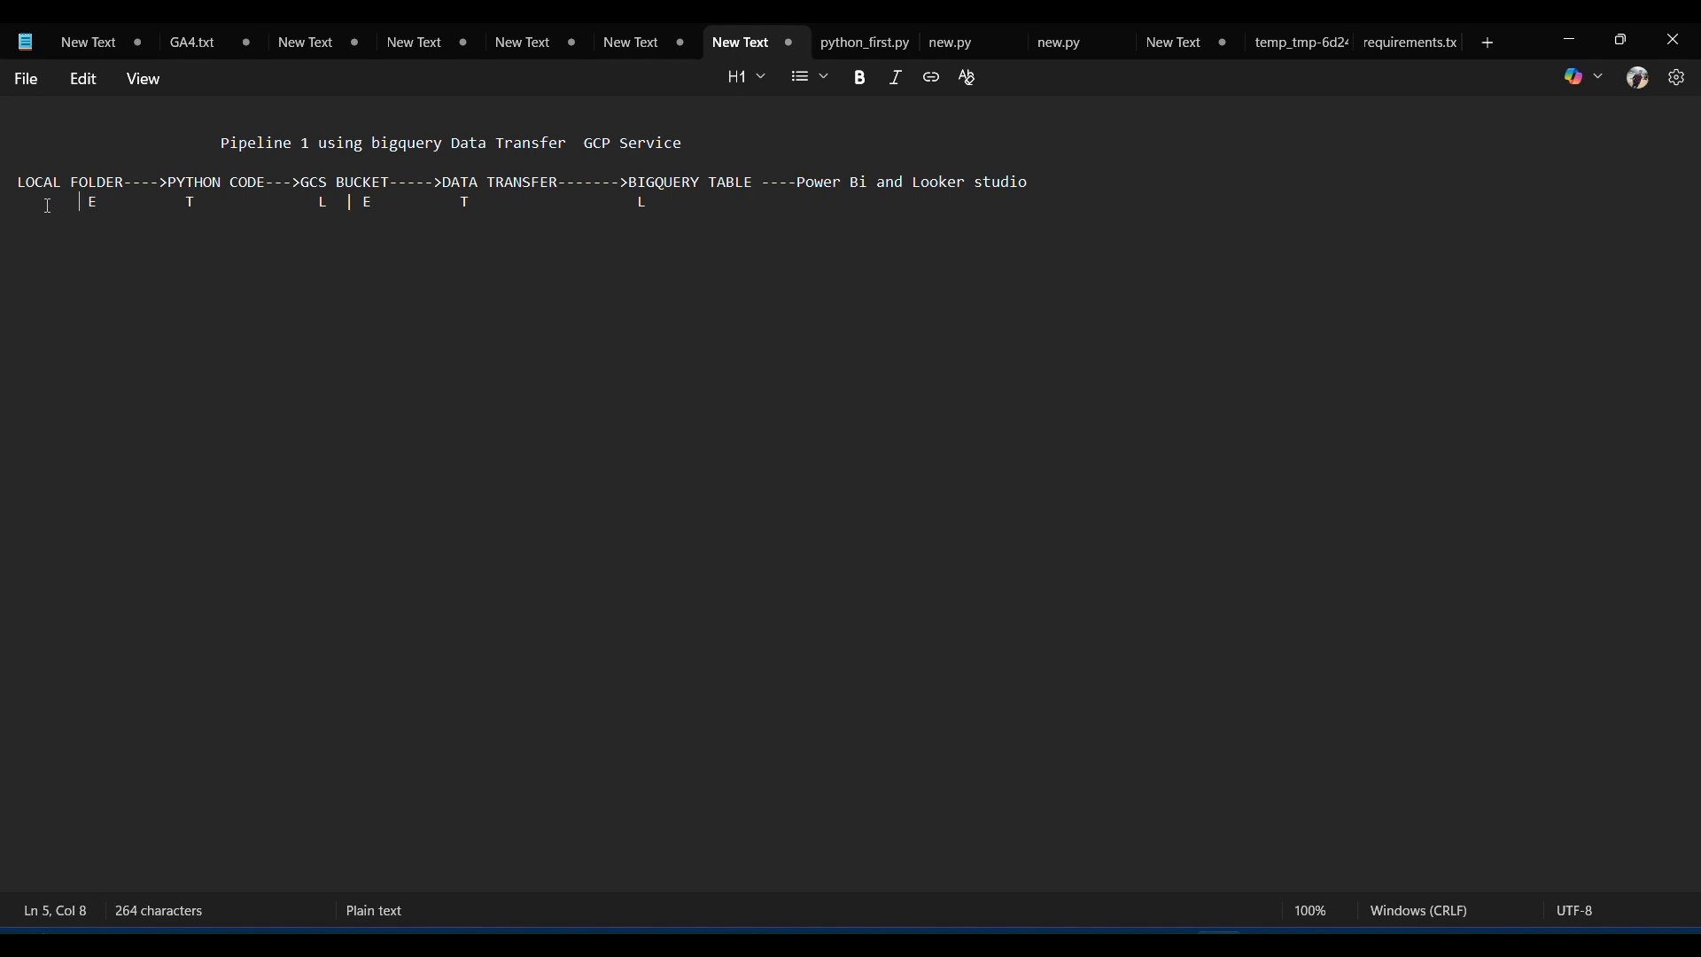
pyautogui.click(1570, 42)
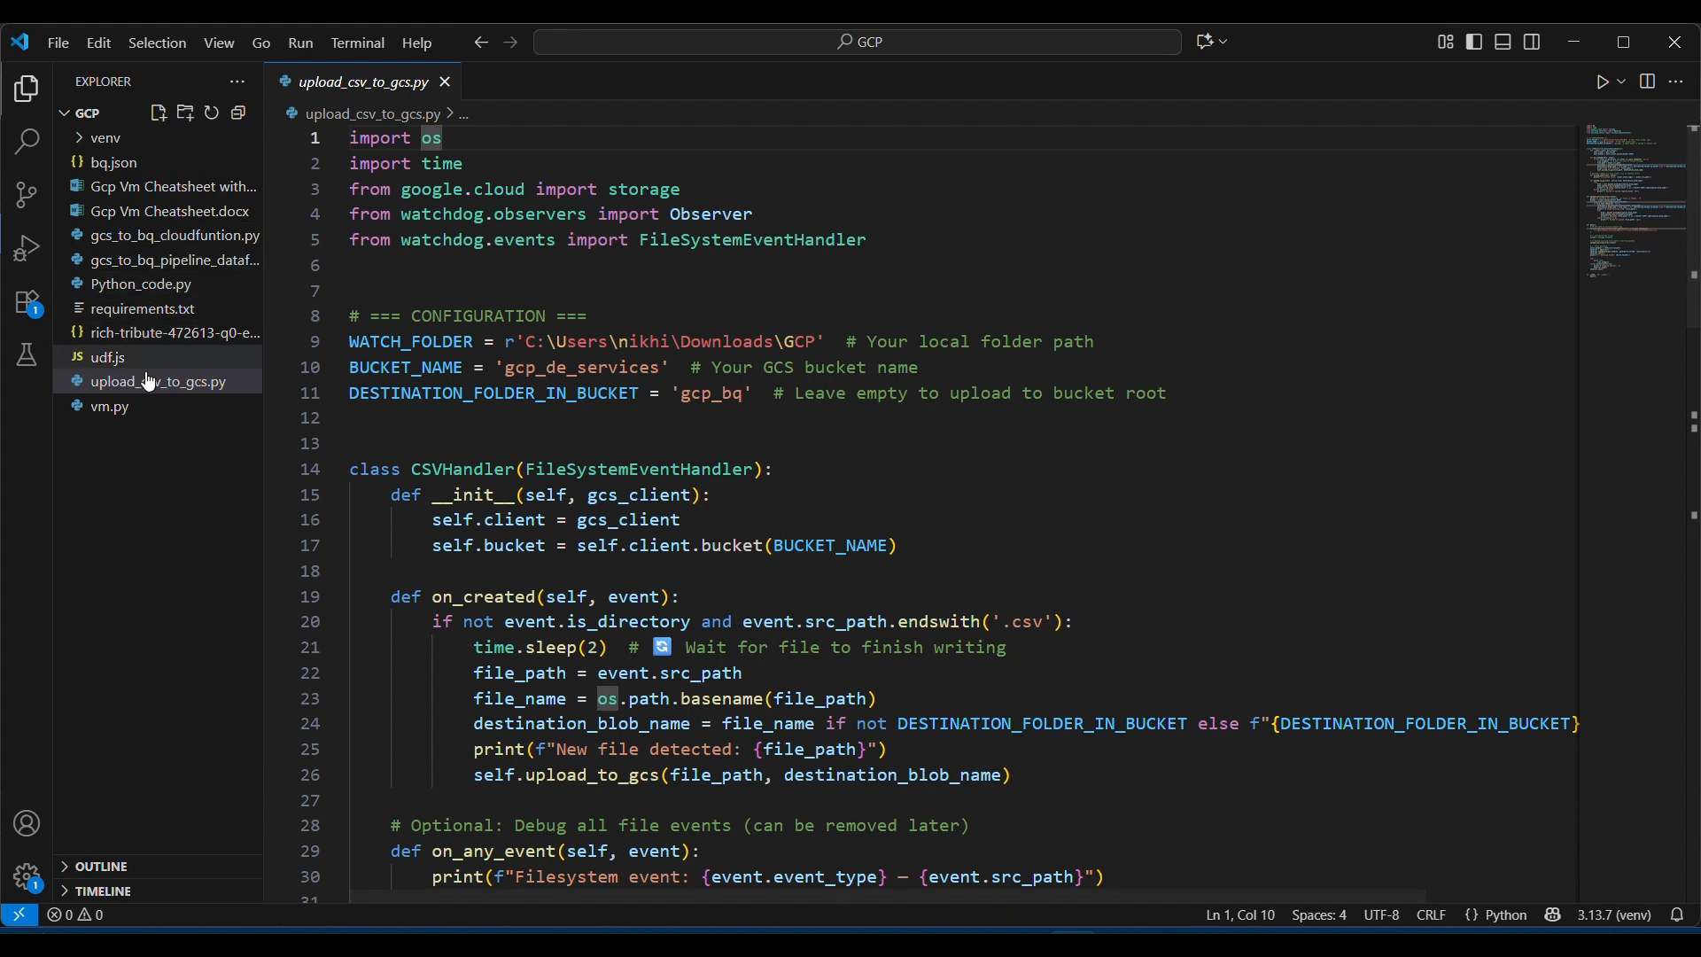
pyautogui.click(91, 146)
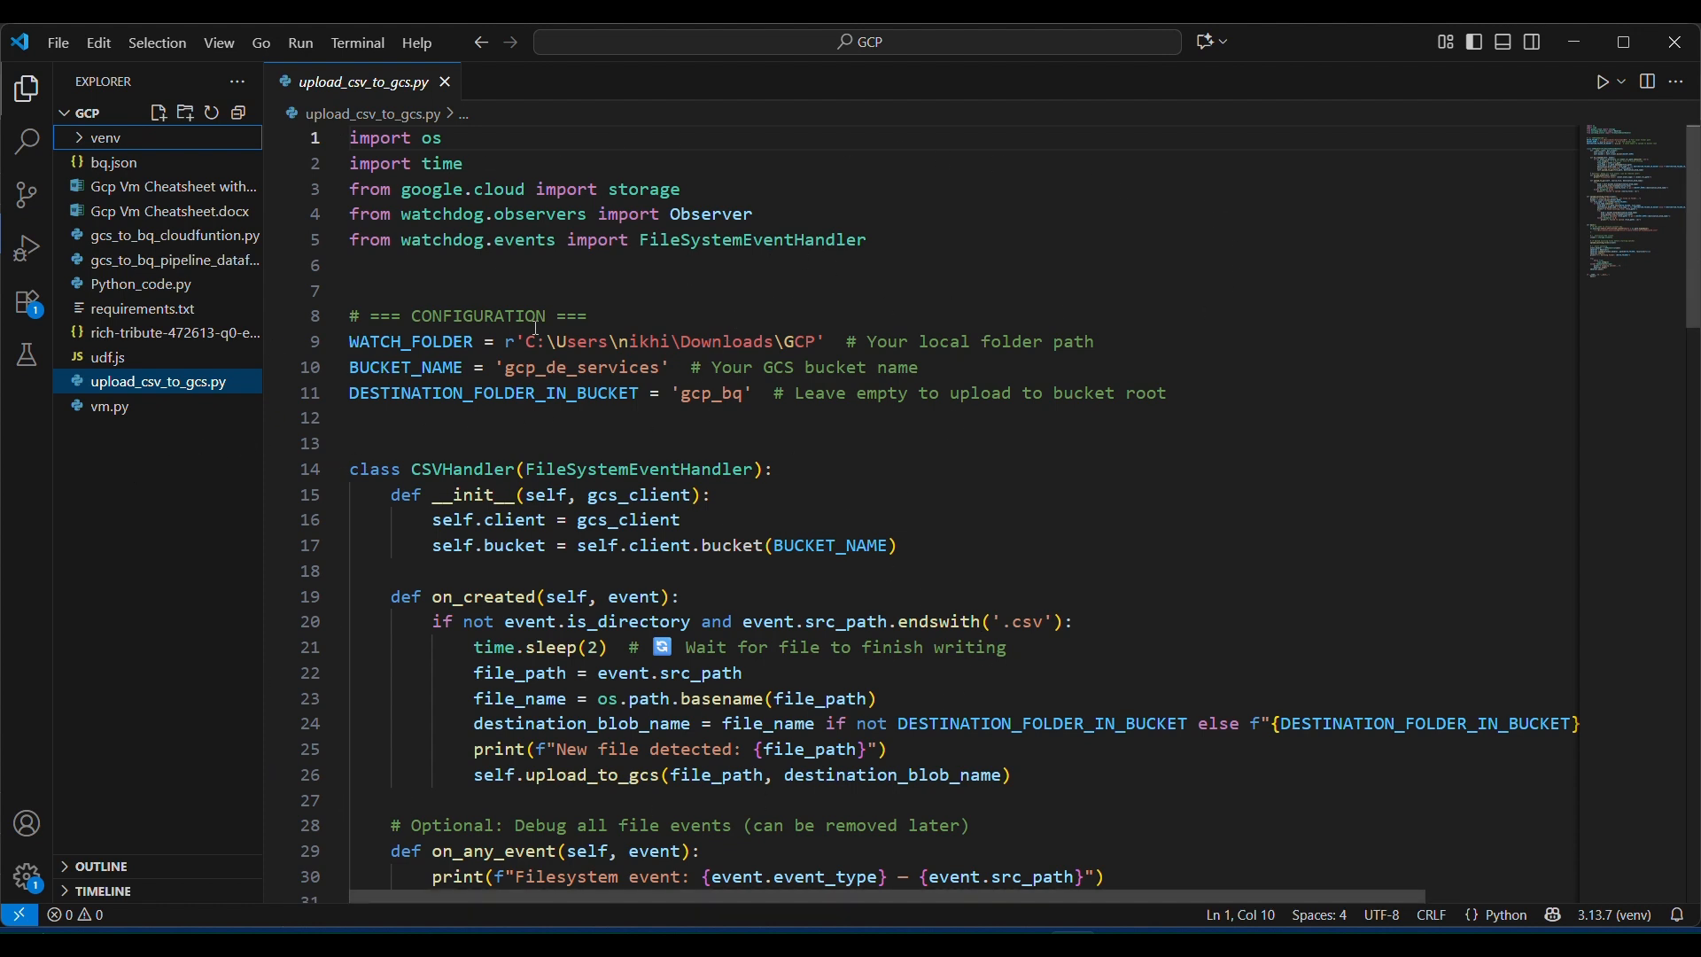
# Step: Highlight the os, time, google.cloud storage and watchdog import lines in upload_csv_to_gcs.py to review the required libraries
pyautogui.moveTo(901, 241); pyautogui.dragTo(348, 138)
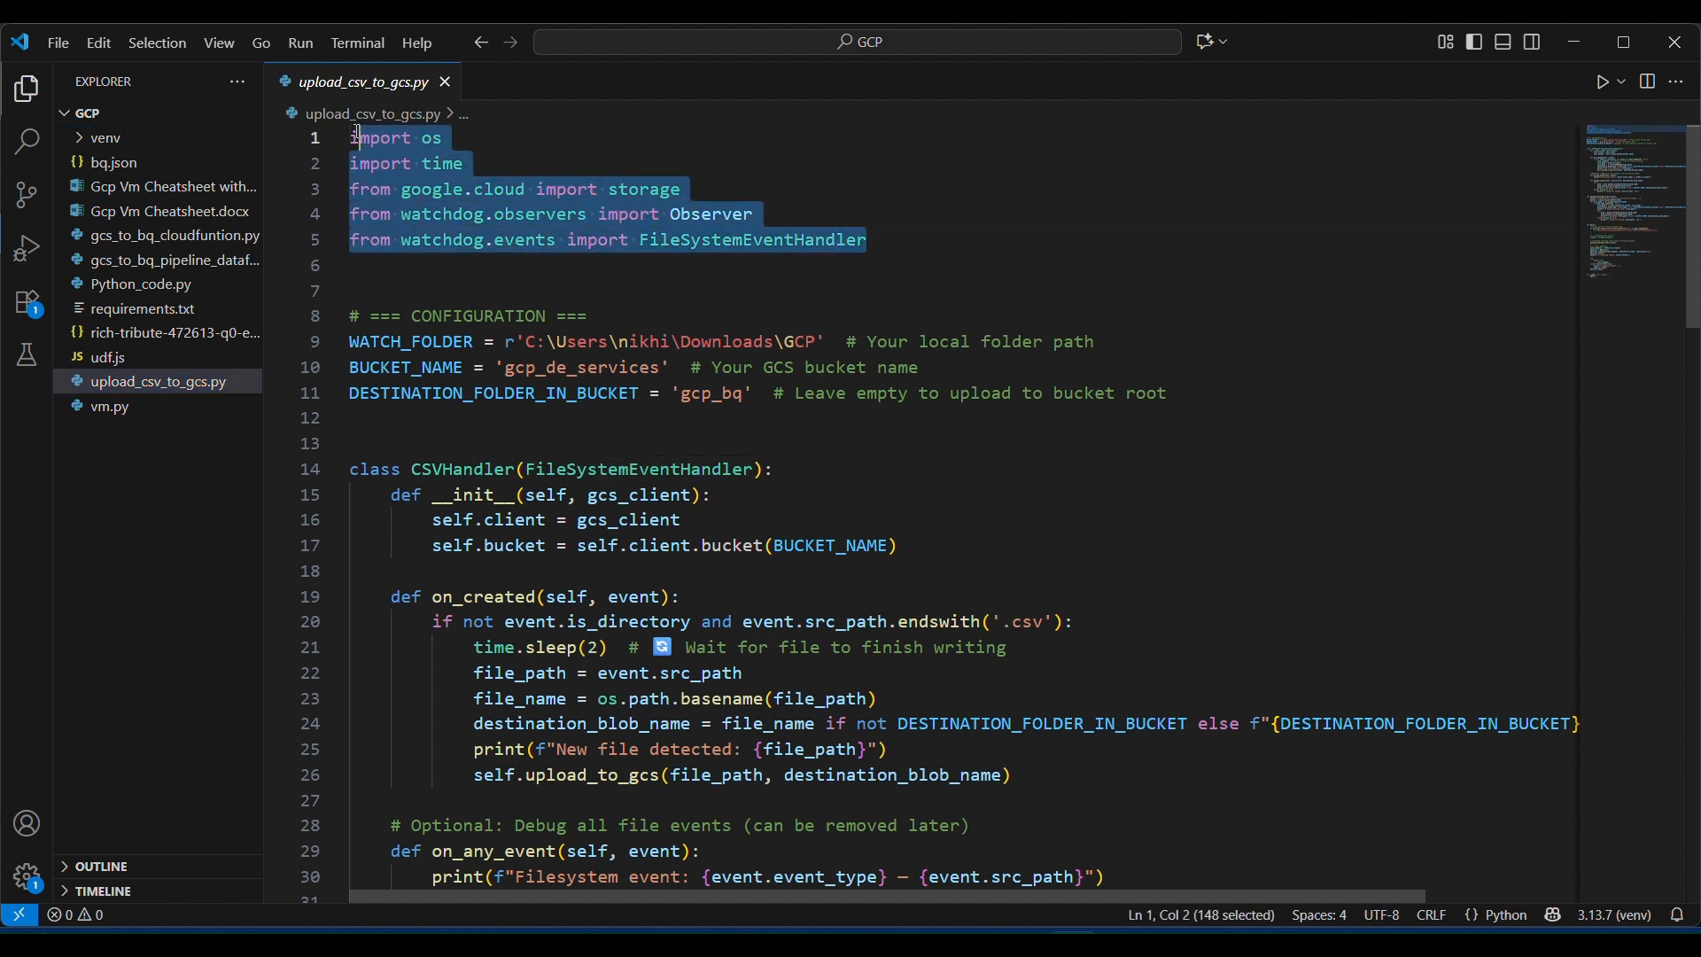
pyautogui.click(995, 238)
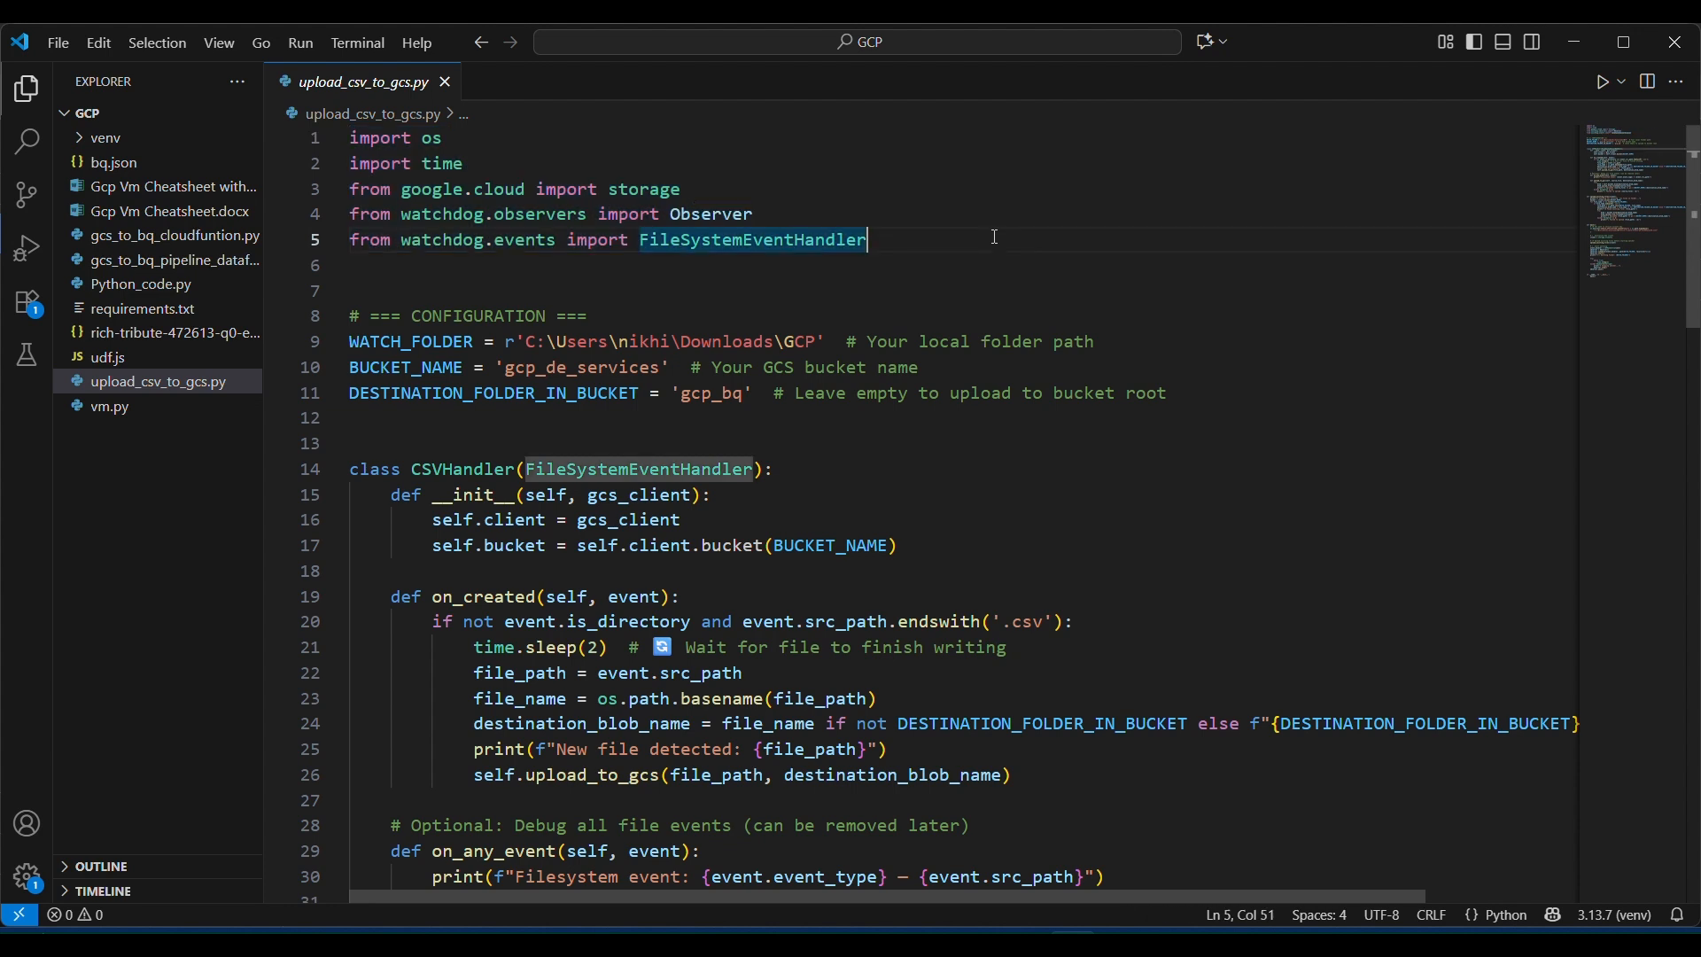
pyautogui.click(861, 225)
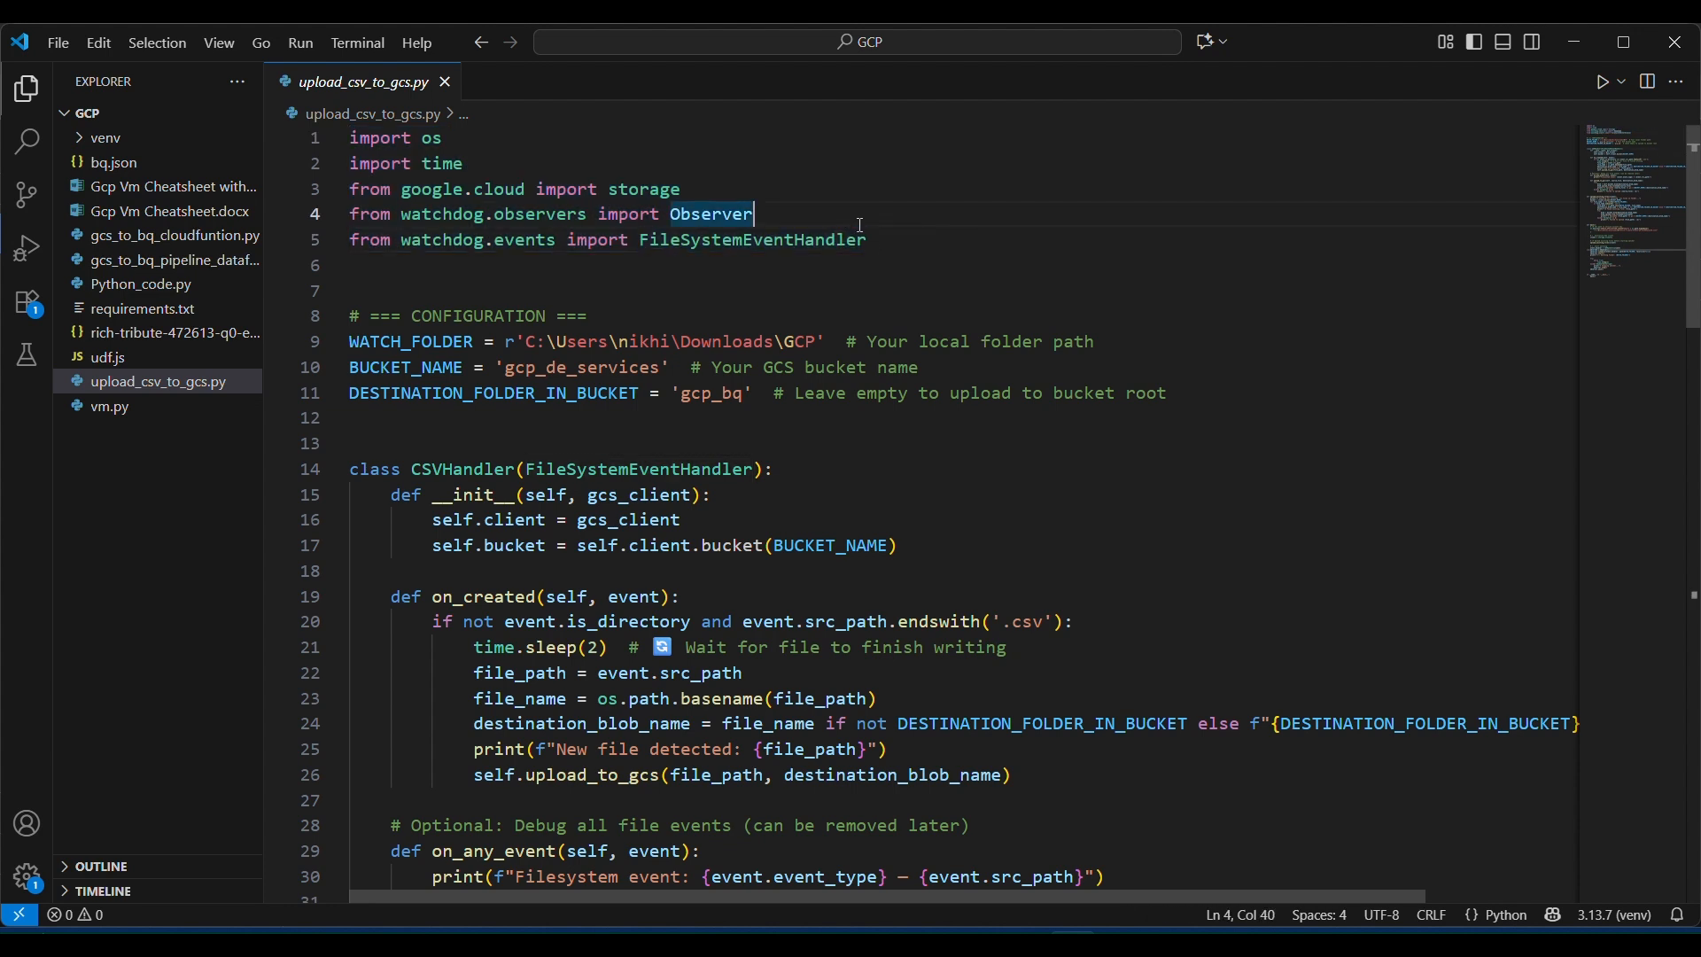
pyautogui.click(912, 240)
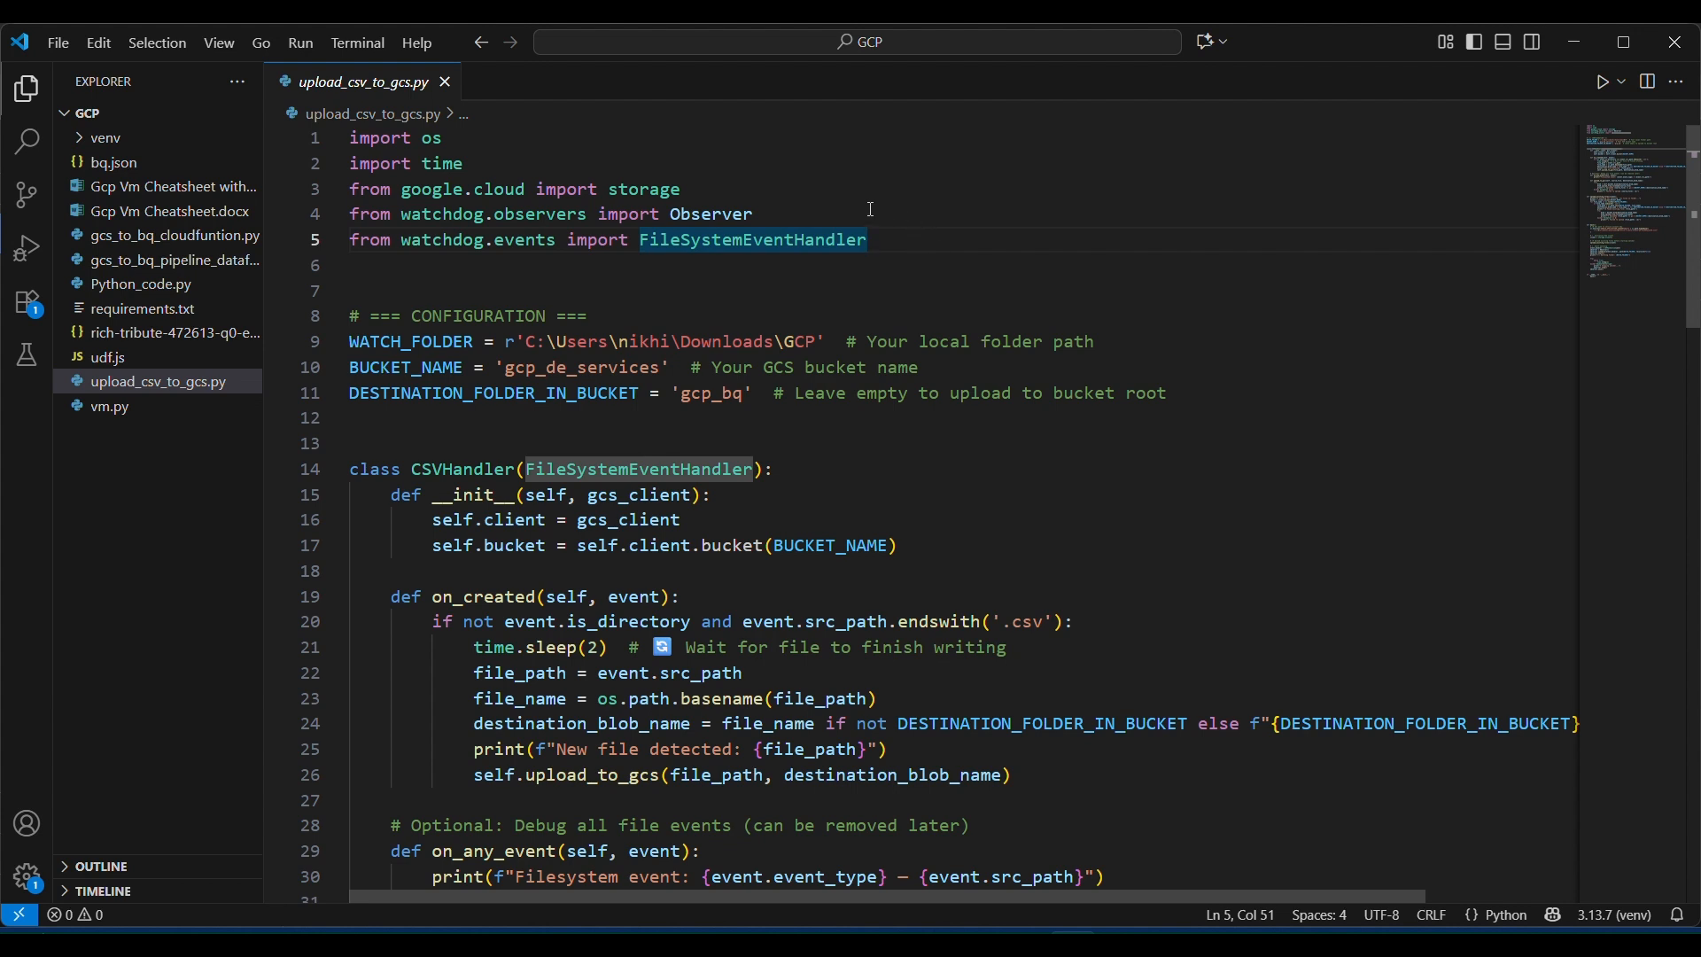
pyautogui.click(835, 213)
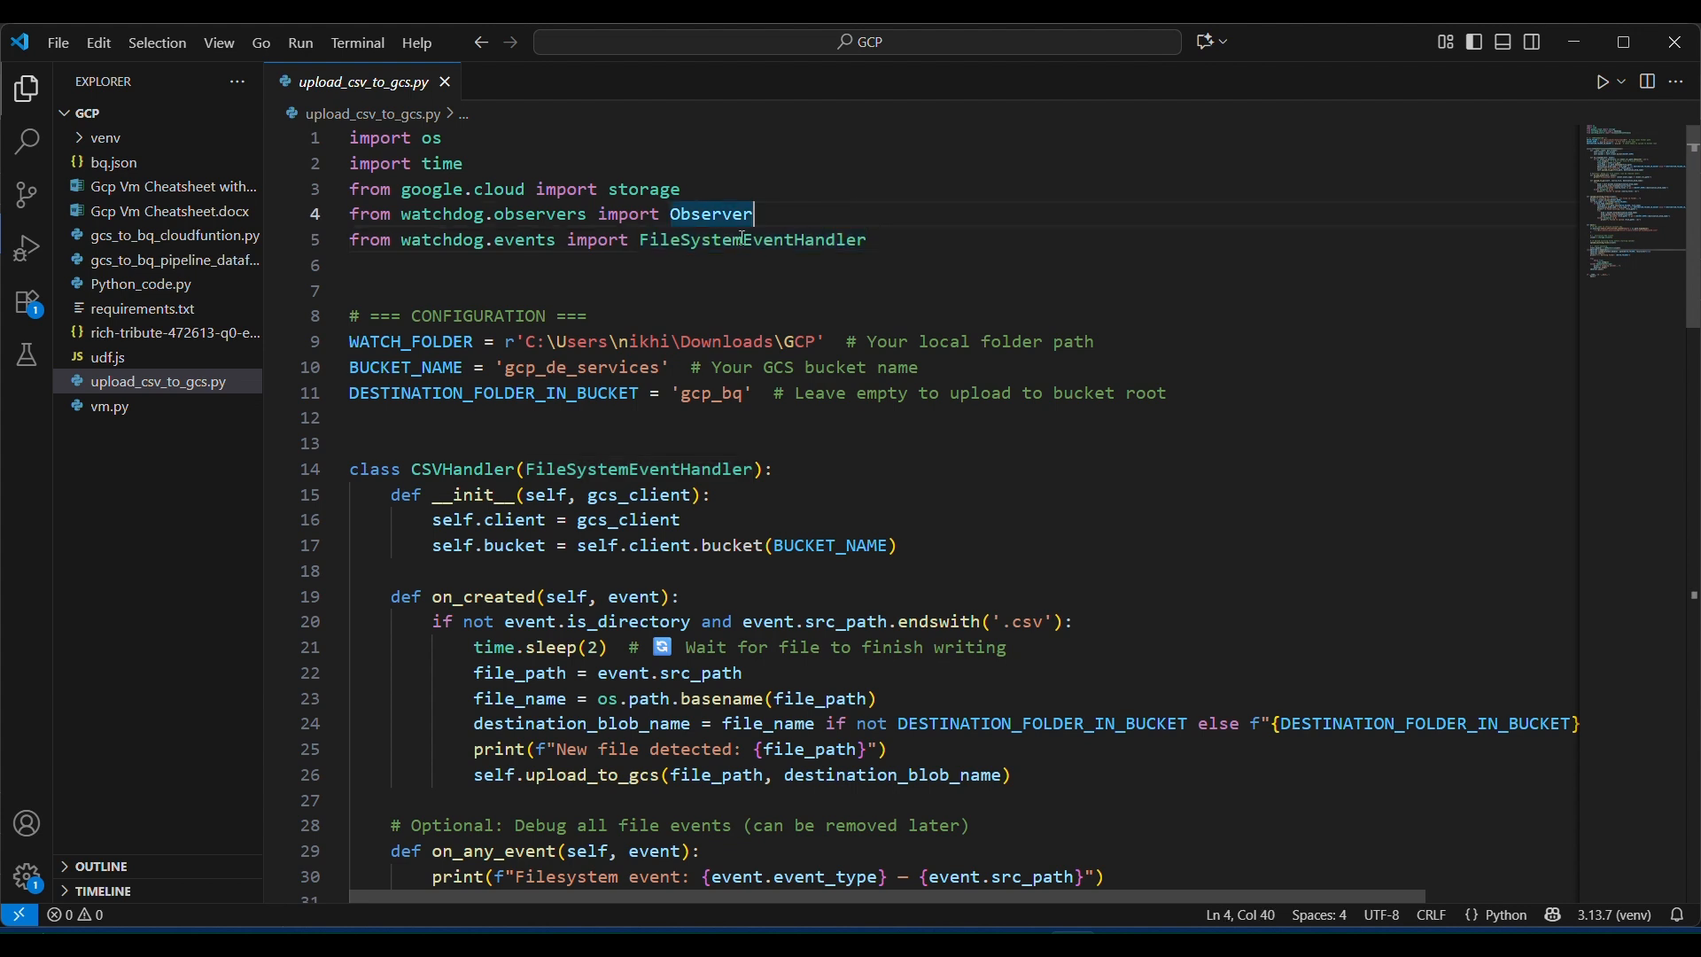
pyautogui.moveTo(898, 247); pyautogui.dragTo(337, 134)
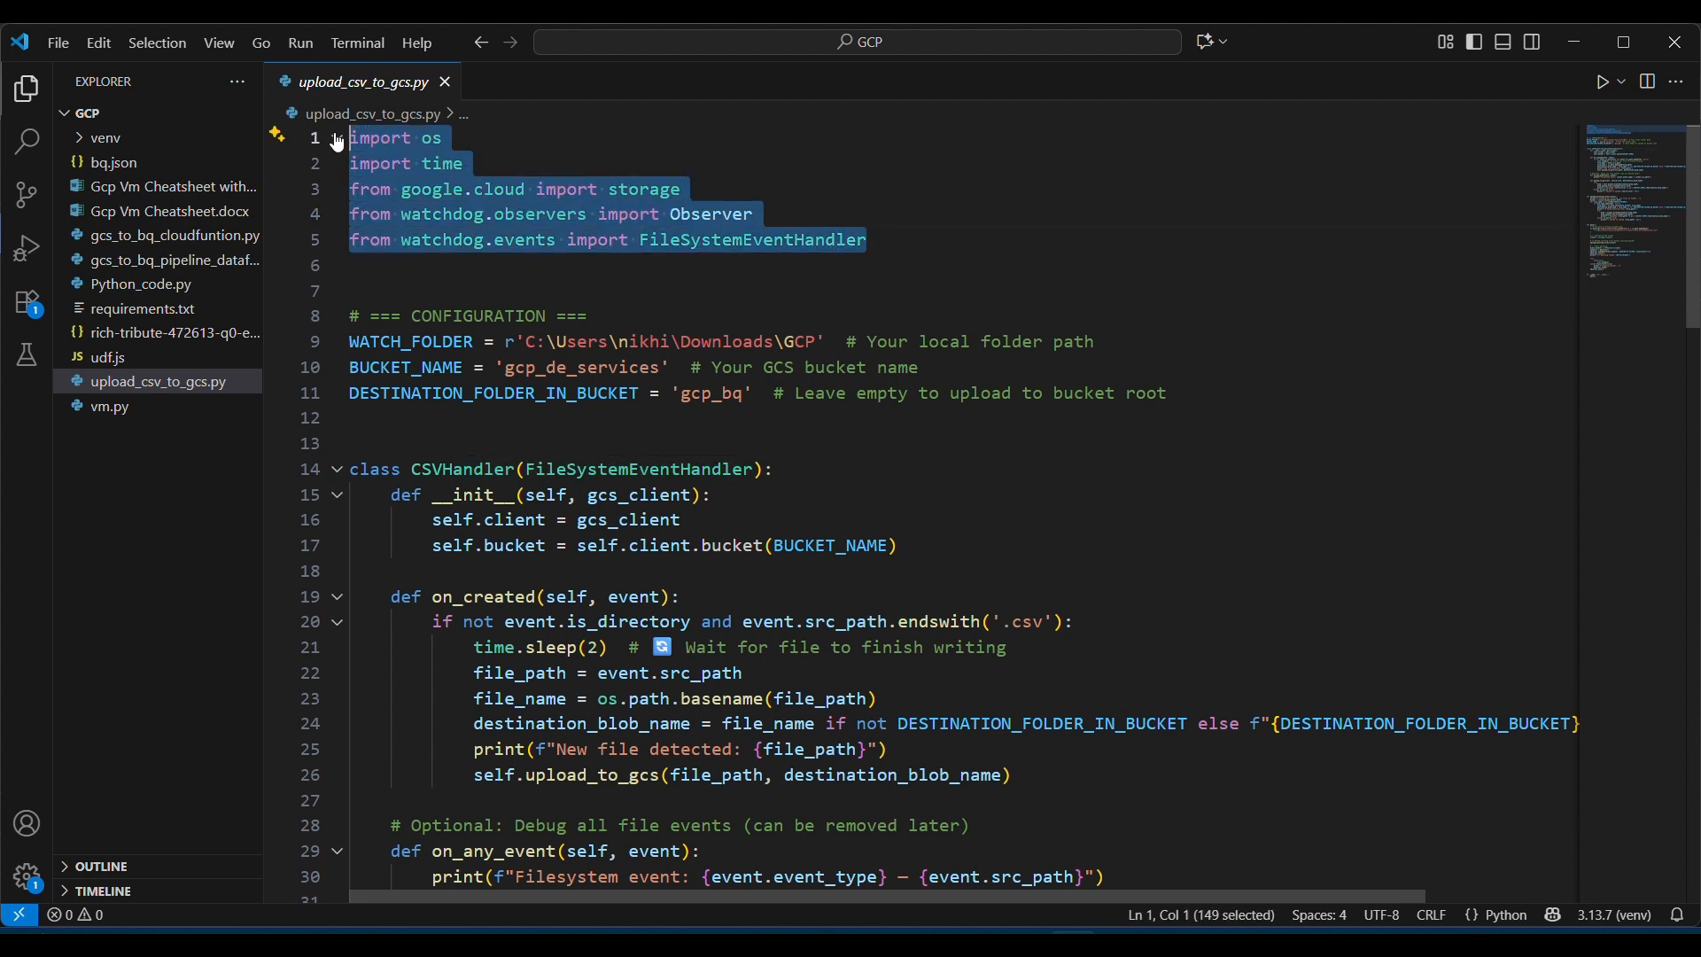
pyautogui.click(903, 253)
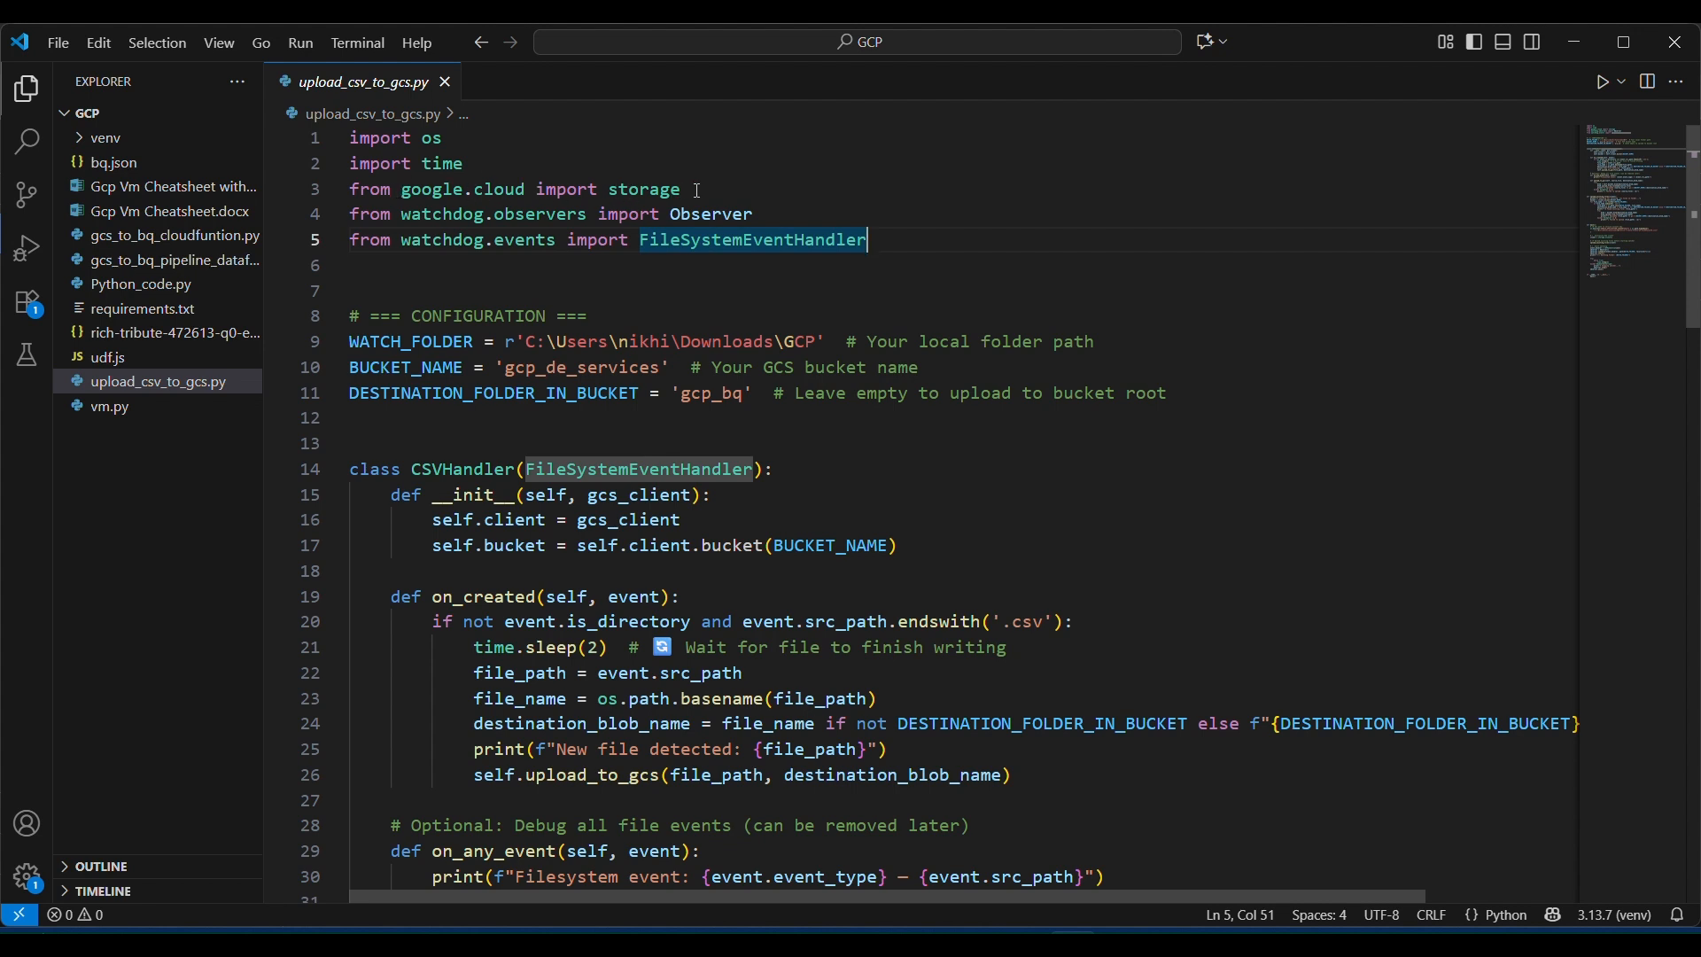
# Step: Show the GCP folder's full path in File Explorer for comparison with WATCH_FOLDER, and return to the script in VS Code
pyautogui.click(810, 326)
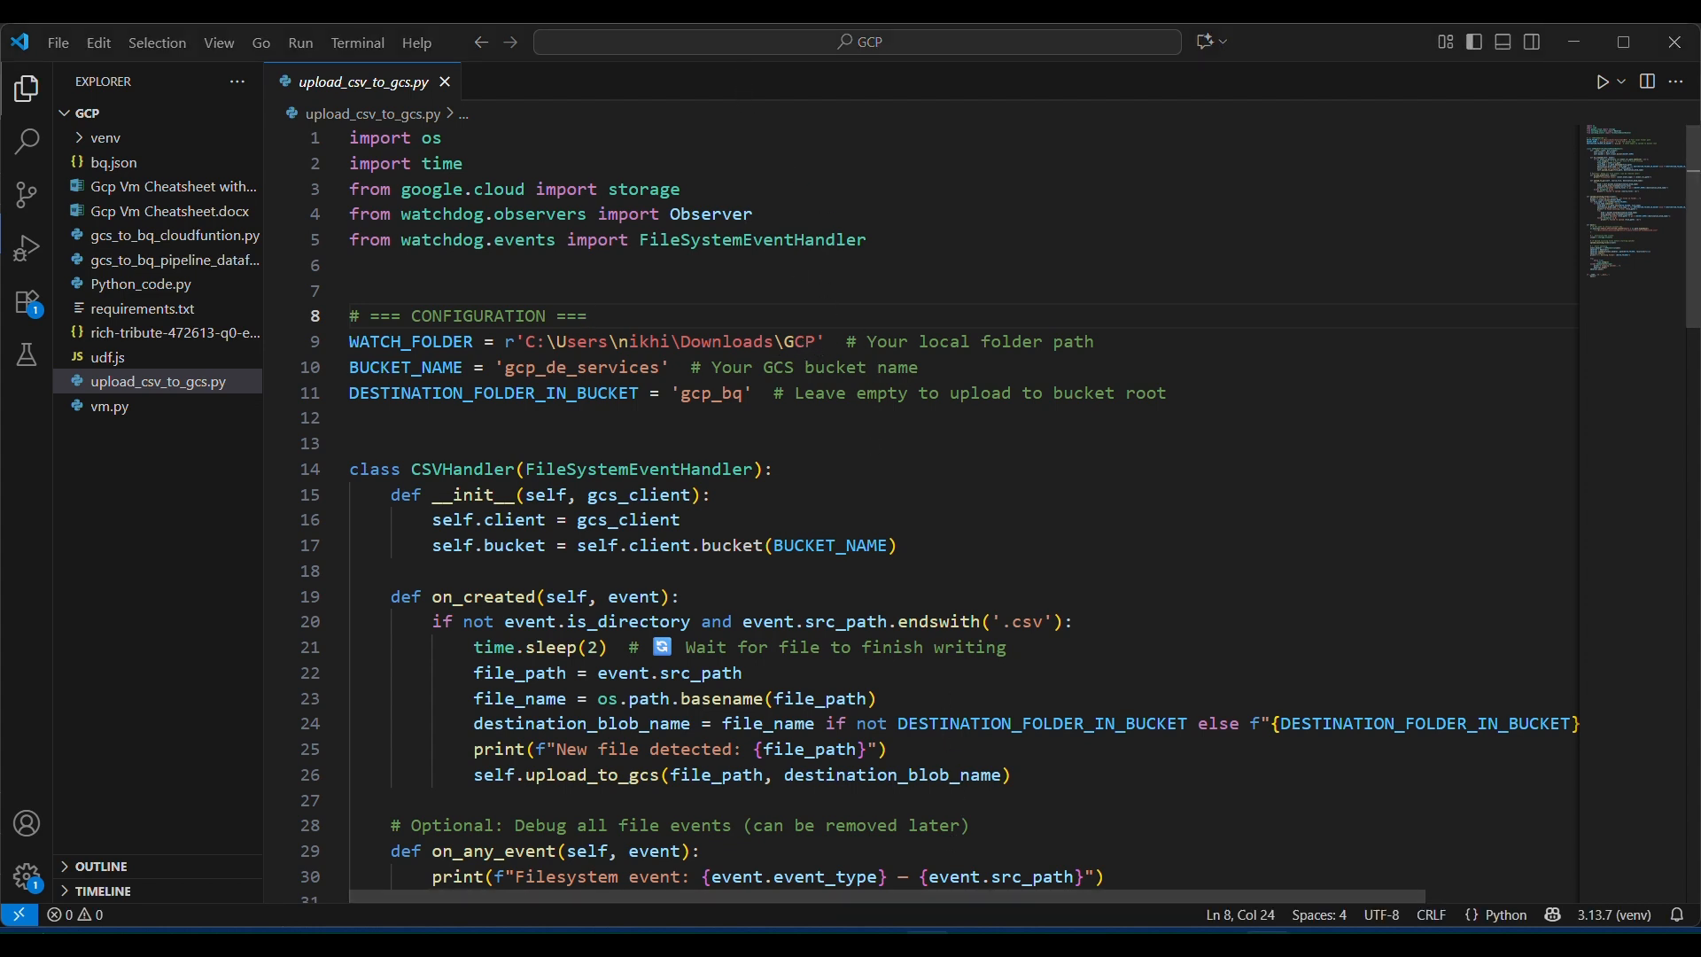
pyautogui.click(928, 946)
pyautogui.click(514, 95)
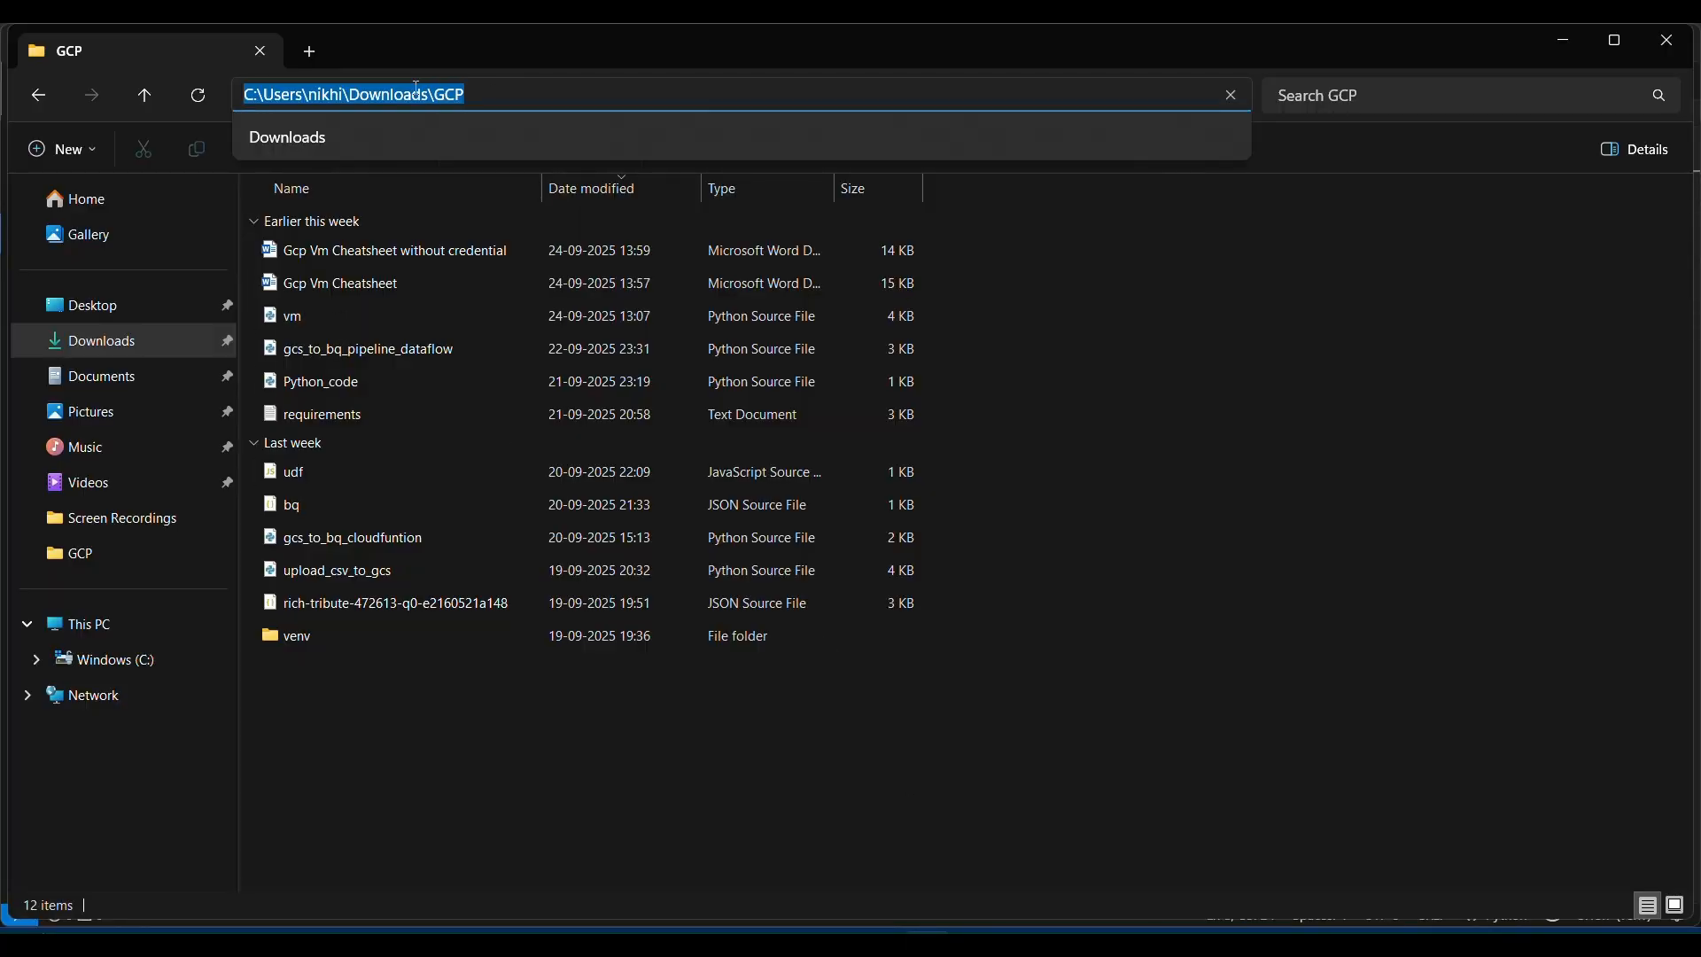
pyautogui.click(1581, 46)
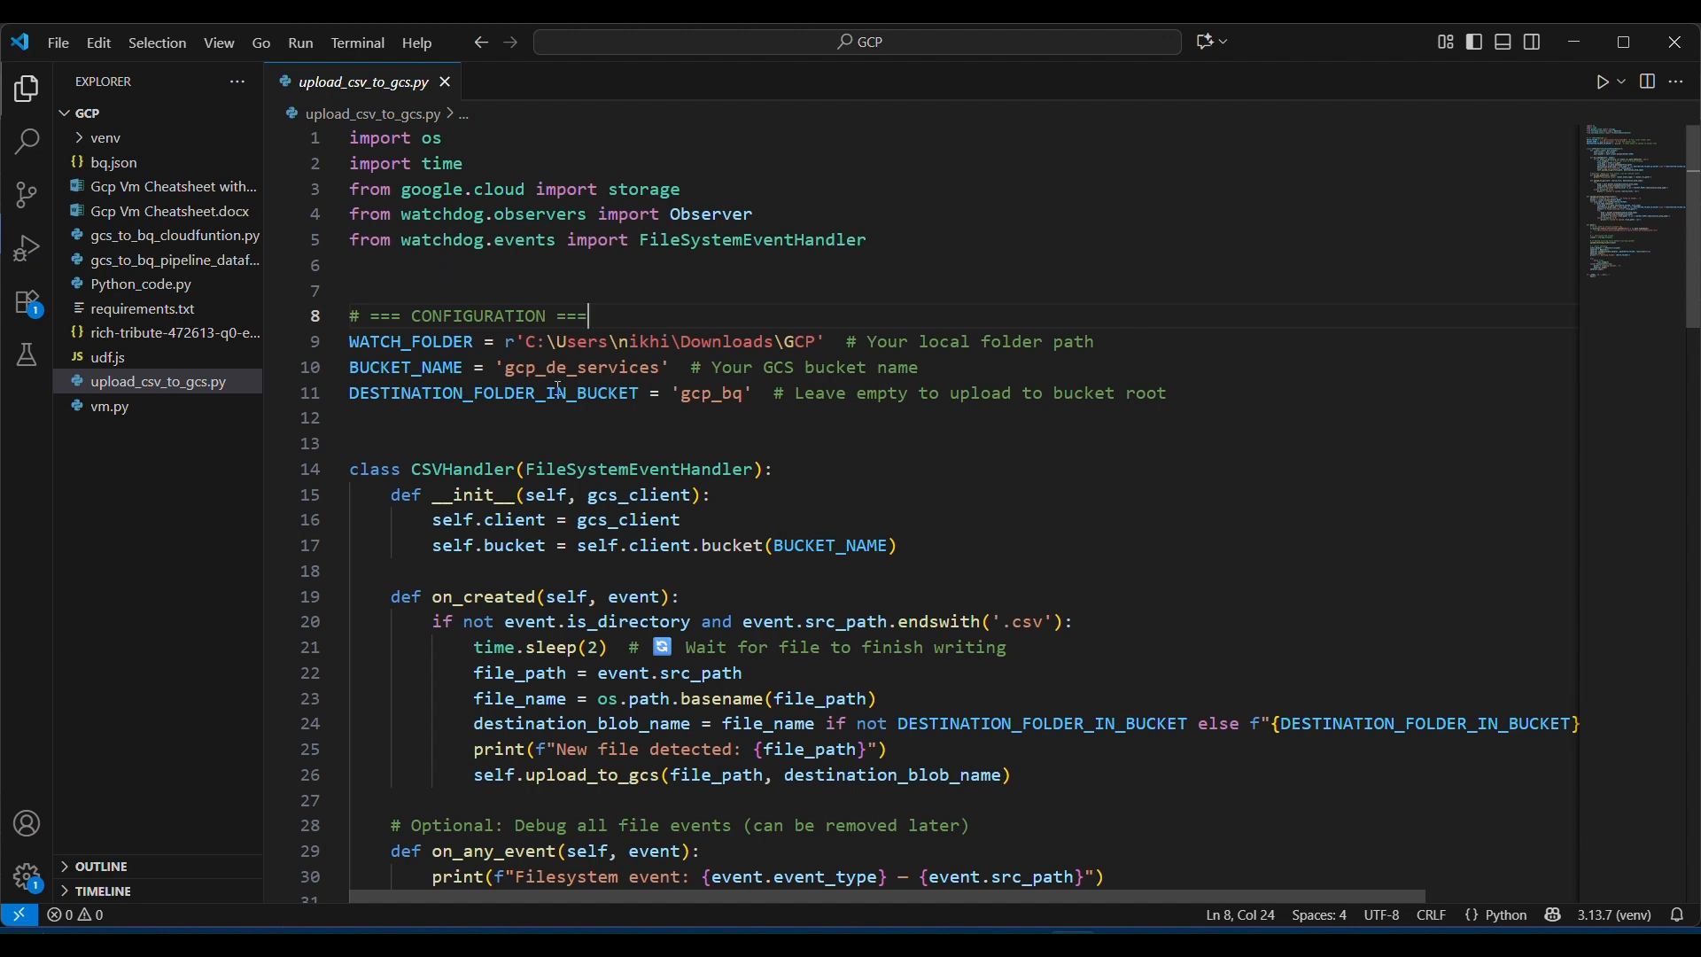
# Step: Compare the script's bucket settings with the gcp_de_services bucket in the browser, view its folder creation option, and return to VS Code
pyautogui.hotkey('alt', 'Tab')
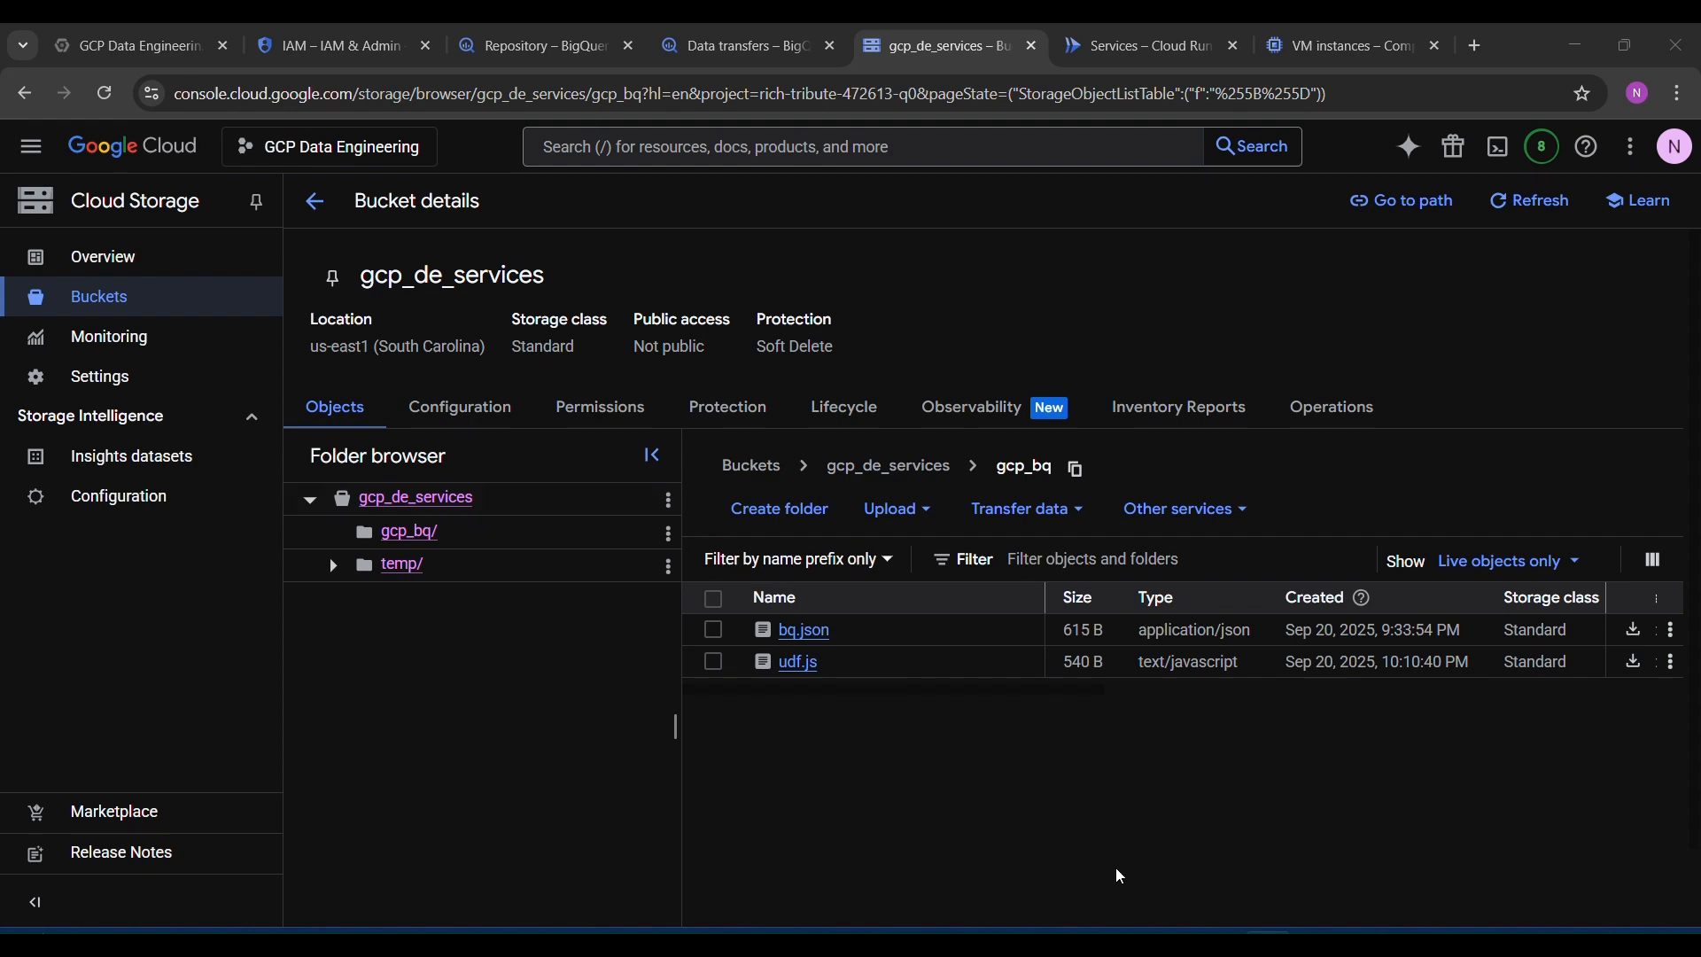
pyautogui.click(1091, 941)
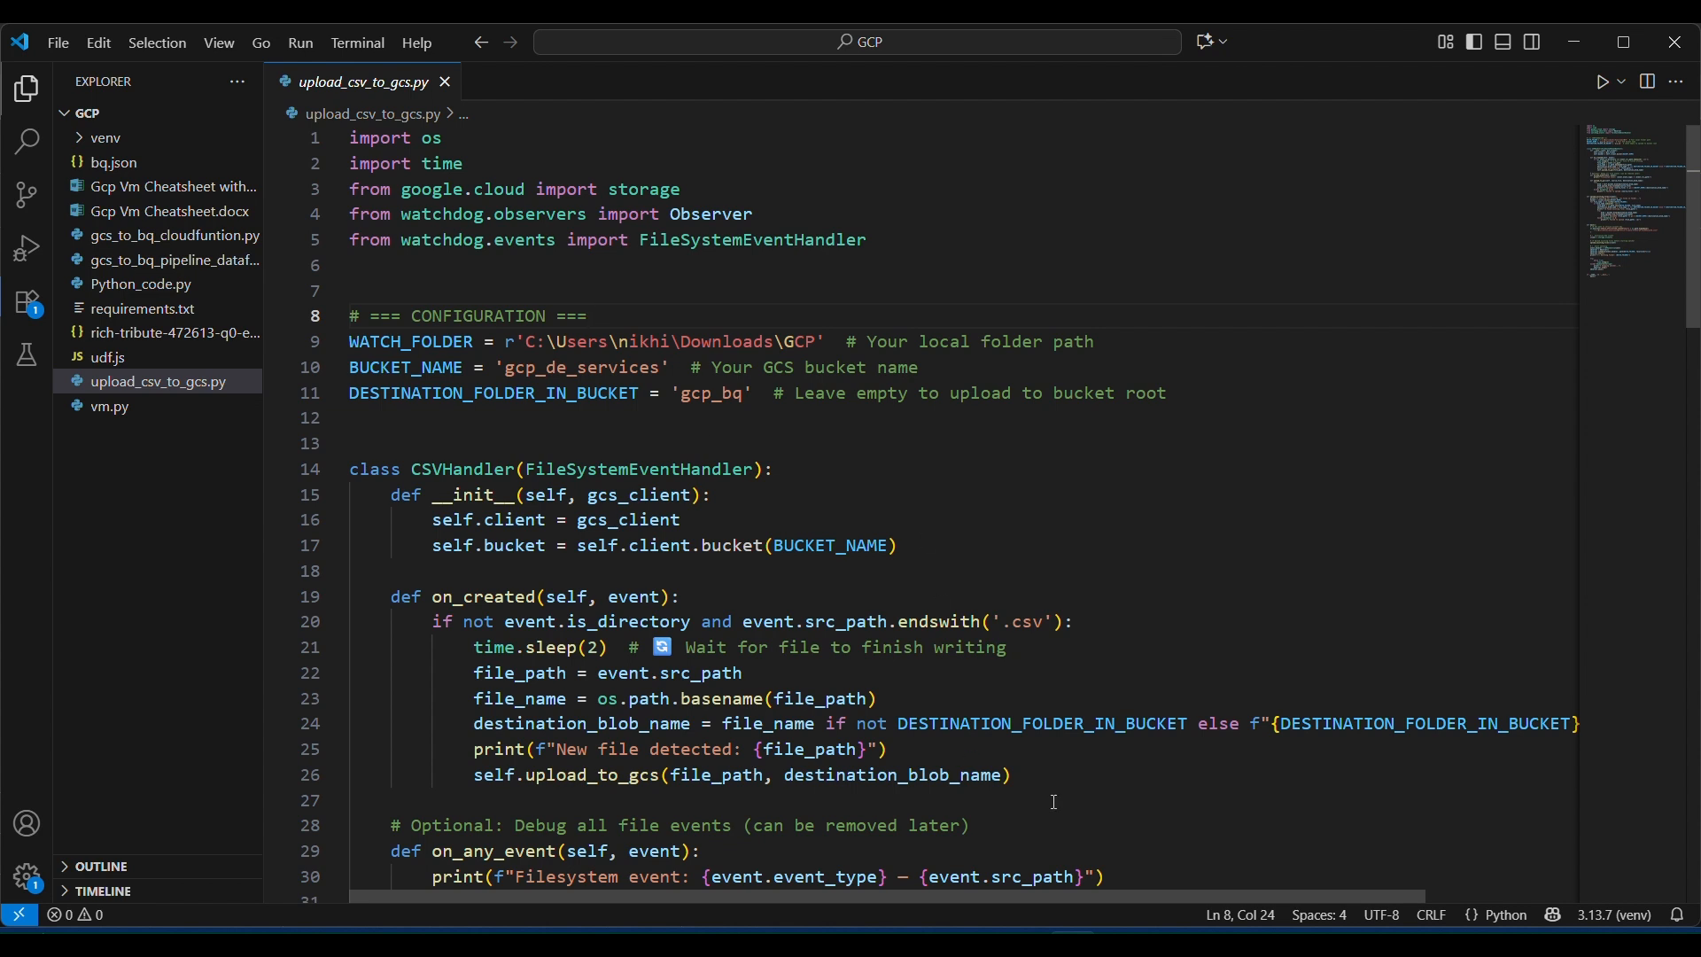
pyautogui.click(1169, 944)
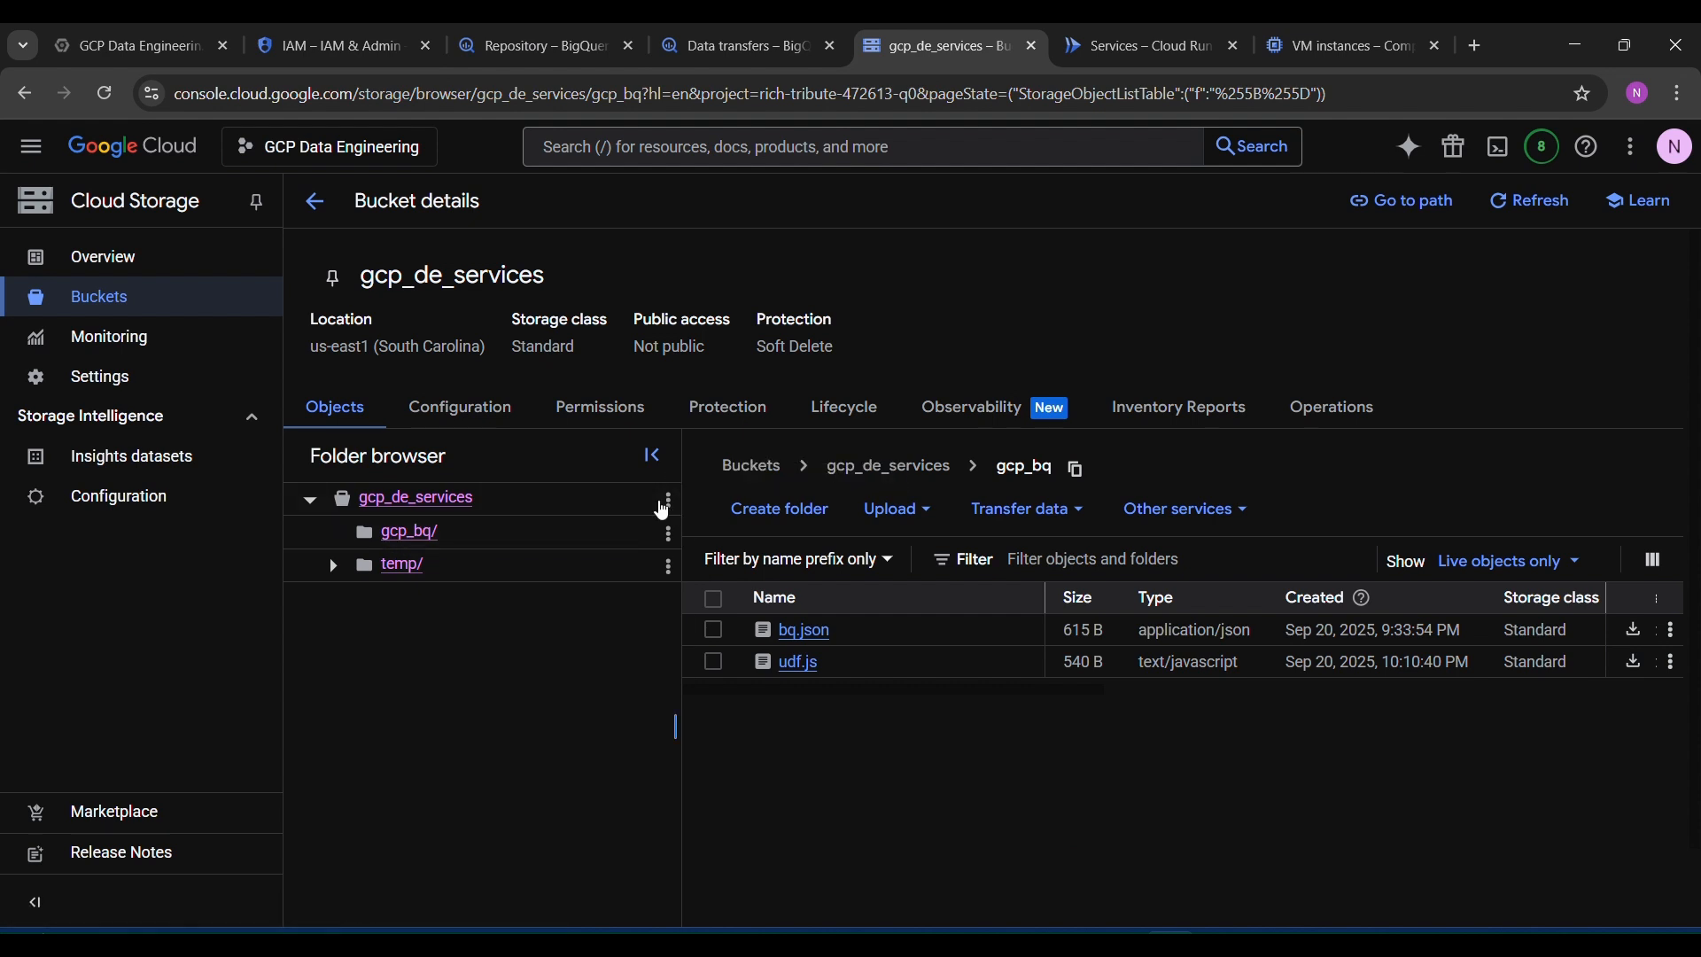
pyautogui.click(669, 504)
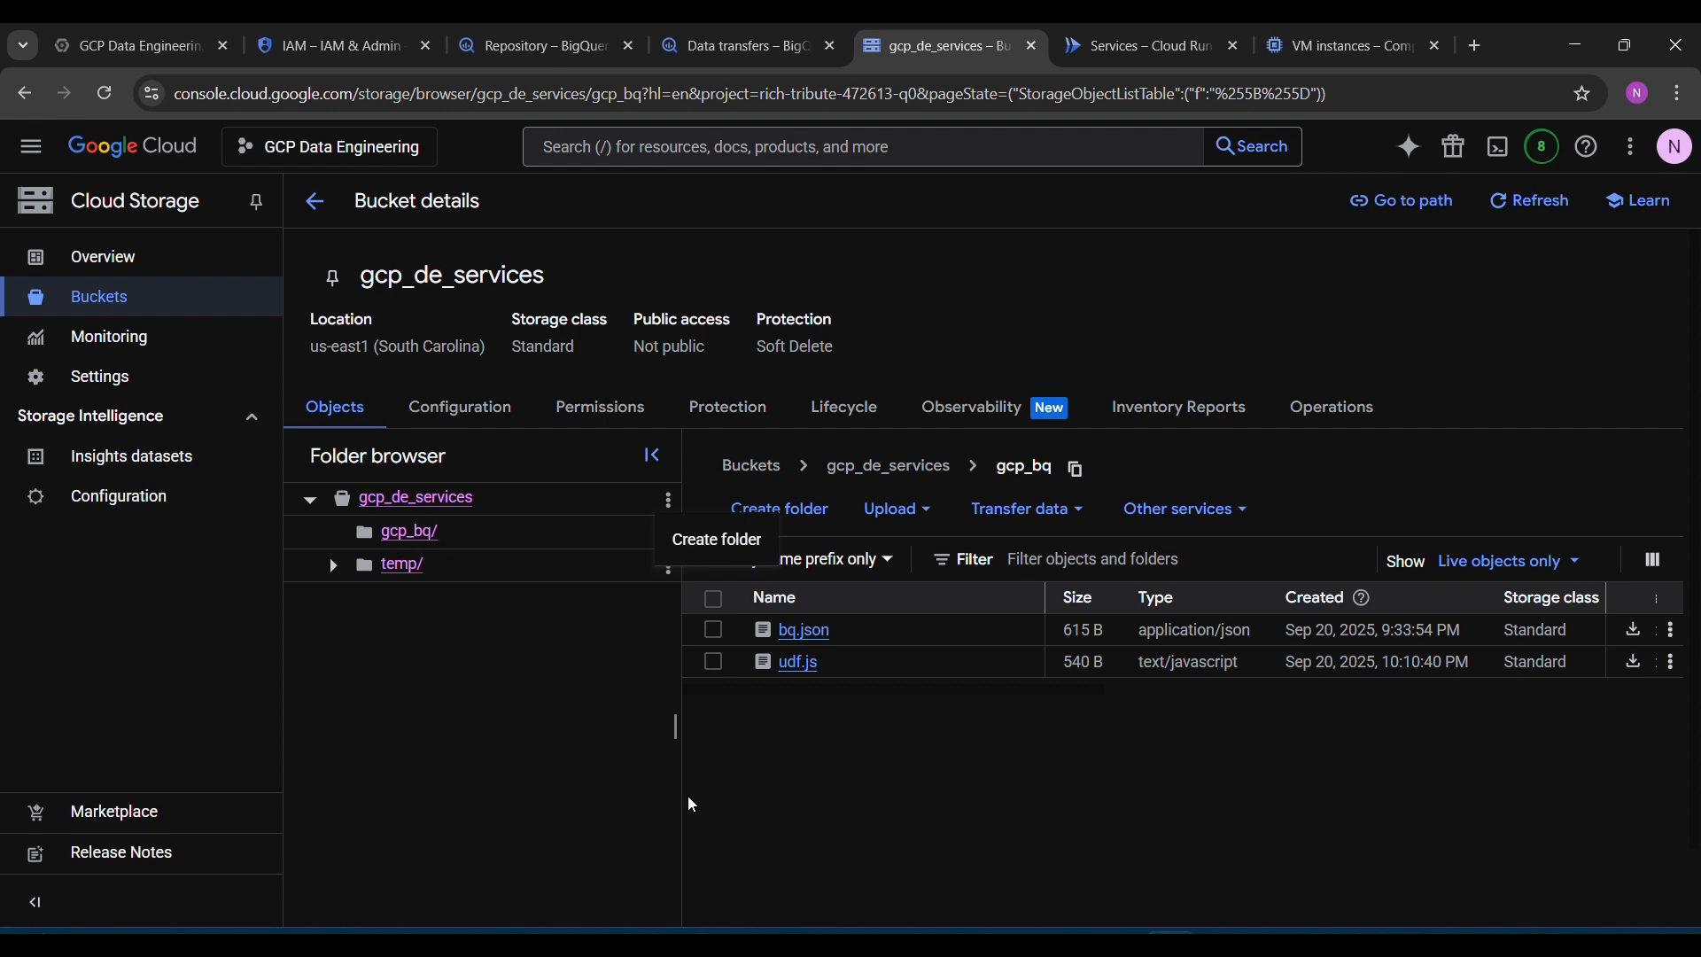
pyautogui.click(560, 764)
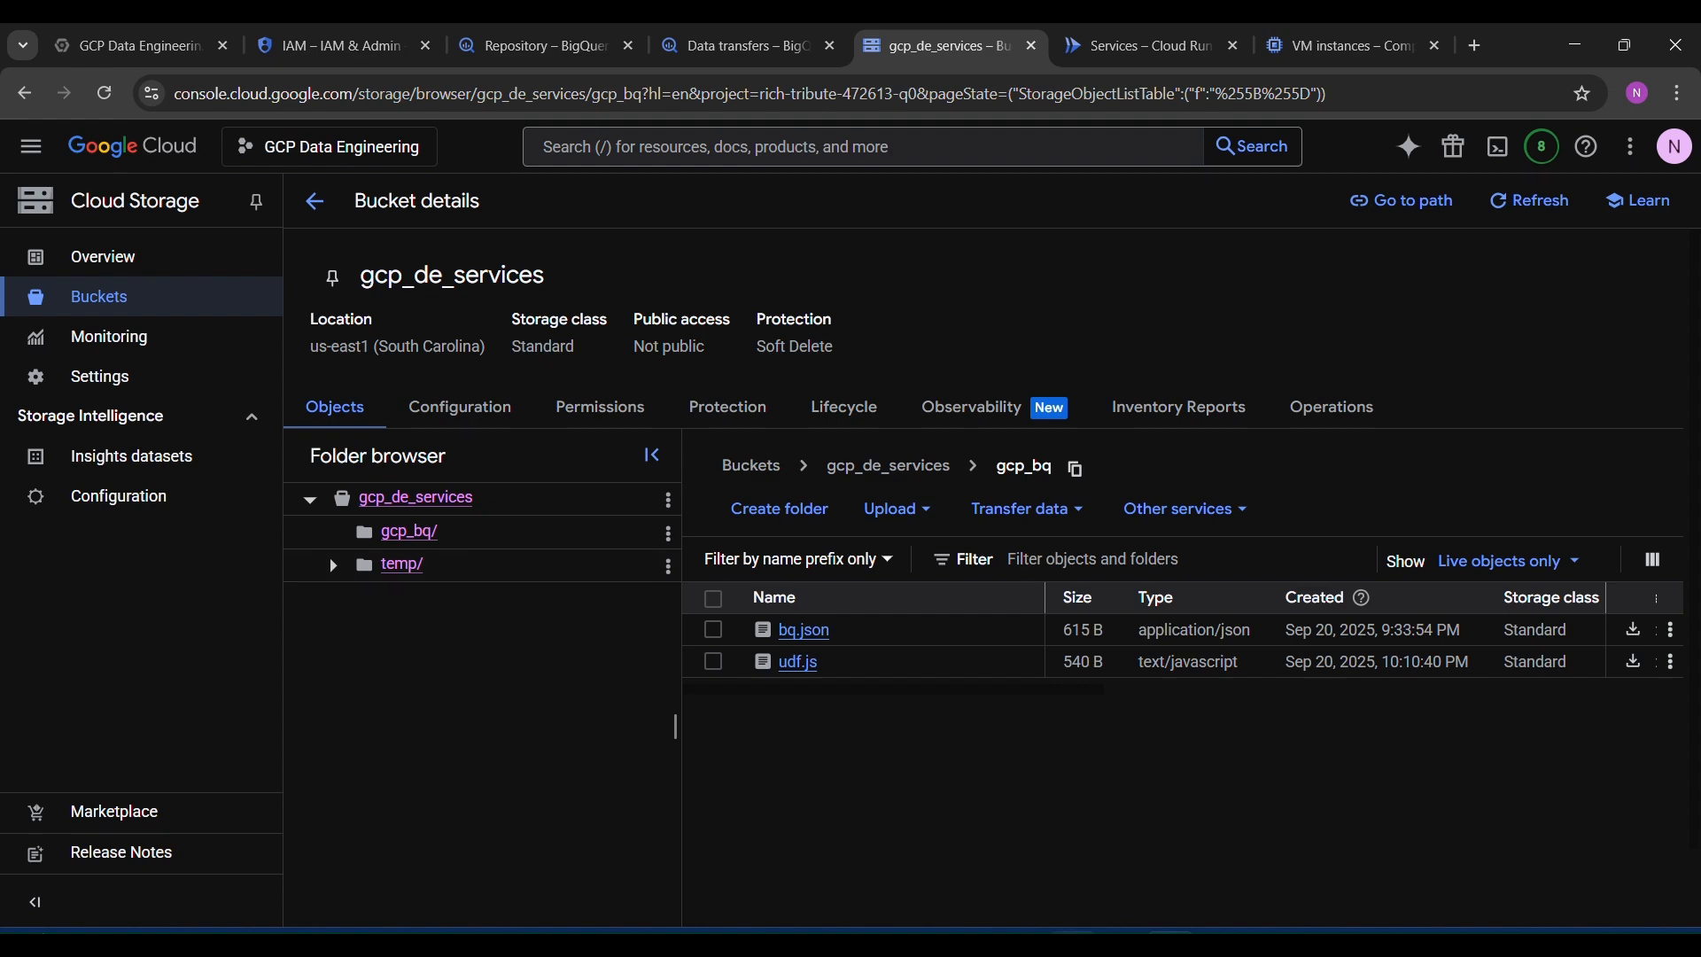
pyautogui.moveTo(1119, 925)
pyautogui.click(1109, 843)
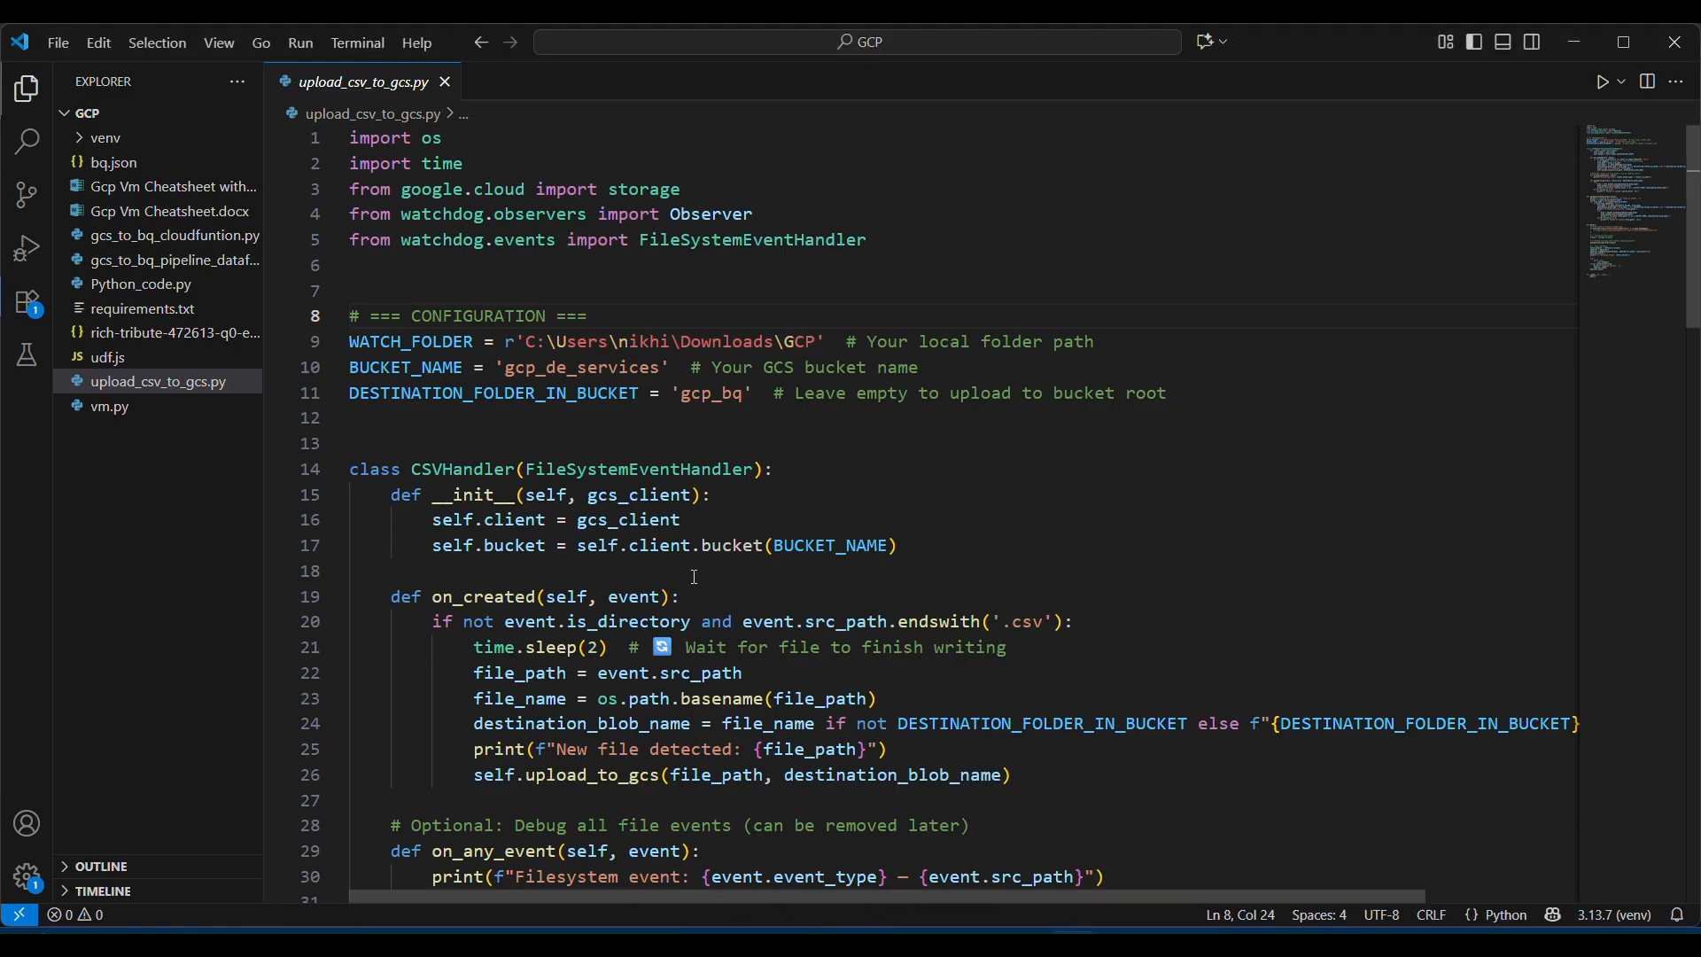
# Step: Review the CSVHandler class and the upload functions in upload_csv_to_gcs.py, and return to the configuration section at the start
pyautogui.scroll(-1, 825, 606)
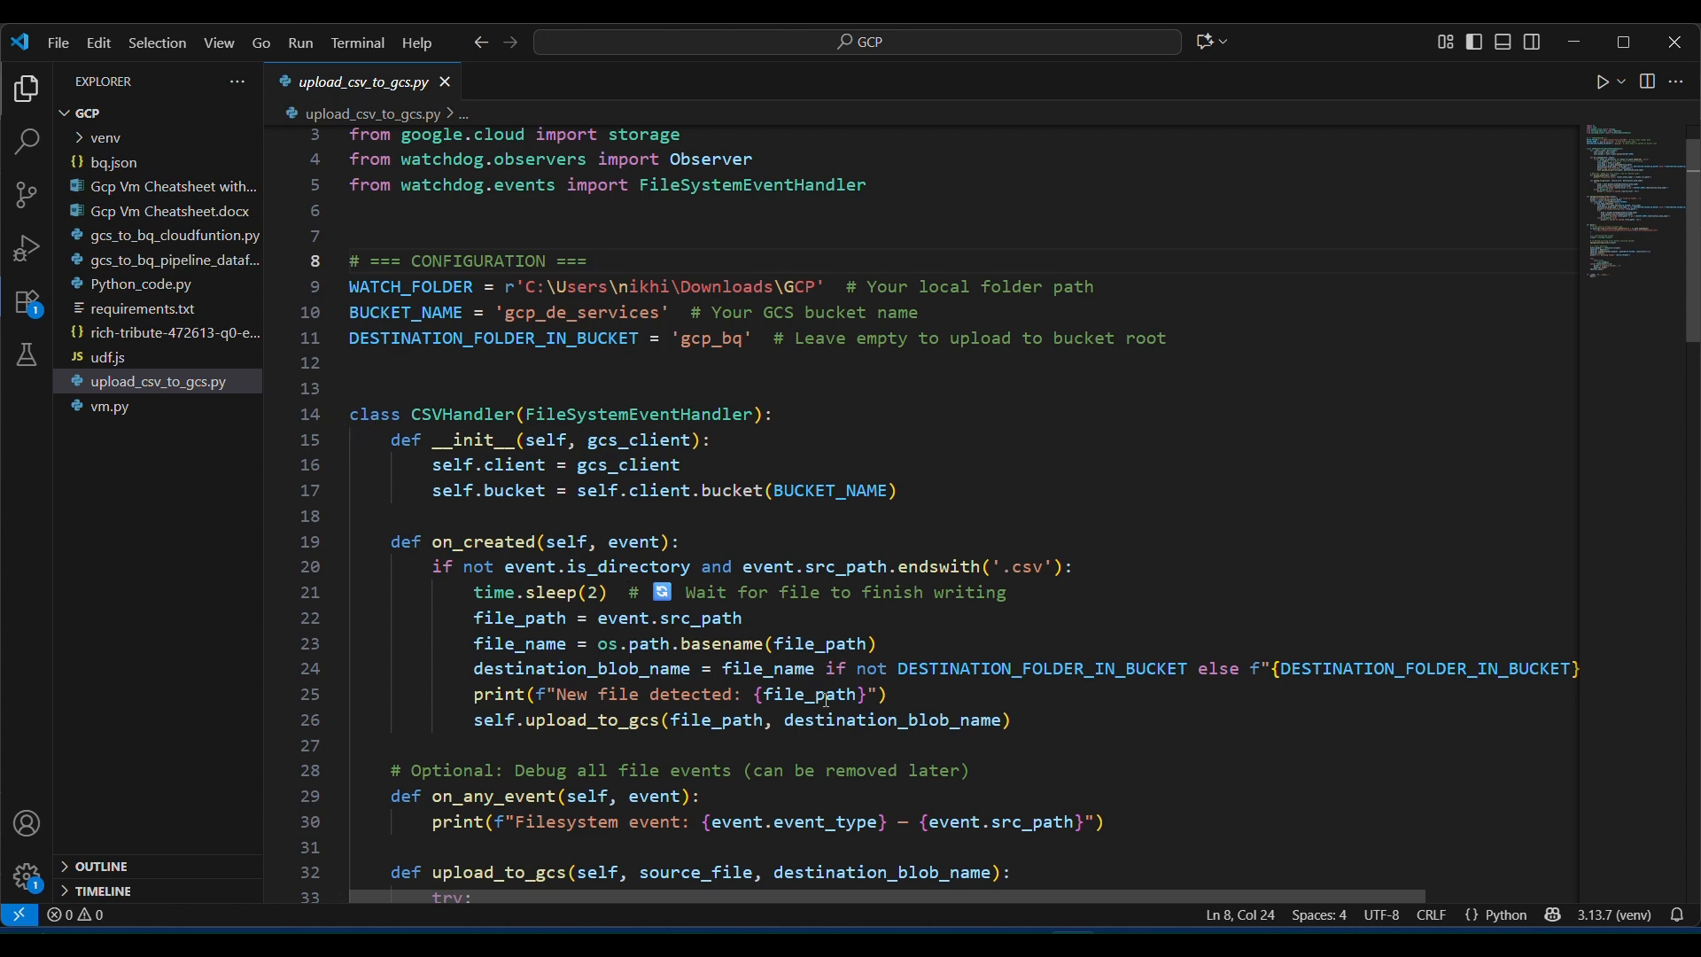
pyautogui.scroll(-2, 1021, 736)
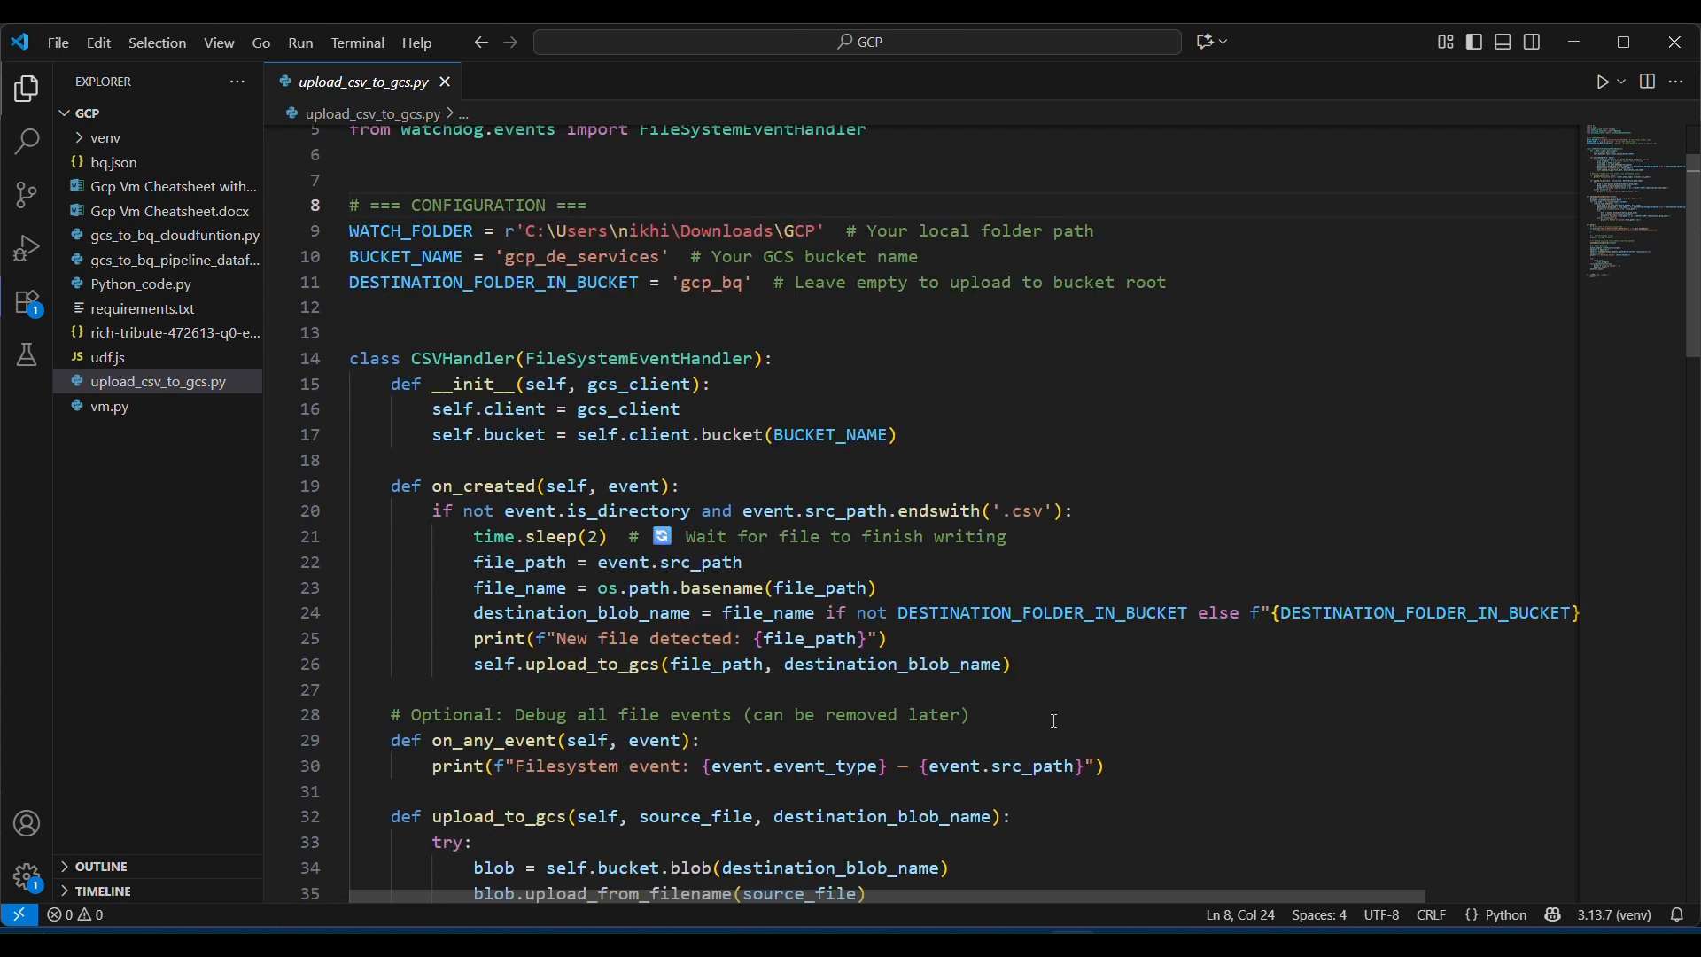
pyautogui.scroll(-6, 1018, 709)
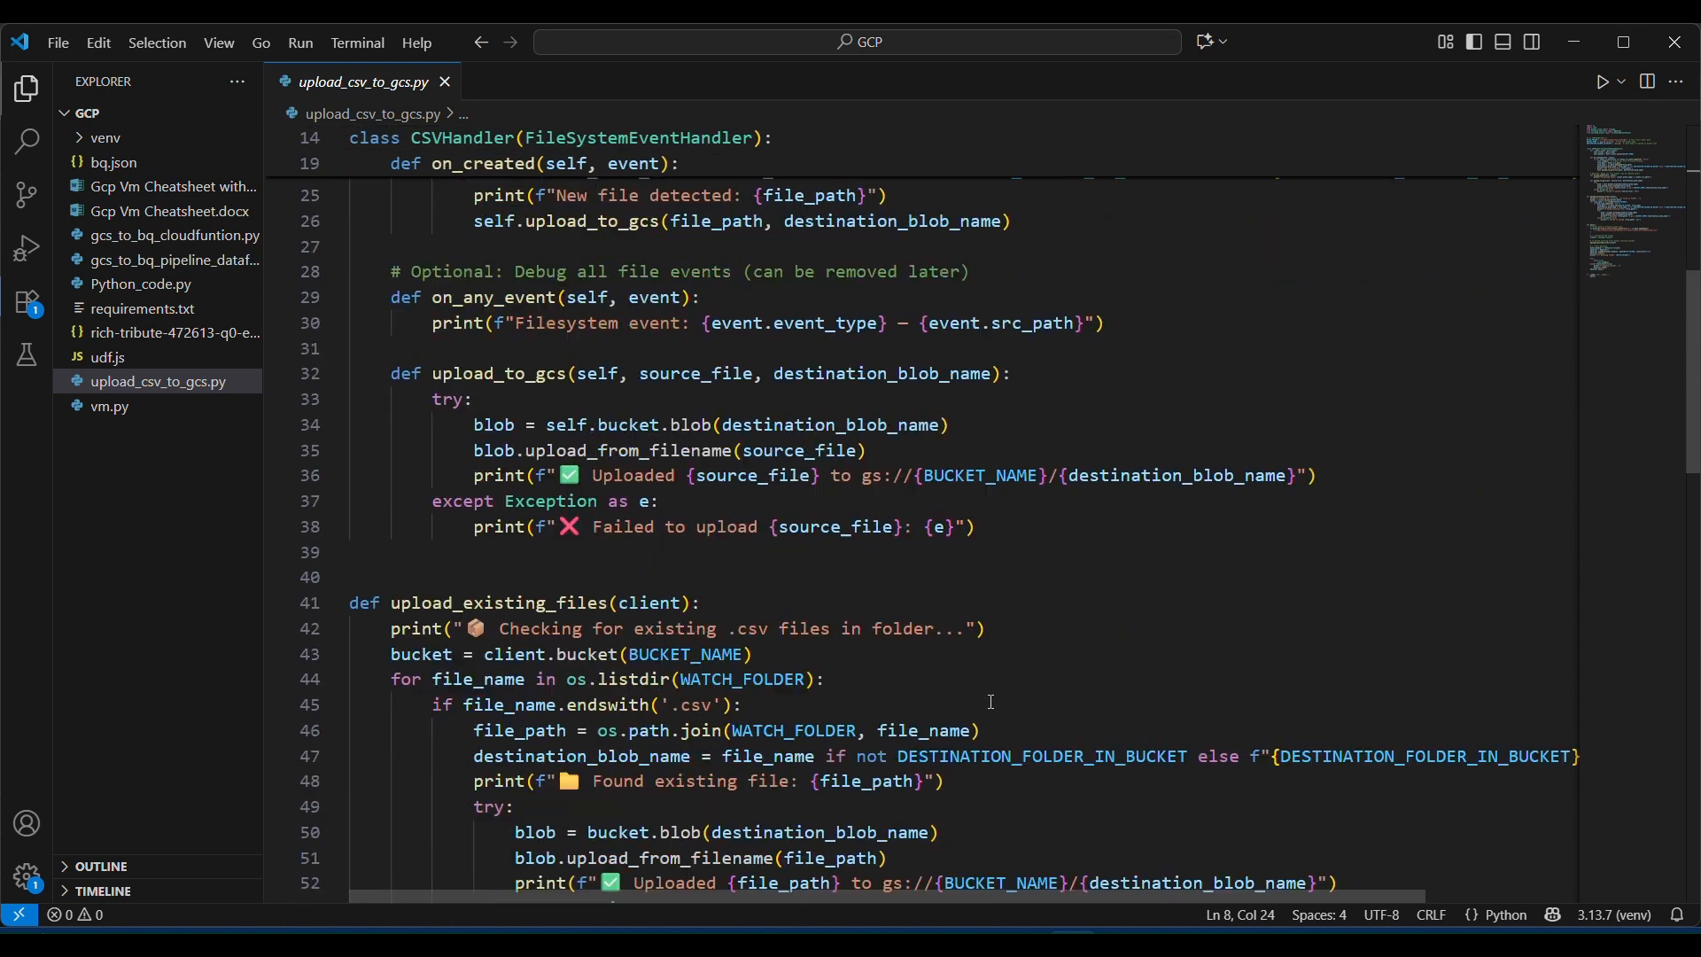
pyautogui.scroll(-2, 931, 701)
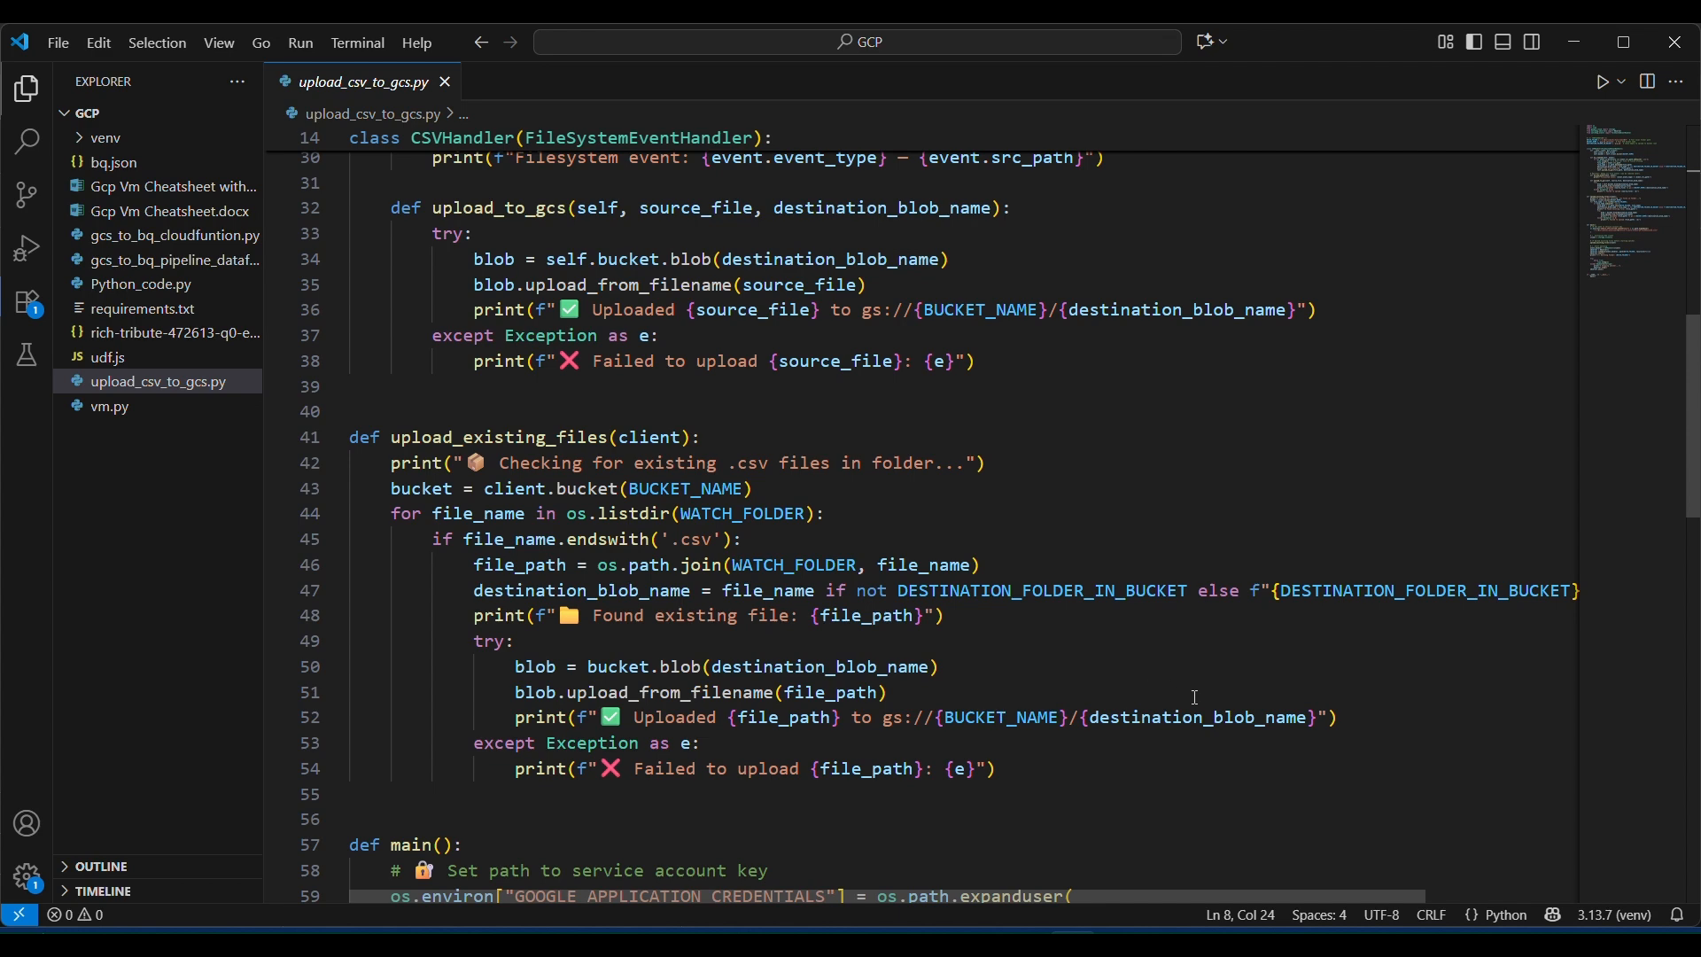
pyautogui.scroll(8, 1174, 690)
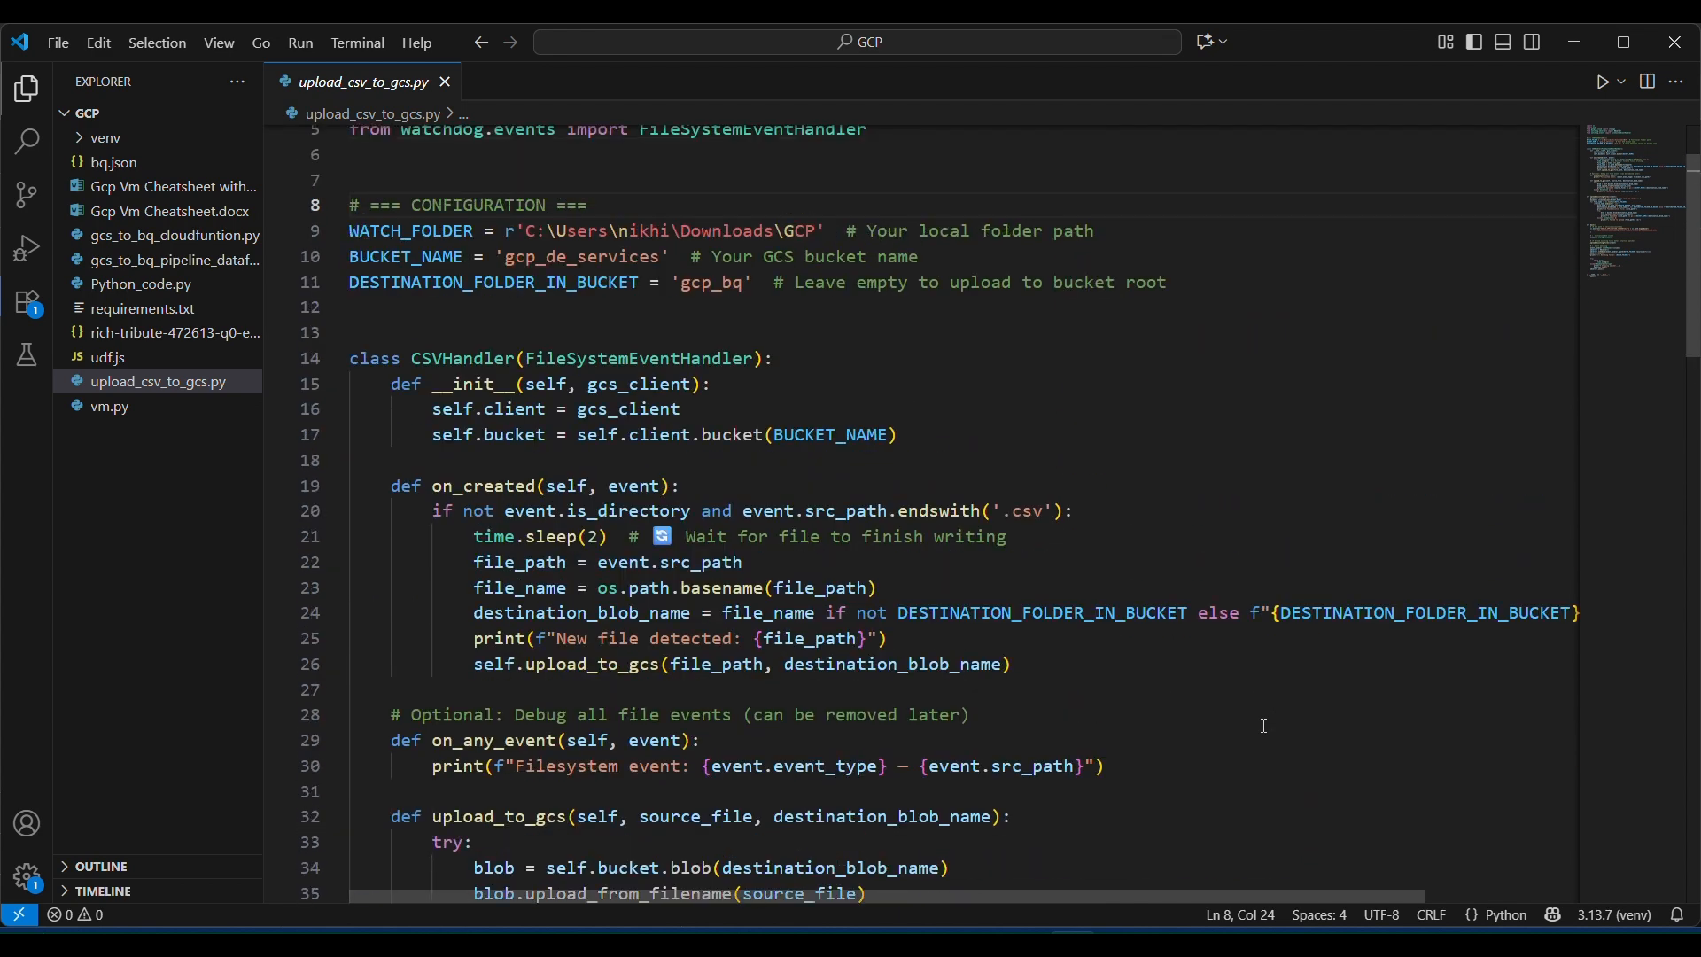
pyautogui.scroll(2, 1264, 726)
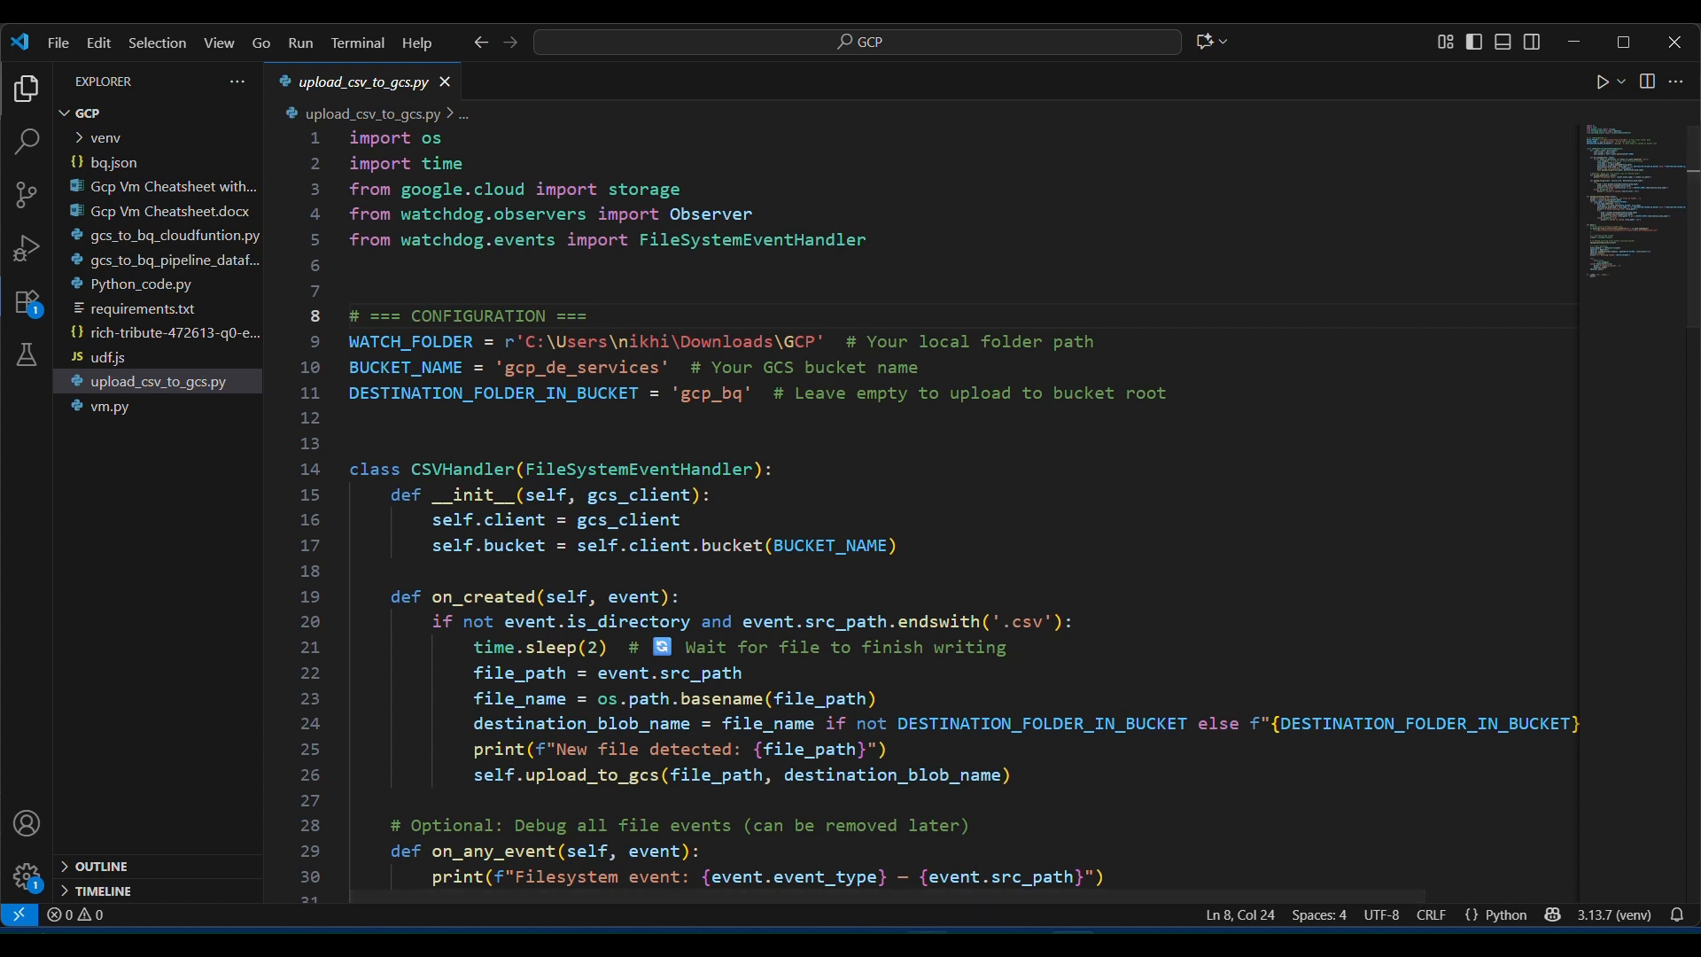
# Step: Show the GCP watch folder in File Explorer and the pipeline outline in Notepad, and return to the script in VS Code
pyautogui.click(926, 946)
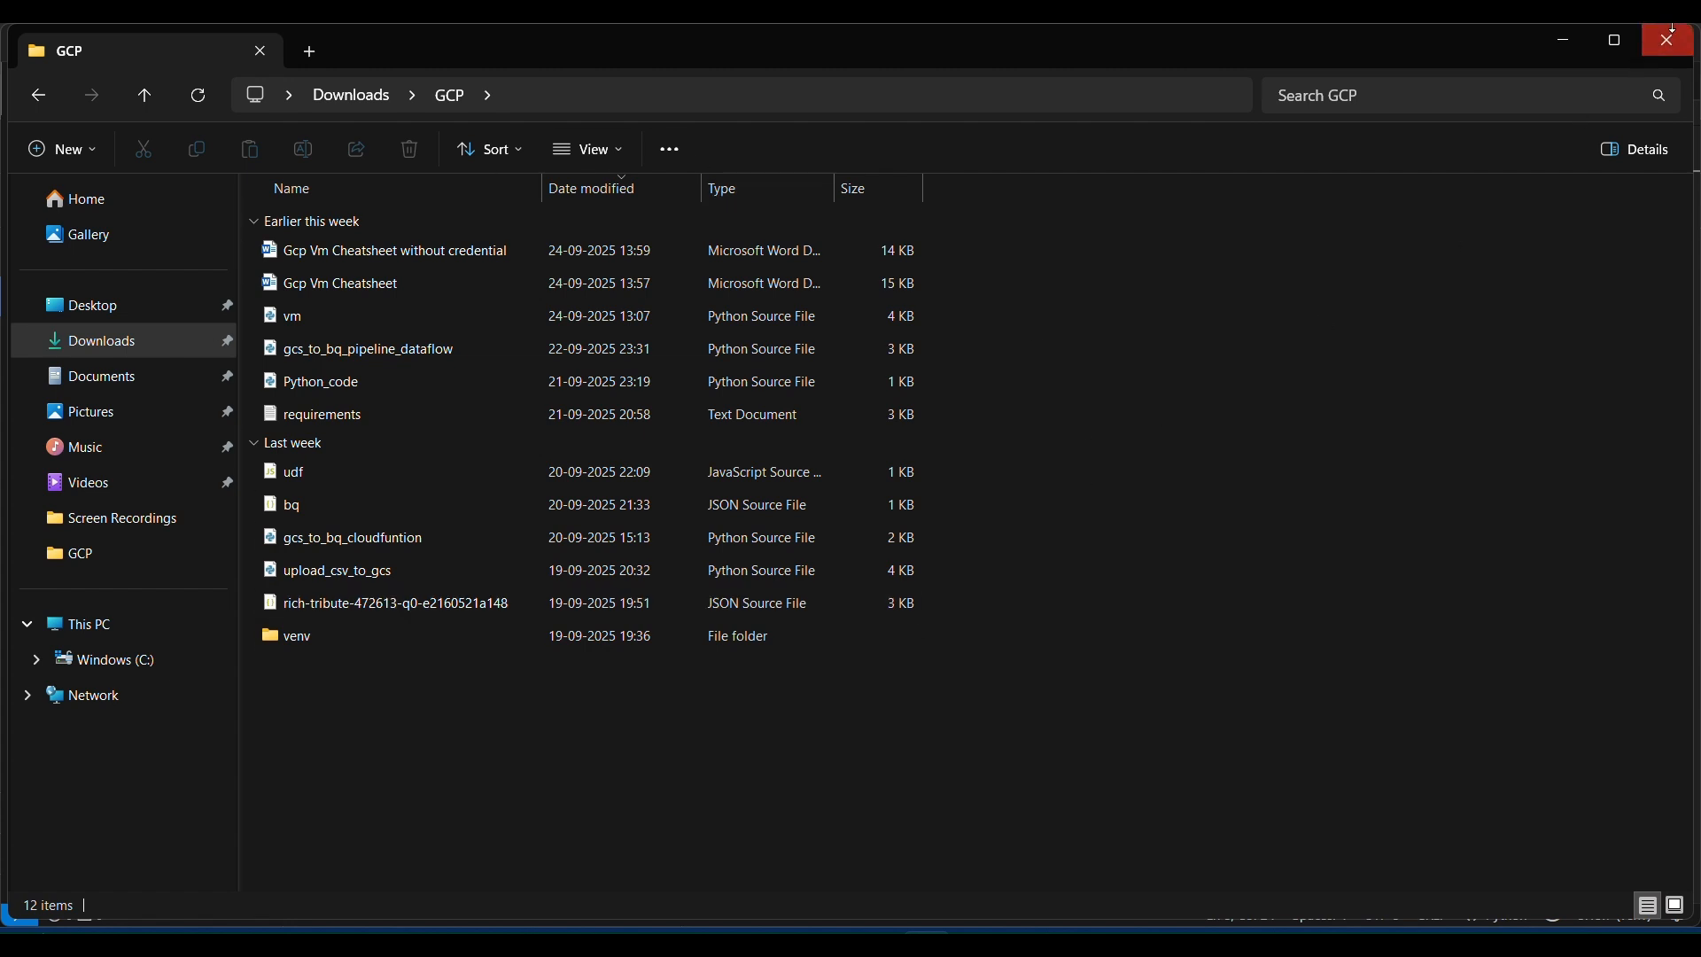
pyautogui.click(1563, 41)
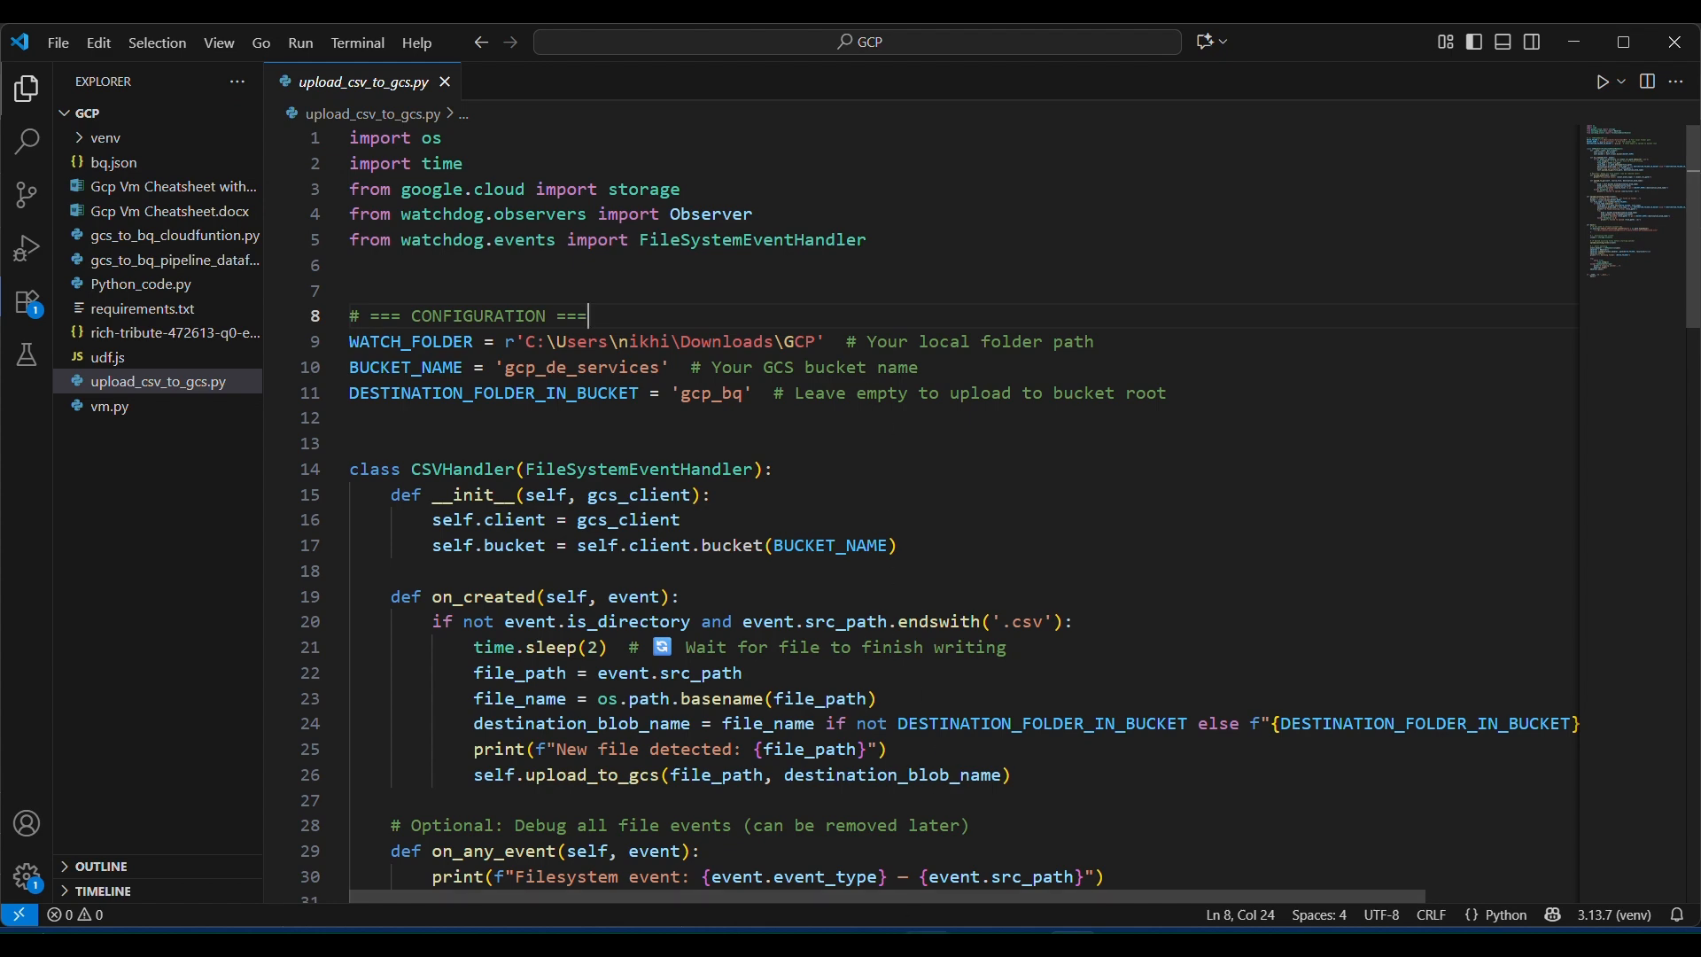
pyautogui.moveTo(904, 922)
pyautogui.click(986, 749)
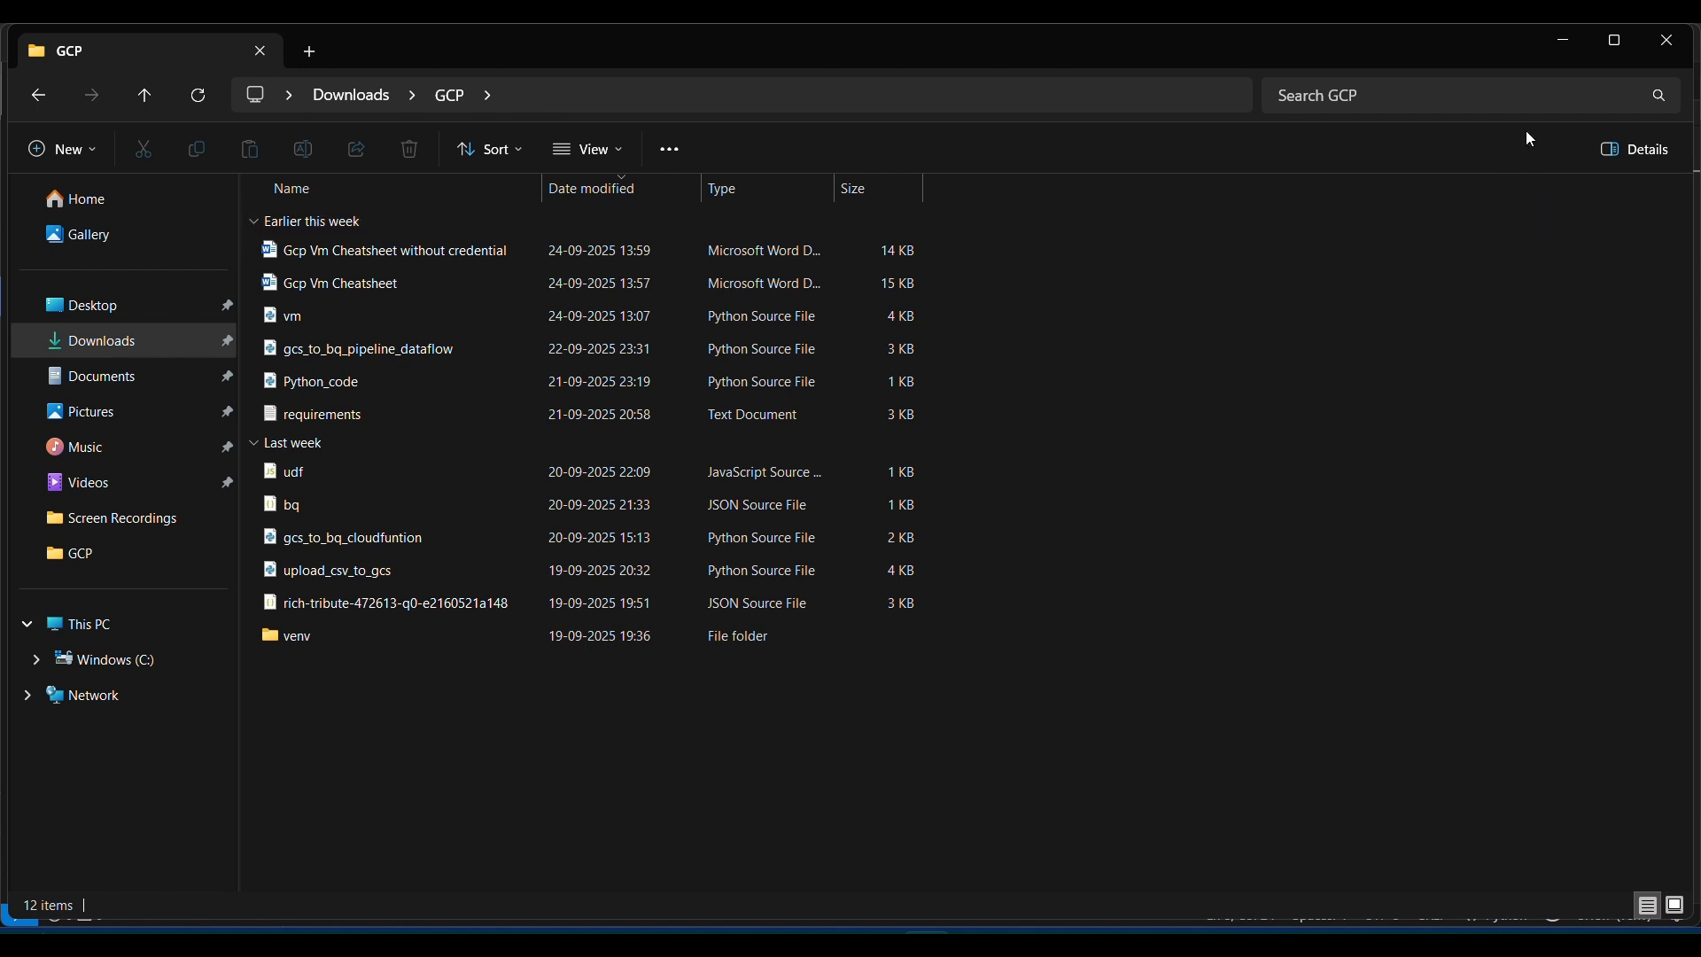
pyautogui.hotkey('alt', 'Tab')
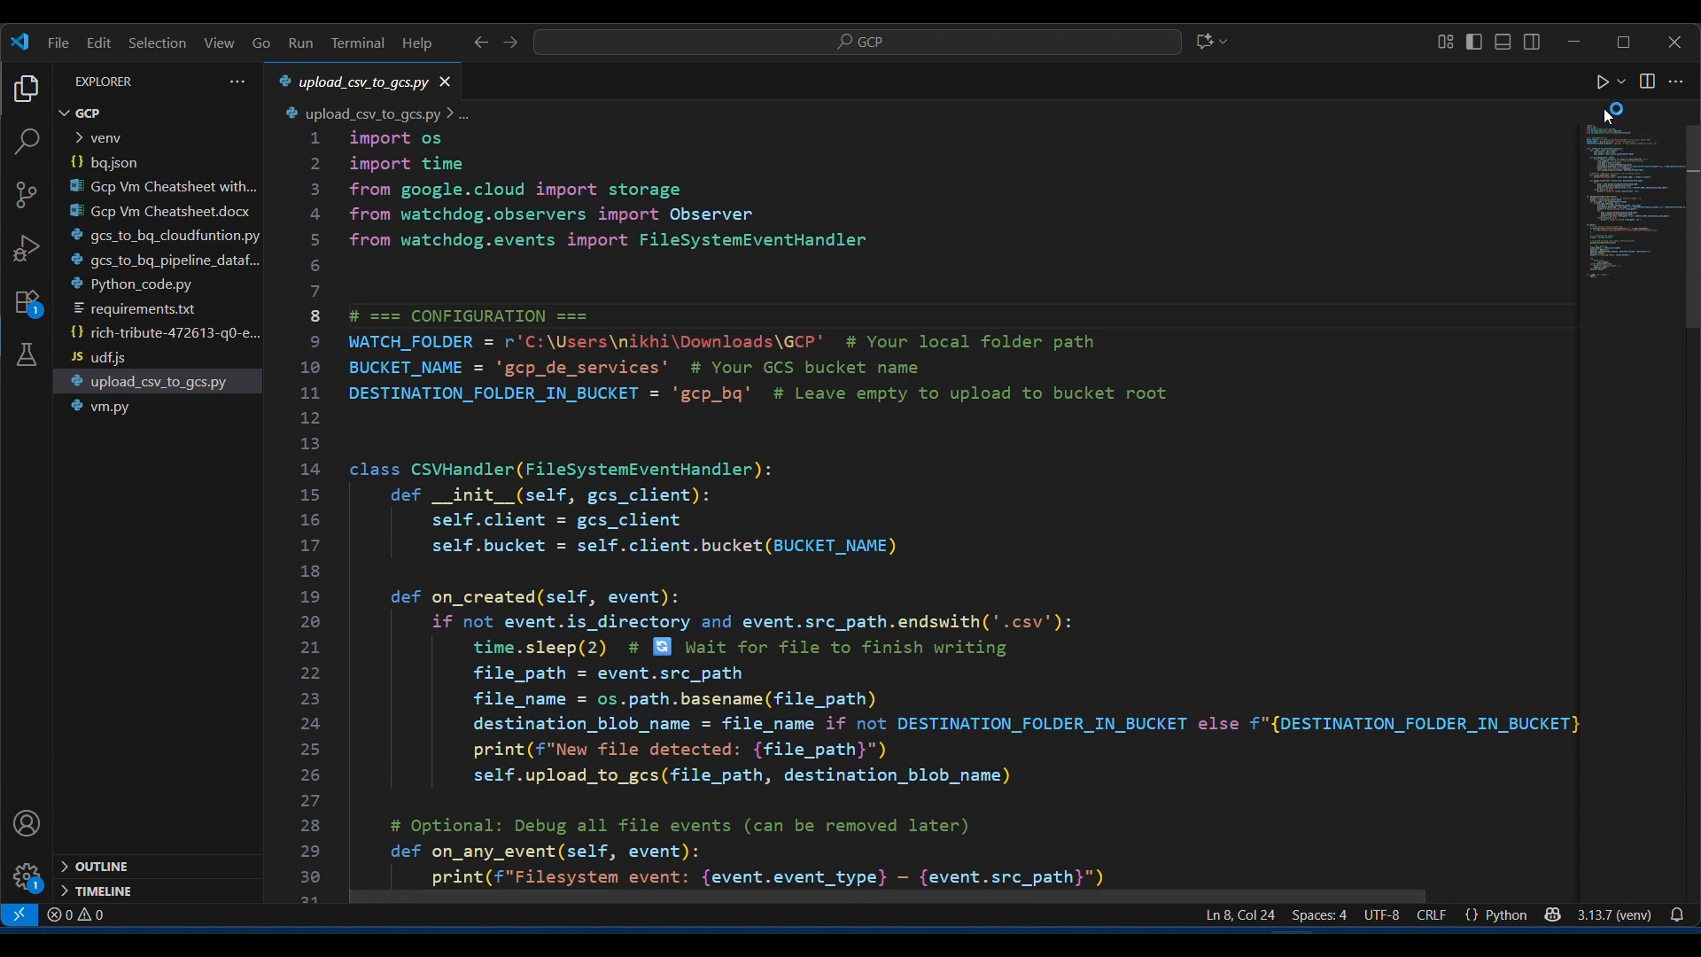
pyautogui.hotkey('alt', 'Tab')
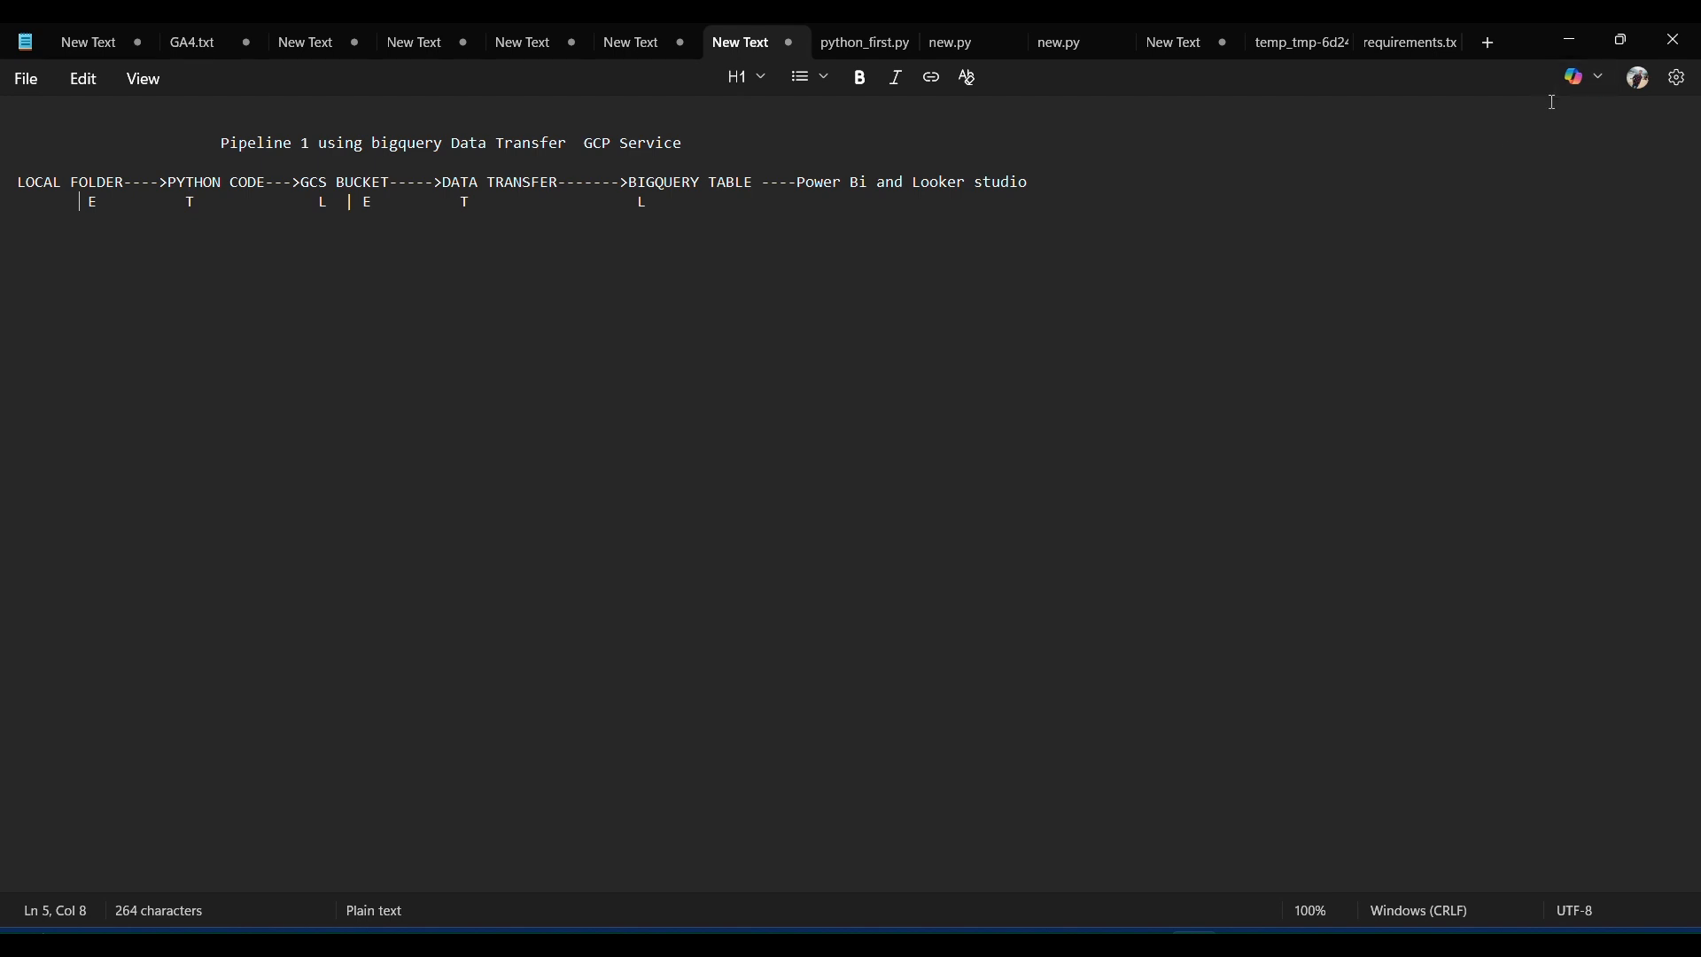
pyautogui.click(1574, 39)
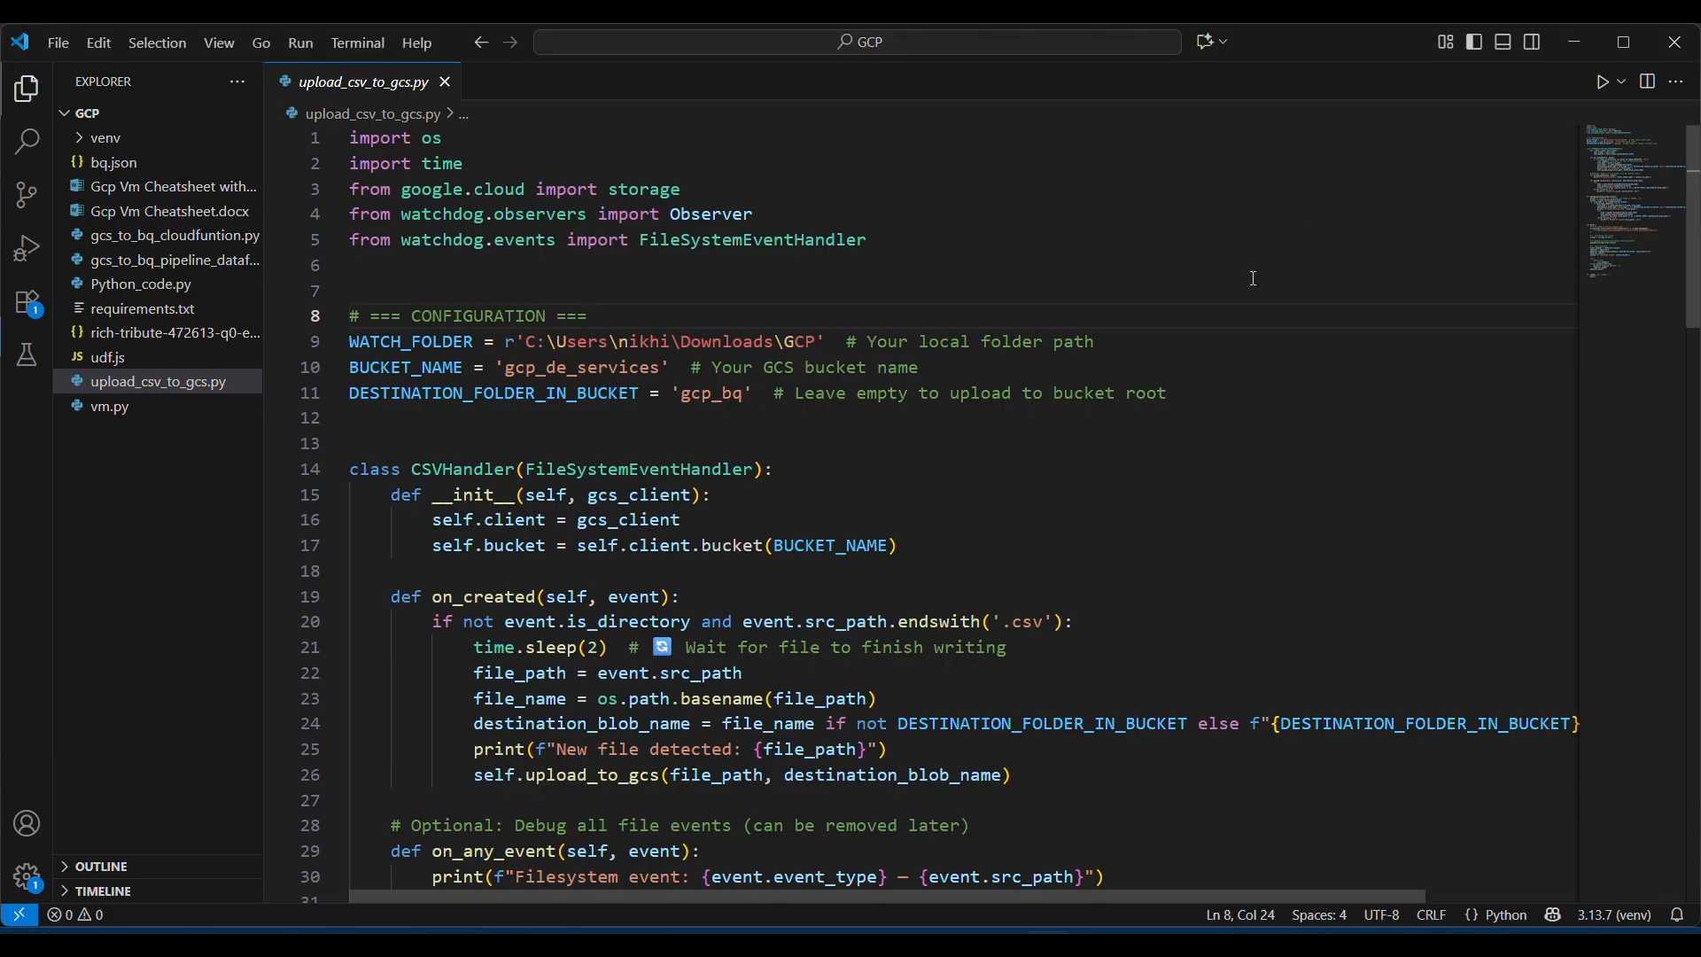
# Step: Run upload_csv_to_gcs.py, end its terminal session, and run the script again in a fresh terminal
pyautogui.click(1605, 85)
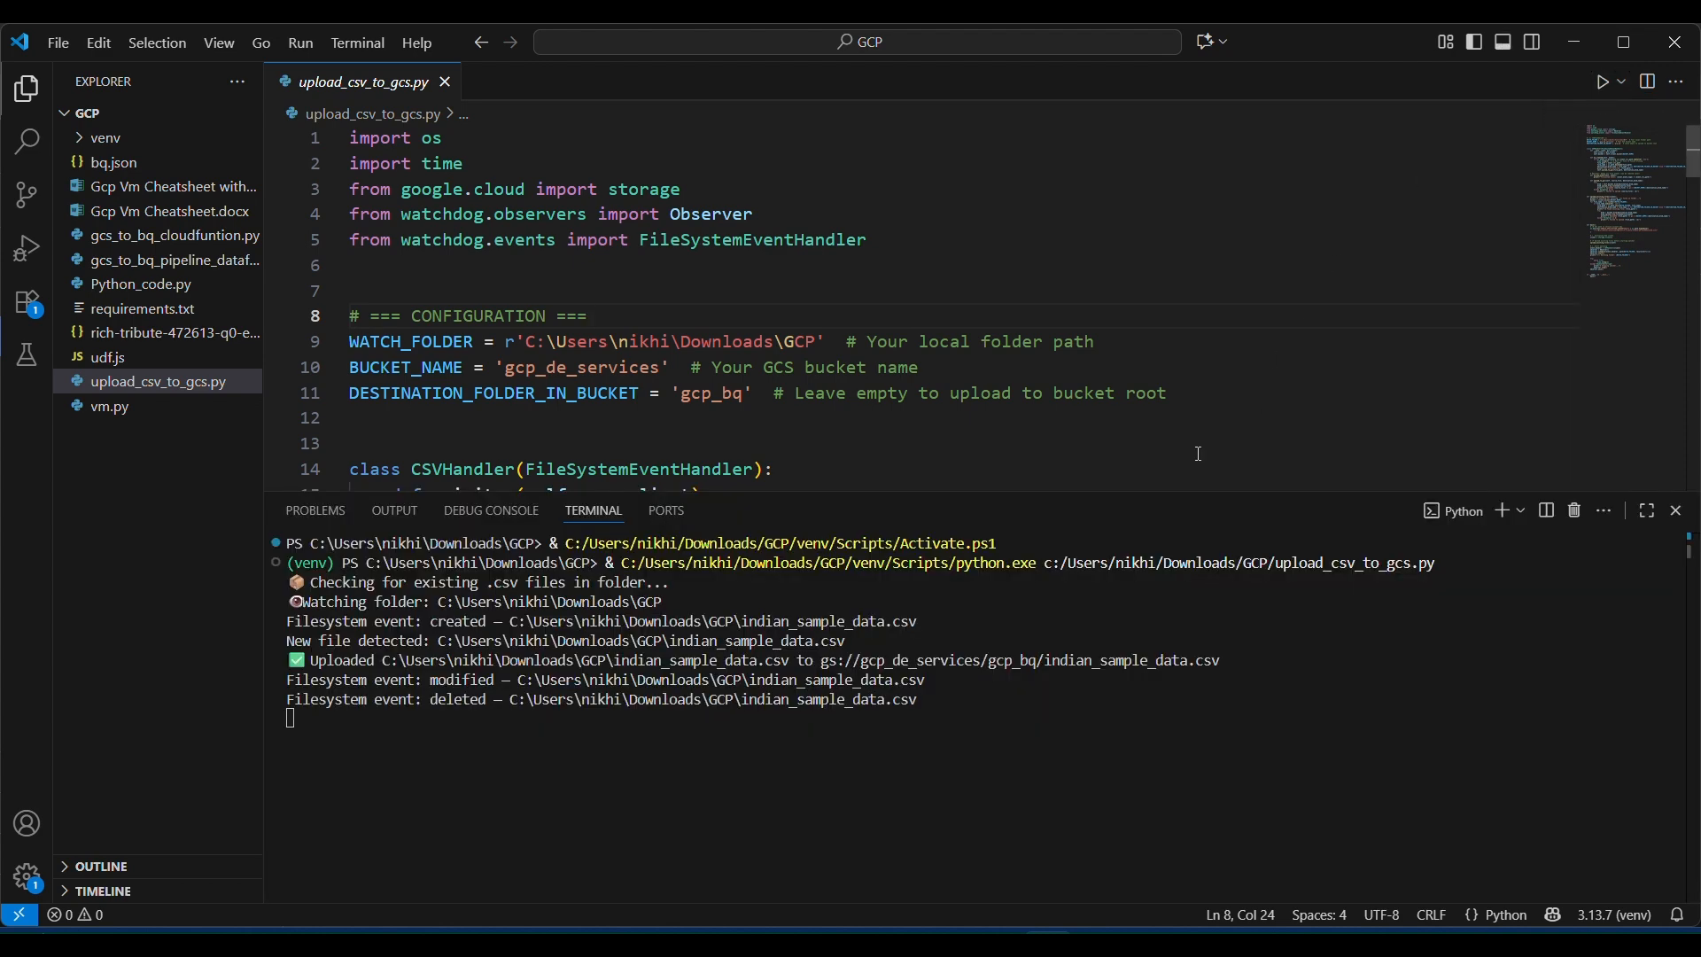
pyautogui.click(1576, 521)
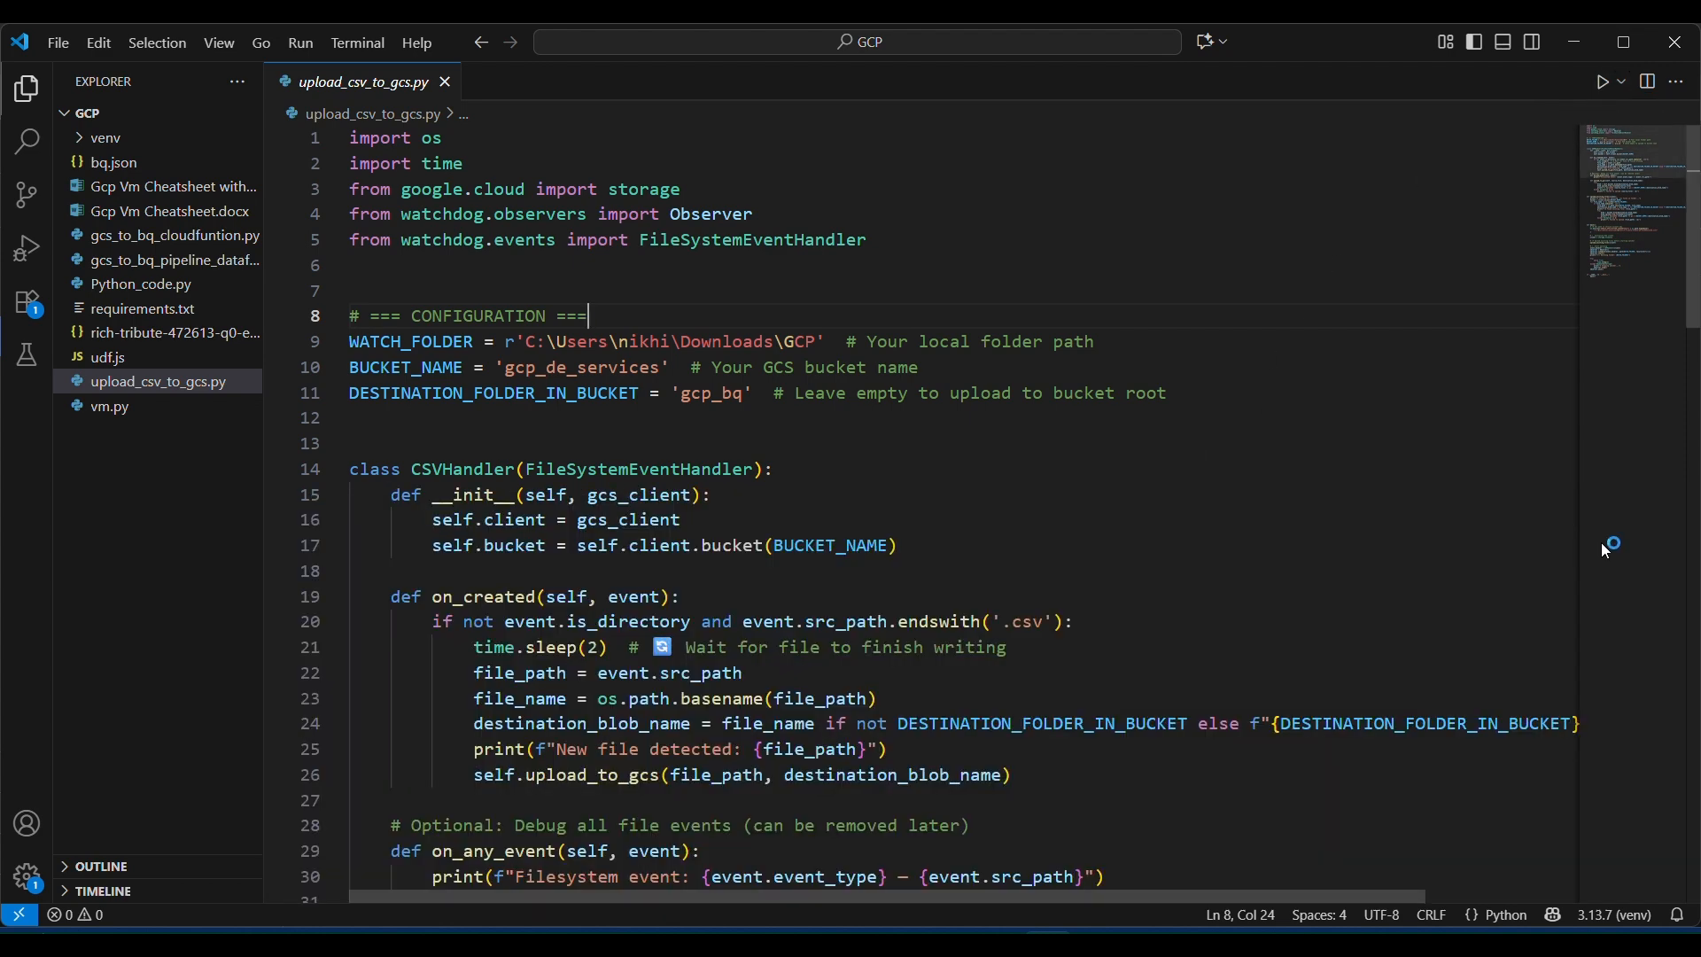
pyautogui.click(1606, 87)
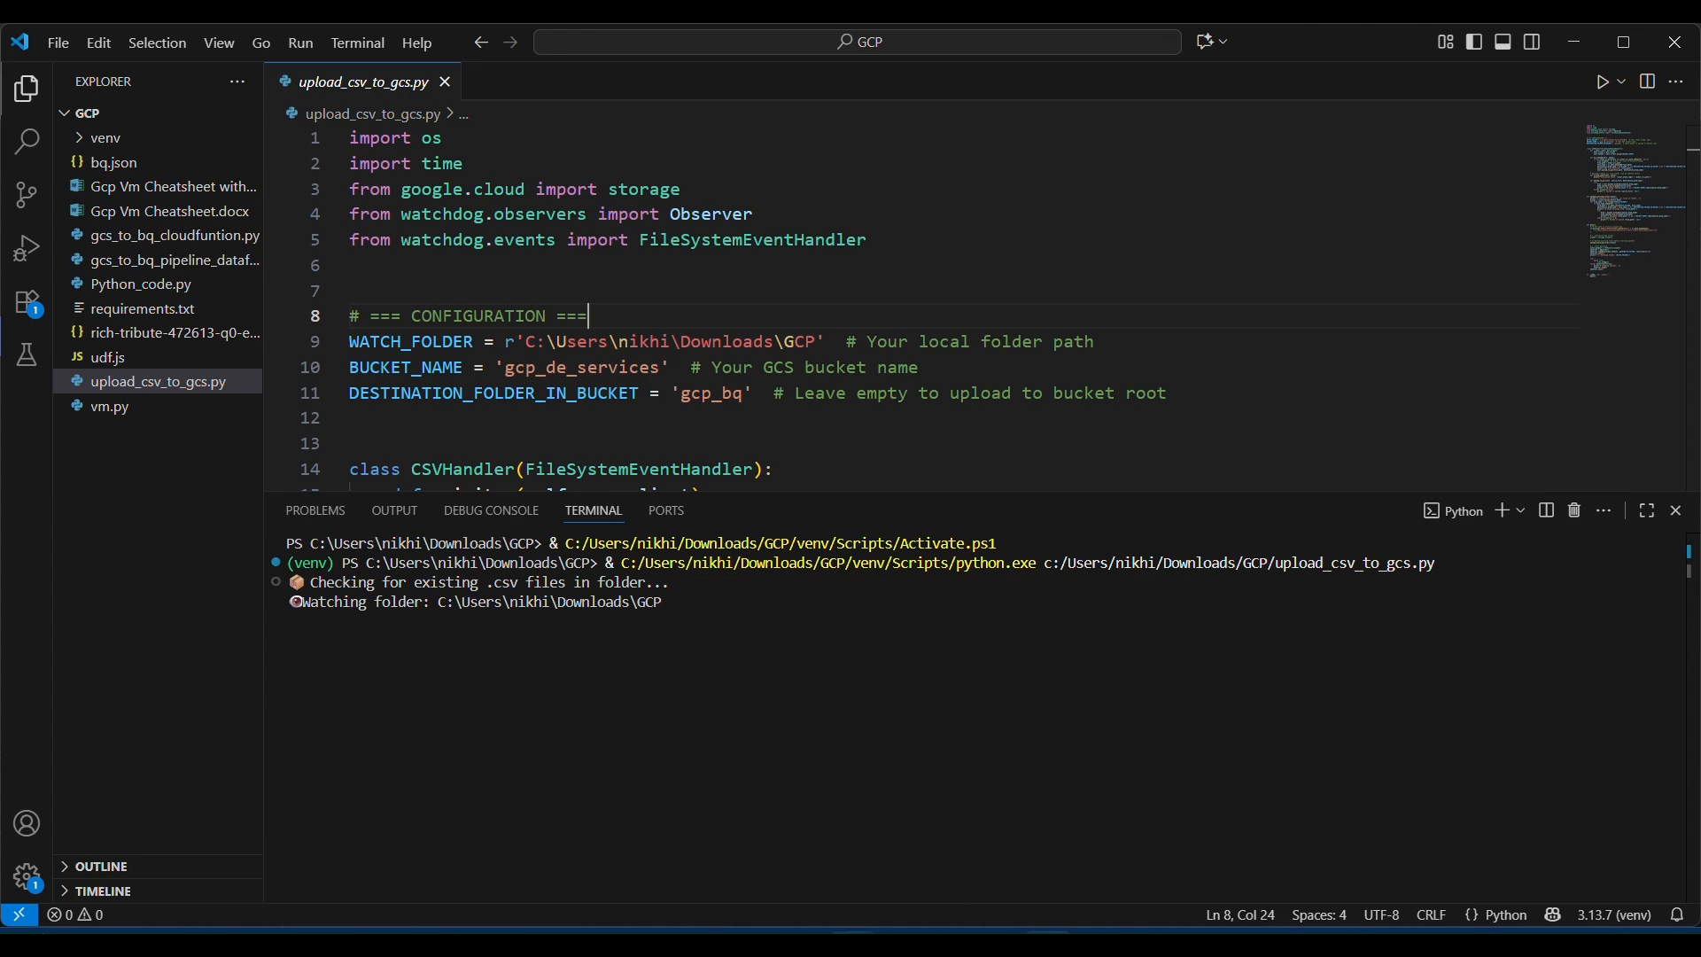
# Step: In File Explorer, view the contents of Downloads\GCP and open the New folder in Documents that holds the sample CSVs
pyautogui.click(903, 944)
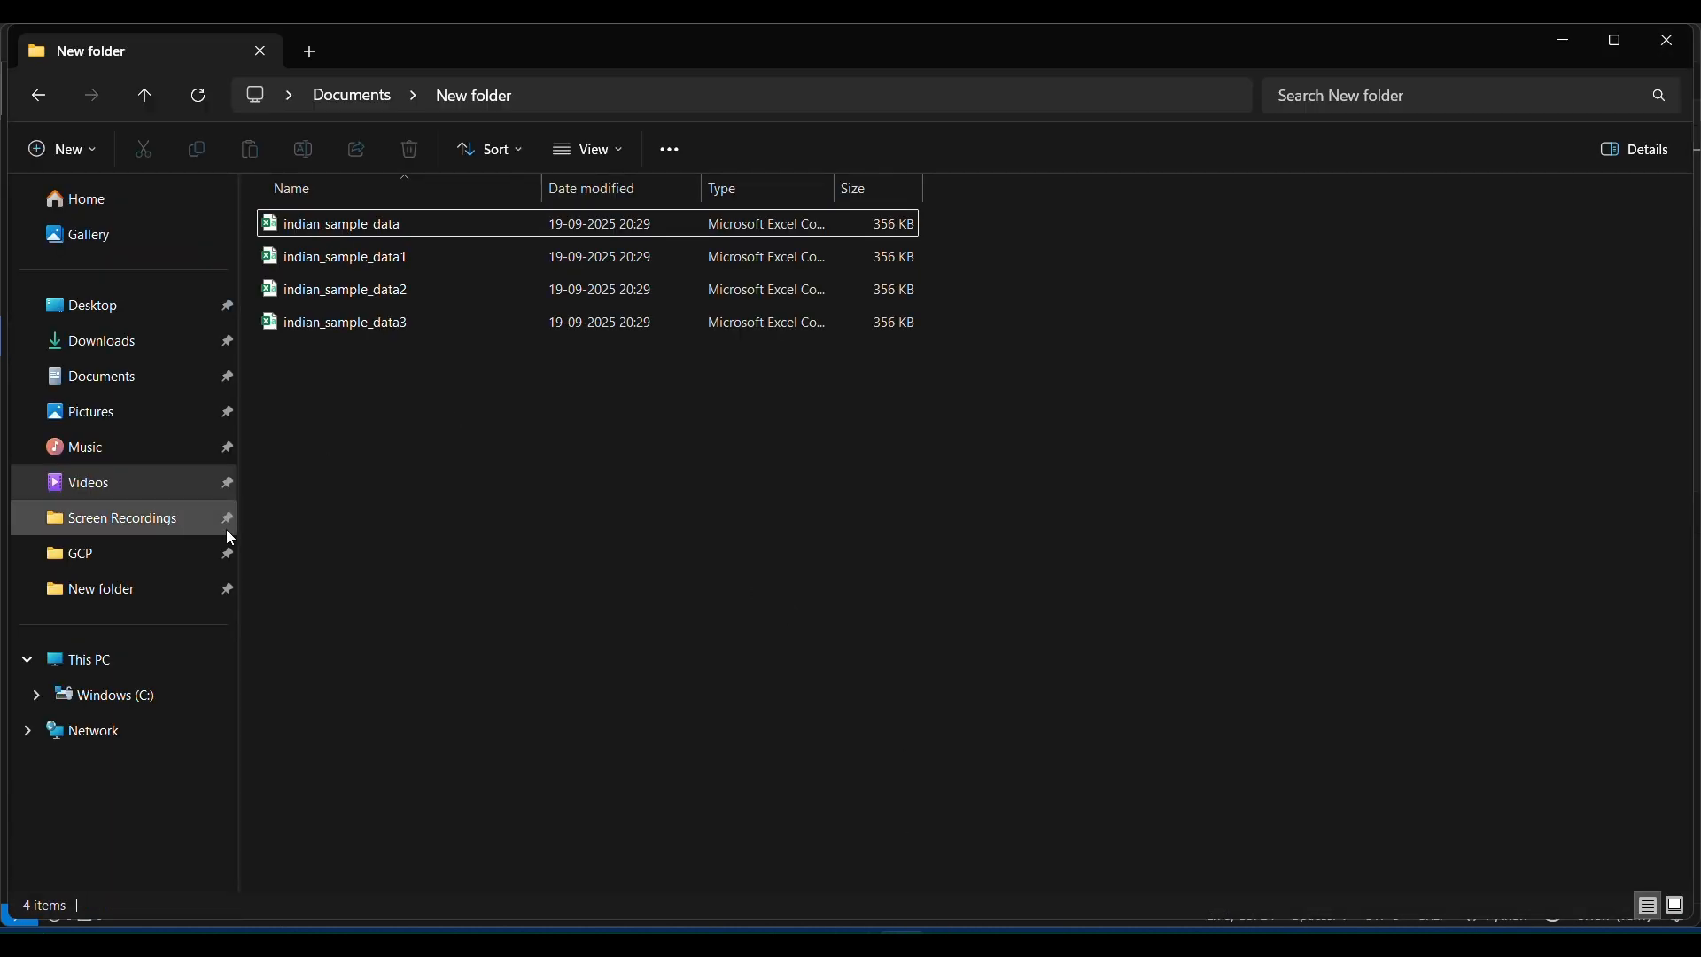
pyautogui.click(148, 345)
pyautogui.doubleClick(437, 641)
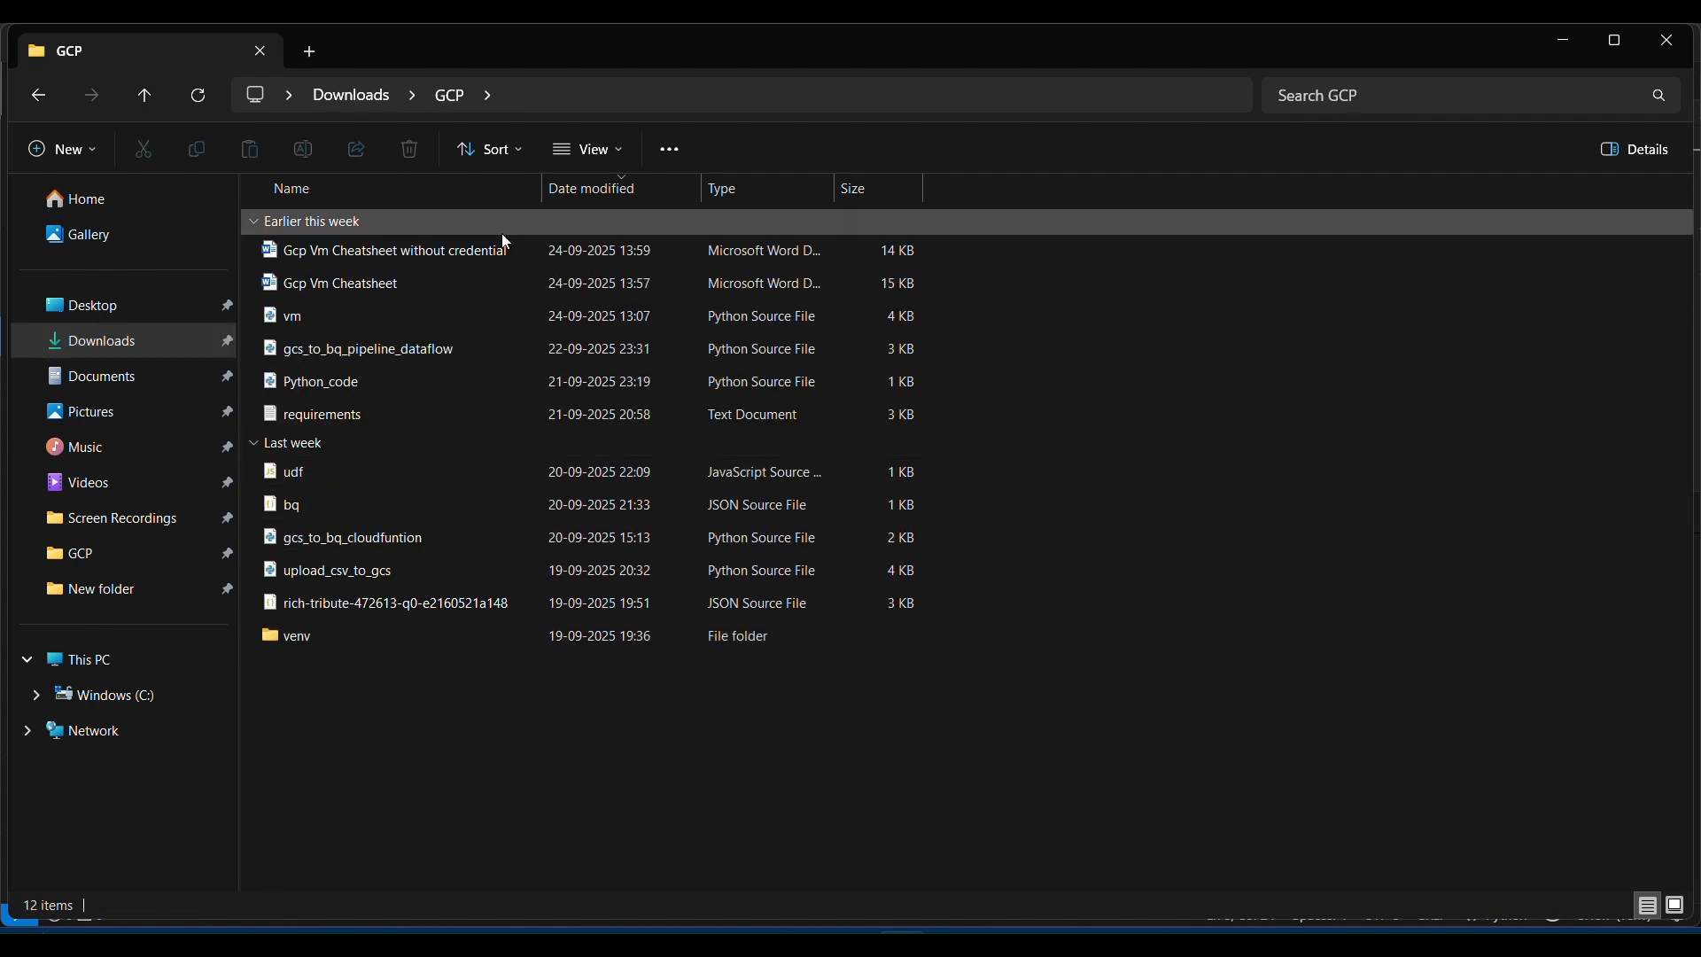
pyautogui.click(131, 380)
pyautogui.doubleClick(451, 285)
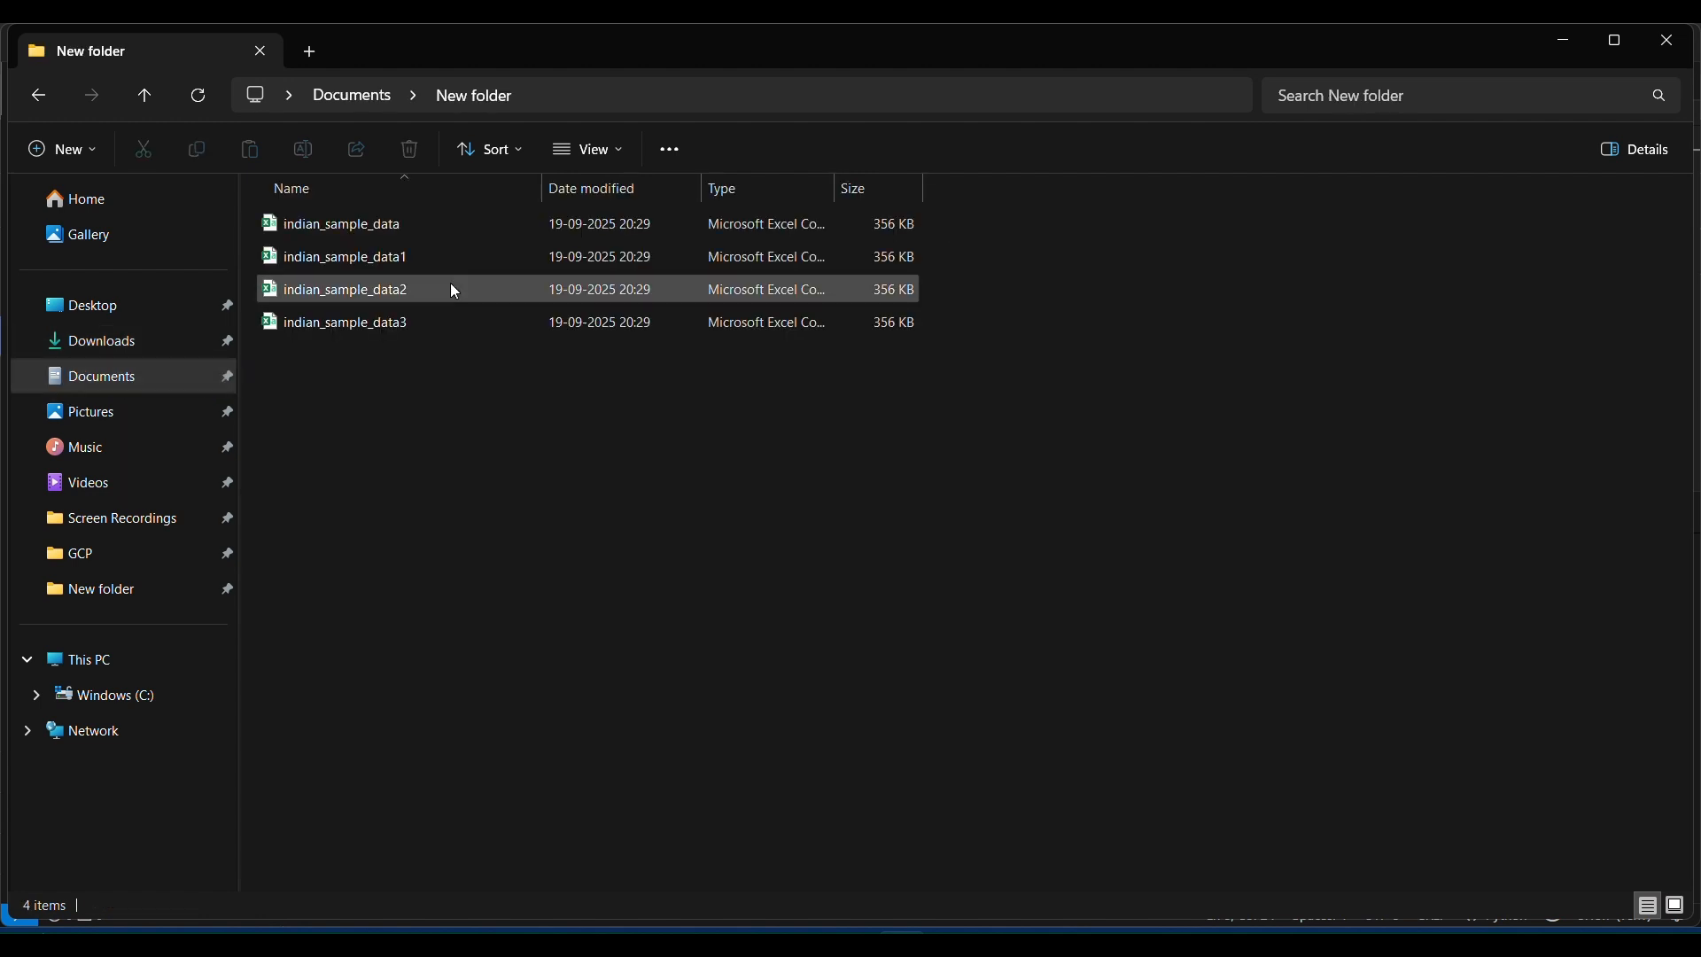
# Step: Move indian_sample_data from the New folder in Documents to Downloads\GCP, and return to the terminal output in VS Code
pyautogui.click(449, 227)
pyautogui.hotkey('ctrl', 'x')
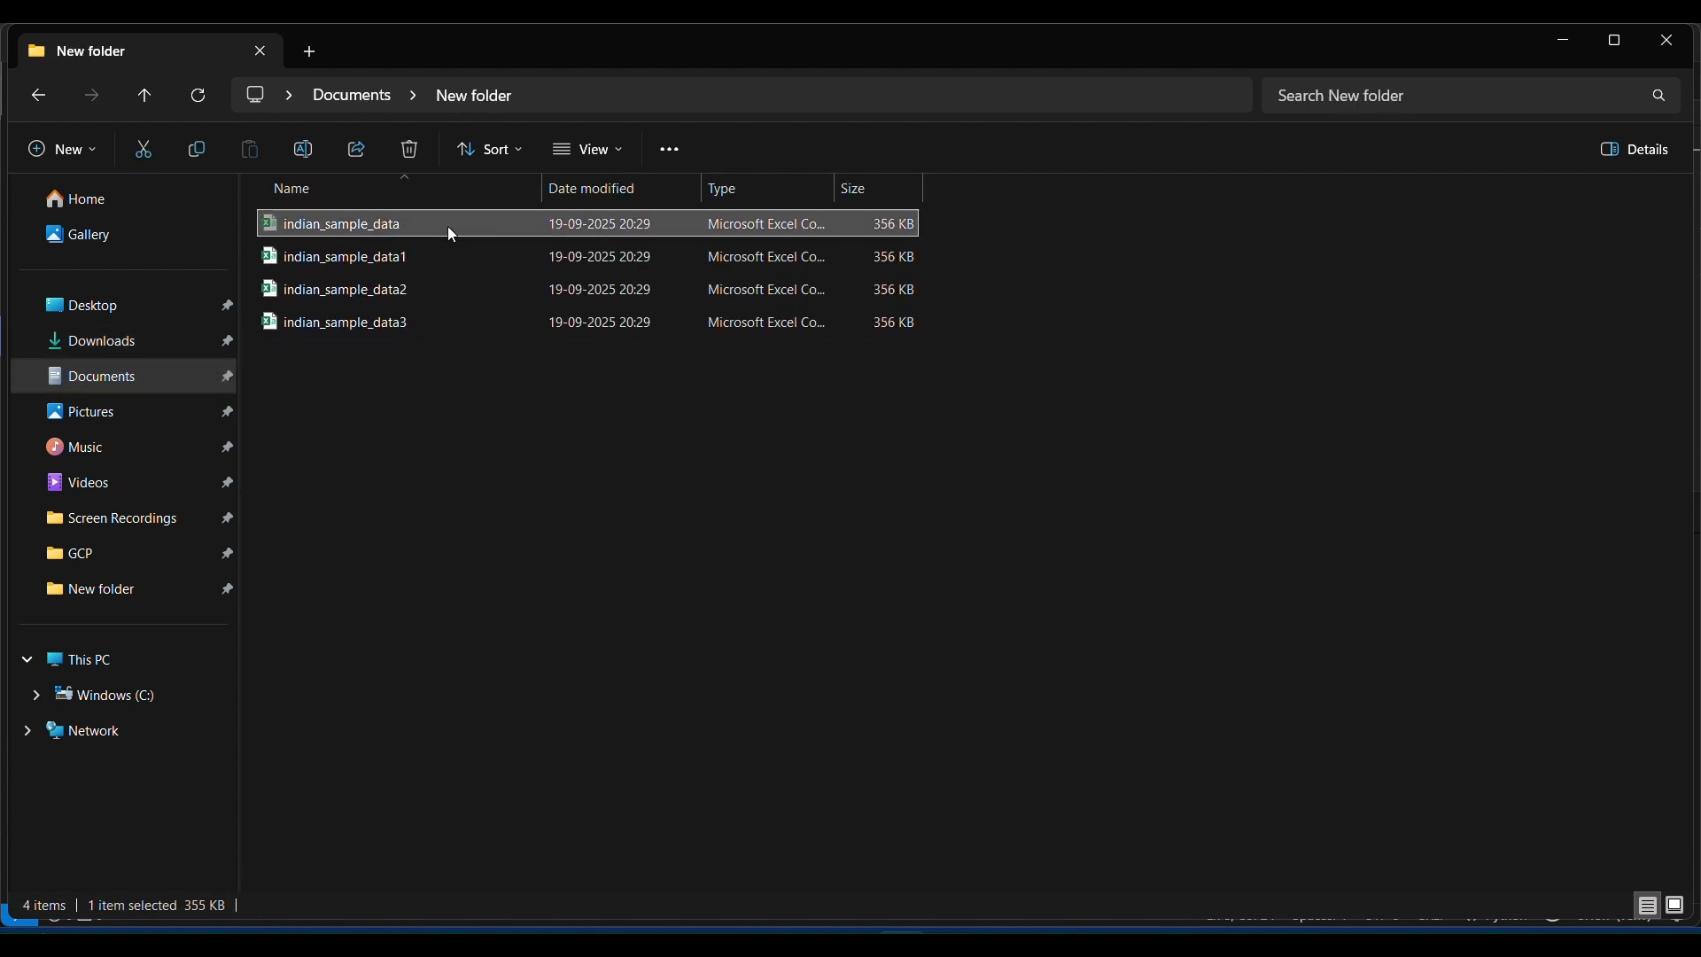
pyautogui.click(115, 342)
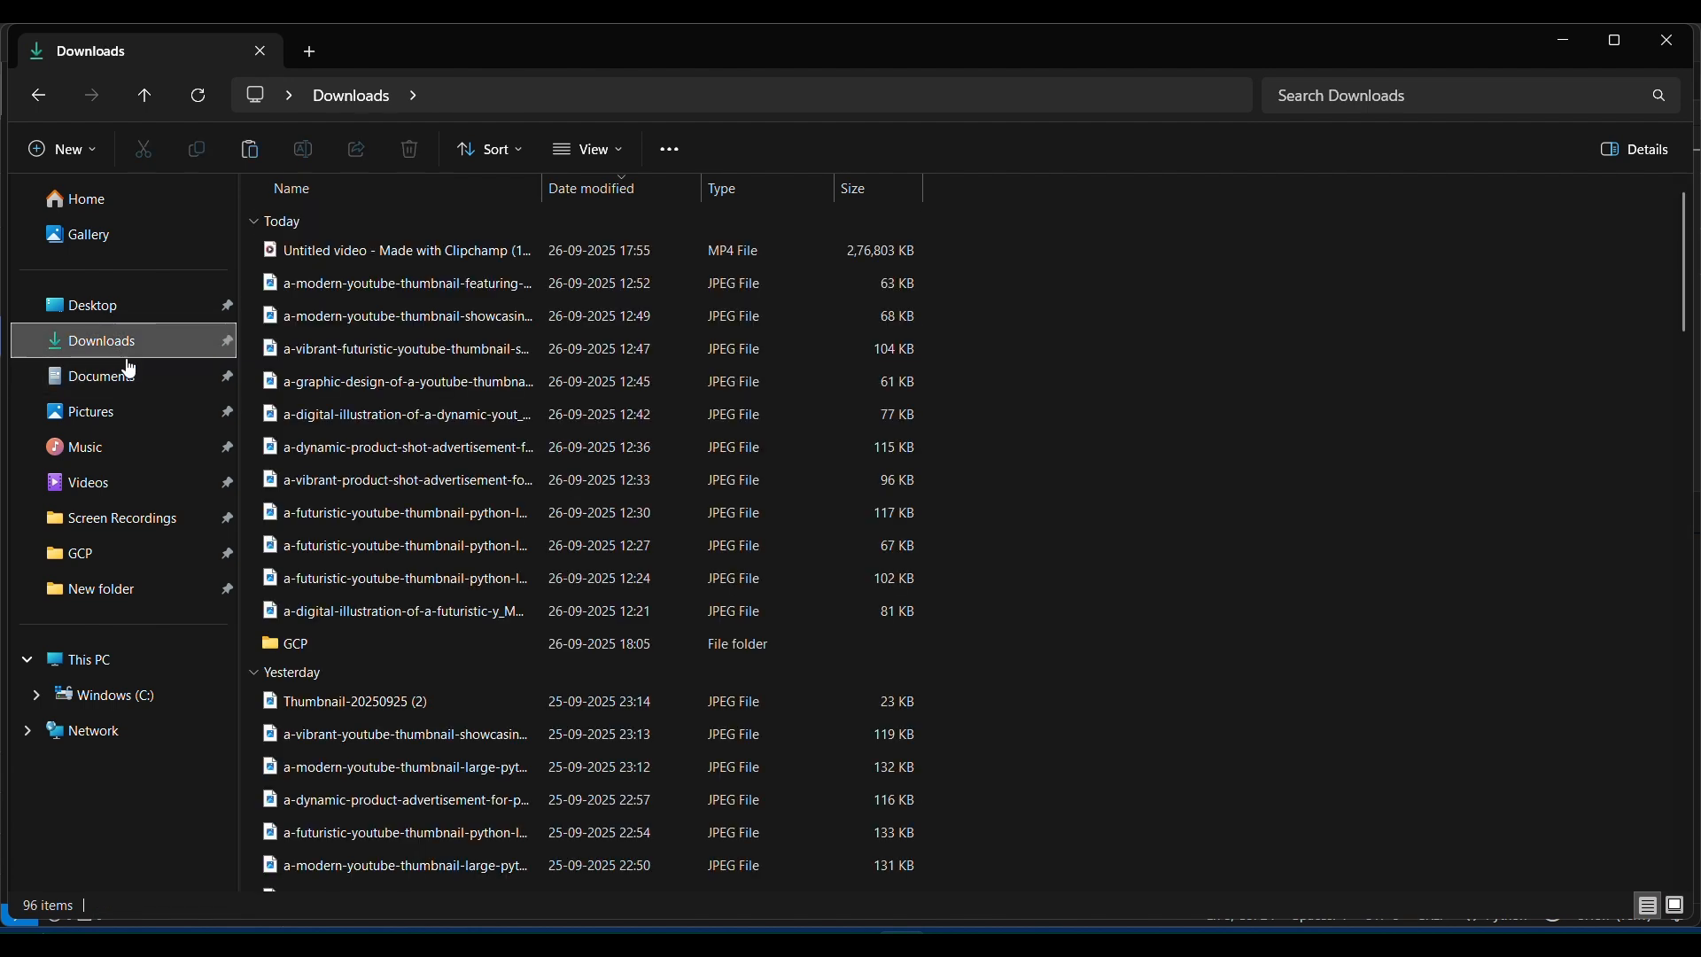
pyautogui.doubleClick(450, 643)
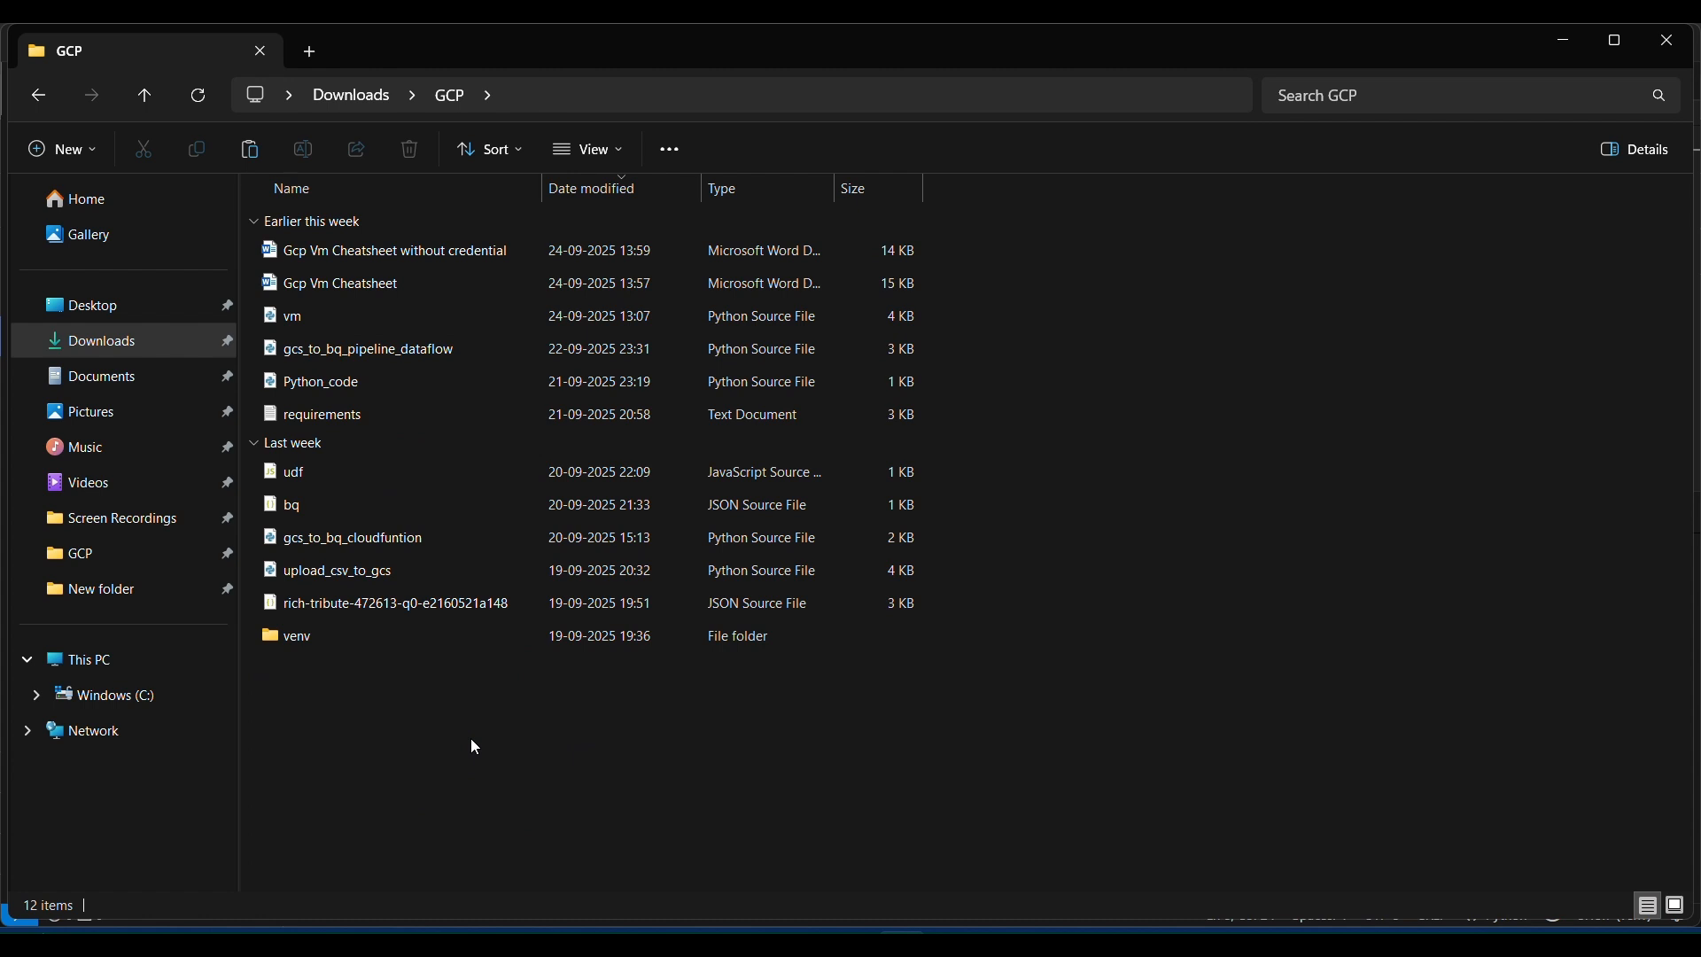
pyautogui.hotkey('ctrl', 'v')
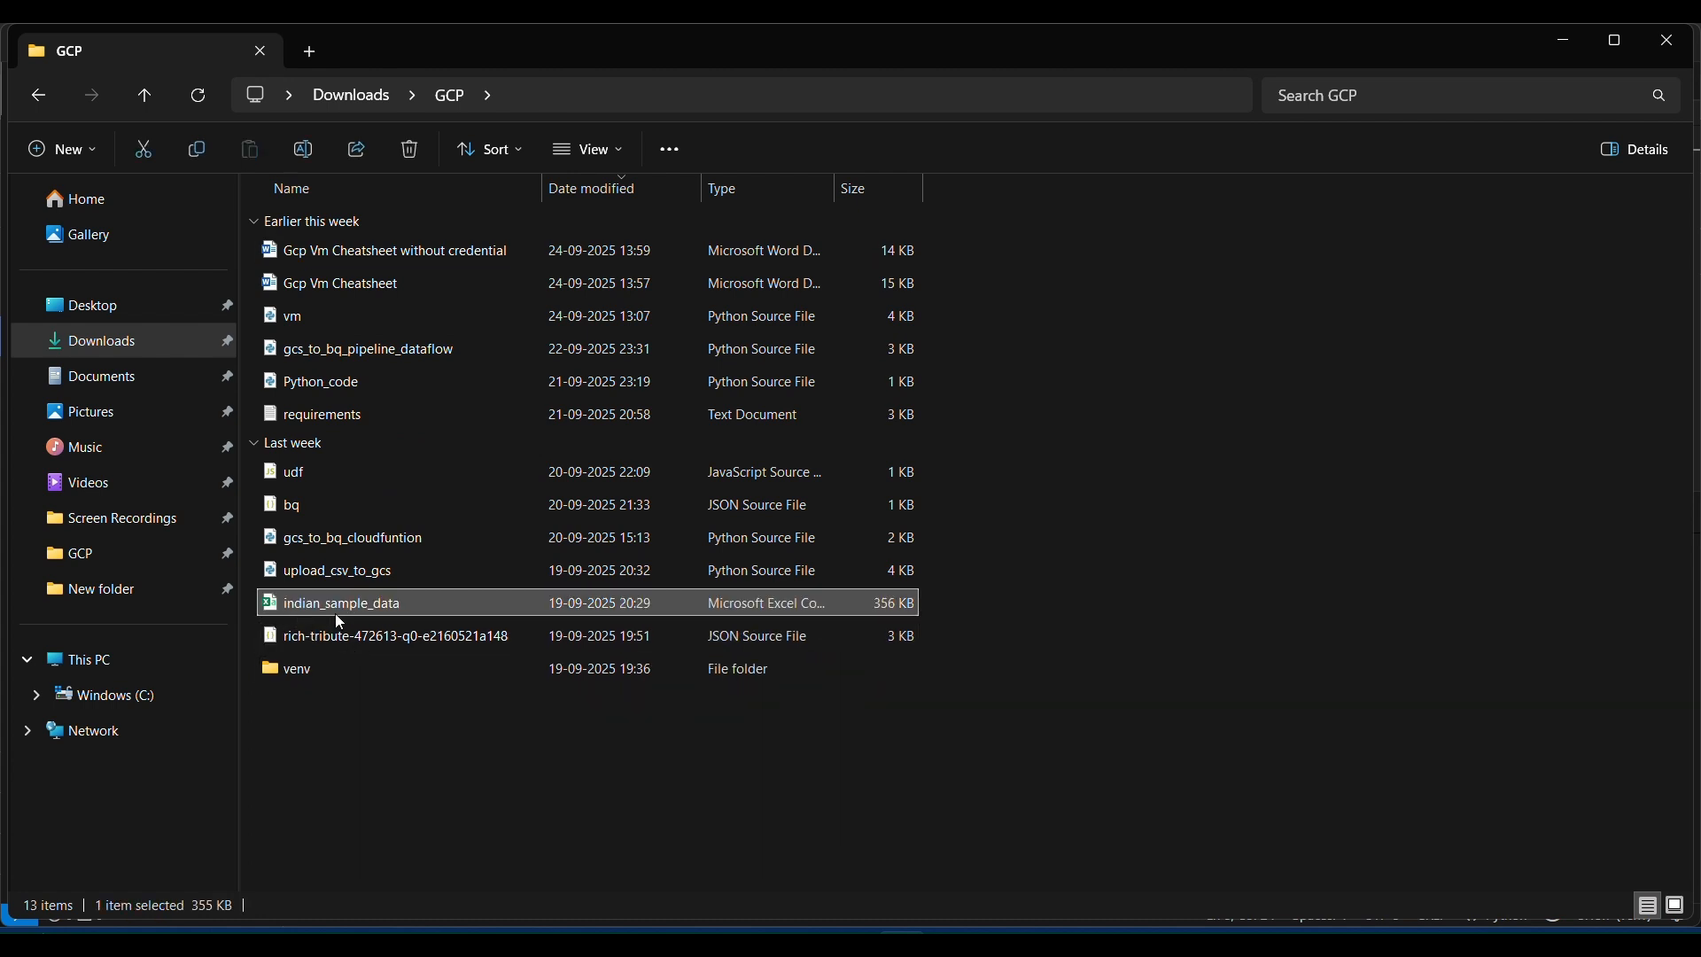
pyautogui.click(1561, 46)
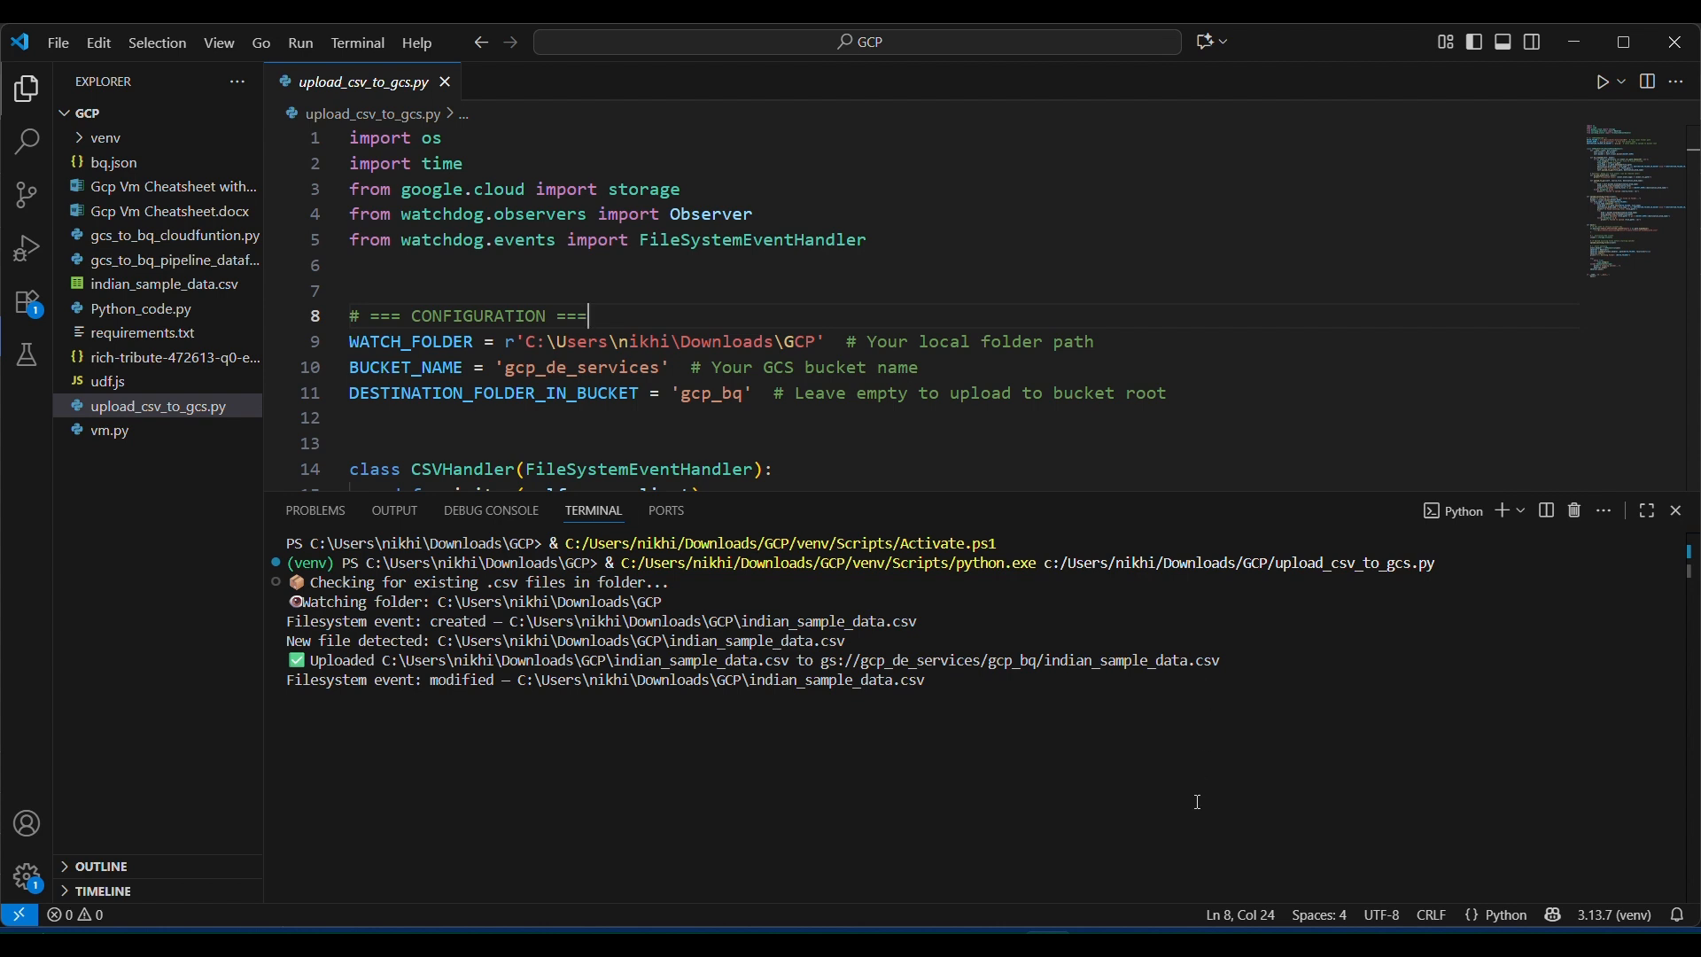
# Step: In the browser, refresh the gcp_bq folder of the gcp_de_services bucket to check for the uploaded CSV
pyautogui.moveTo(1152, 930)
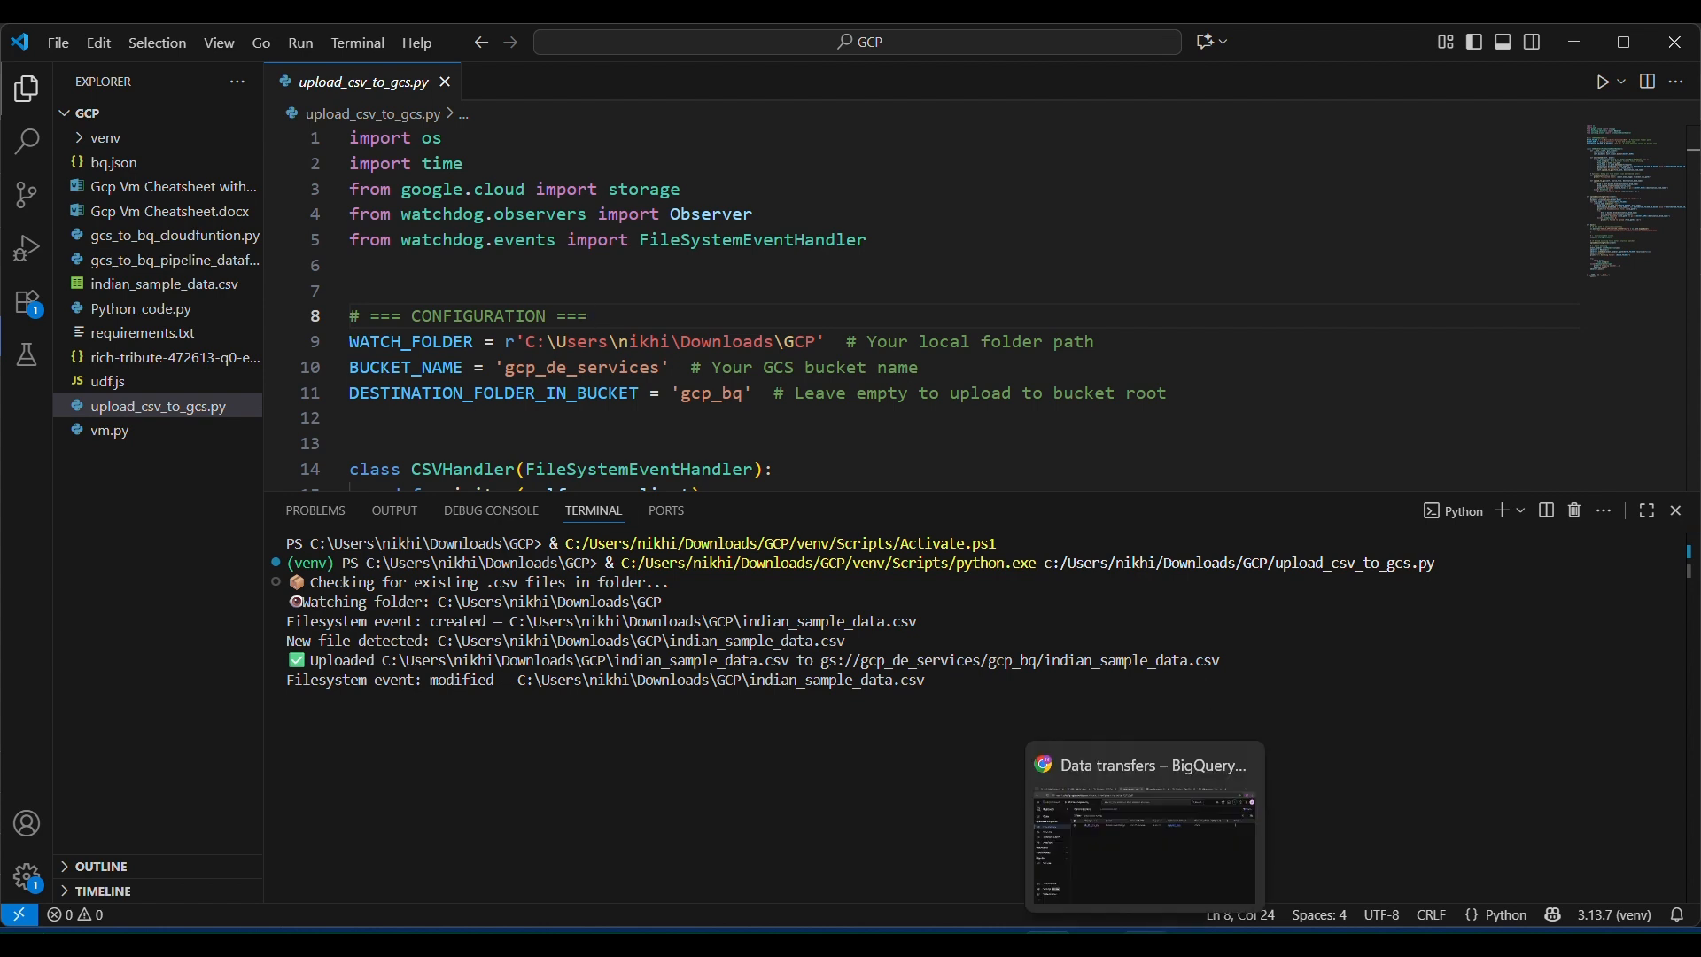
pyautogui.click(1162, 860)
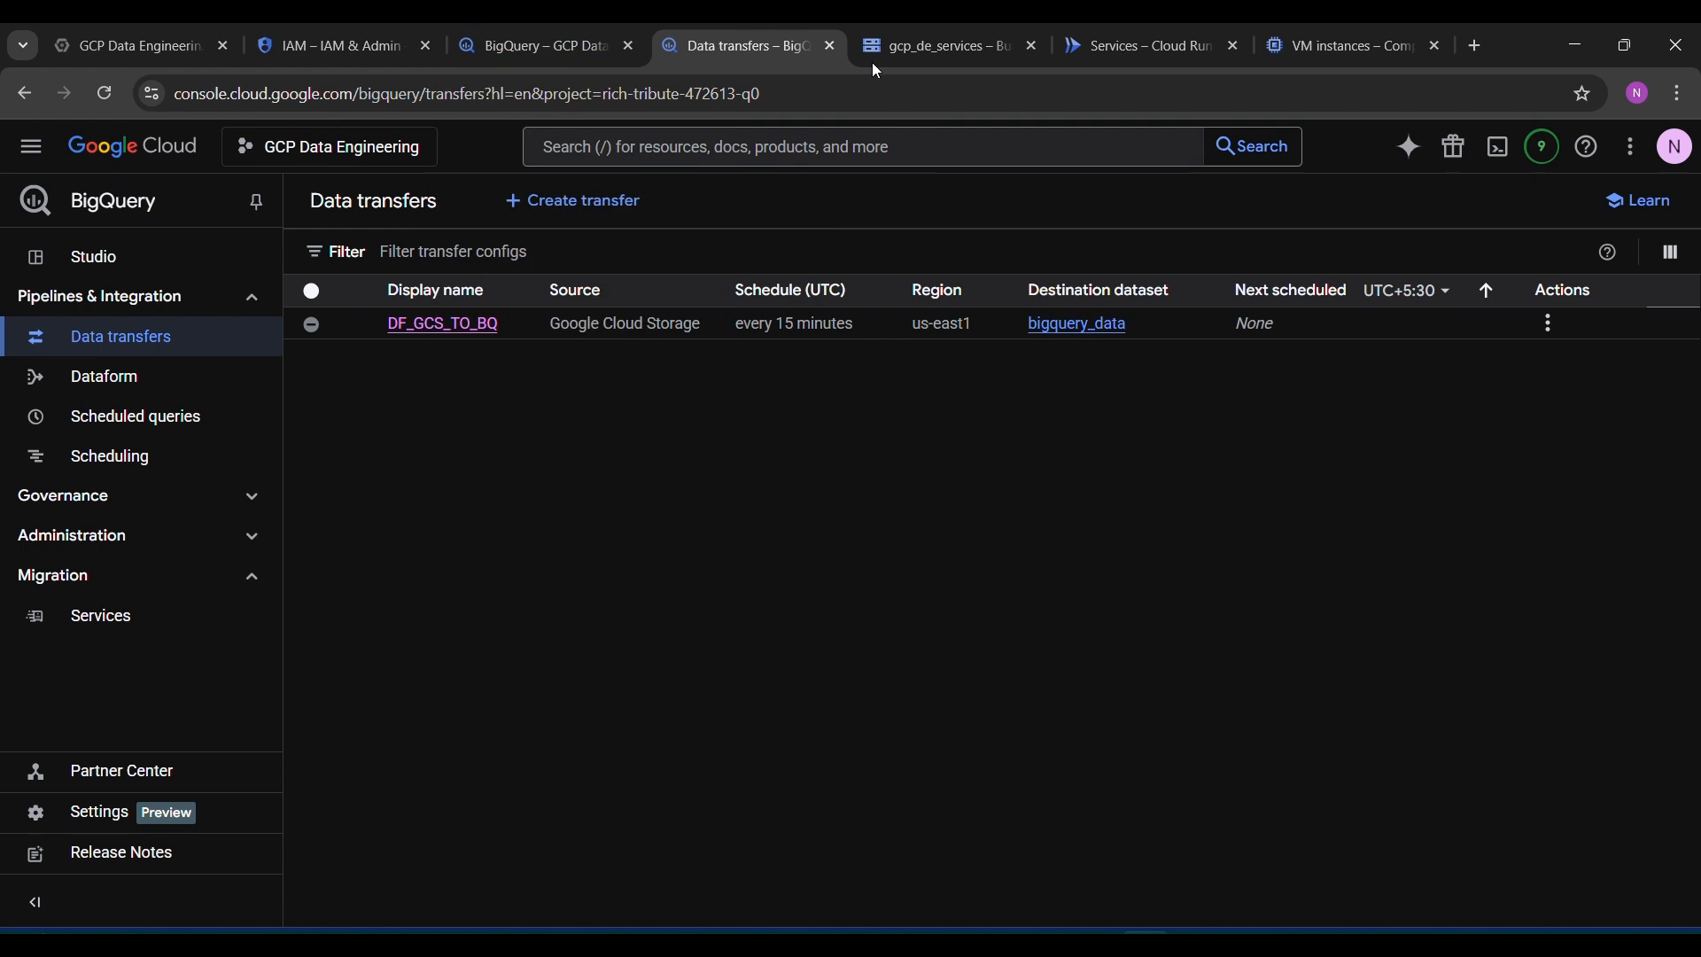
pyautogui.hotkey('ctrl', 'Tab')
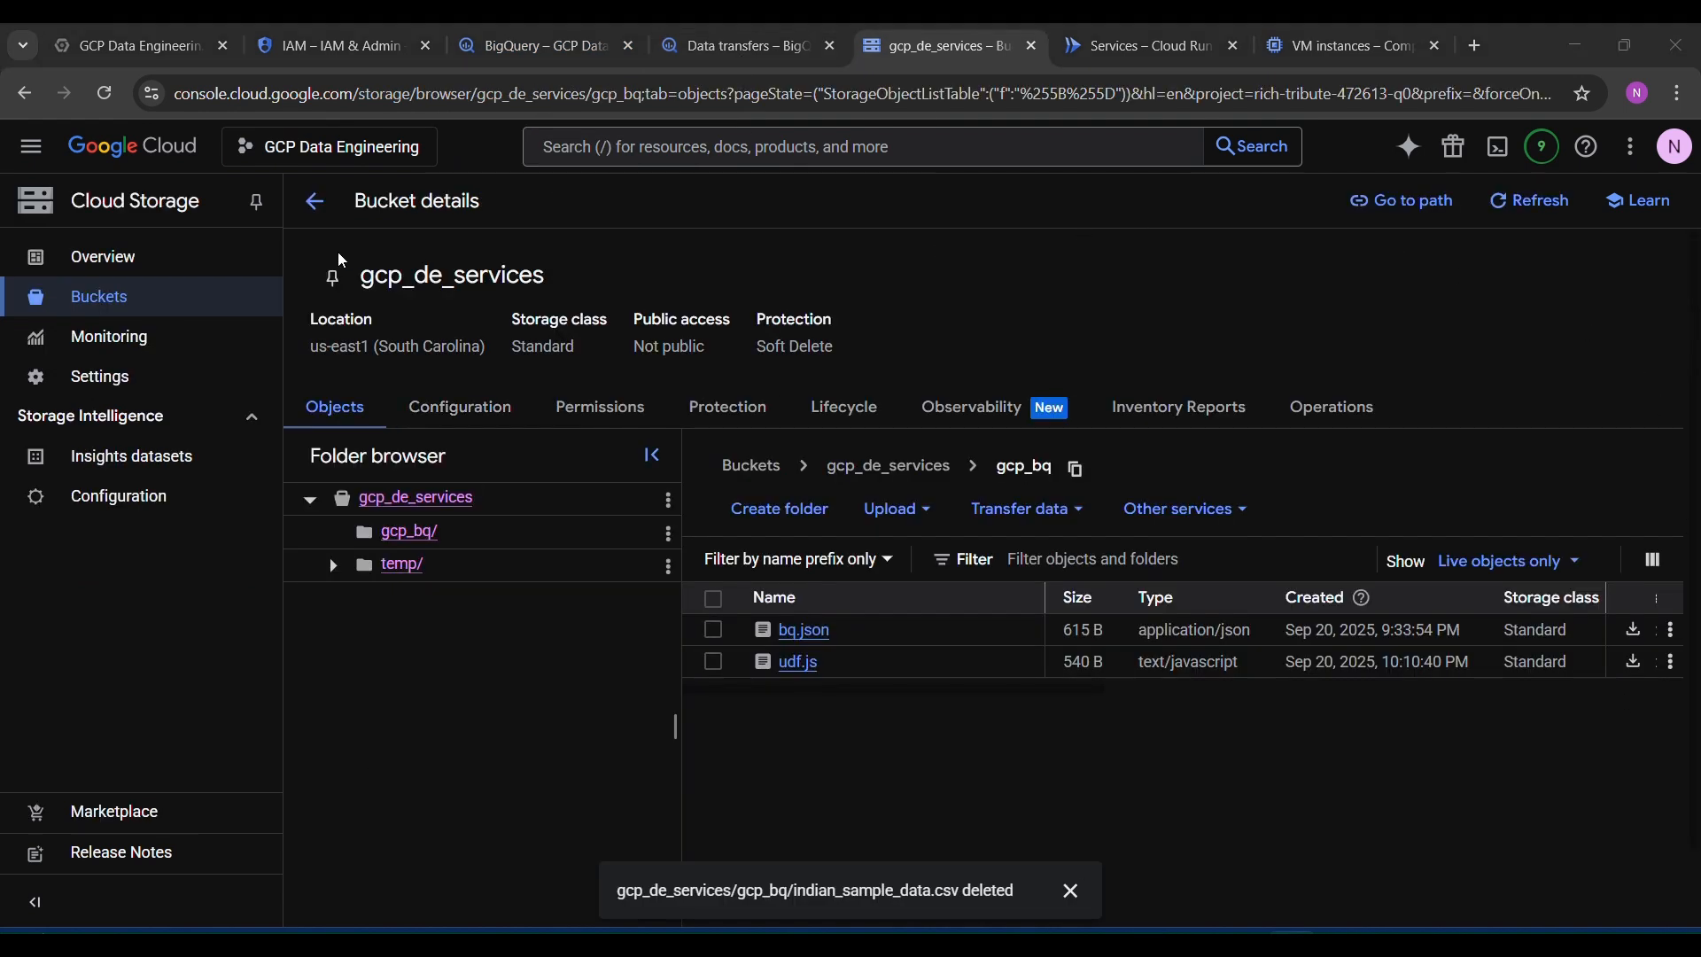
pyautogui.press('F5')
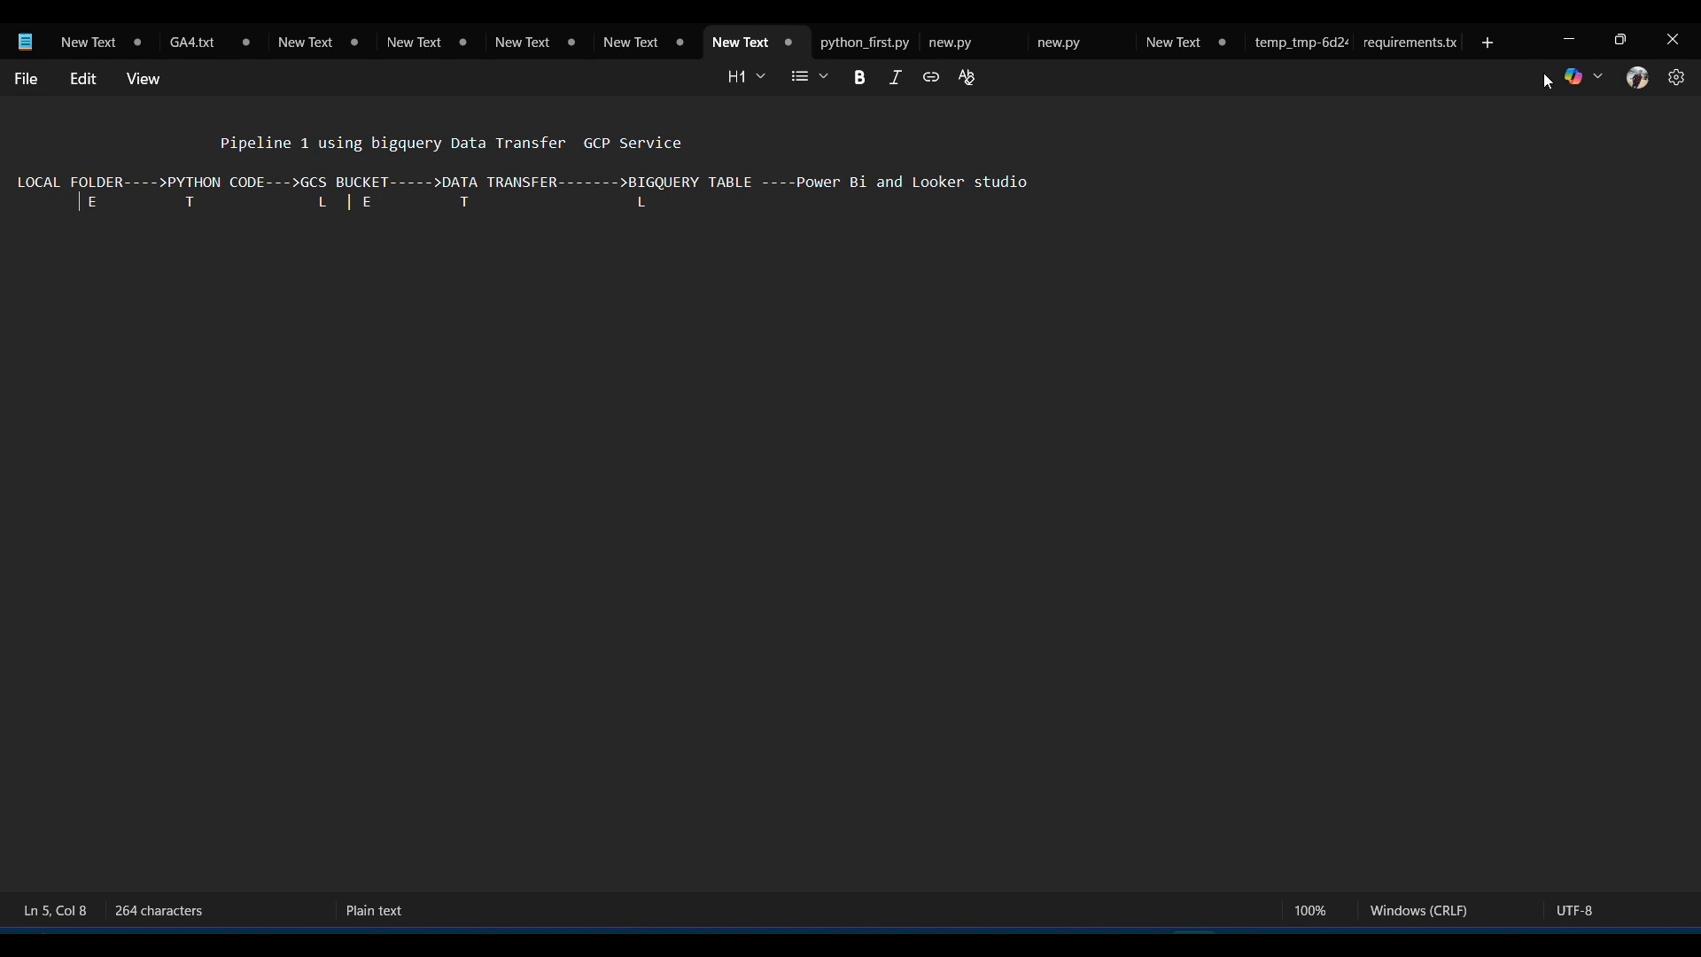
pyautogui.click(1570, 40)
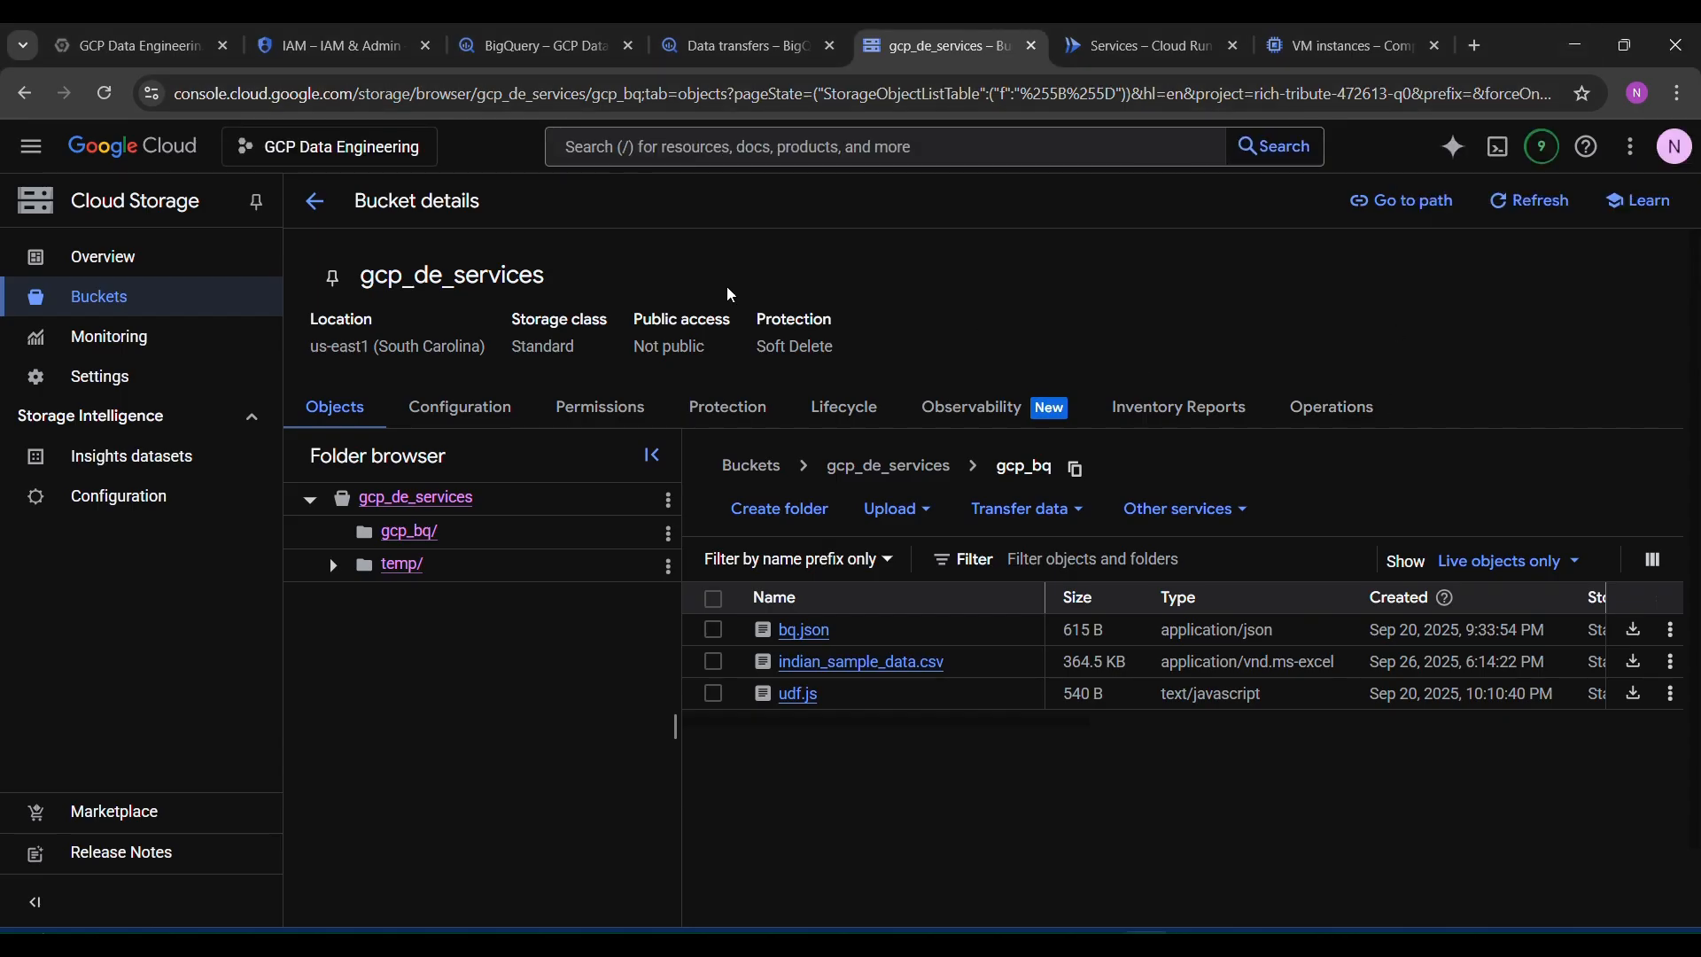
# Step: Switch to the BigQuery Studio browser page that shows the indian sample data table
pyautogui.click(537, 46)
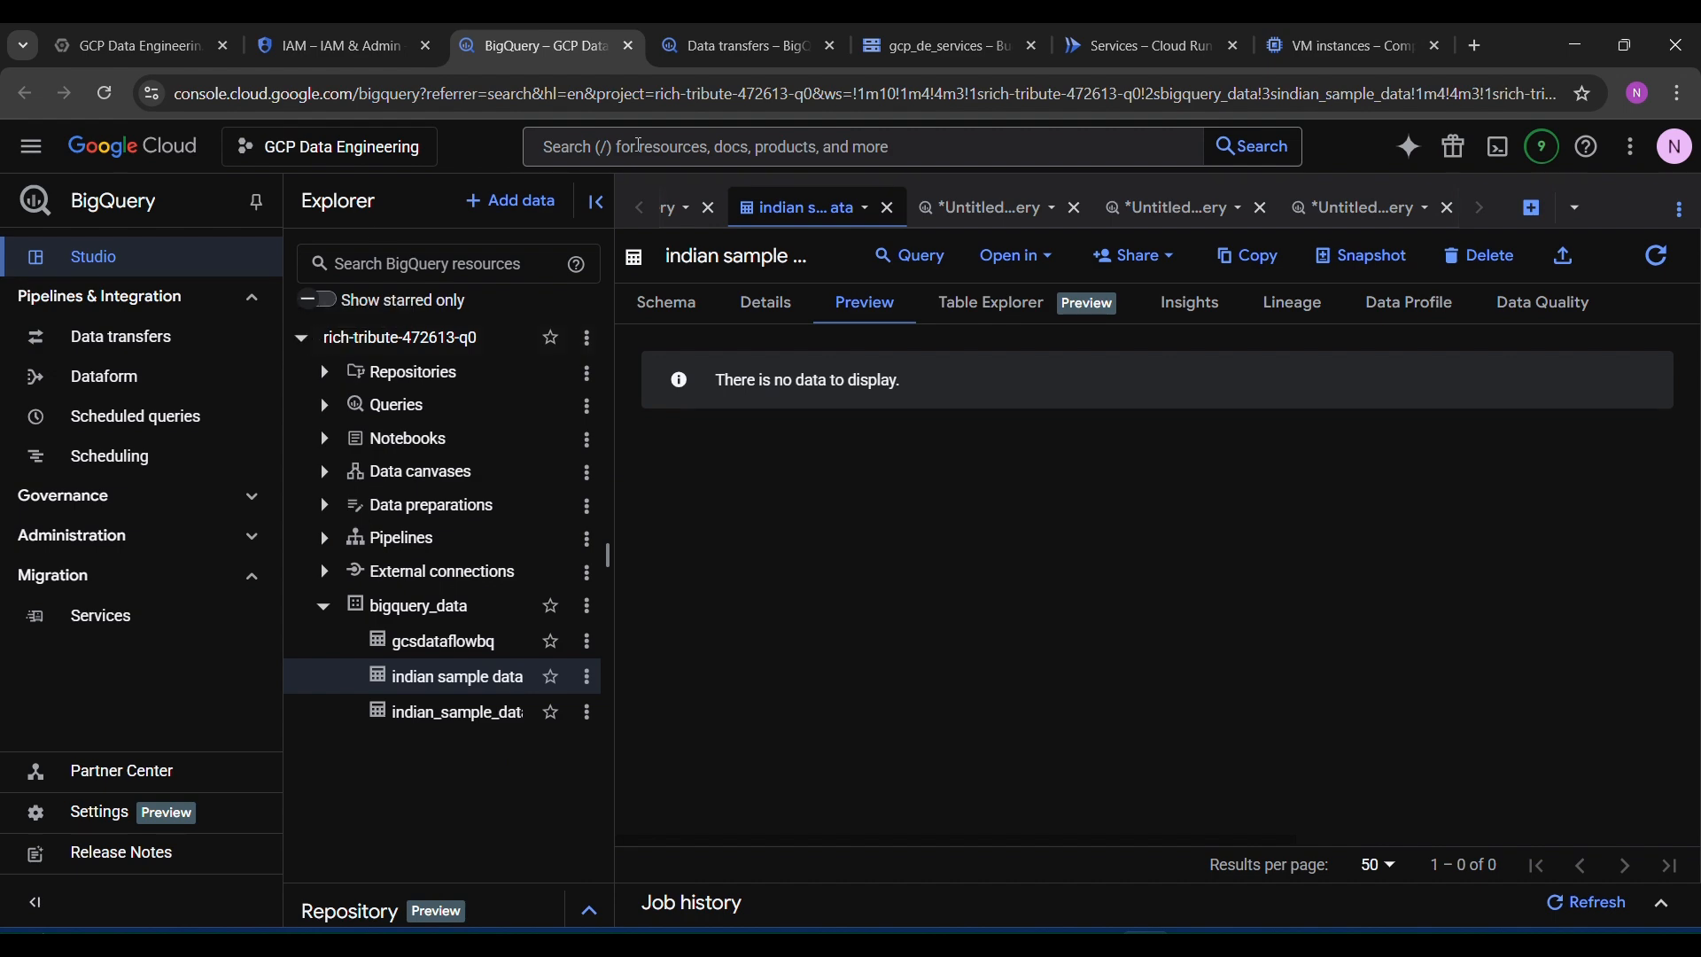
pyautogui.click(639, 144)
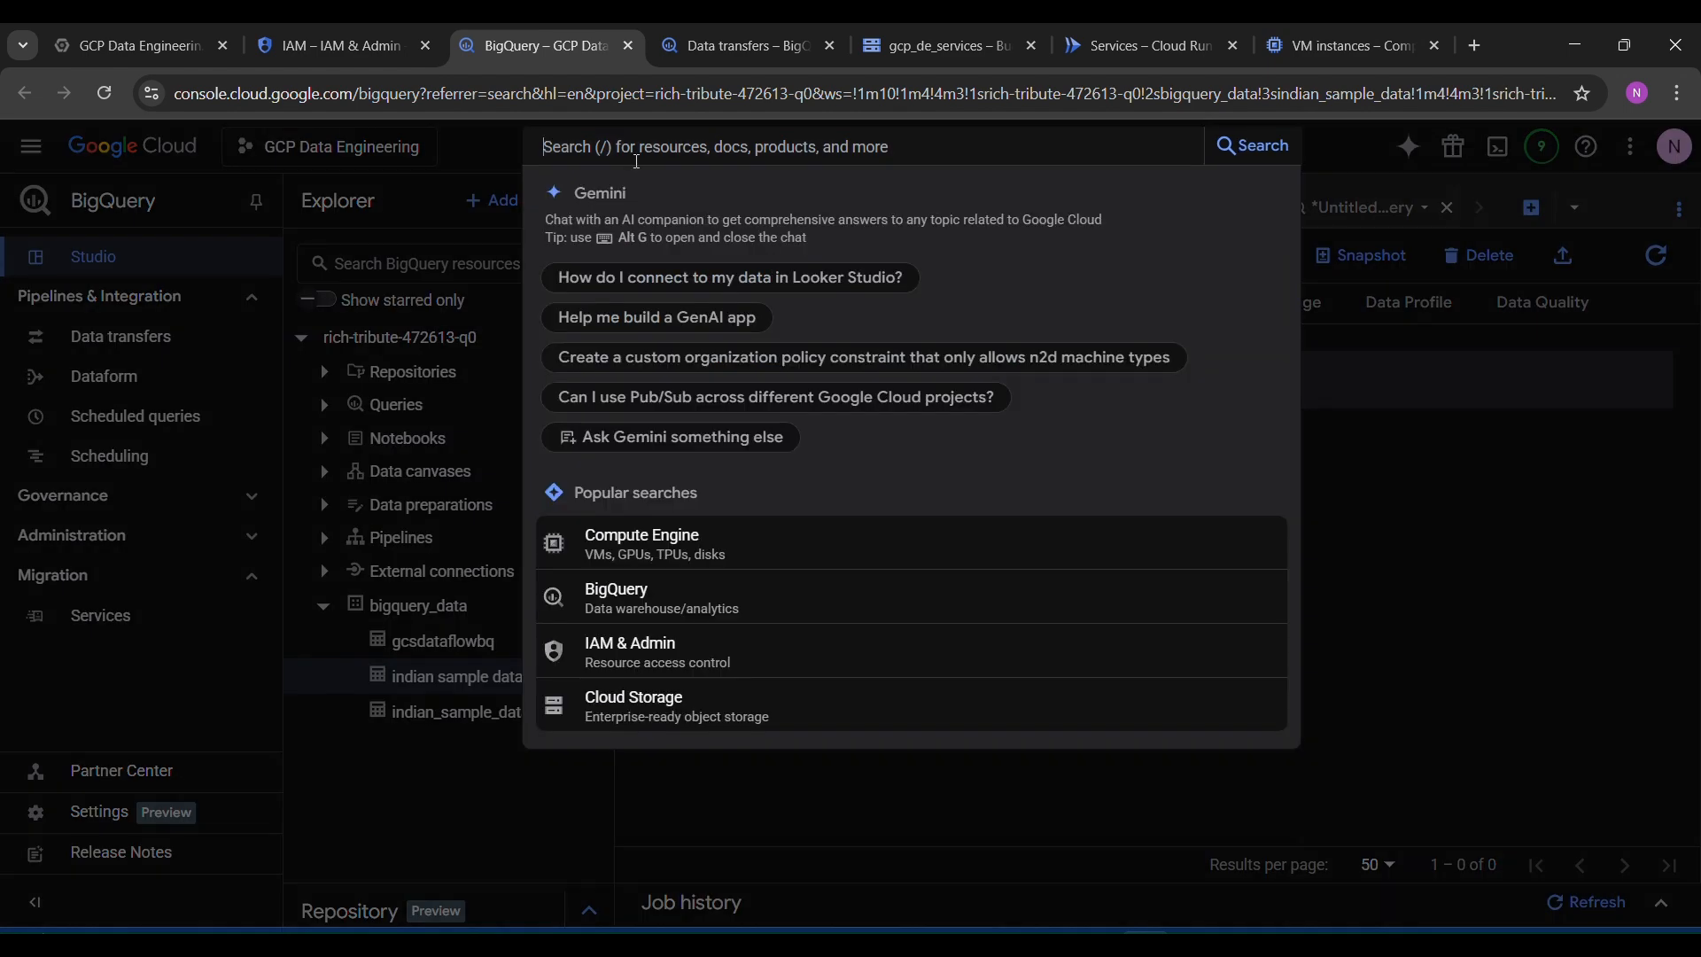
pyautogui.click(433, 824)
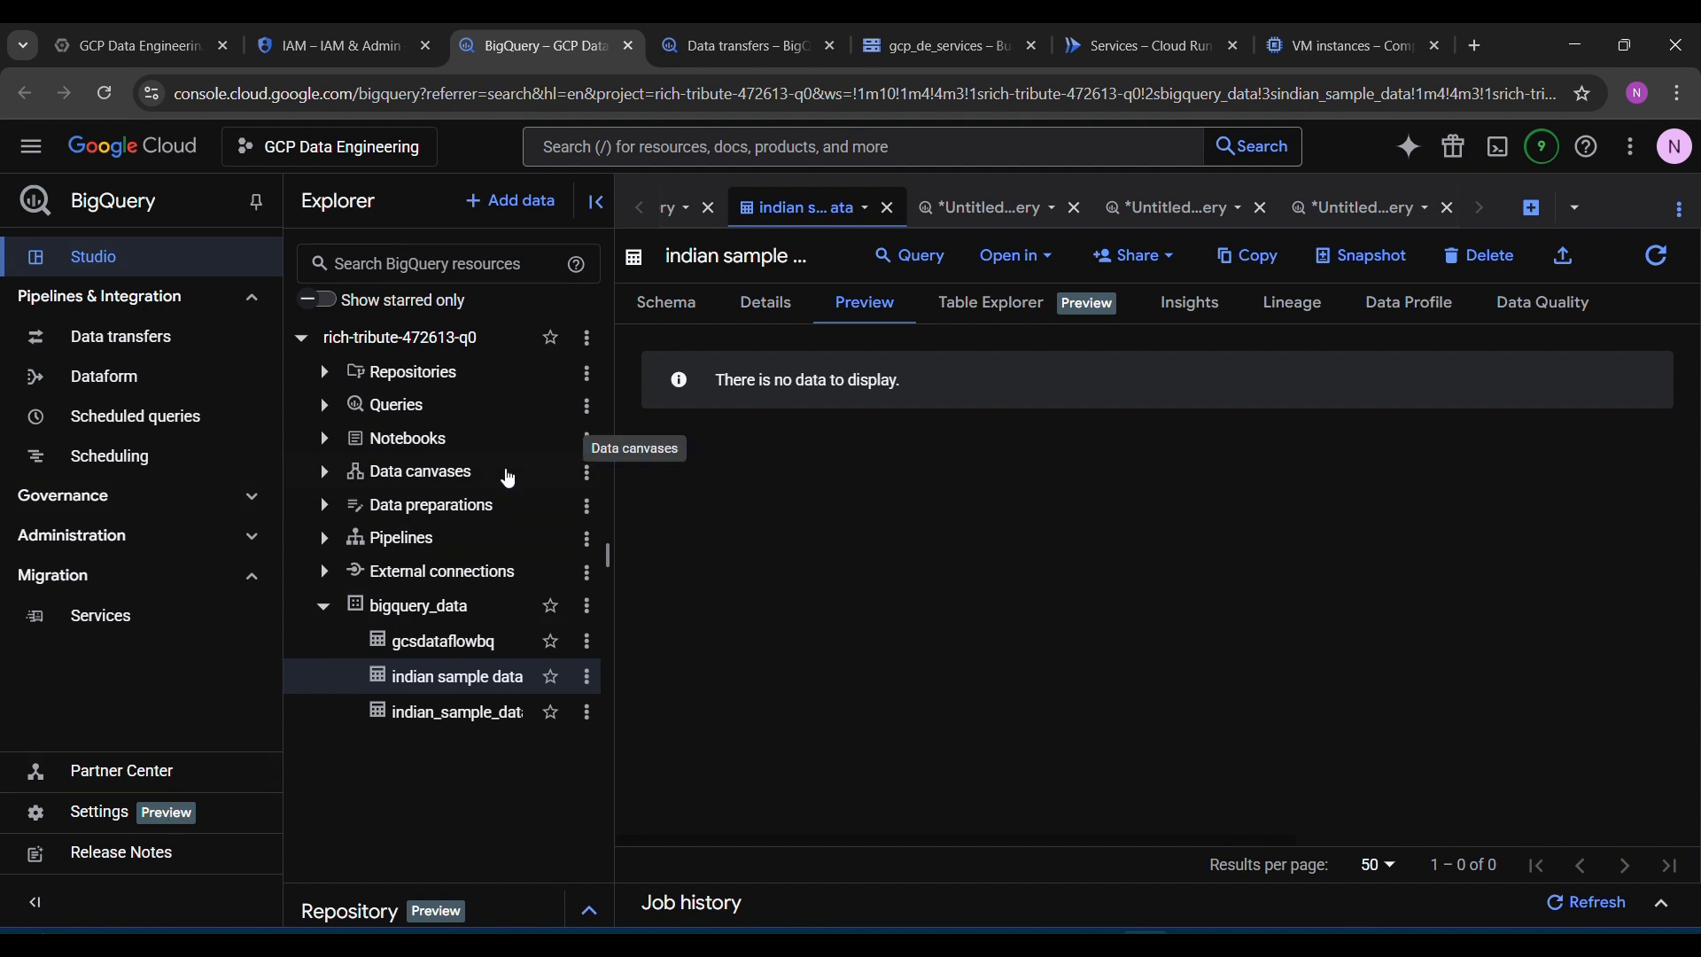
# Step: Fill in a new dataset for the project with ID jhdjdh and region us-east1 (South Carolina), and discard it without creating it
pyautogui.click(588, 338)
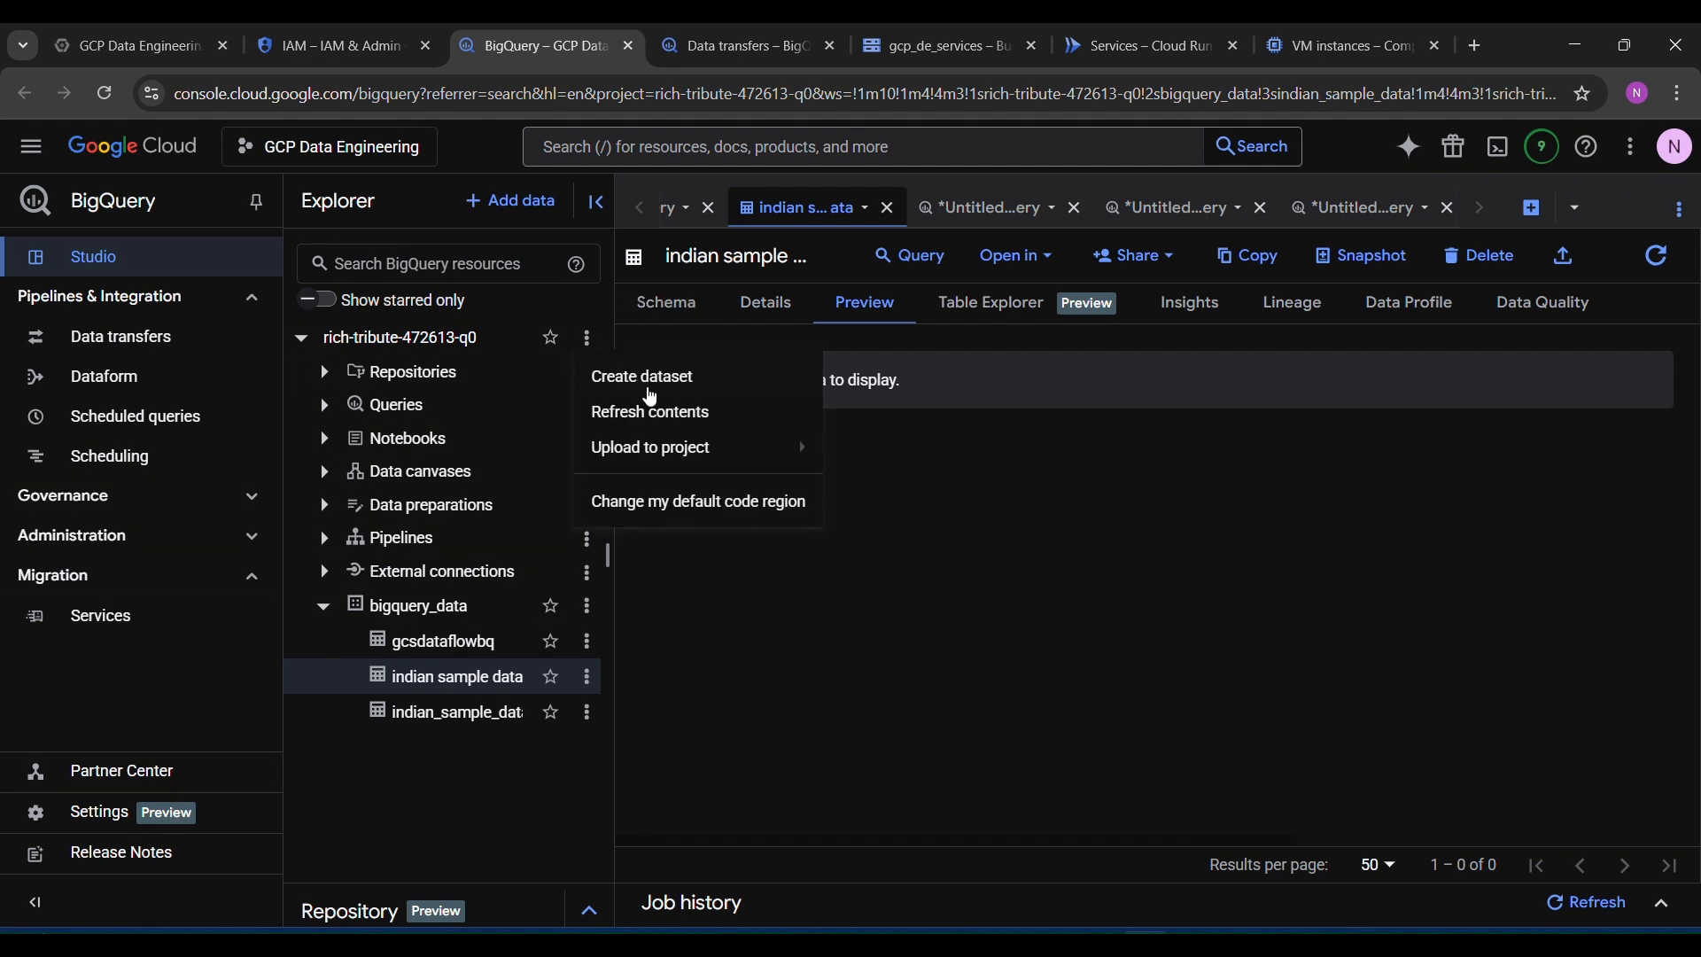
pyautogui.click(672, 379)
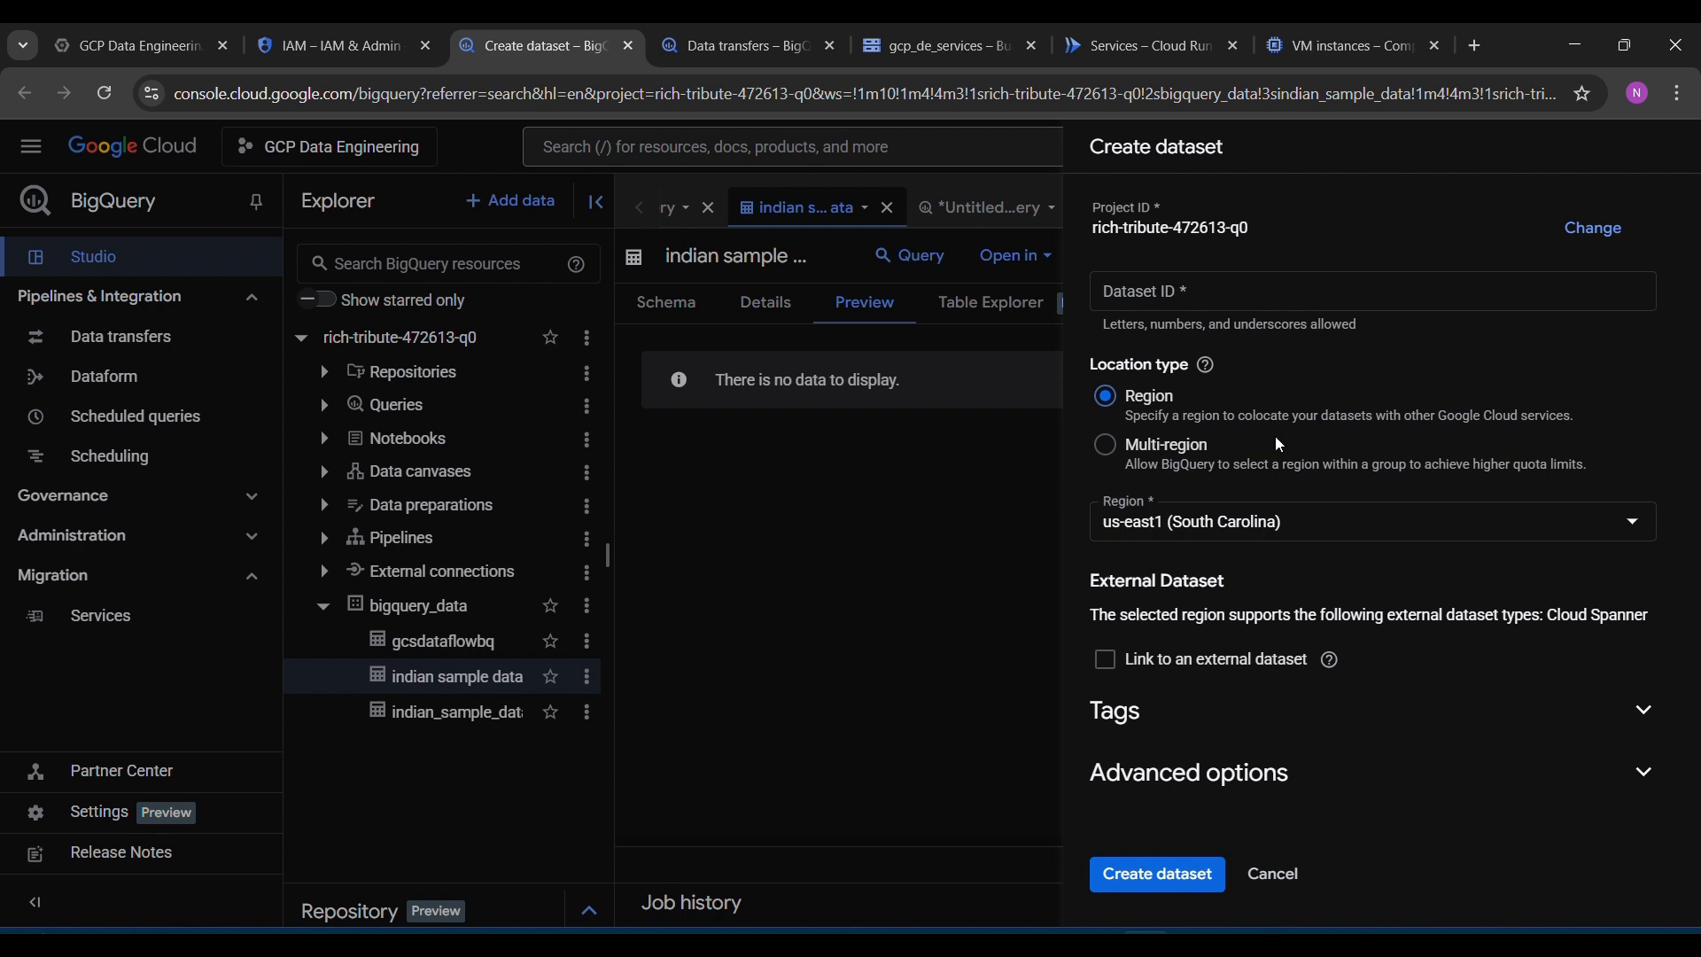
pyautogui.click(1185, 300)
pyautogui.write('jhdjdh')
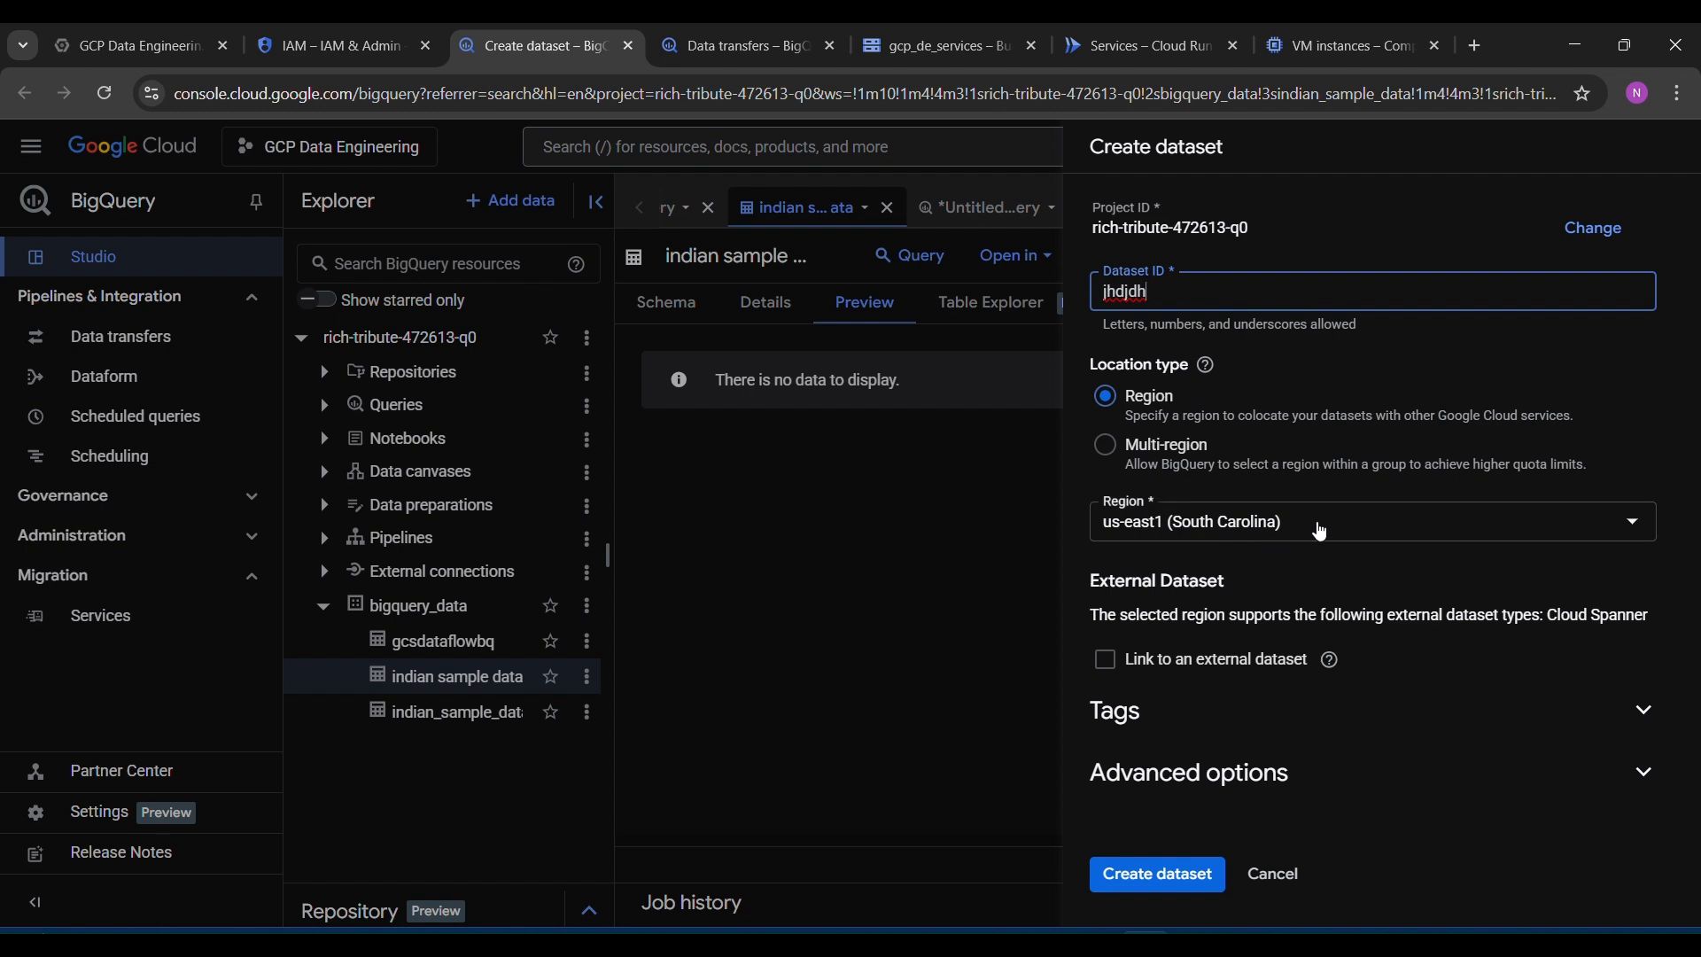
pyautogui.click(1319, 531)
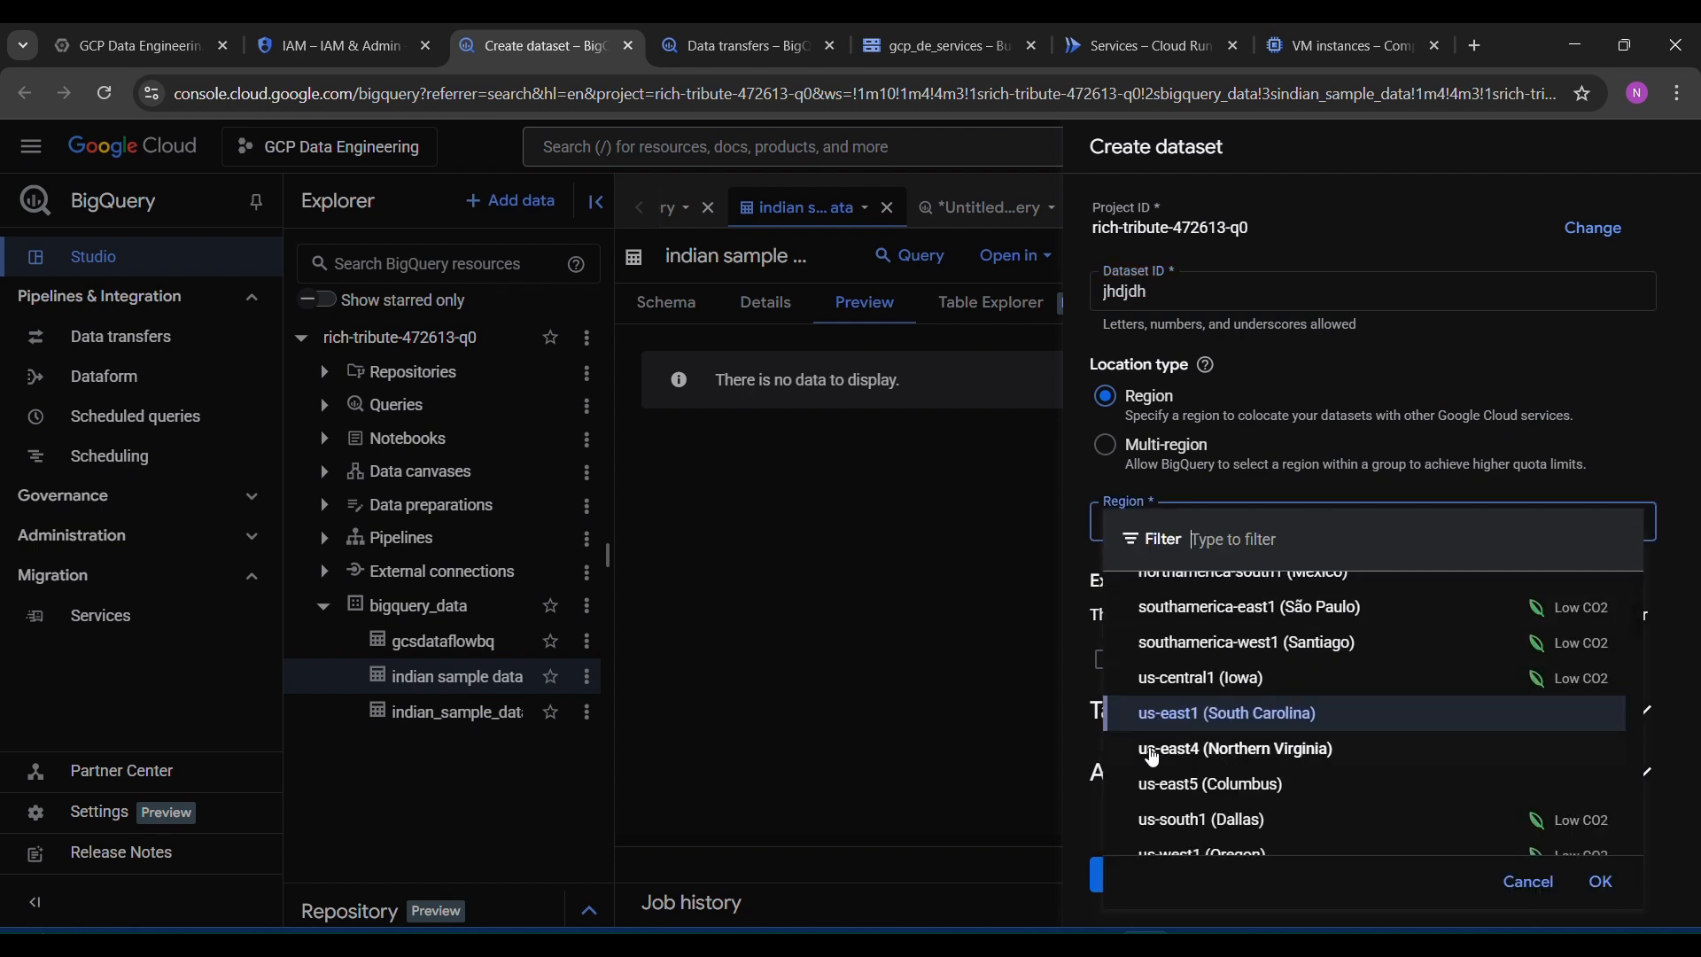
pyautogui.click(1365, 722)
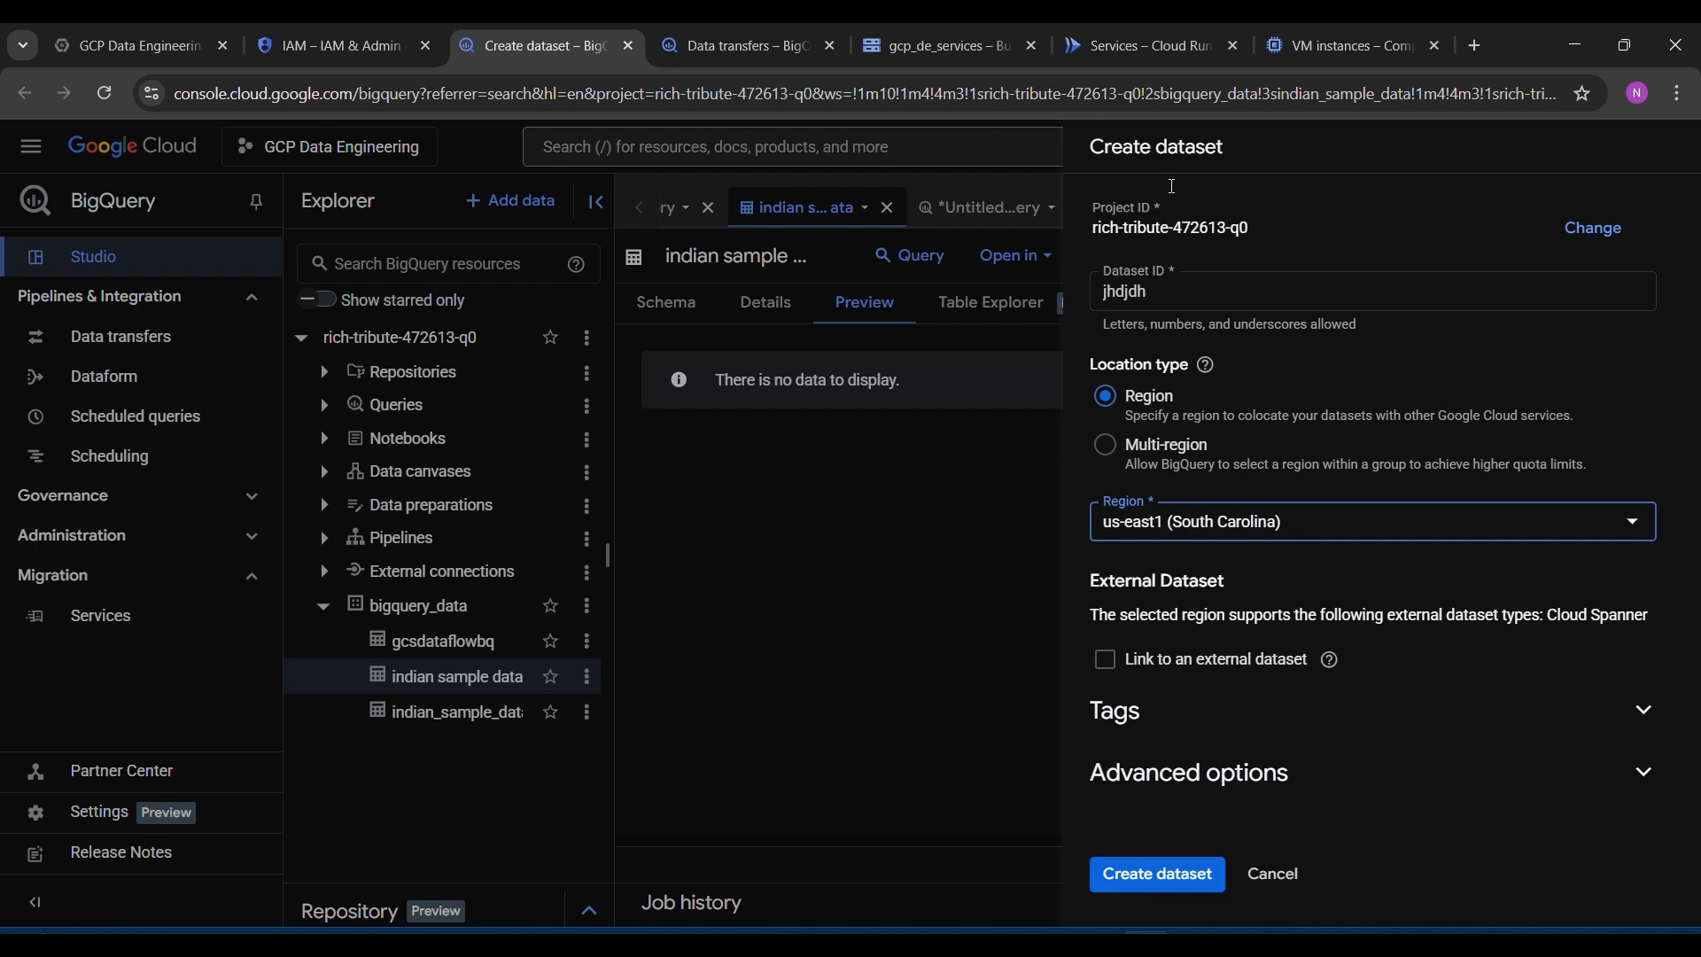
pyautogui.click(889, 518)
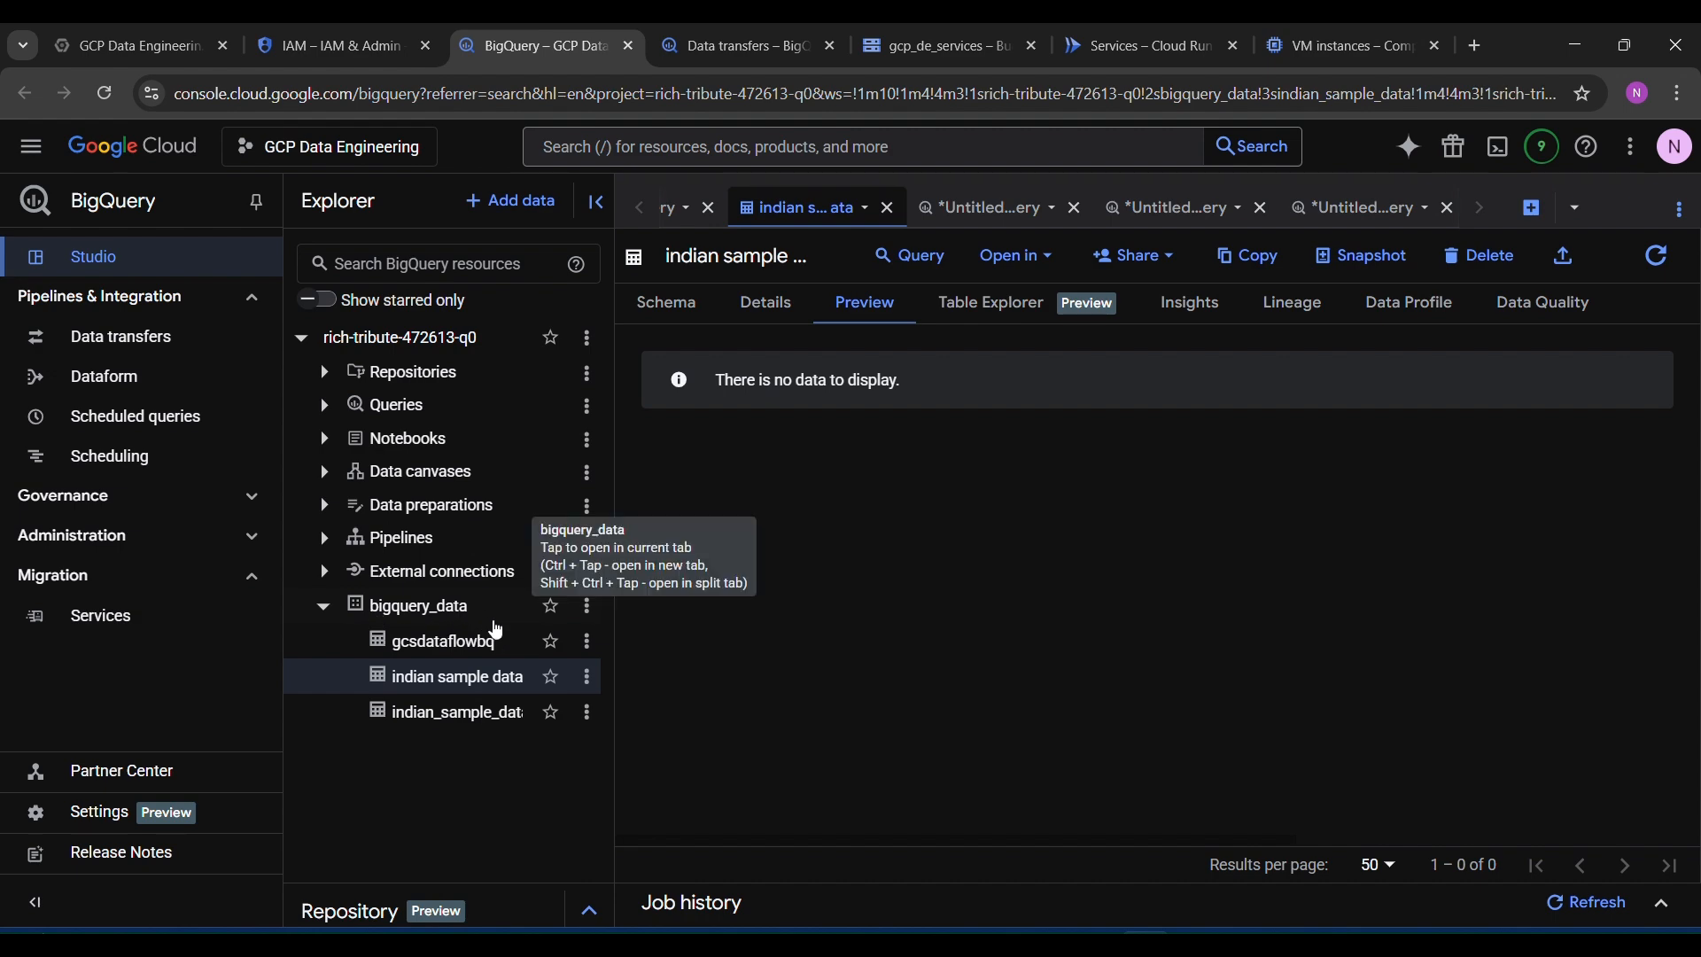
pyautogui.click(588, 606)
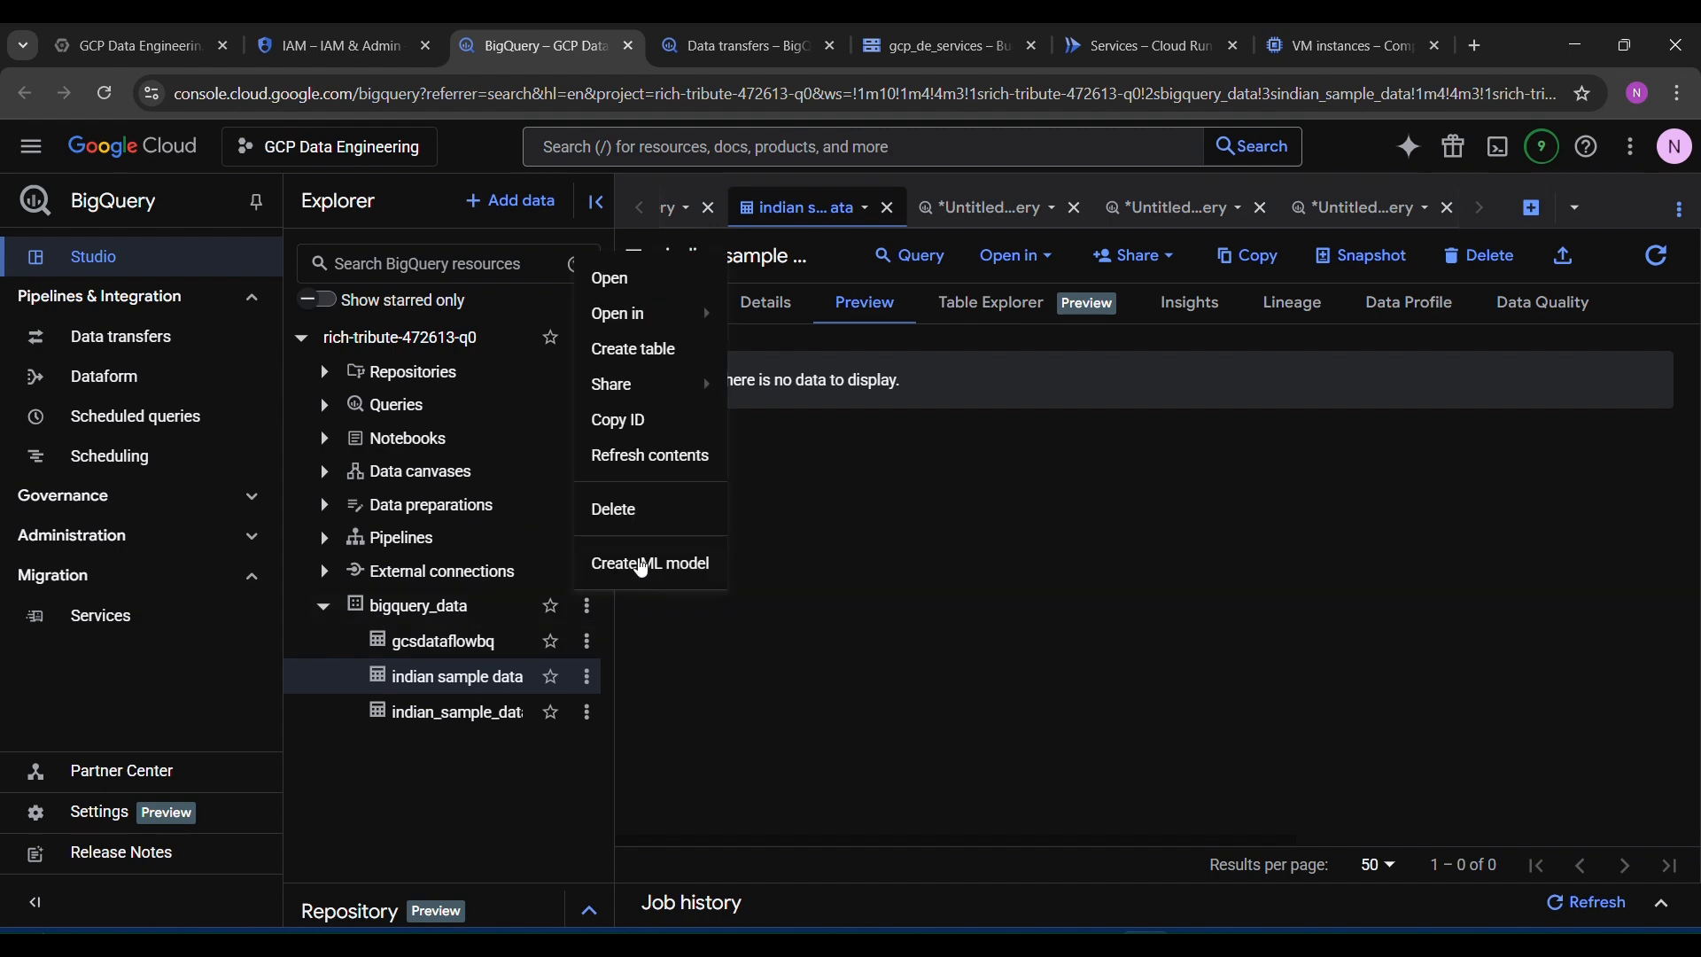
pyautogui.click(651, 359)
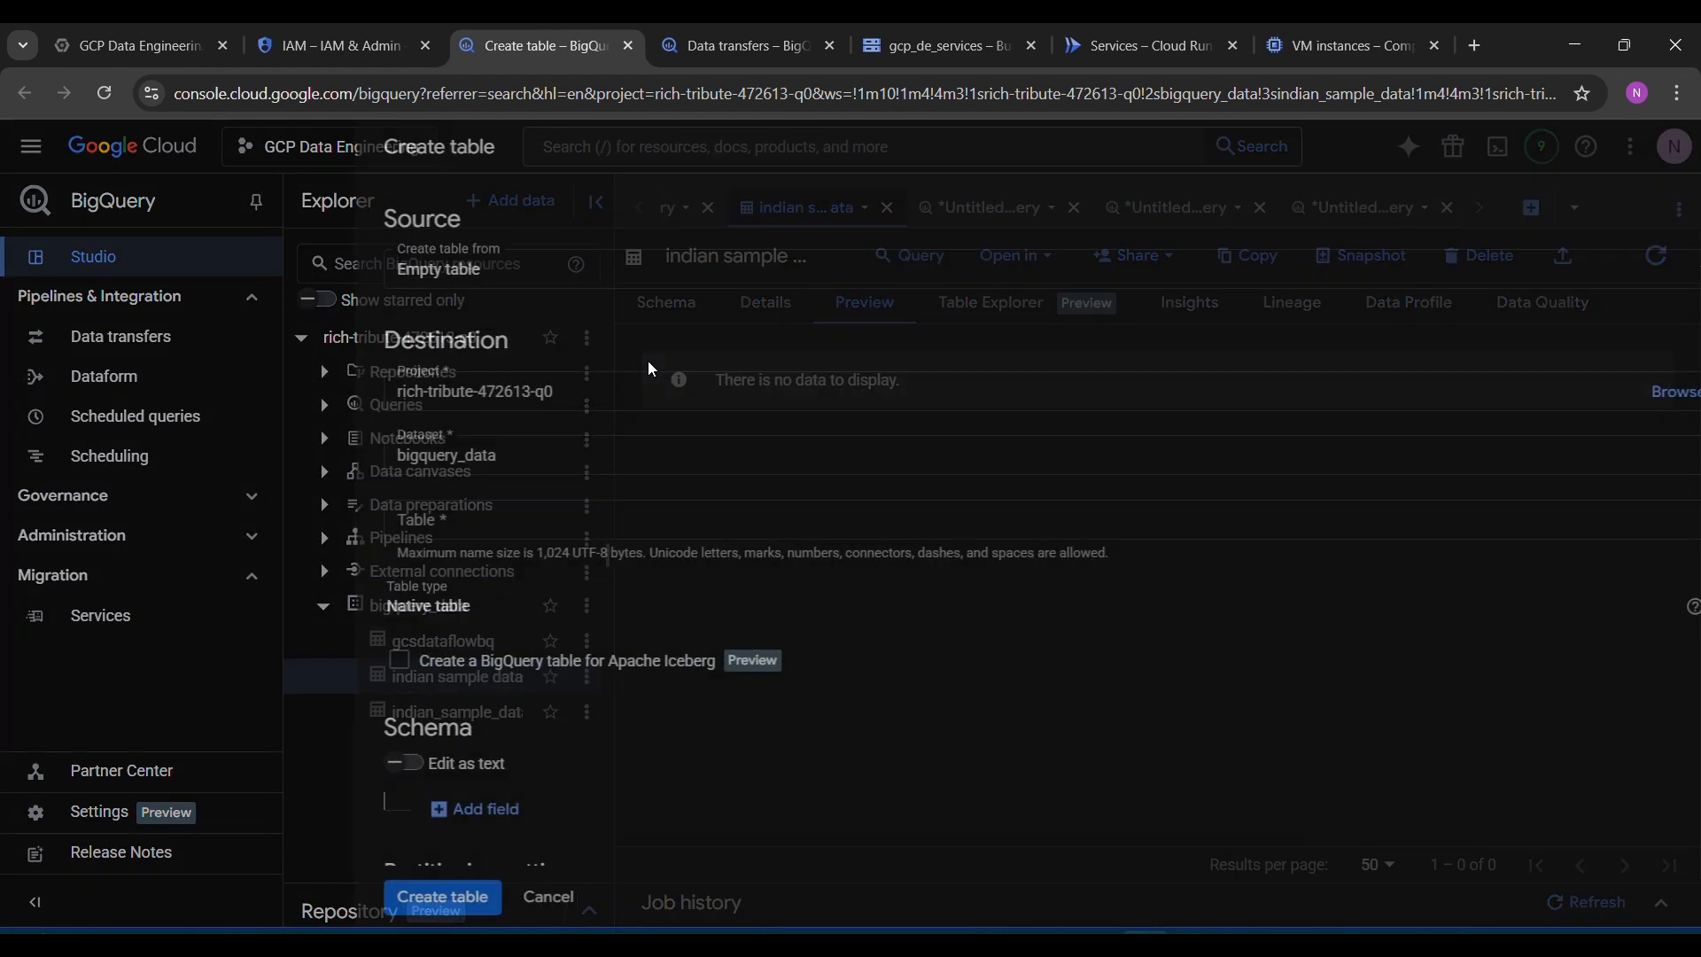
pyautogui.click(492, 278)
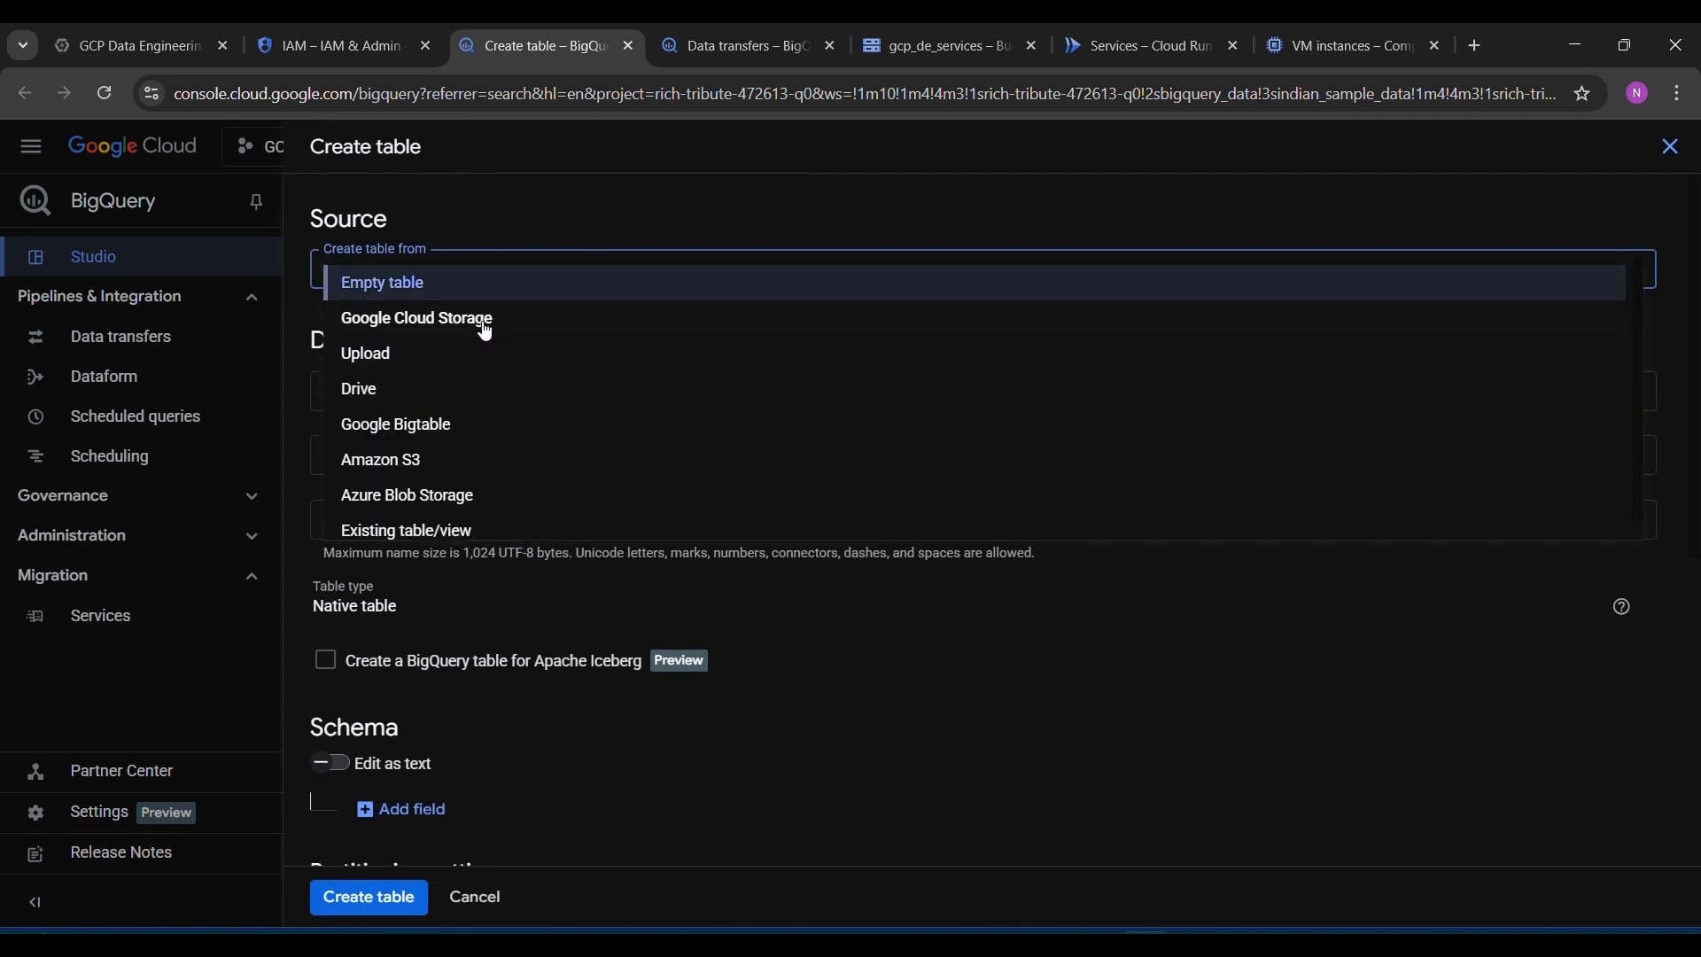
pyautogui.click(273, 342)
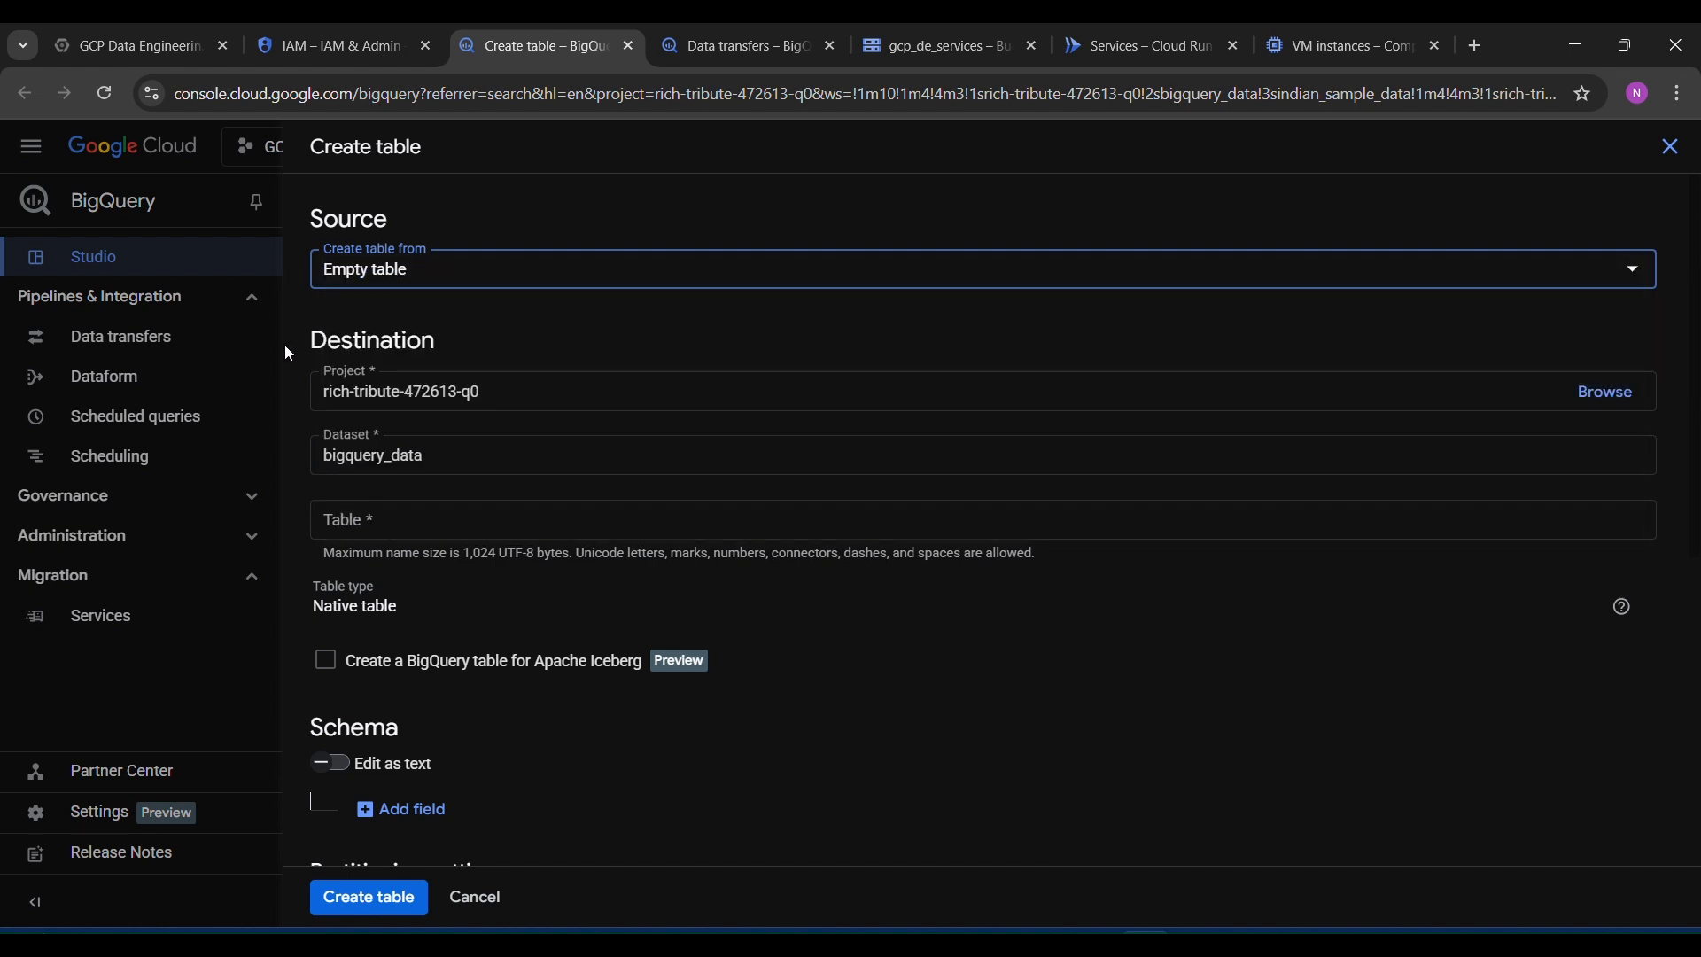
pyautogui.click(1670, 146)
pyautogui.click(955, 588)
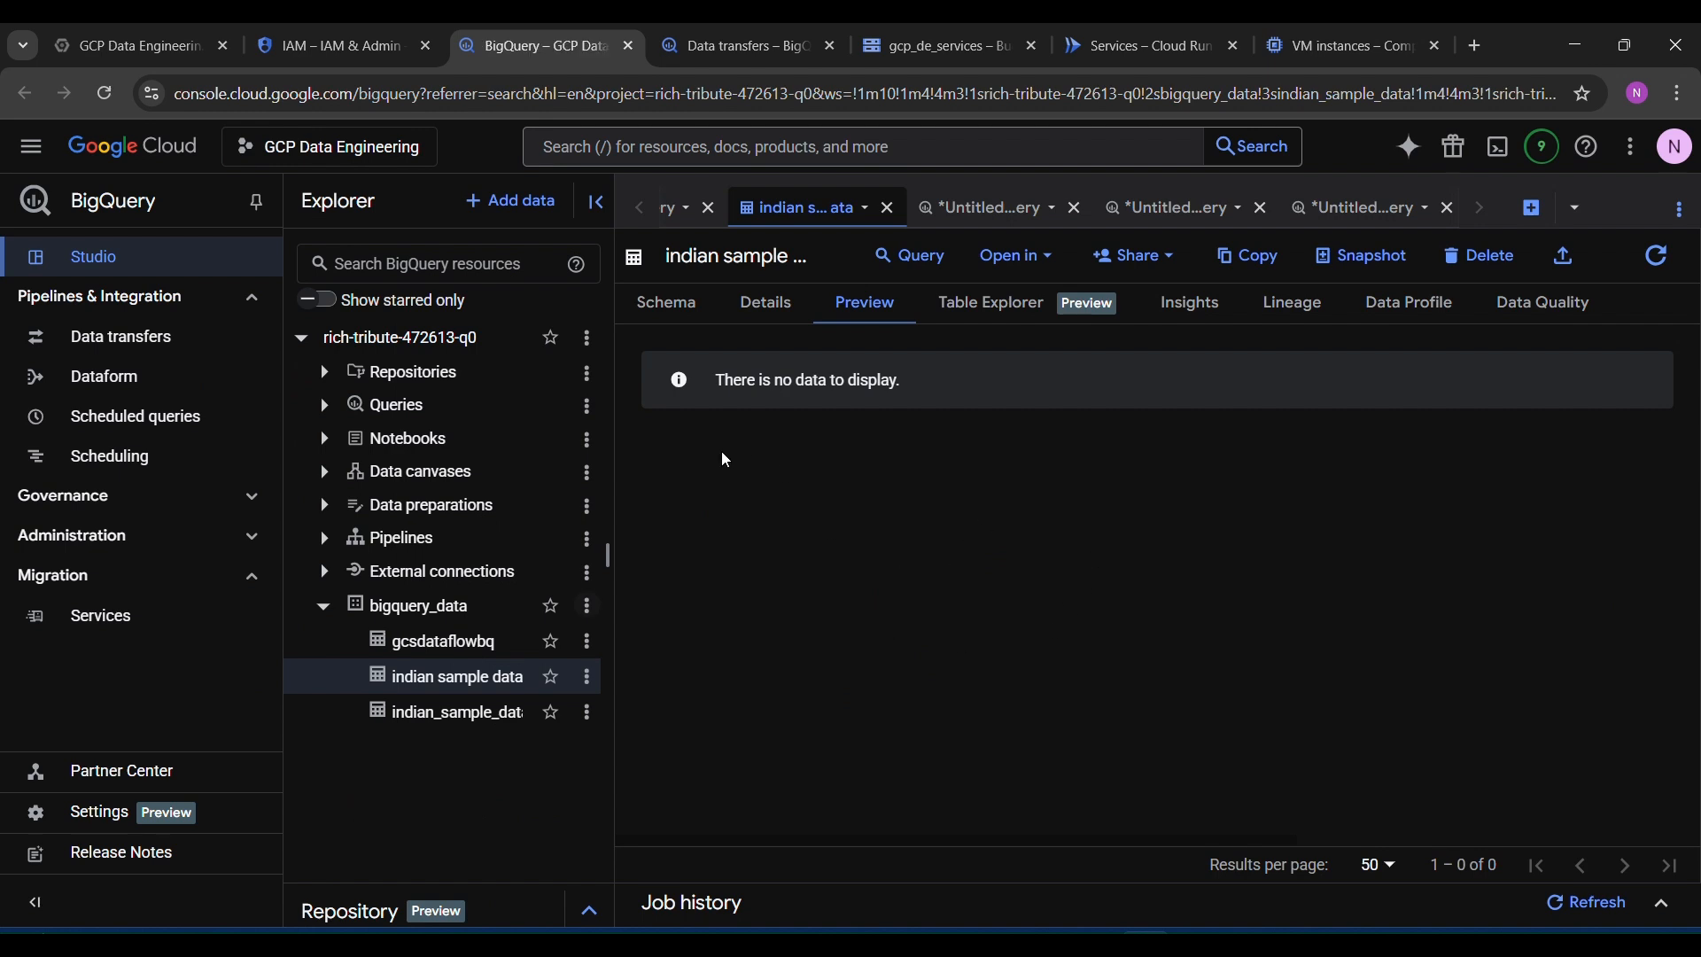
# Step: View the details and the schema of the indian sample data table
pyautogui.click(767, 304)
pyautogui.click(699, 308)
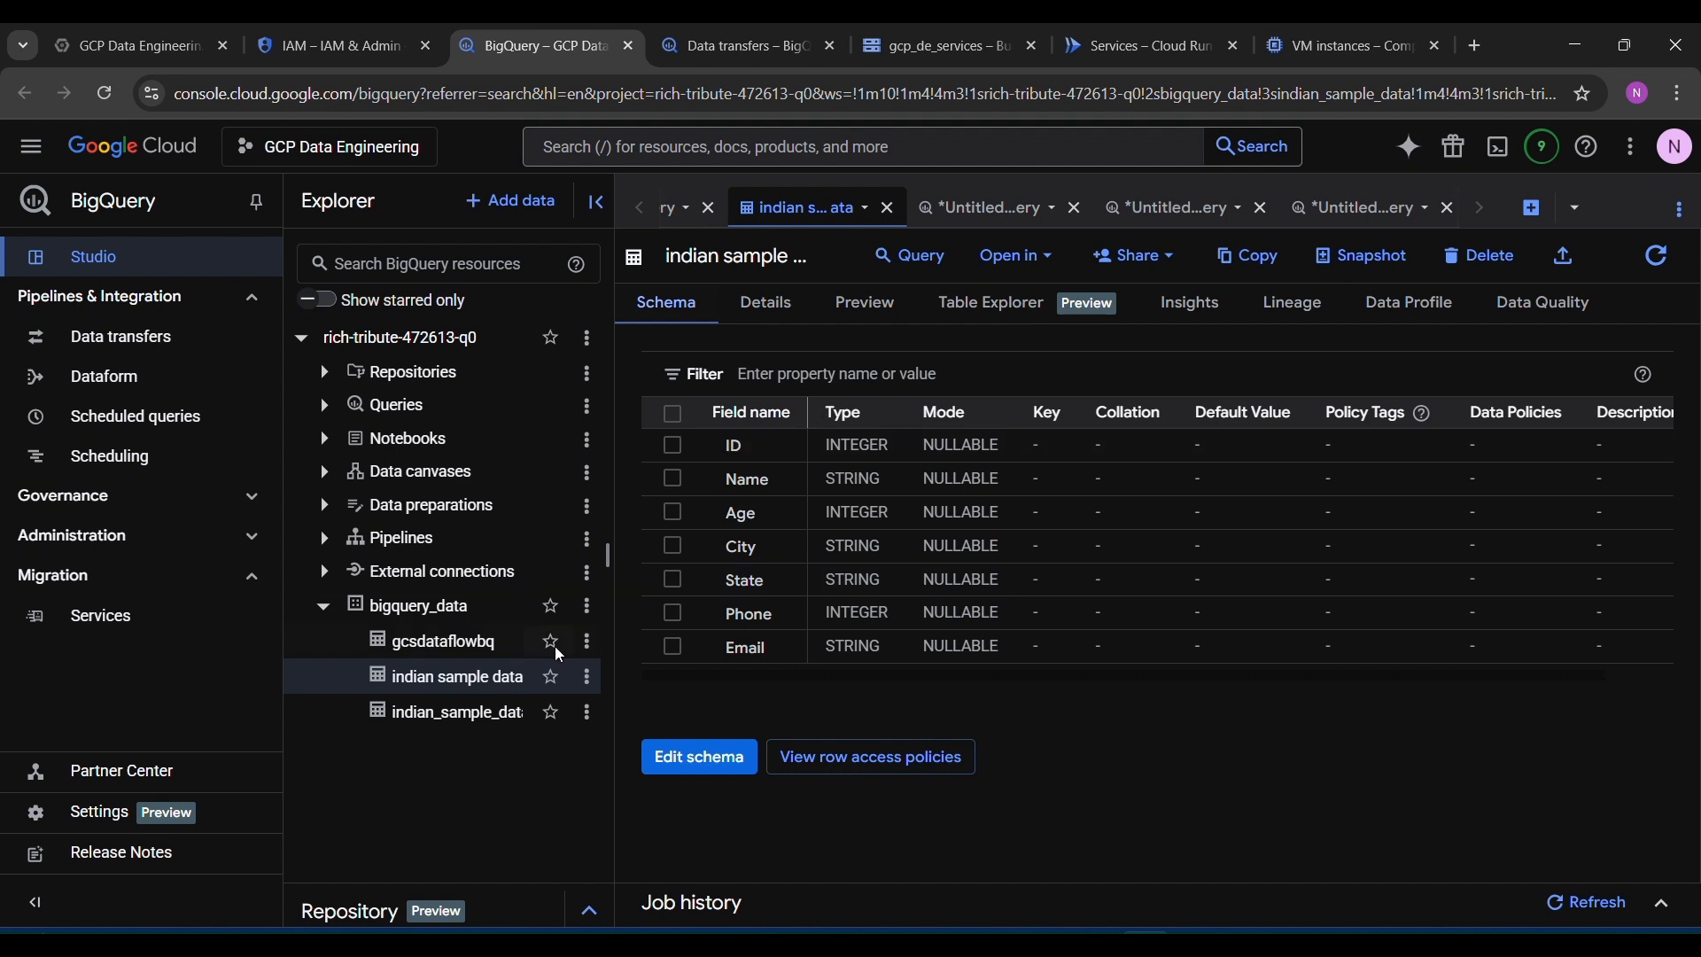
# Step: Set up a table named hjfhhfhhh in bigquery_data with Google Cloud Storage as source, review the remaining options, and quit without saving
pyautogui.click(587, 607)
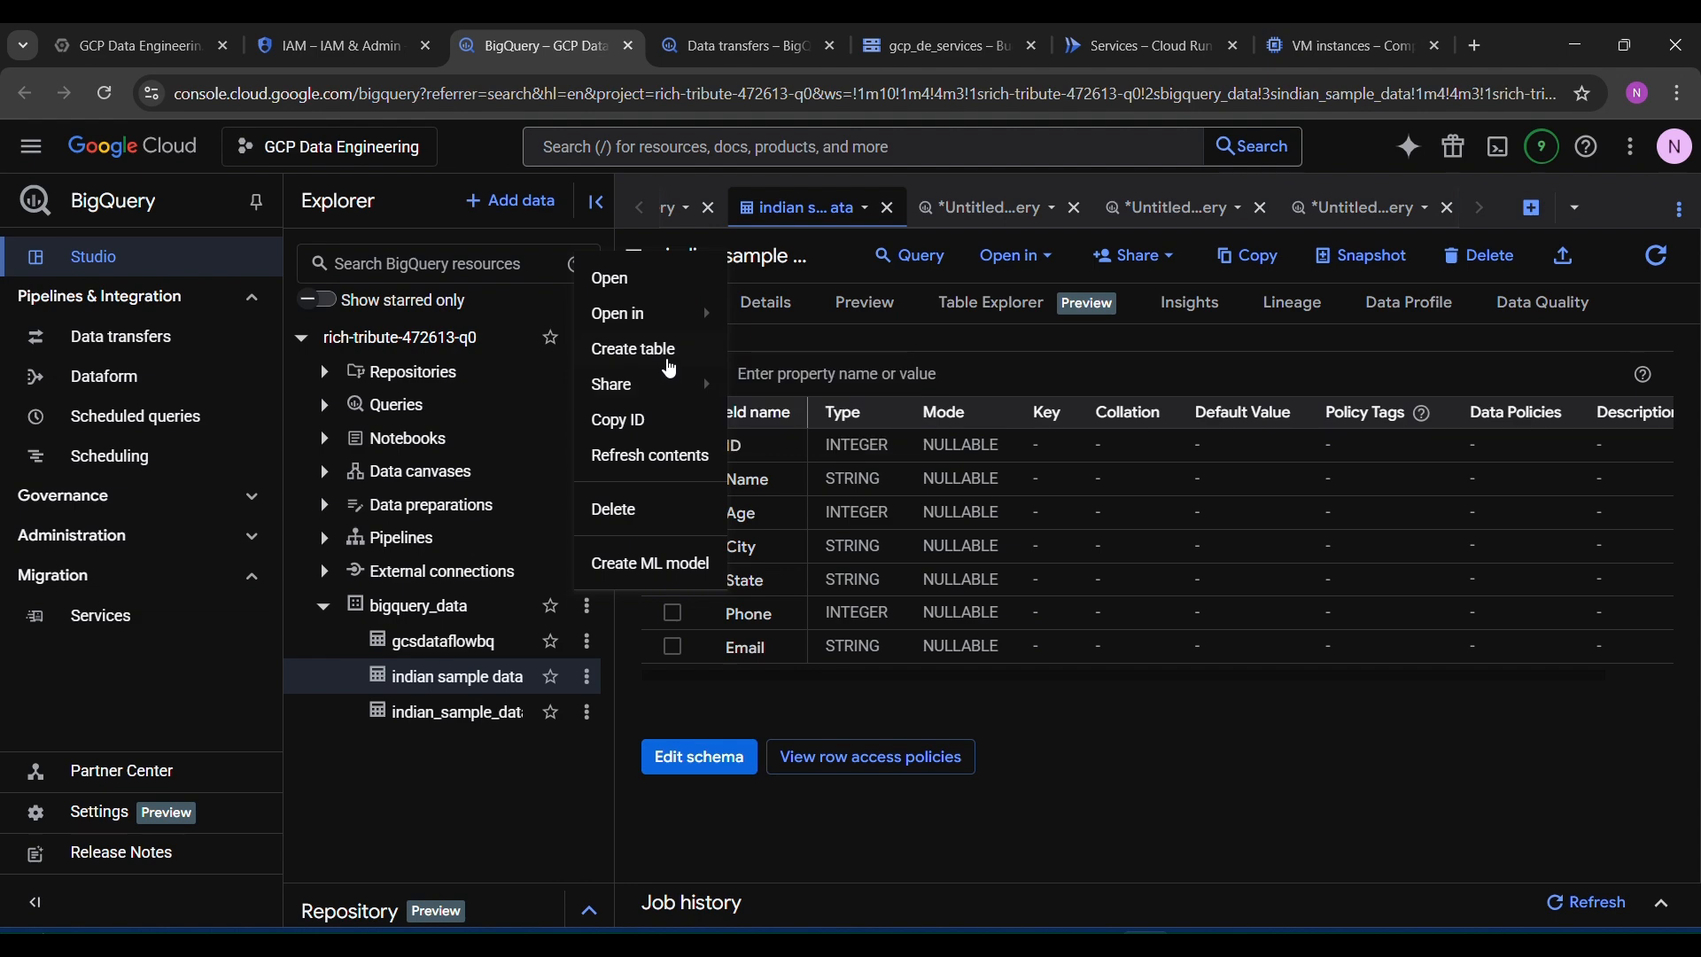
pyautogui.click(670, 350)
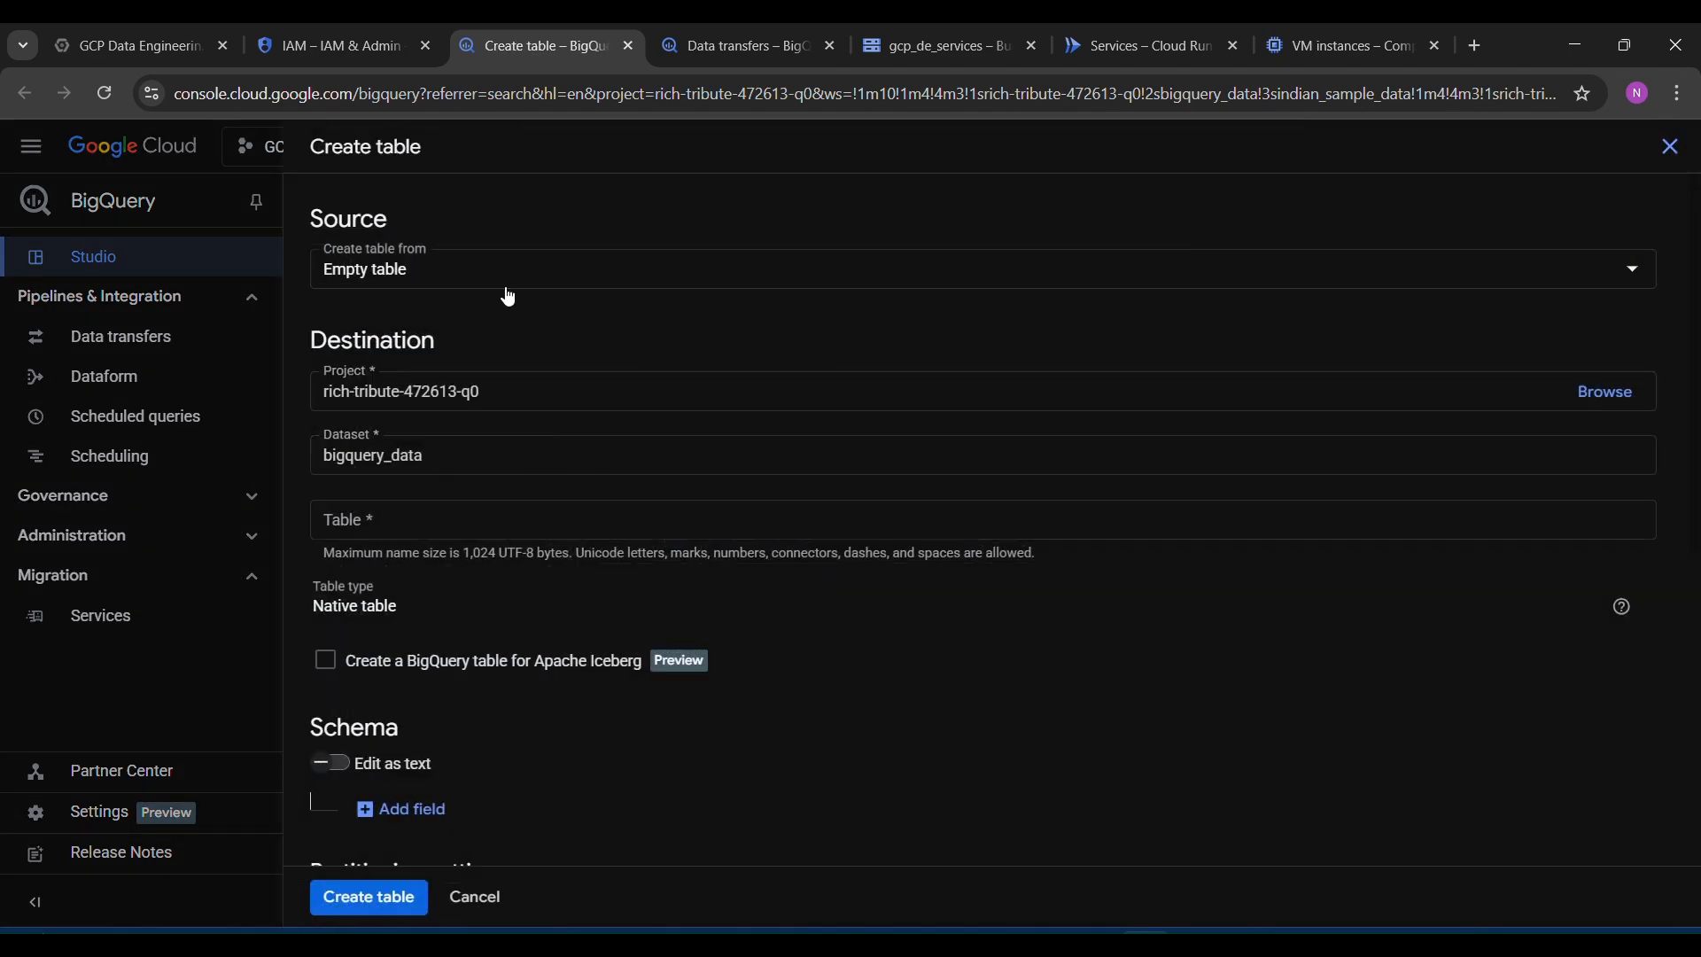
pyautogui.click(444, 290)
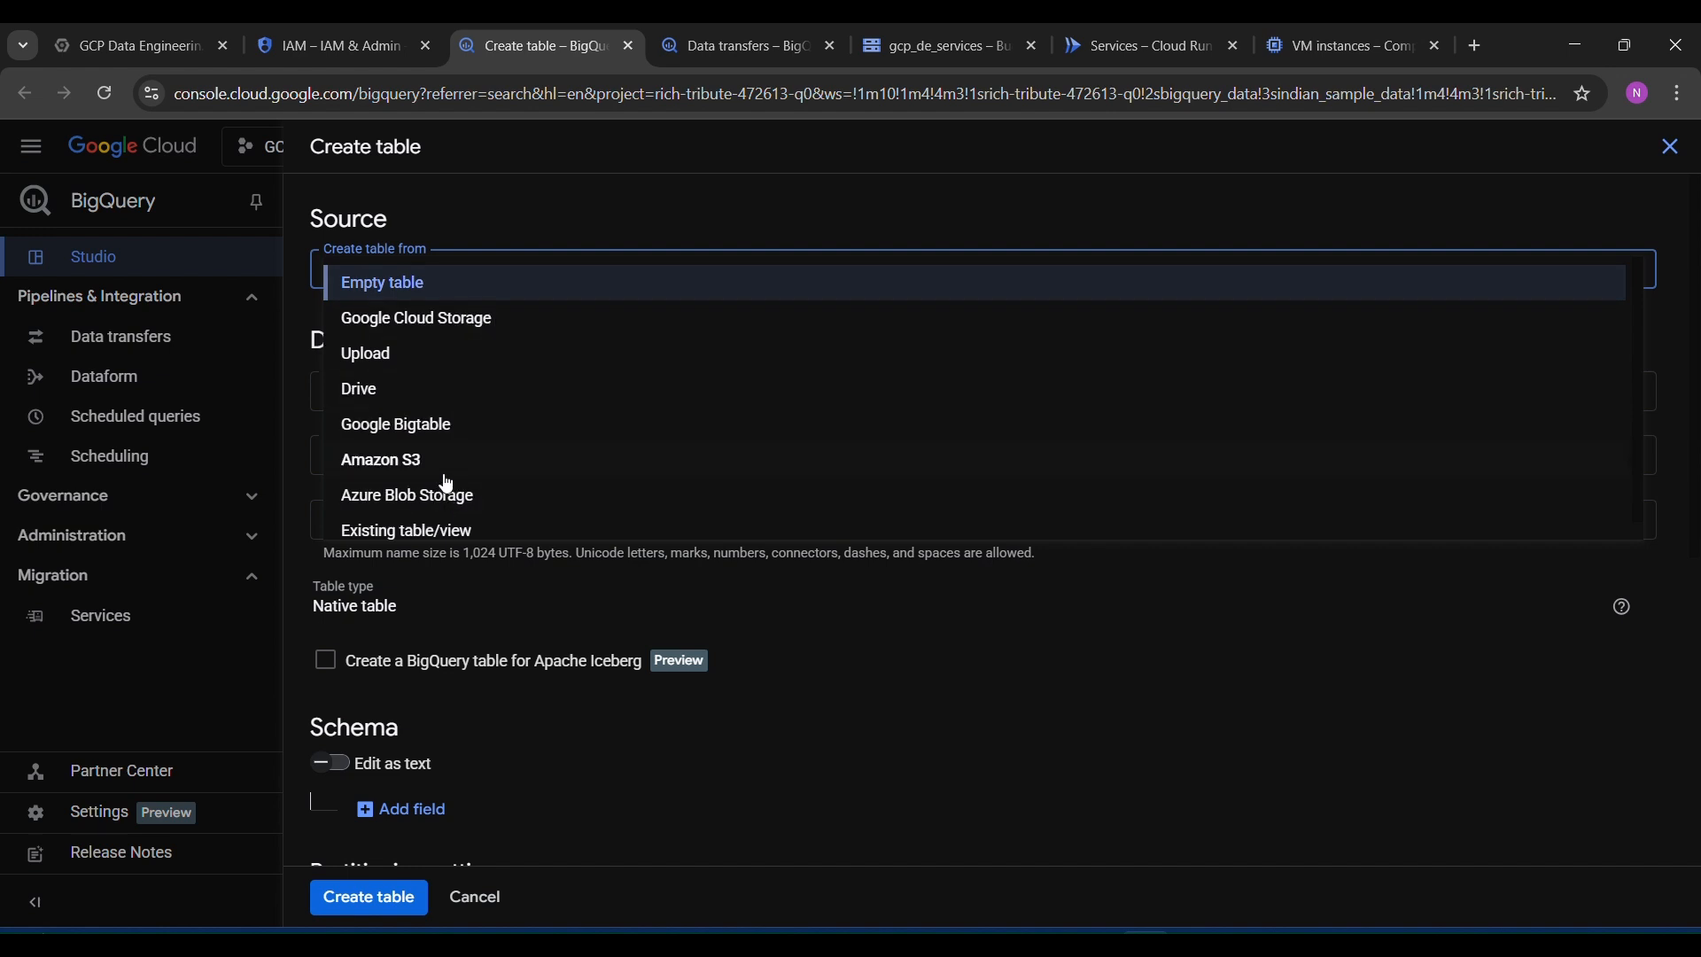
pyautogui.click(459, 324)
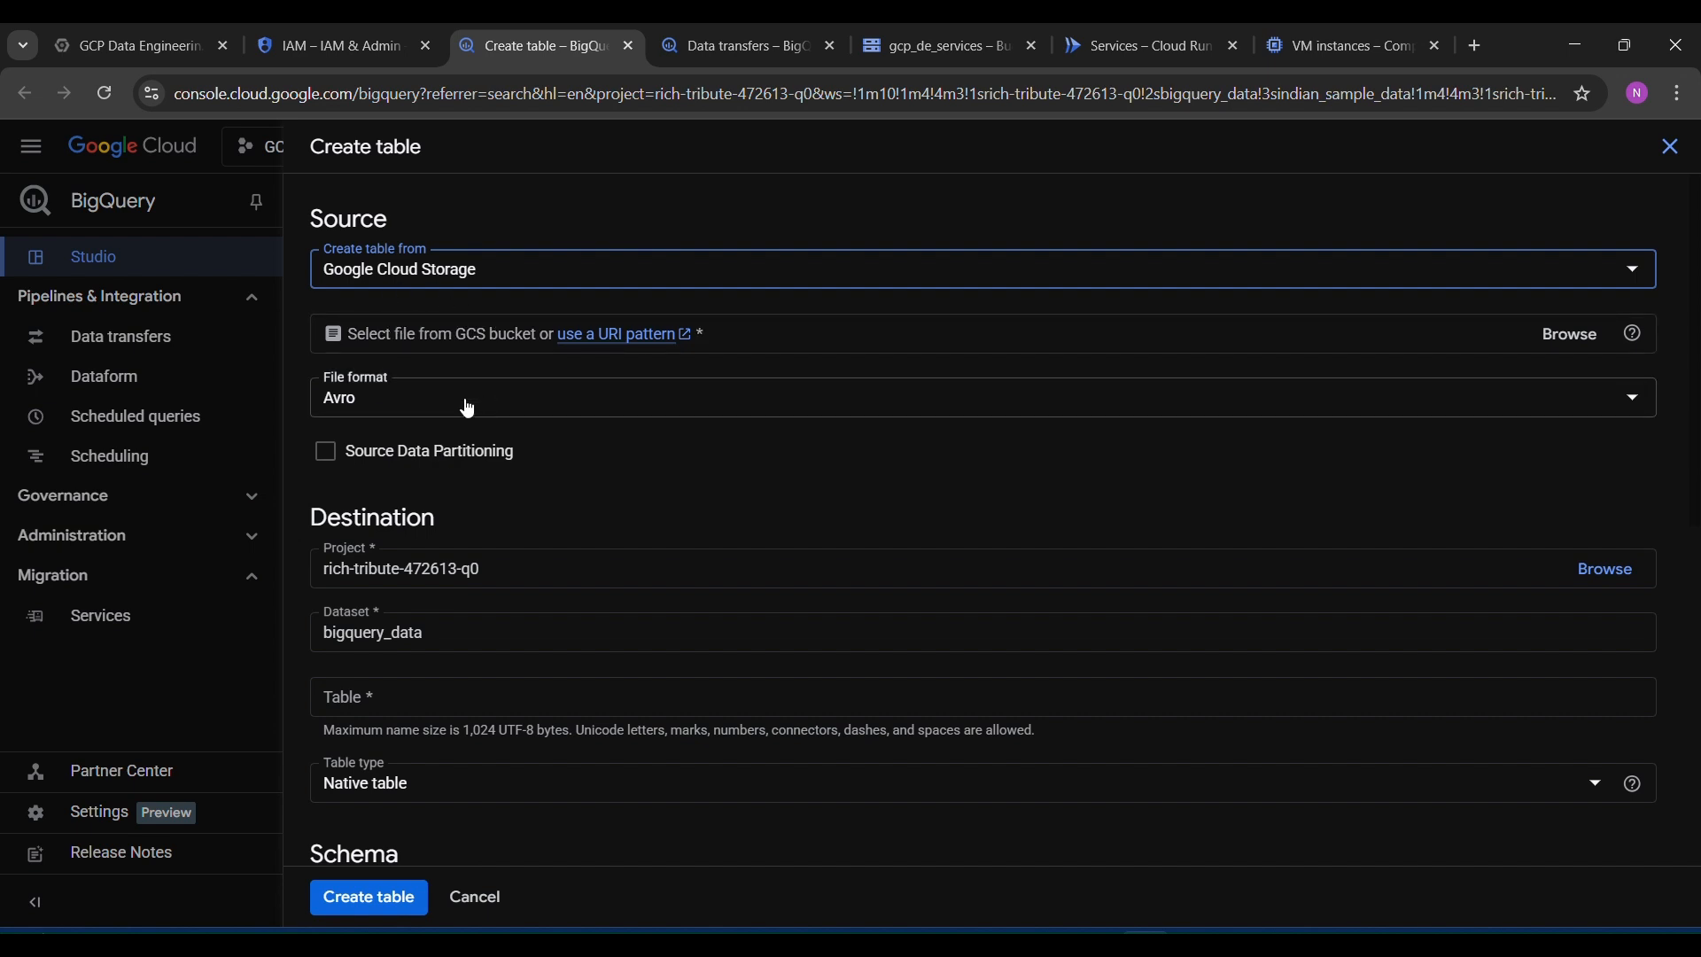
pyautogui.scroll(-3, 679, 502)
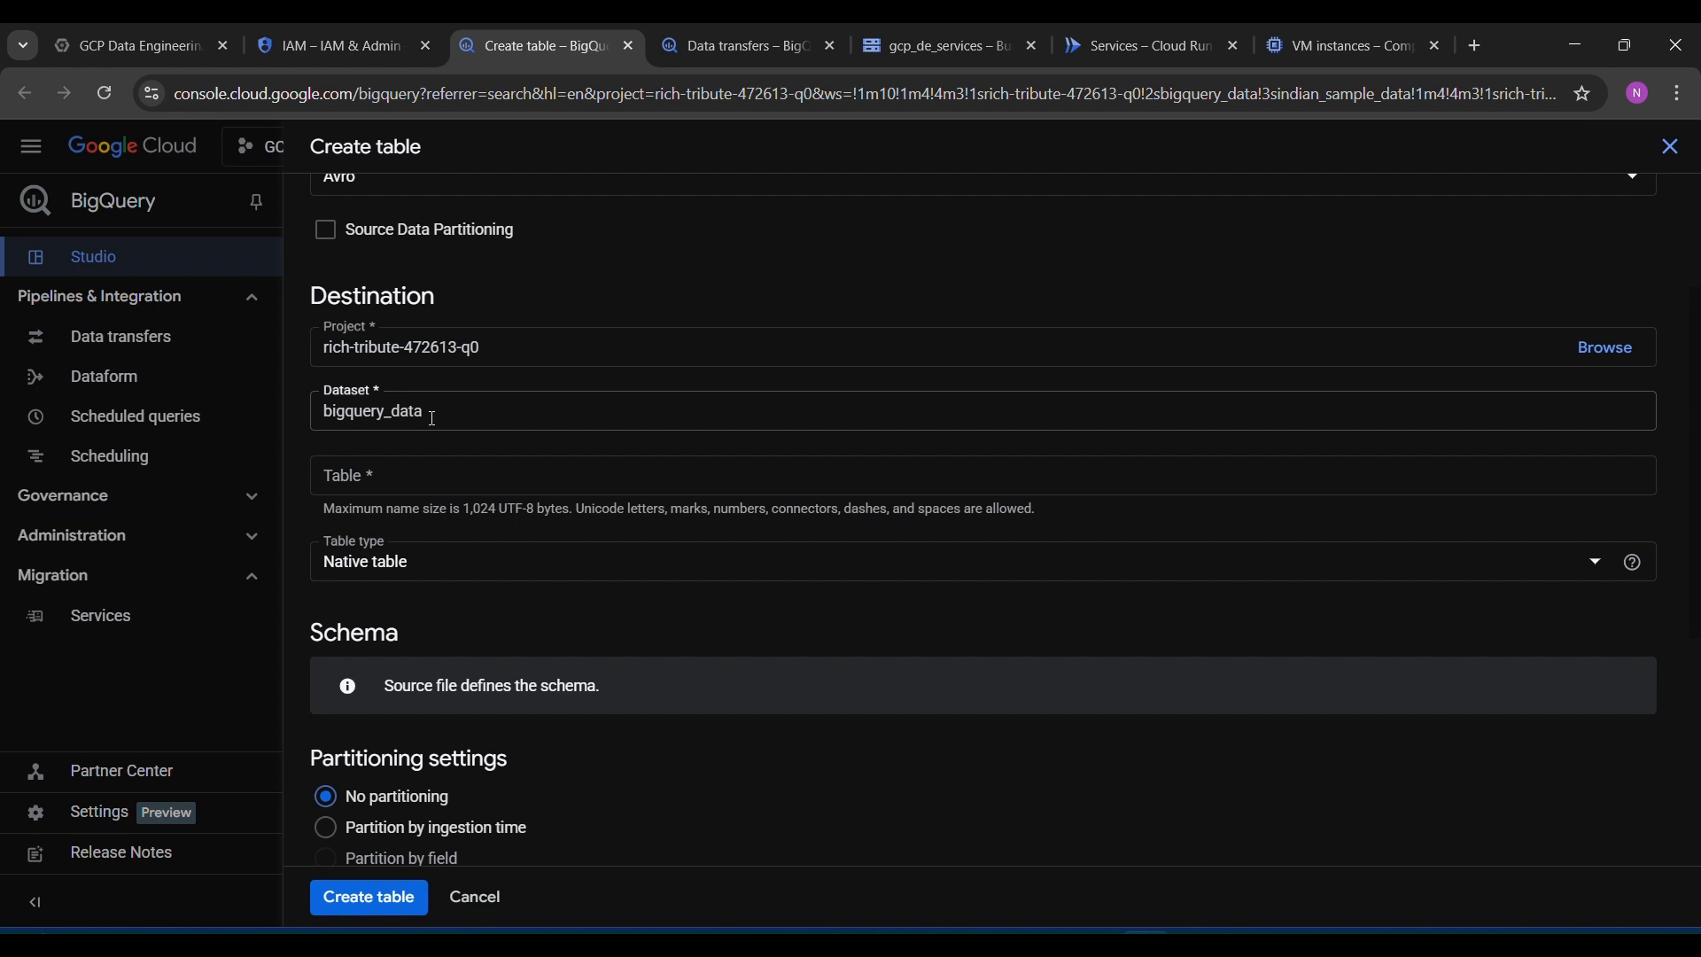
pyautogui.scroll(-1, 487, 467)
pyautogui.click(424, 368)
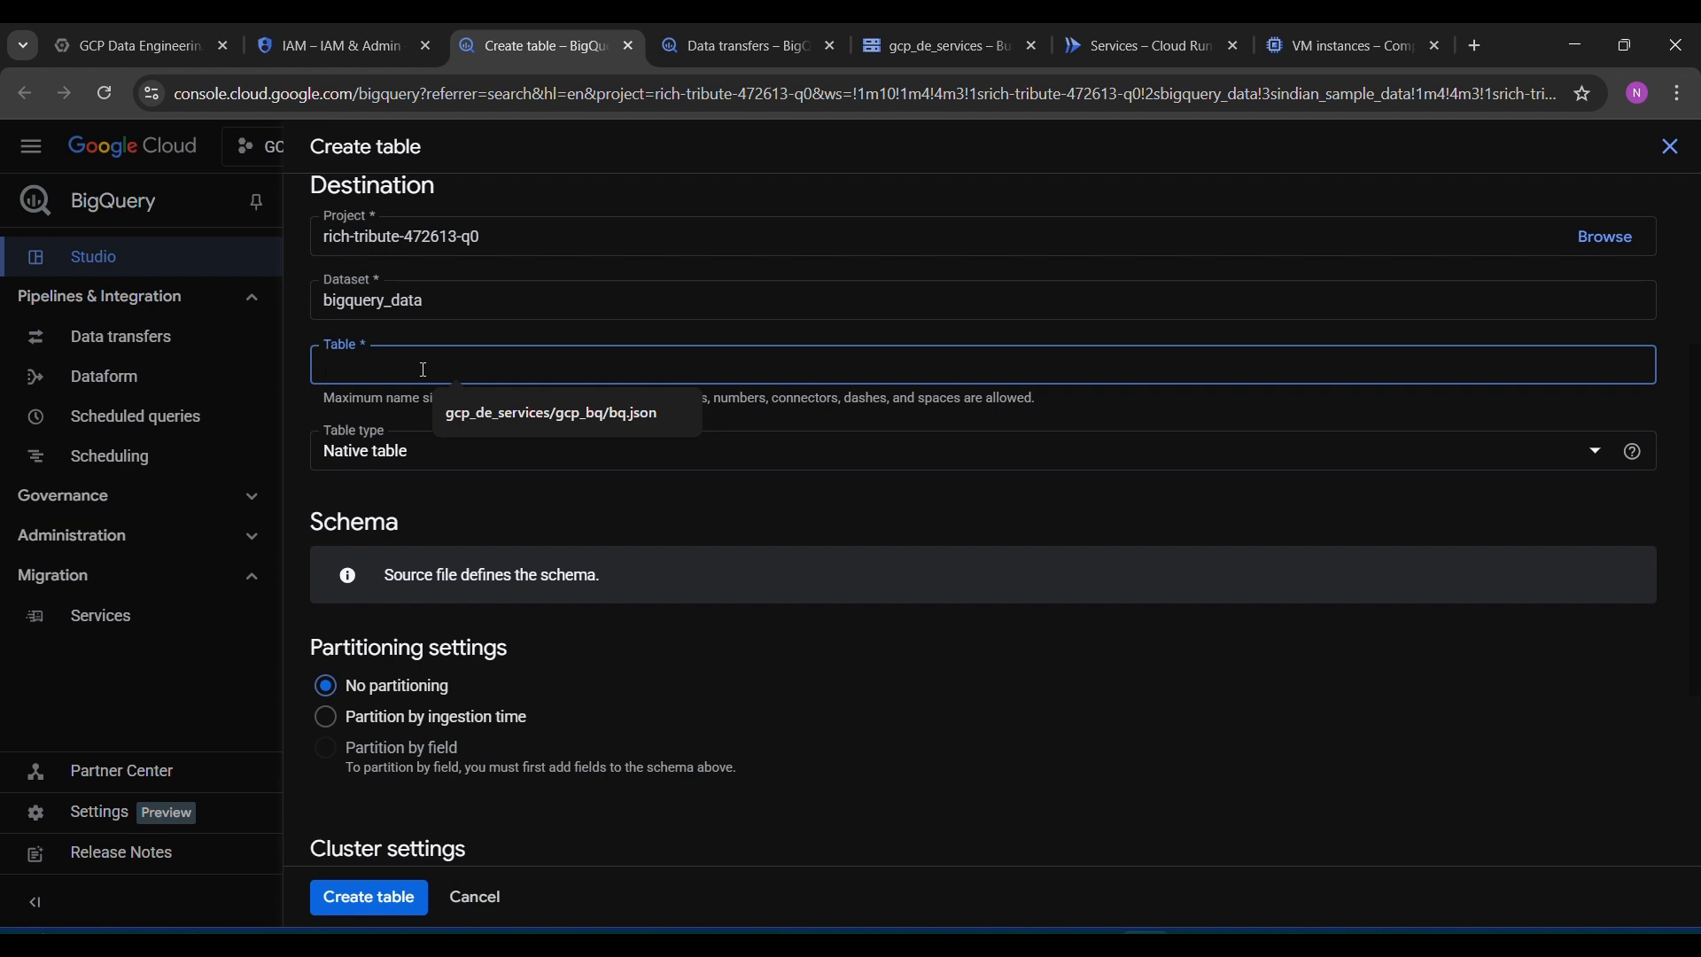
pyautogui.write('hjfhhfhhh')
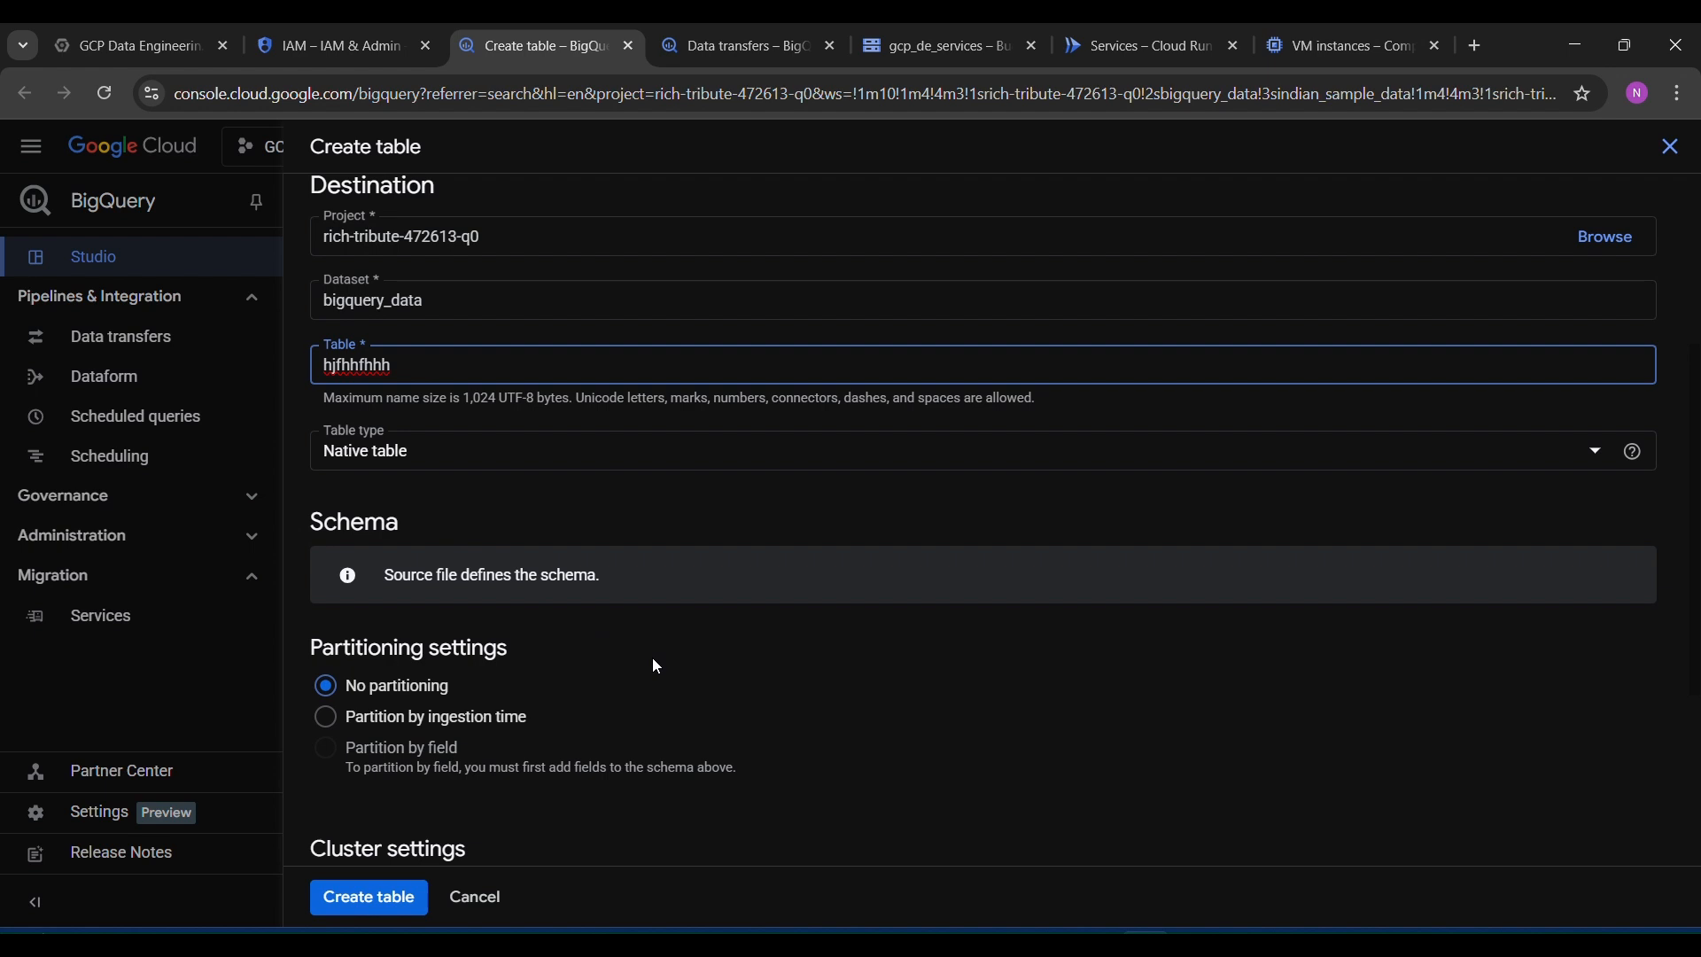
pyautogui.scroll(-4, 655, 662)
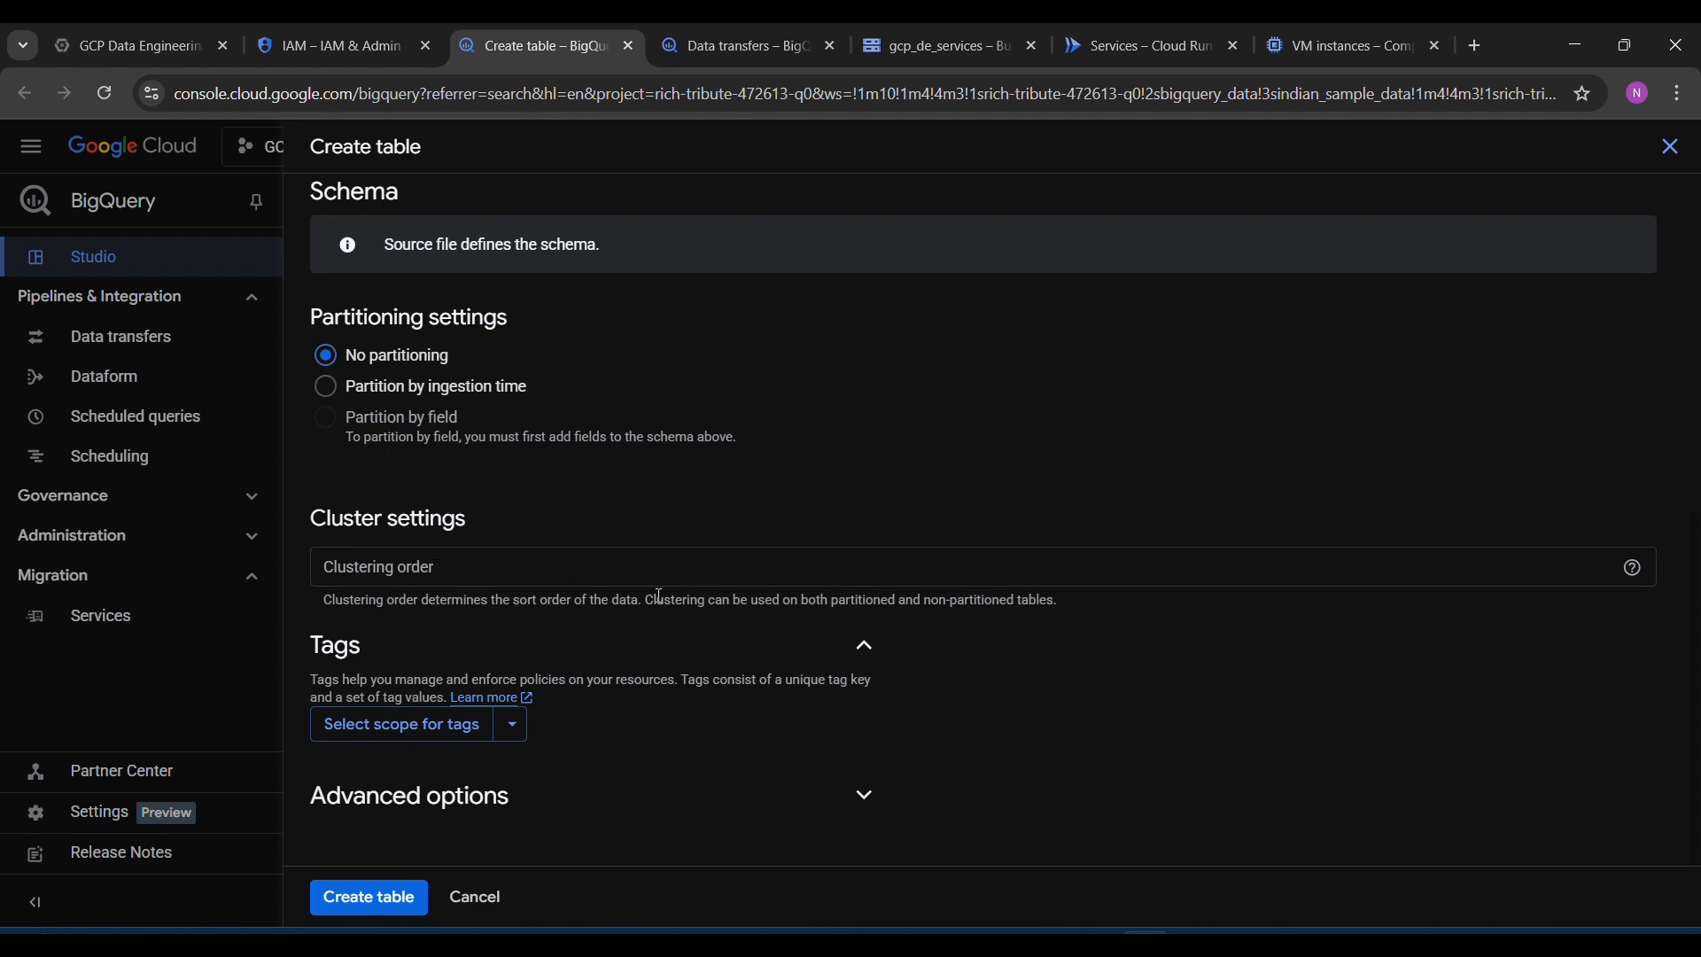
pyautogui.click(1671, 148)
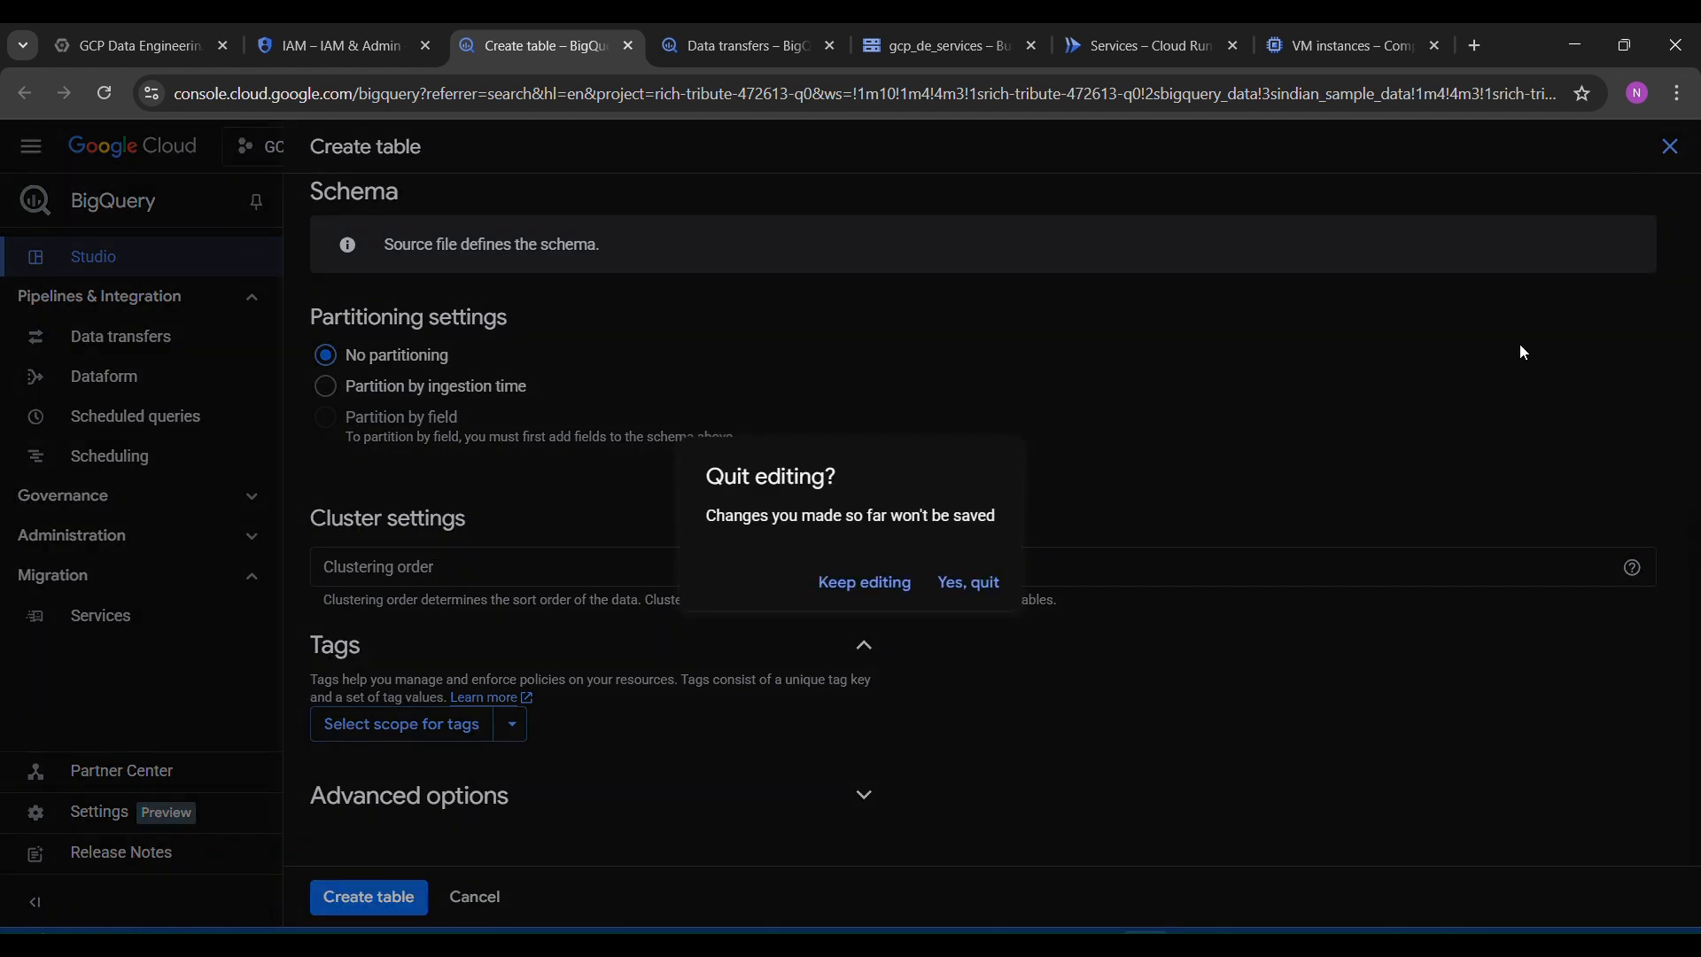
pyautogui.click(969, 584)
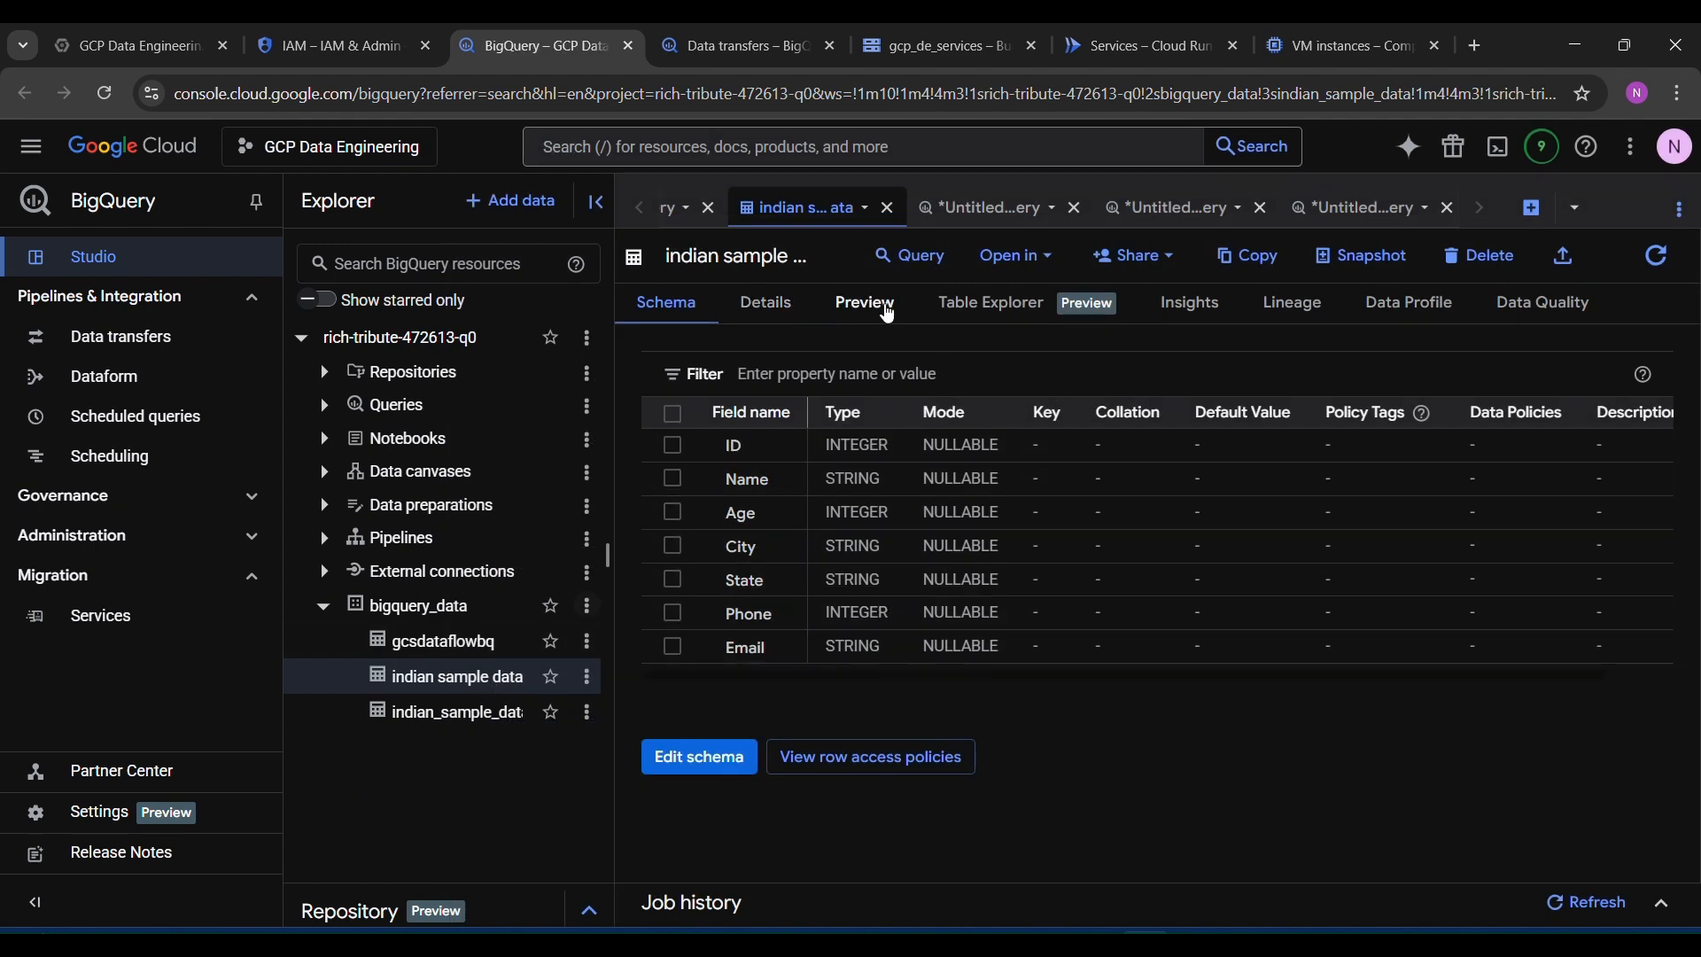
# Step: Check the details and the data preview of the indian sample data table
pyautogui.click(798, 317)
pyautogui.click(869, 316)
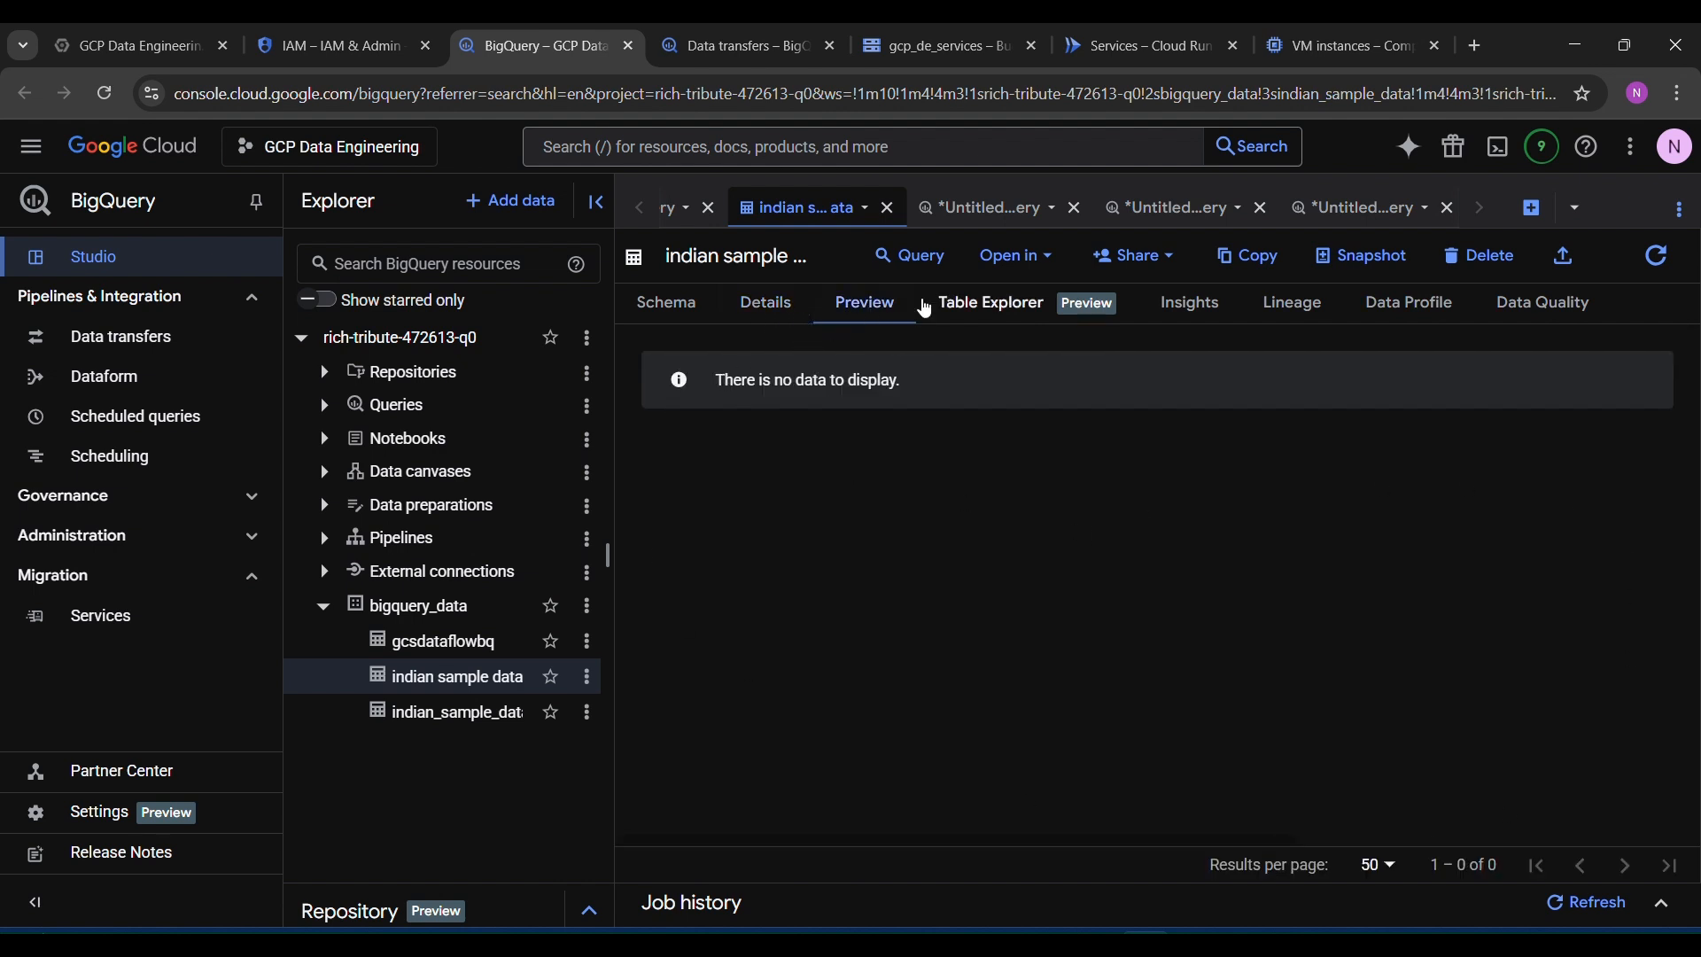
# Step: Open a query on indian sample data and rewrite it as a truncate table statement, replacing SELECT FROM and removing LIMIT 1000
pyautogui.click(911, 256)
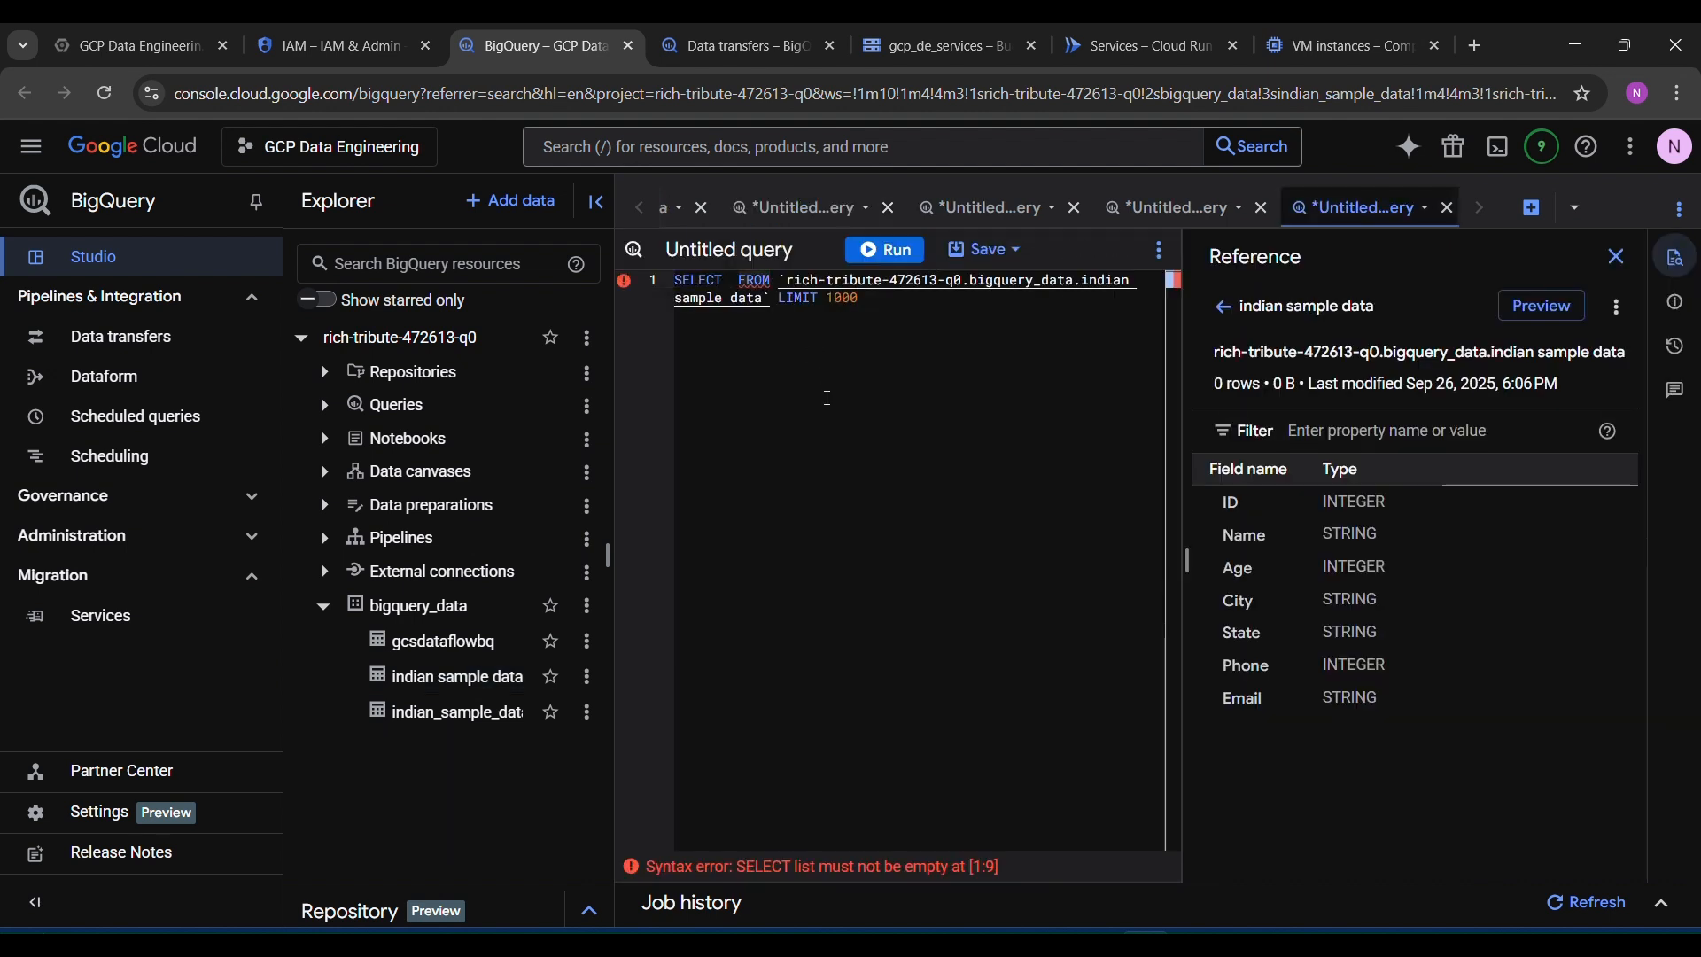
pyautogui.moveTo(780, 283); pyautogui.dragTo(676, 285)
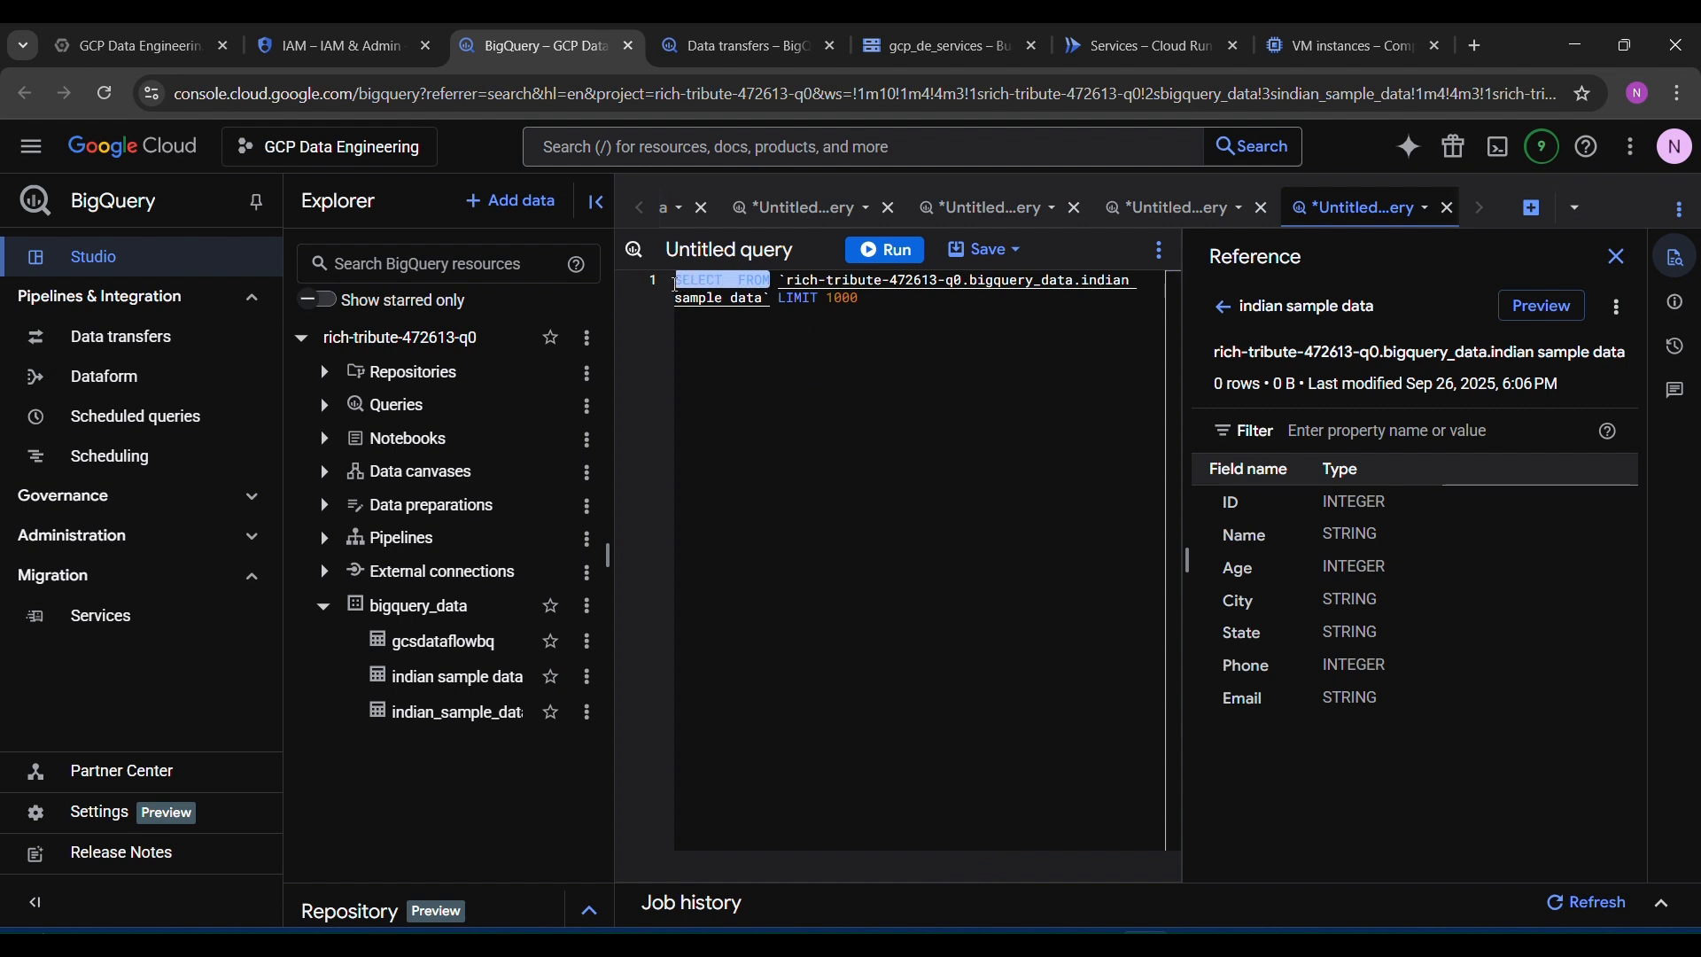
pyautogui.press('BackSpace')
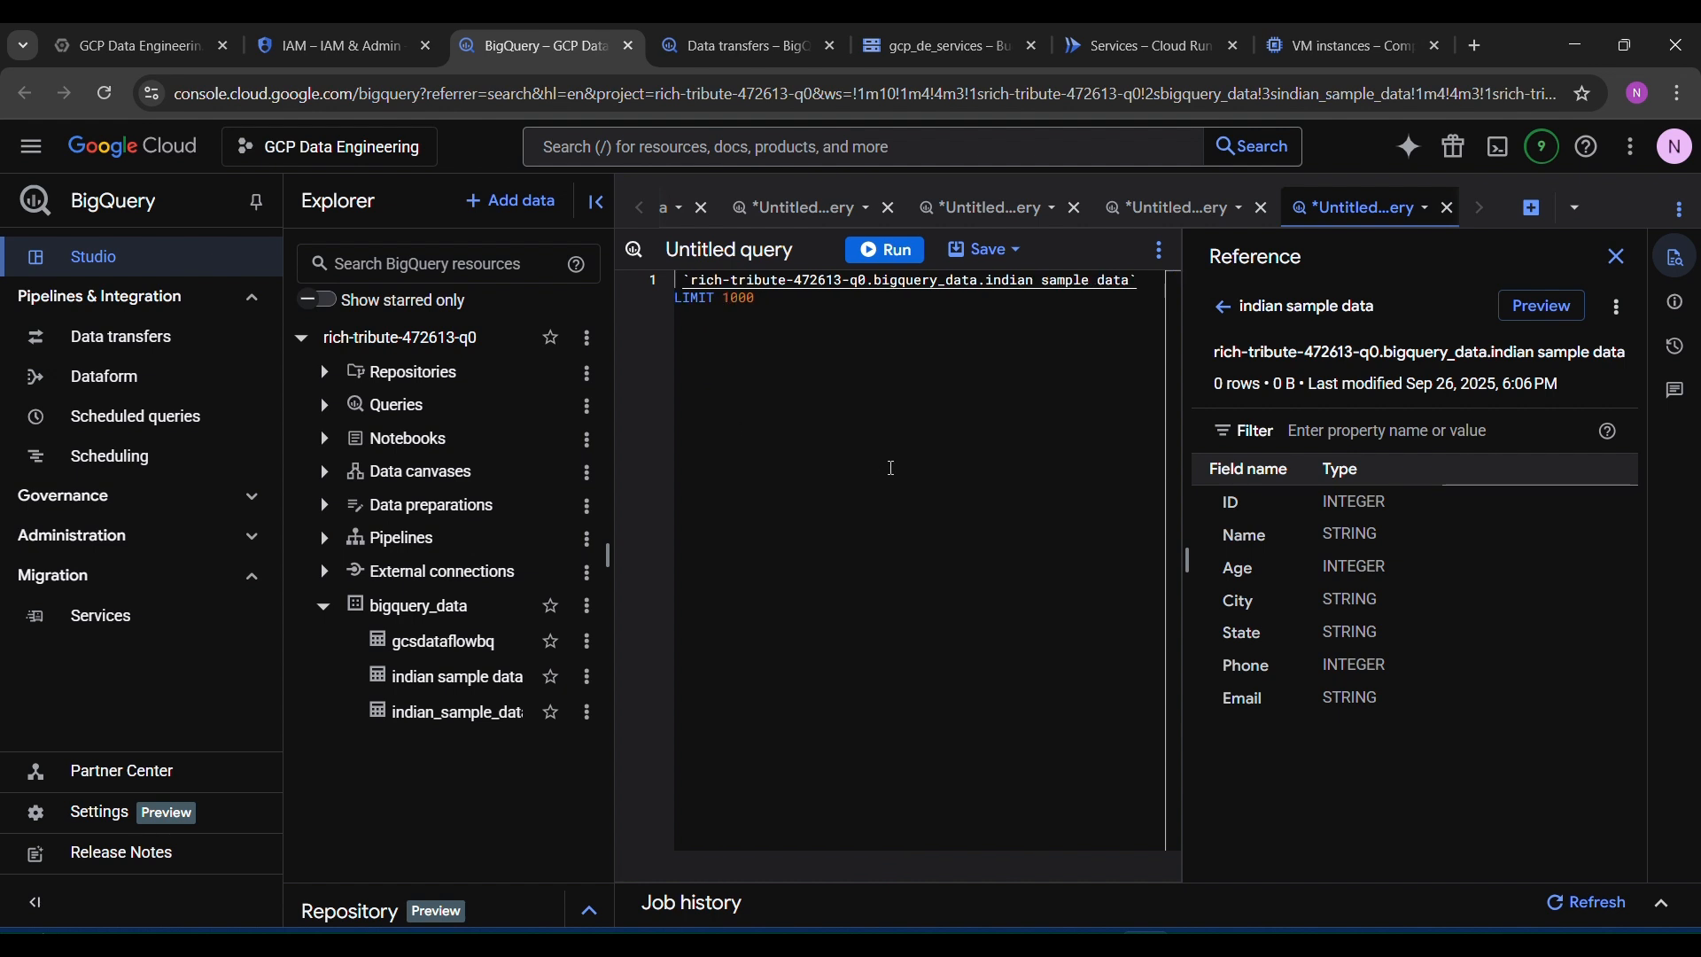
pyautogui.write('tr')
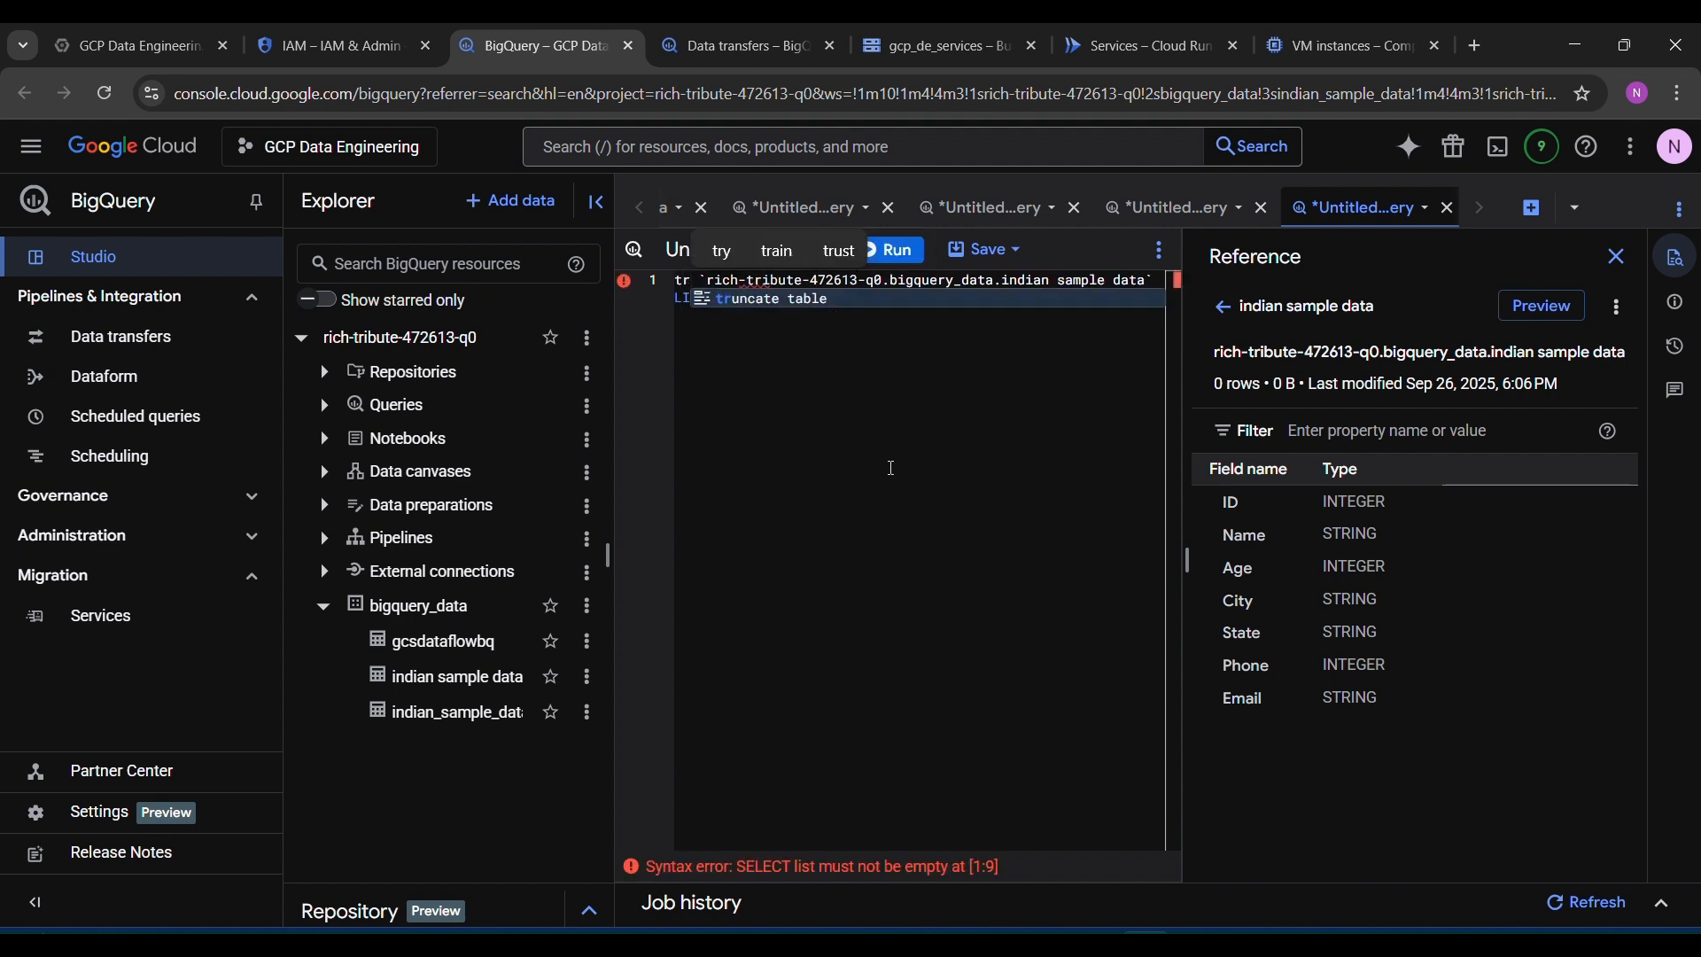
pyautogui.click(857, 296)
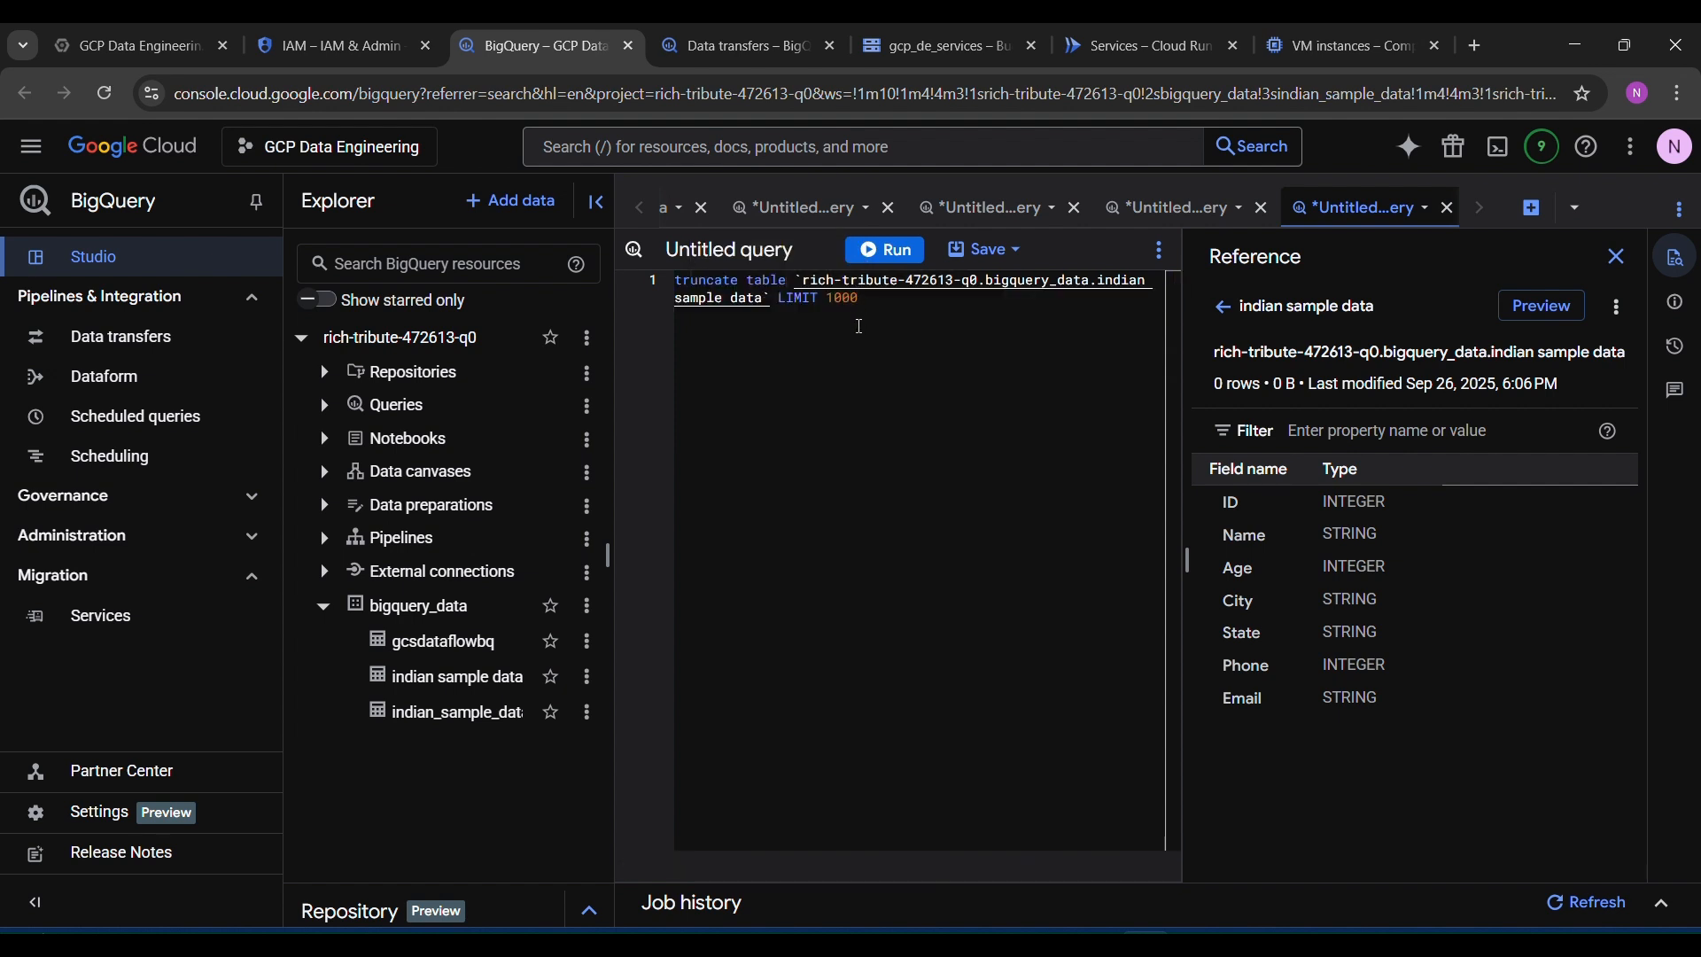
pyautogui.moveTo(860, 300); pyautogui.dragTo(778, 305)
pyautogui.press('BackSpace')
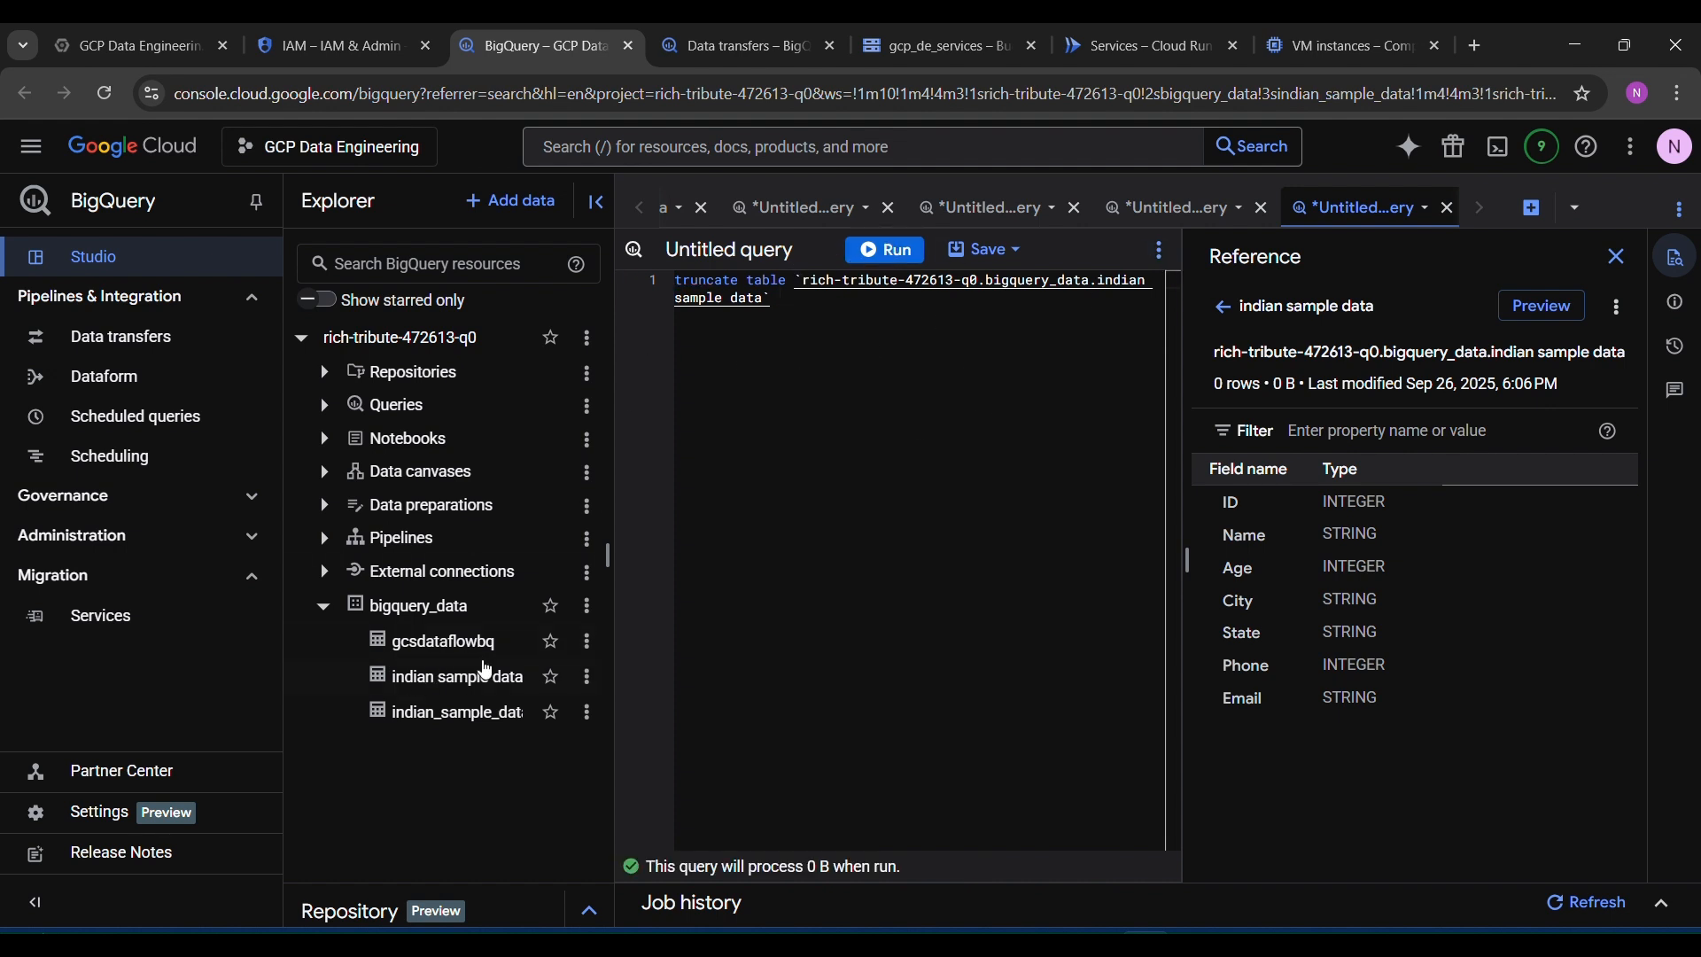
# Step: Return to the indian sample data table, refresh it, and review its details and schema
pyautogui.click(485, 678)
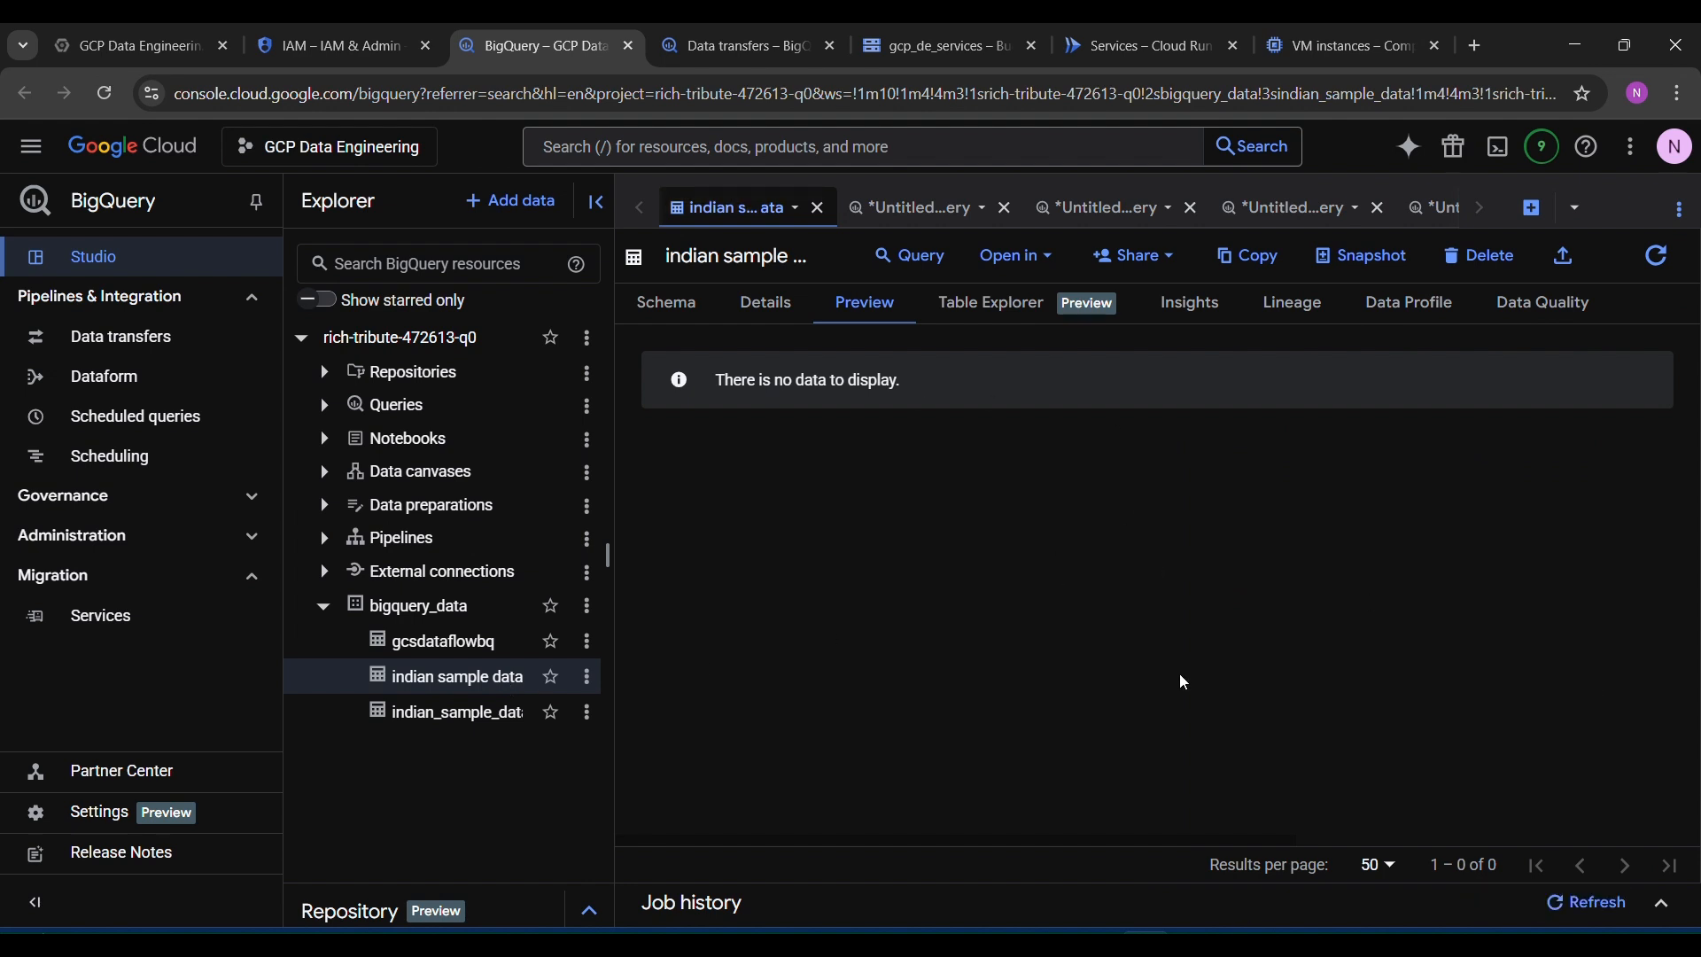
pyautogui.click(1657, 266)
pyautogui.click(764, 310)
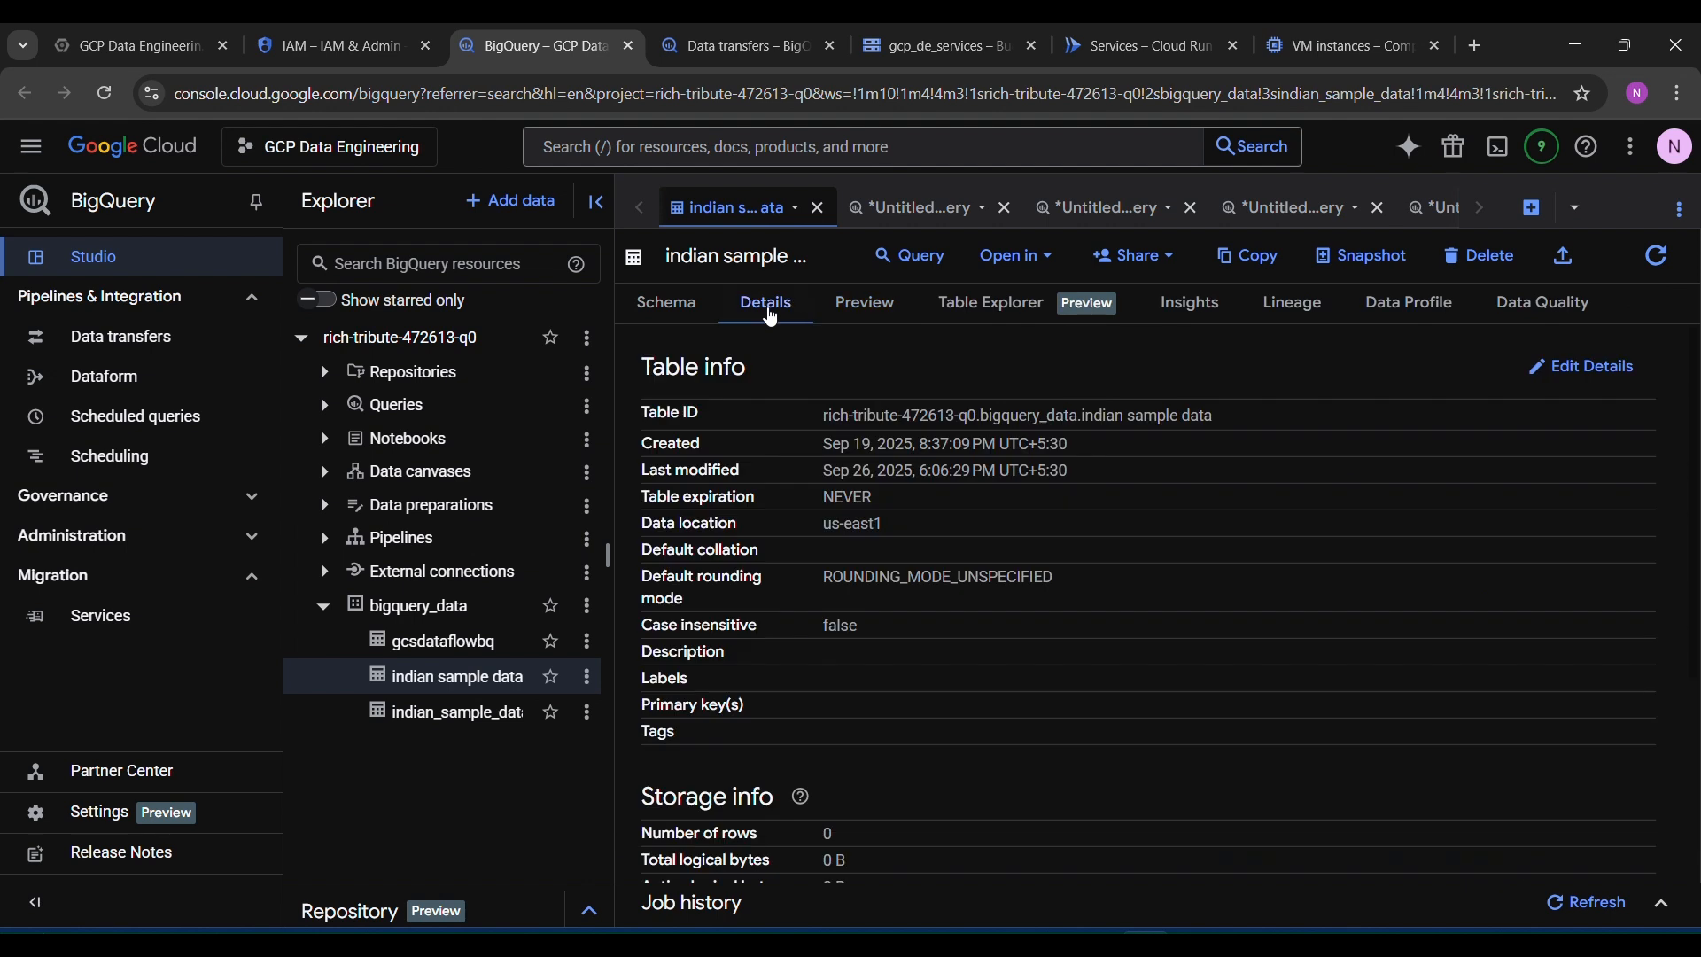
pyautogui.click(666, 303)
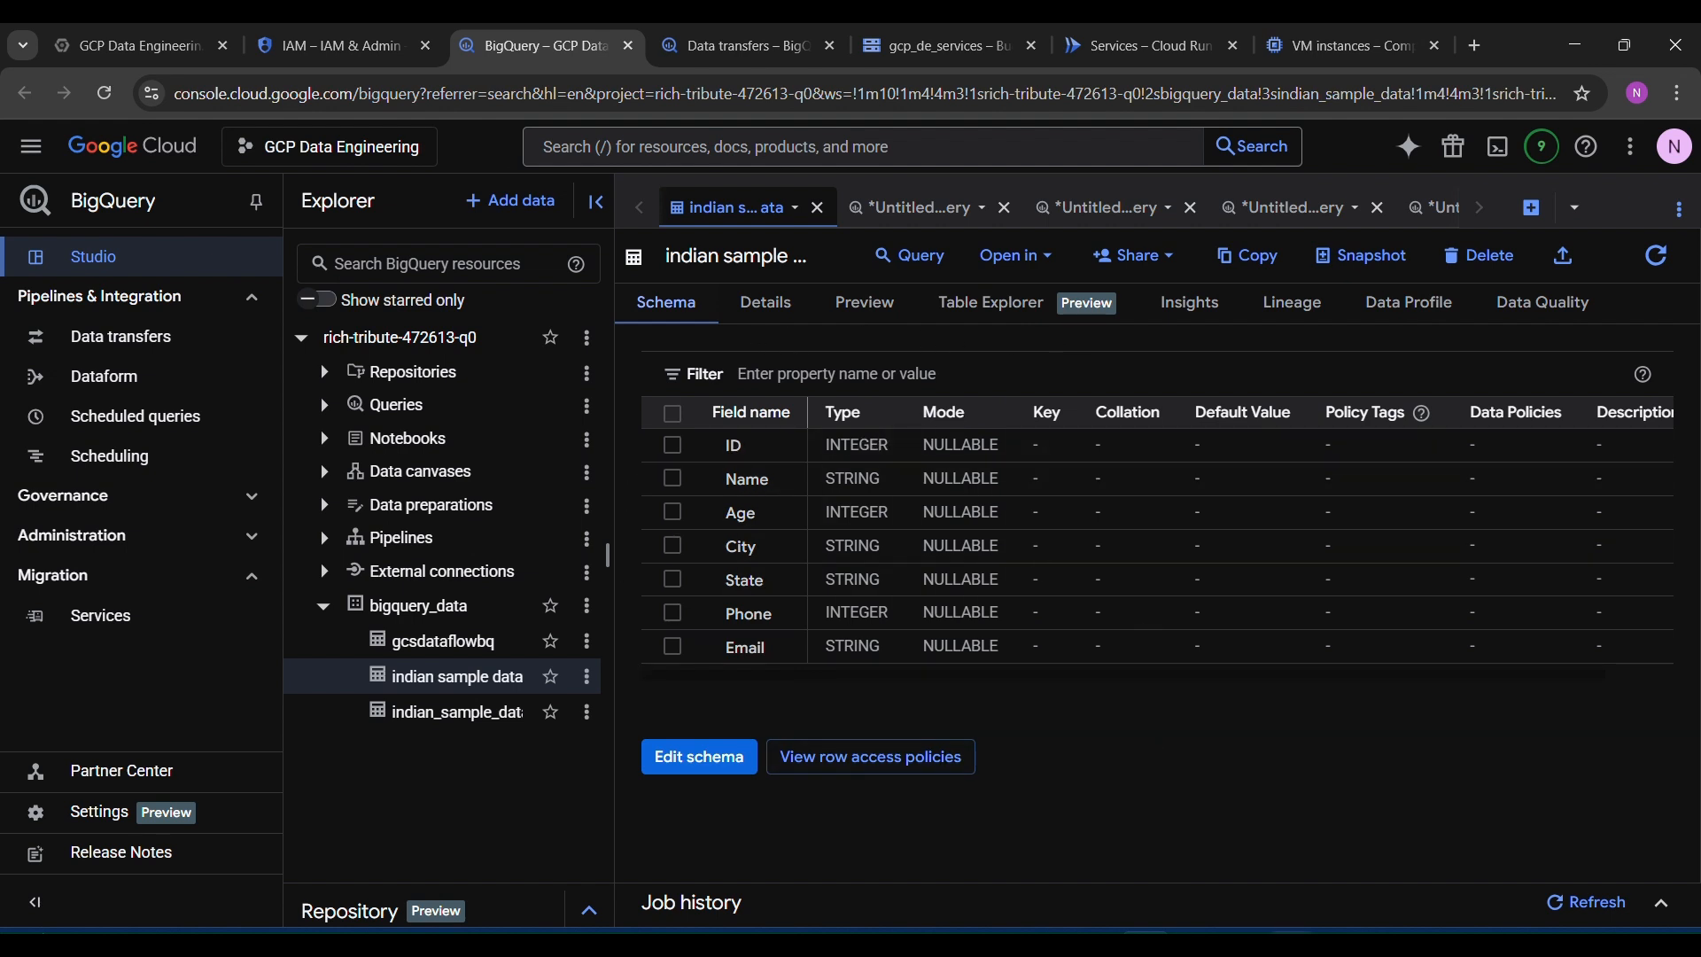
# Step: Review the extract, transform and load stages in the text outline of pipeline 1, and return to BigQuery
pyautogui.hotkey('alt', 'Tab')
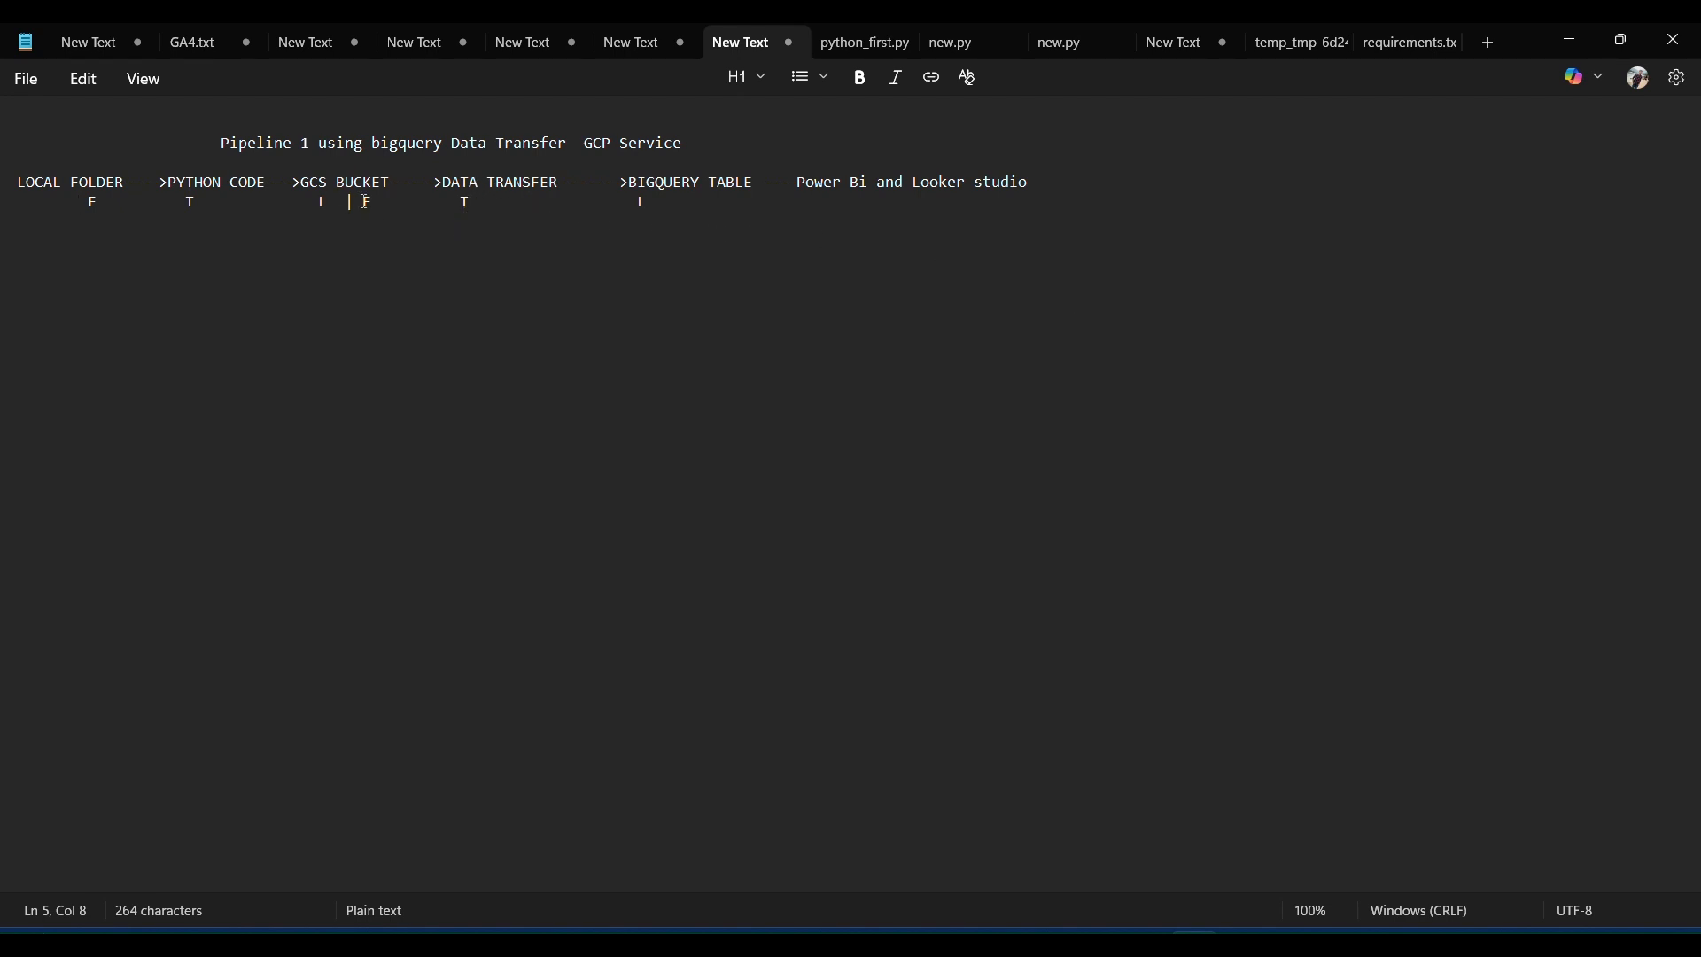
pyautogui.moveTo(385, 204); pyautogui.dragTo(362, 203)
pyautogui.click(511, 211)
pyautogui.click(1577, 46)
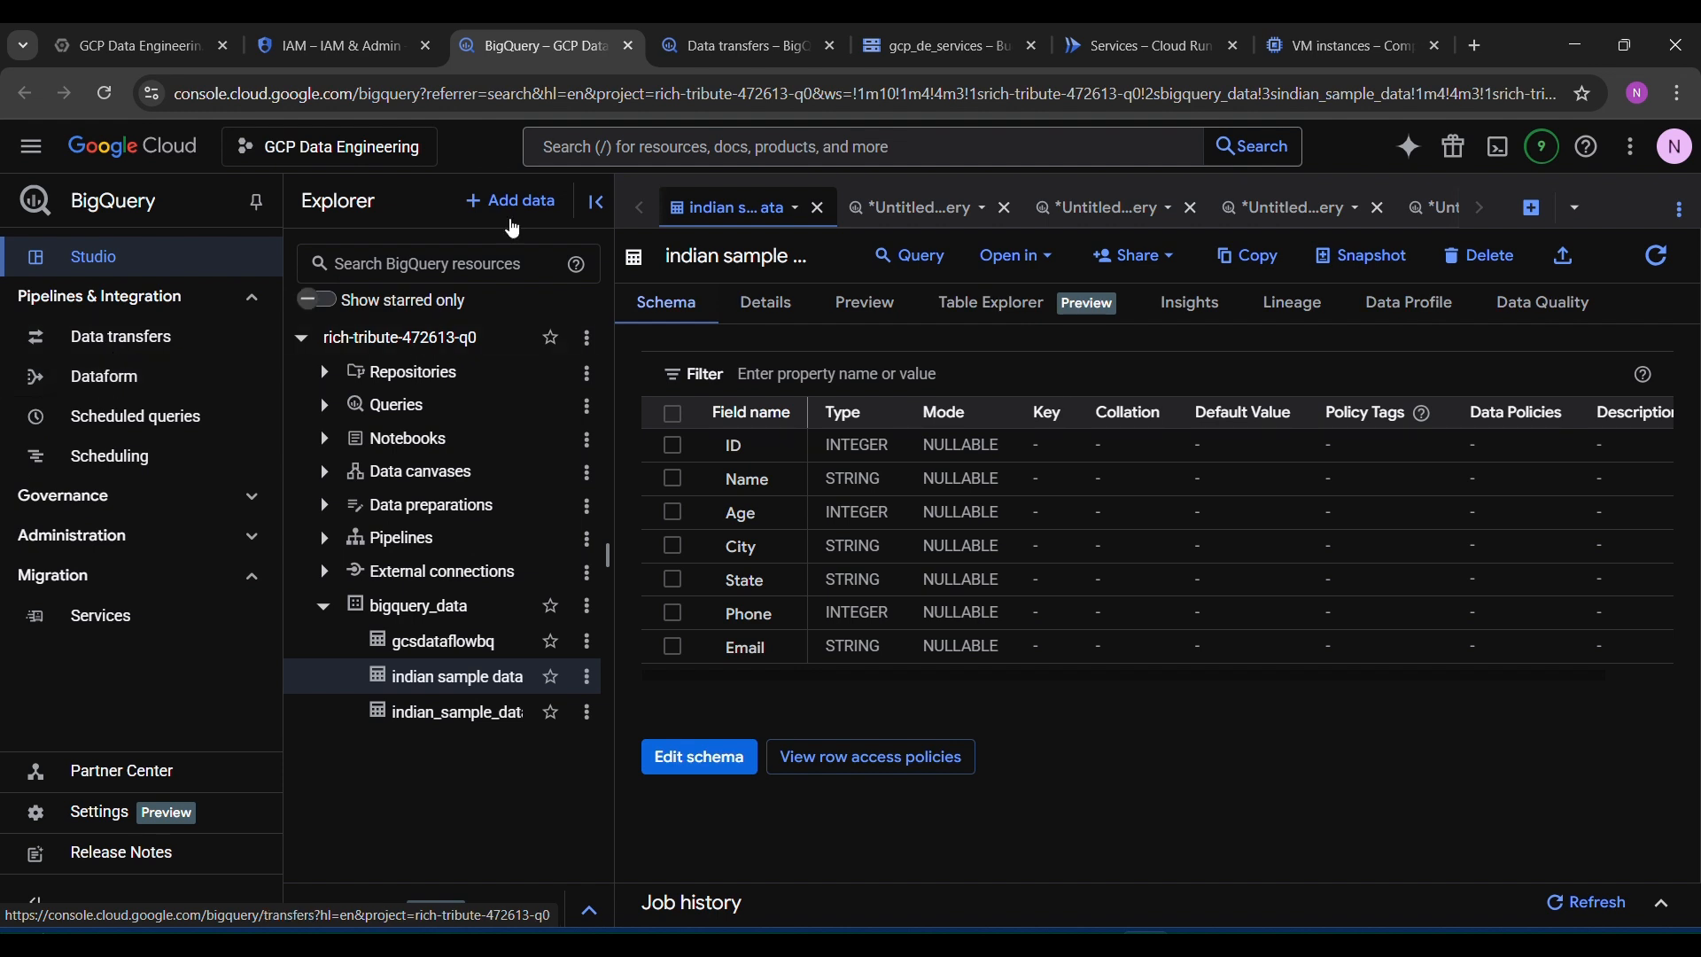
# Step: Start a new data transfer with Google Cloud Storage as the source type
pyautogui.click(742, 45)
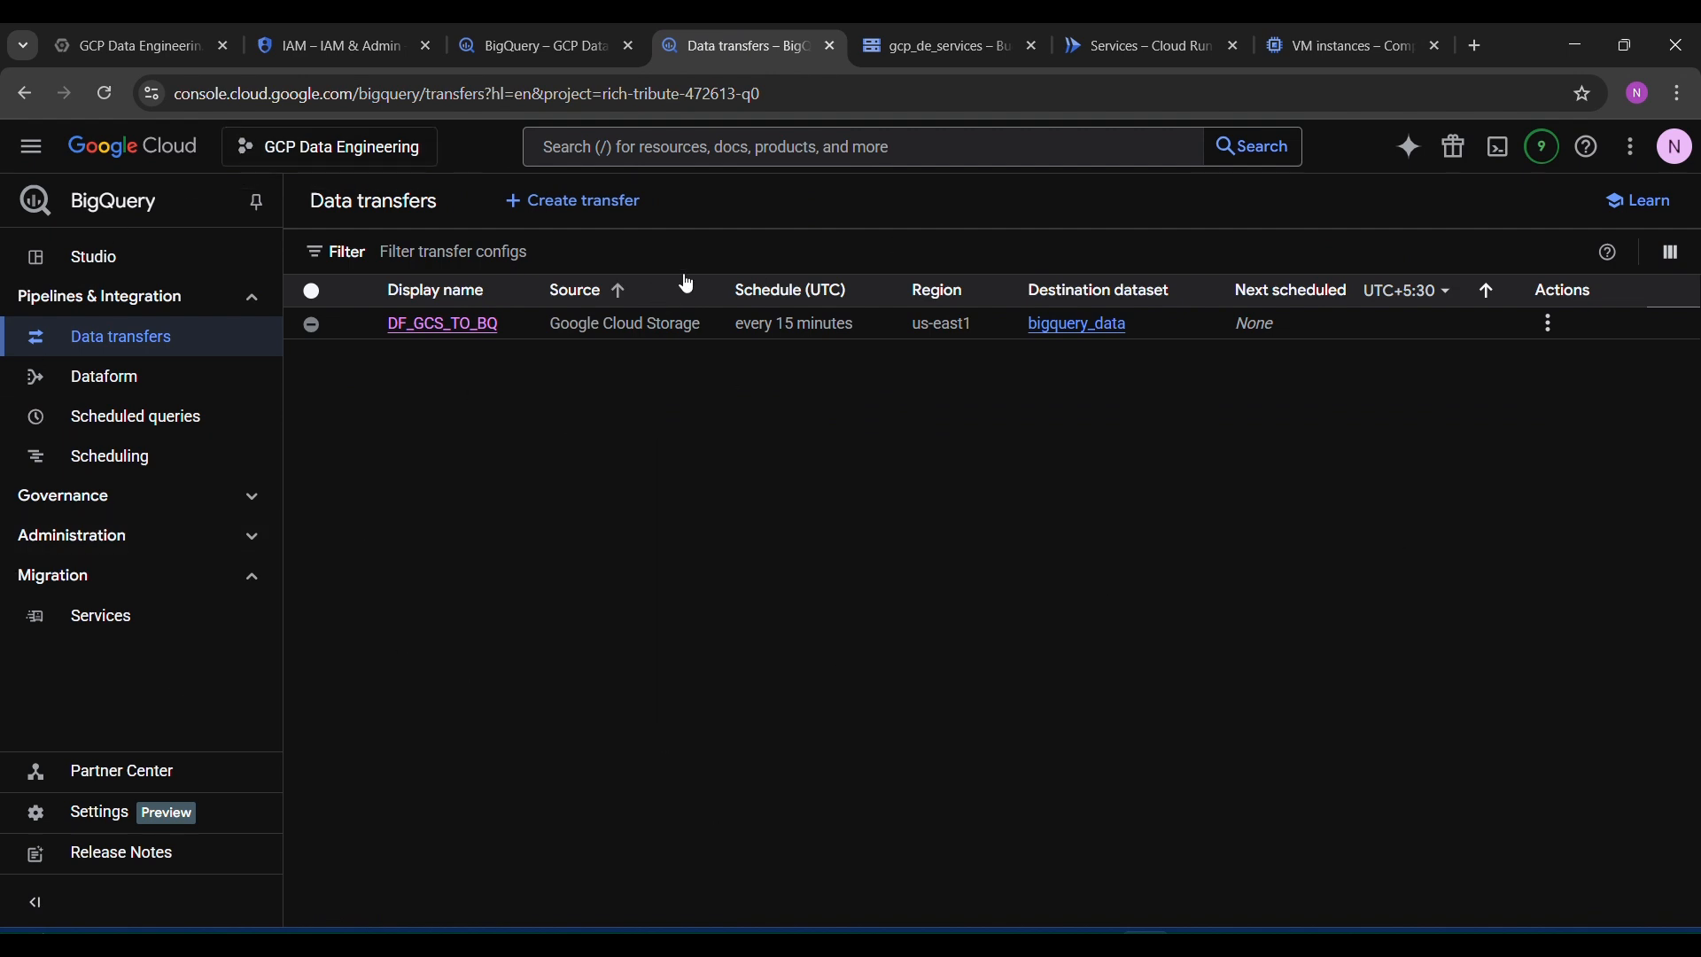
pyautogui.click(598, 212)
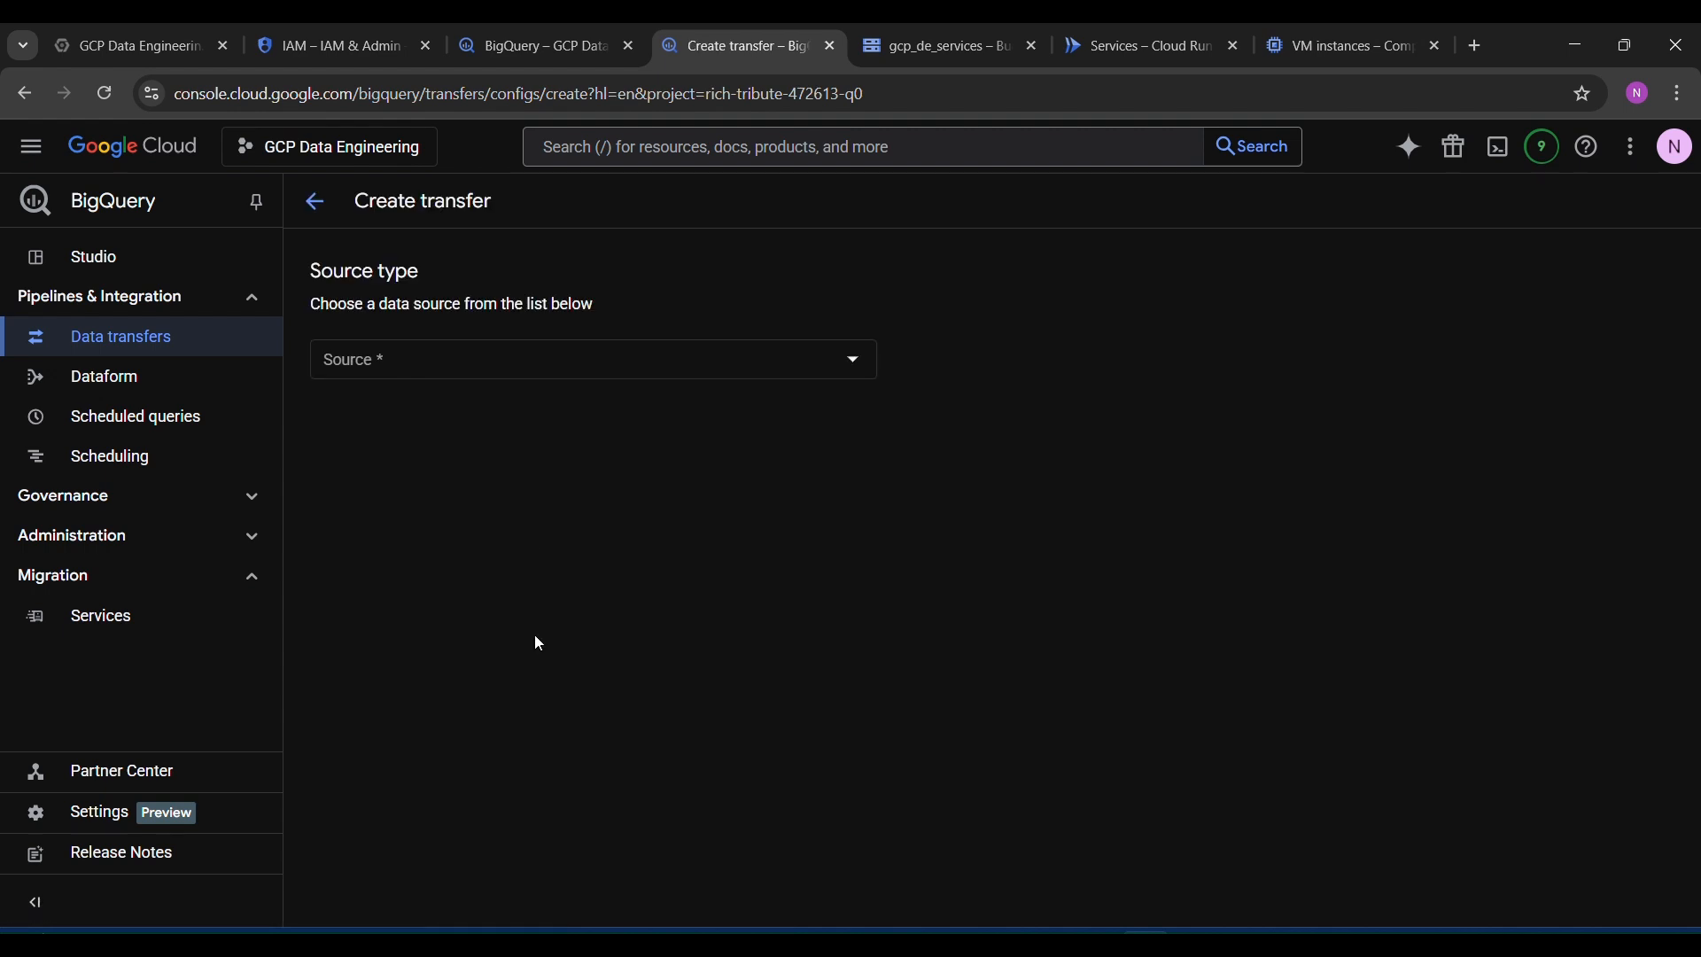
pyautogui.click(641, 367)
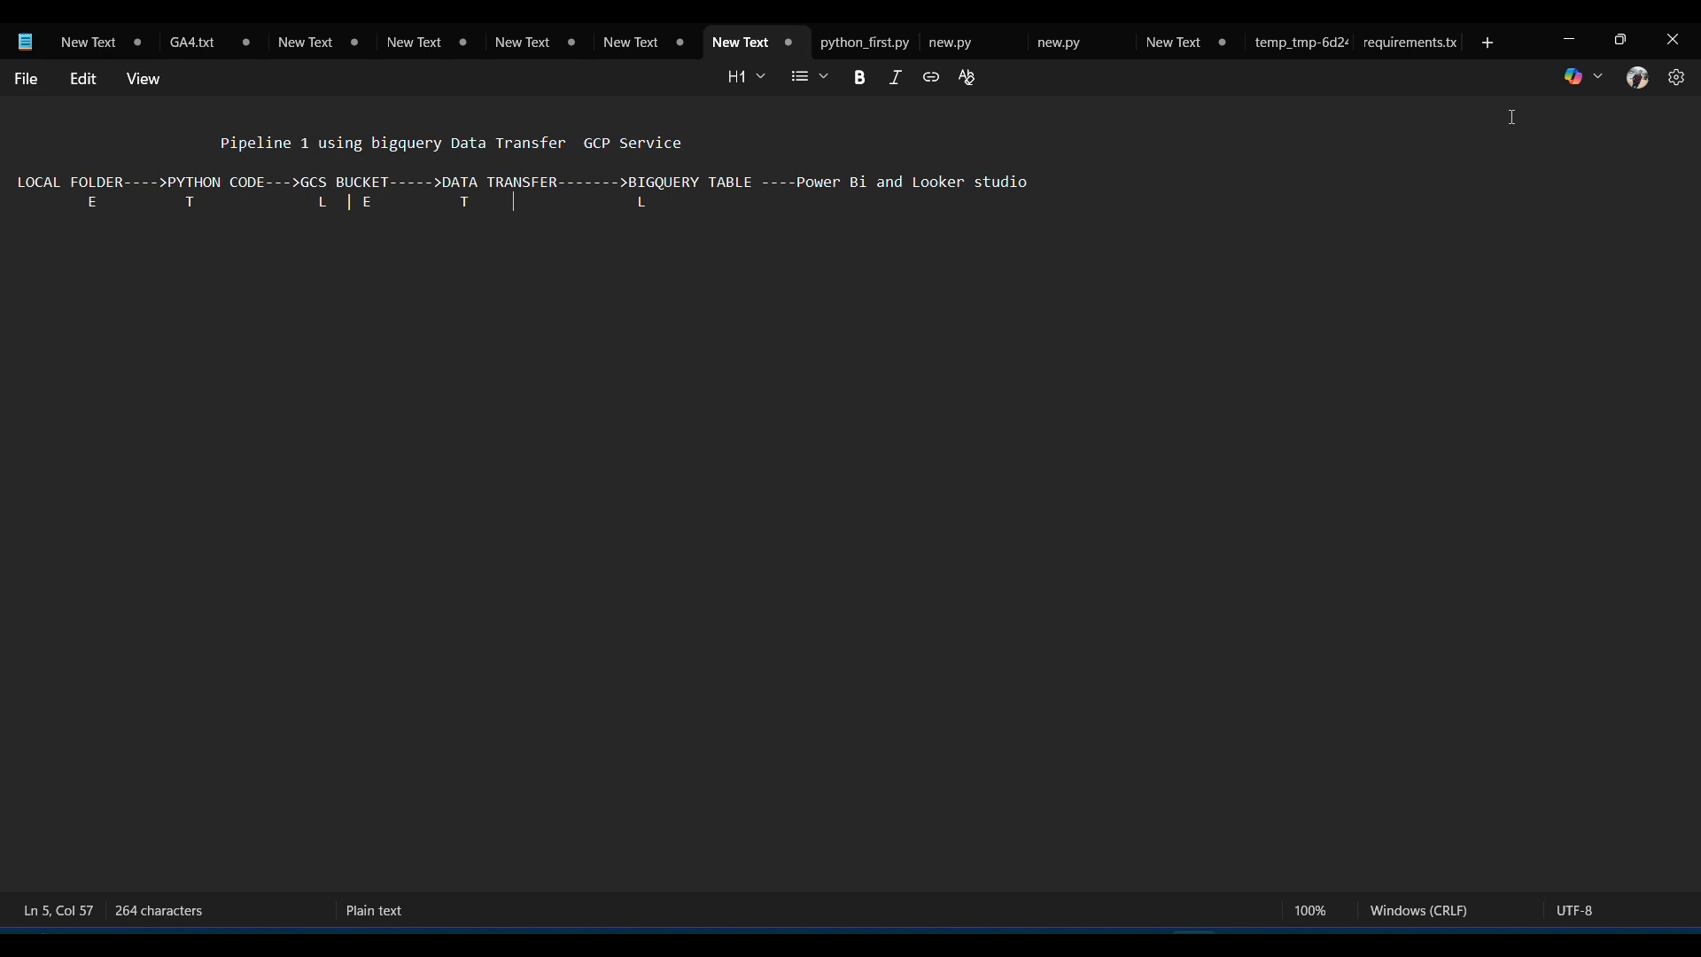
pyautogui.click(1572, 41)
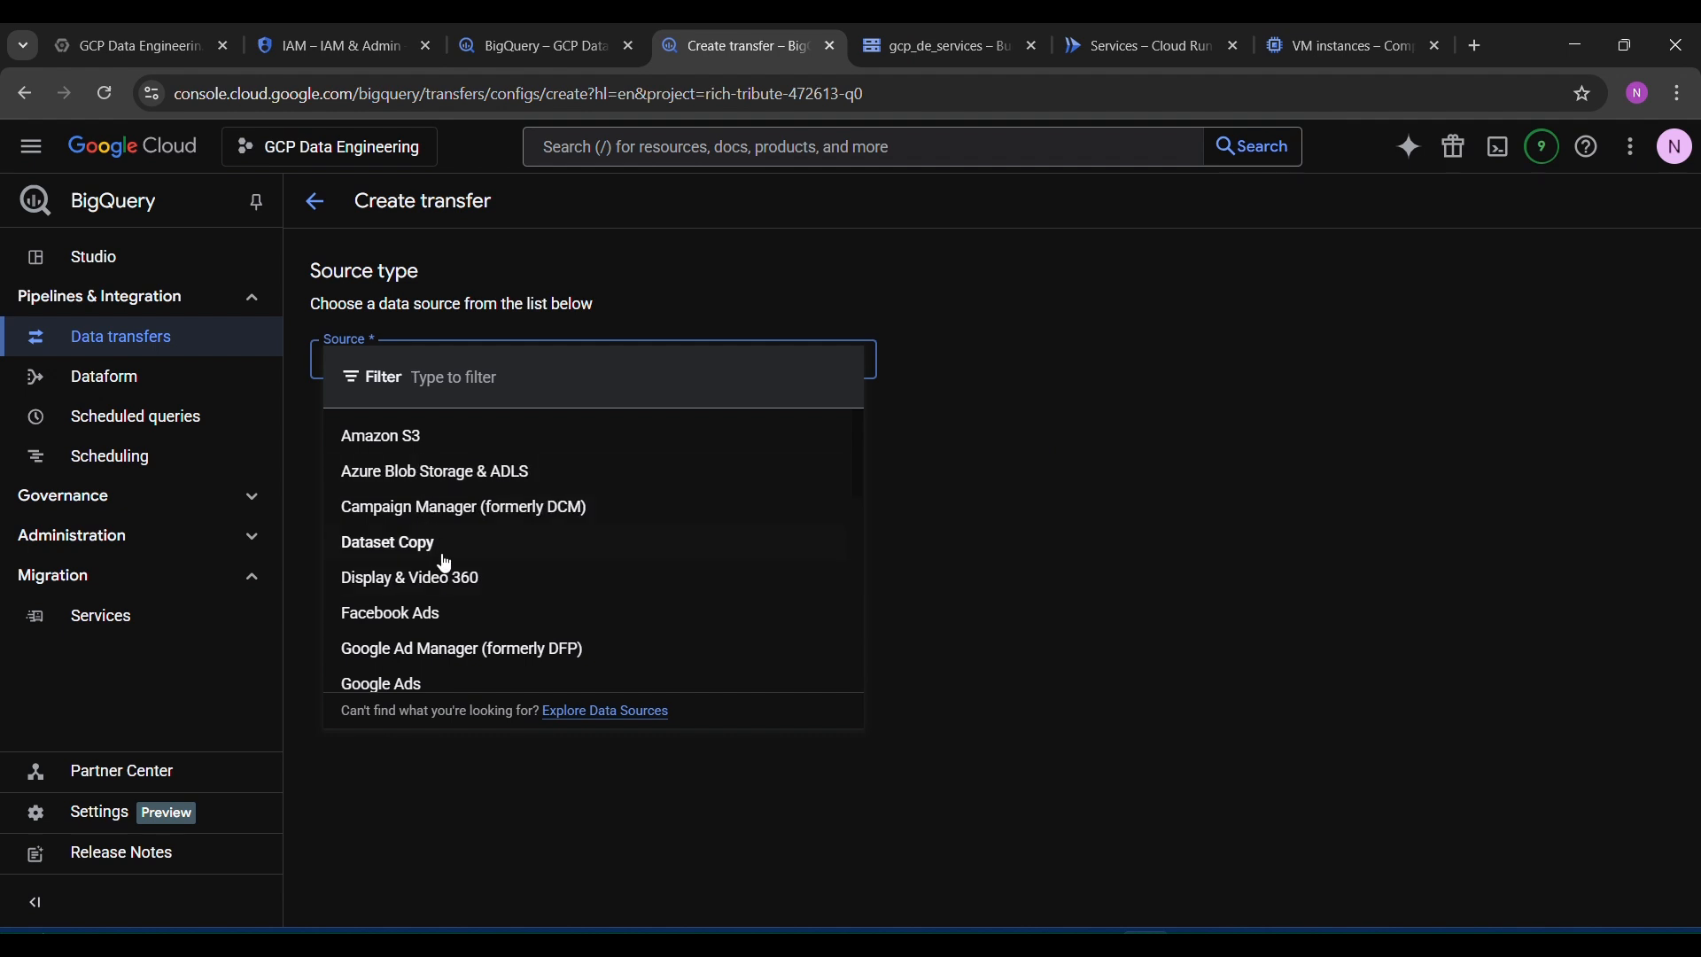
pyautogui.scroll(-1, 444, 563)
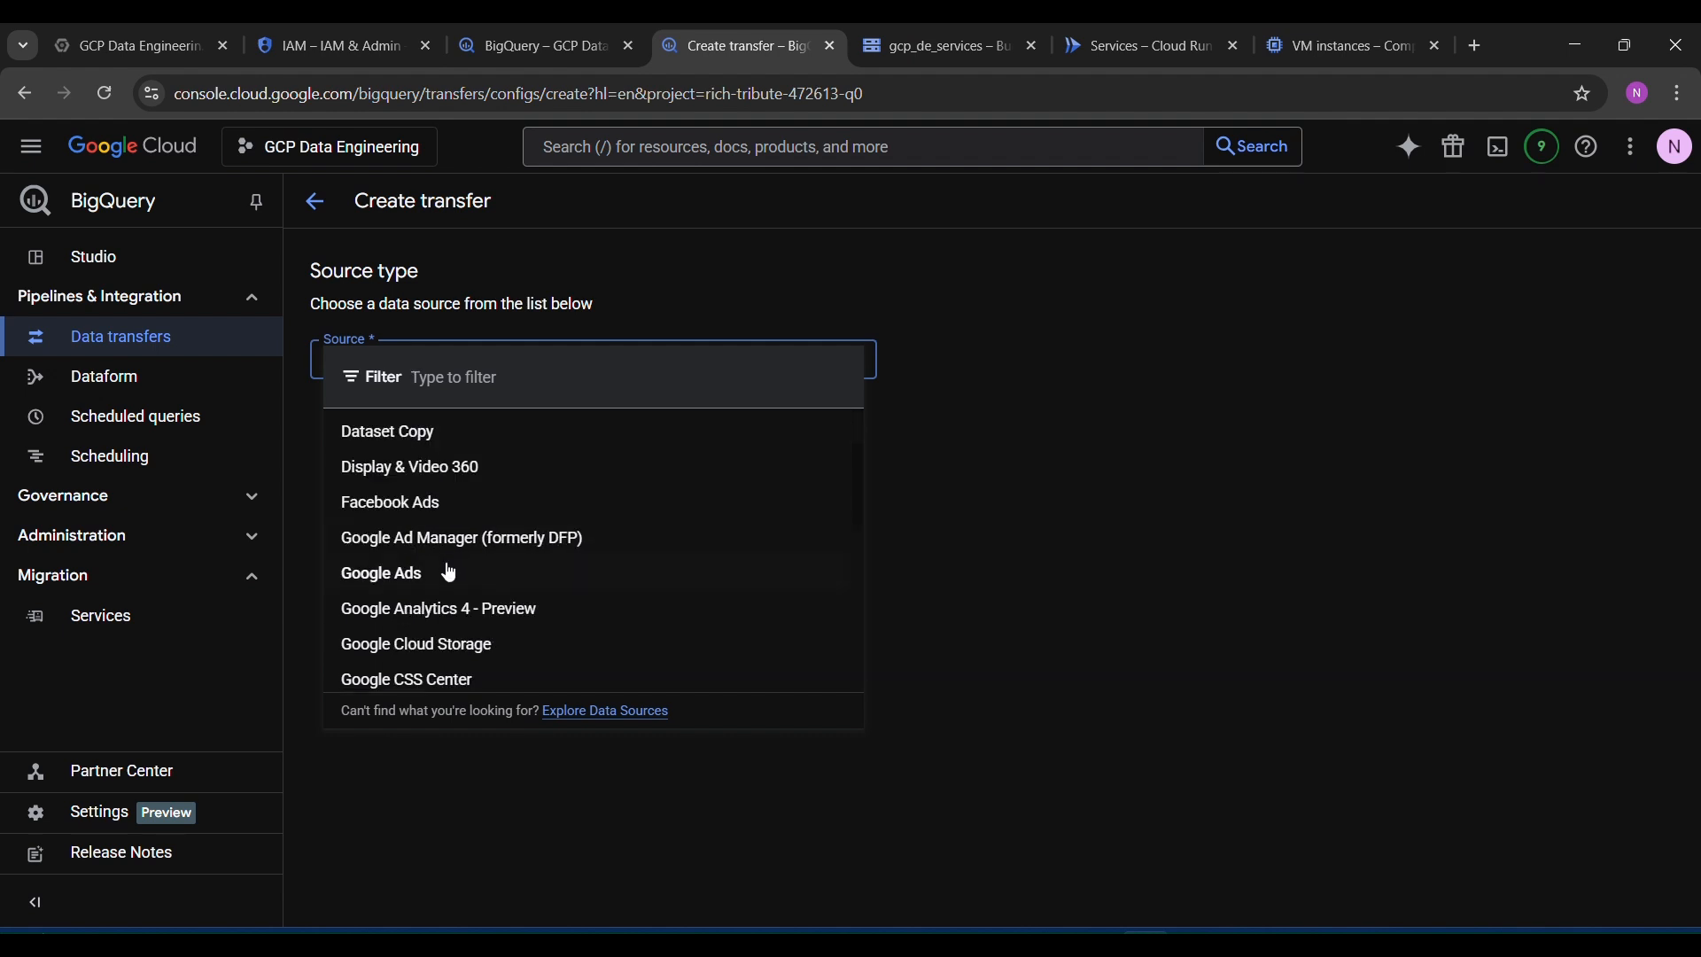
pyautogui.click(449, 666)
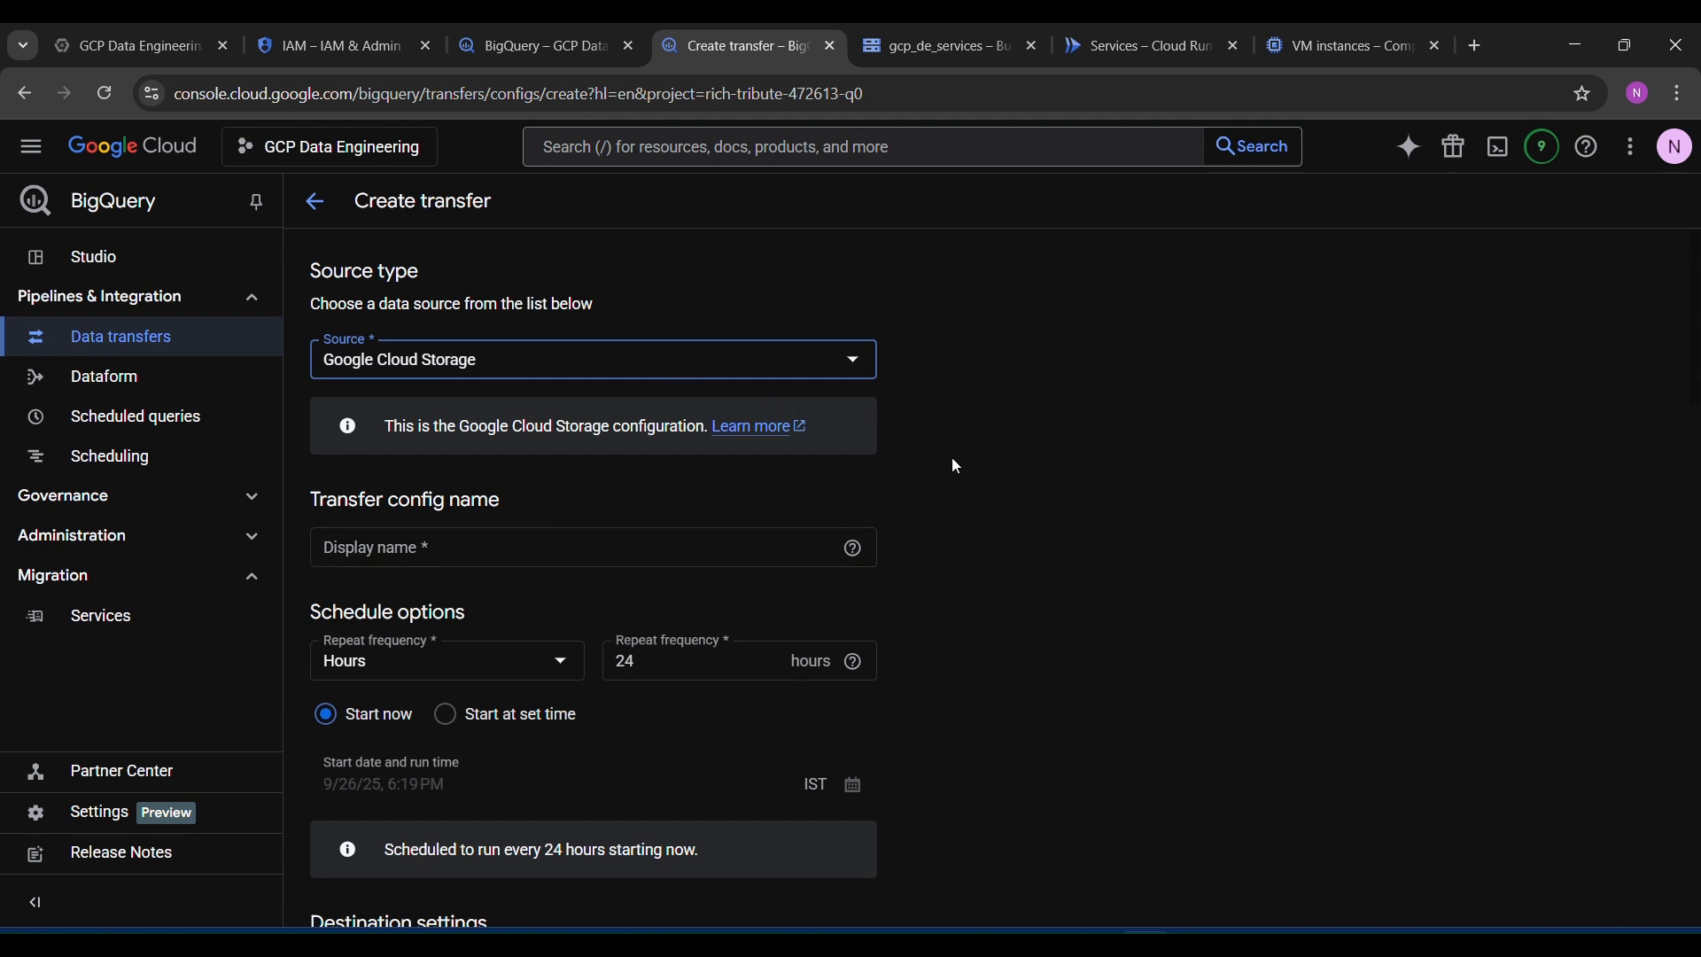
# Step: Name the transfer config yfgfgyfhfy and check the pipeline outline in the text notes
pyautogui.scroll(-1, 952, 457)
pyautogui.click(537, 439)
pyautogui.write('yfgfgyfhfy')
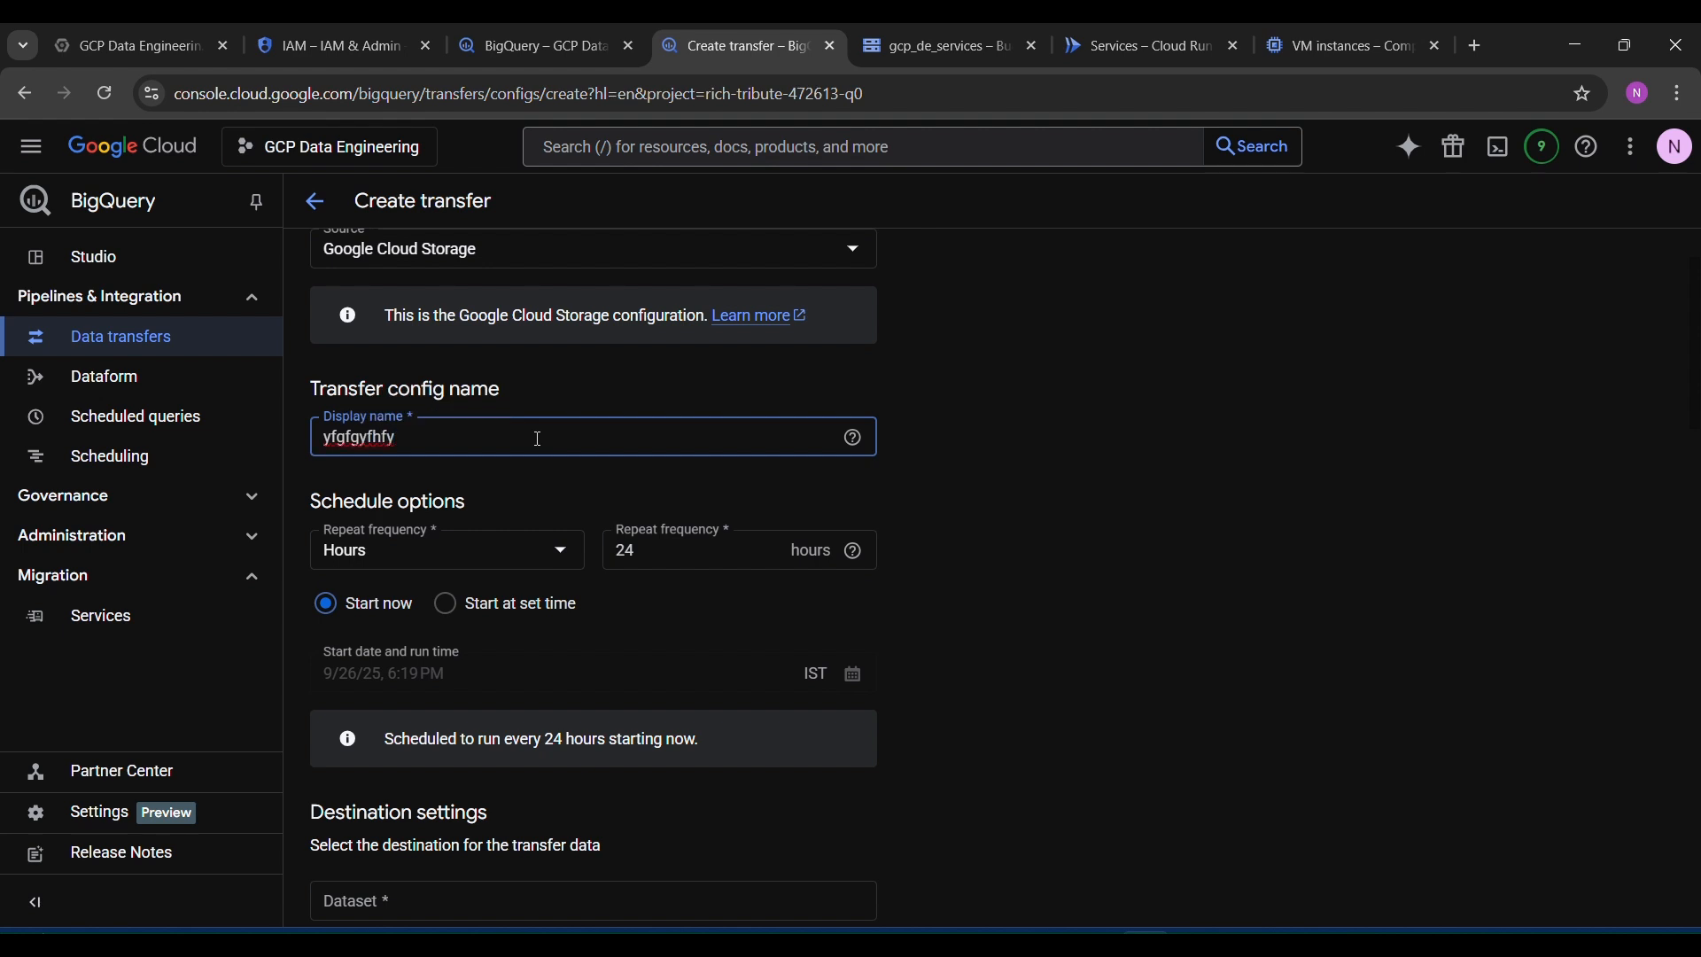
pyautogui.click(1189, 427)
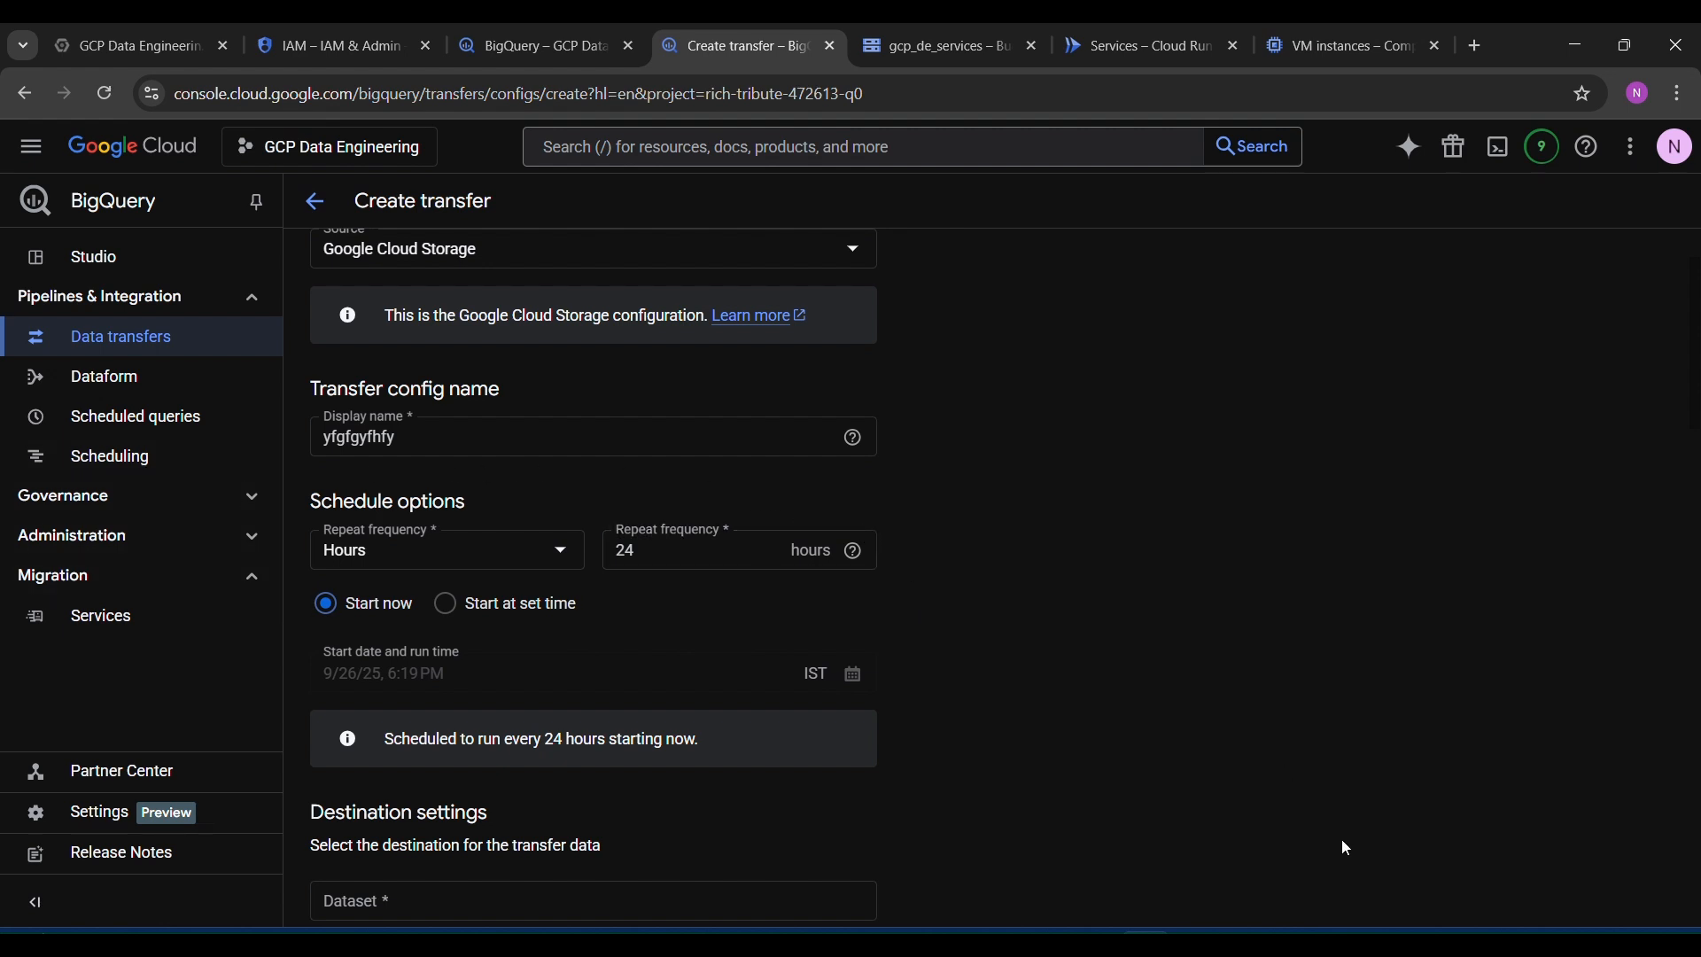
pyautogui.hotkey('alt', 'Tab')
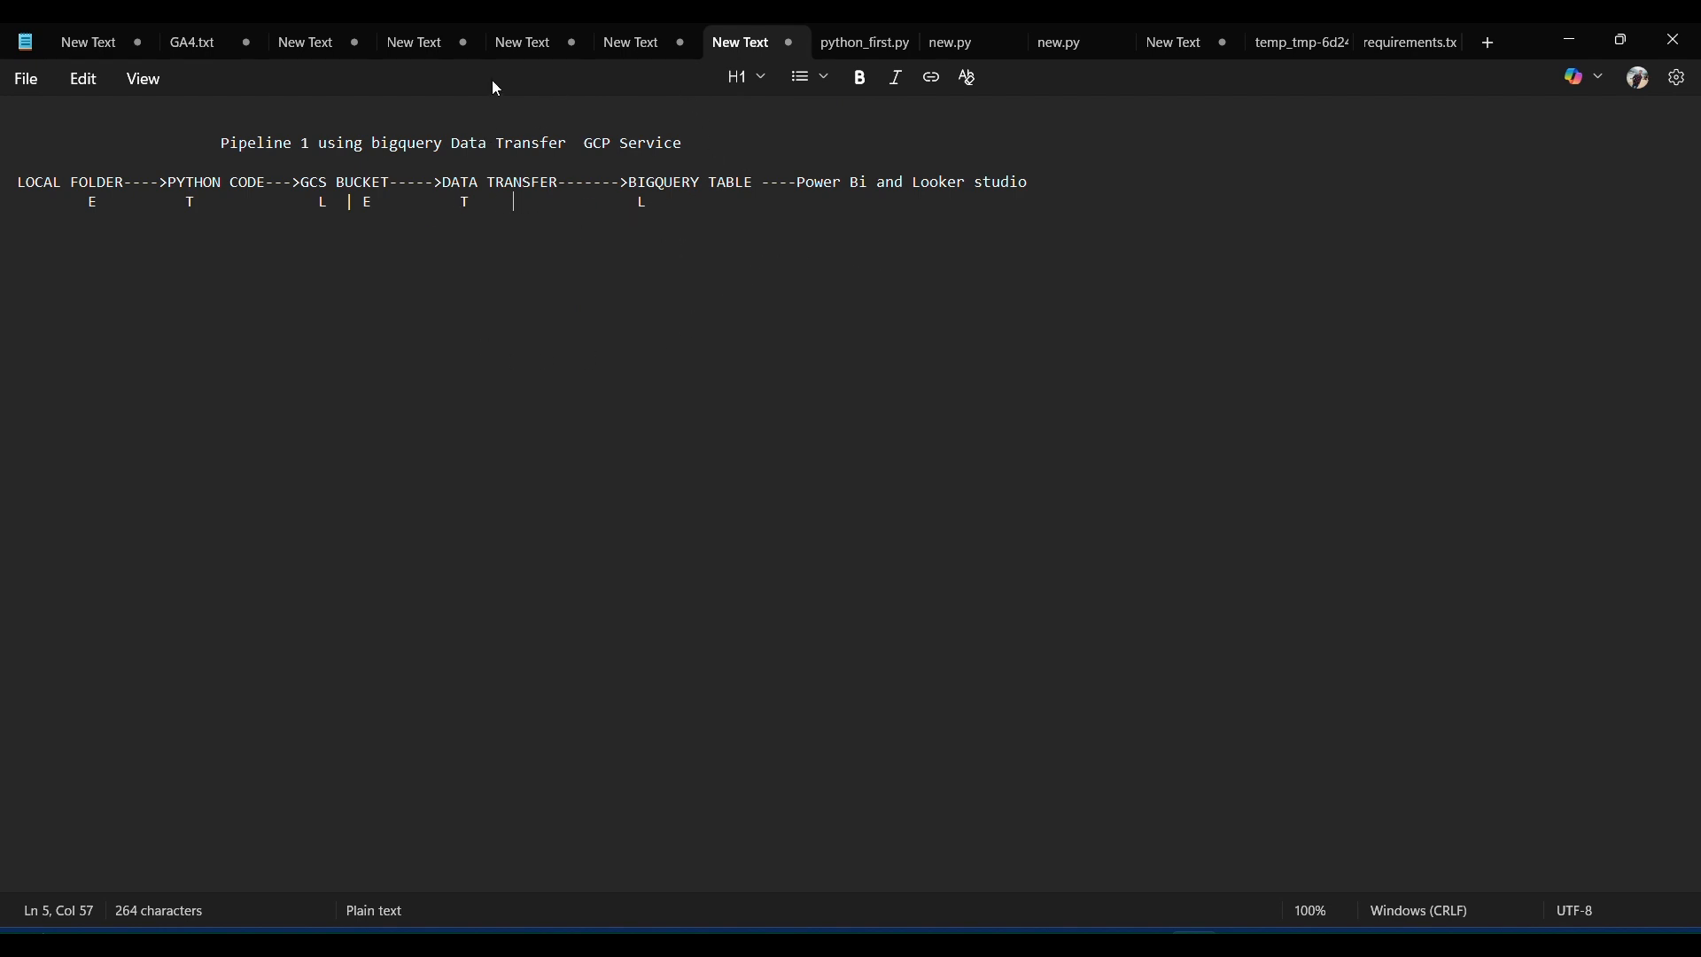
pyautogui.click(1570, 40)
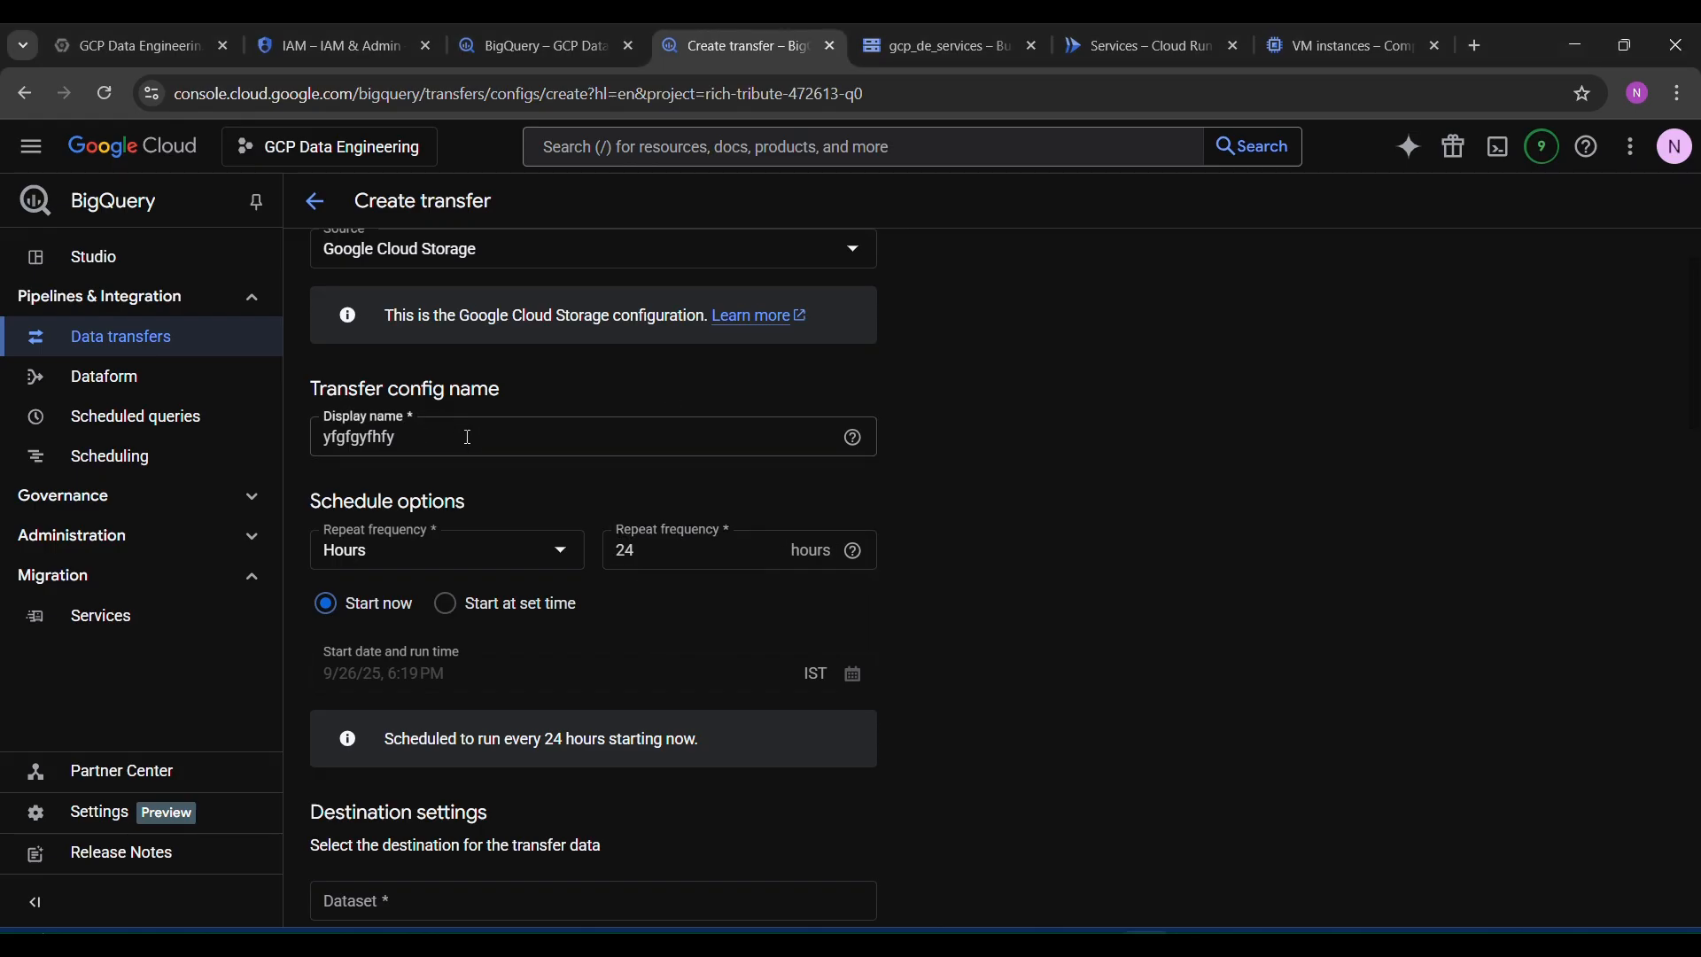
# Step: Set the transfer's repeat frequency to 14 hours
pyautogui.scroll(-3, 550, 473)
pyautogui.click(691, 328)
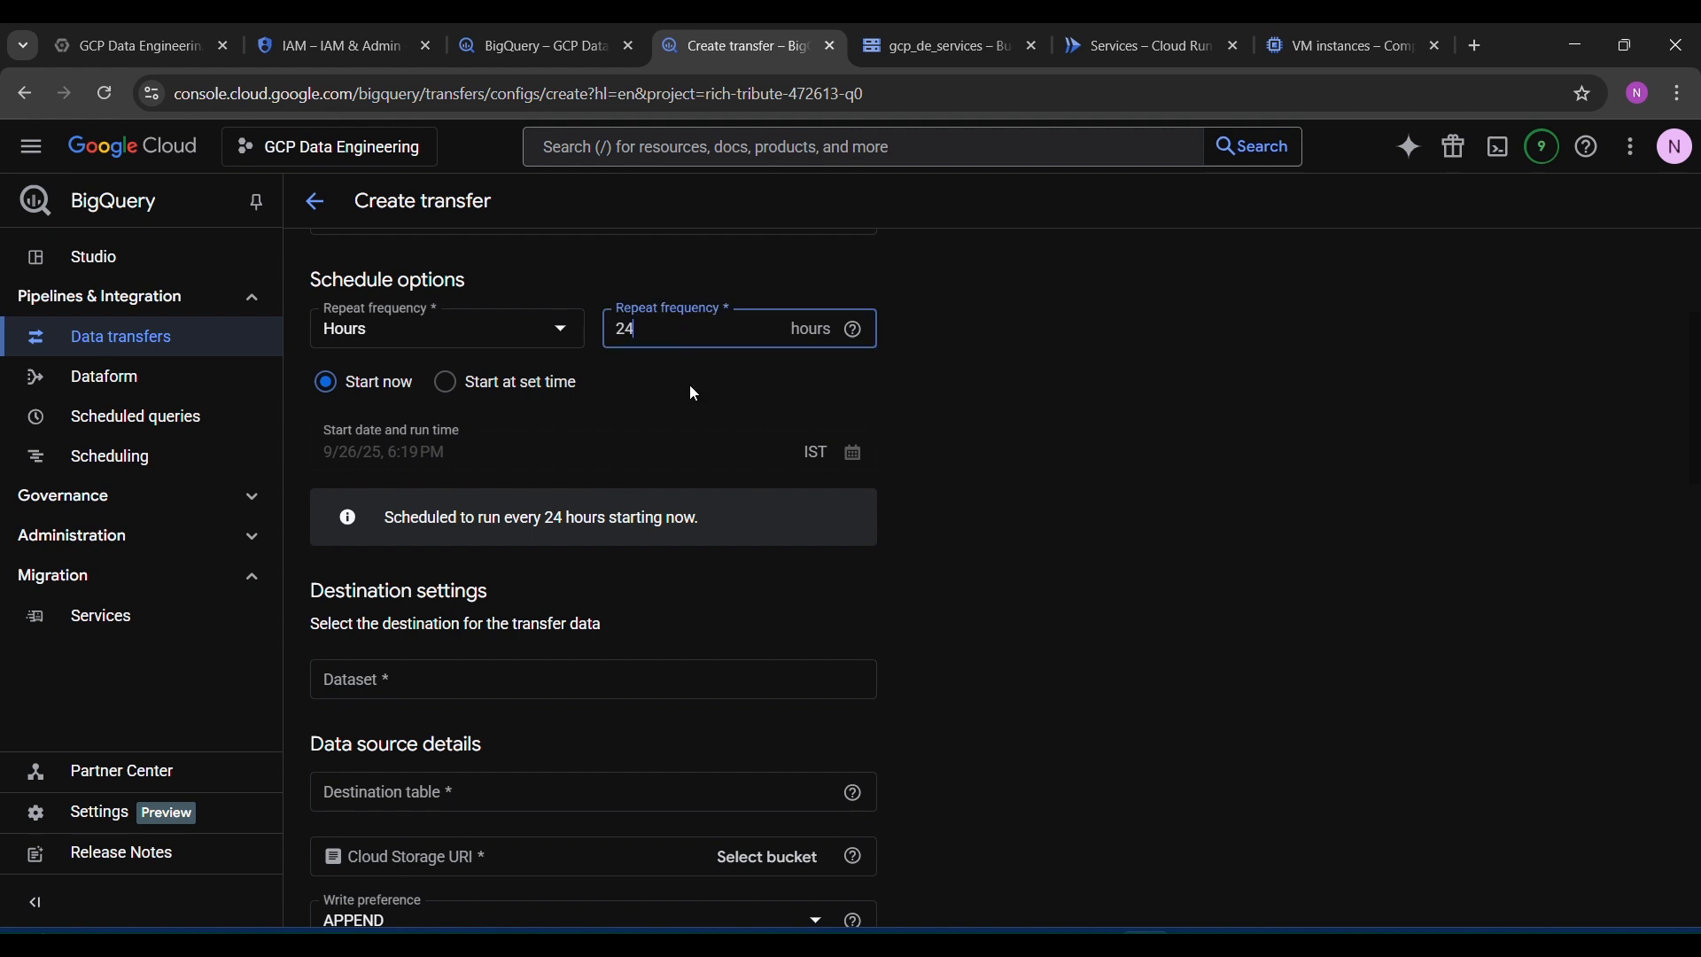
pyautogui.press('BackSpace')
pyautogui.press('BackSpace')
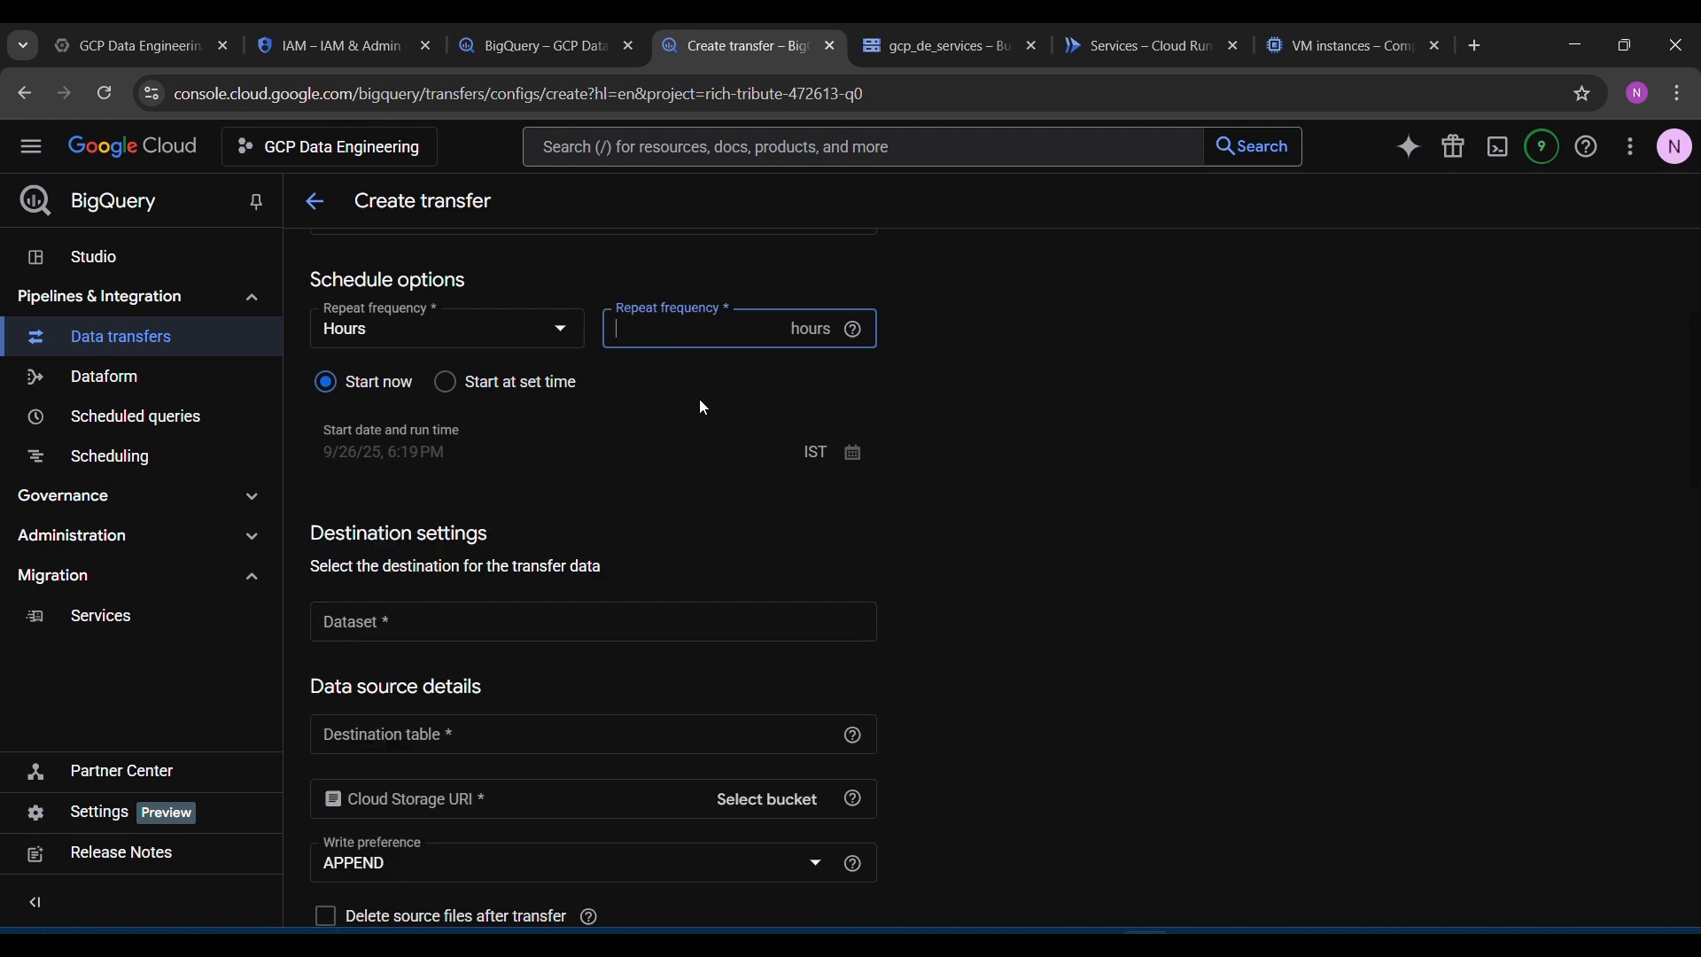
pyautogui.write('14')
pyautogui.click(735, 401)
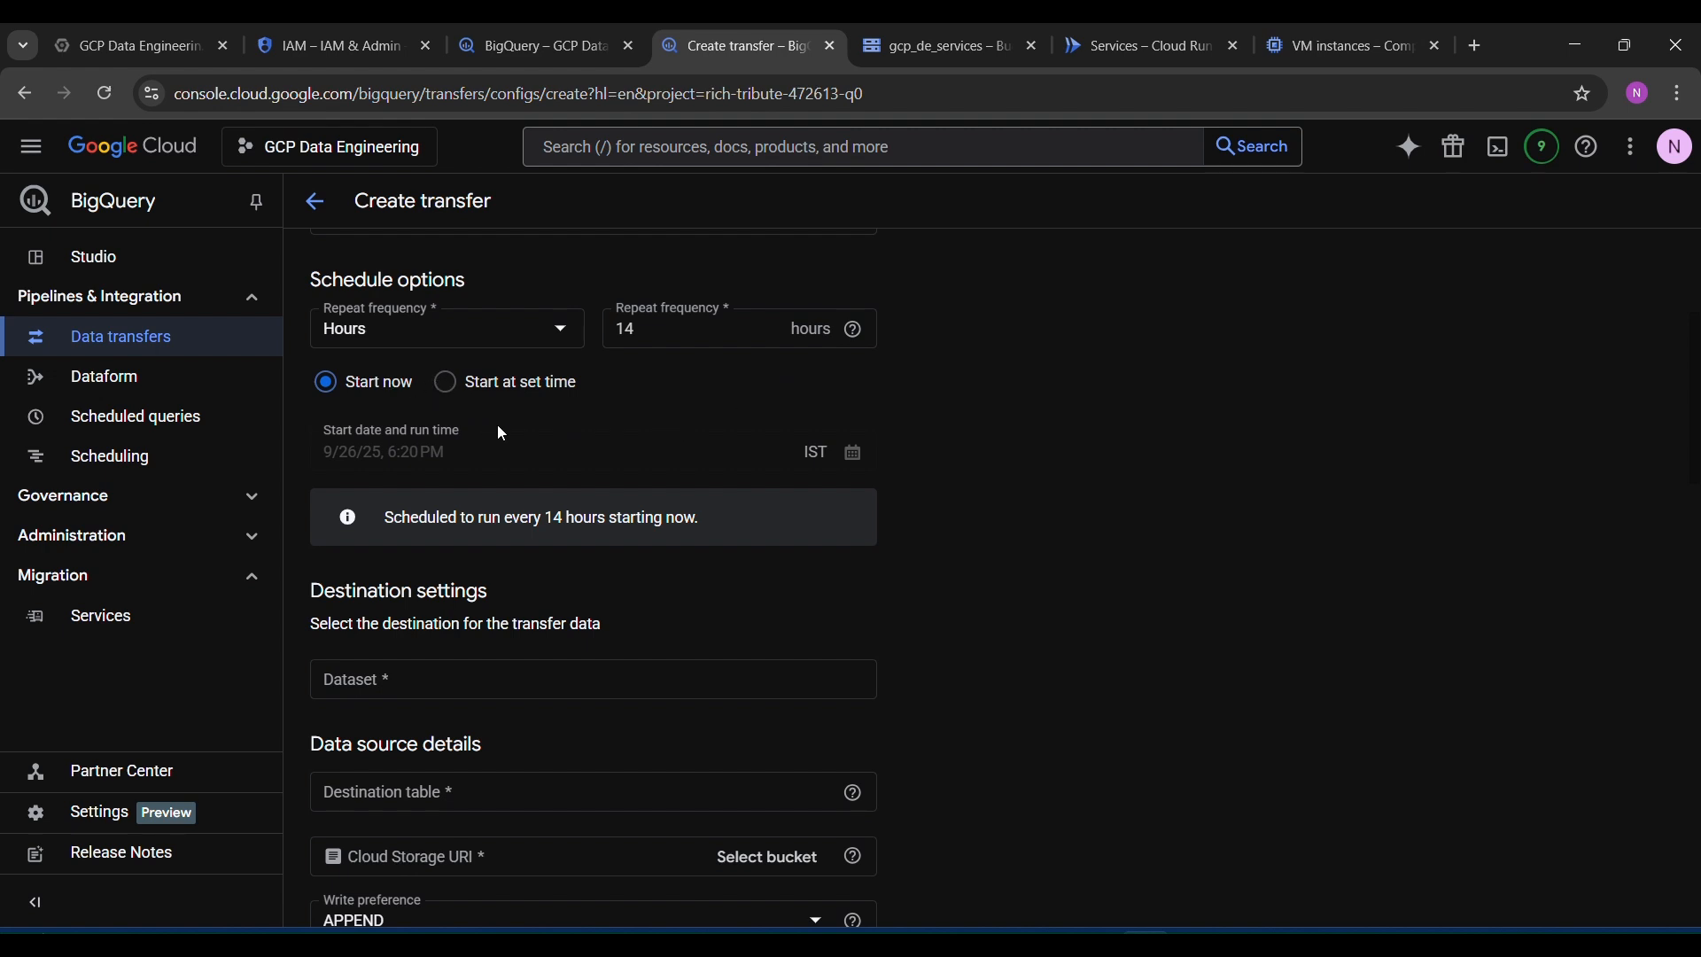
# Step: Switch the repeat frequency unit to minutes and try an interval of 14
pyautogui.click(558, 331)
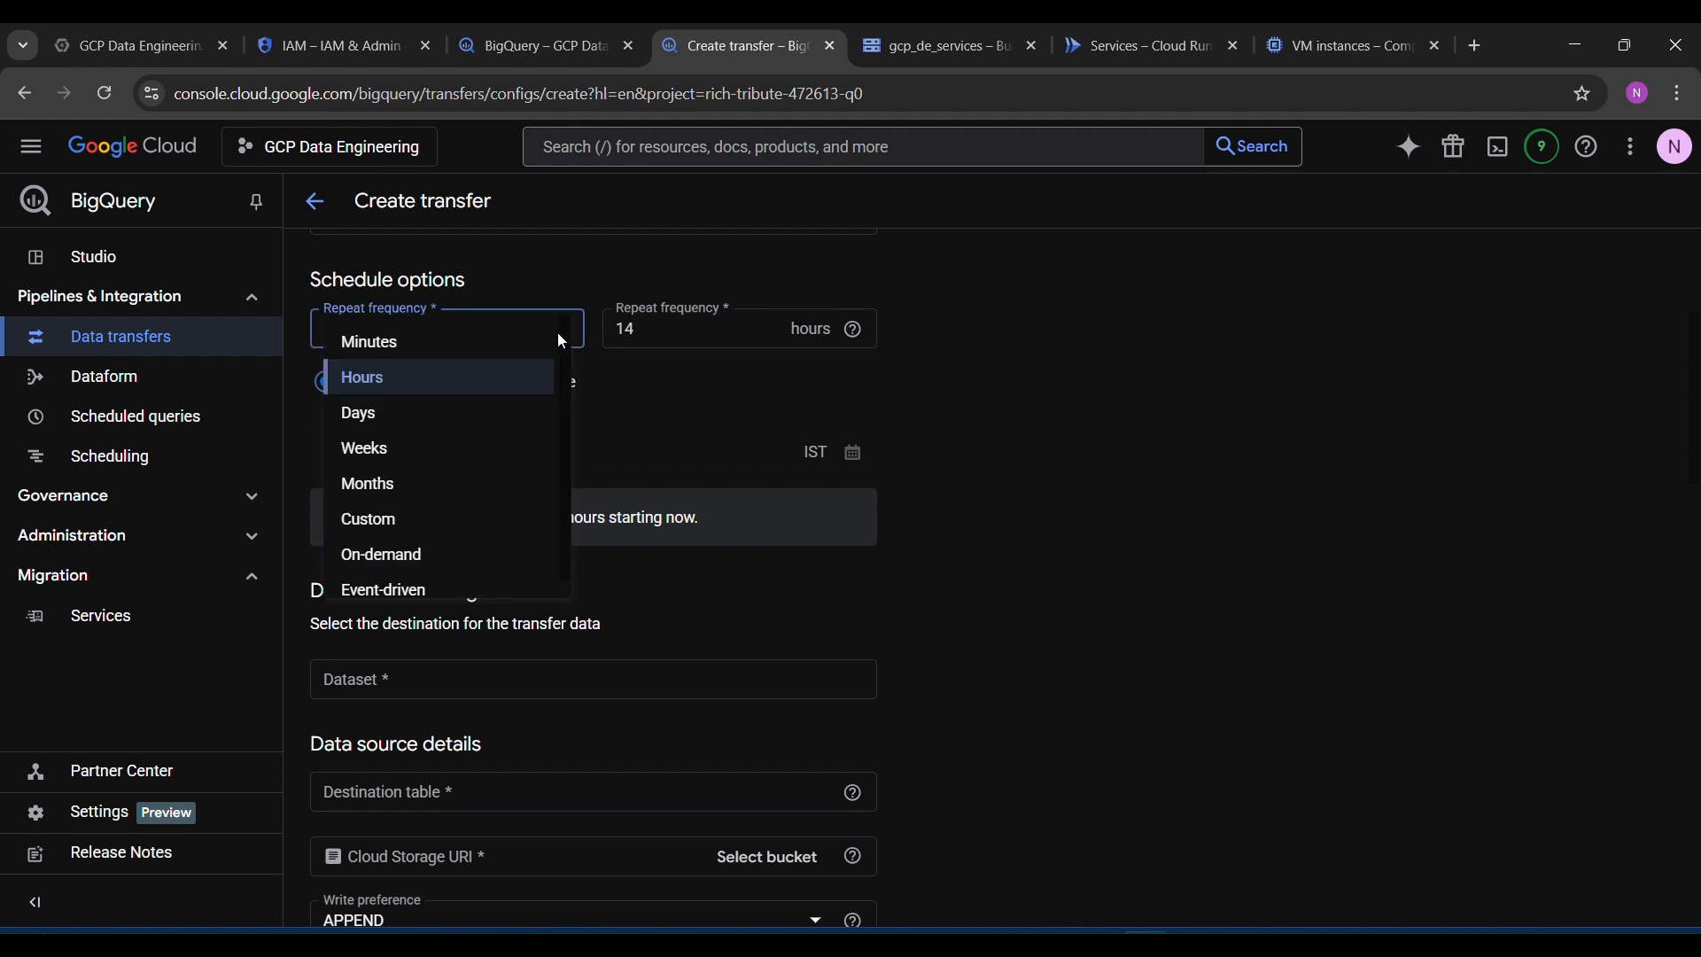
pyautogui.click(410, 346)
pyautogui.click(676, 331)
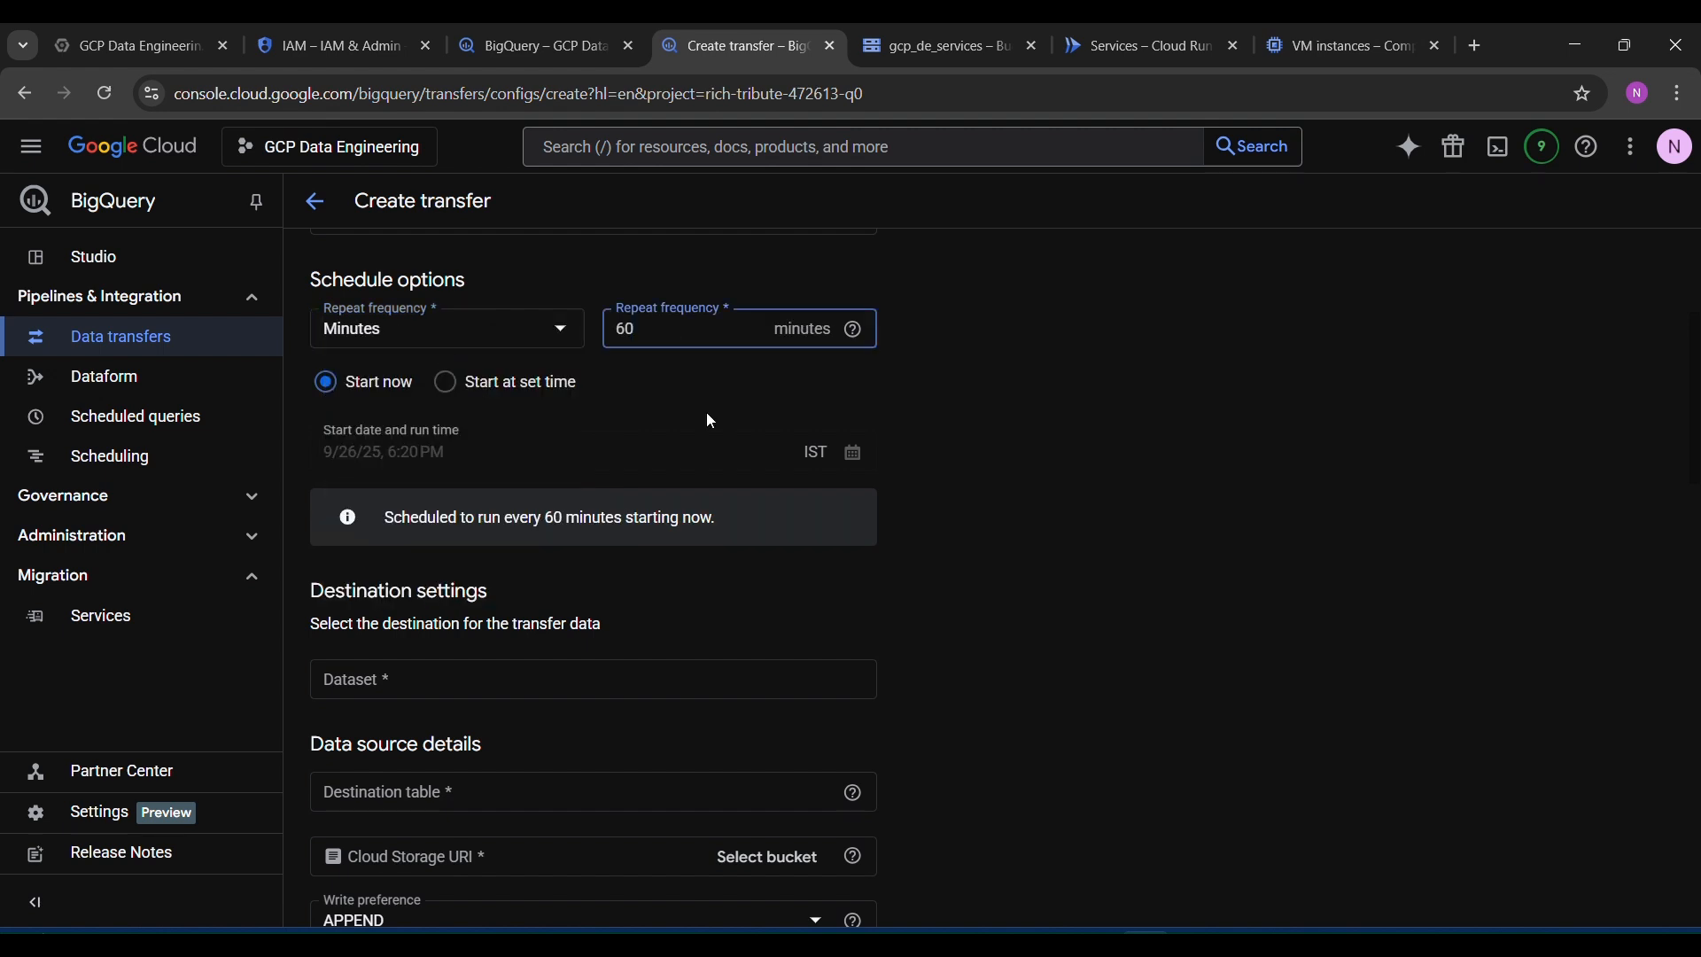
pyautogui.press('BackSpace')
pyautogui.press('BackSpace')
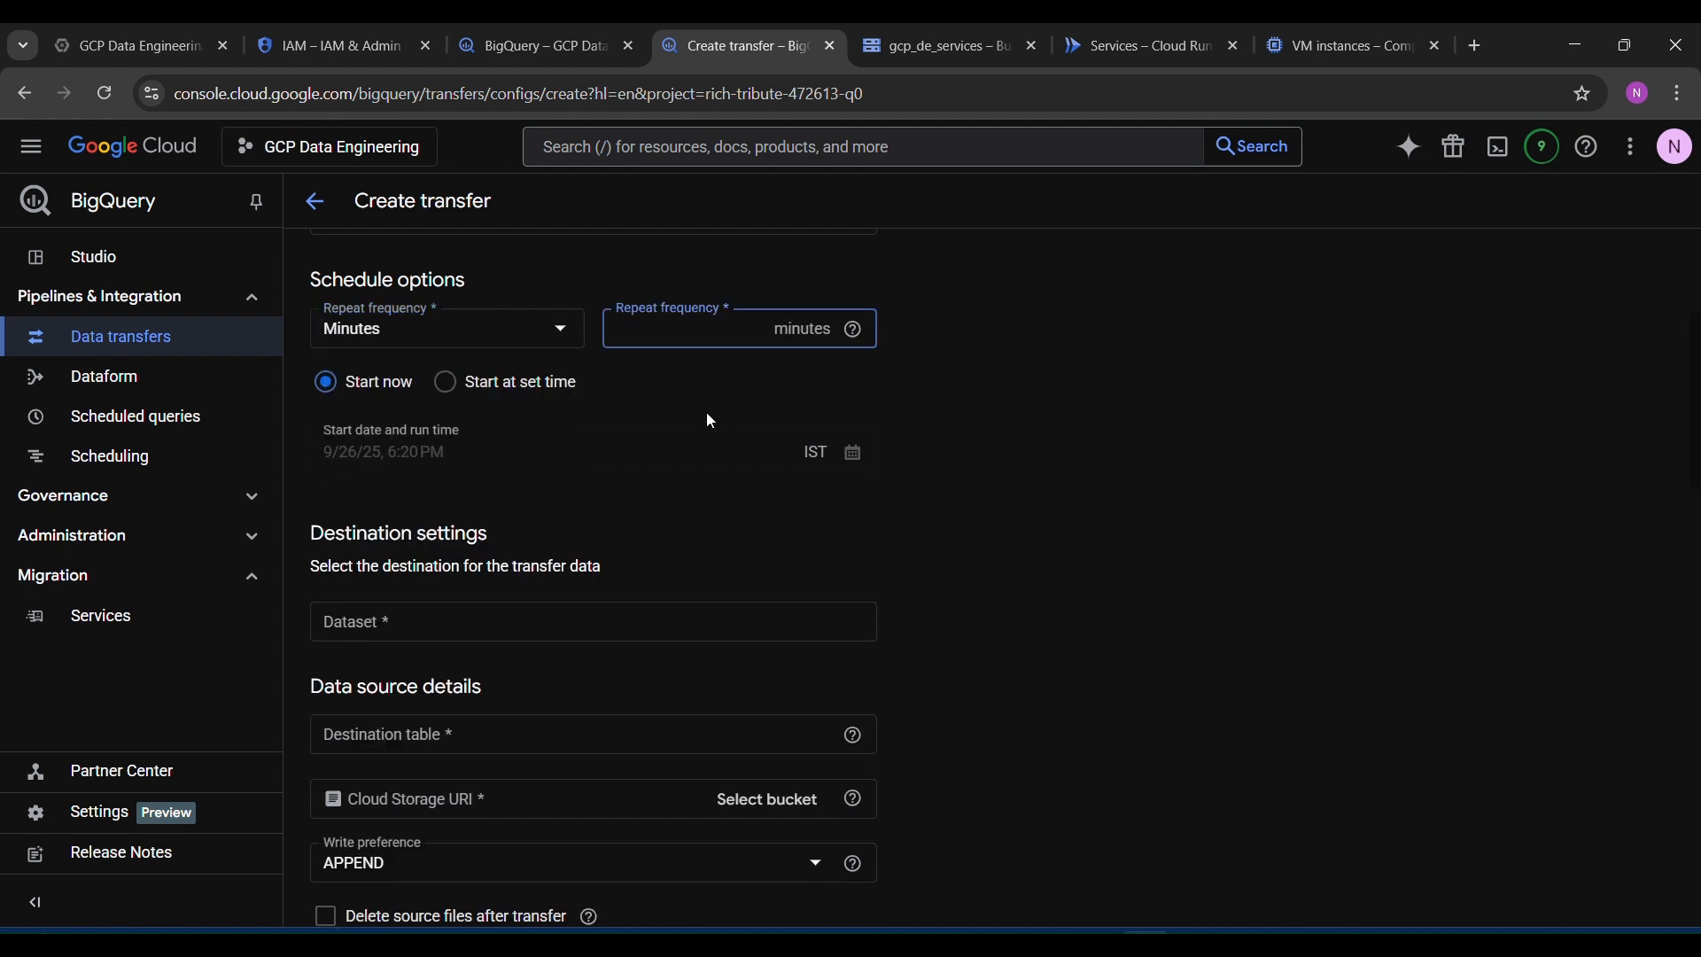
pyautogui.write('14')
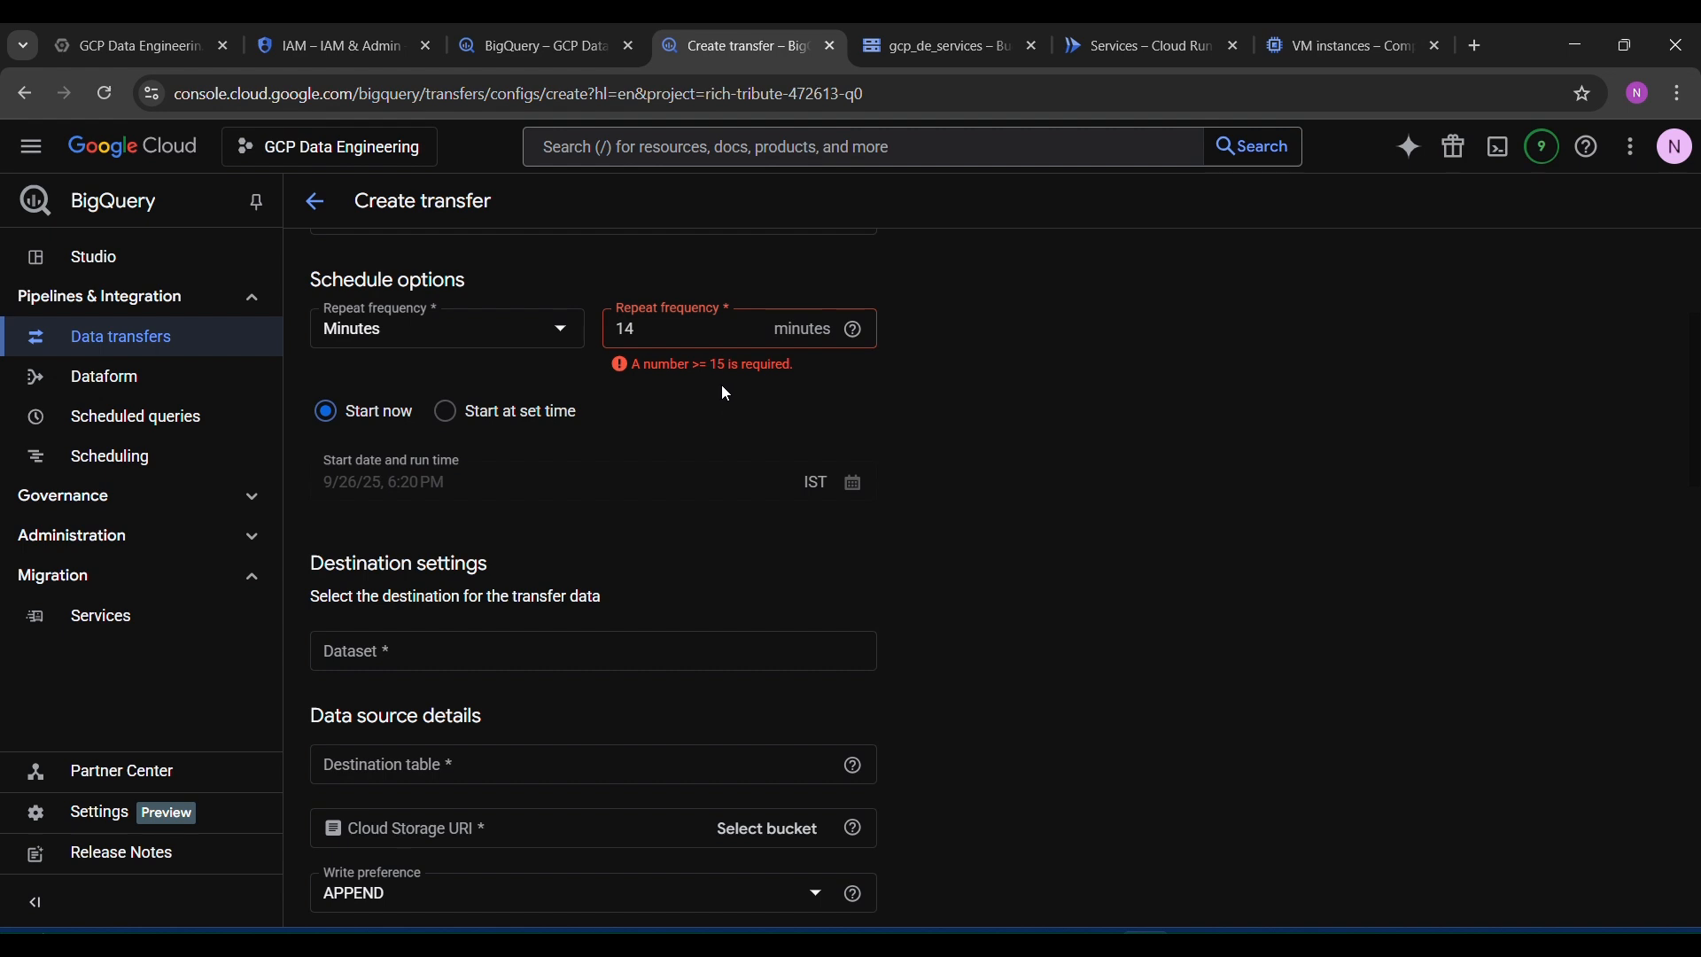
# Step: Set the transfer's repeat interval to 15 minutes
pyautogui.click(700, 325)
pyautogui.press('BackSpace')
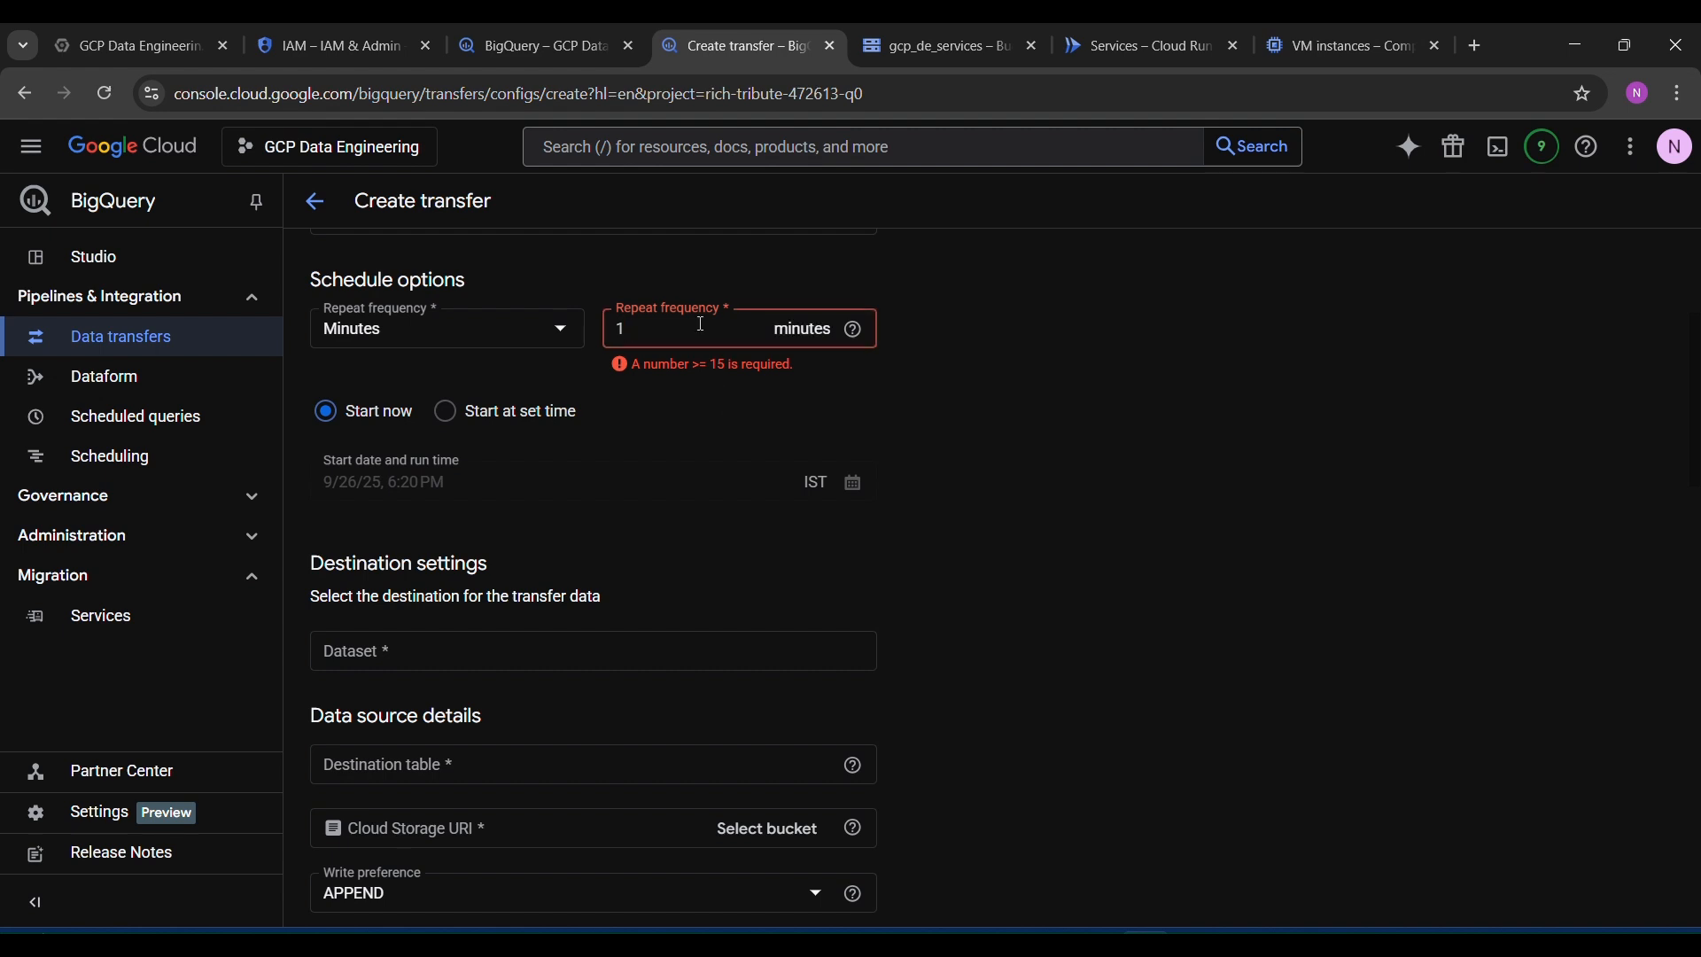
pyautogui.write('5')
pyautogui.click(960, 401)
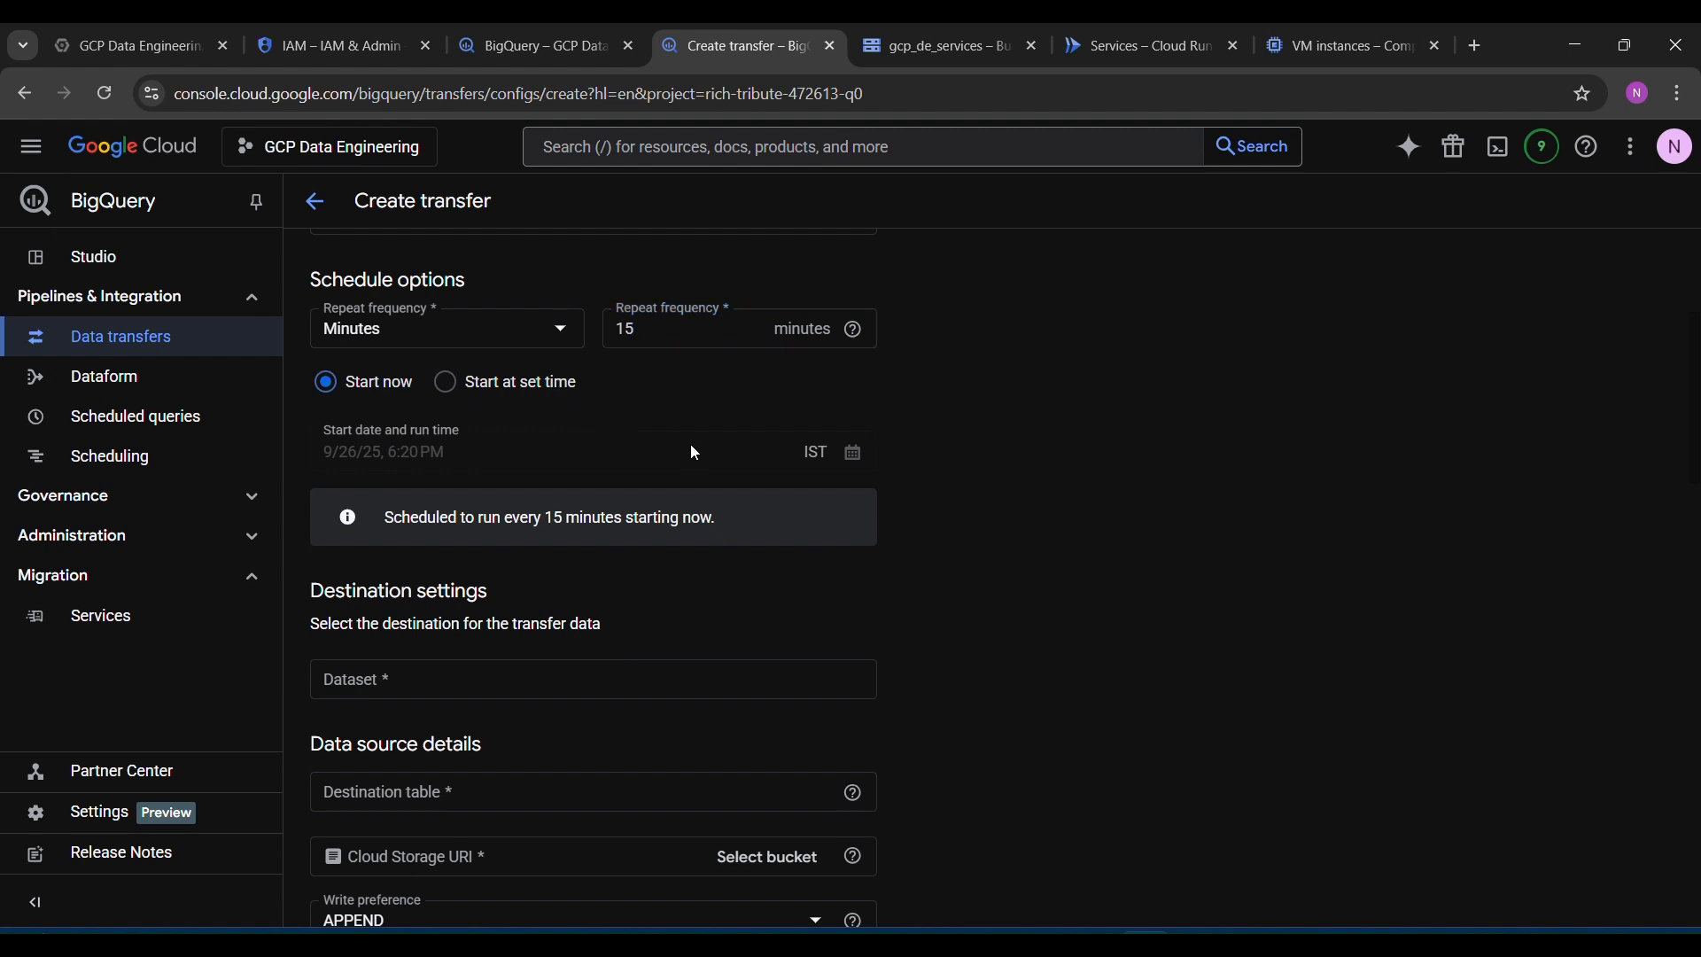
# Step: Choose bigquery_data as the destination dataset and look up the destination table's name in the BigQuery explorer
pyautogui.scroll(-4, 691, 452)
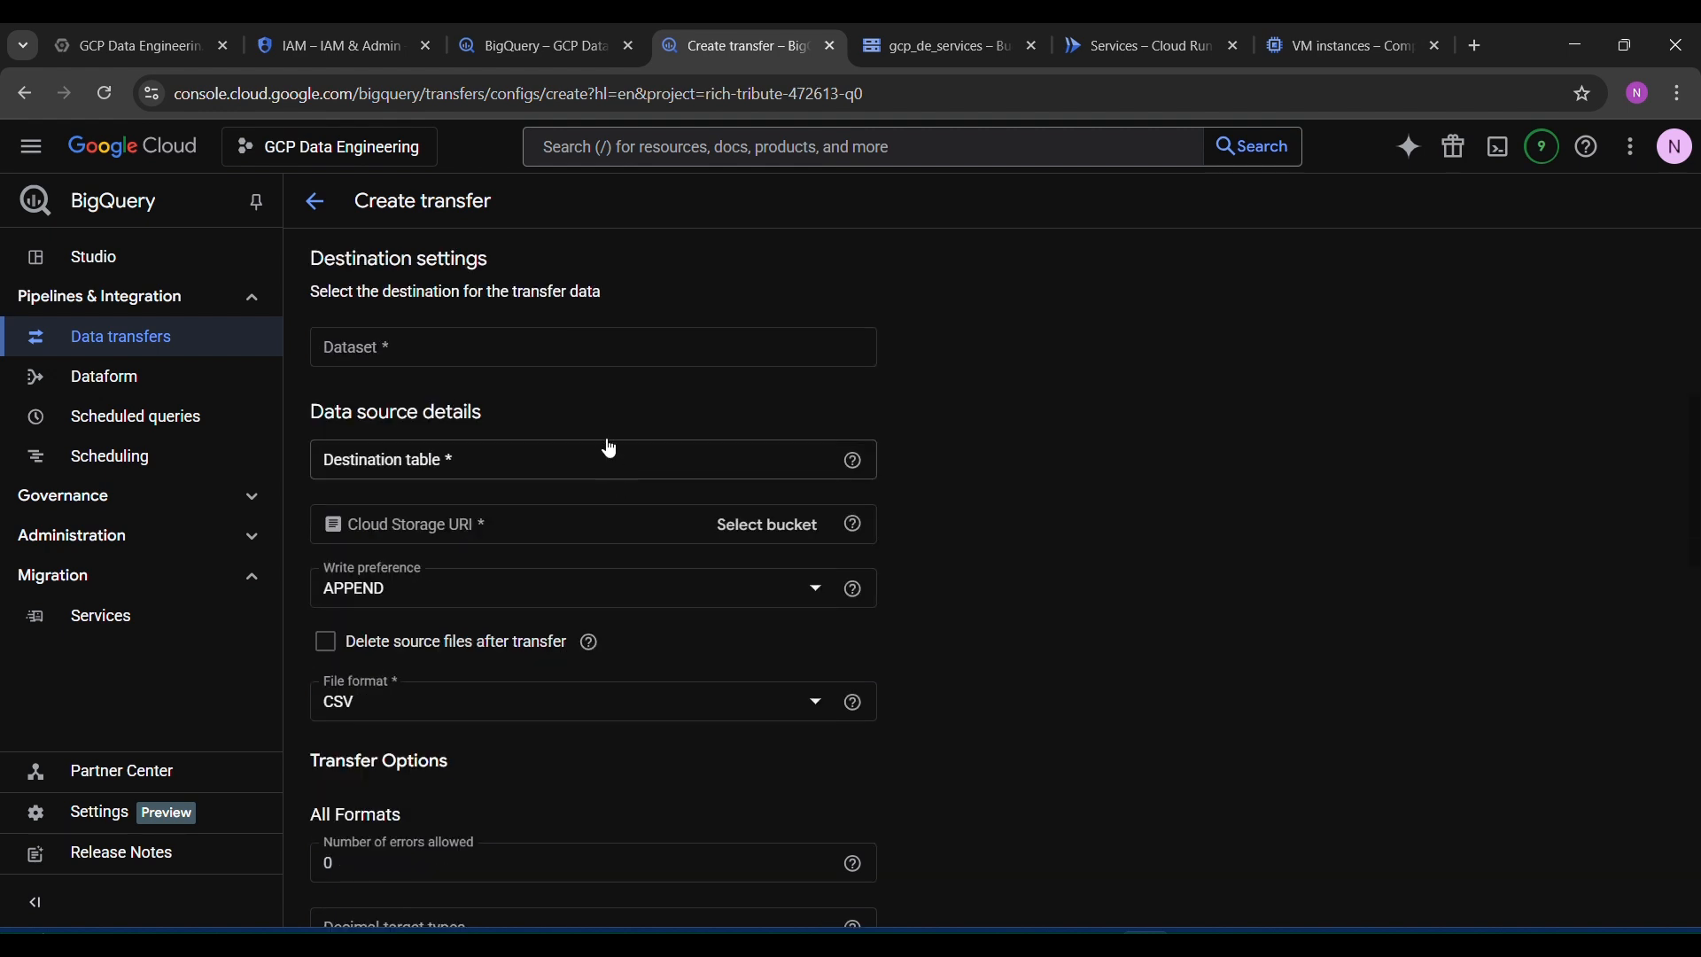
pyautogui.click(531, 357)
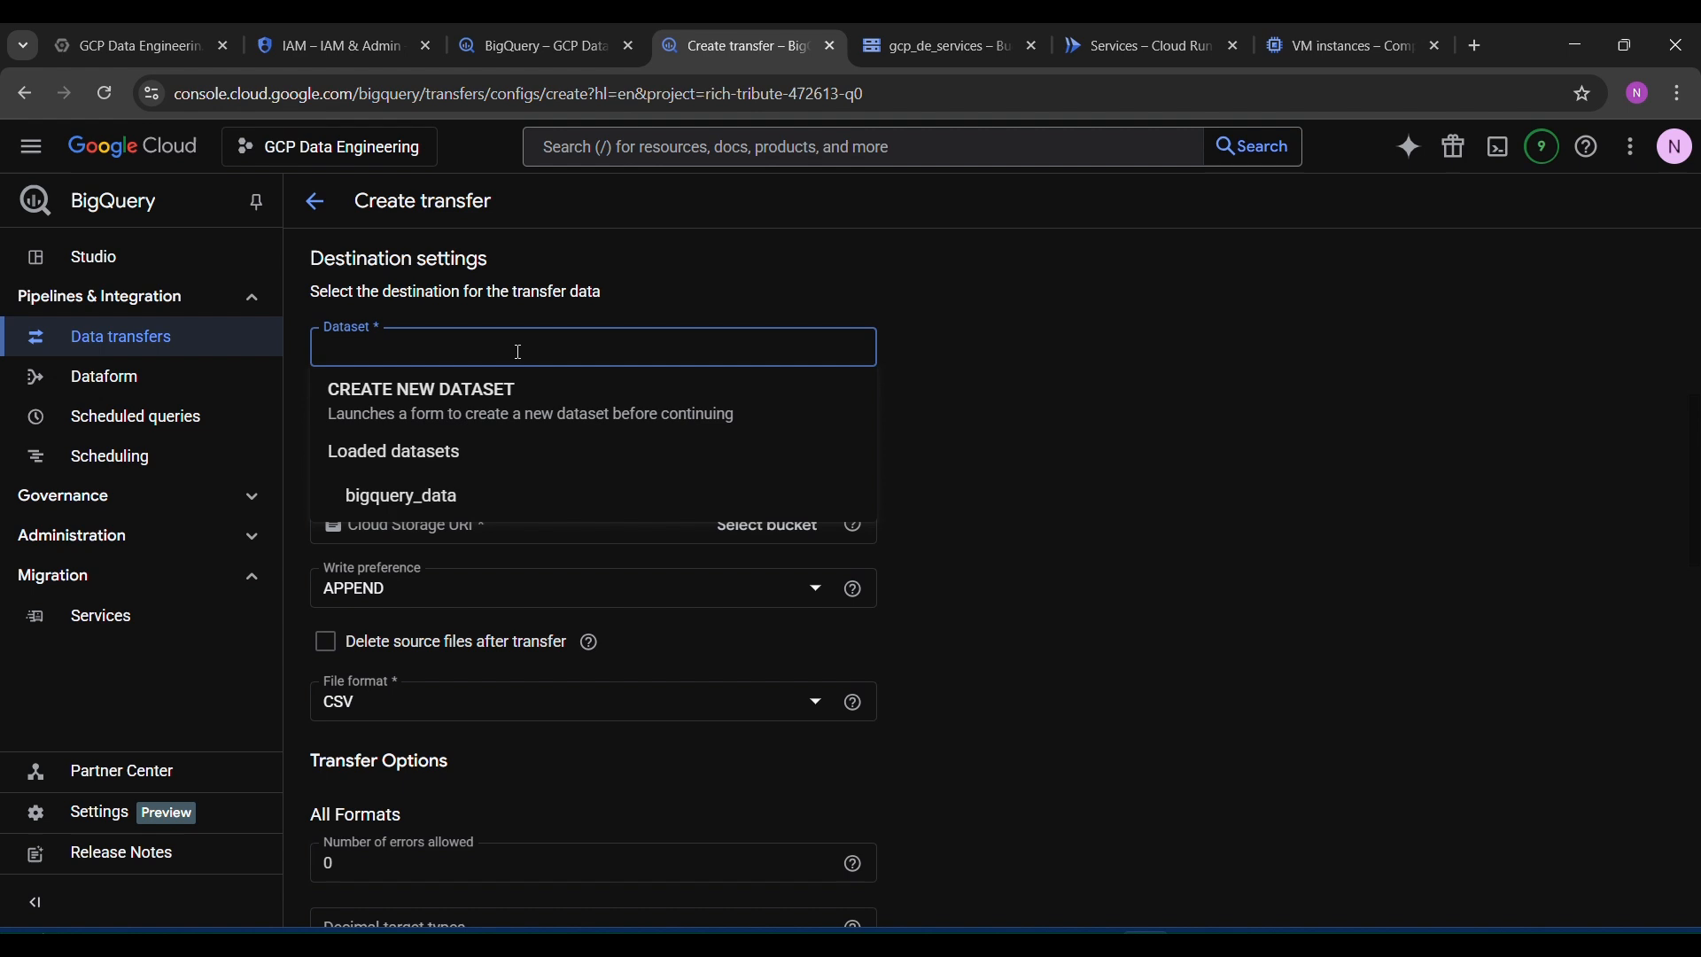
pyautogui.click(399, 498)
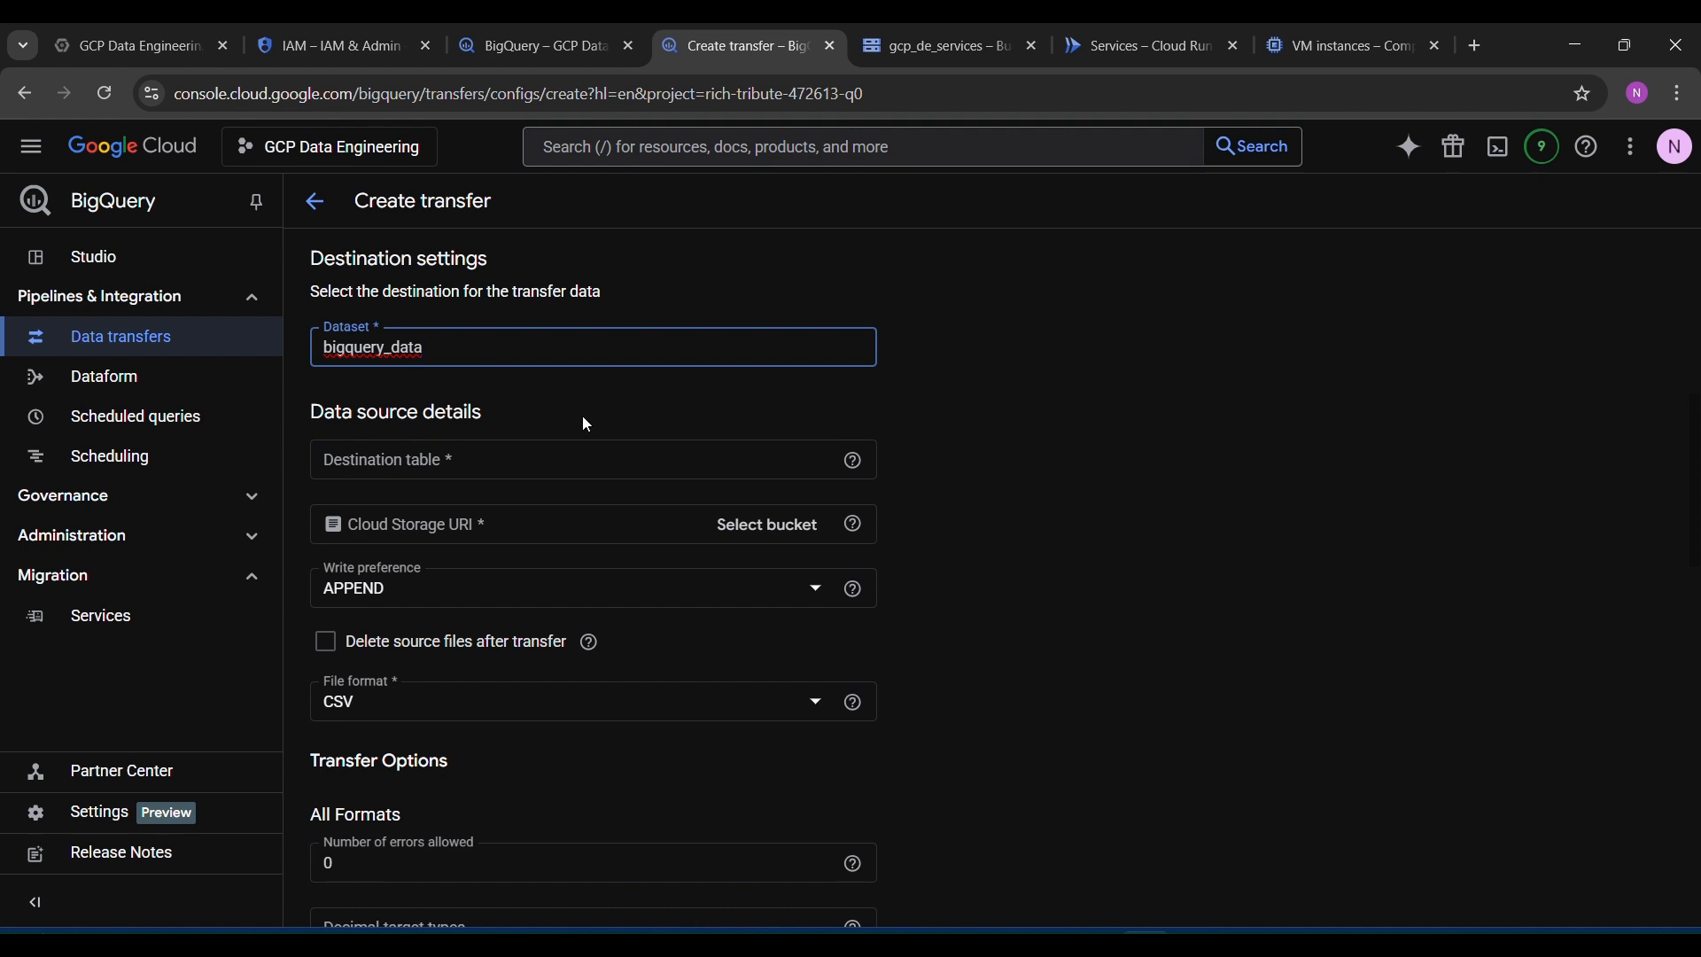
pyautogui.click(570, 459)
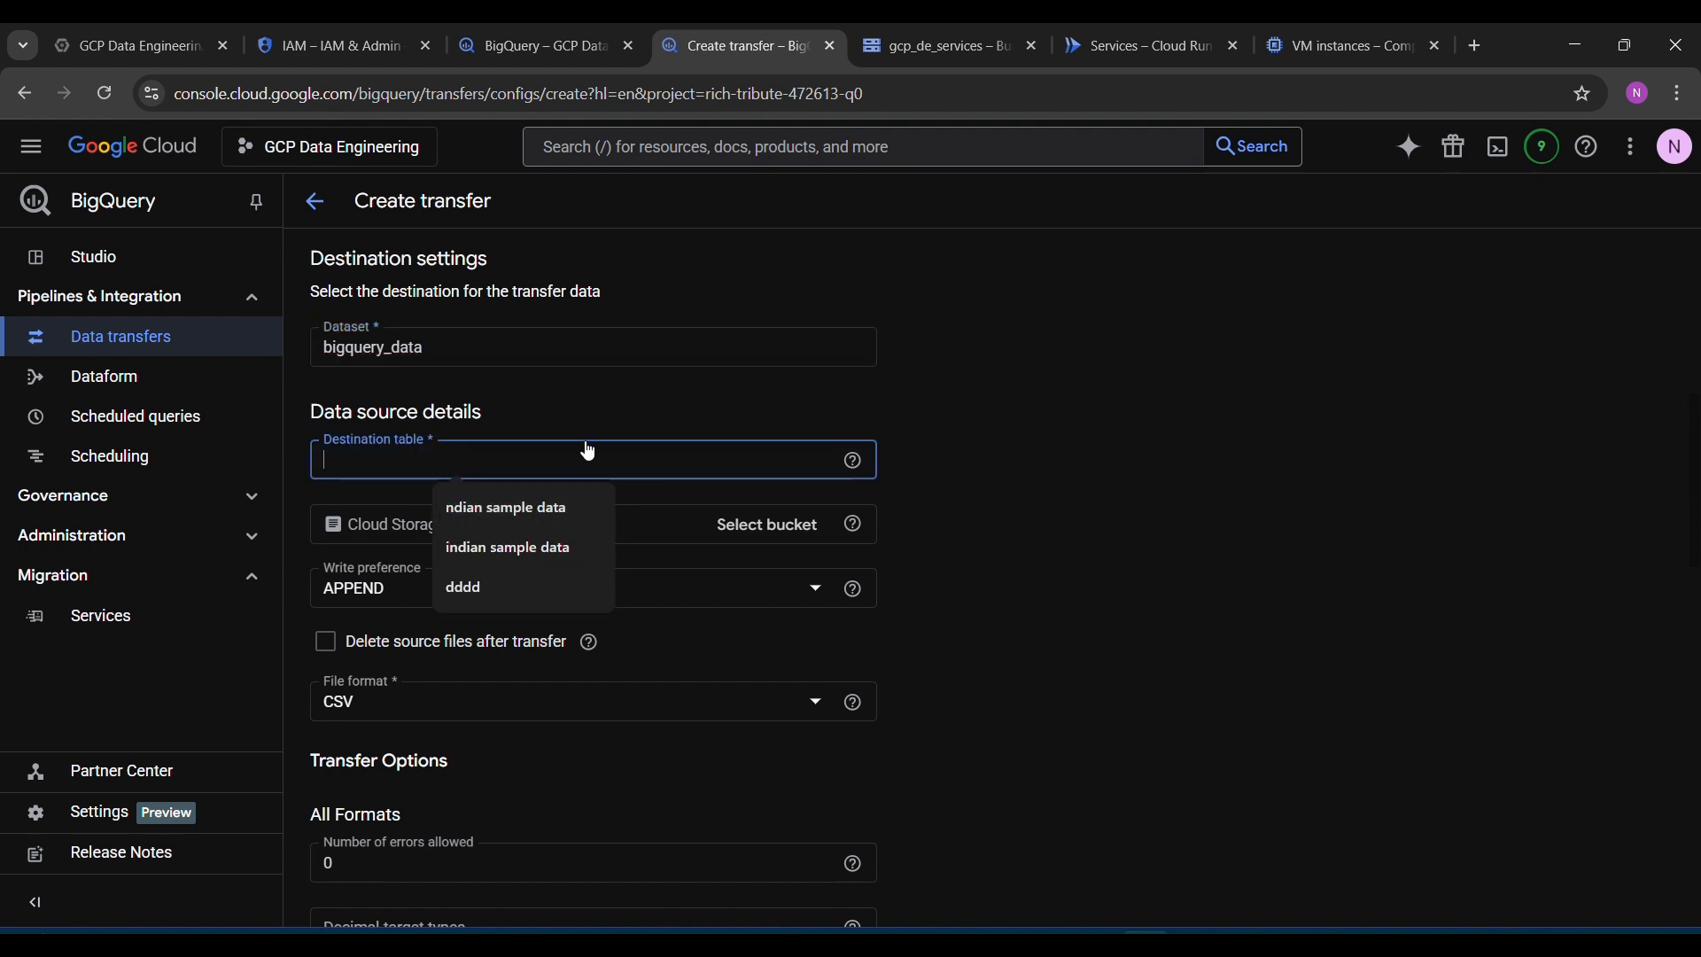
pyautogui.click(497, 46)
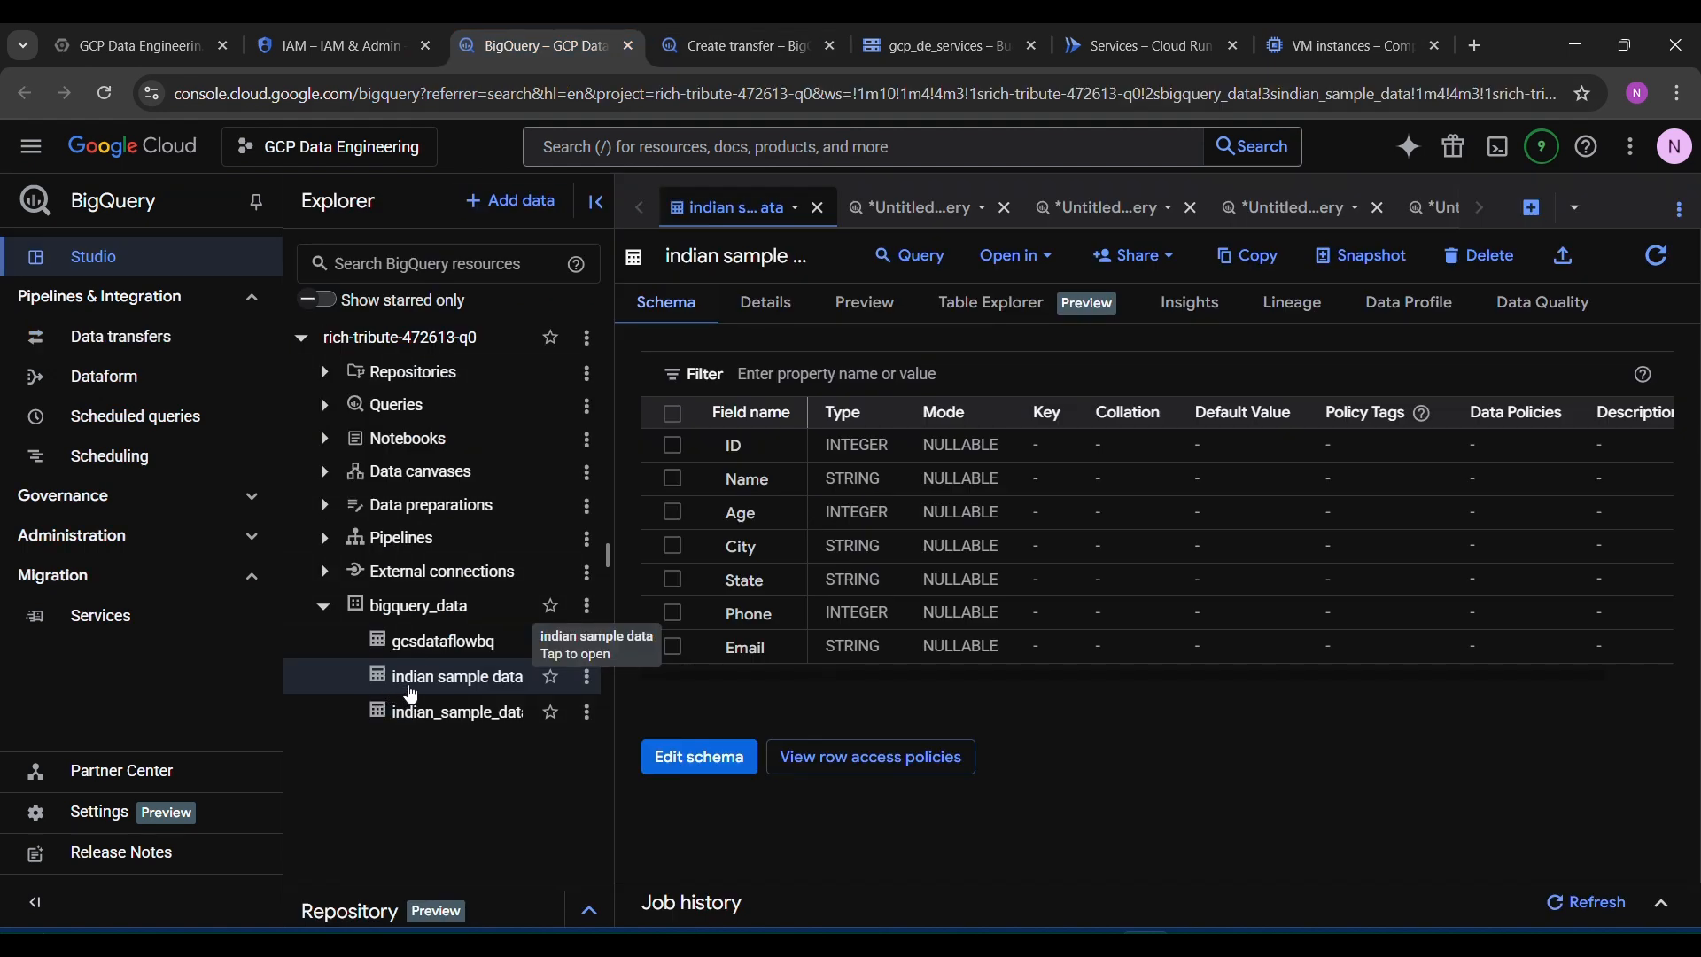
pyautogui.click(678, 52)
# Step: Review the source file formats and keep CSV as the transfer's file format
pyautogui.scroll(-4, 824, 526)
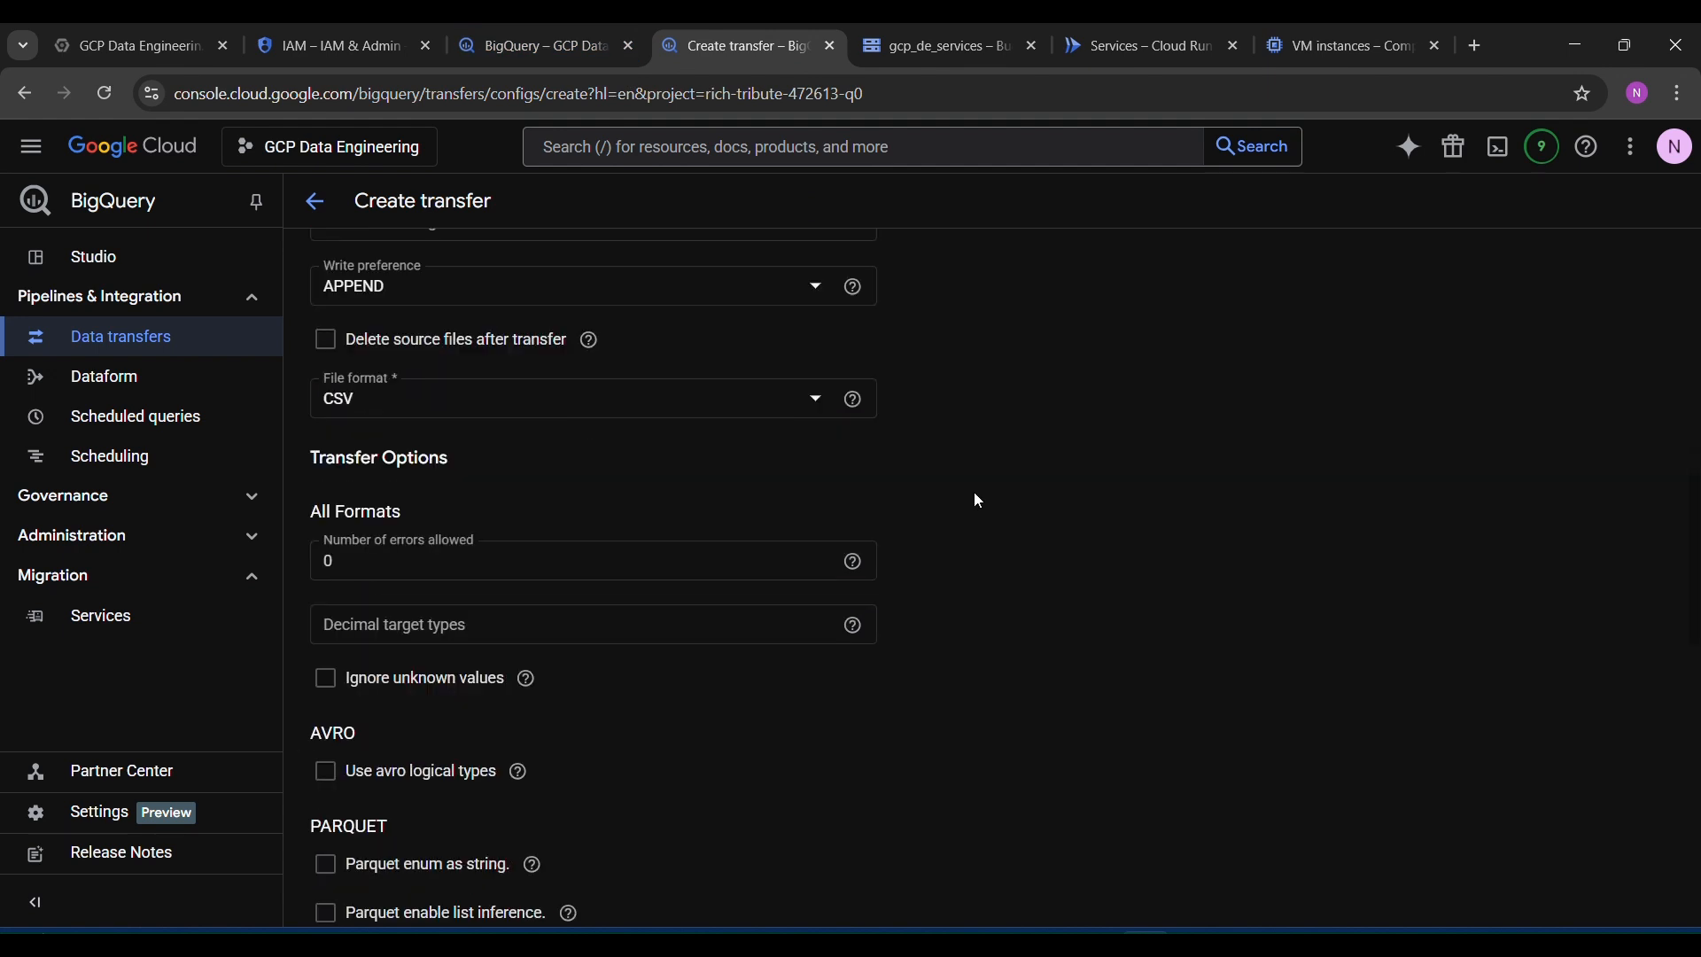
pyautogui.scroll(-1, 530, 429)
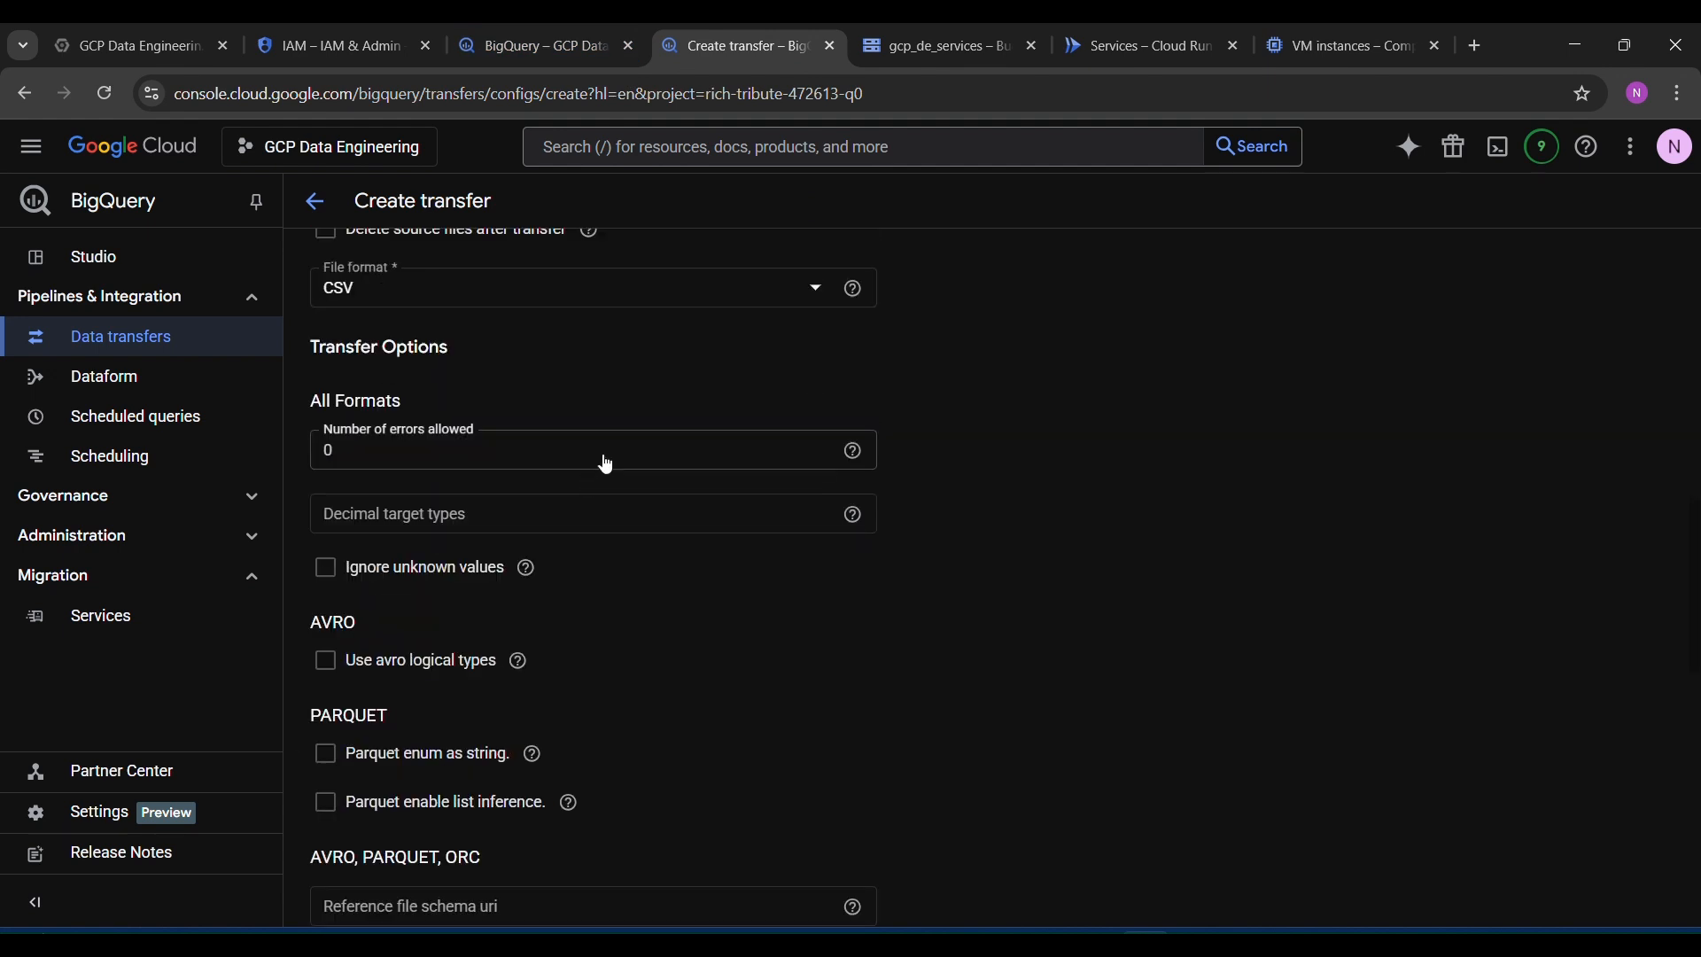
pyautogui.click(404, 306)
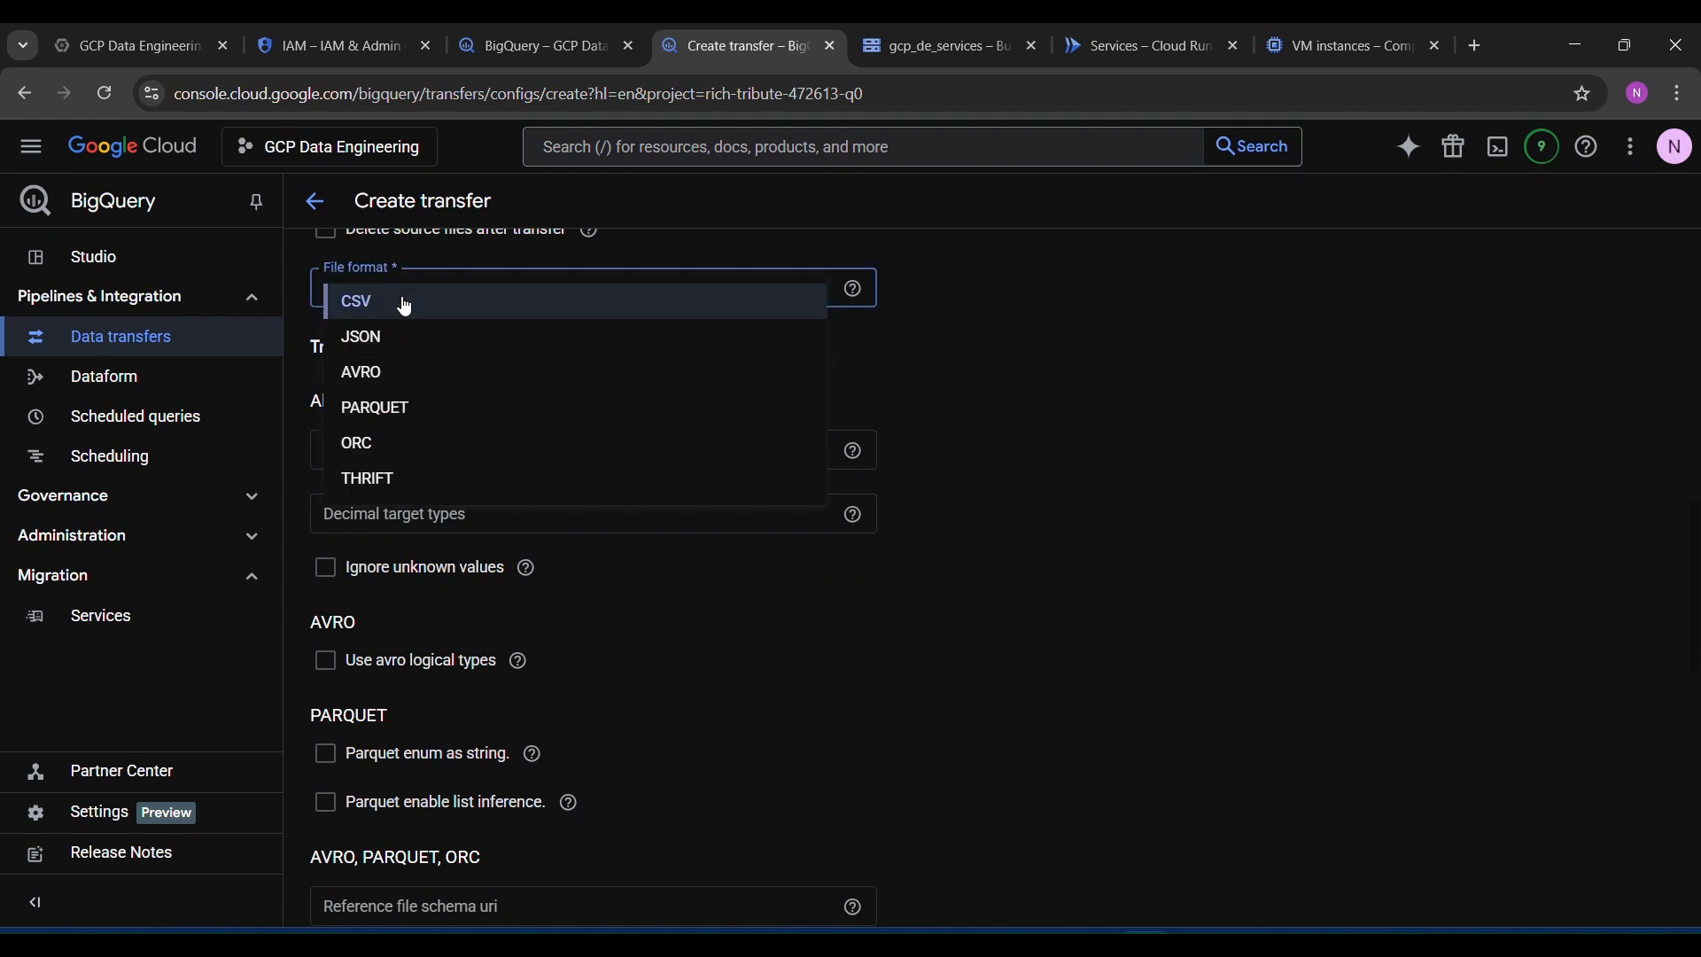
pyautogui.click(405, 305)
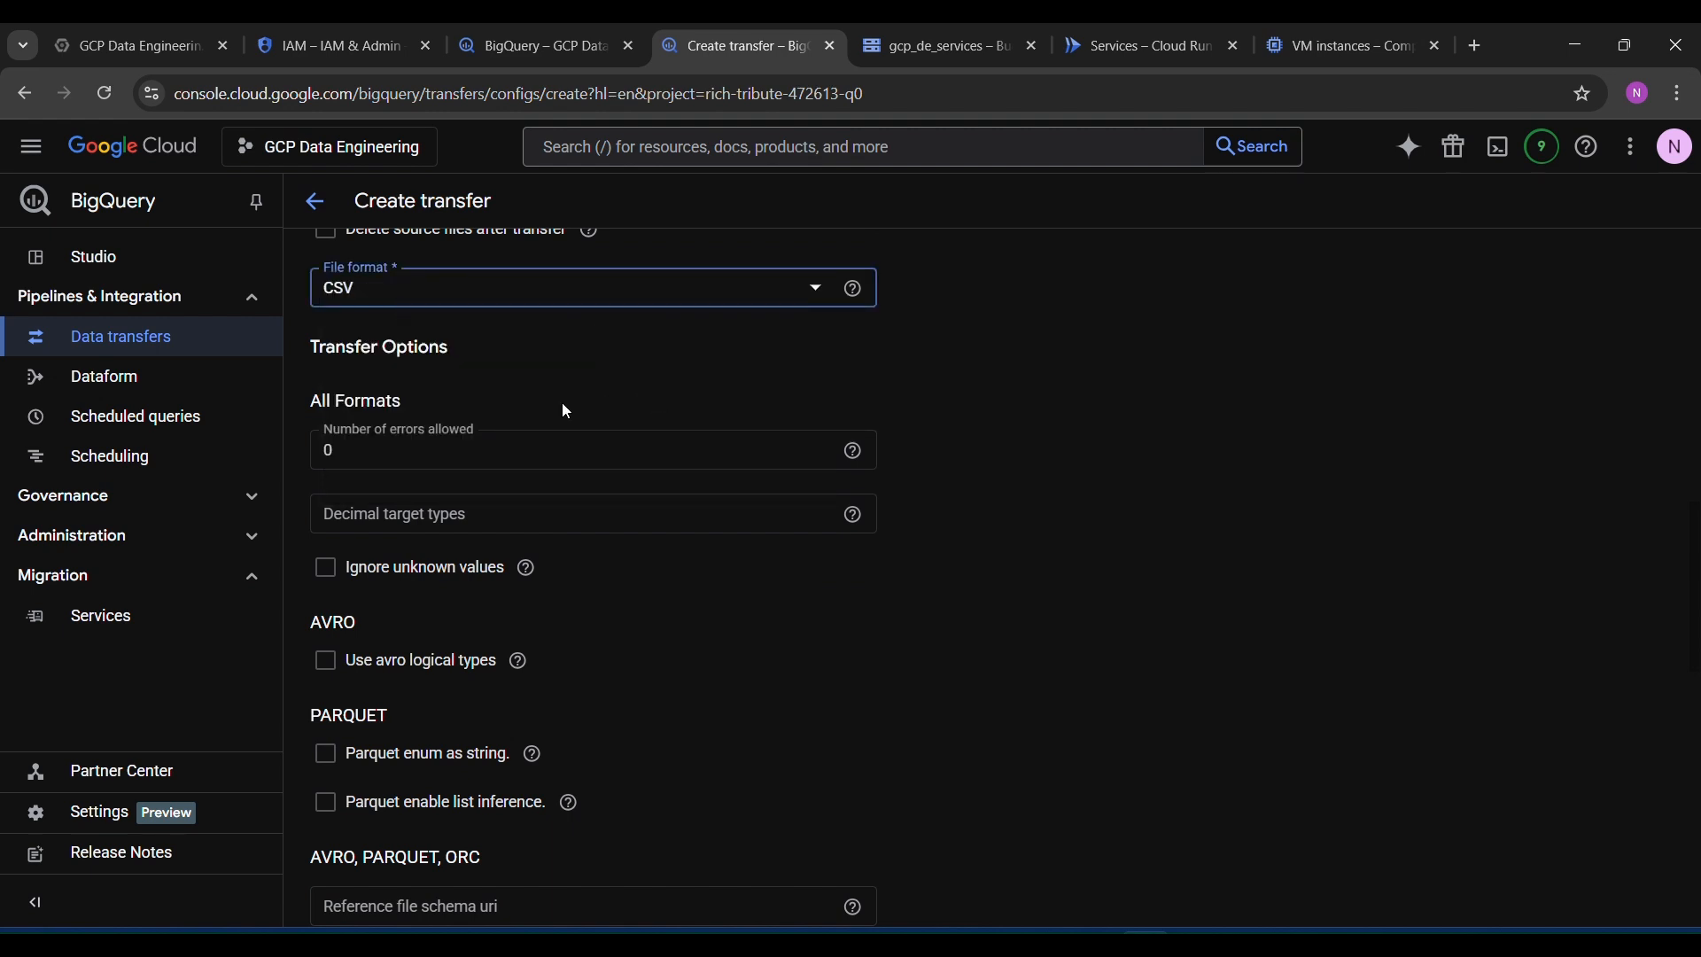
# Step: Look through the transfer options and set the number of errors allowed to 10
pyautogui.scroll(-1, 742, 442)
pyautogui.scroll(-4, 742, 443)
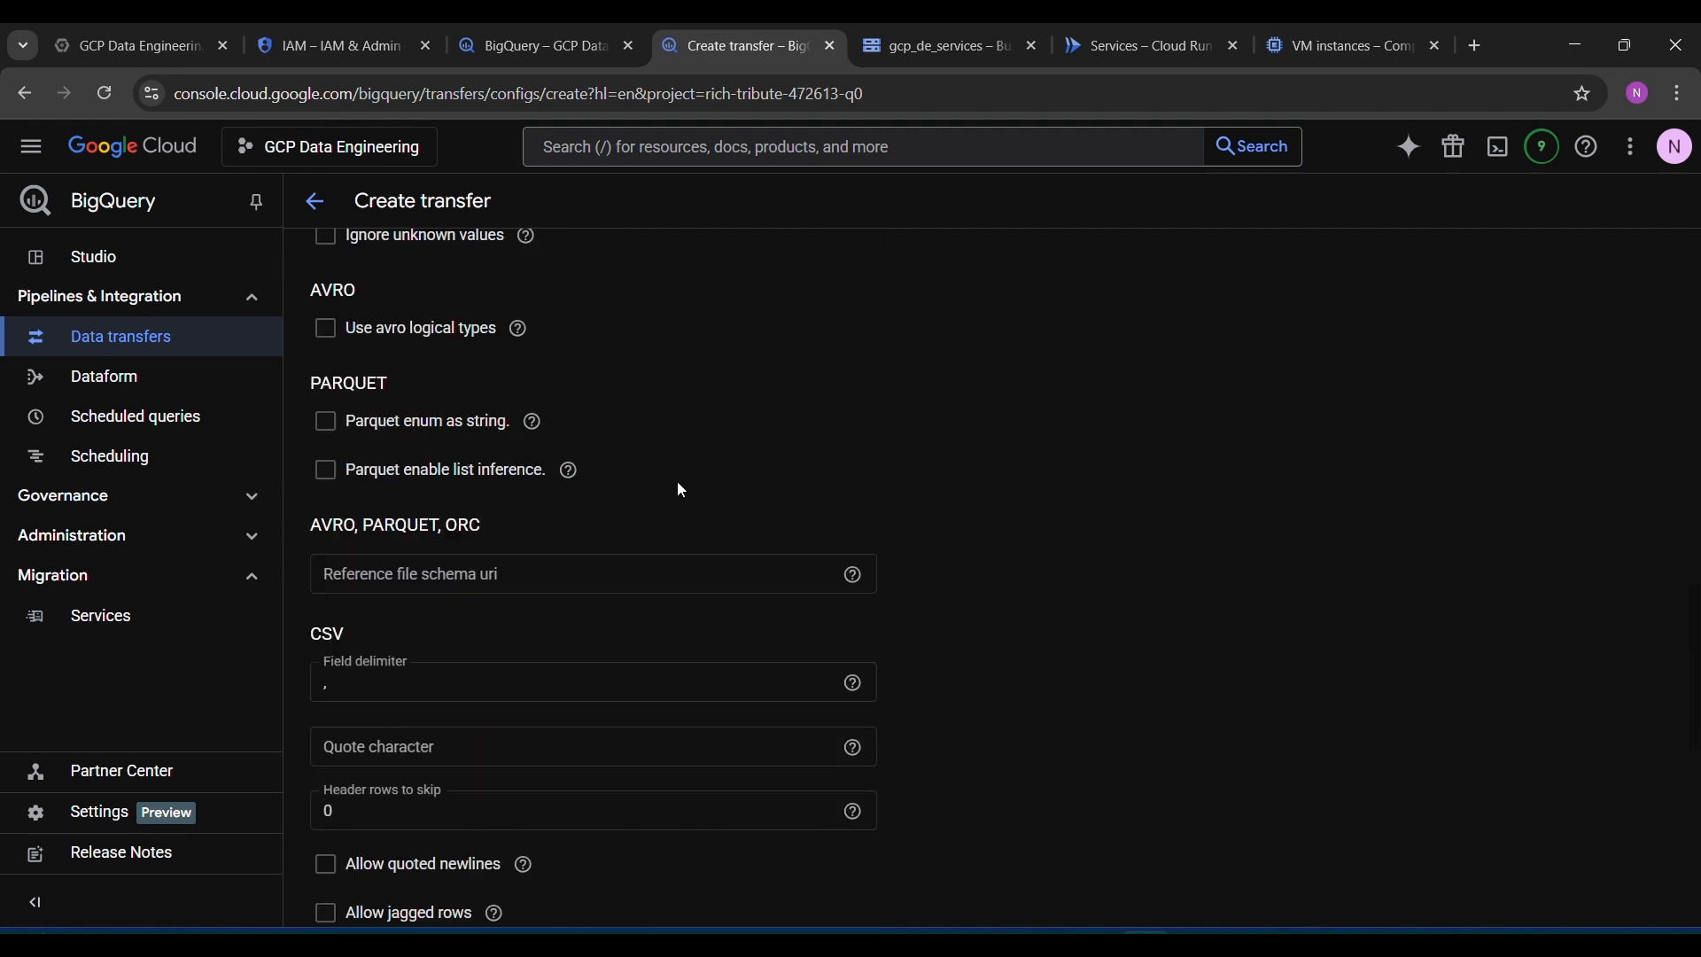
pyautogui.scroll(-2, 646, 486)
pyautogui.scroll(6, 589, 492)
pyautogui.click(455, 356)
pyautogui.press('BackSpace')
pyautogui.write('10')
pyautogui.click(1040, 362)
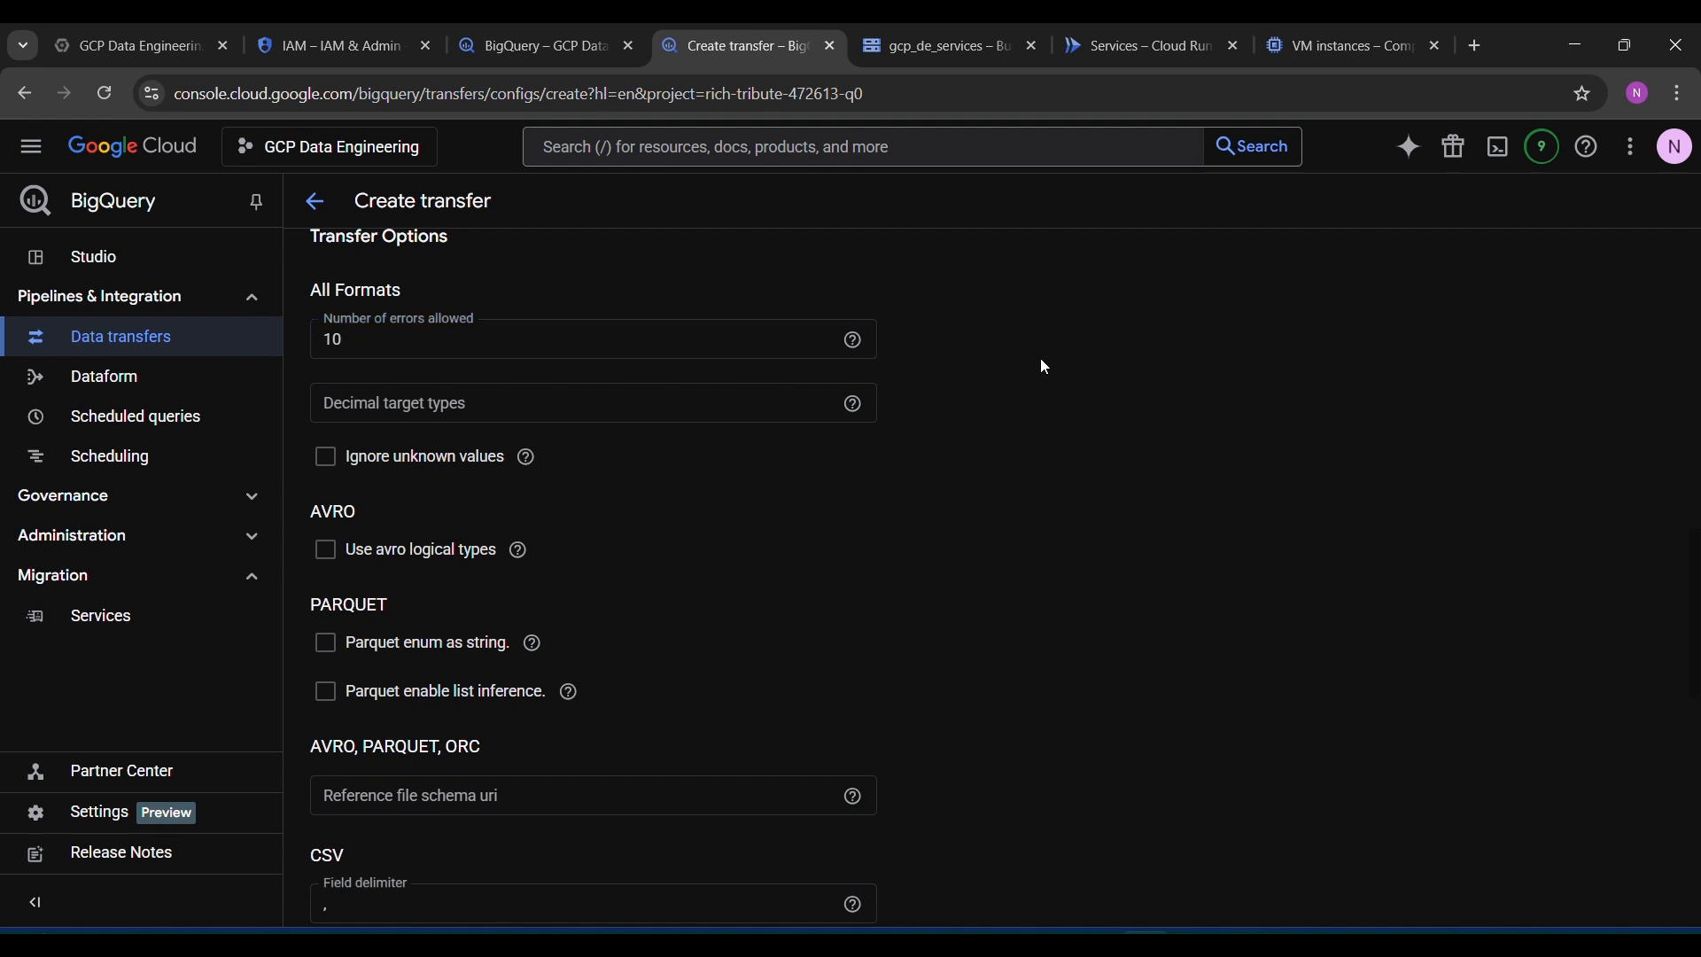
# Step: Set the CSV header rows to skip to 1 and return to the indian sample data table's schema
pyautogui.scroll(-4, 974, 417)
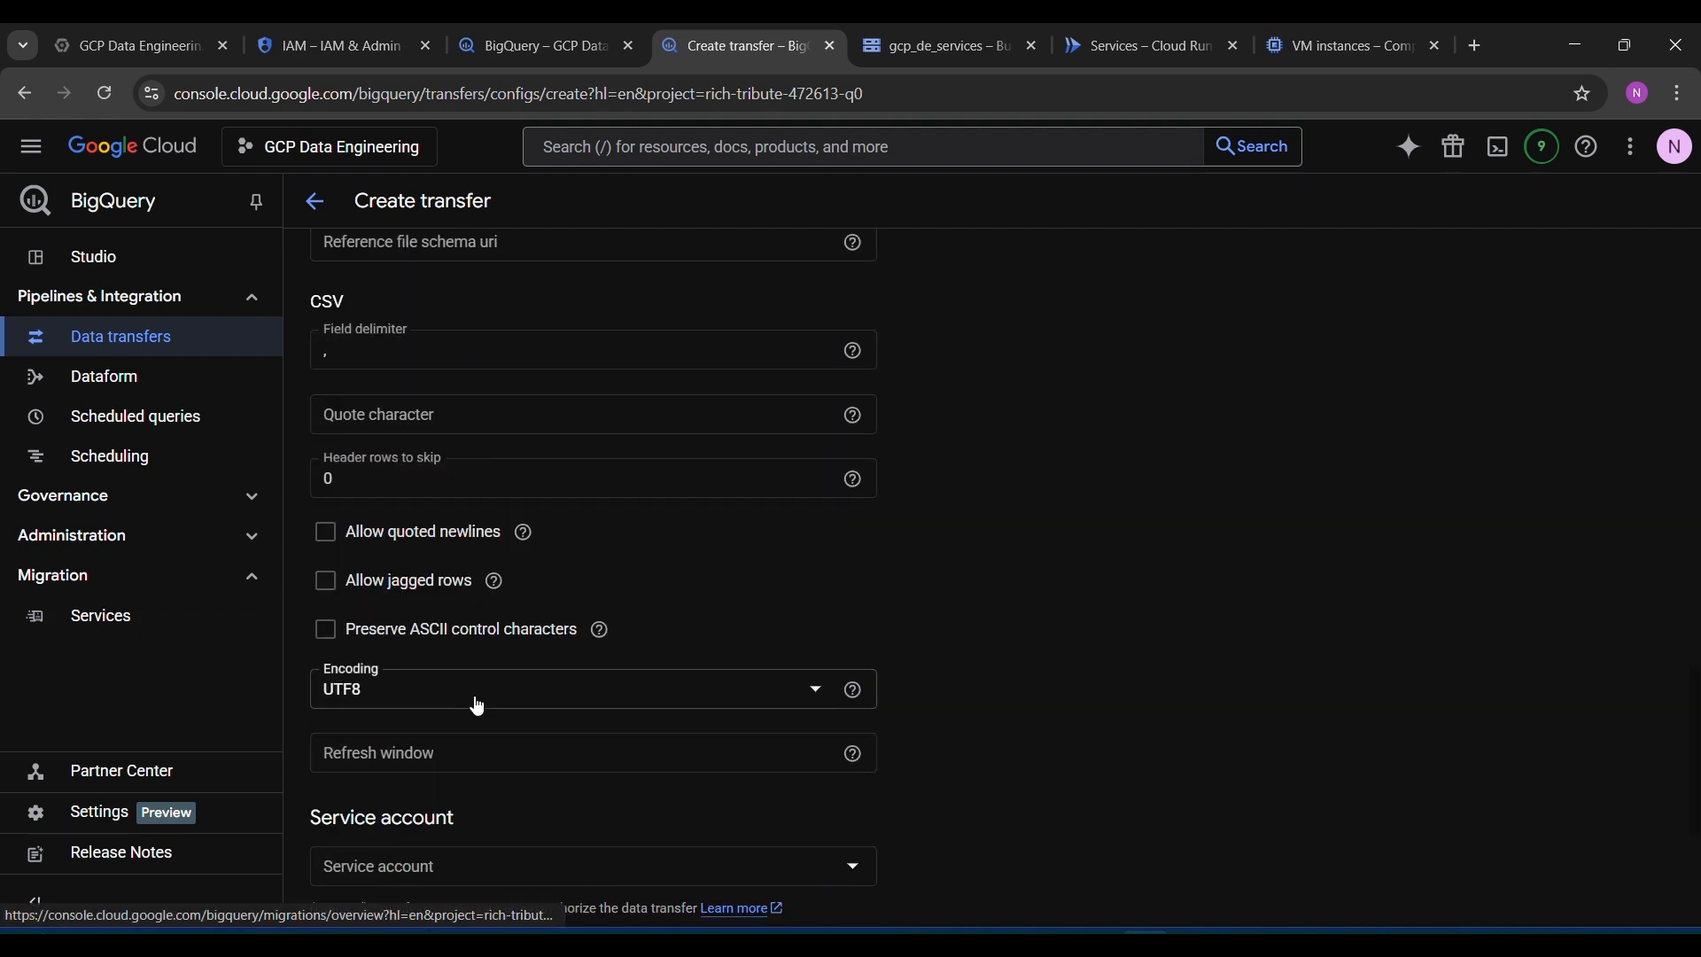
pyautogui.click(396, 488)
pyautogui.press('BackSpace')
pyautogui.write('1')
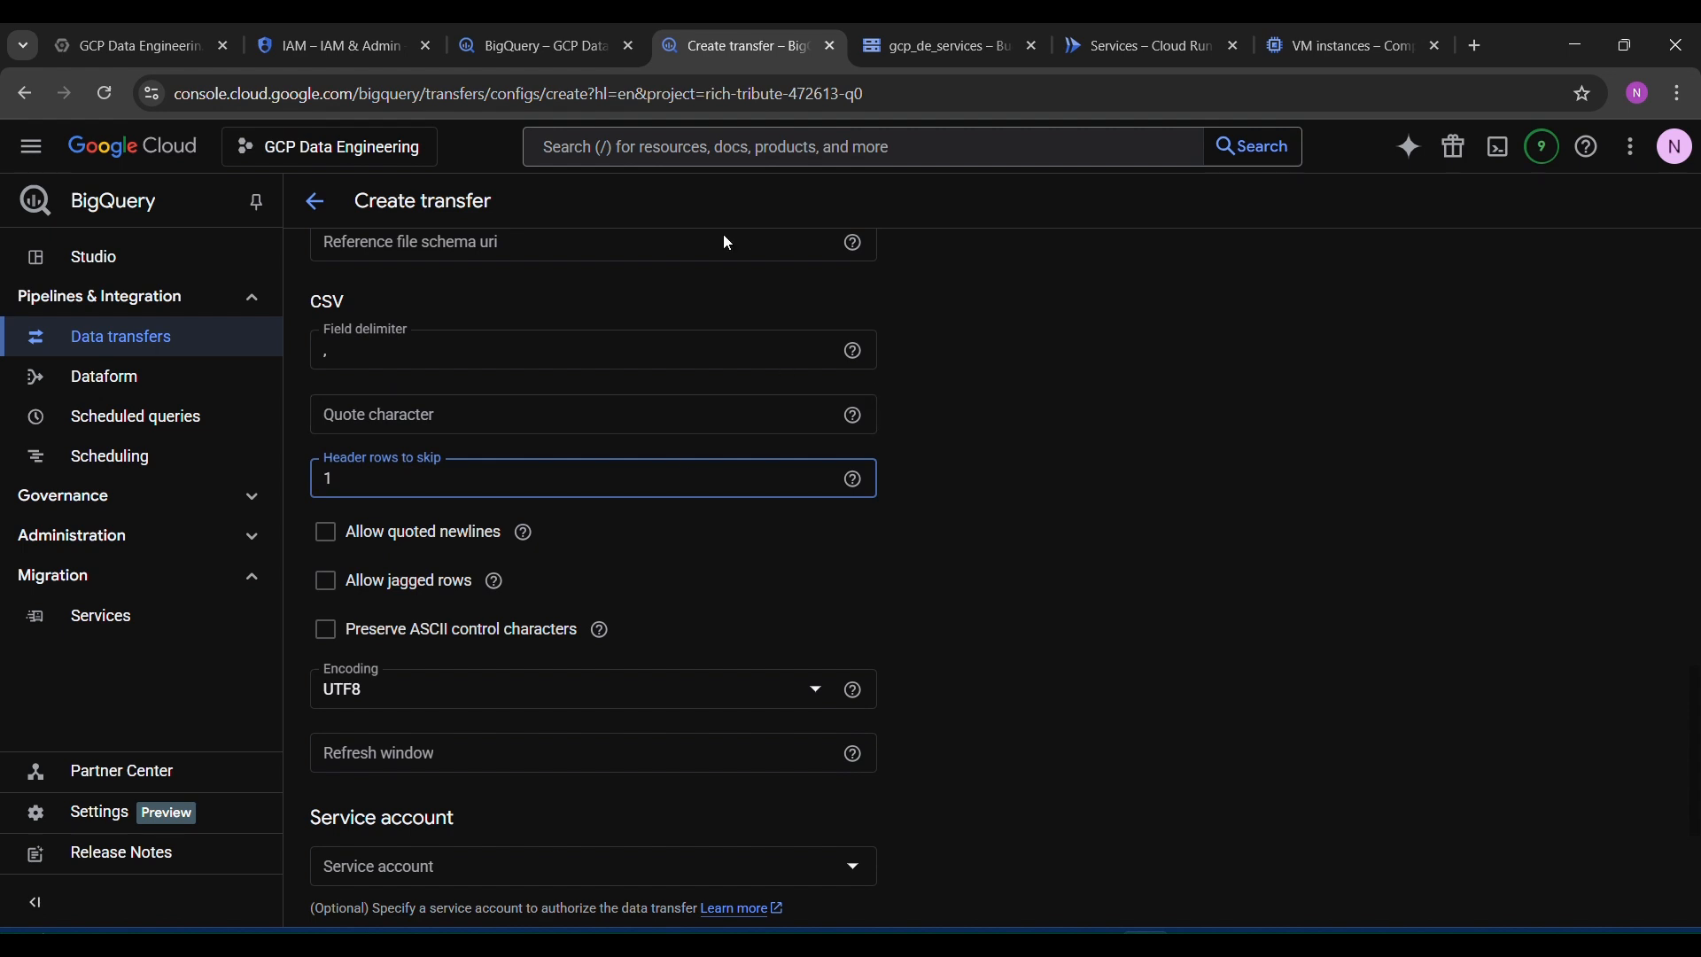
pyautogui.click(512, 31)
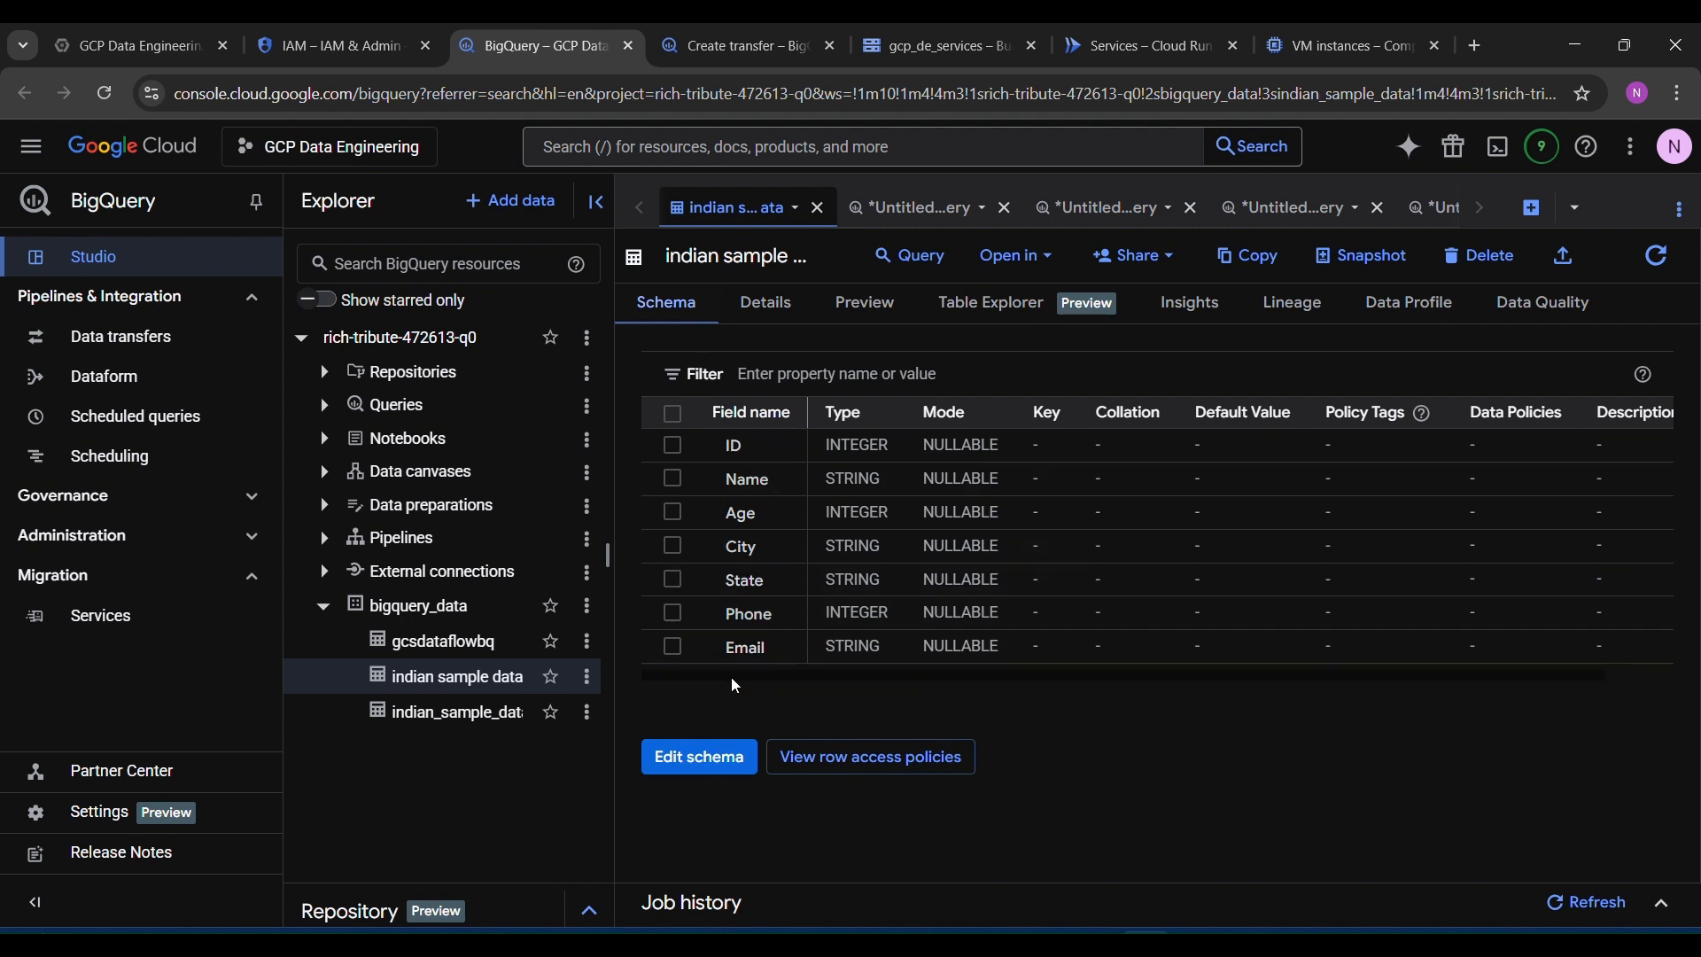
# Step: Switch to Excel to examine the header row of indian_sample_data, and return to the transfer configuration in BigQuery
pyautogui.click(690, 56)
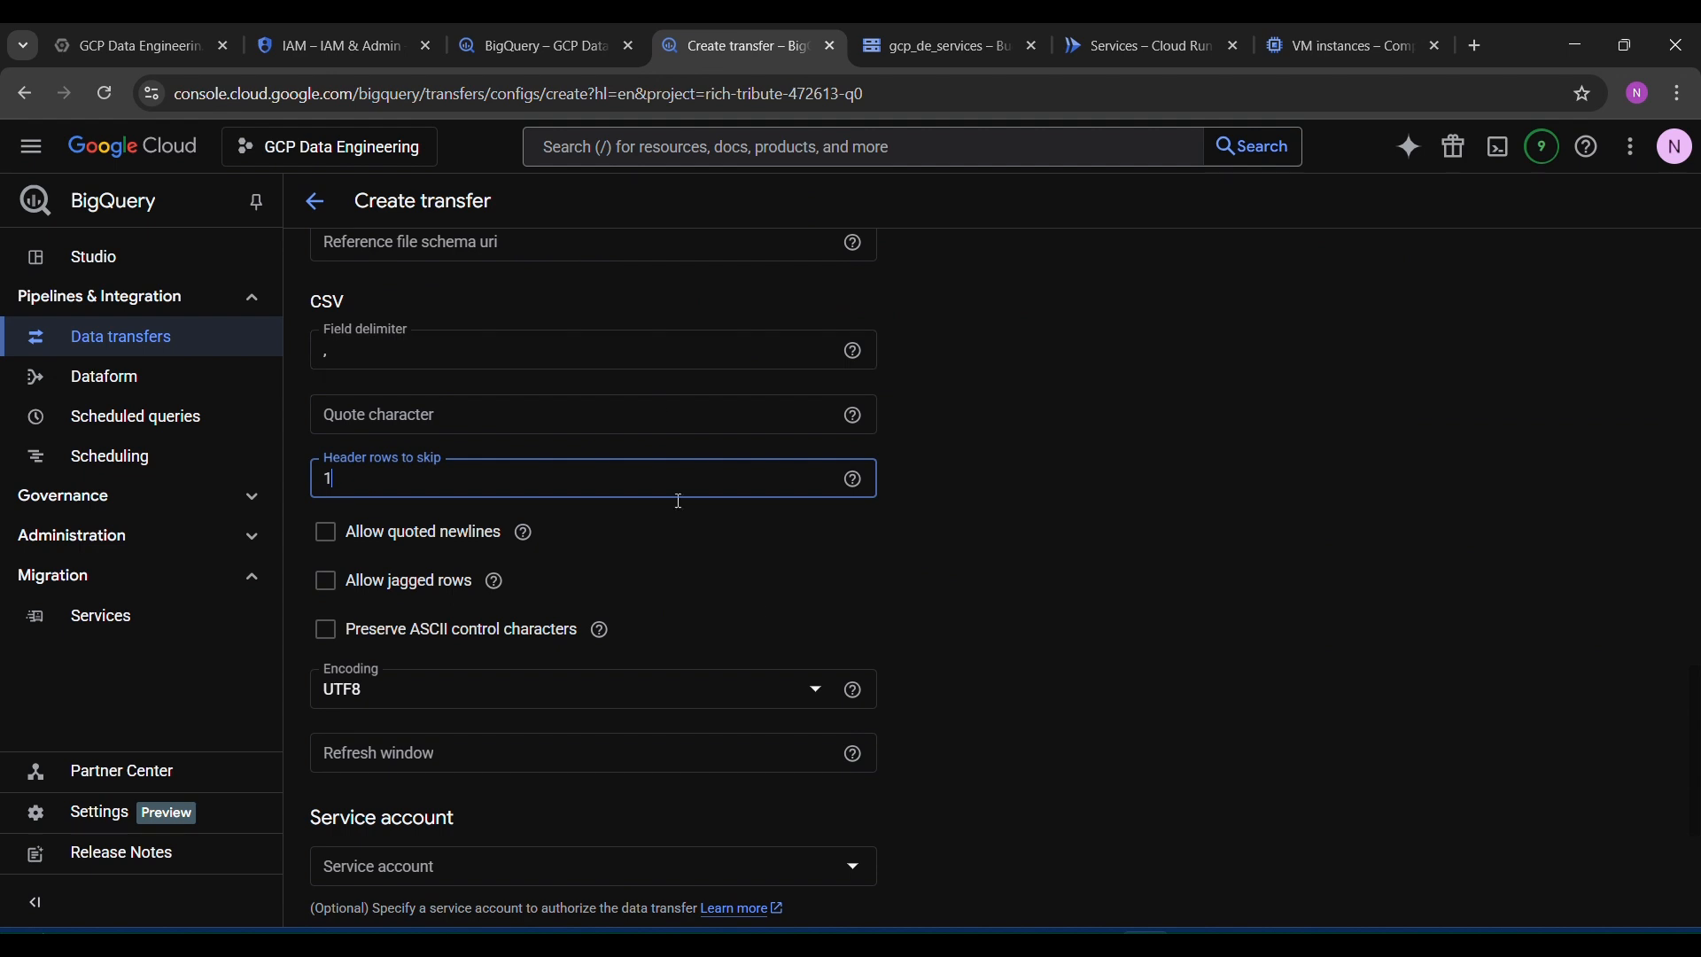
pyautogui.hotkey('alt', 'Tab')
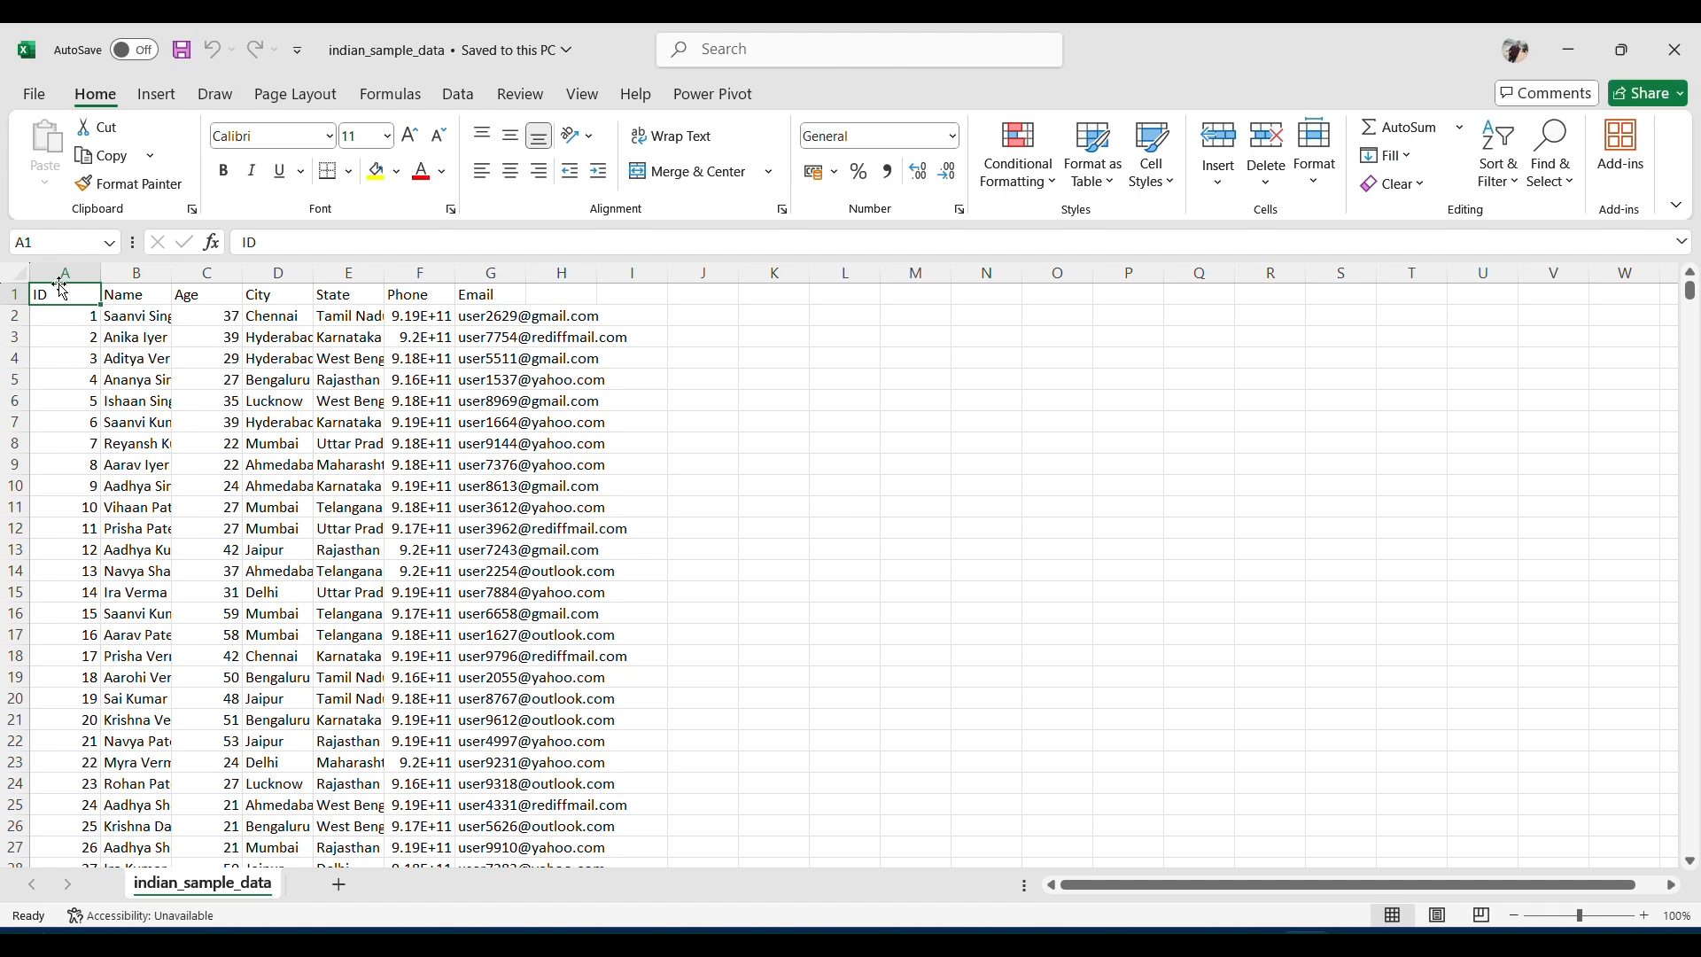
pyautogui.click(15, 295)
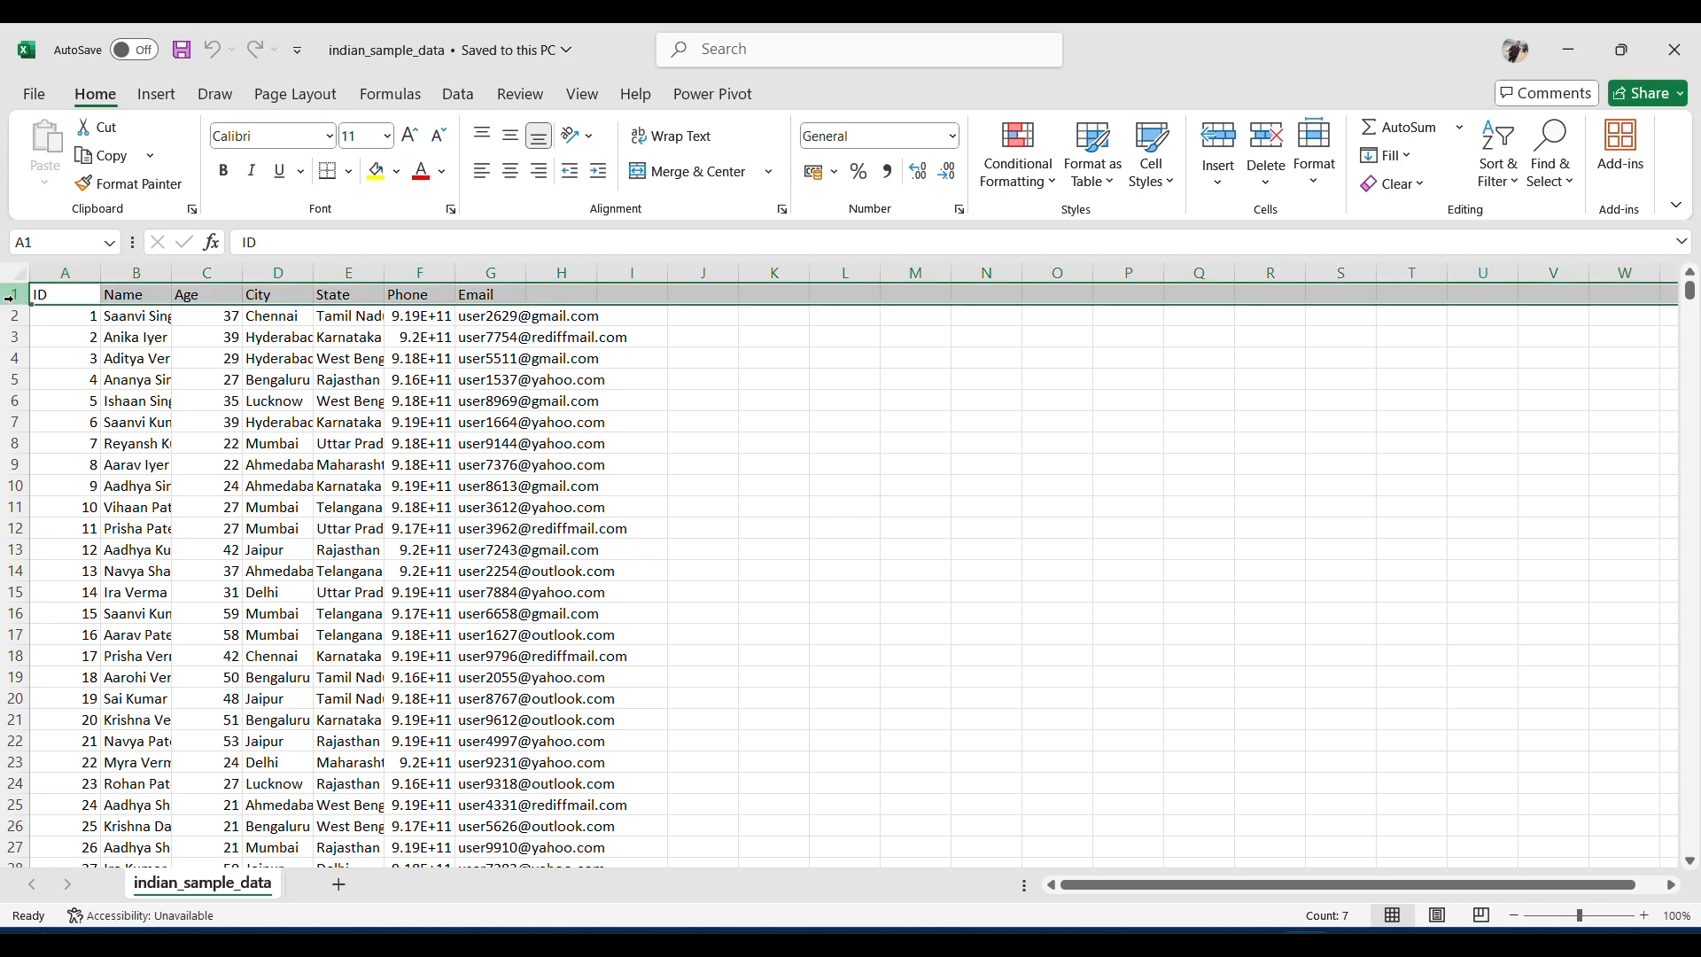
pyautogui.click(1677, 32)
pyautogui.click(1563, 40)
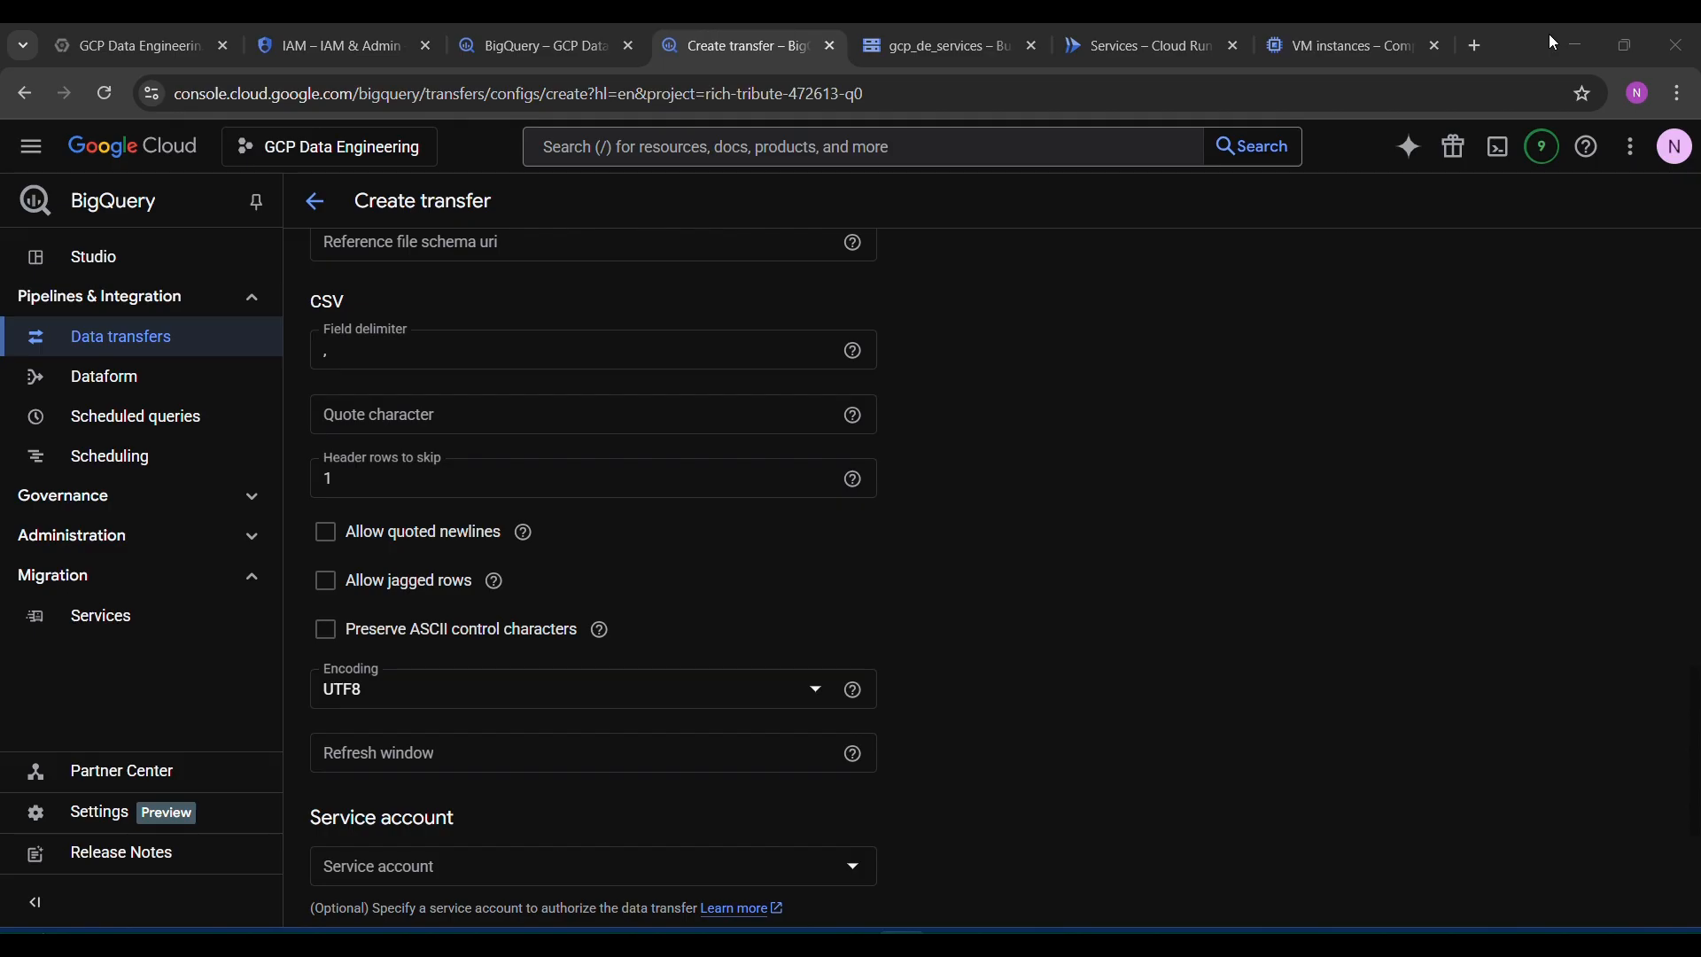
# Step: Look over the remaining service account and notification options and discard the new transfer without saving it
pyautogui.scroll(-2, 893, 689)
pyautogui.scroll(-2, 893, 689)
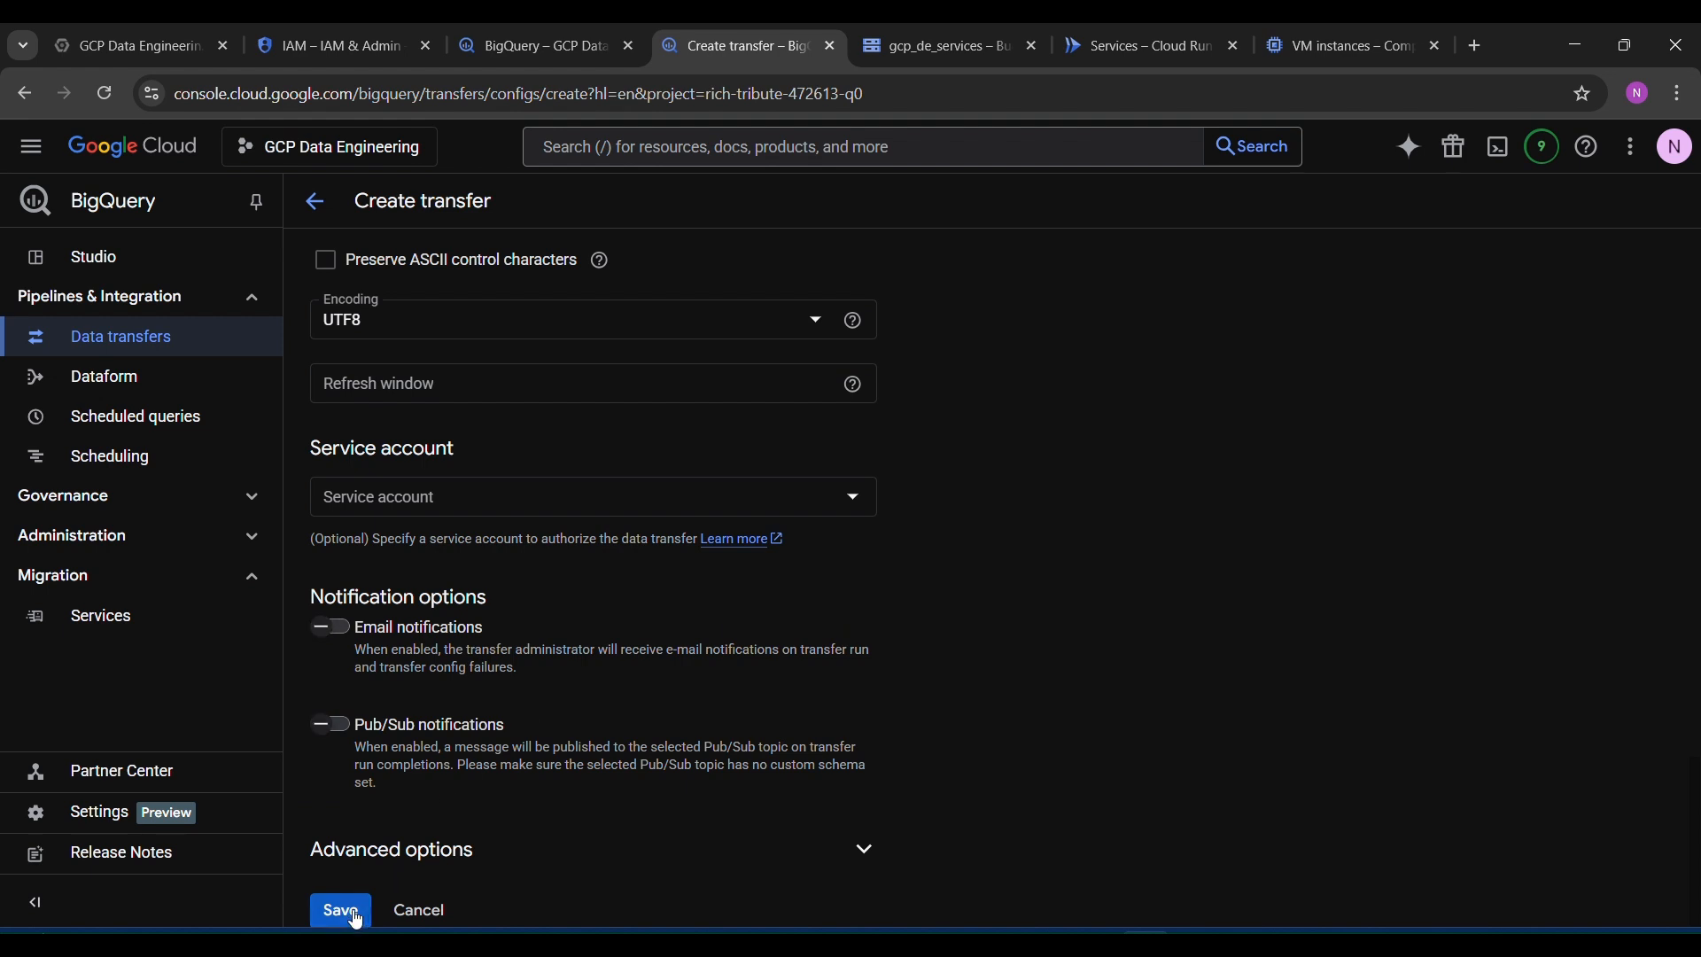
pyautogui.click(421, 912)
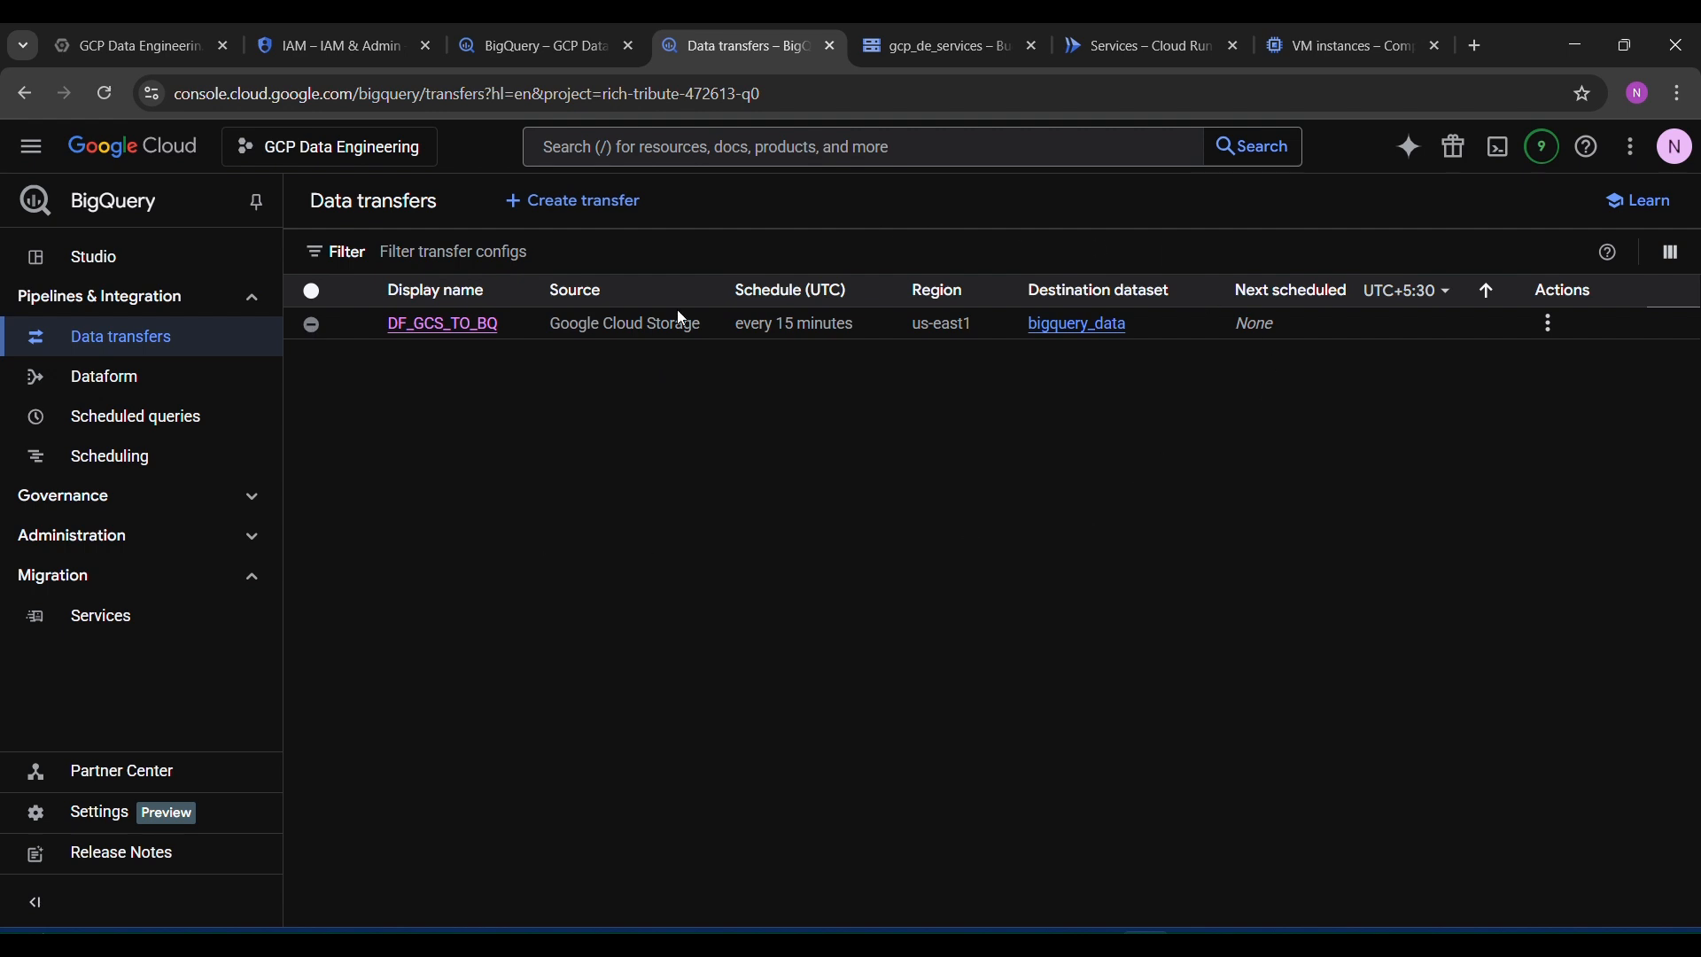
# Step: Enable the existing DF_GCS_TO_BQ transfer and return to the list of data transfers
pyautogui.click(460, 324)
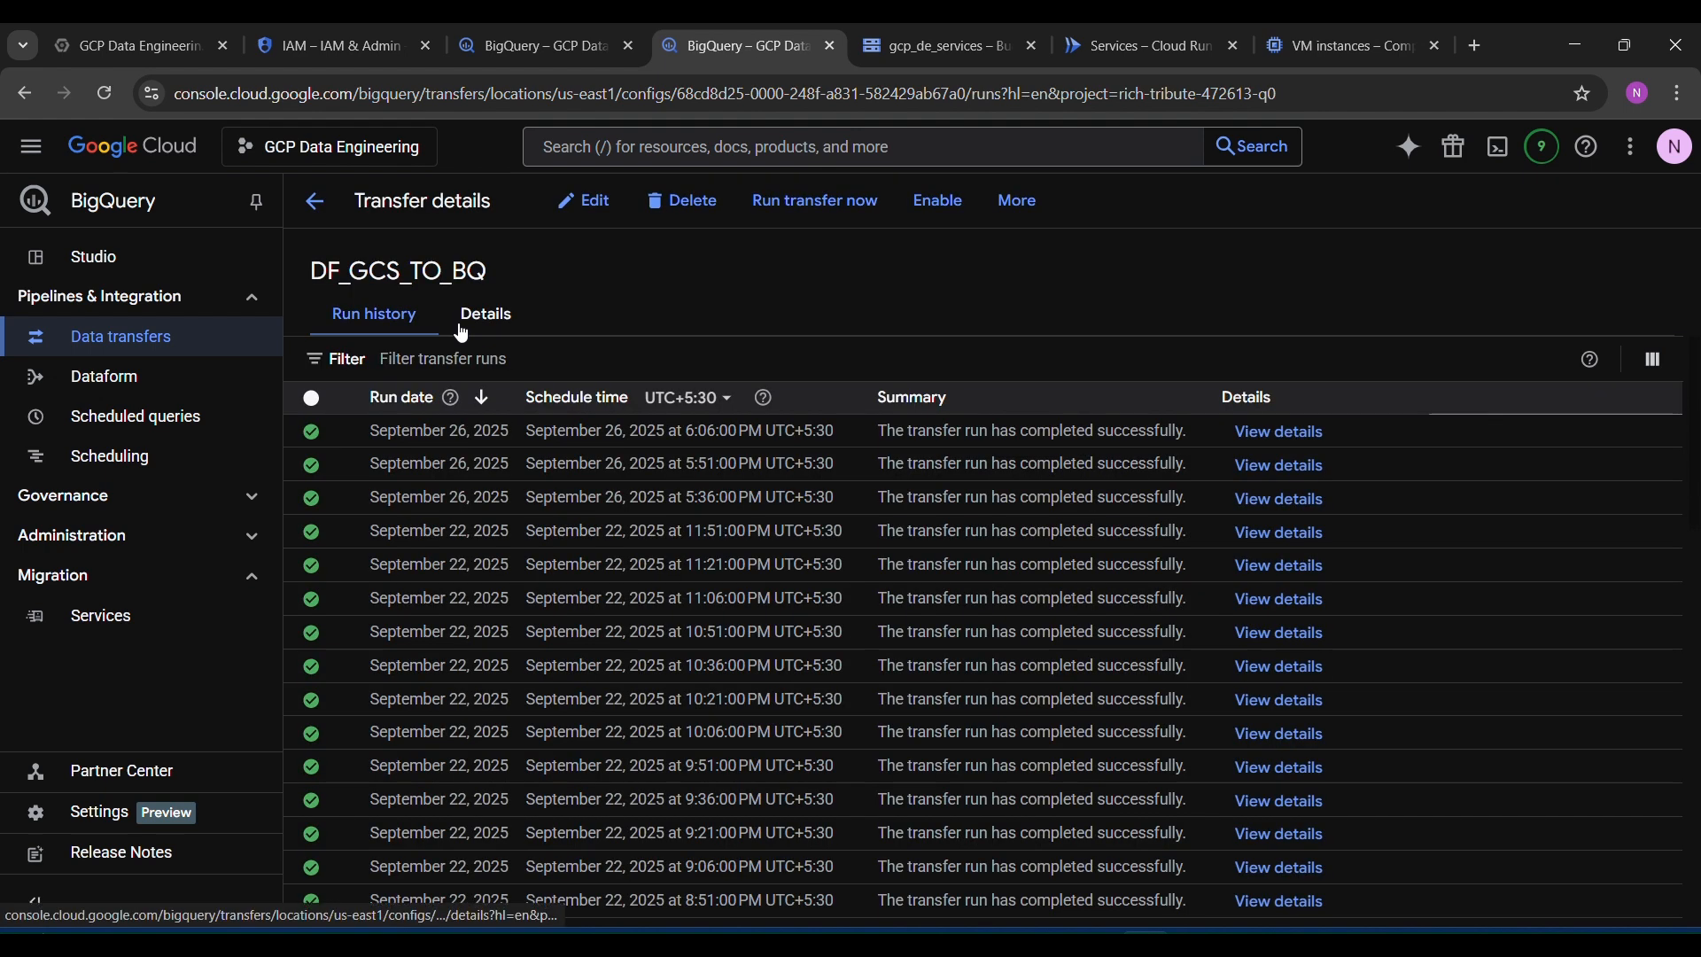
pyautogui.click(954, 209)
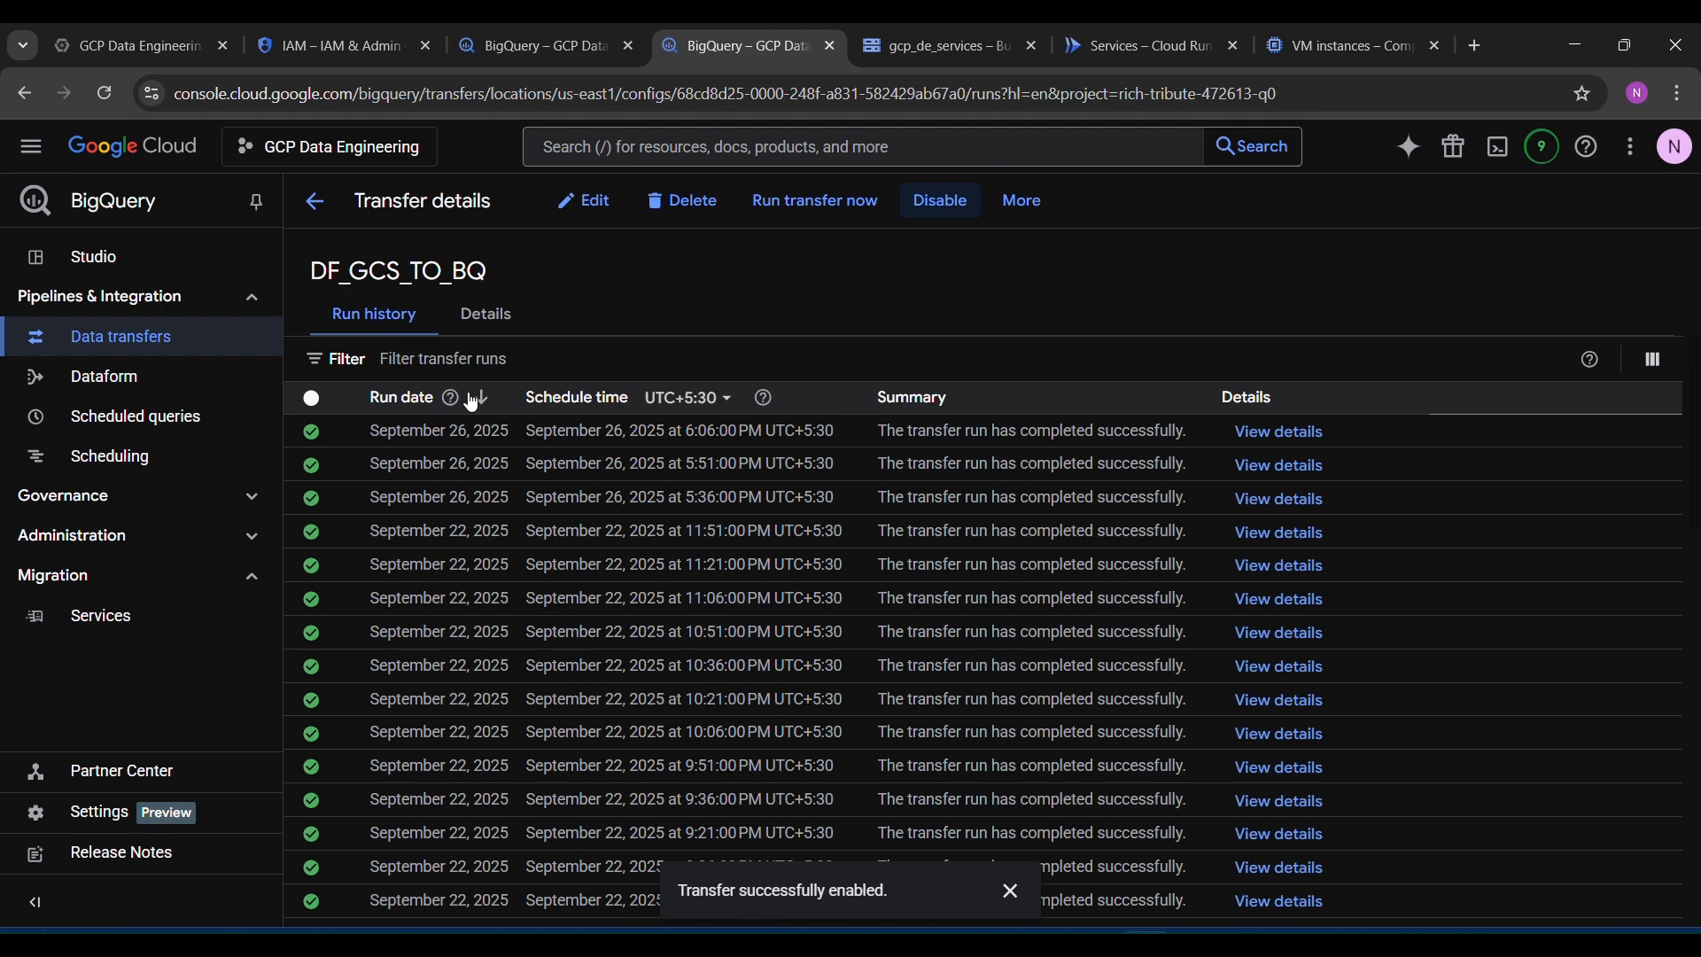
pyautogui.click(315, 201)
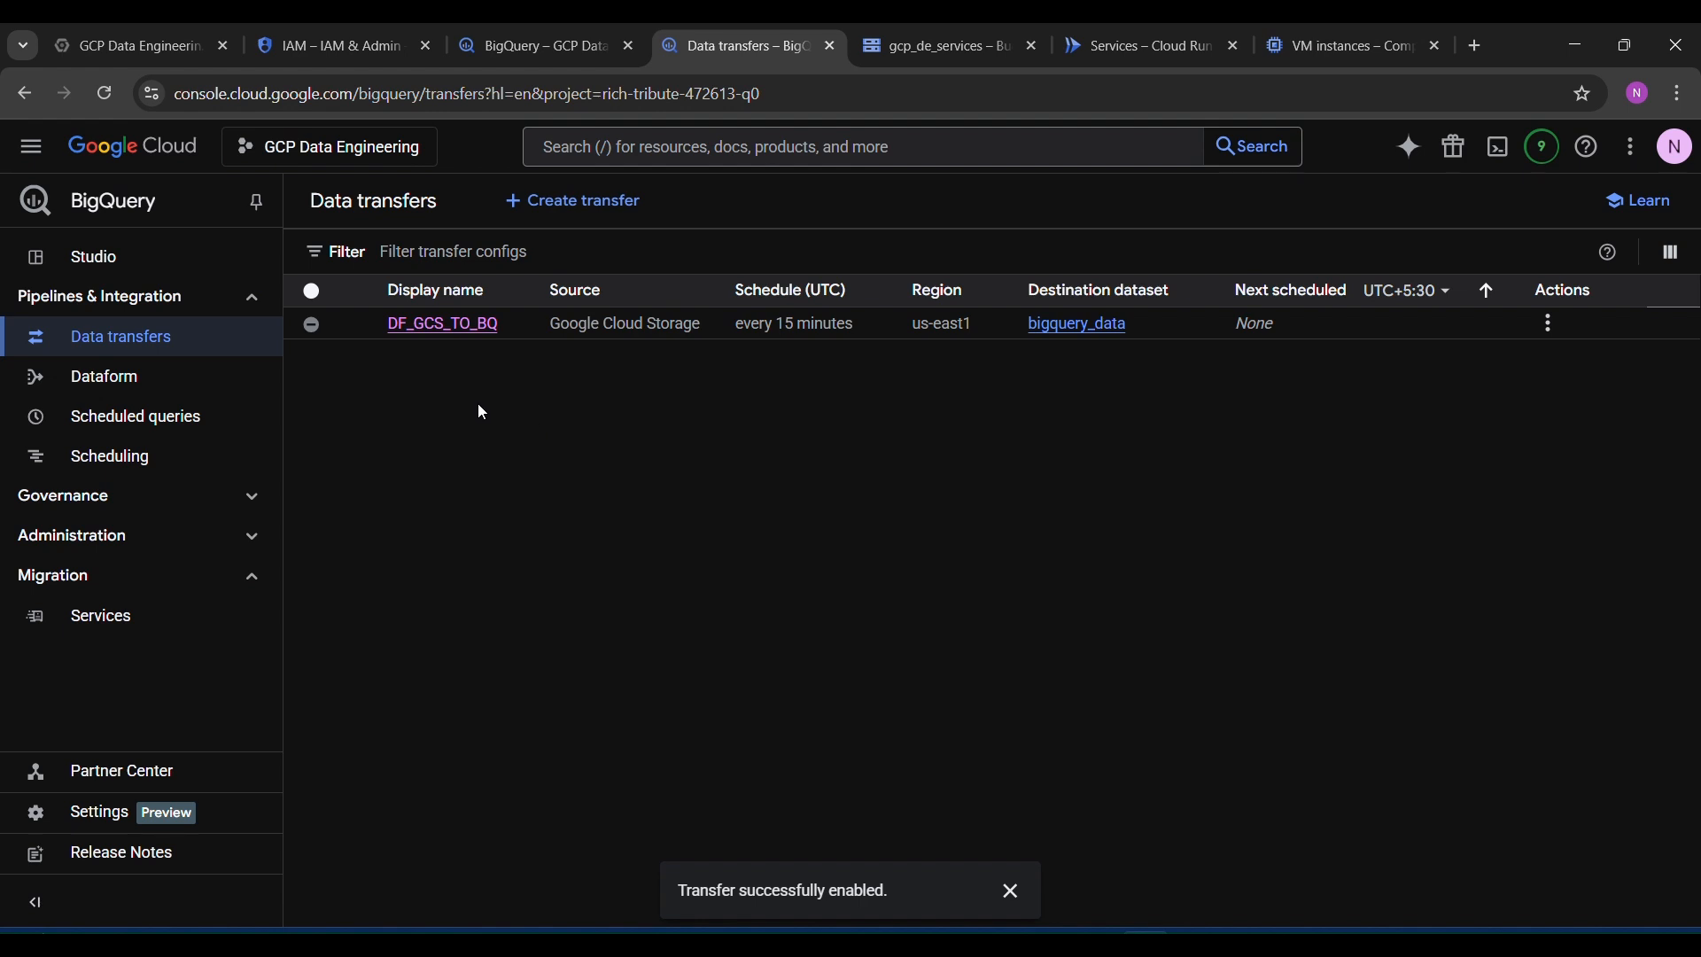
# Step: Recheck the DF_GCS_TO_BQ transfer's details and reload the data transfers list to check its status
pyautogui.click(448, 323)
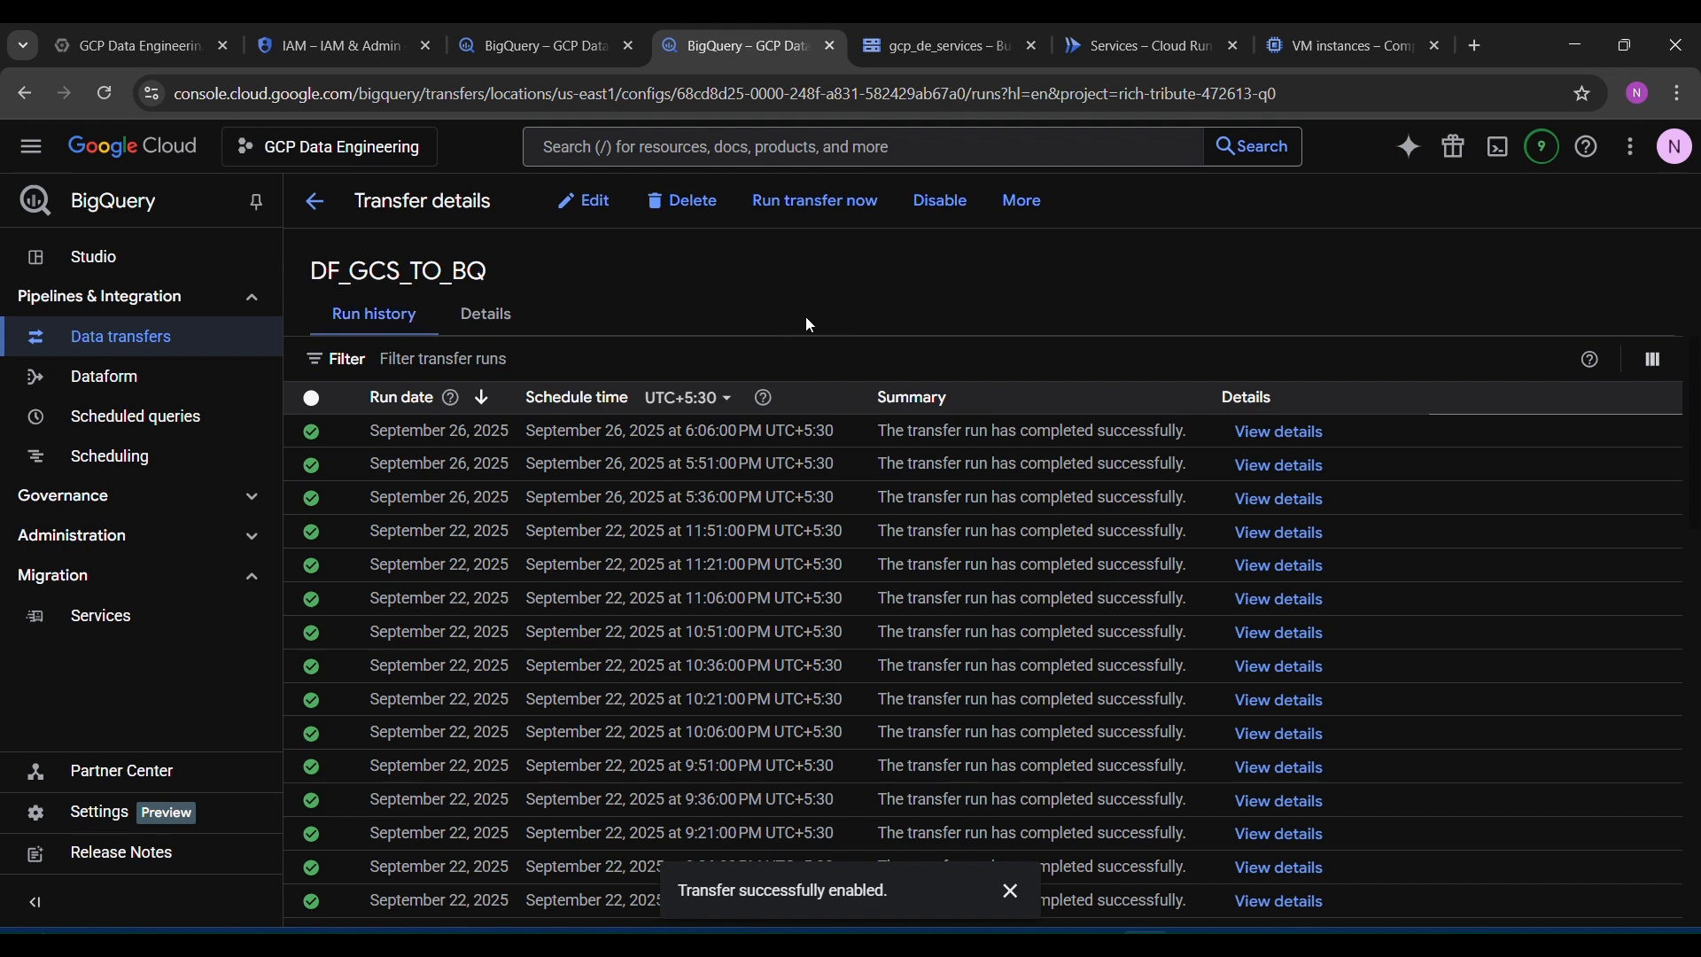
pyautogui.click(316, 203)
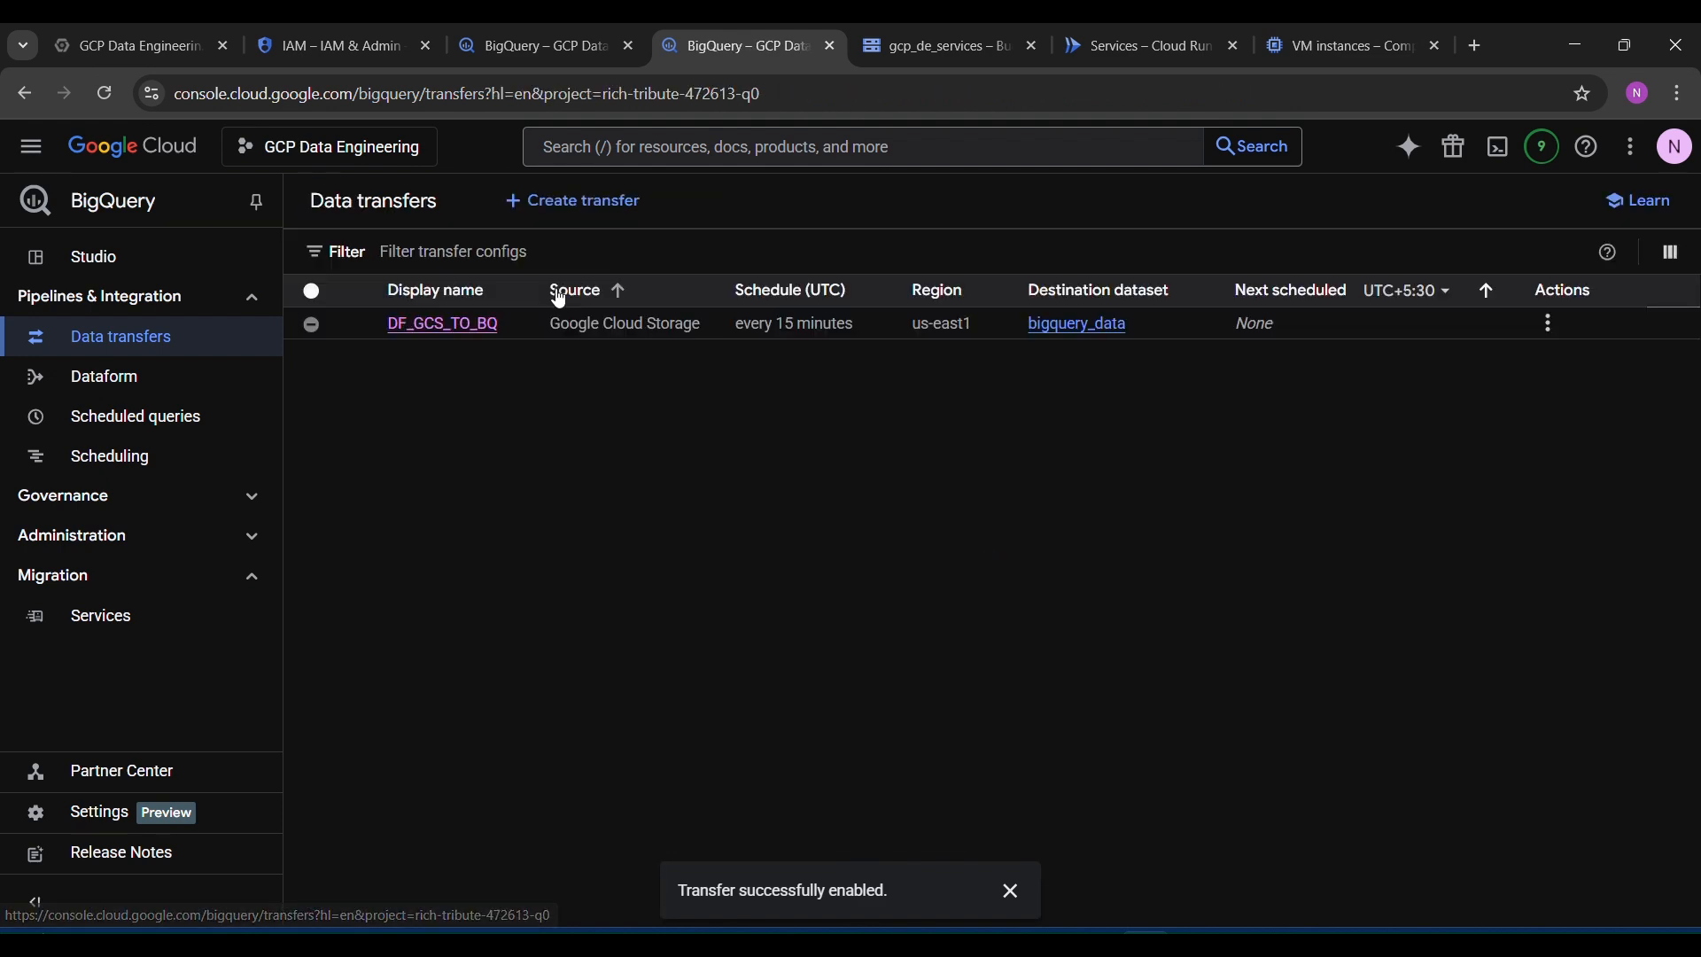
pyautogui.click(111, 110)
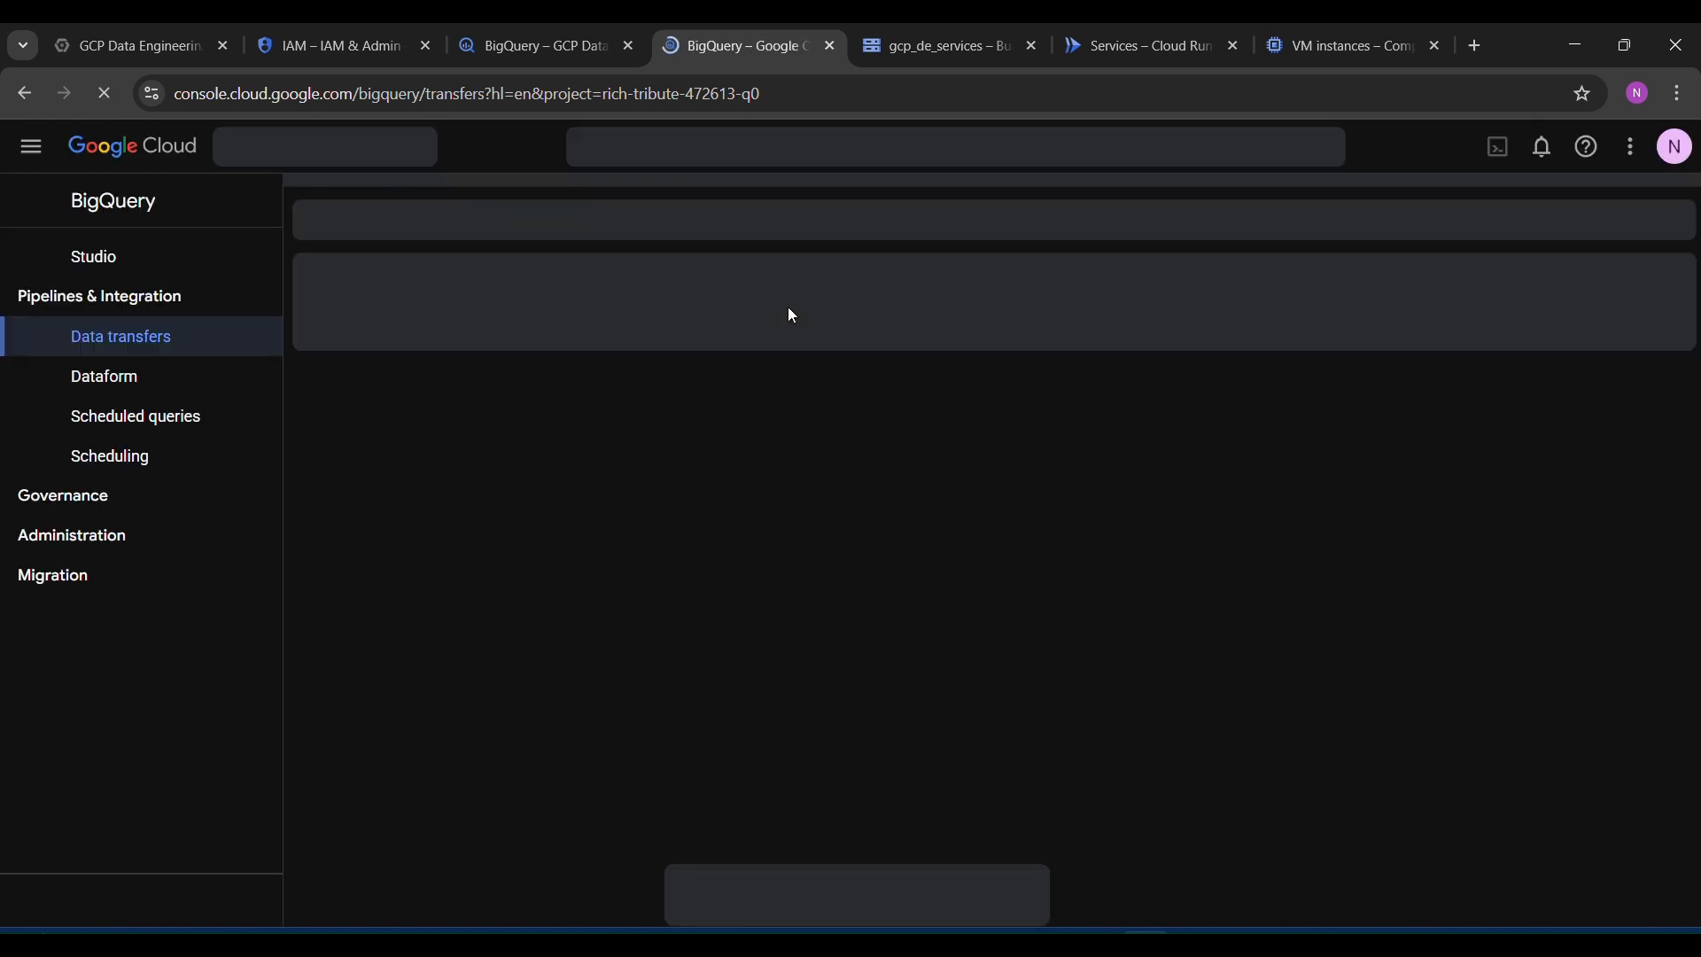